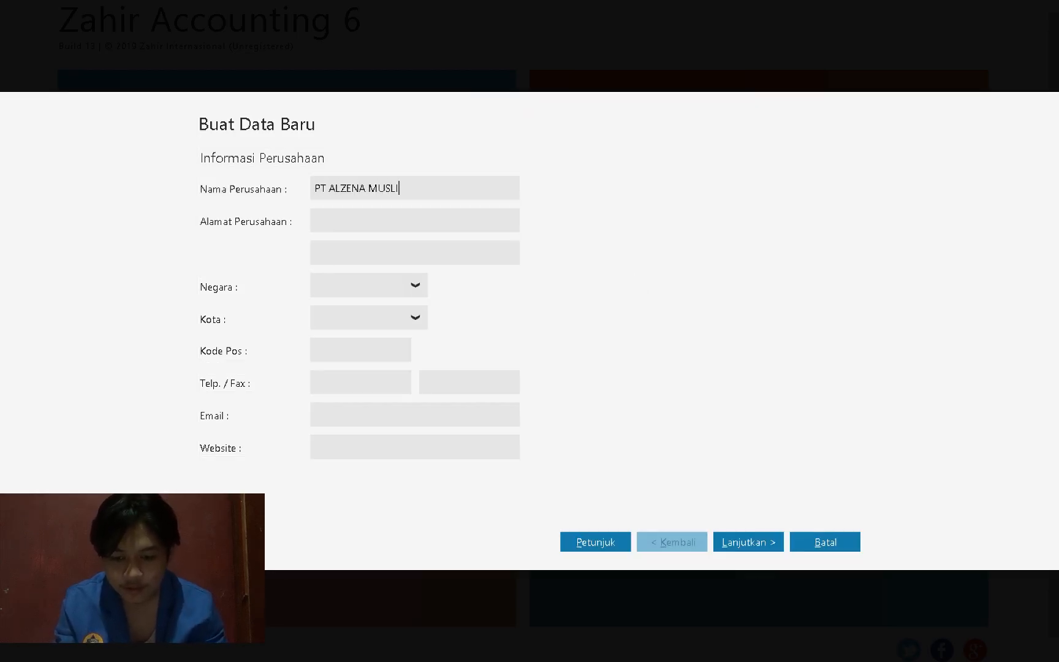
# Step: Complete the company name as PT ALZENA MUSLIMAH, checking it against the company information in the module PDF
pyautogui.write('MAH')
pyautogui.hotkey('alt', 'Tab')
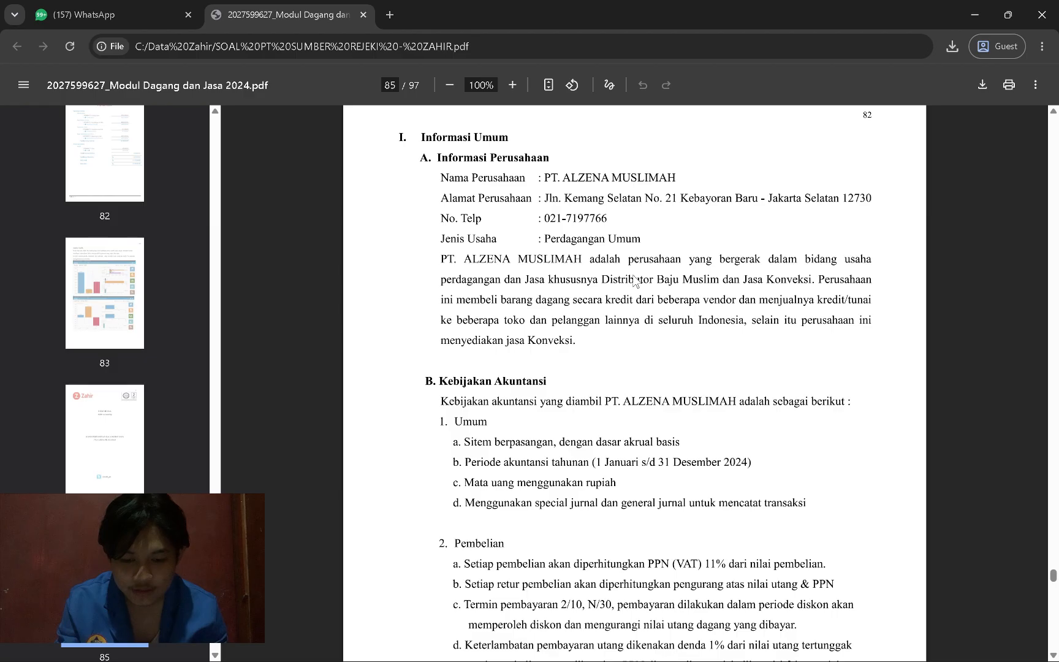
pyautogui.hotkey('alt', 'Tab')
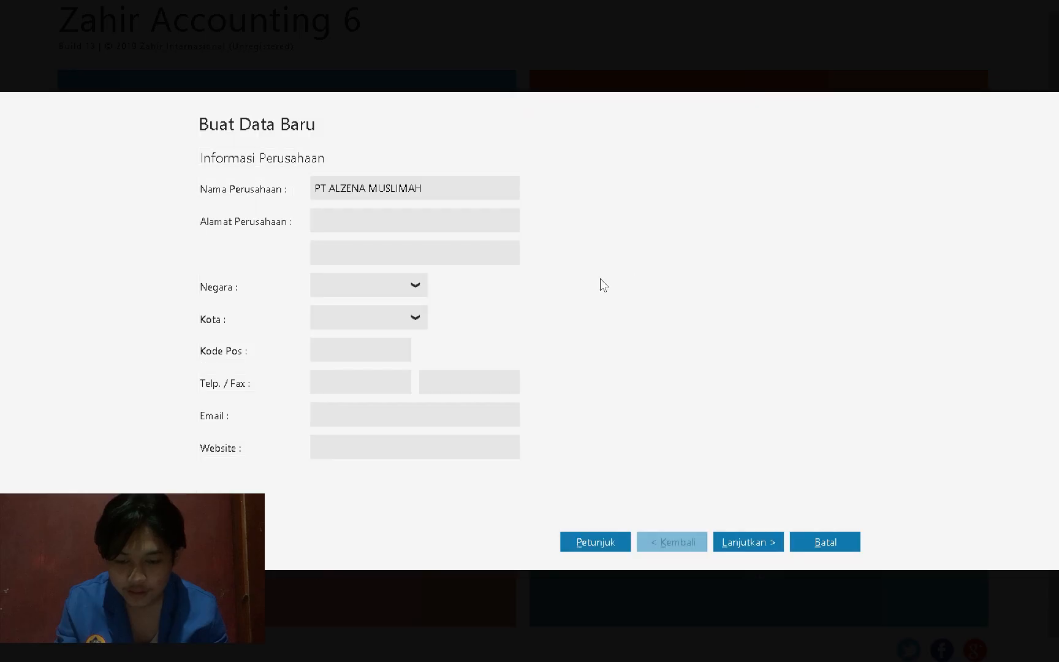
# Step: Set the company's country to Indonesia and its city to Jakarta, and continue to the accounting period settings
pyautogui.click(425, 286)
pyautogui.click(389, 331)
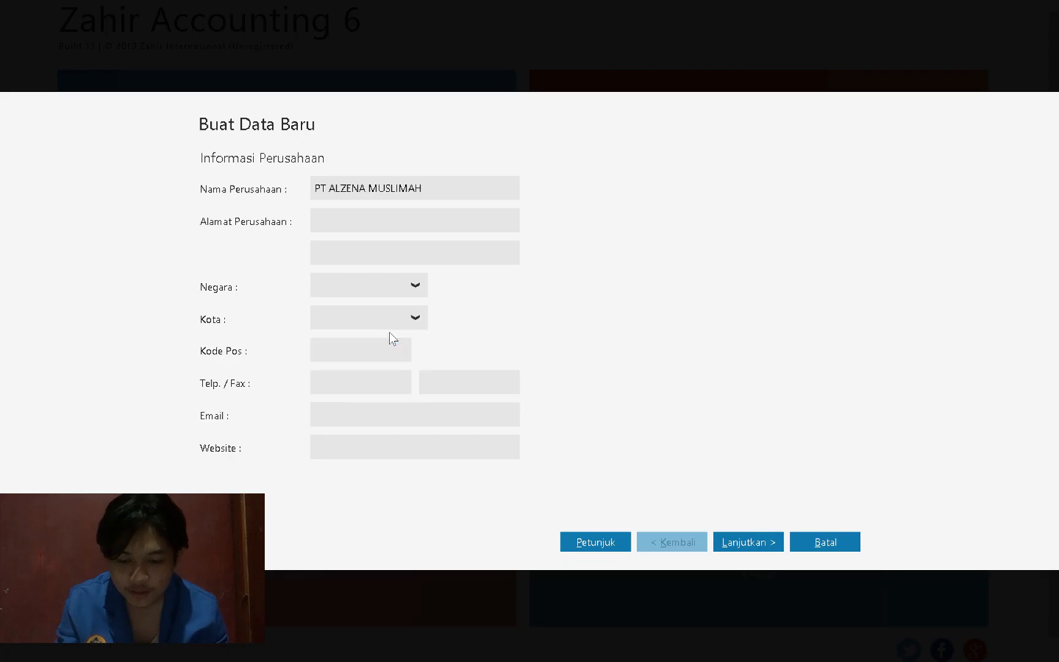
pyautogui.click(416, 320)
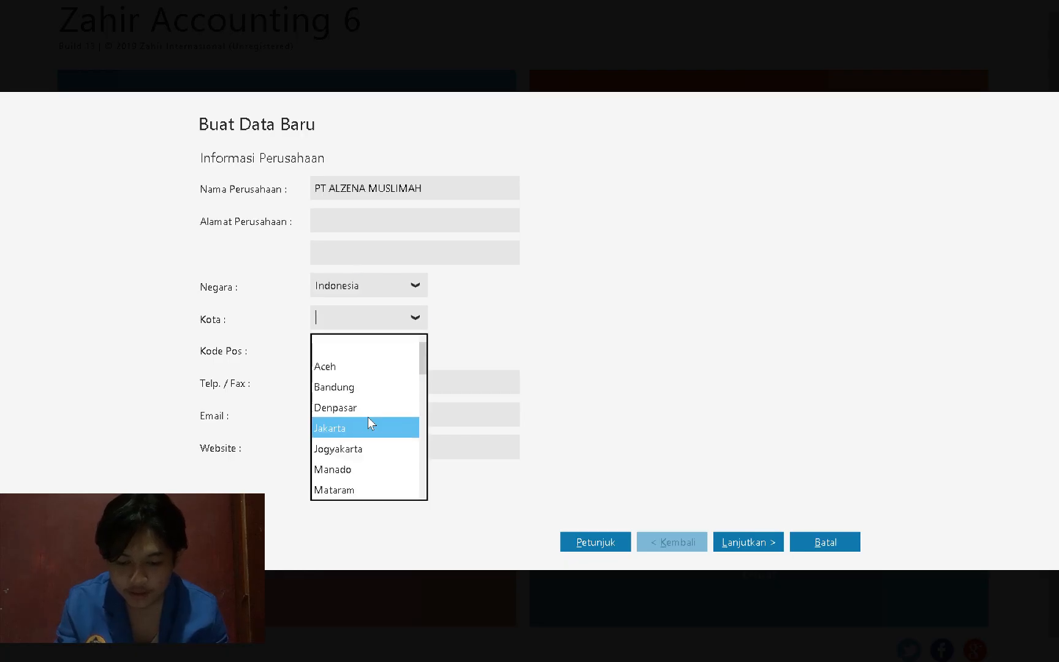
pyautogui.click(334, 428)
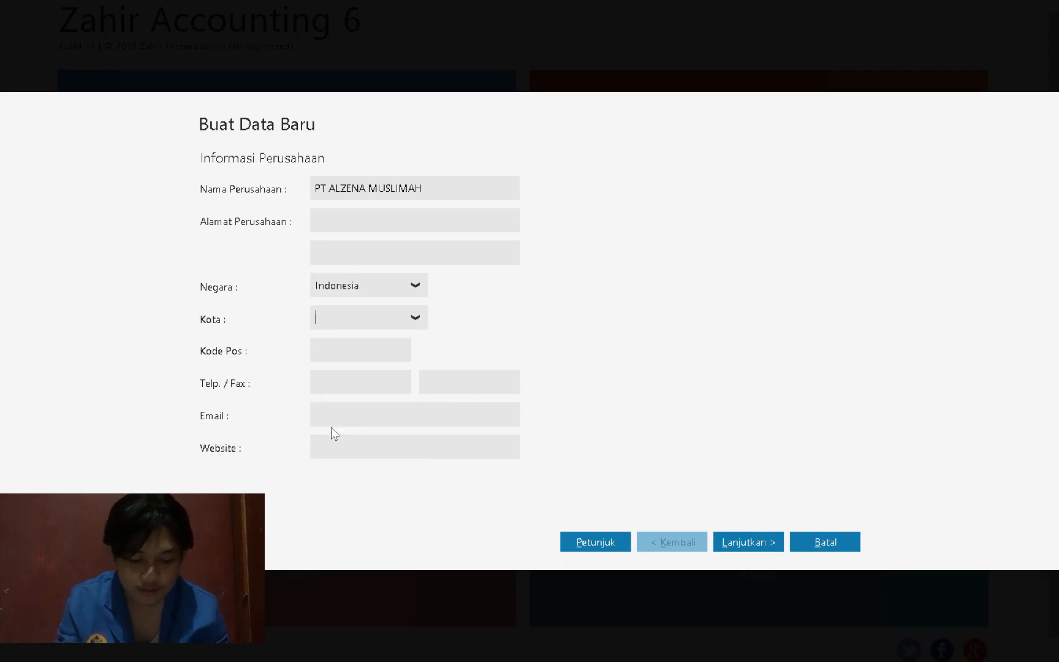
pyautogui.click(748, 543)
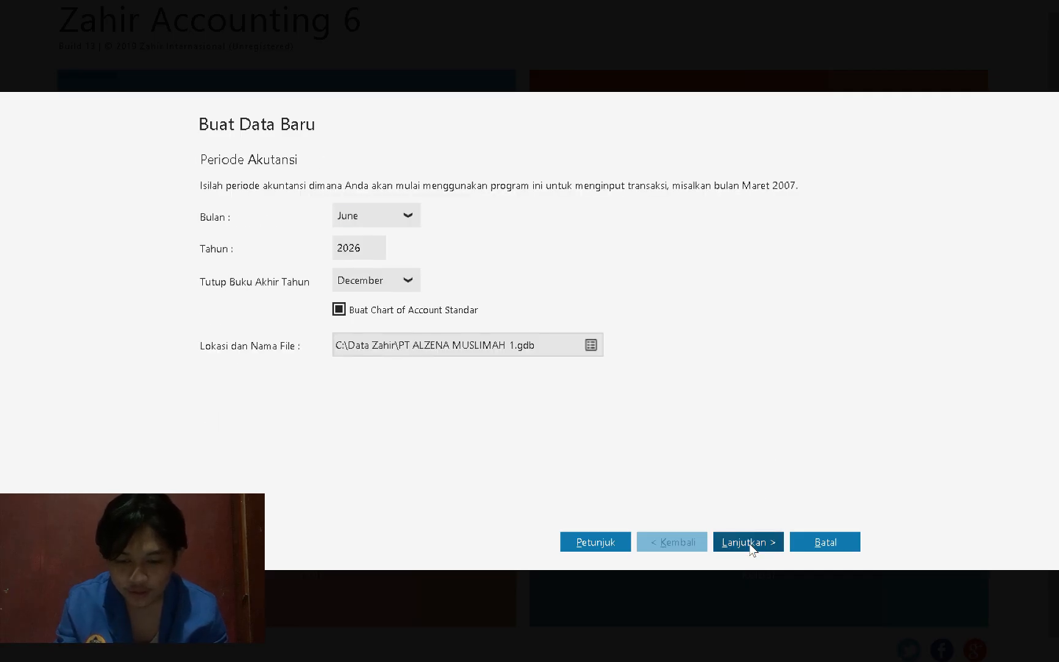
# Step: Set the starting month of the accounting period to January
pyautogui.click(399, 212)
pyautogui.scroll(2, 386, 270)
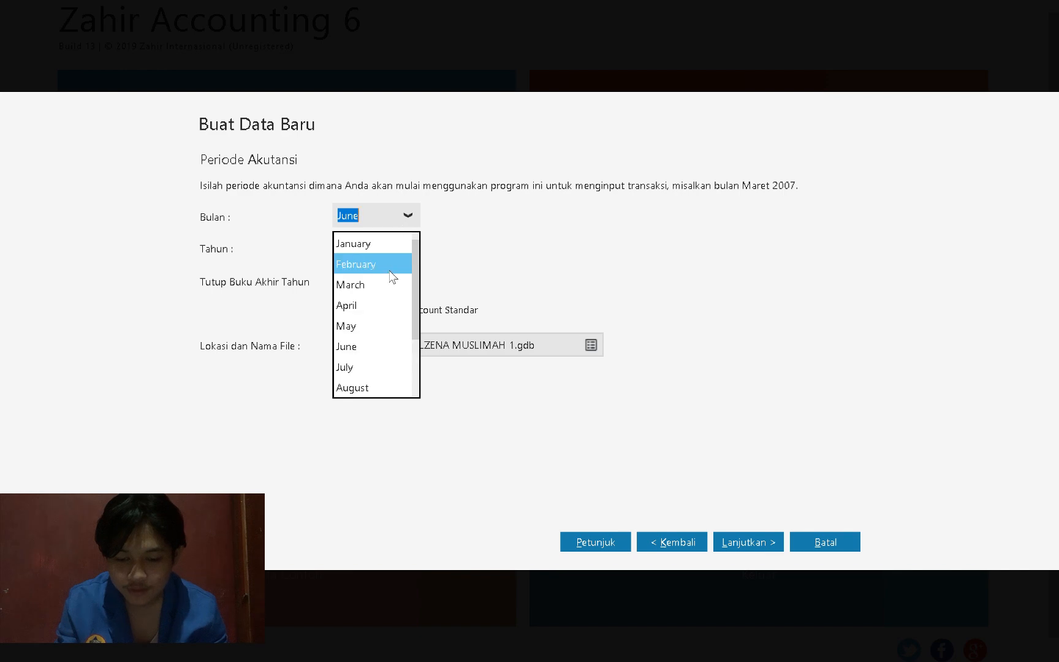
pyautogui.click(367, 244)
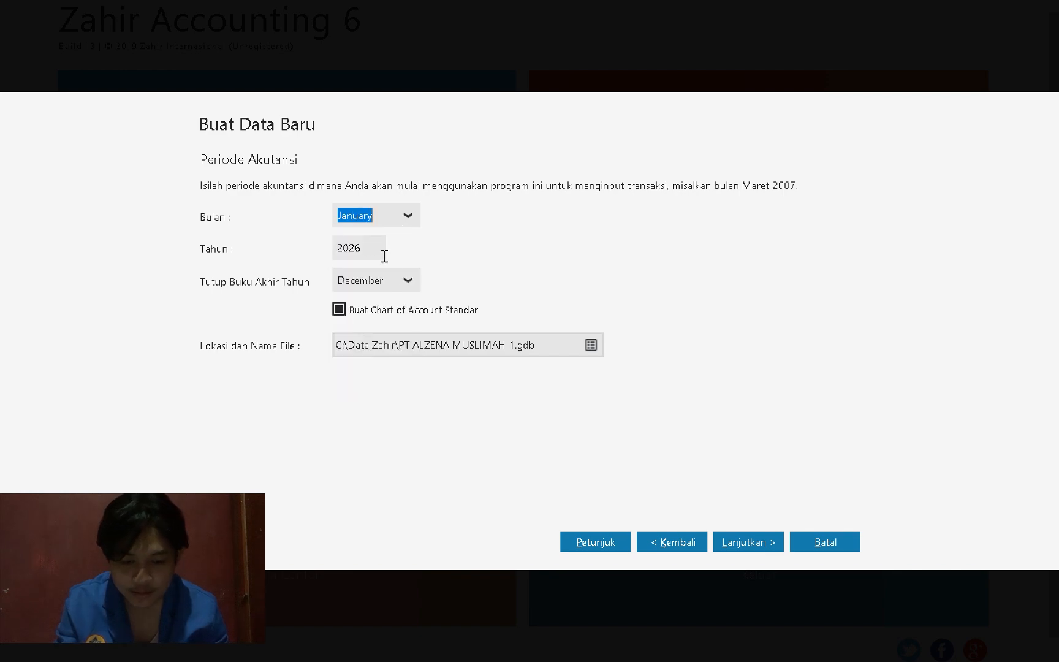
# Step: Check the accounting period in the module PDF, set the year to 2024 in Zahir Accounting, and continue
pyautogui.hotkey('alt', 'Tab')
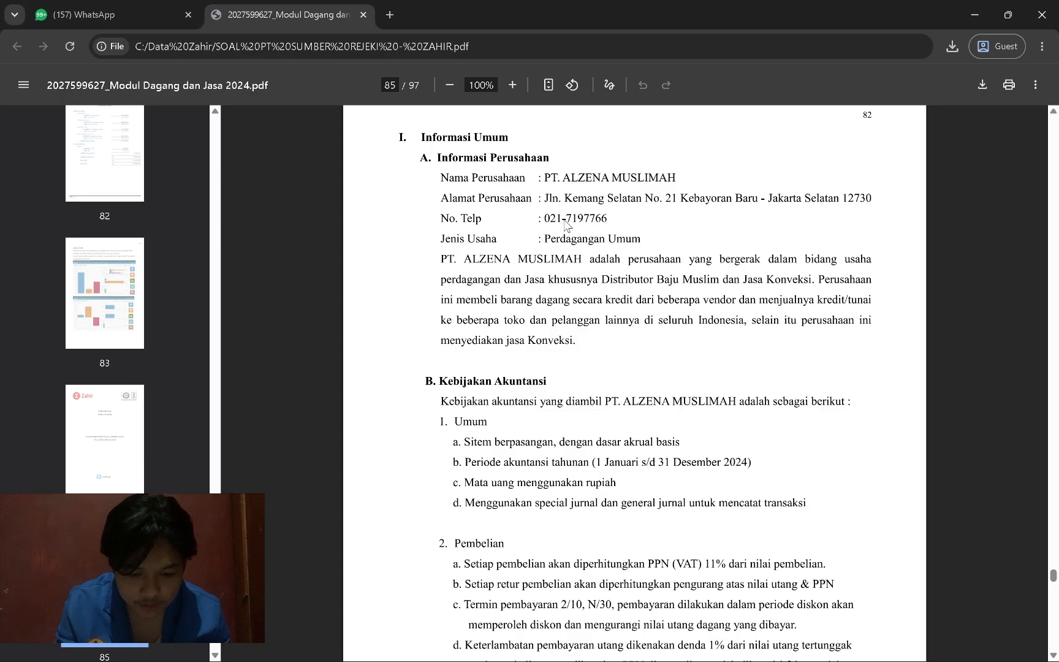
pyautogui.scroll(-1, 564, 226)
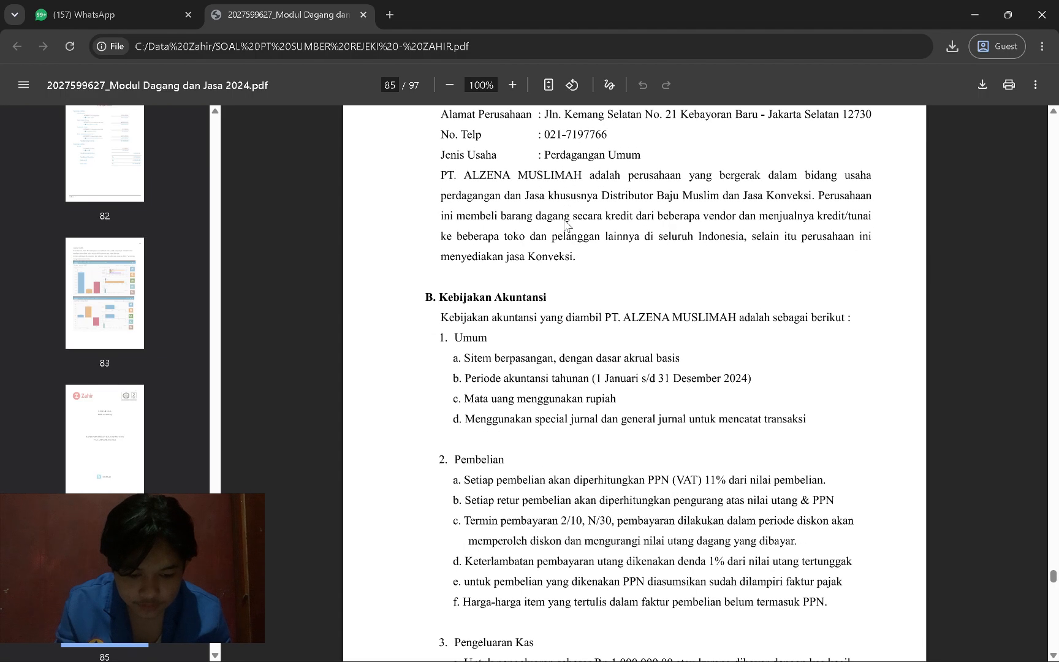
pyautogui.scroll(4, 565, 225)
pyautogui.scroll(-4, 564, 226)
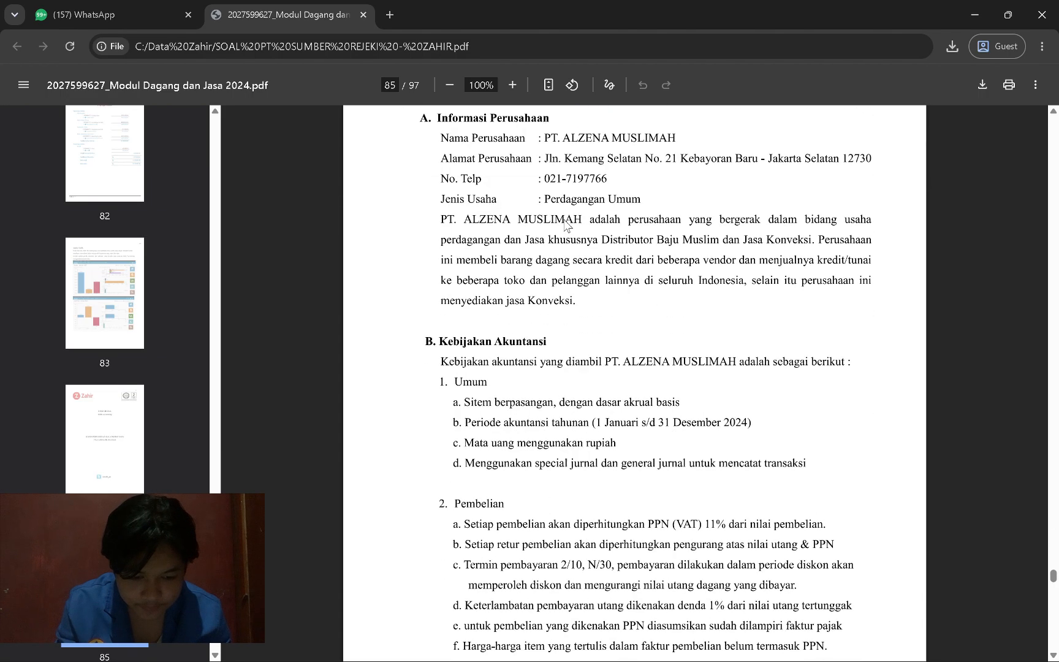
pyautogui.scroll(-2, 564, 226)
pyautogui.hotkey('alt', 'Tab')
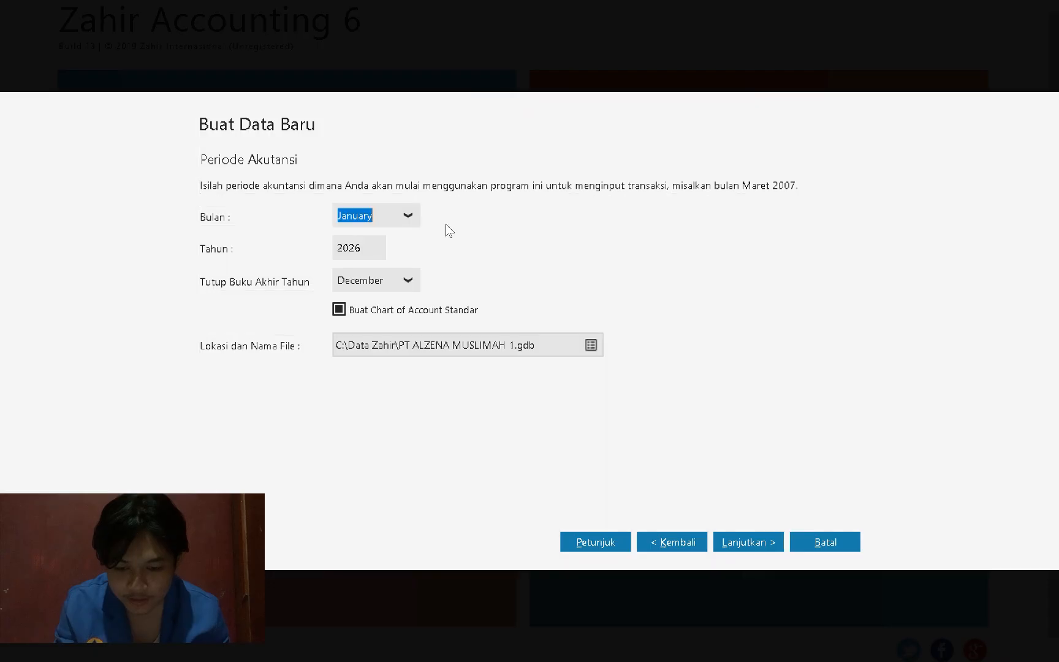
pyautogui.doubleClick(357, 250)
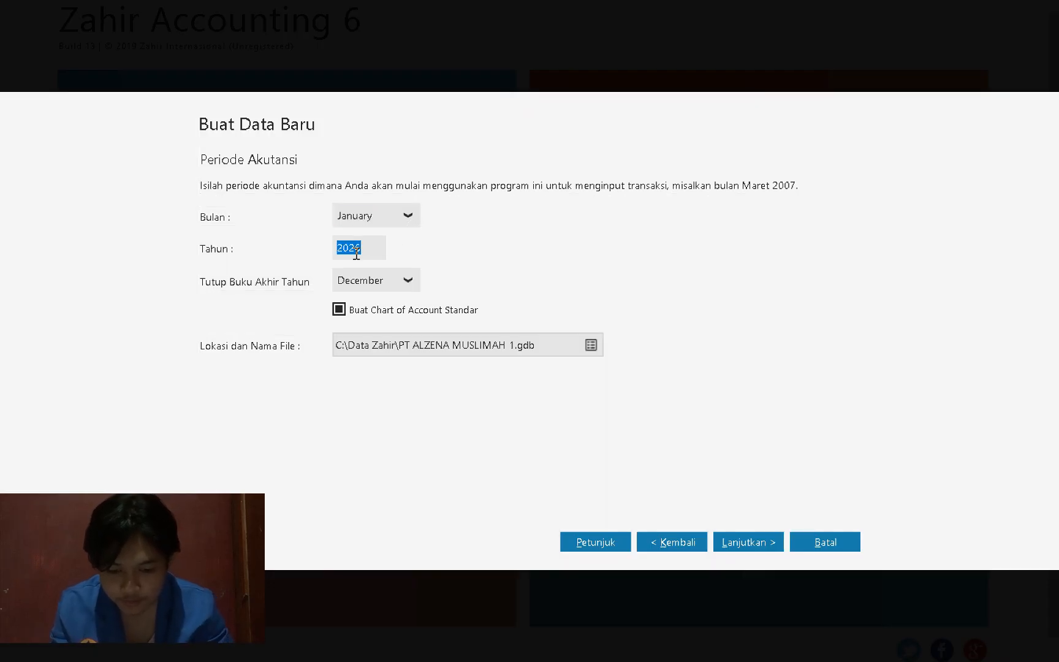
pyautogui.write('2')
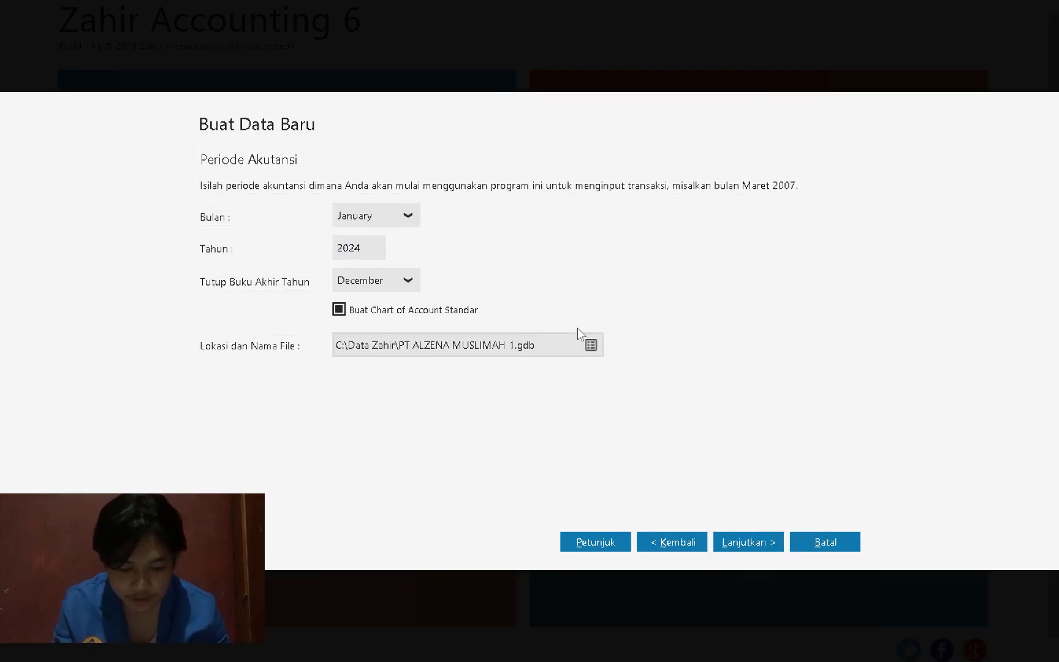
pyautogui.click(762, 538)
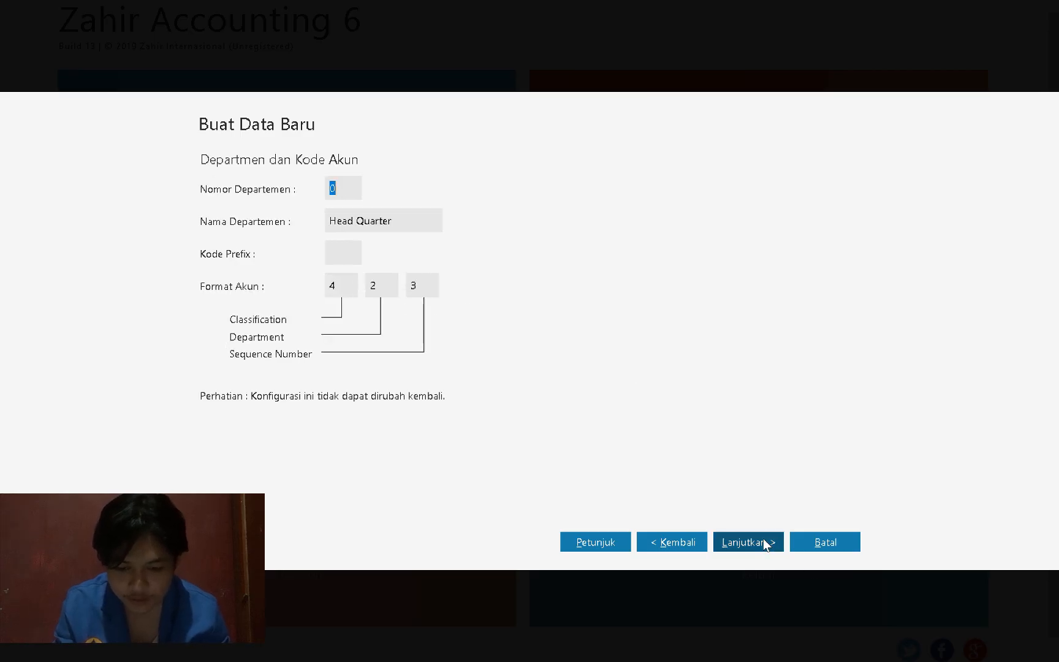
# Step: Create the company database with the default department and account code format and Perdagangan Umum as the business type
pyautogui.click(762, 538)
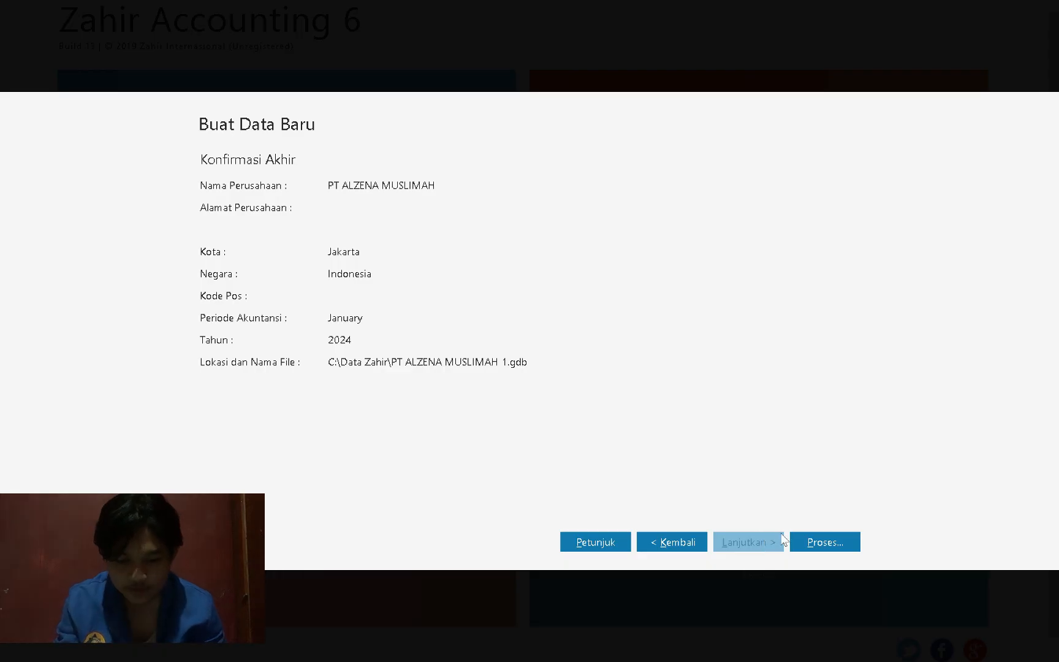
pyautogui.click(812, 541)
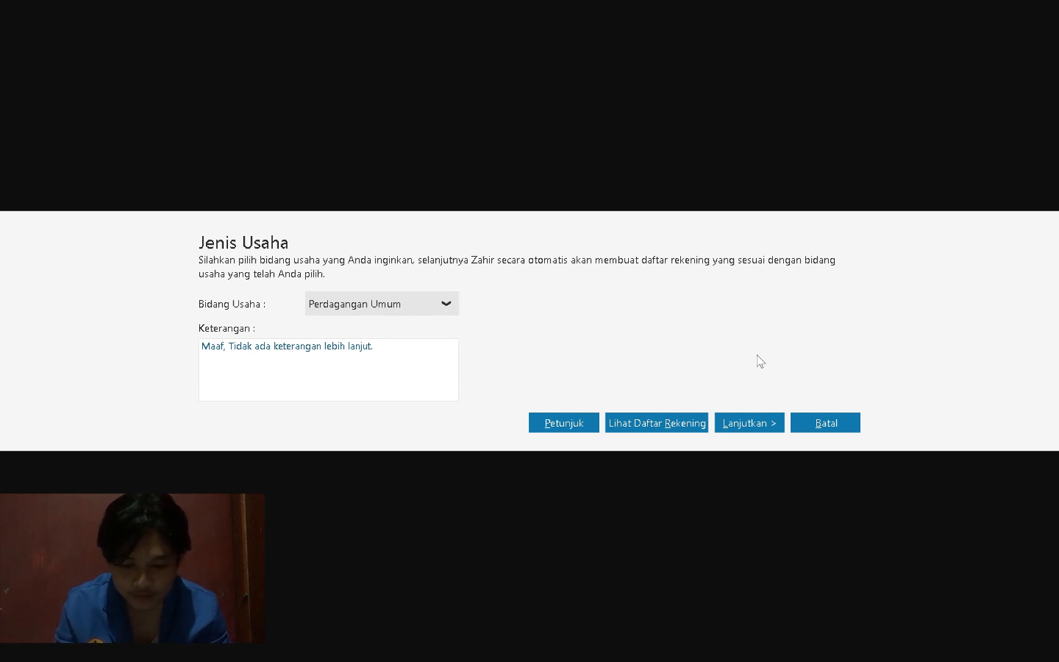
pyautogui.click(753, 422)
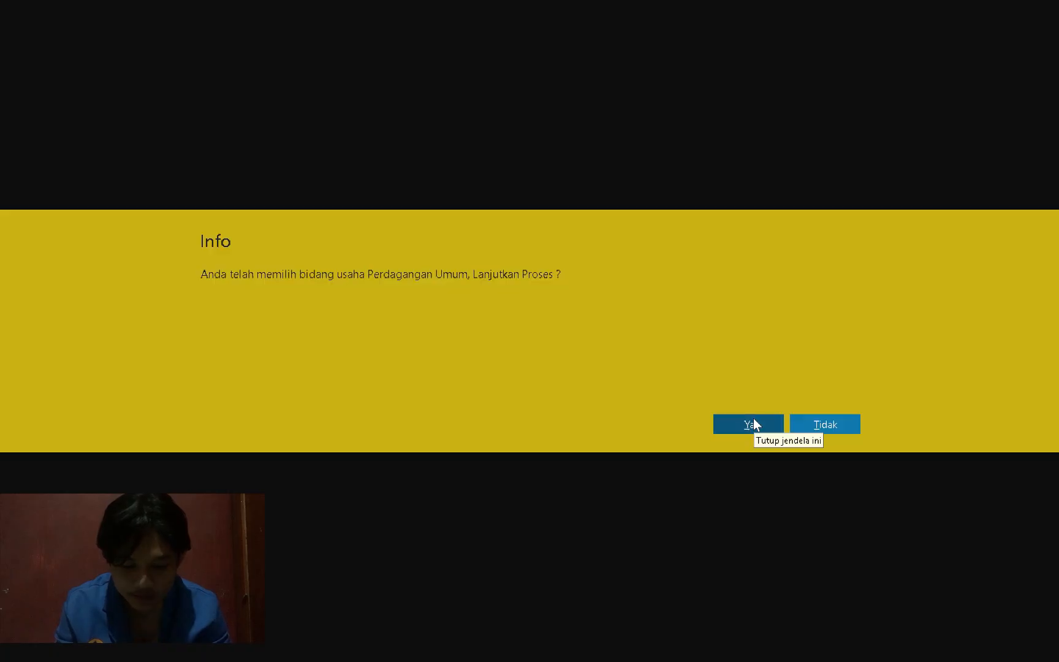
pyautogui.click(737, 423)
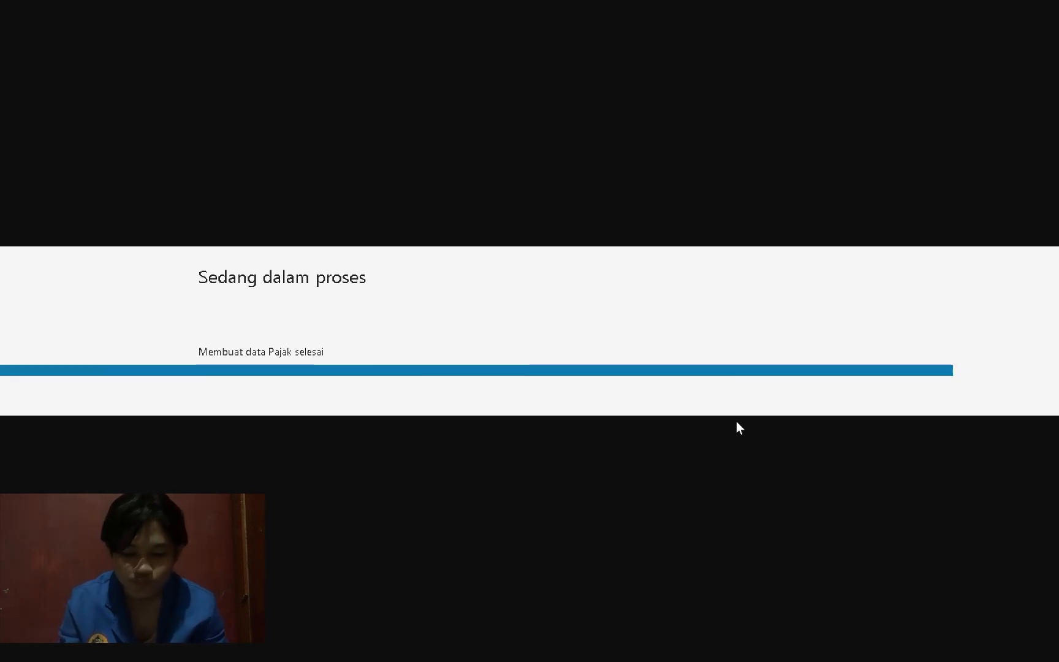
# Step: Check the currency policy in the module PDF and accept IDR Rupiah as the functional currency in Zahir Accounting
pyautogui.hotkey('alt', 'Tab')
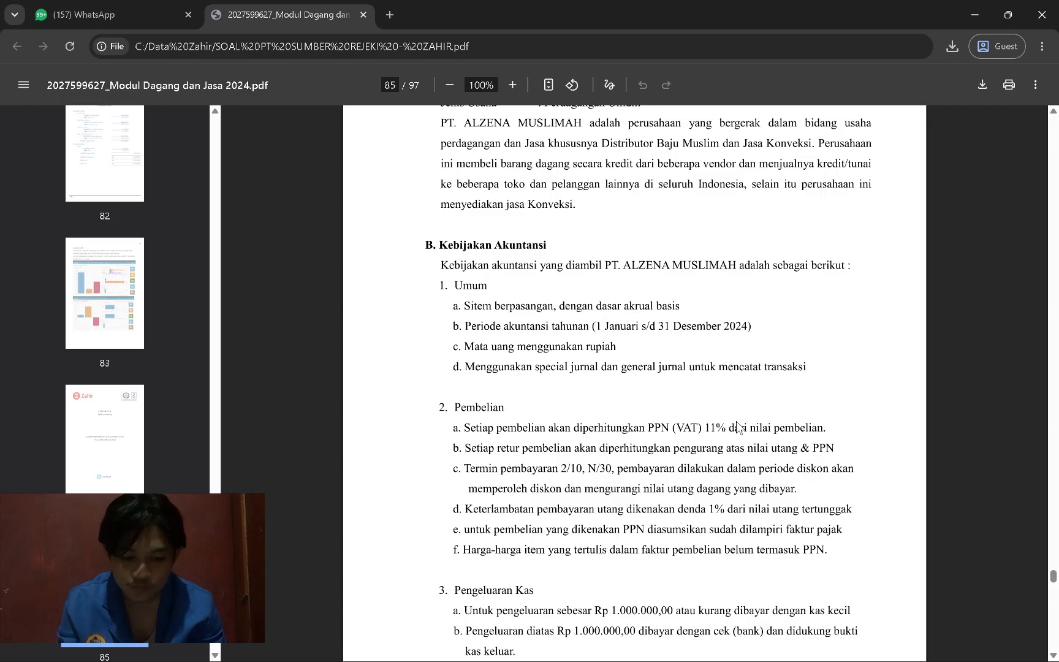
pyautogui.hotkey('alt', 'Tab')
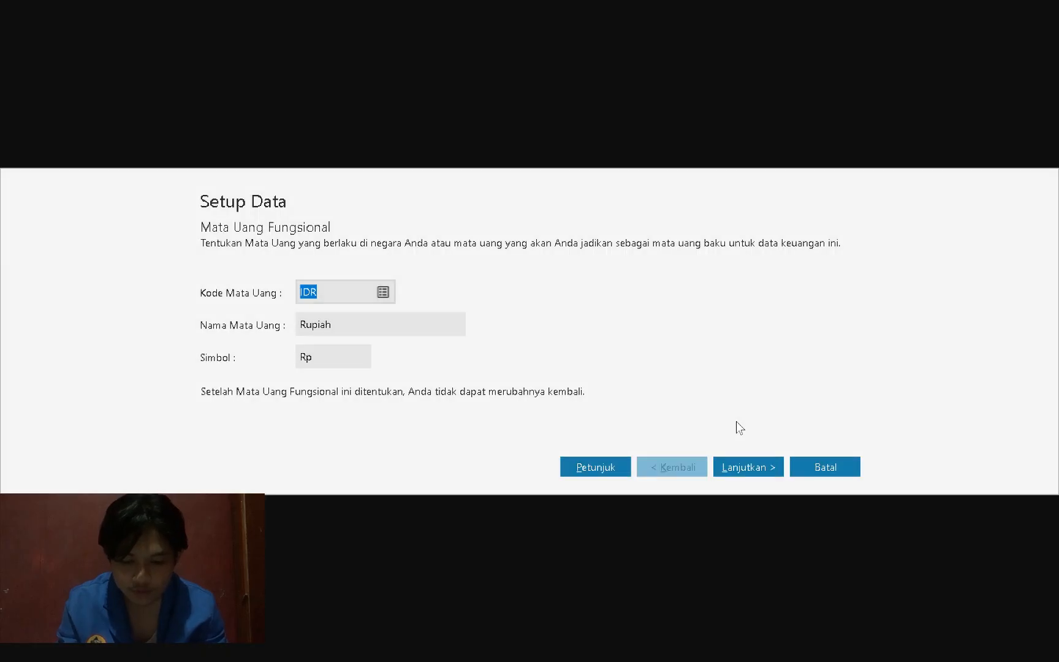
pyautogui.click(747, 466)
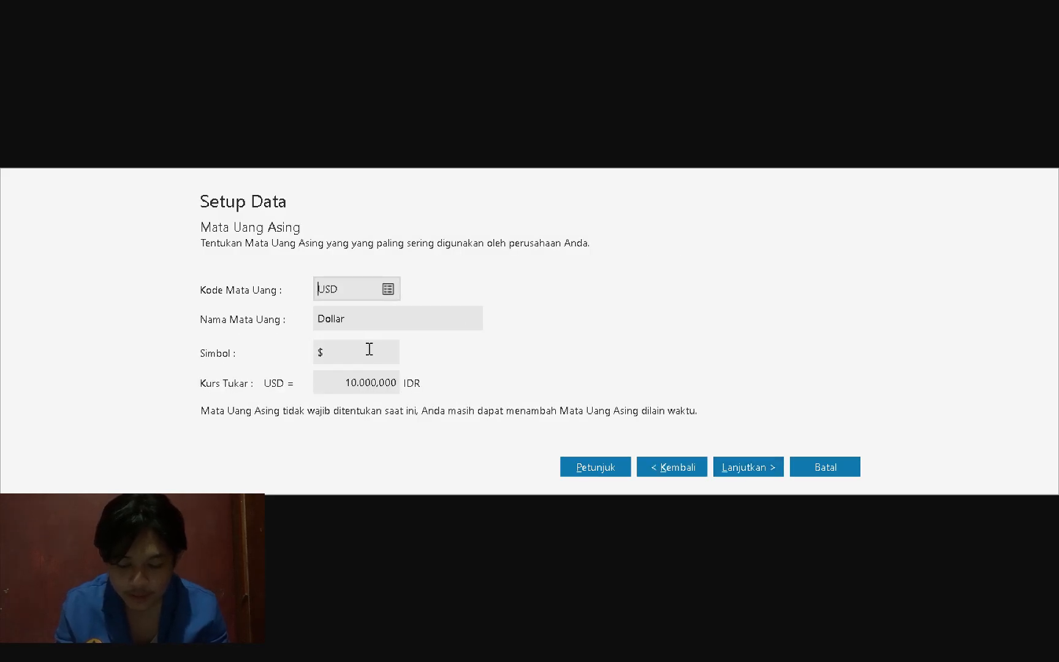
# Step: Set the USD exchange rate to 18000 IDR and finish the currency setup
pyautogui.click(380, 382)
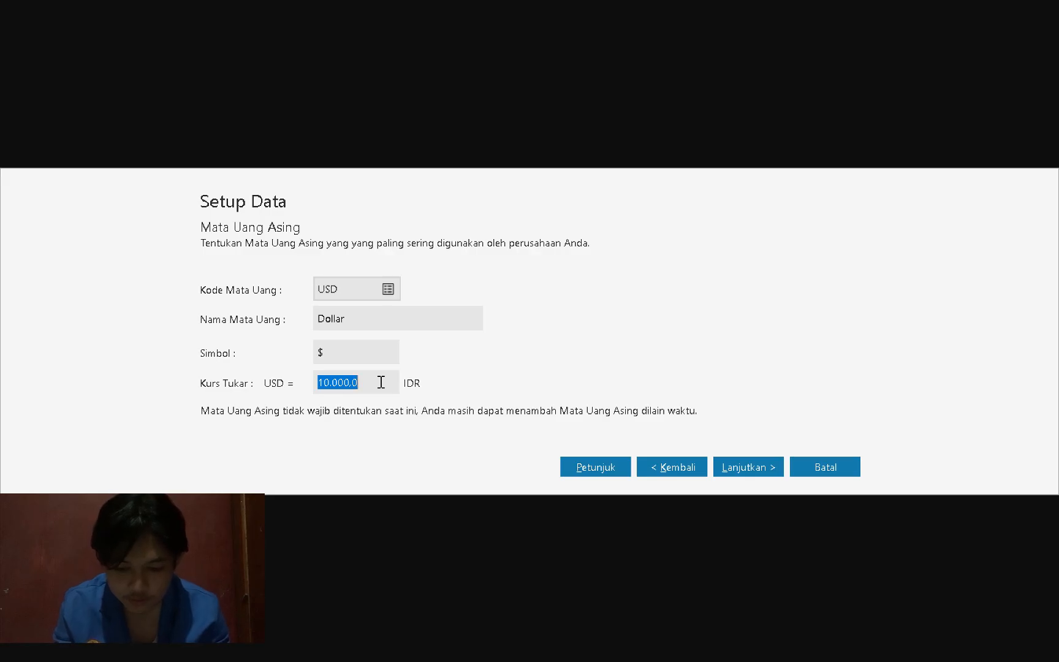
pyautogui.write('18000')
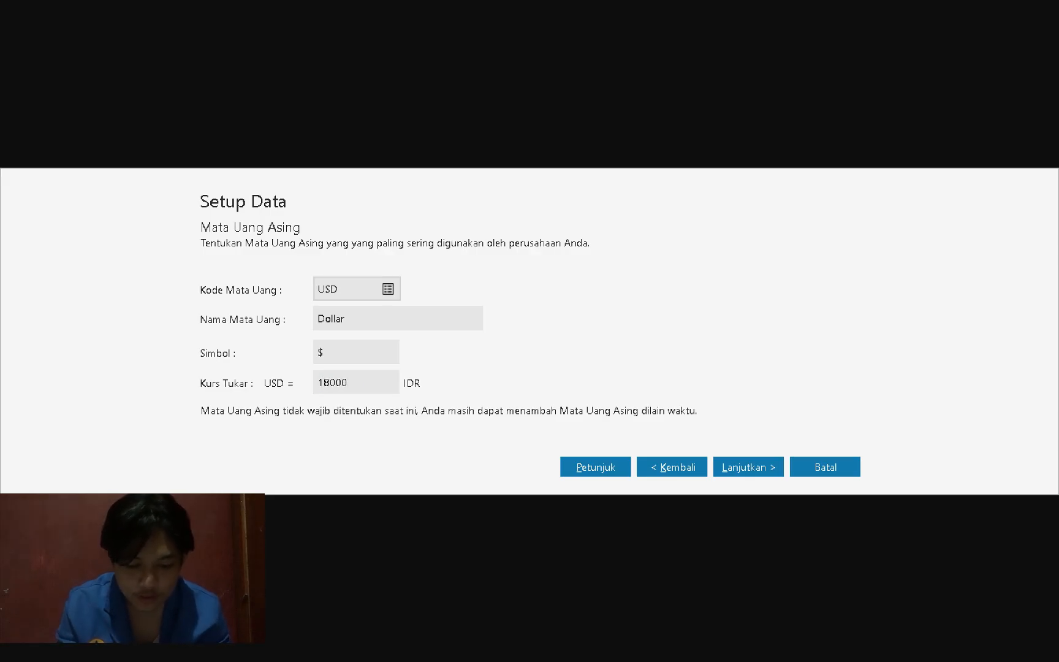
pyautogui.click(749, 464)
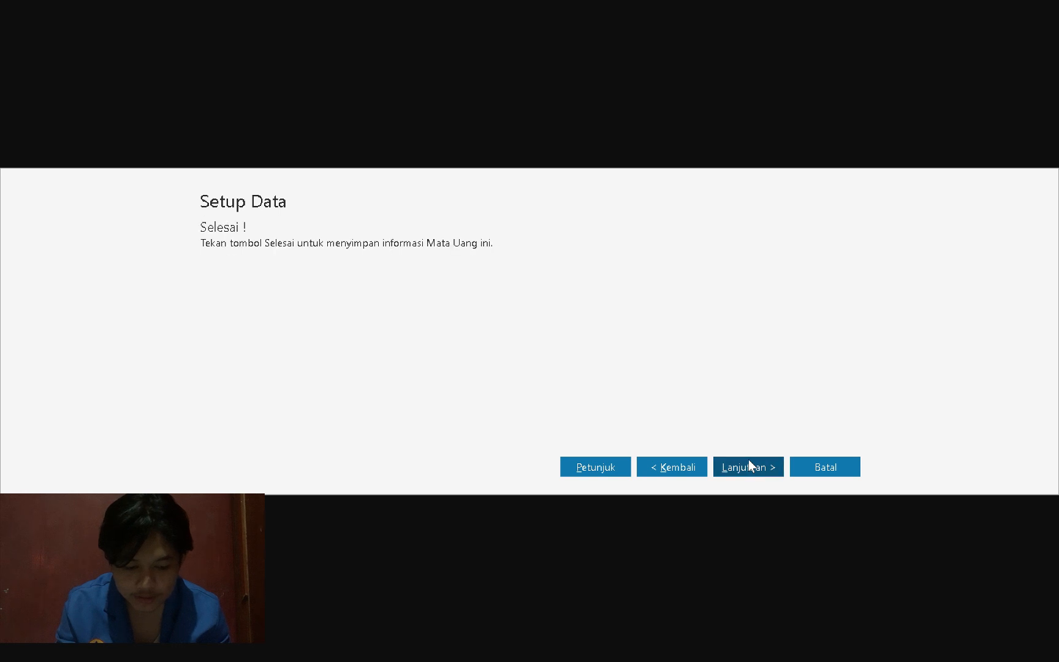
pyautogui.click(858, 468)
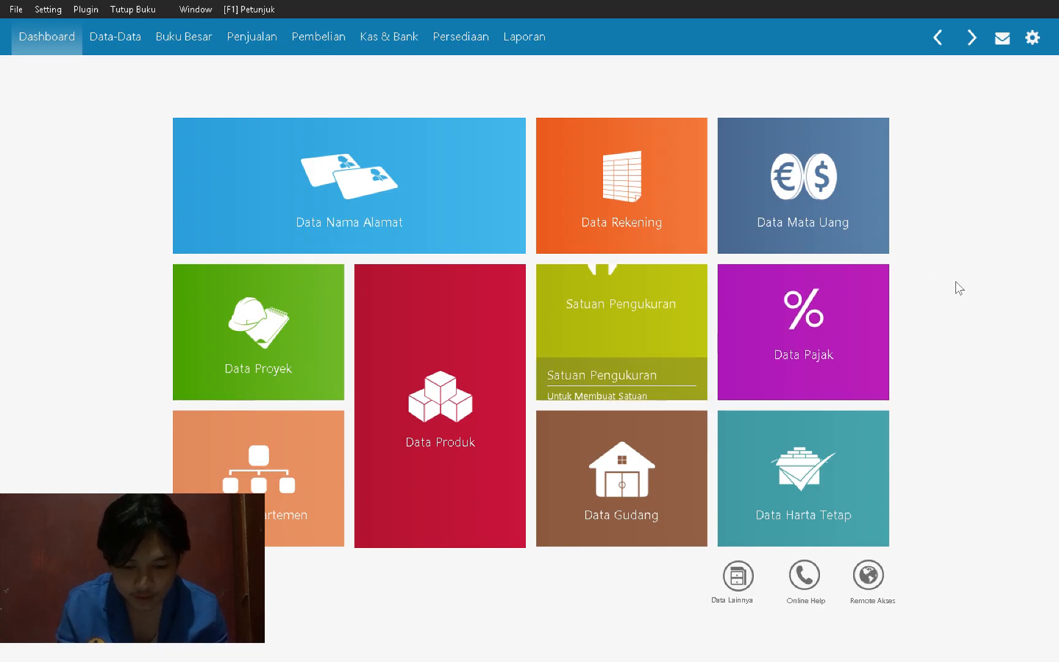
# Step: Switch to the module PDF and review the accounting policies, the vendor and inventory master data, and the opening balance sheet
pyautogui.hotkey('alt', 'Tab')
pyautogui.scroll(-15, 650, 401)
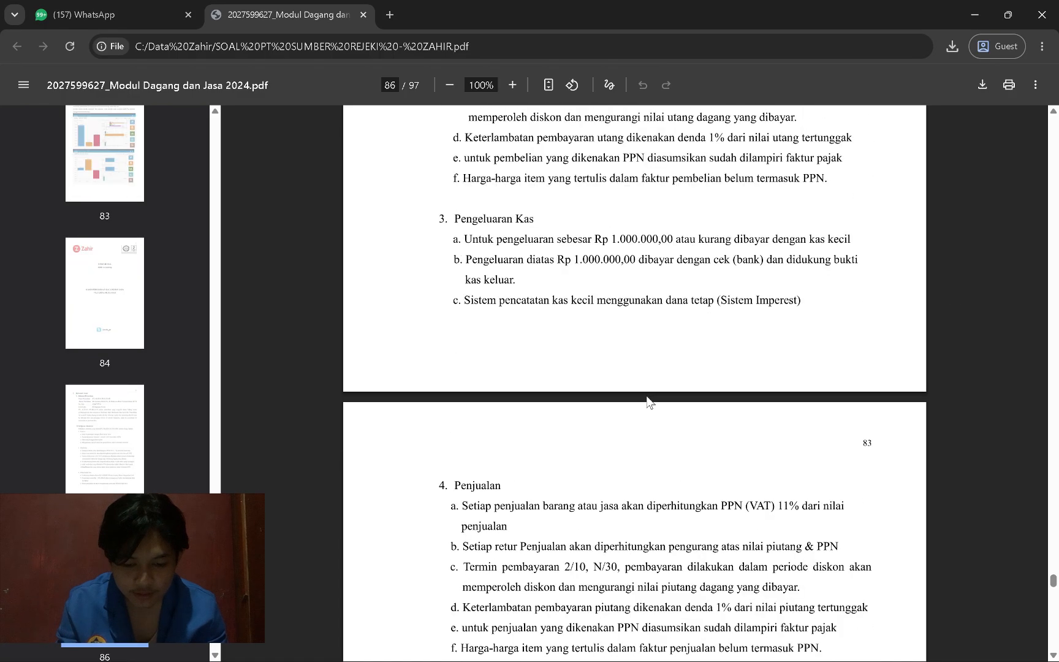
pyautogui.scroll(-10, 650, 402)
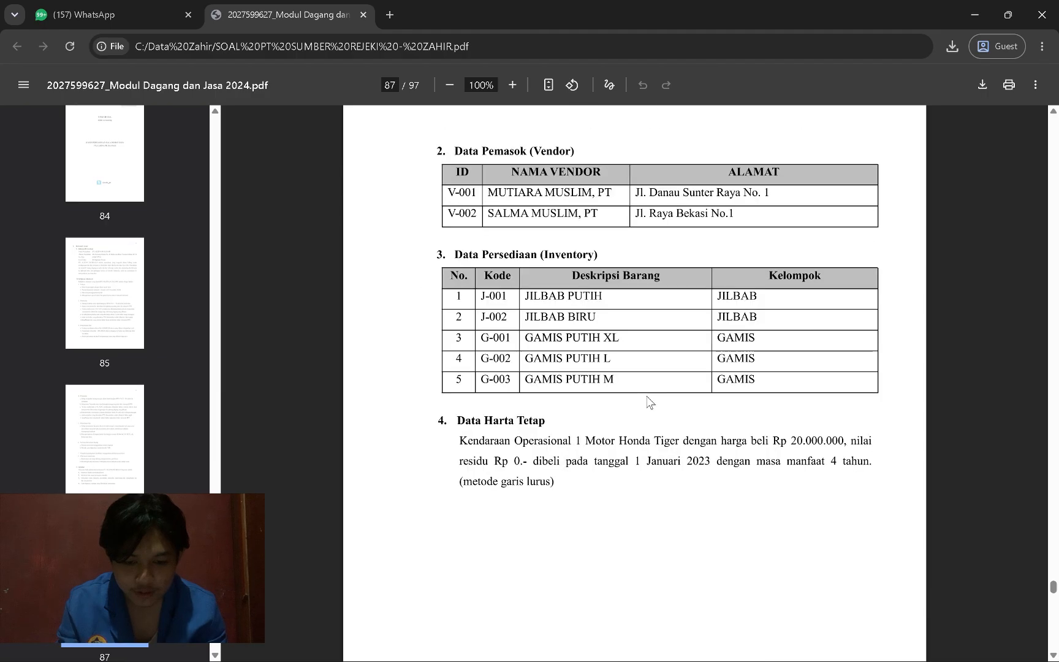
pyautogui.scroll(12, 650, 401)
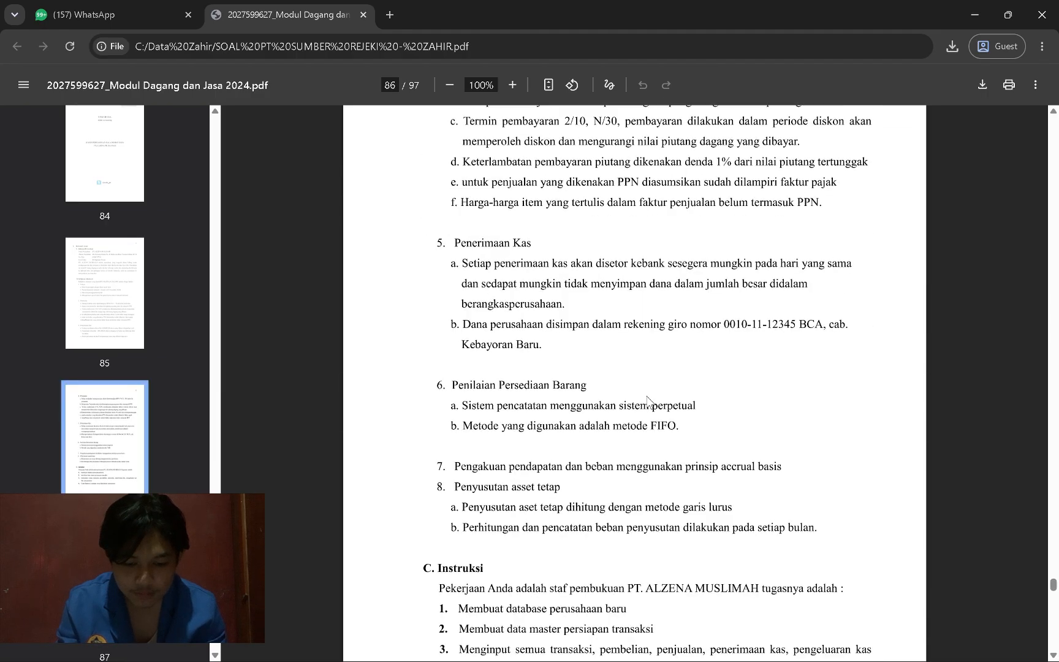
pyautogui.scroll(-7, 650, 402)
pyautogui.scroll(-15, 650, 401)
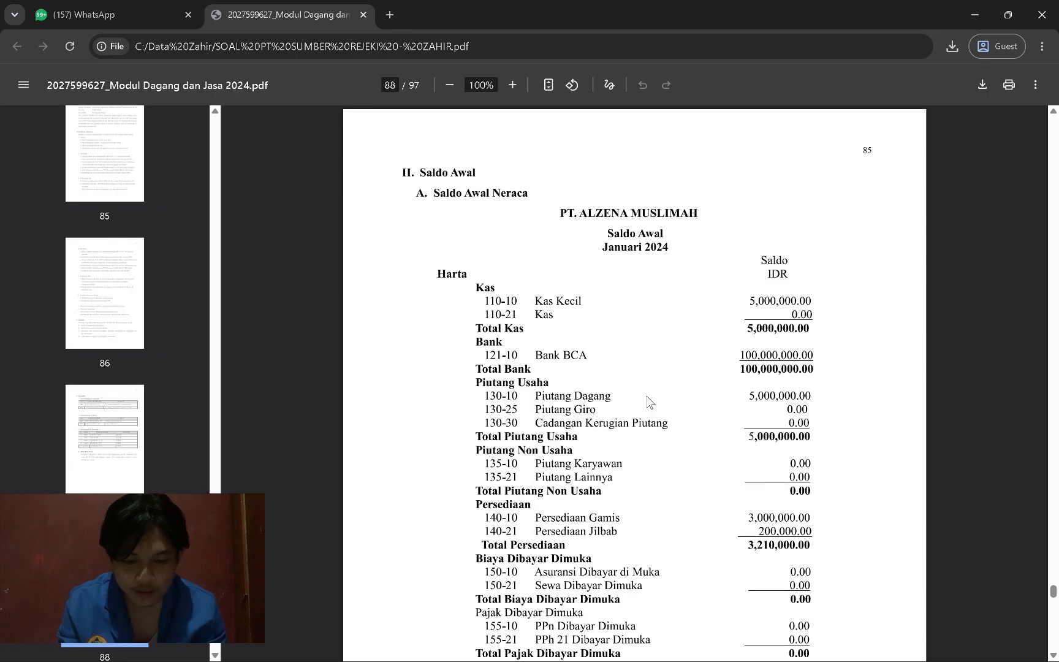
pyautogui.scroll(-1, 650, 401)
pyautogui.scroll(-3, 647, 397)
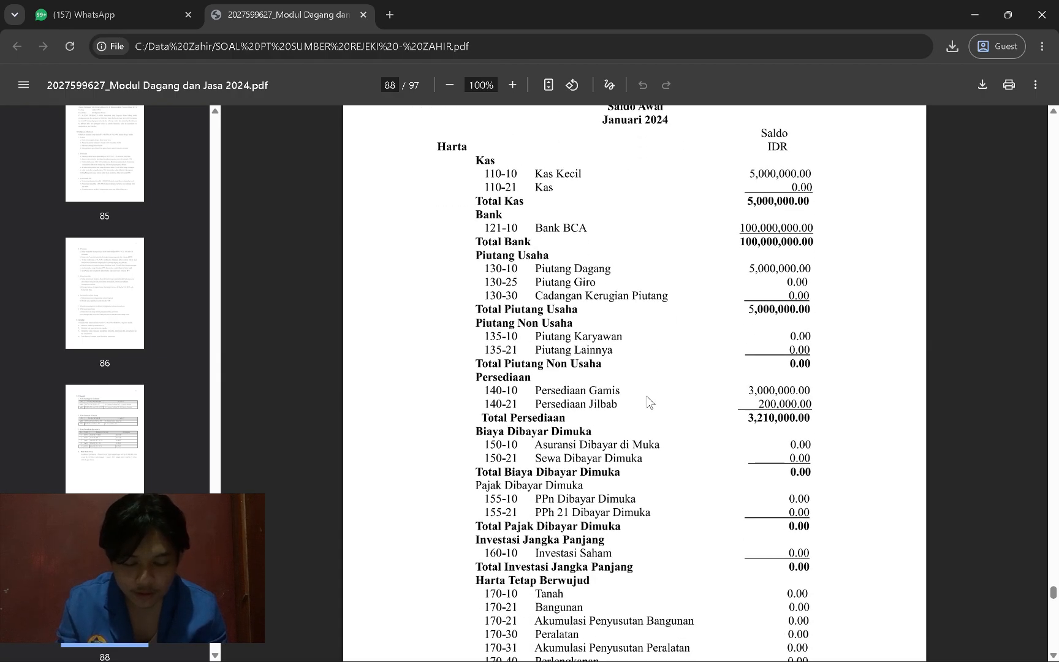
pyautogui.scroll(-1, 649, 402)
# Step: Switch to Zahir Accounting, open the account list (Data Rekening) and look through the default accounts
pyautogui.hotkey('alt', 'Tab')
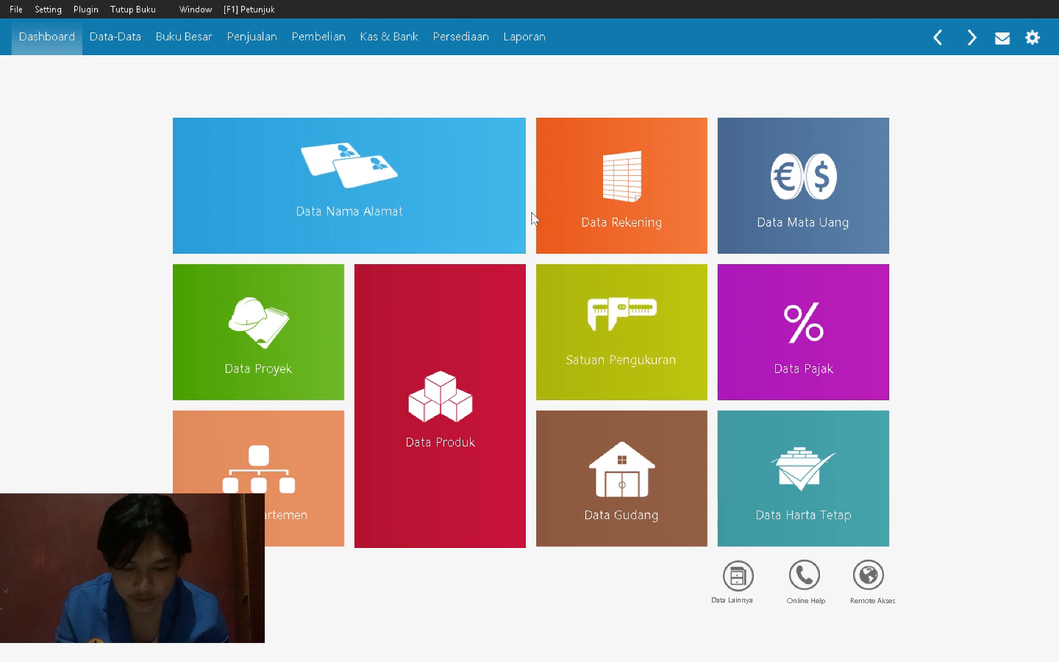
pyautogui.moveTo(680, 165)
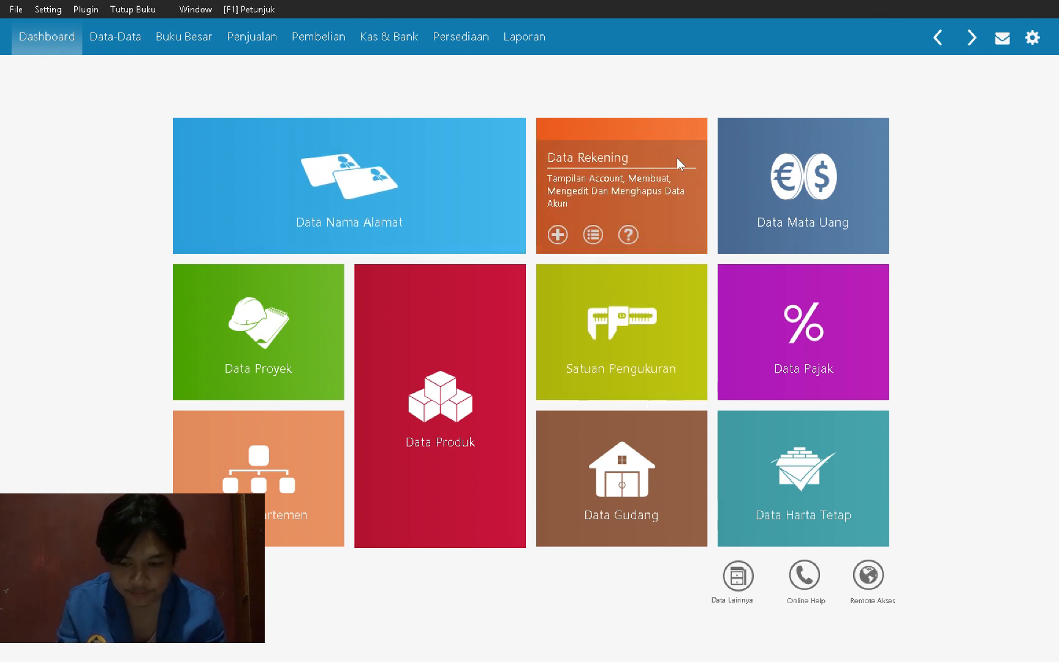
pyautogui.click(676, 157)
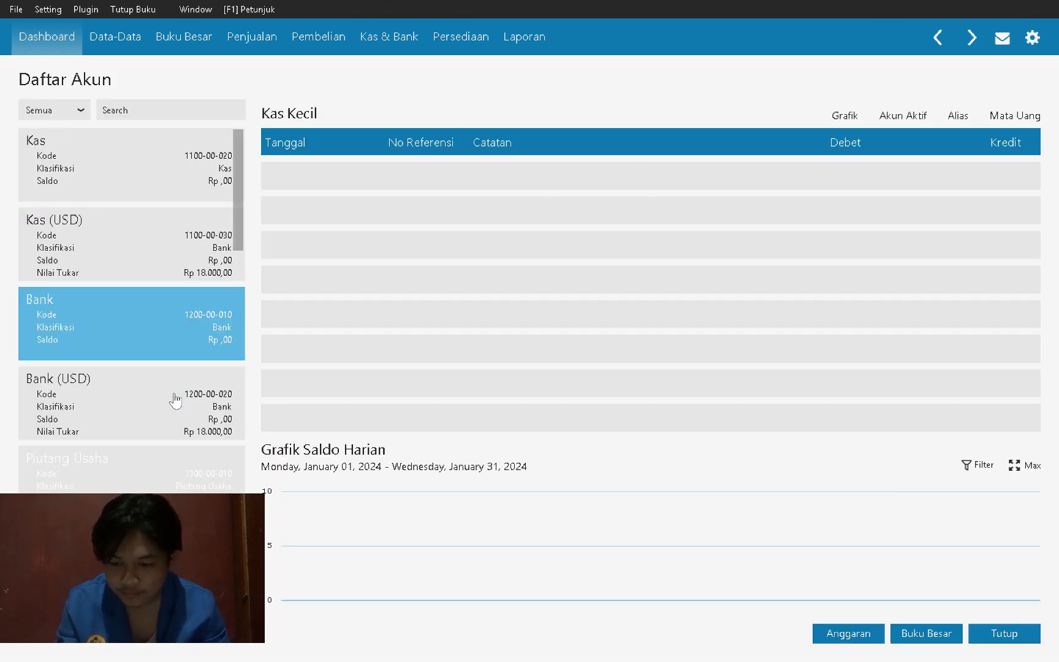
pyautogui.scroll(-5, 176, 399)
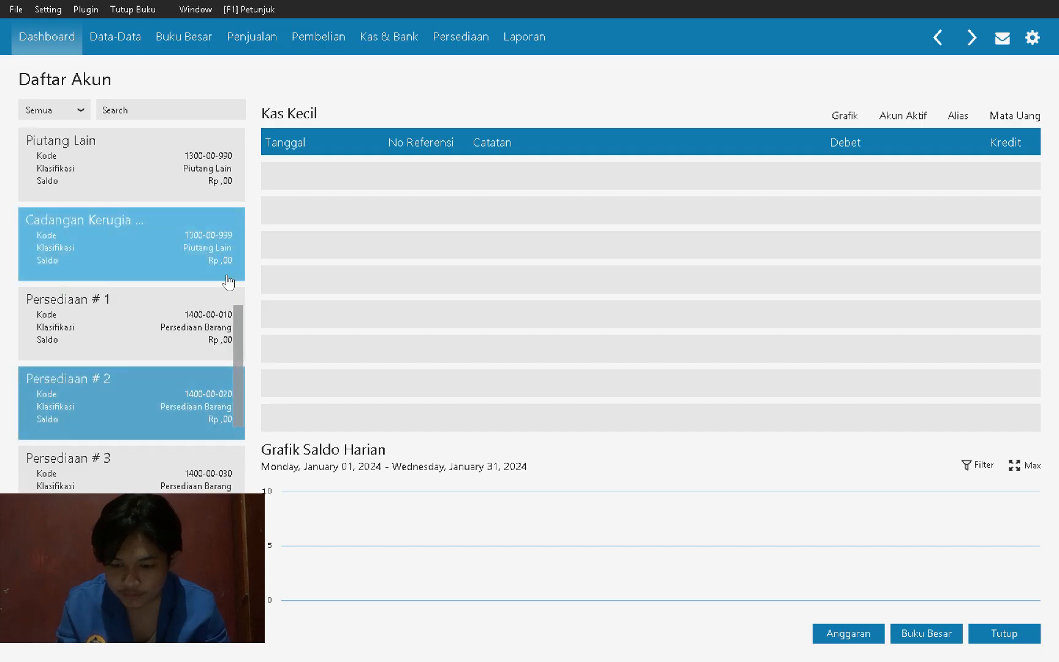
pyautogui.moveTo(238, 355); pyautogui.dragTo(230, 144)
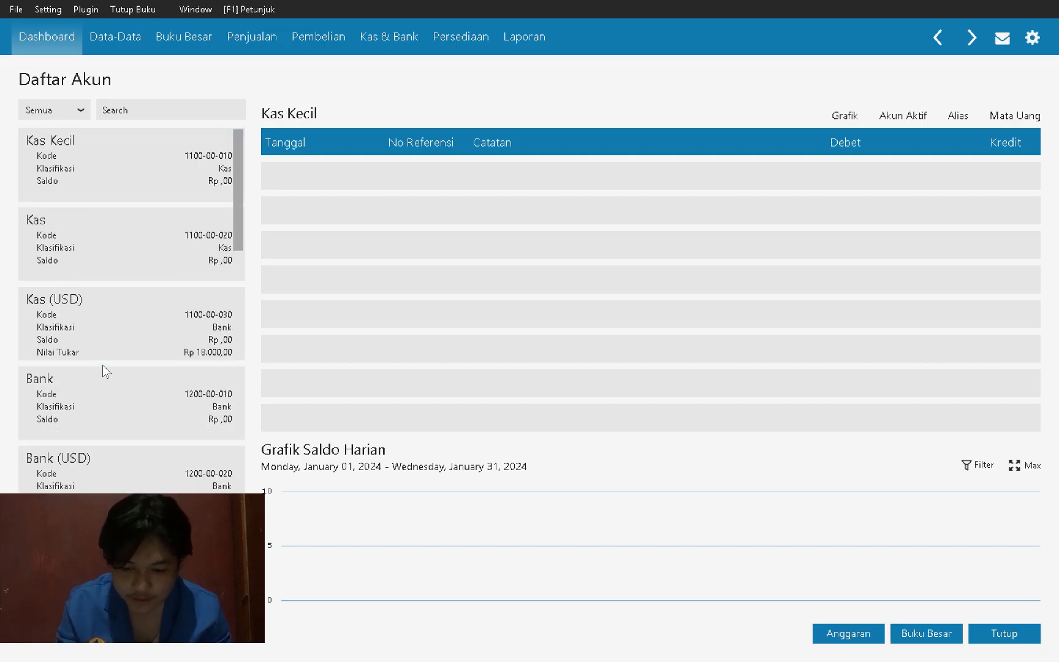
# Step: Rename the IDR Bank account in the account list as Bank BCA and record the change
pyautogui.click(101, 392)
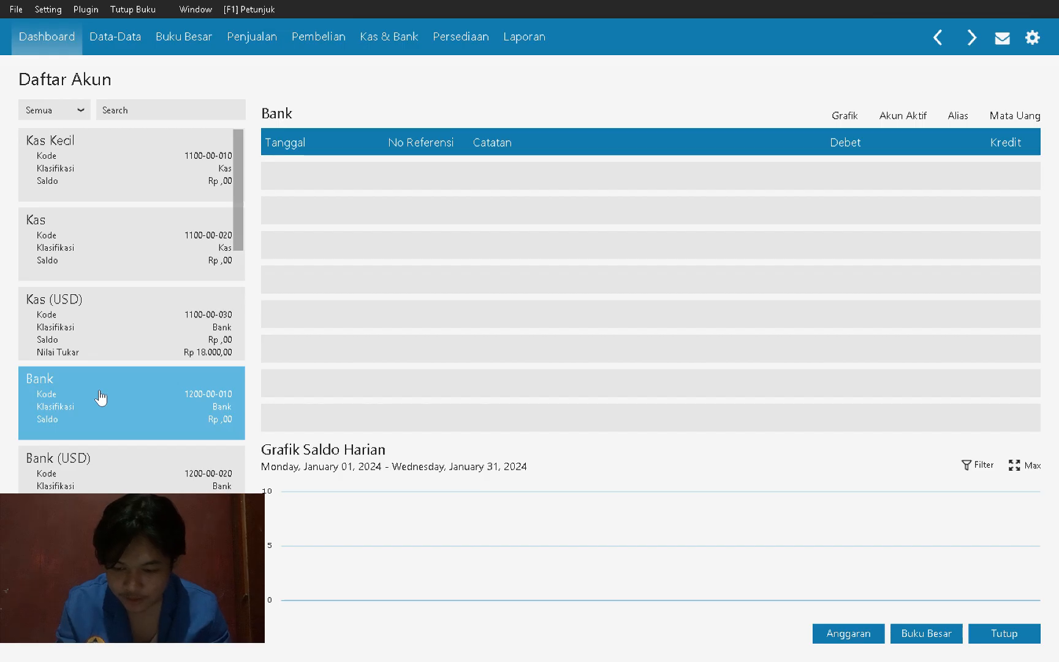
pyautogui.rightClick(127, 418)
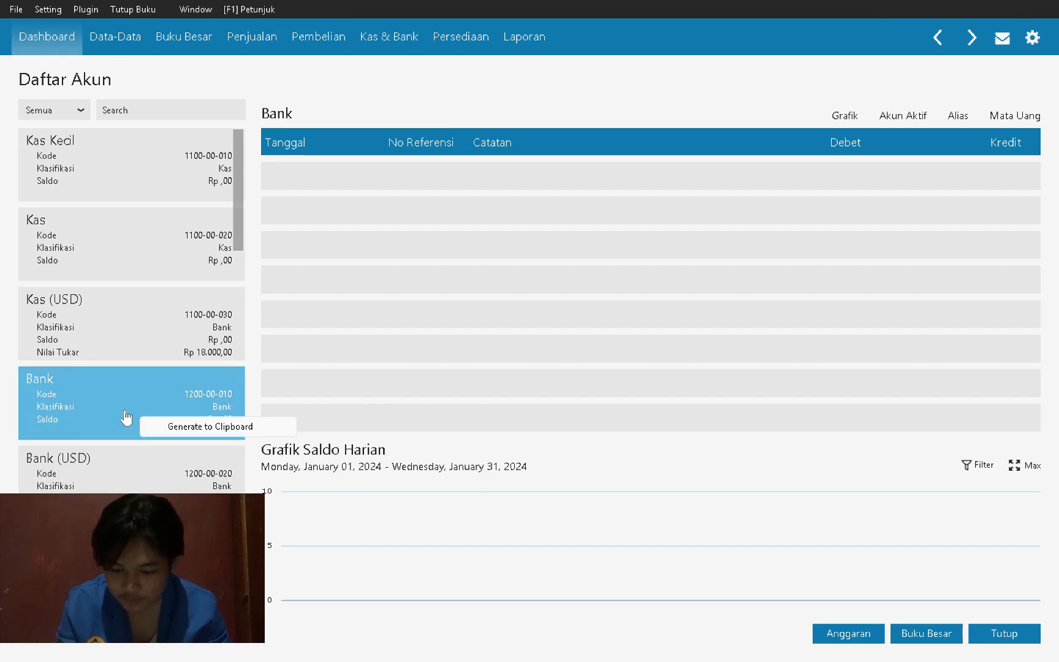
pyautogui.click(108, 412)
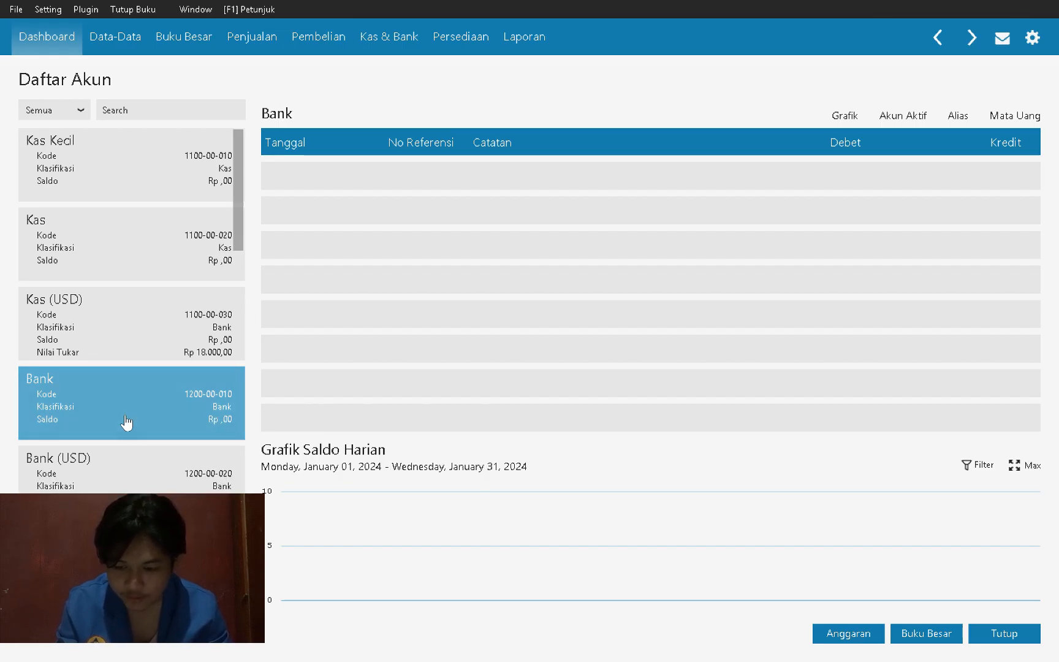
pyautogui.click(125, 417)
pyautogui.doubleClick(124, 417)
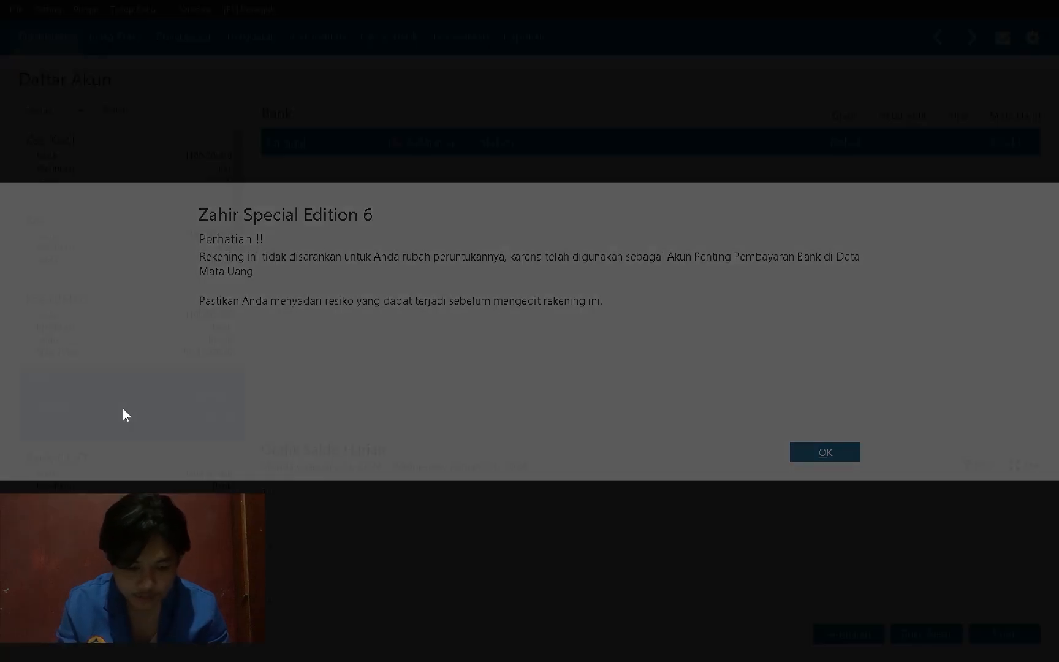
pyautogui.click(824, 452)
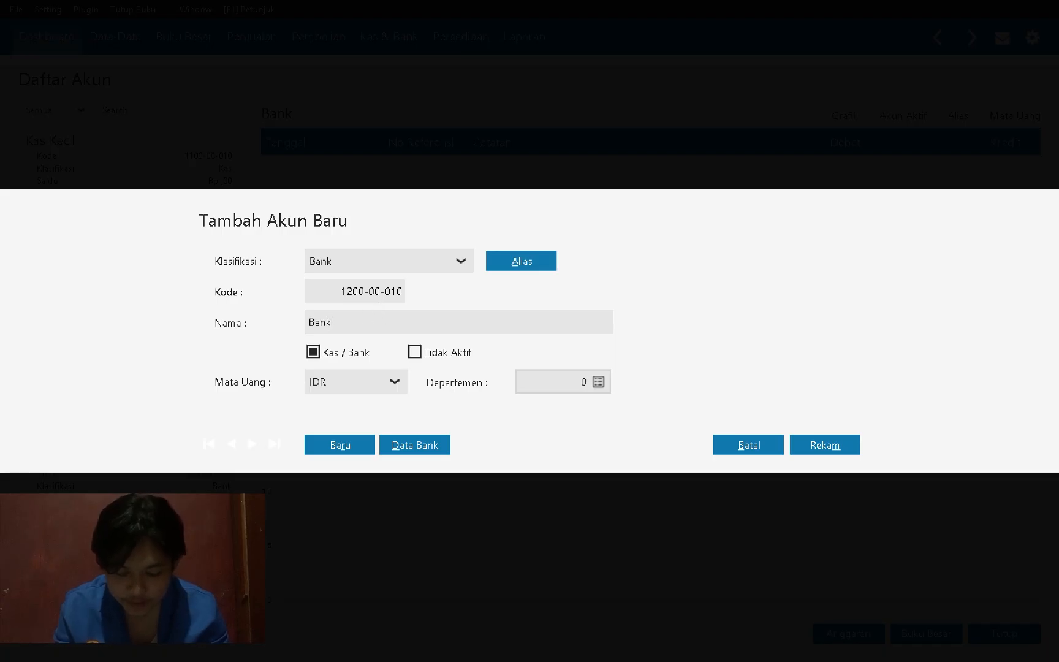
pyautogui.write('BCA')
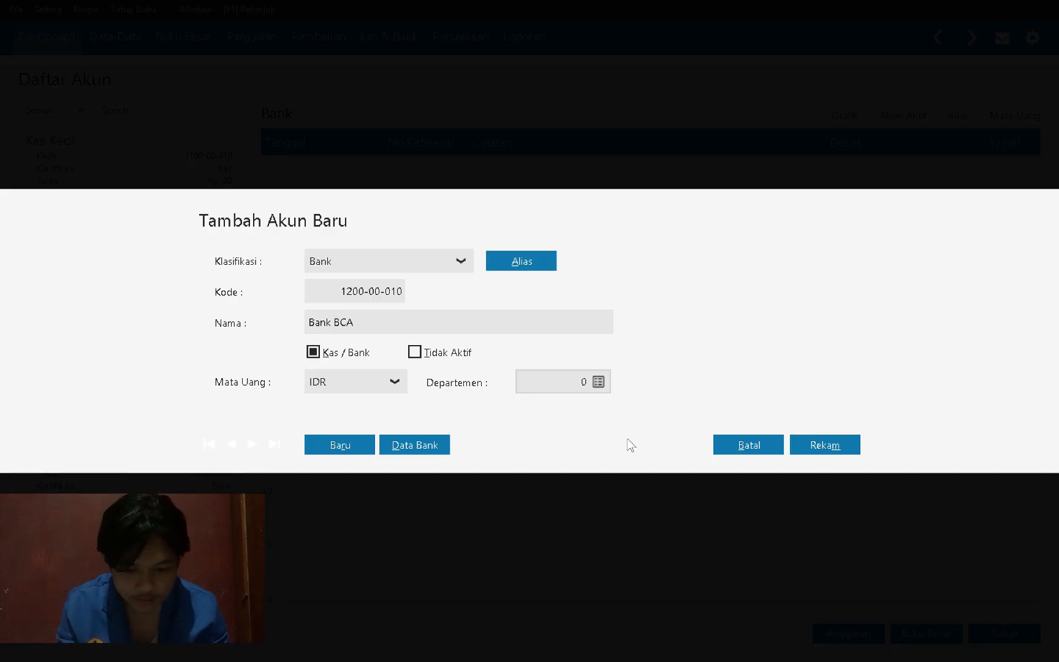
pyautogui.click(835, 442)
# Step: Review the opening balance sheet, accounting policies and master data in the module PDF against the account list
pyautogui.hotkey('alt', 'Tab')
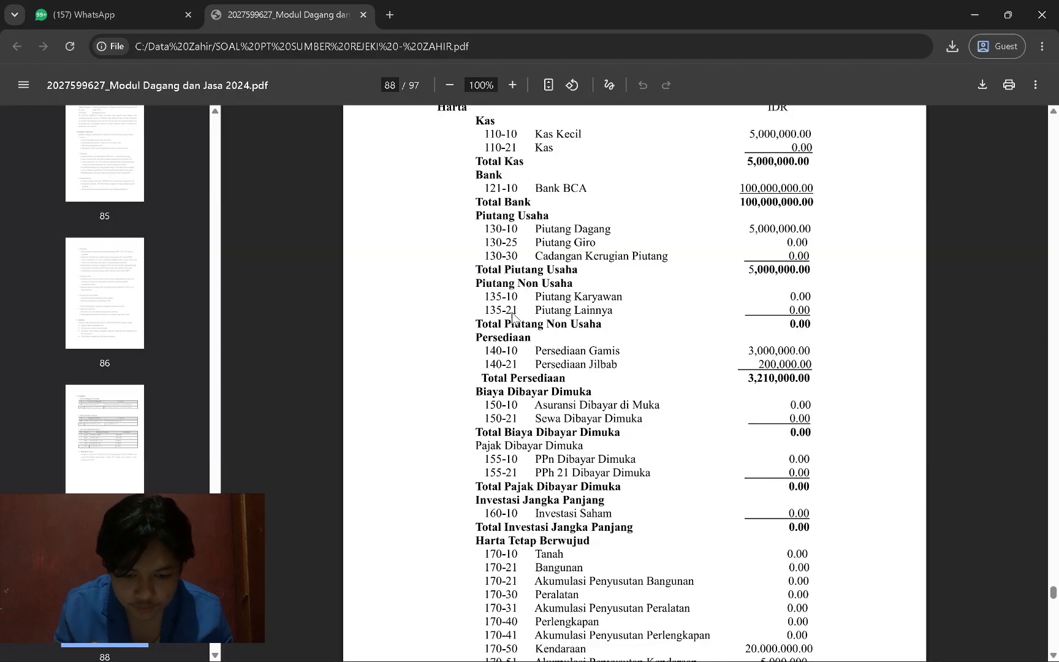
pyautogui.hotkey('alt', 'Tab')
pyautogui.hotkey('alt', 'Tab')
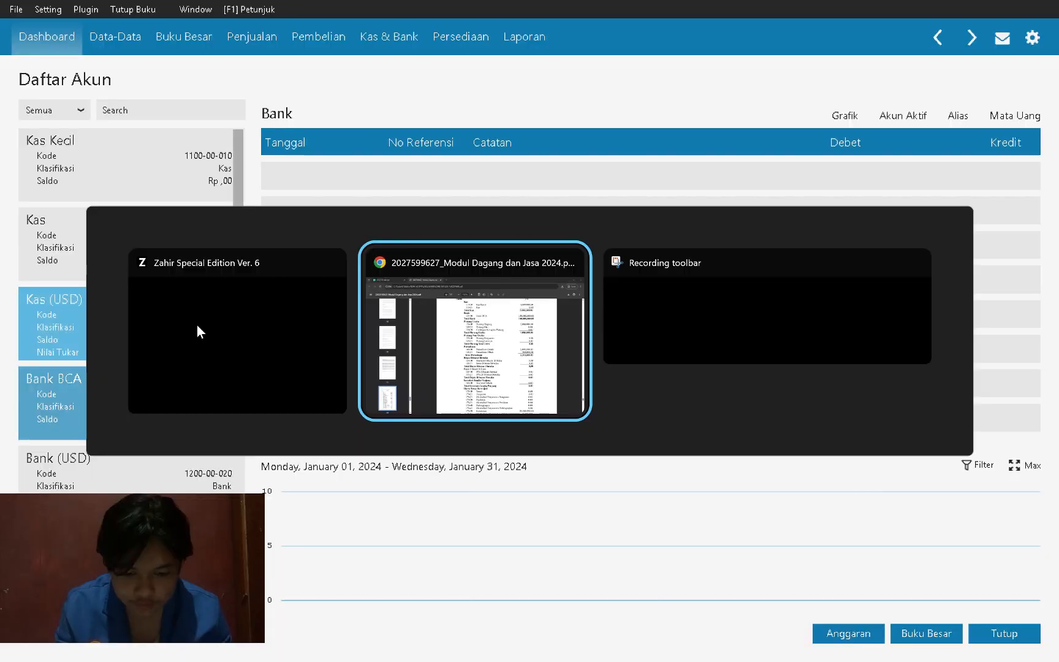
pyautogui.scroll(-3, 519, 365)
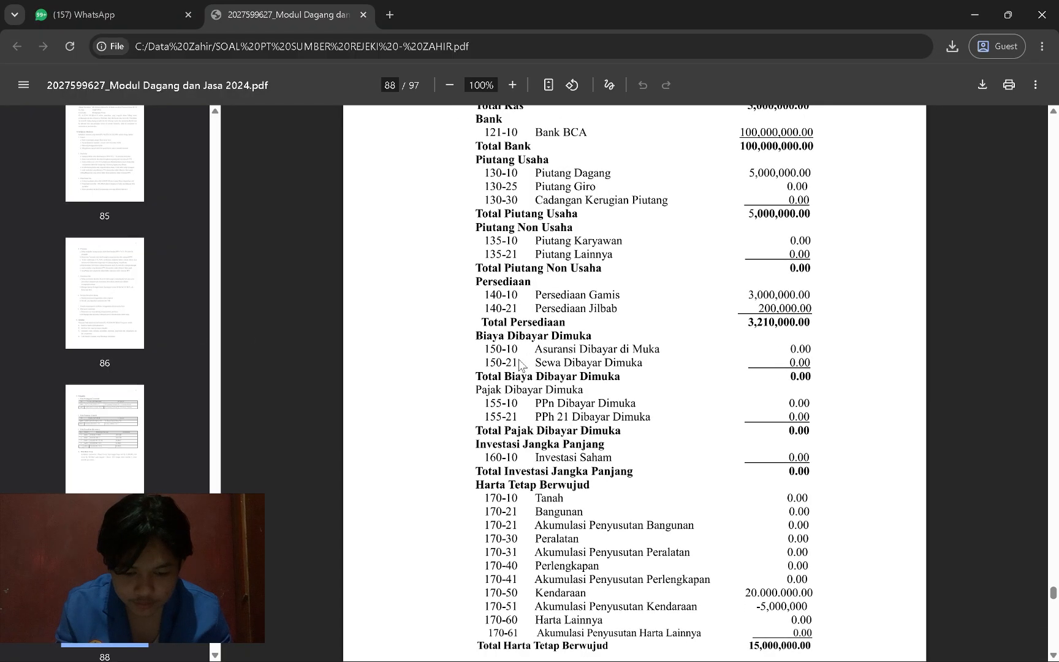
pyautogui.scroll(5, 520, 364)
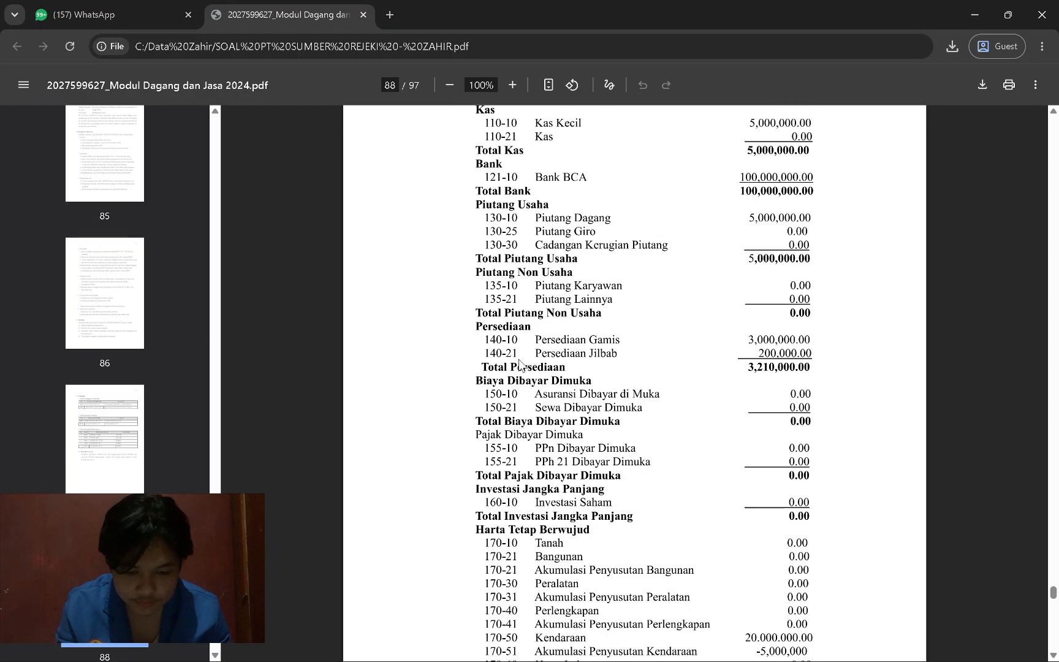
pyautogui.scroll(-20, 520, 365)
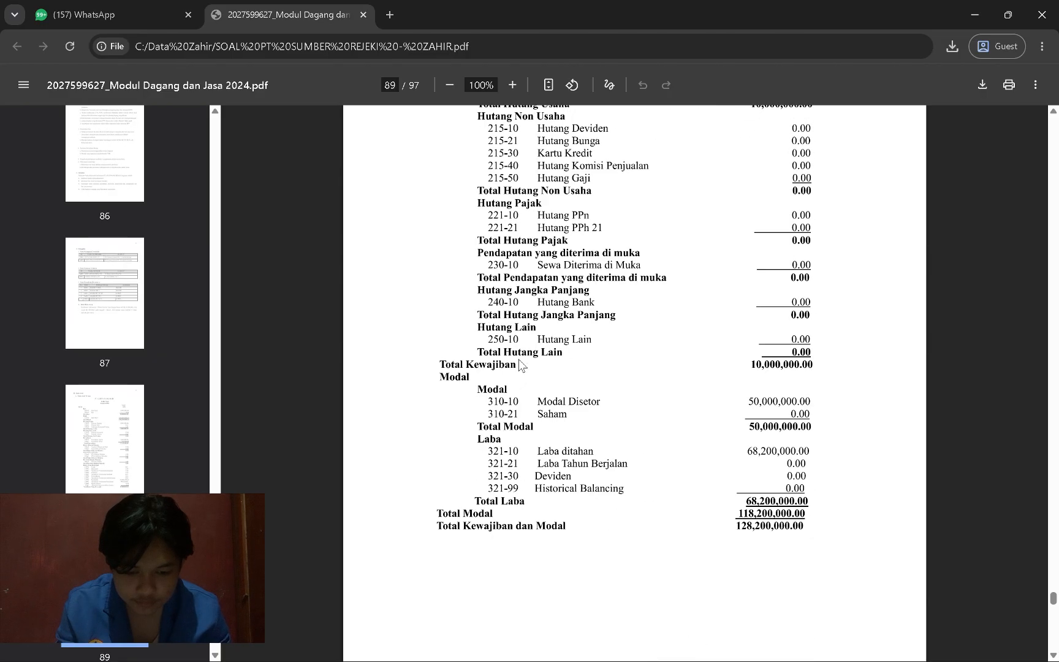
pyautogui.scroll(-15, 518, 359)
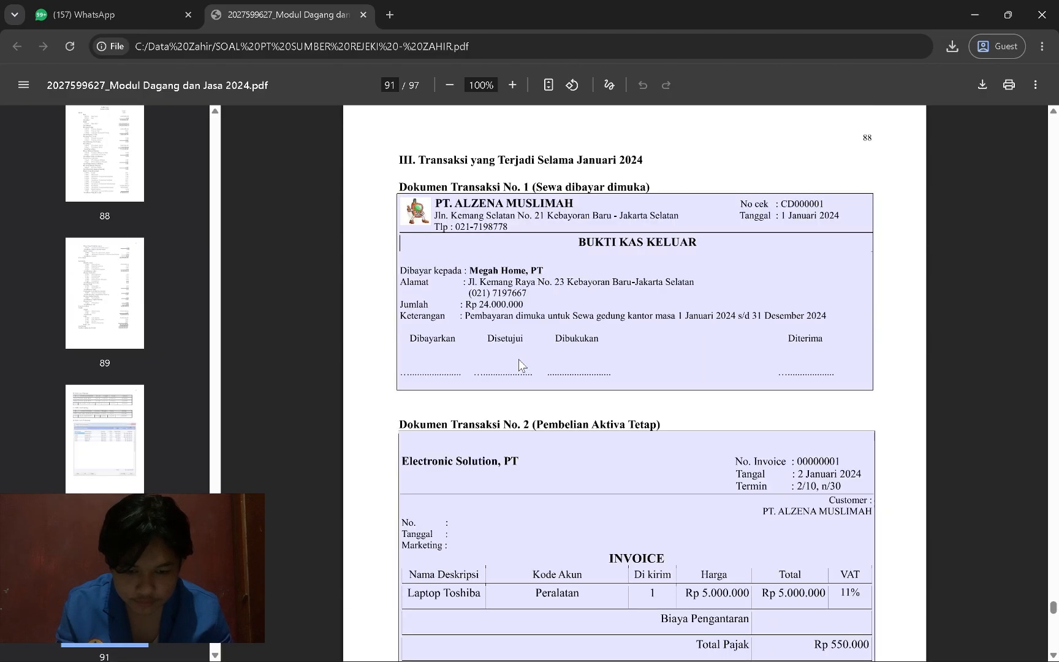
pyautogui.scroll(20, 519, 359)
pyautogui.scroll(20, 518, 359)
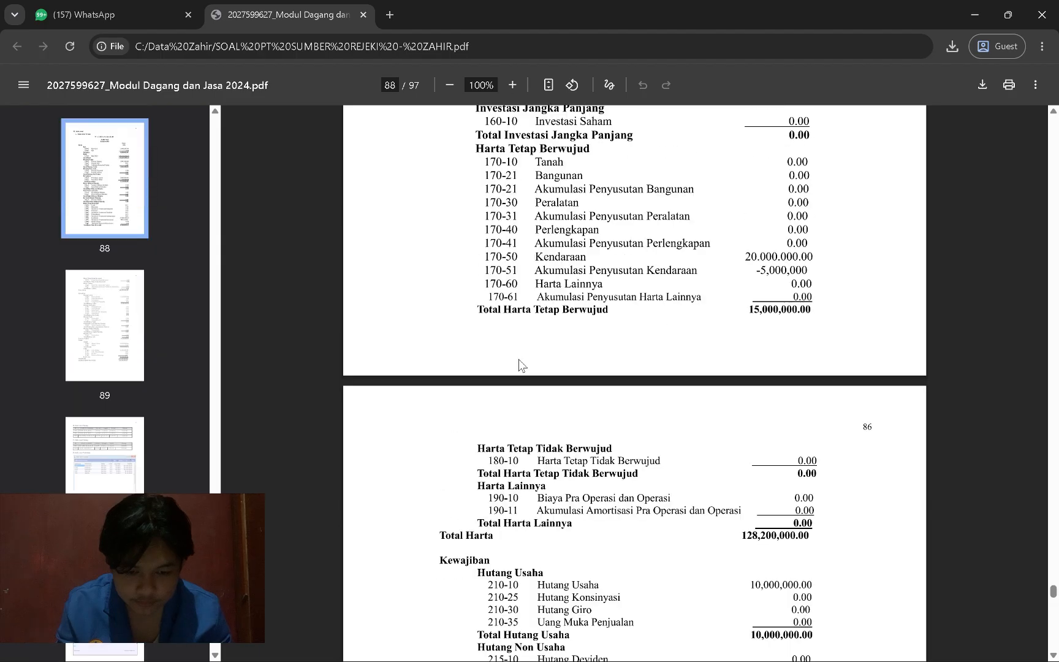
pyautogui.scroll(20, 520, 365)
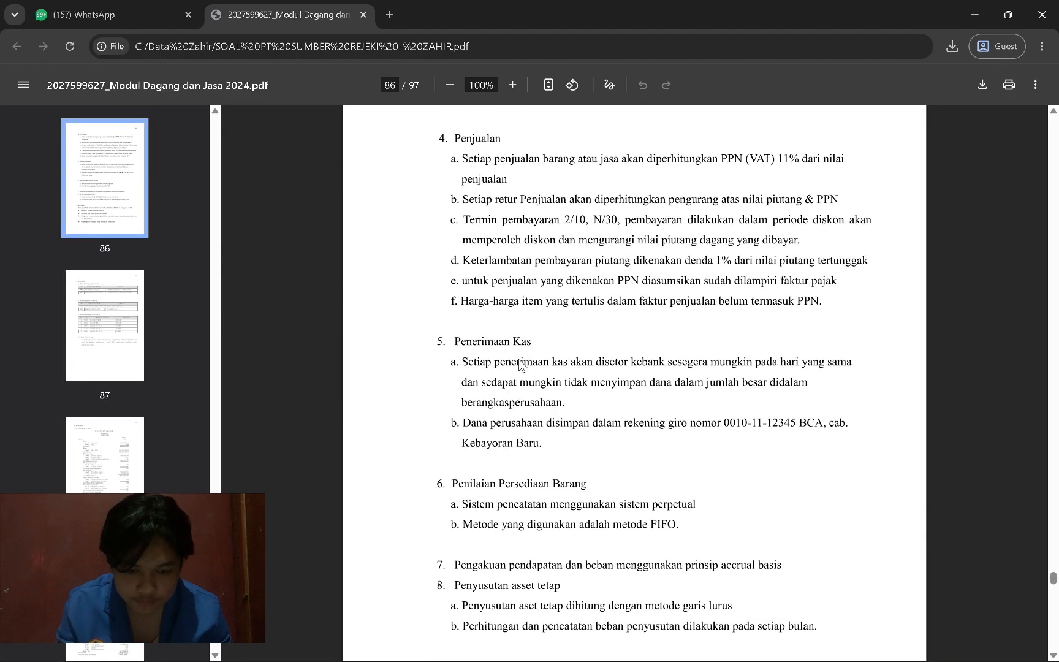
pyautogui.scroll(20, 519, 365)
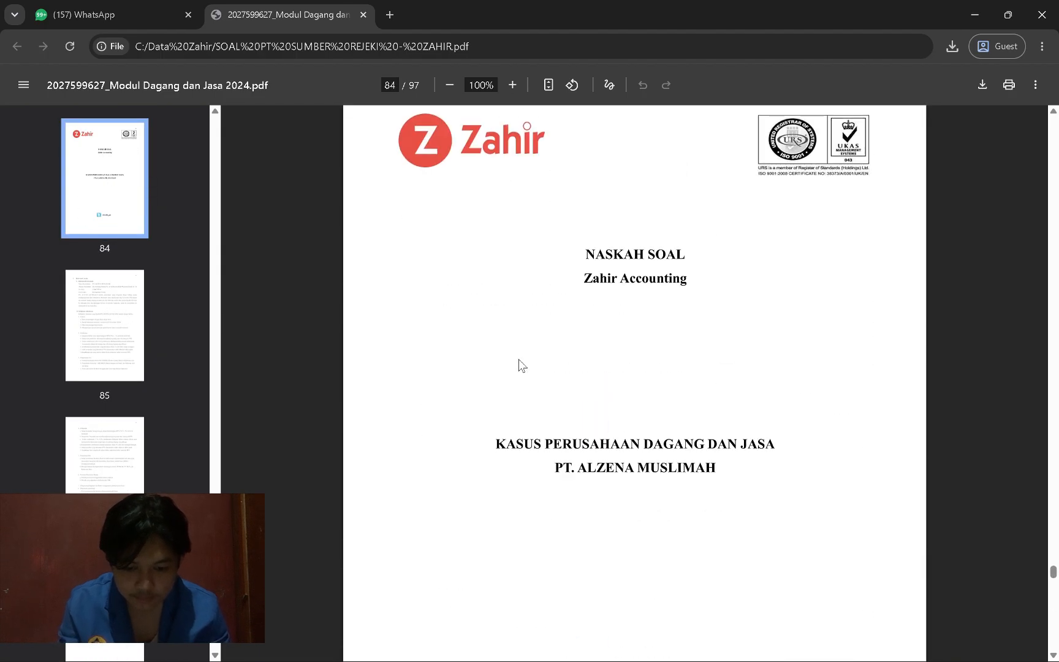
pyautogui.scroll(-20, 519, 365)
pyautogui.scroll(-20, 519, 362)
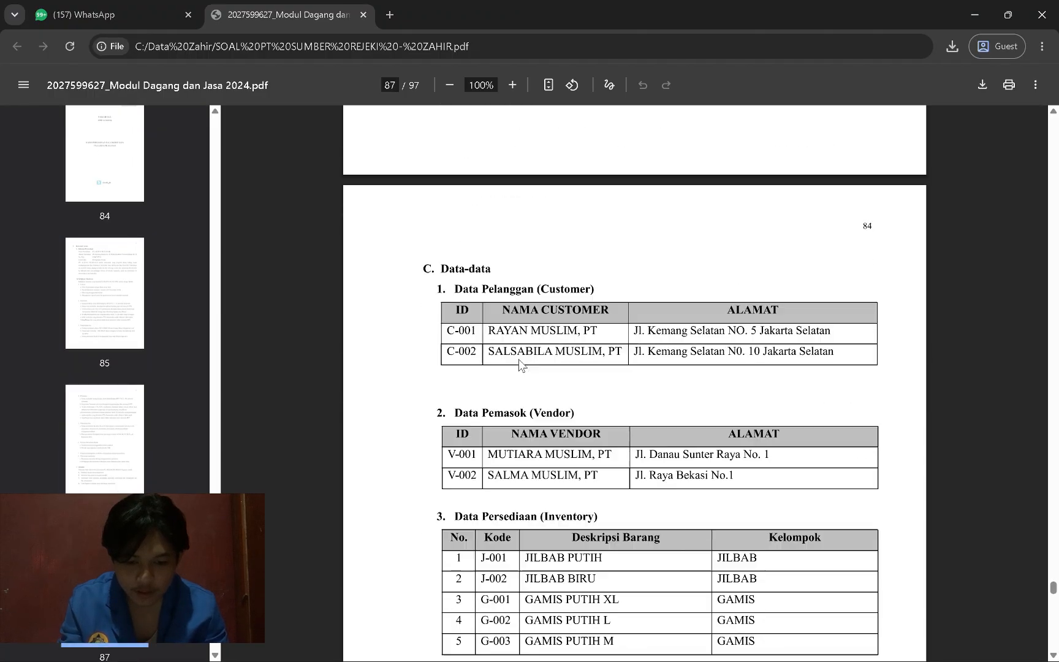
pyautogui.scroll(-4, 519, 364)
pyautogui.scroll(4, 519, 364)
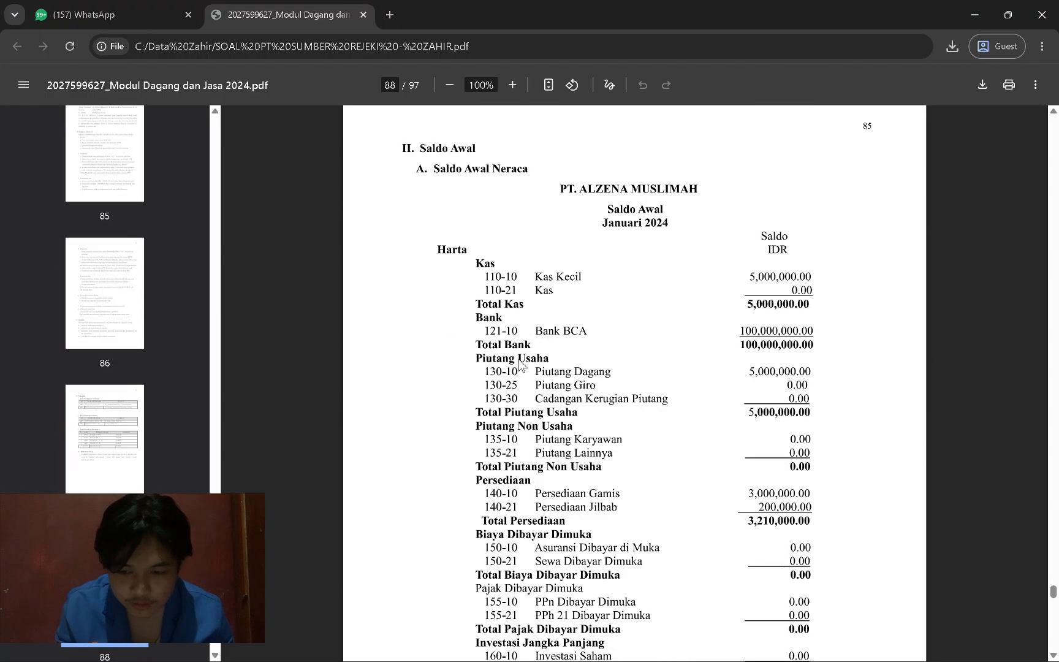
# Step: Return to Zahir Accounting, close the account list and open the account opening balances (Saldo Awal Akun)
pyautogui.hotkey('alt', 'Tab')
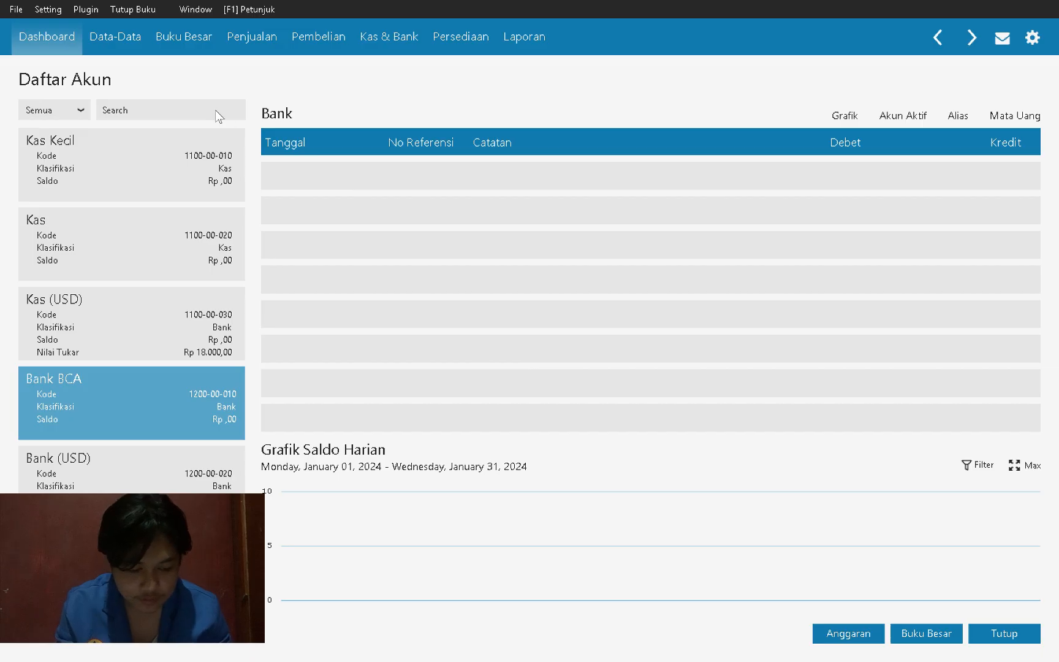
pyautogui.click(1015, 632)
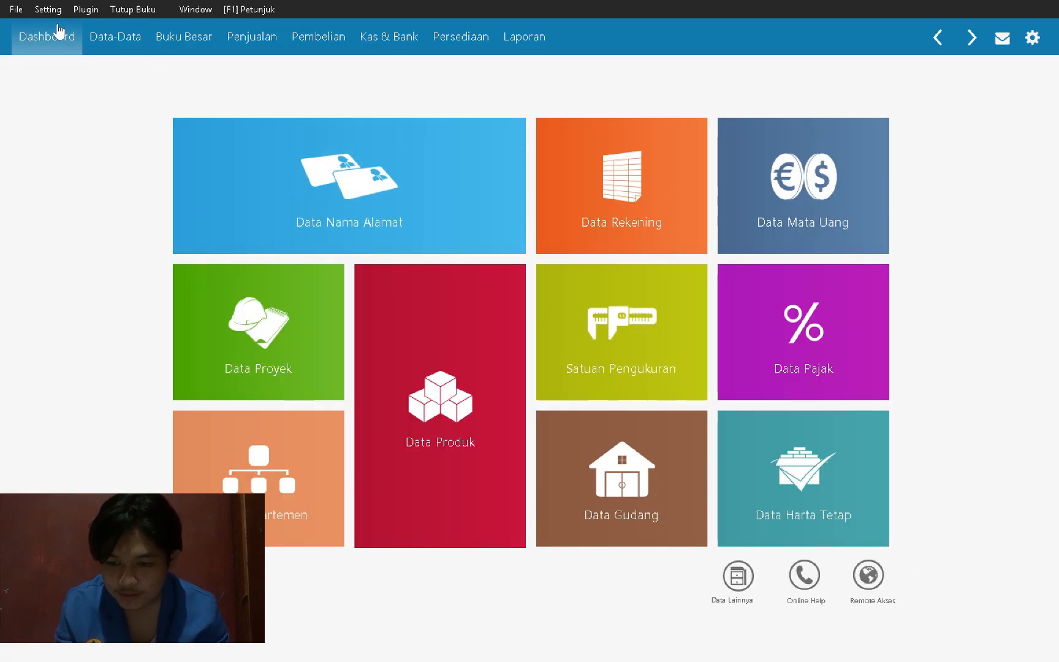
pyautogui.click(47, 10)
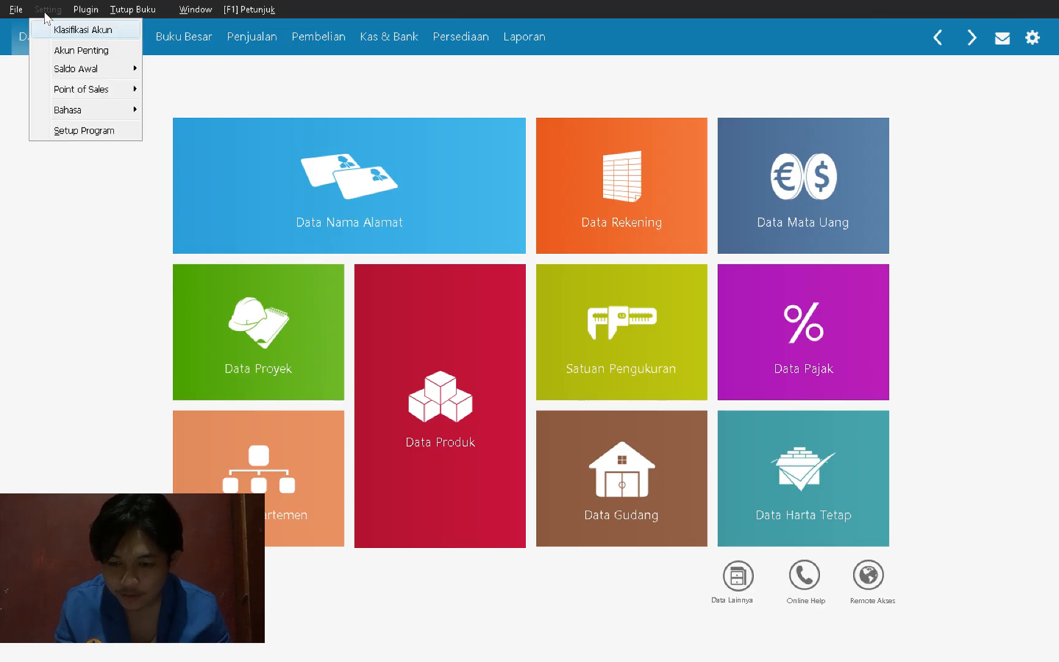
pyautogui.moveTo(76, 72)
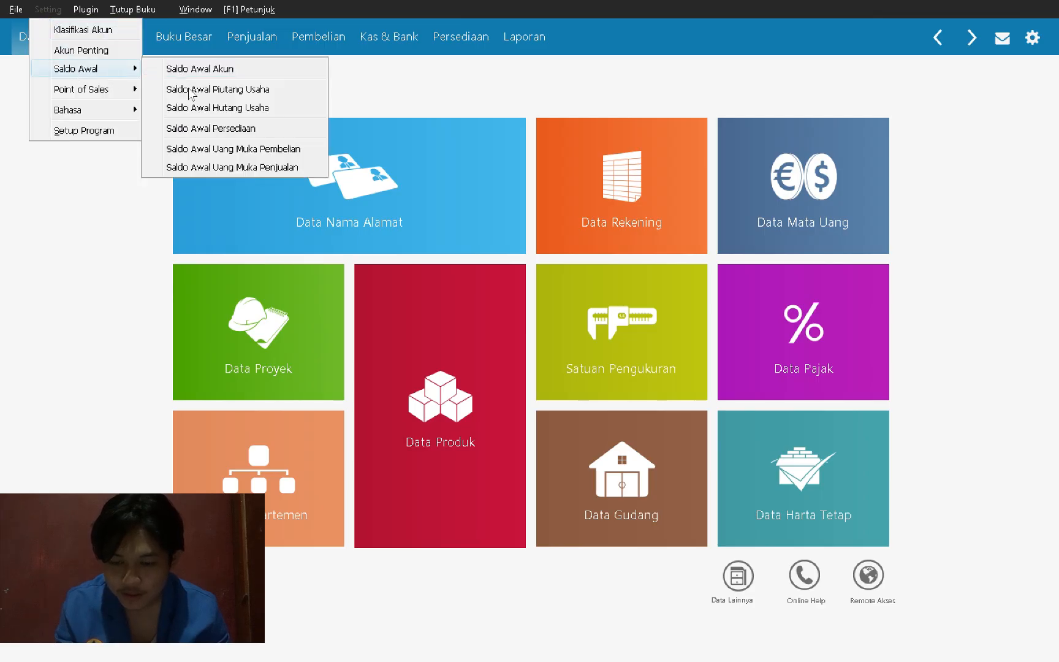
pyautogui.click(237, 72)
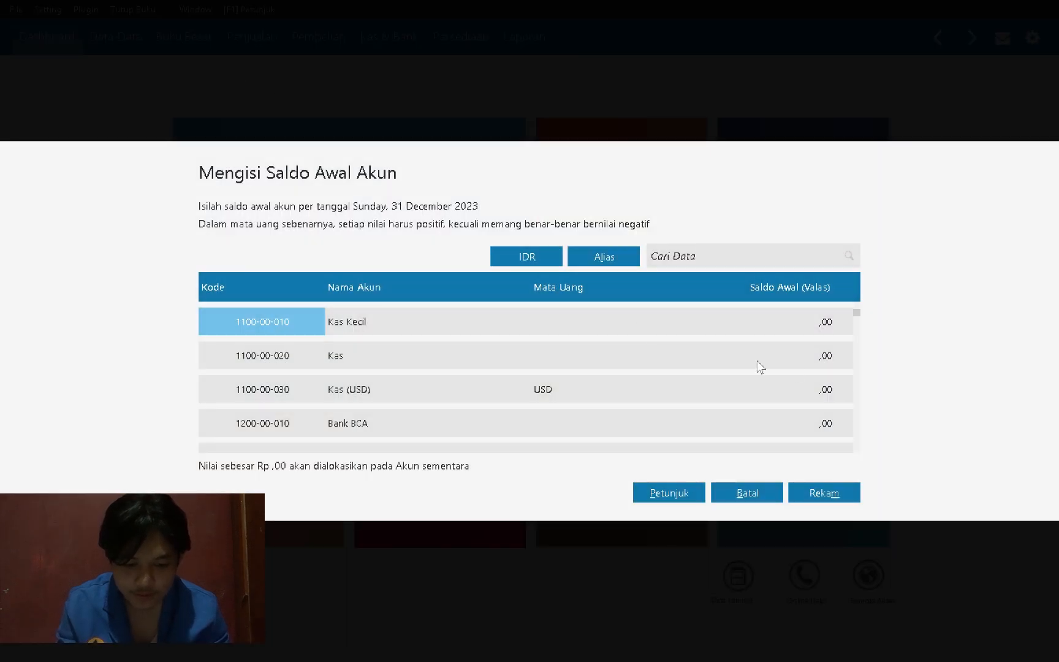
# Step: Look up the Kas Kecil balance in the module PDF and set its opening balance to 5.000.000 in Zahir Accounting
pyautogui.click(749, 320)
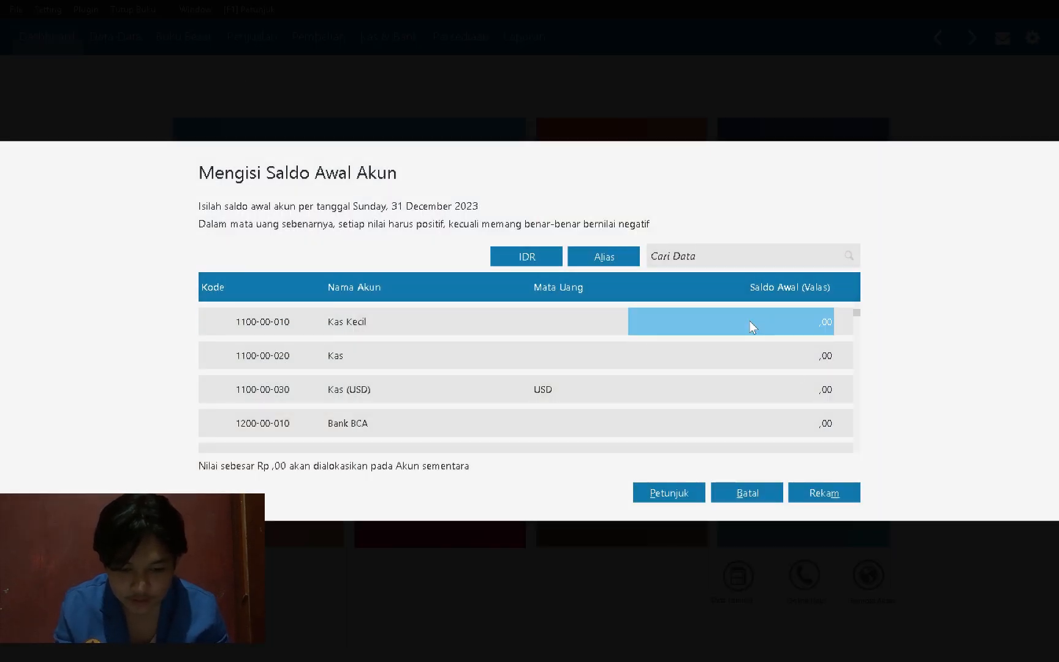
pyautogui.click(749, 320)
pyautogui.hotkey('alt', 'Tab')
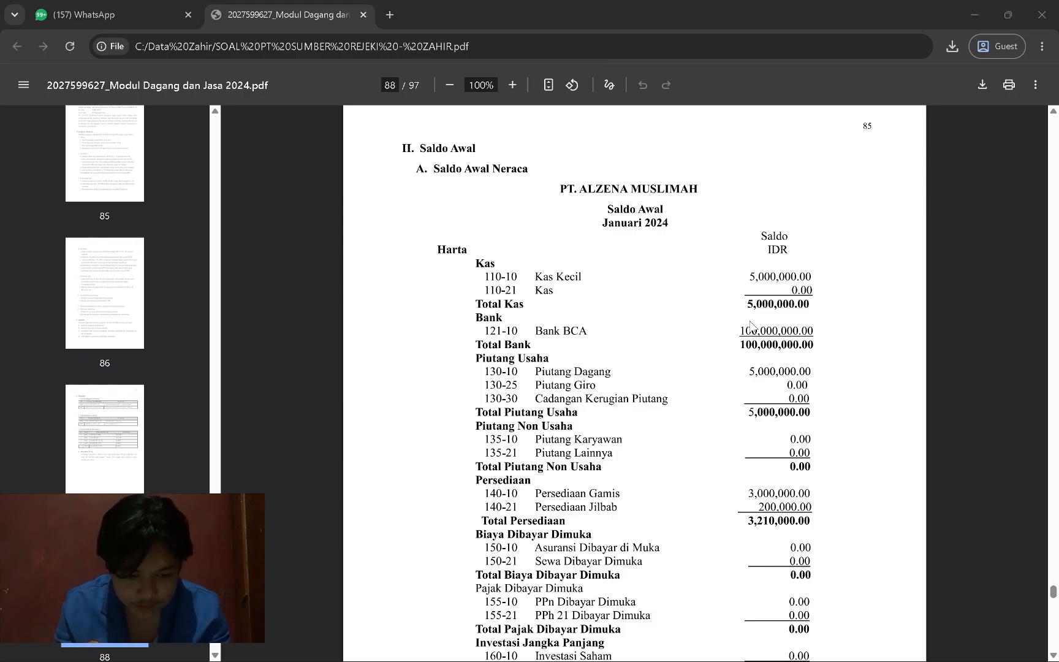
pyautogui.hotkey('alt', 'Tab')
pyautogui.write('50000')
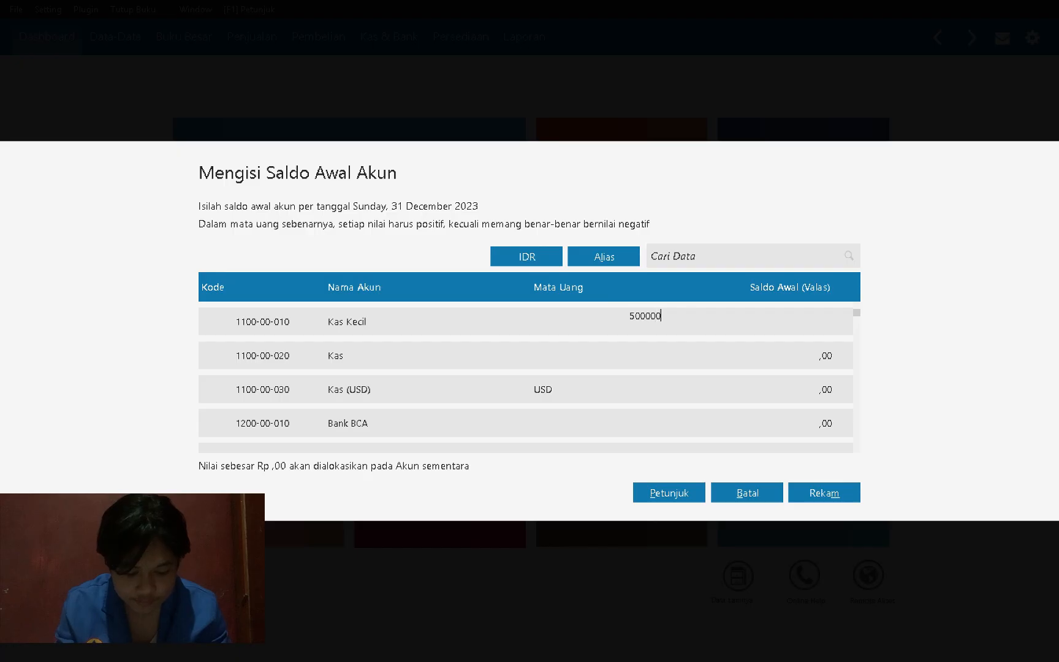
pyautogui.press('Return')
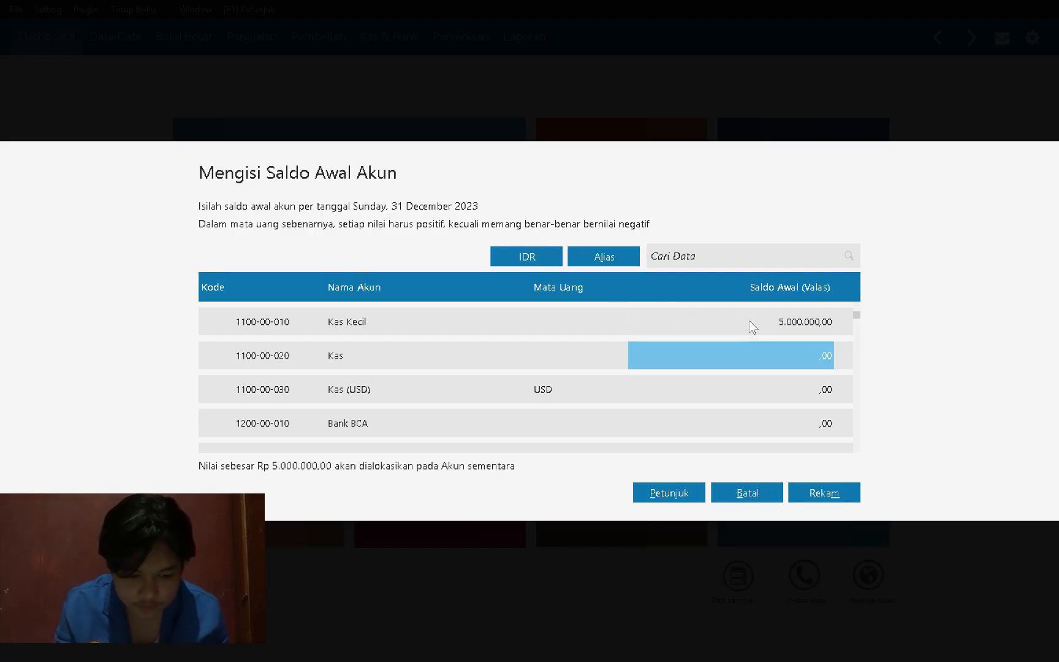
# Step: Look up the Bank BCA balance in the module PDF and set its opening balance to 100.000.000 in Zahir Accounting
pyautogui.hotkey('alt', 'Tab')
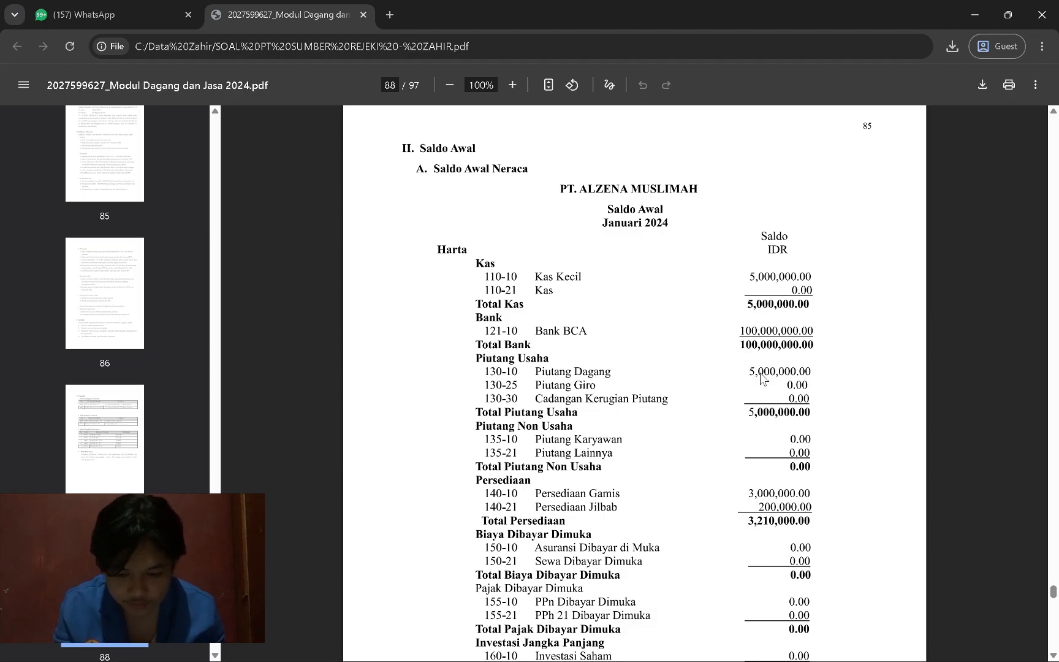
pyautogui.hotkey('alt', 'Tab')
pyautogui.press('Down')
pyautogui.write('100')
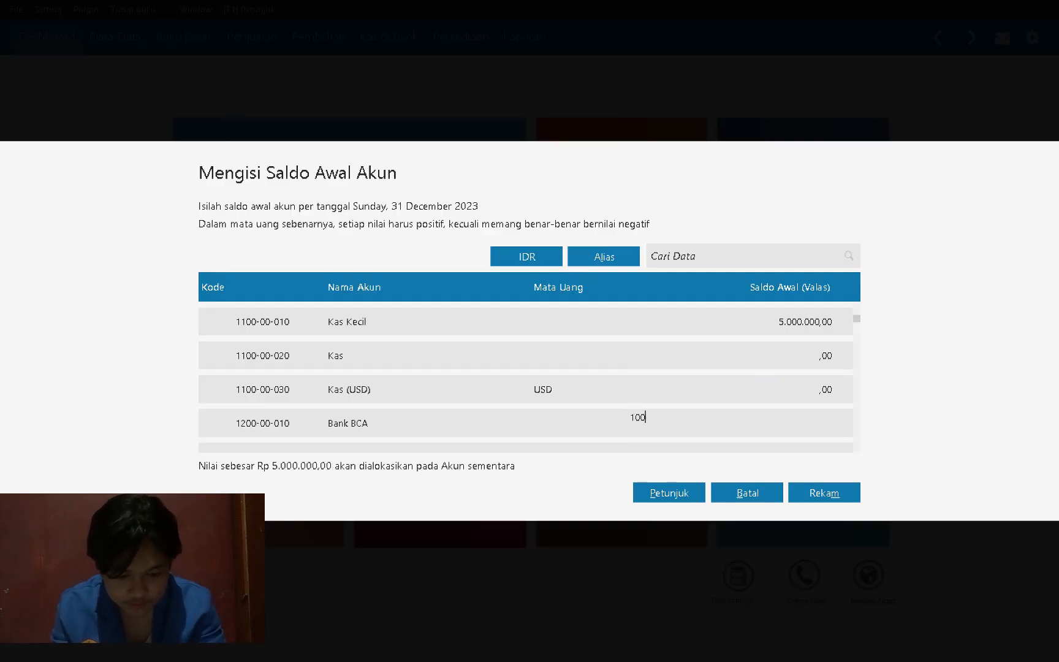
pyautogui.write('000000')
pyautogui.press('Return')
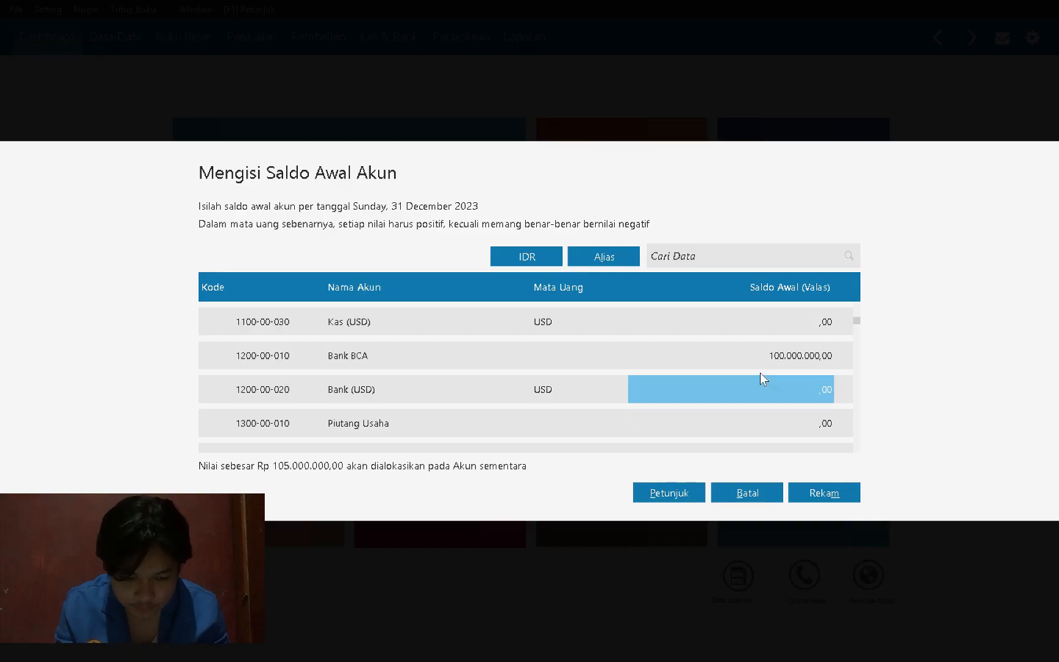
# Step: Look up the Piutang Dagang balance in the module PDF and set the Piutang Usaha opening balance to 5.000.000 in Zahir Accounting
pyautogui.hotkey('alt', 'Tab')
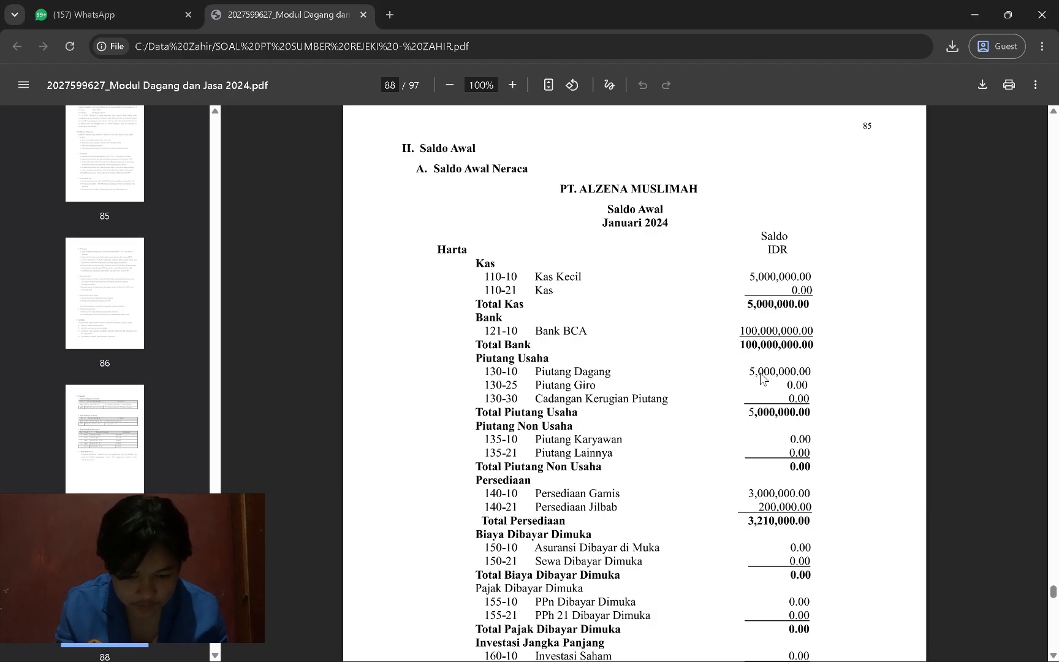
pyautogui.scroll(-1, 760, 377)
pyautogui.hotkey('alt', 'Tab')
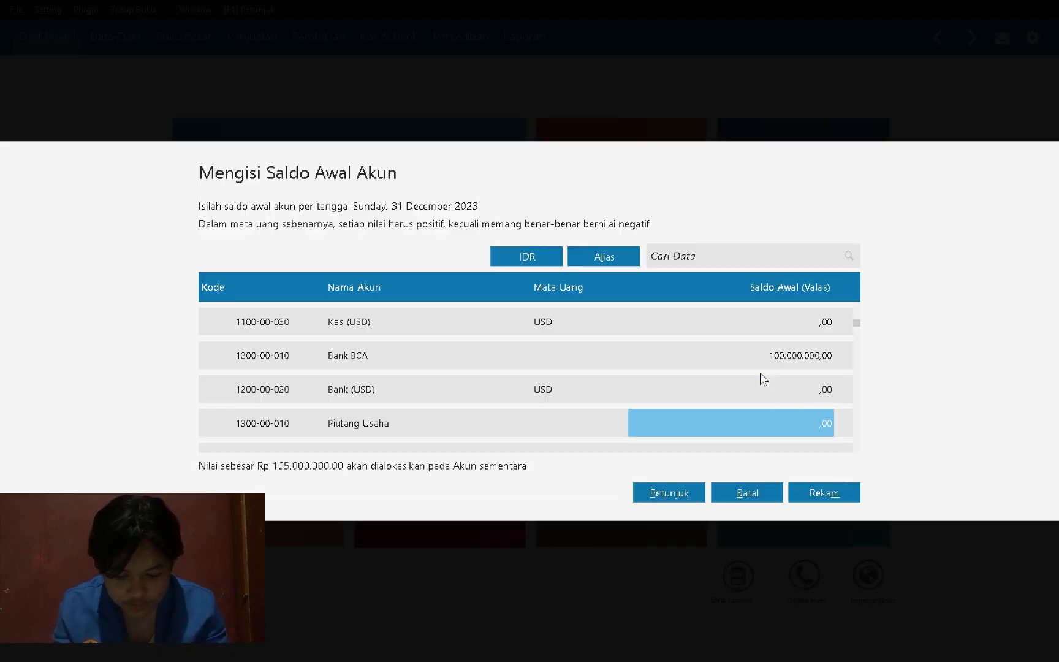
pyautogui.write('5000000')
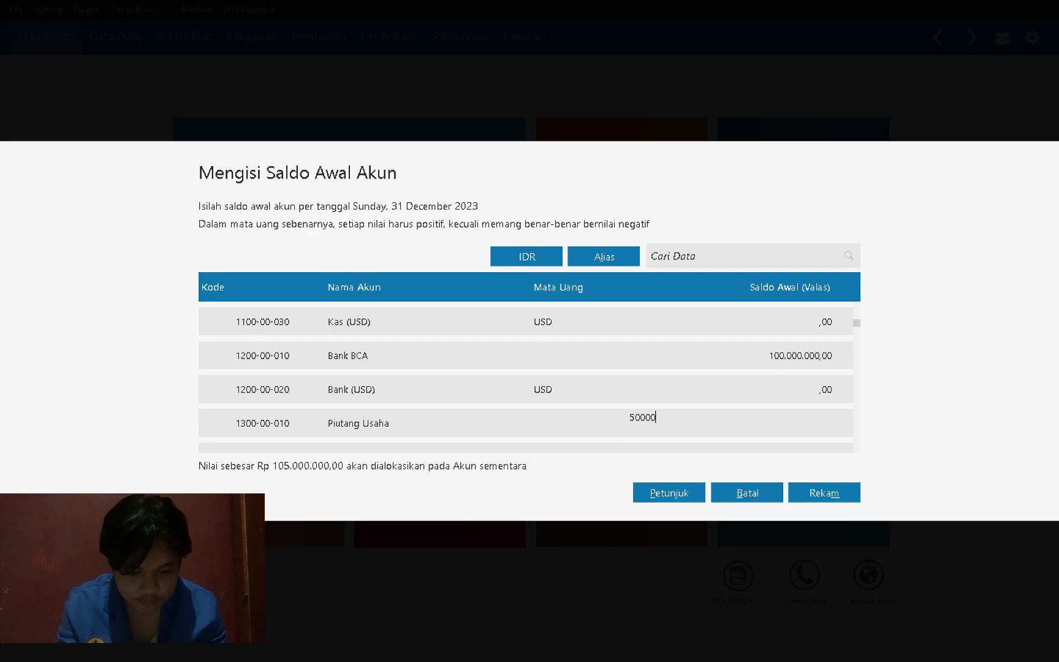
pyautogui.press('Return')
# Step: Look up the Persediaan Gamis balance in the module PDF and set the Persediaan # 1 opening balance to 3.000.000 in Zahir Accounting
pyautogui.hotkey('alt', 'Tab')
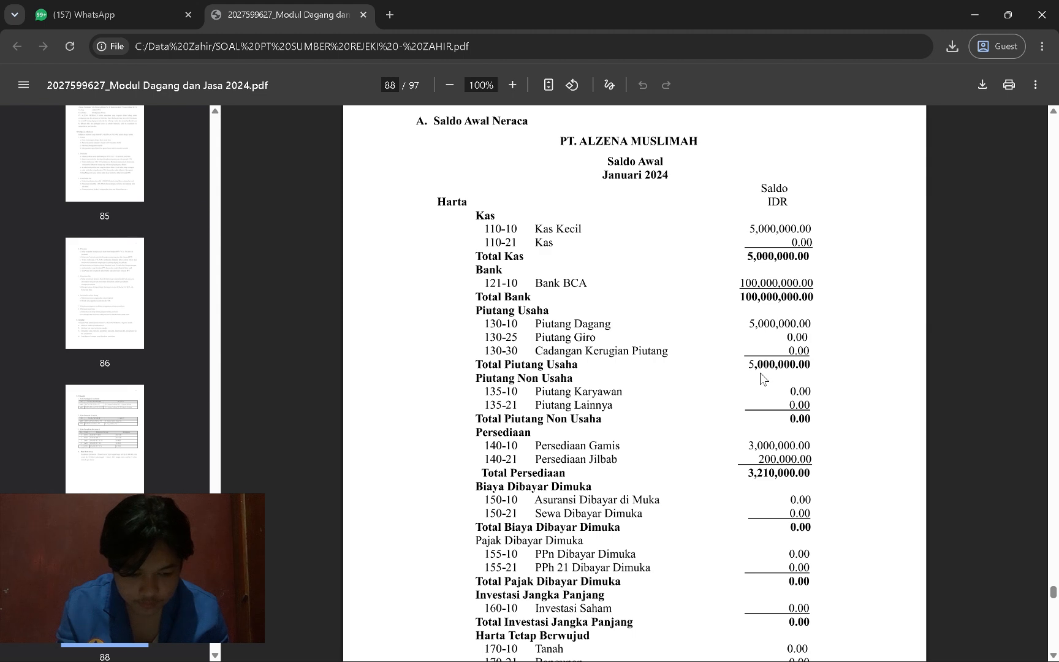
pyautogui.scroll(-2, 760, 373)
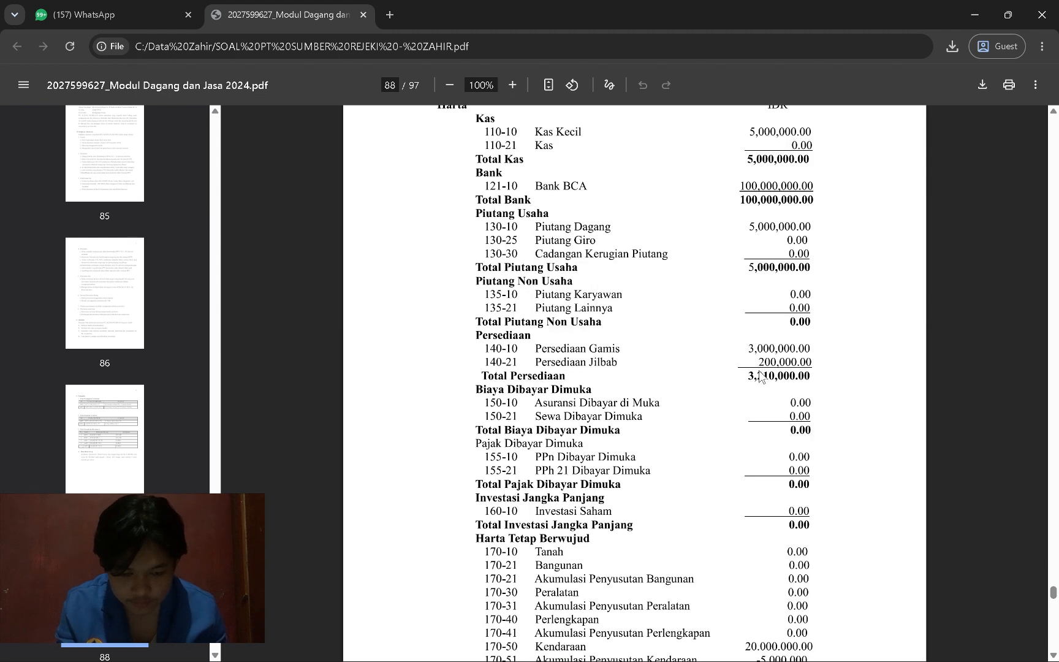
pyautogui.hotkey('alt', 'Tab')
pyautogui.press('Down')
pyautogui.press('Down')
pyautogui.press('Down')
pyautogui.press('Down')
pyautogui.press('Down')
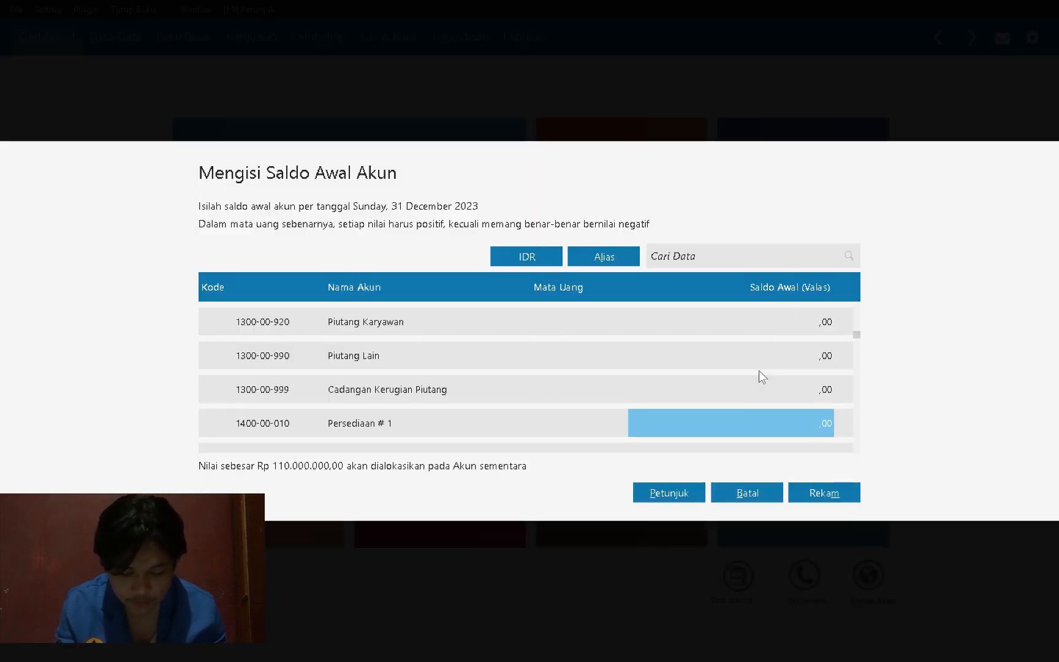
pyautogui.press('Up')
pyautogui.hotkey('alt', 'Tab')
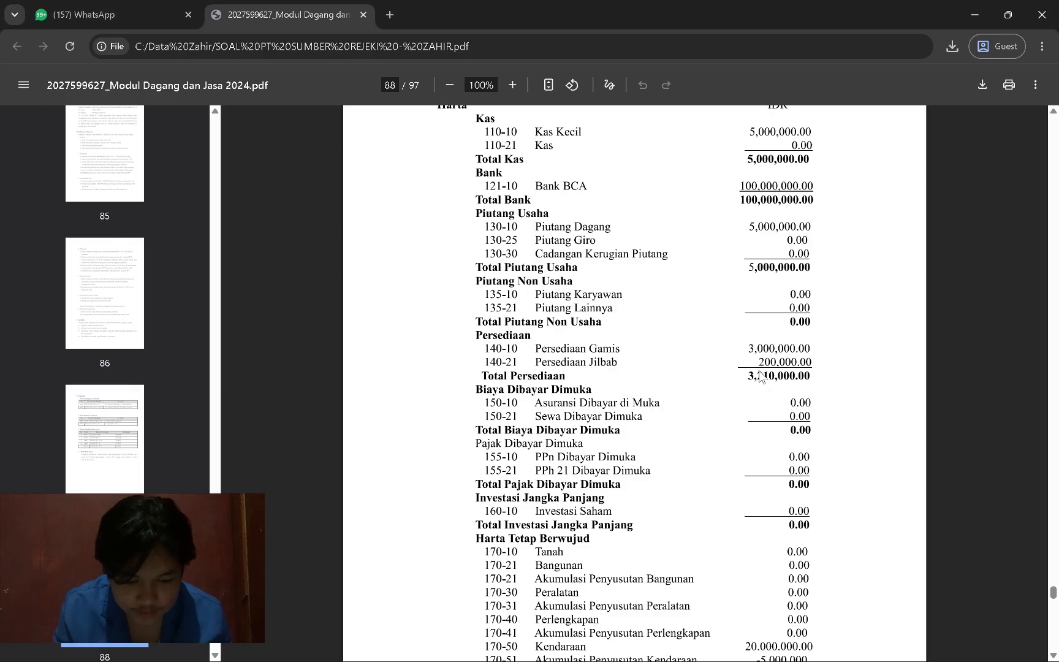
pyautogui.hotkey('alt', 'Tab')
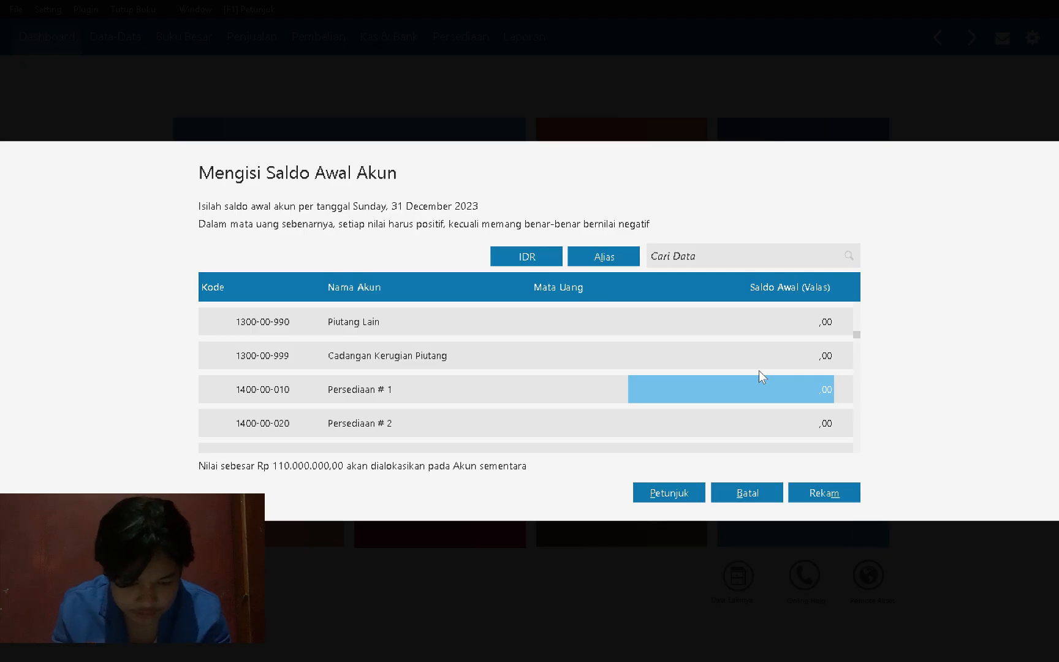
pyautogui.write('30000')
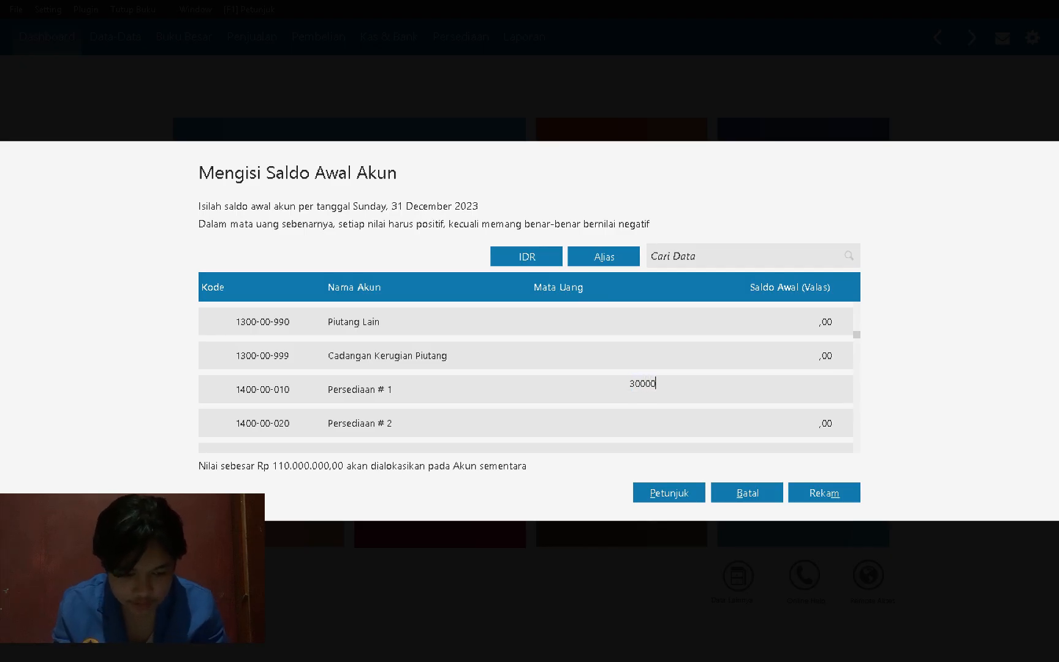
pyautogui.write('00')
pyautogui.press('Return')
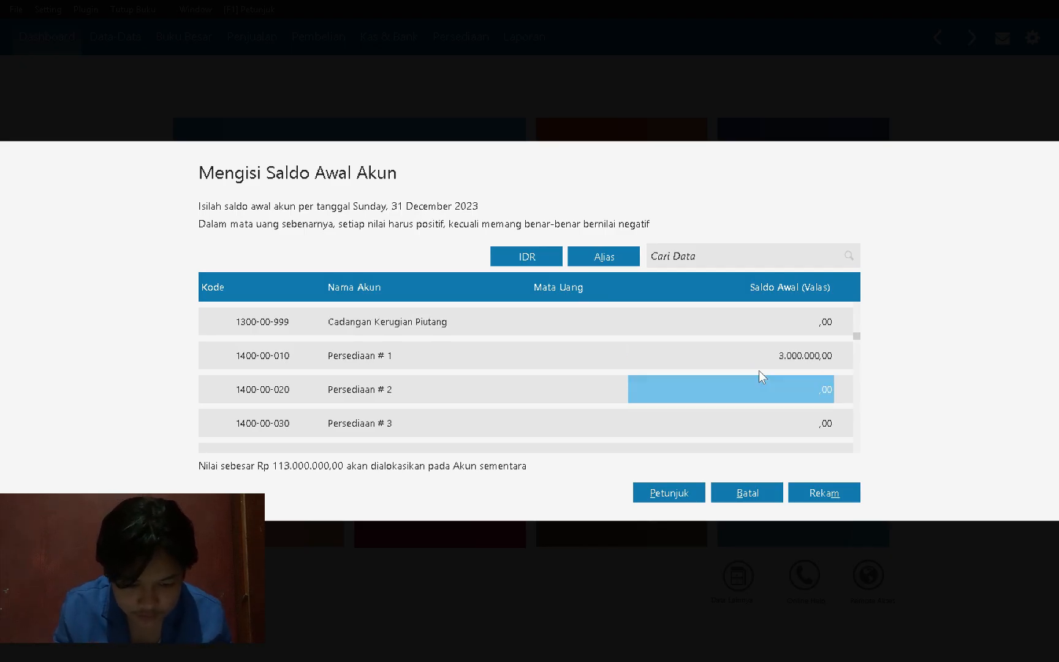
# Step: Look up the Persediaan Jilbab balance in the module PDF and set the Persediaan # 2 opening balance to 200.000 in Zahir Accounting
pyautogui.hotkey('alt', 'Tab')
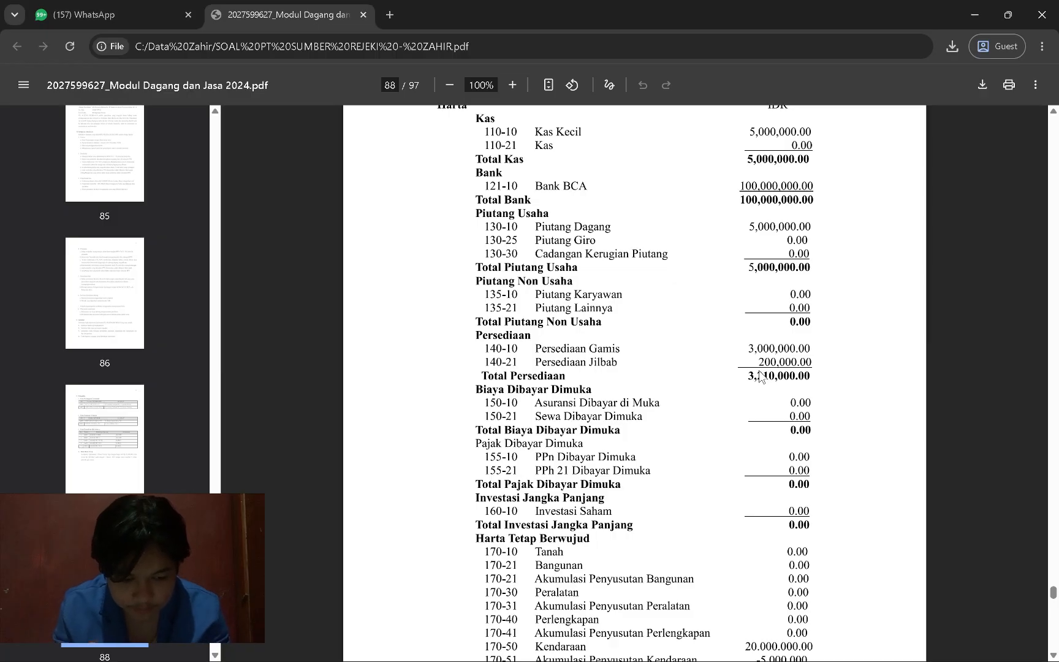
pyautogui.hotkey('alt', 'Tab')
pyautogui.write('200.0')
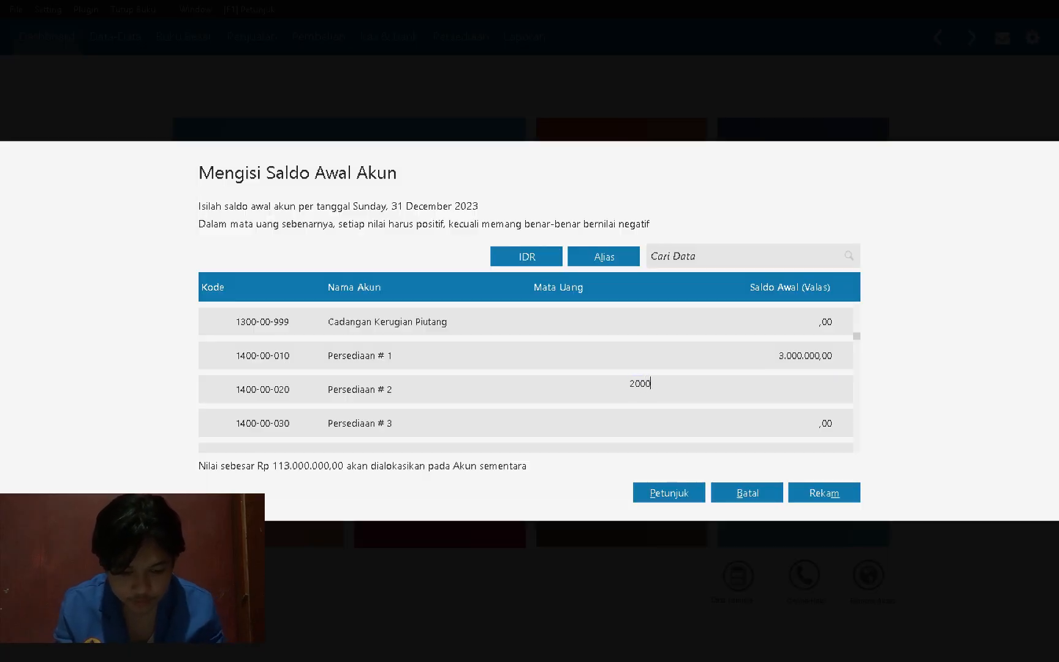
pyautogui.write('00')
pyautogui.press('Return')
# Step: Look up the Kendaraan balance among the fixed assets in the module PDF and set its opening balance to 20.000.000 in Zahir Accounting
pyautogui.press('Down')
pyautogui.press('Down')
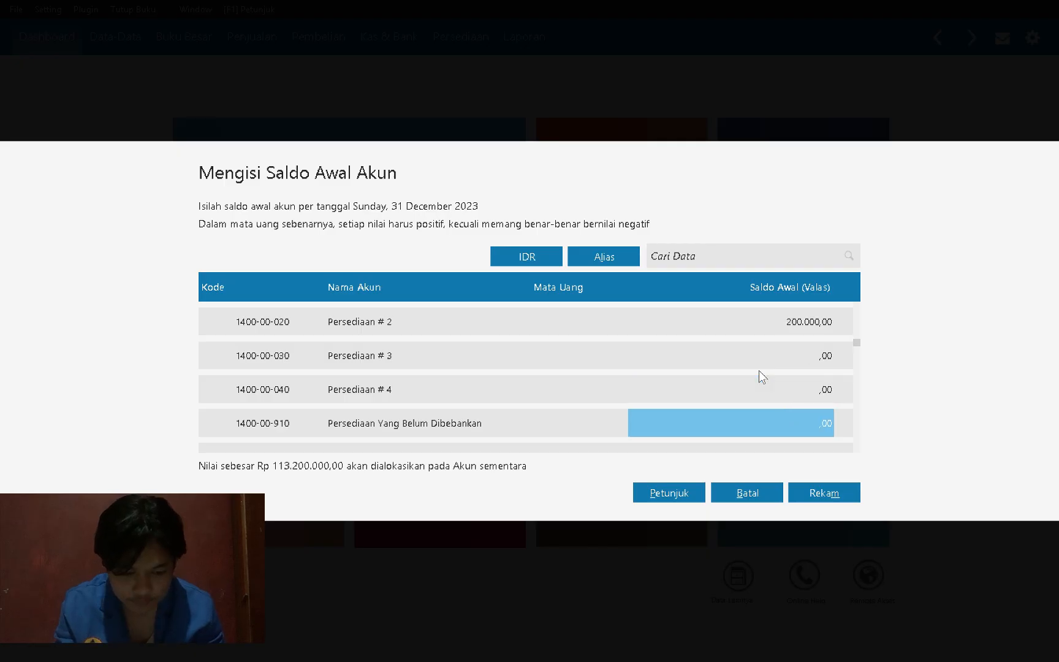
pyautogui.press('Down')
pyautogui.hotkey('alt', 'Tab')
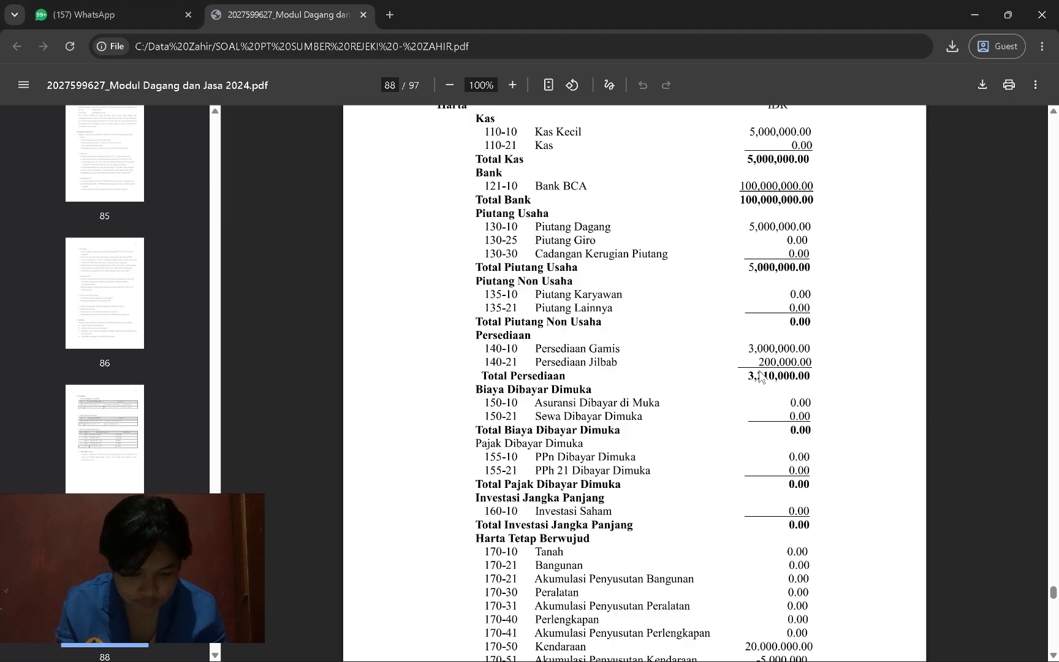
pyautogui.scroll(-2, 759, 373)
pyautogui.scroll(-1, 758, 373)
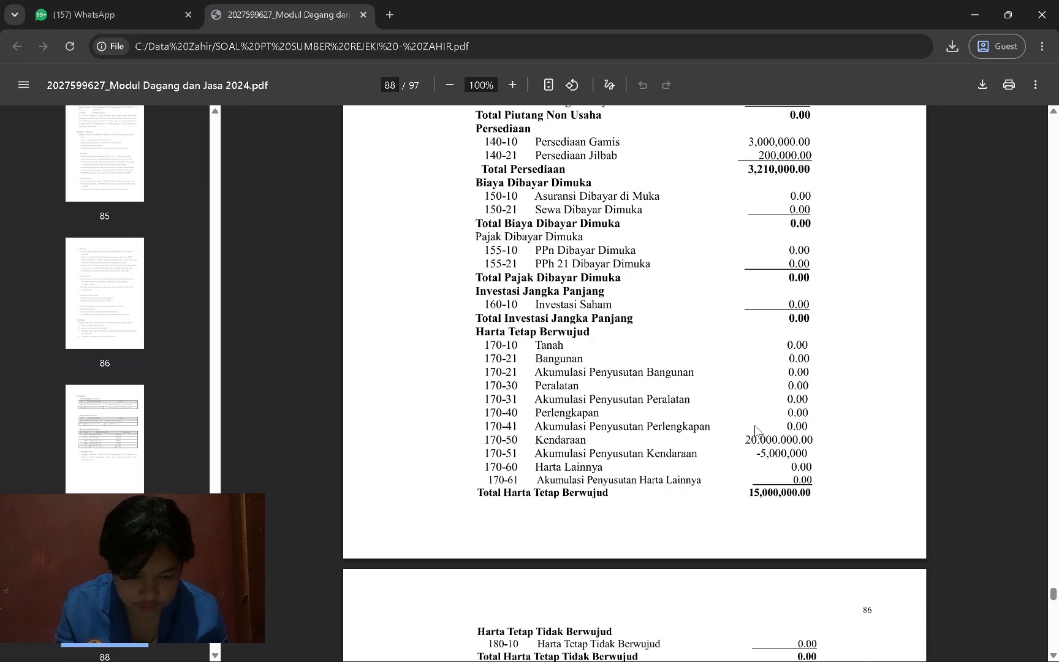
pyautogui.hotkey('alt', 'Tab')
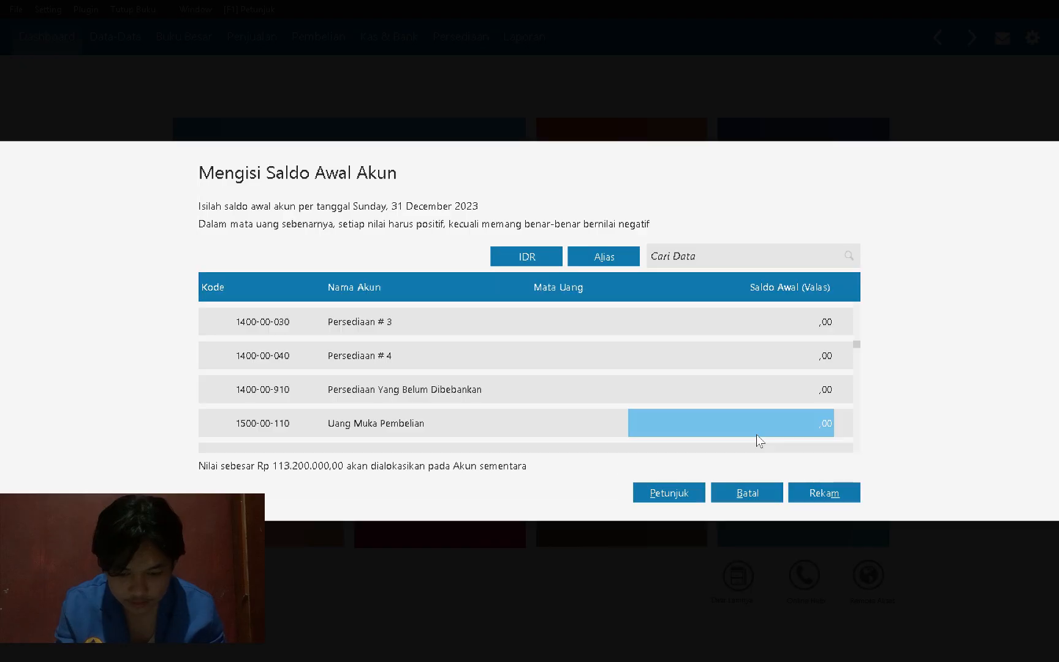
pyautogui.scroll(-15, 760, 440)
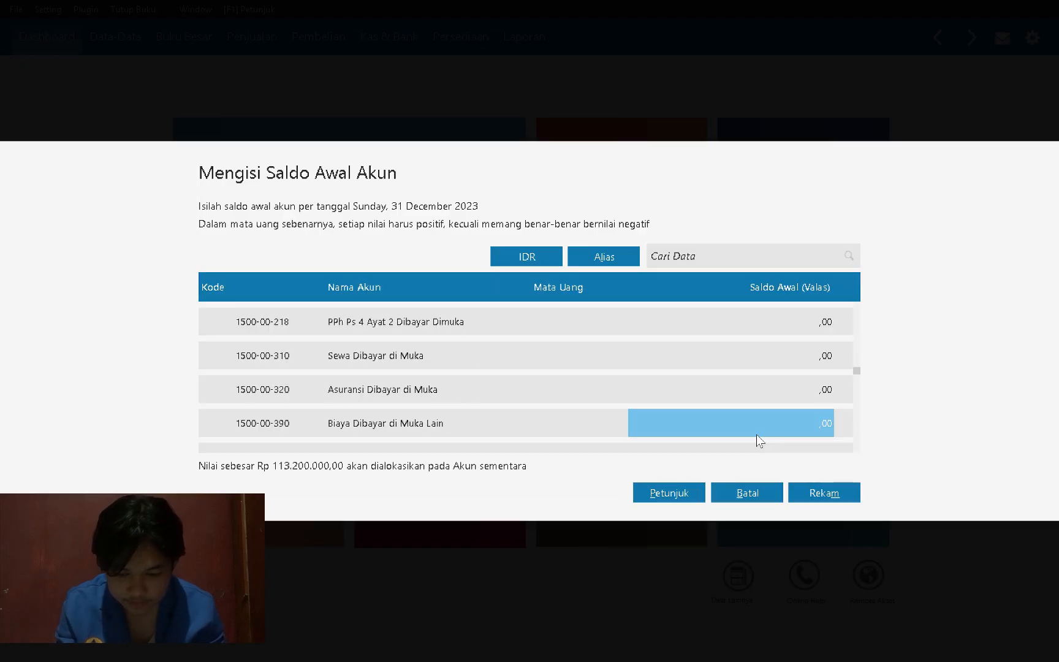
pyautogui.scroll(-5, 760, 440)
pyautogui.press('Up')
pyautogui.press('Up')
pyautogui.press('Up')
pyautogui.press('Up')
pyautogui.press('Up')
pyautogui.press('Up')
pyautogui.press('Up')
pyautogui.press('Up')
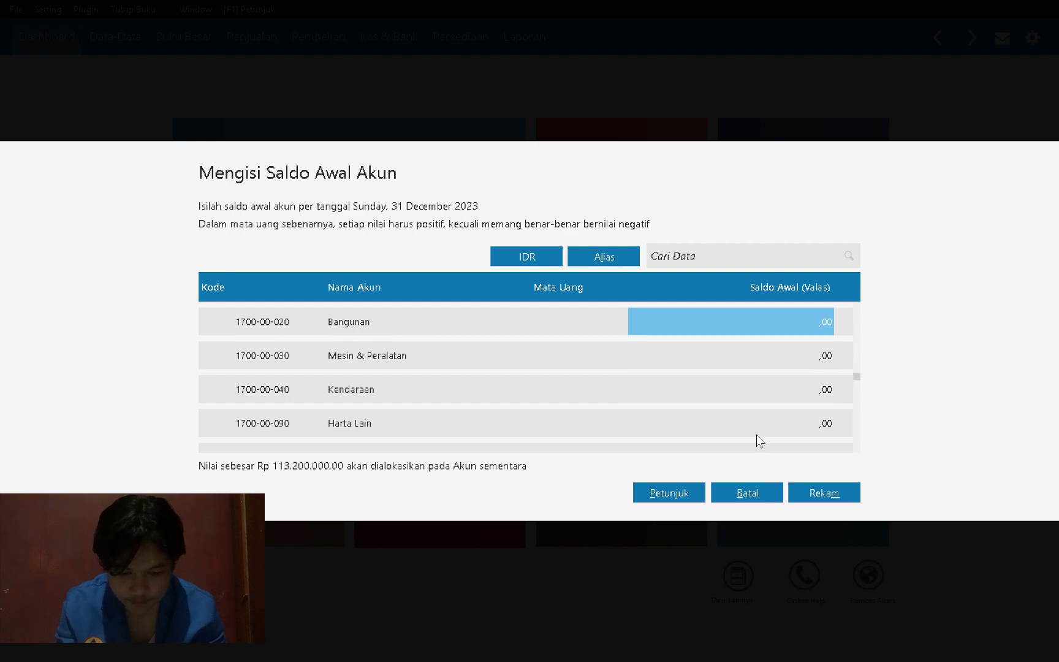
pyautogui.press('Down')
pyautogui.press('Down')
pyautogui.press('Down')
pyautogui.hotkey('alt', 'Tab')
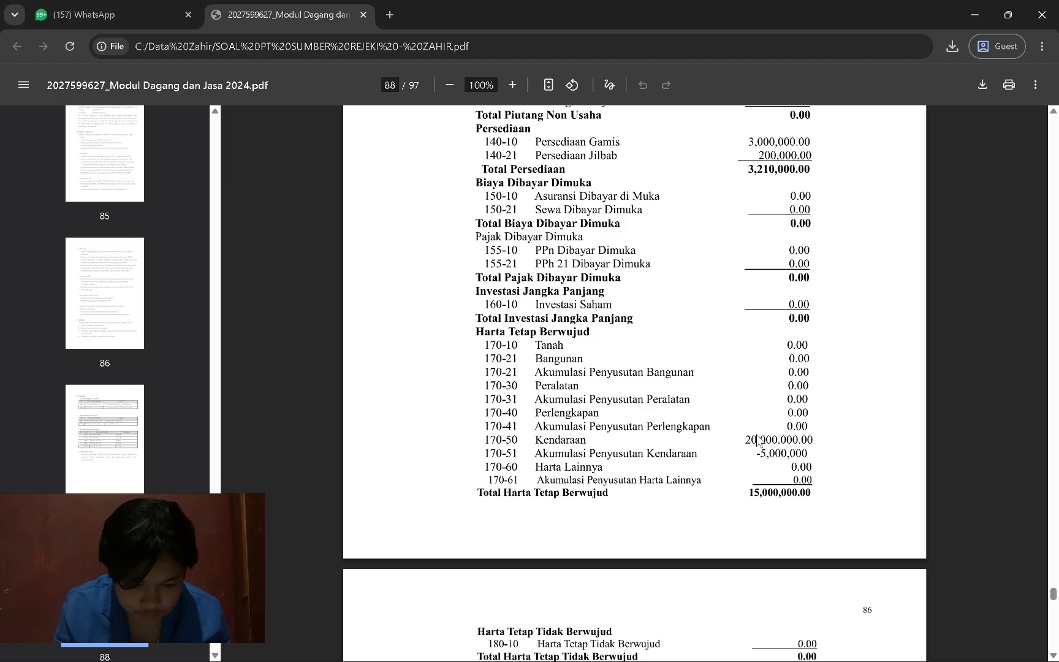
pyautogui.hotkey('alt', 'Tab')
pyautogui.write('20.000.')
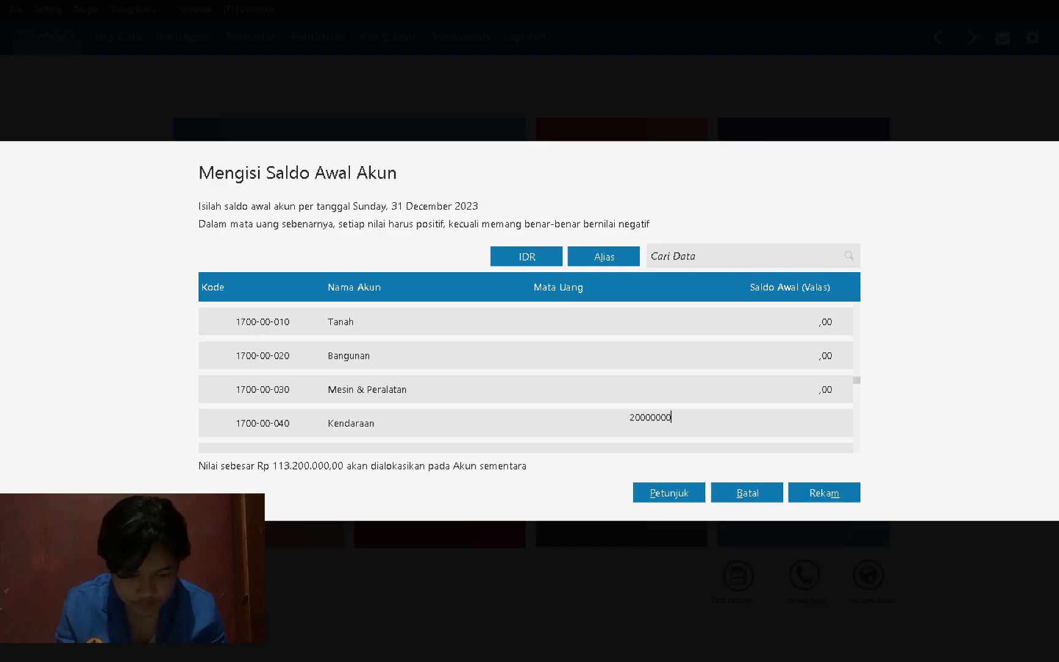
pyautogui.write('000')
# Step: Look up Akumulasi Penyusutan Kendaraan in the module PDF and set its opening balance to -5.000.000 in Zahir Accounting
pyautogui.hotkey('alt', 'Tab')
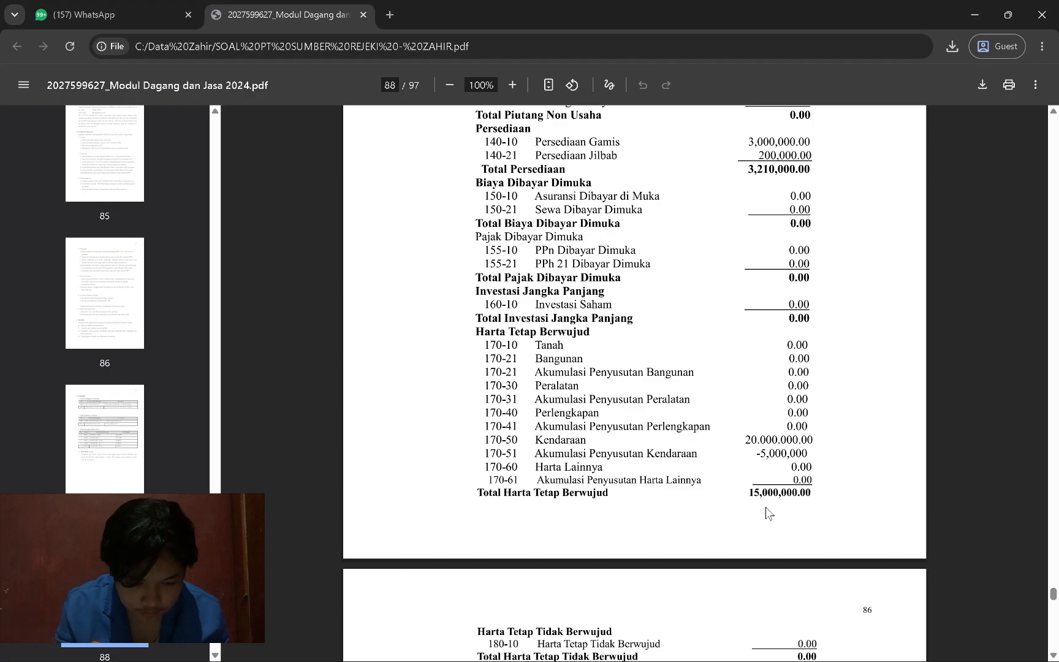
pyautogui.hotkey('alt', 'Tab')
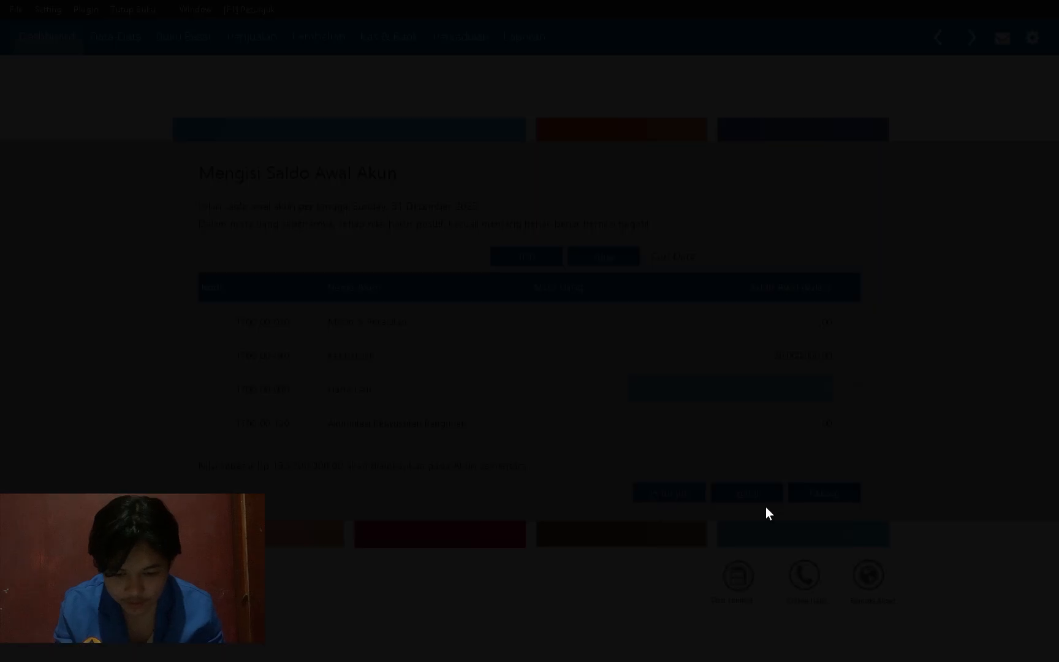
pyautogui.press('Down')
pyautogui.press('Down')
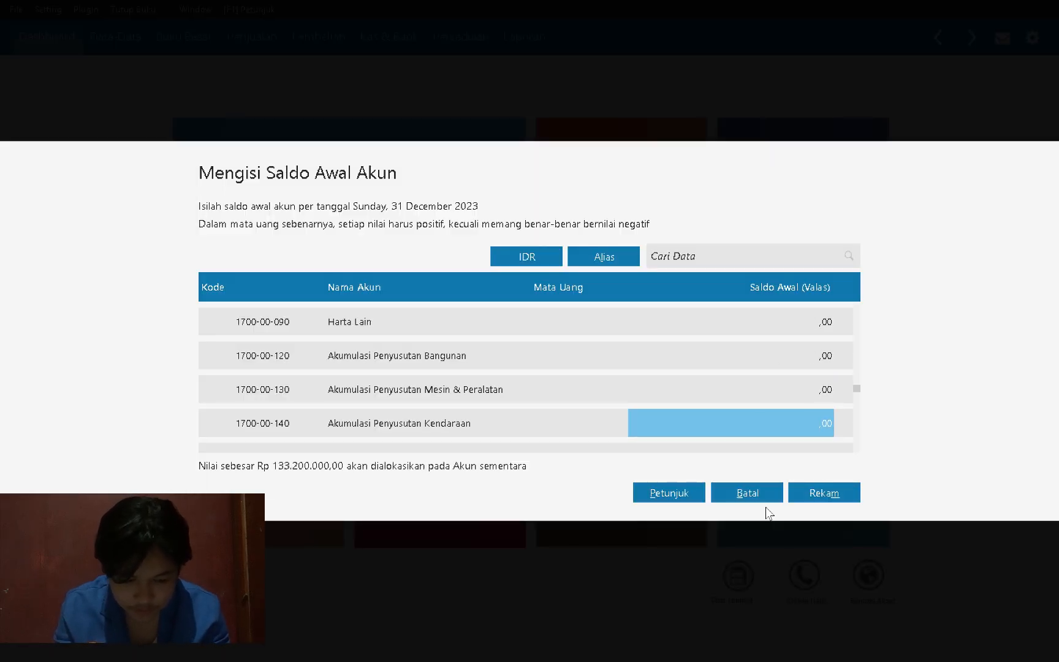
pyautogui.write('-5000000')
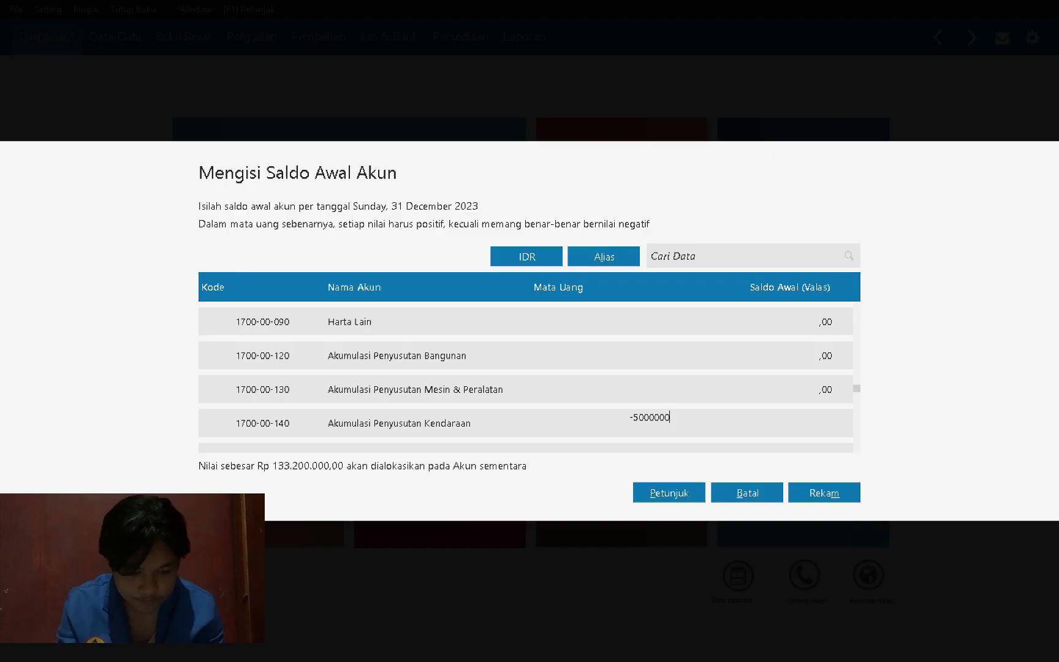
pyautogui.press('Return')
# Step: Look up the Hutang Usaha balance in the module PDF and set the Utang Usaha opening balance to 10.000.000 in Zahir Accounting
pyautogui.press('Down')
pyautogui.hotkey('alt', 'Tab')
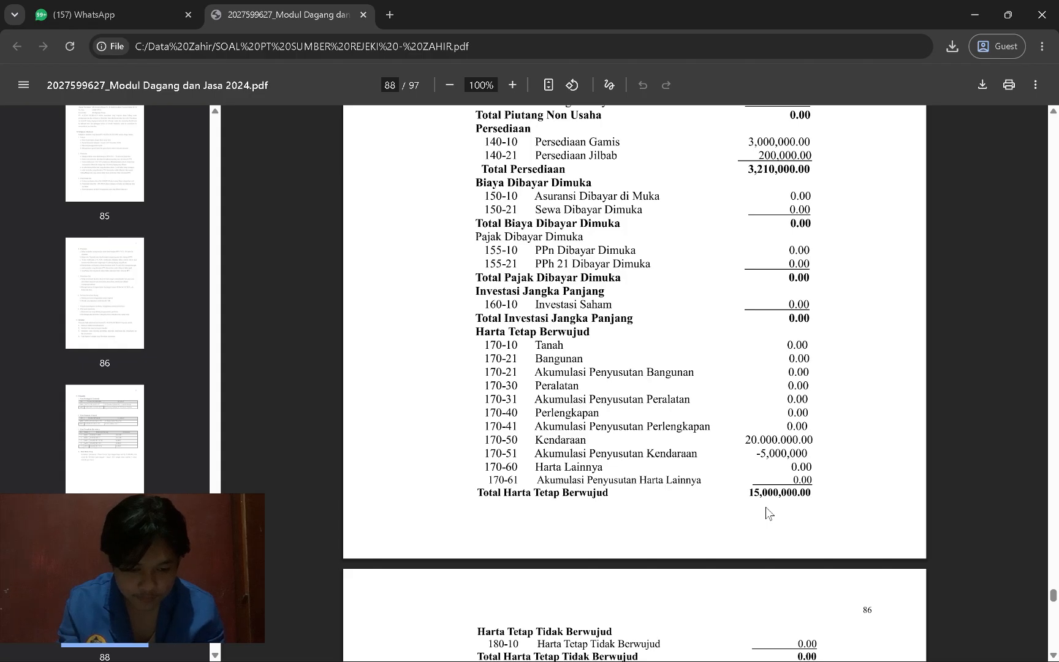
pyautogui.scroll(-3, 765, 507)
pyautogui.scroll(1, 765, 507)
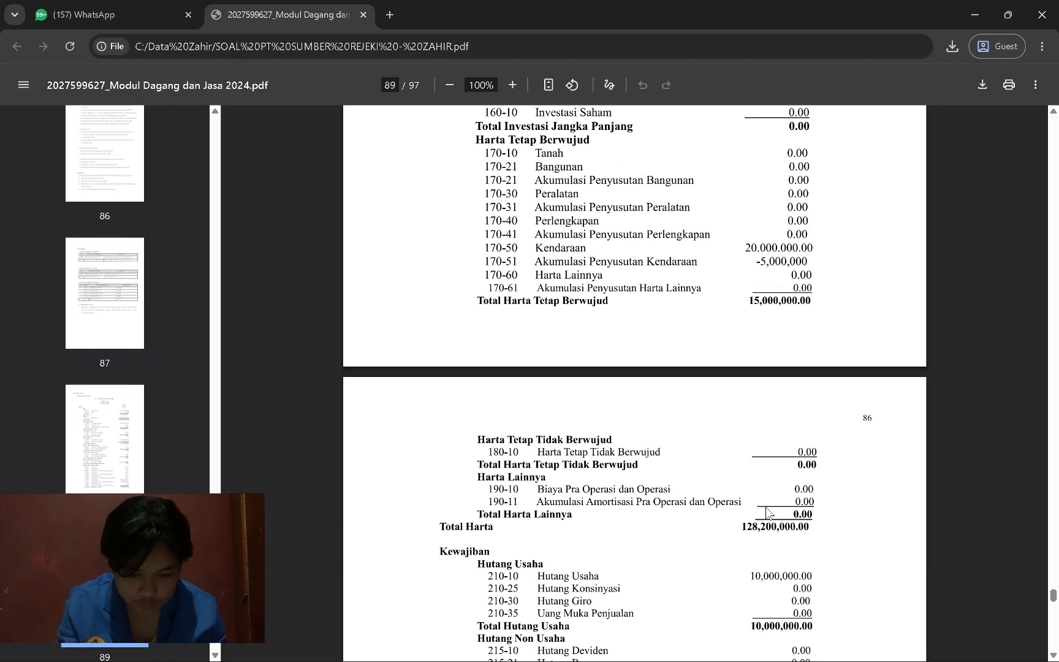
pyautogui.scroll(-2, 765, 512)
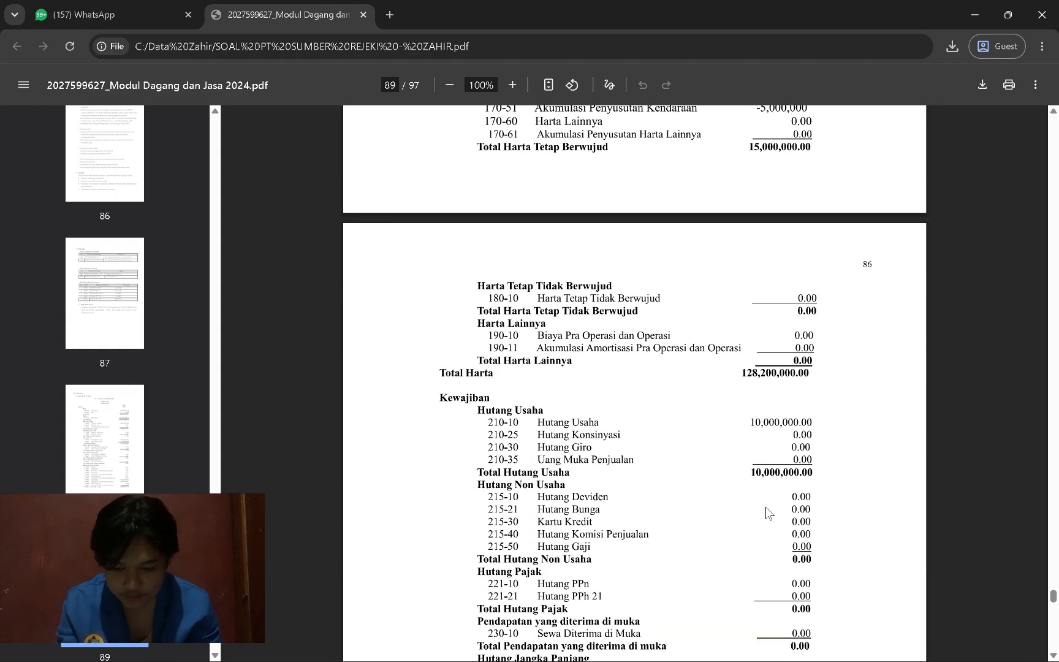
pyautogui.hotkey('alt', 'Tab')
pyautogui.press('Down')
pyautogui.press('Down')
pyautogui.press('Down')
pyautogui.press('Down')
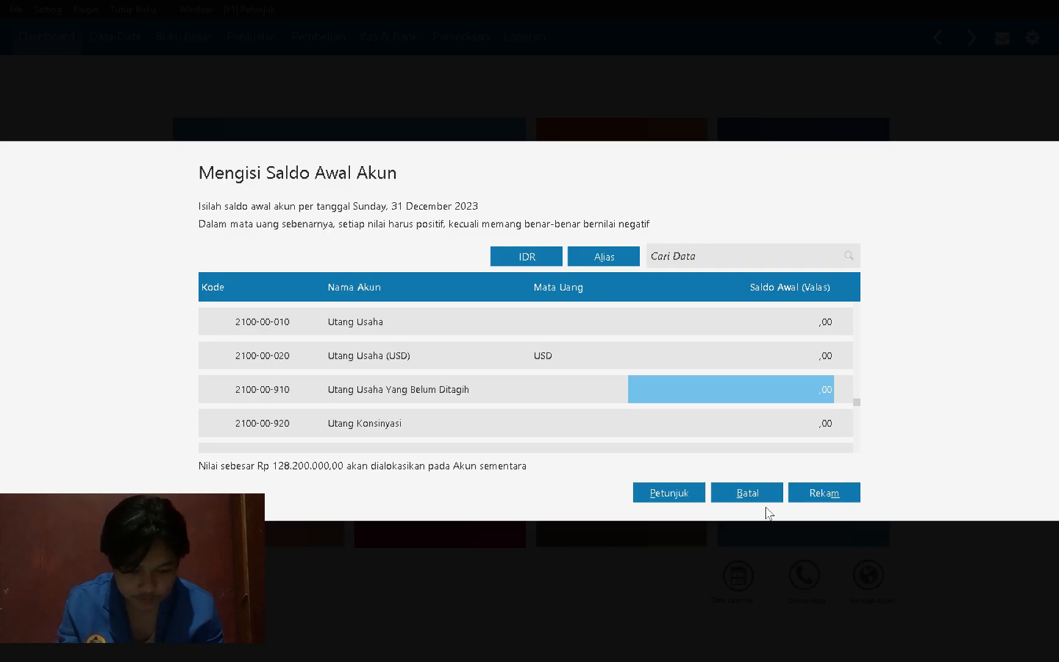
pyautogui.press('Up')
pyautogui.press('Up')
pyautogui.hotkey('alt', 'Tab')
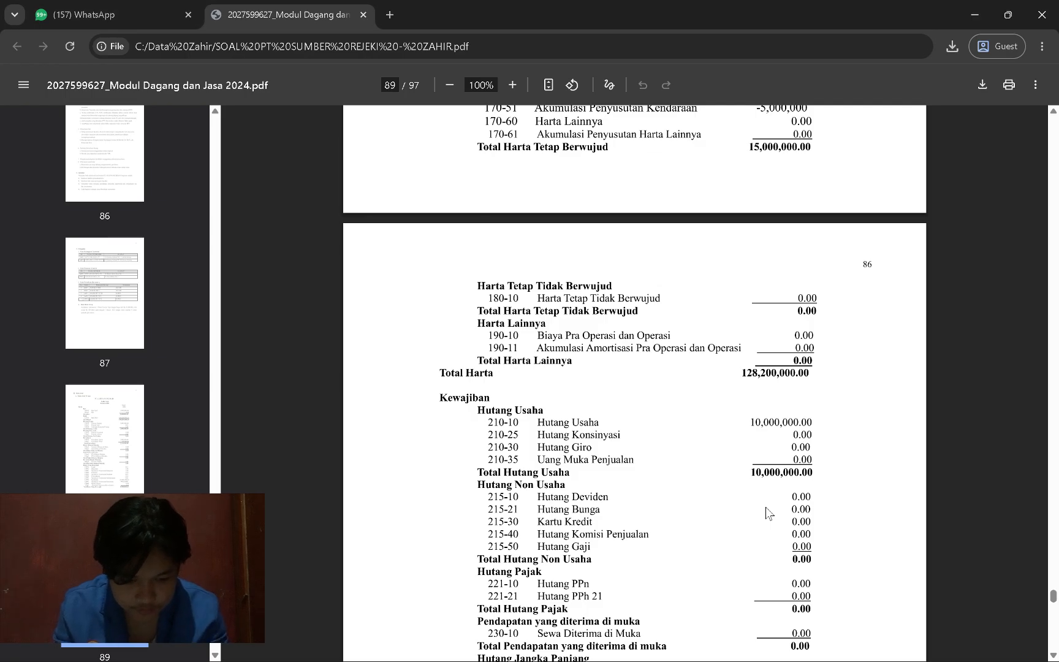
pyautogui.hotkey('alt', 'Tab')
pyautogui.write('10.000.00')
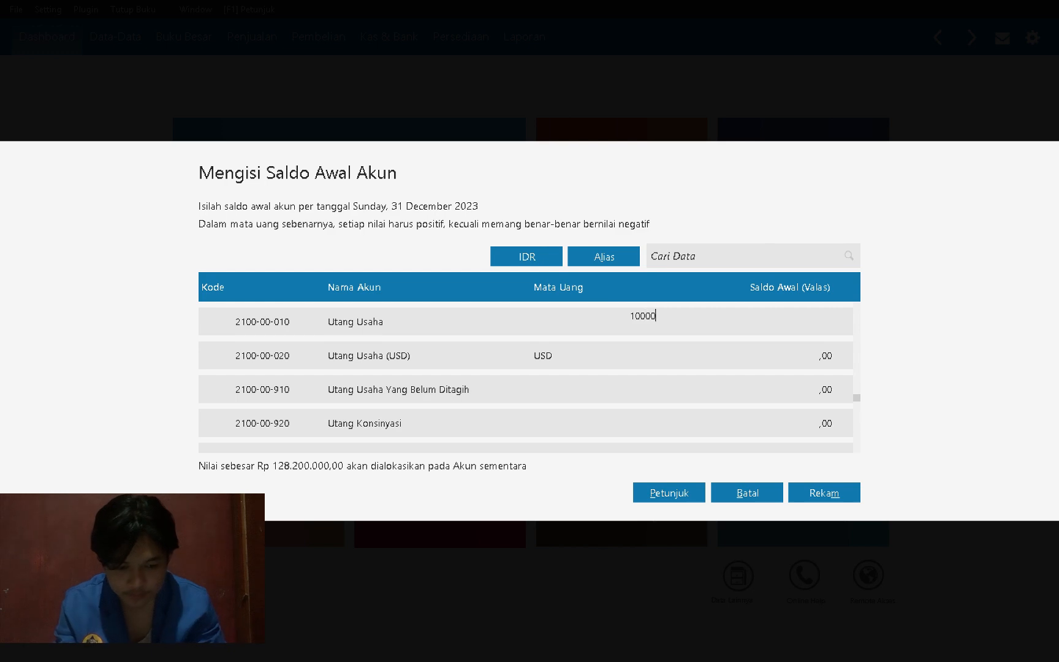
pyautogui.write('0')
pyautogui.press('Return')
pyautogui.click(765, 506)
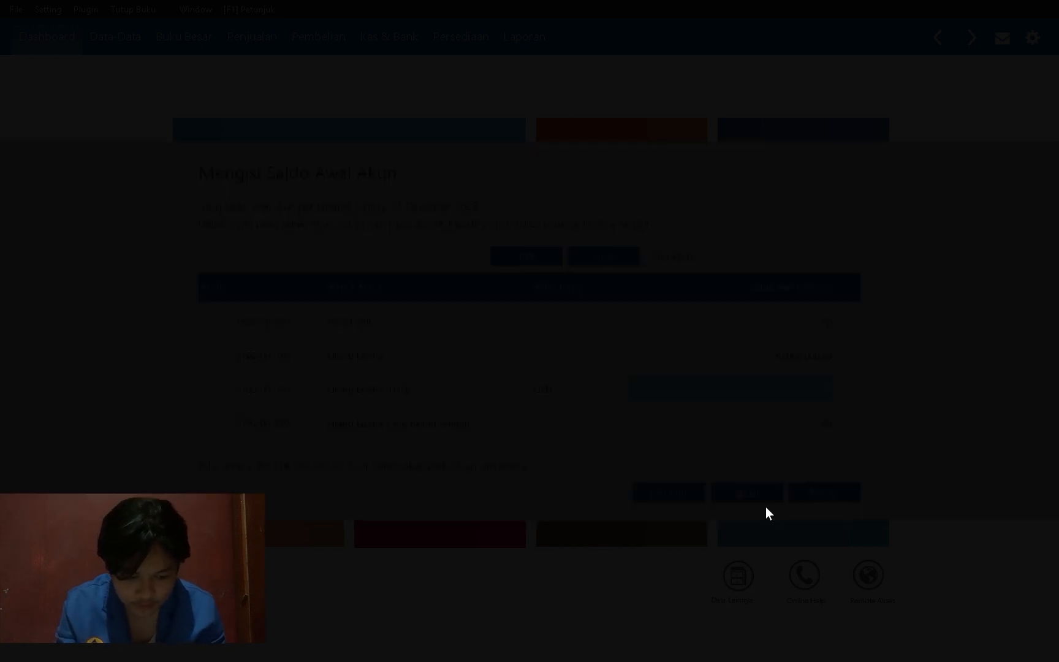
# Step: Look up the Modal Disetor balance in the module PDF and set its opening balance to 50.000.000 in Zahir Accounting
pyautogui.hotkey('alt', 'Tab')
pyautogui.scroll(-3, 766, 508)
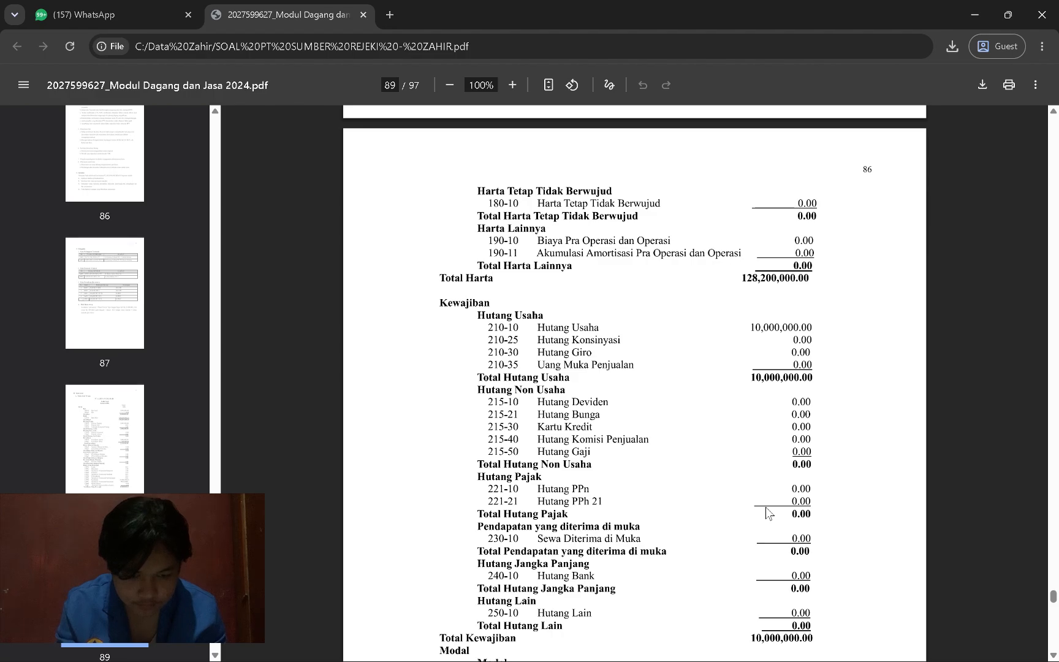
pyautogui.scroll(4, 765, 508)
pyautogui.scroll(-6, 765, 508)
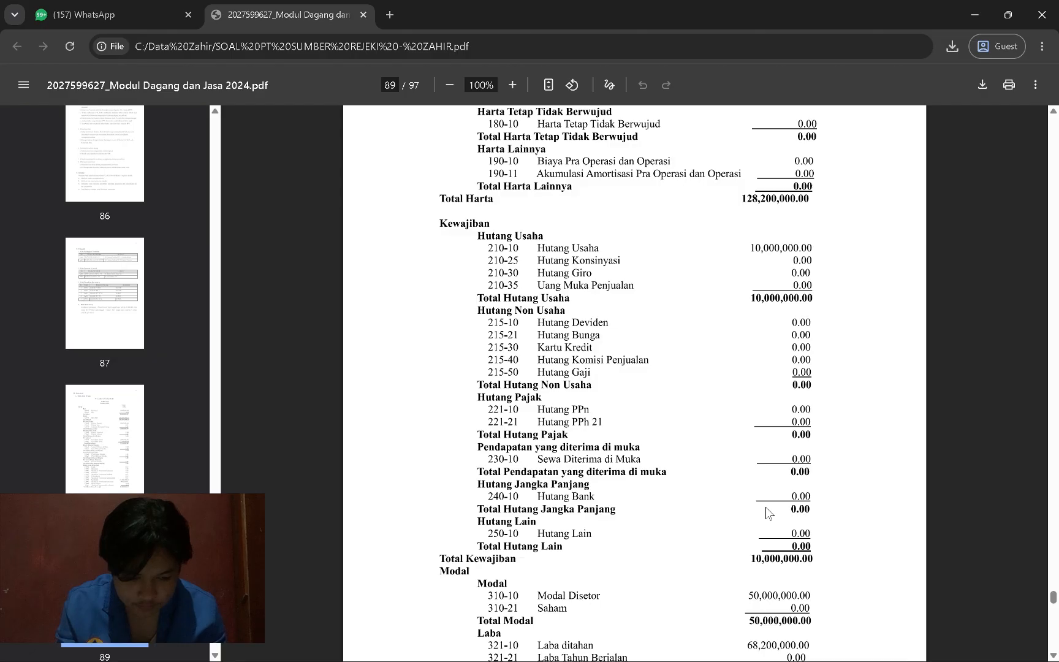
pyautogui.scroll(-4, 766, 507)
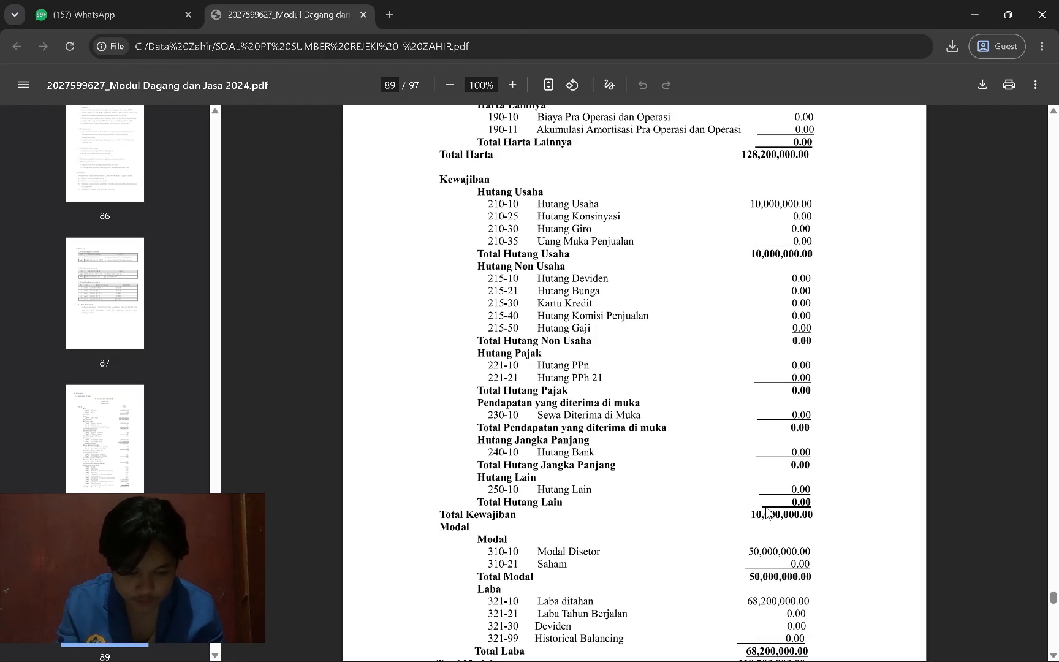
pyautogui.hotkey('alt', 'Tab')
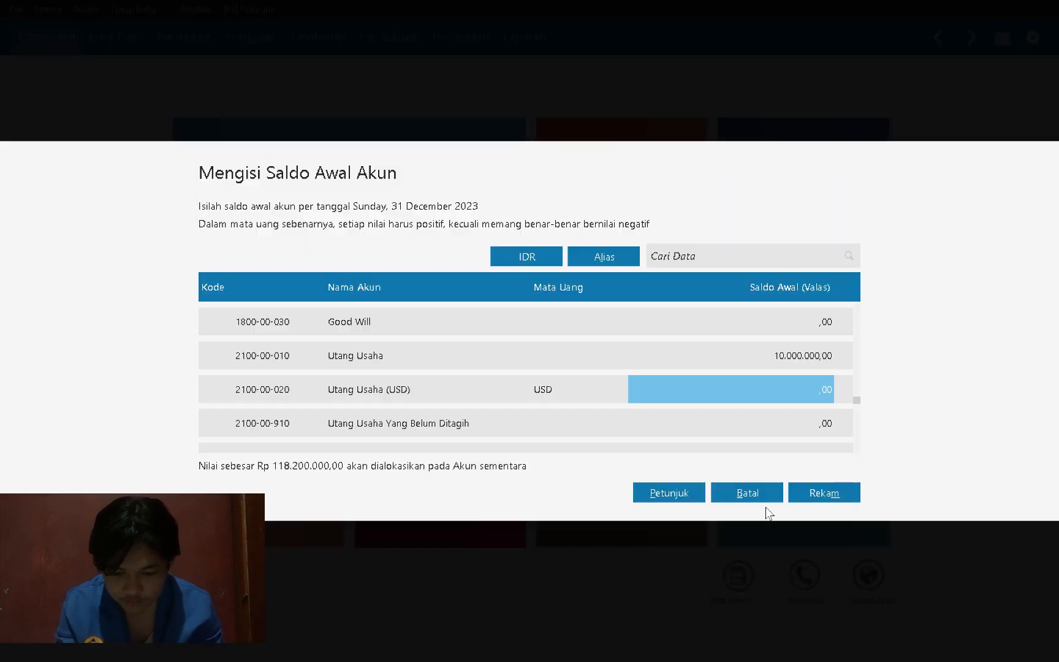
pyautogui.press('Down')
pyautogui.press('Down')
pyautogui.press('Down')
pyautogui.press('Down')
pyautogui.press('Down')
pyautogui.press('Down')
pyautogui.press('Down')
pyautogui.press('Down')
pyautogui.press('Down')
pyautogui.press('Down')
pyautogui.press('Down')
pyautogui.press('Down')
pyautogui.press('Down')
pyautogui.press('Down')
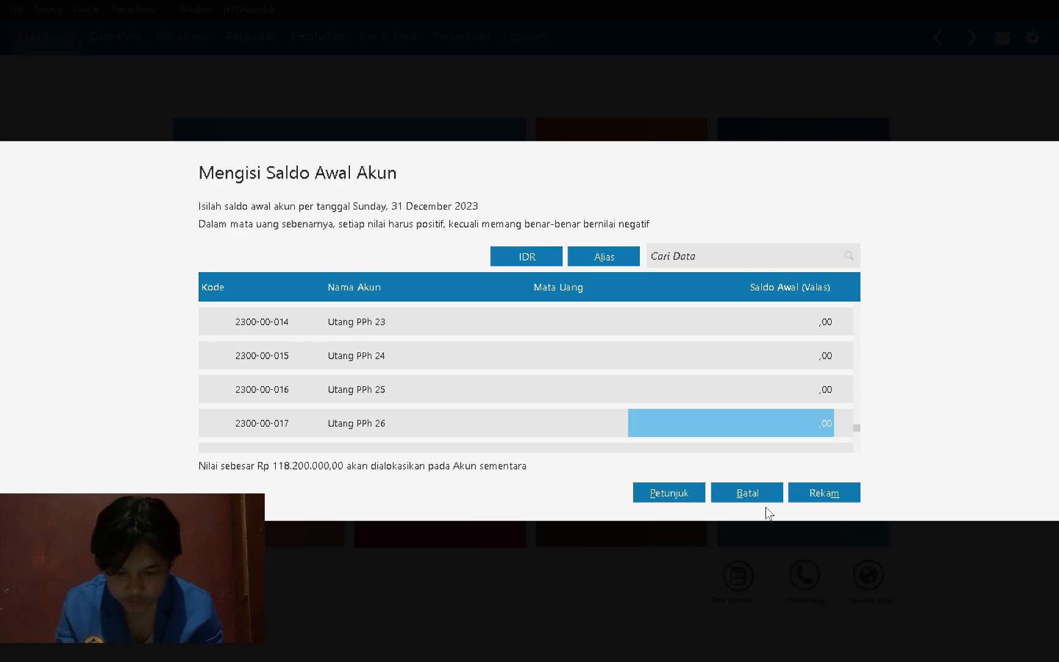
pyautogui.press('Down')
pyautogui.press('Down')
pyautogui.press('Down')
pyautogui.press('Down')
pyautogui.press('Down')
pyautogui.press('Down')
pyautogui.press('Up')
pyautogui.press('Up')
pyautogui.press('Up')
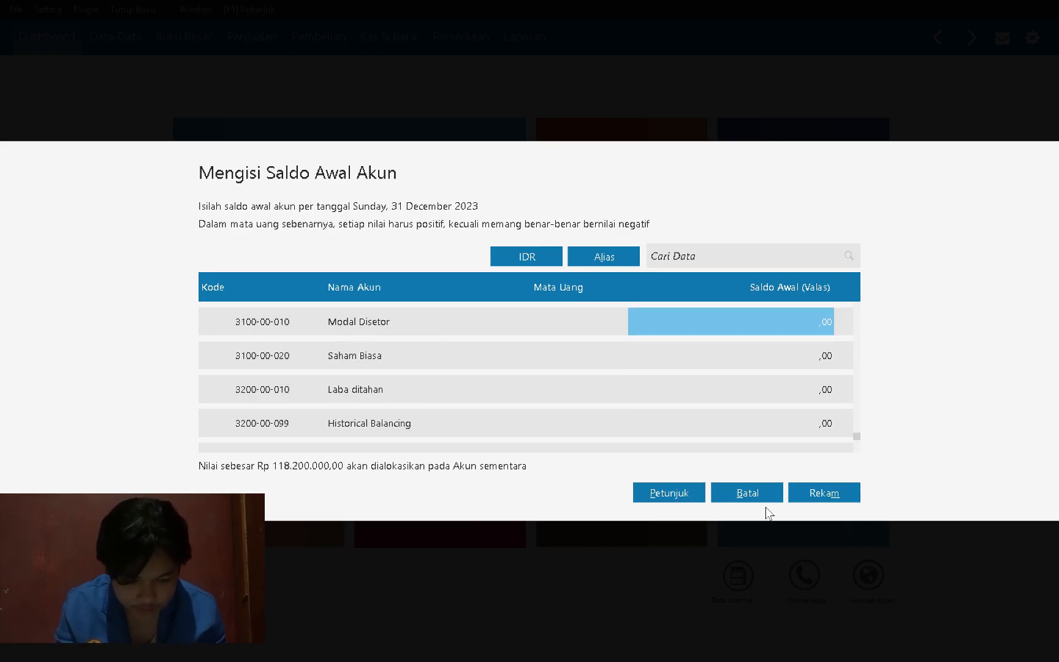
pyautogui.hotkey('alt', 'Tab')
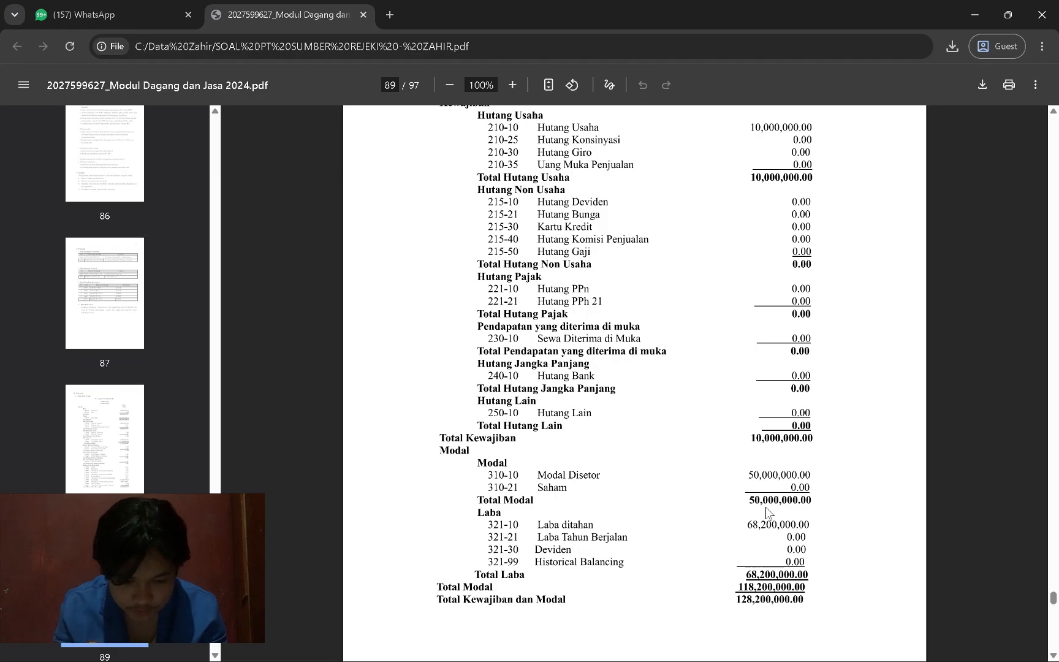
pyautogui.hotkey('alt', 'Tab')
pyautogui.write('50.000.000')
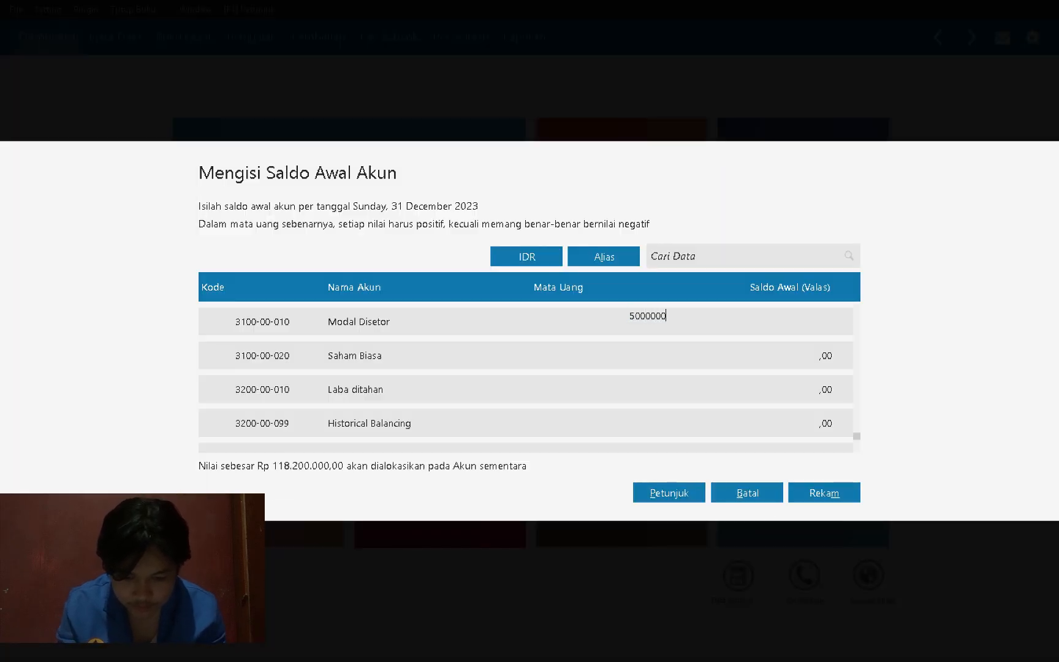
pyautogui.press('Return')
# Step: Look up the Laba ditahan balance in the module PDF, set its opening balance to 68.200.000 in Zahir Accounting and save the opening balances
pyautogui.press('Down')
pyautogui.hotkey('alt', 'Tab')
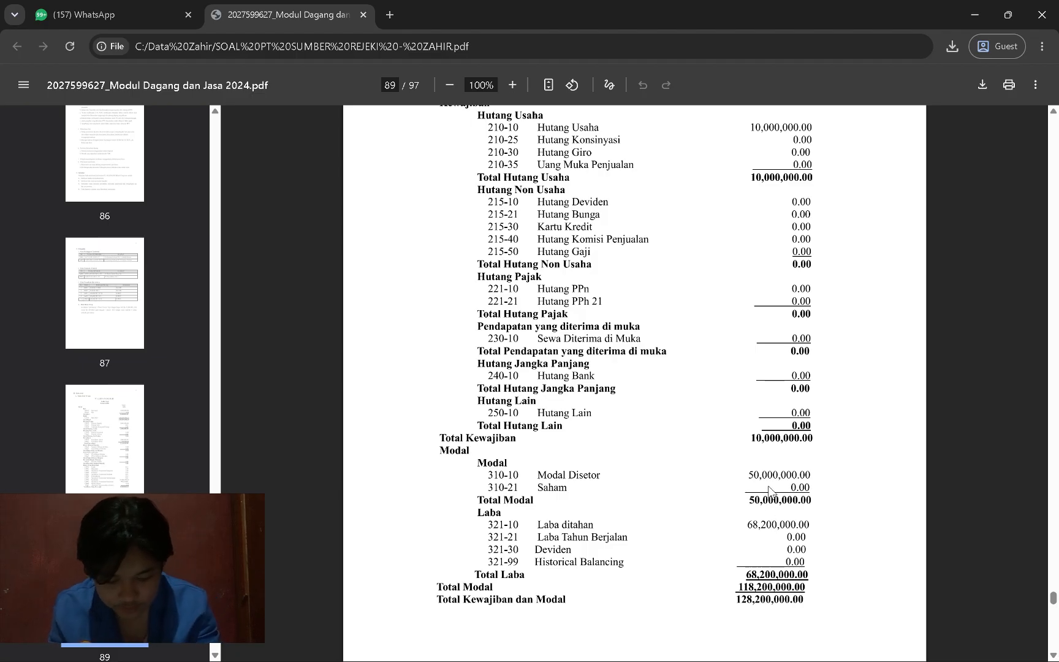
pyautogui.hotkey('alt', 'Tab')
pyautogui.write('68200000')
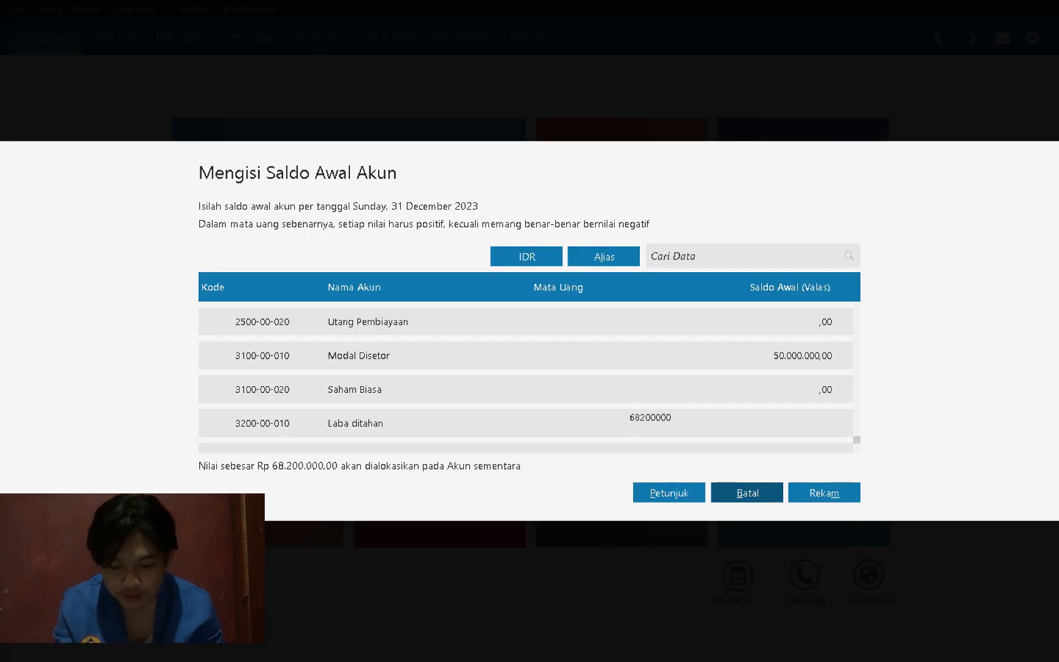
pyautogui.press('Return')
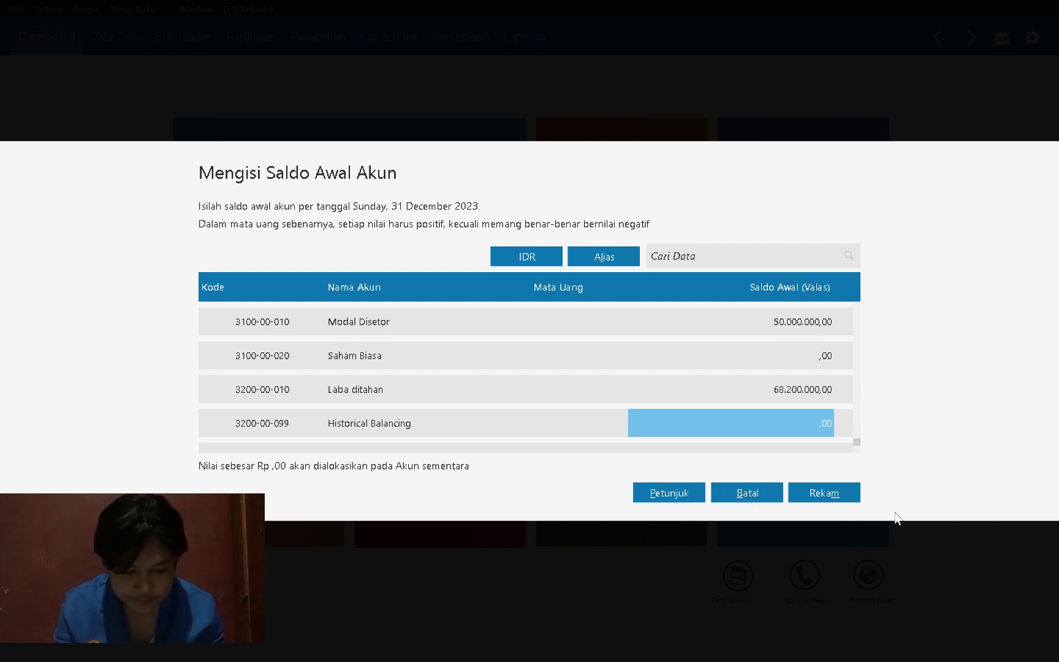
pyautogui.click(832, 493)
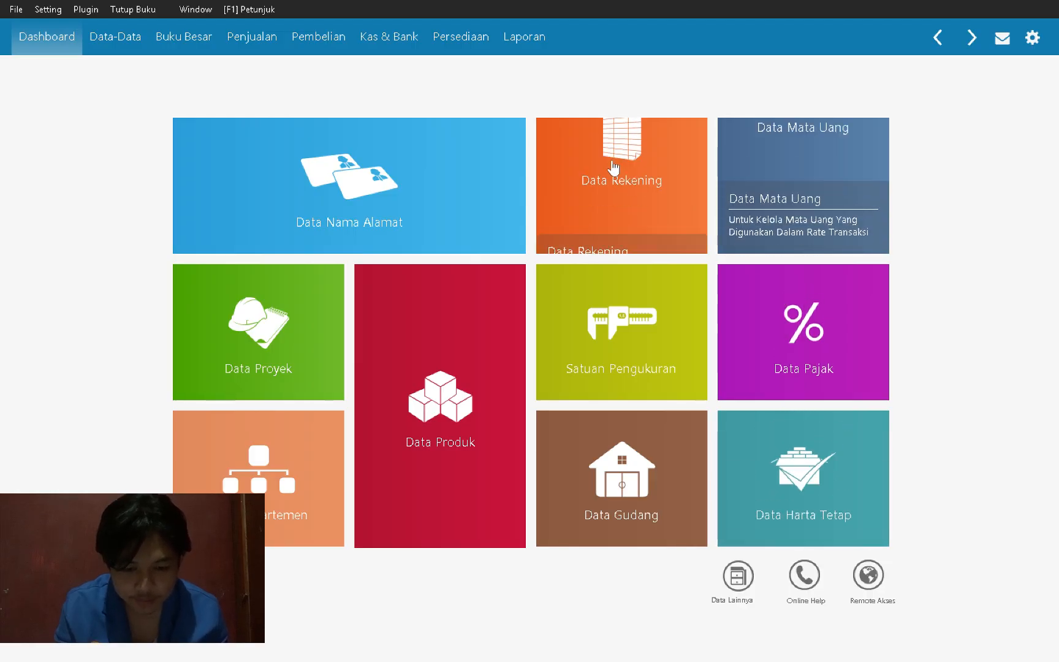
# Step: Look up the inventory account names in the module PDF and rename the Persediaan # 1 account in the account list as Persediaan Gamis
pyautogui.click(612, 165)
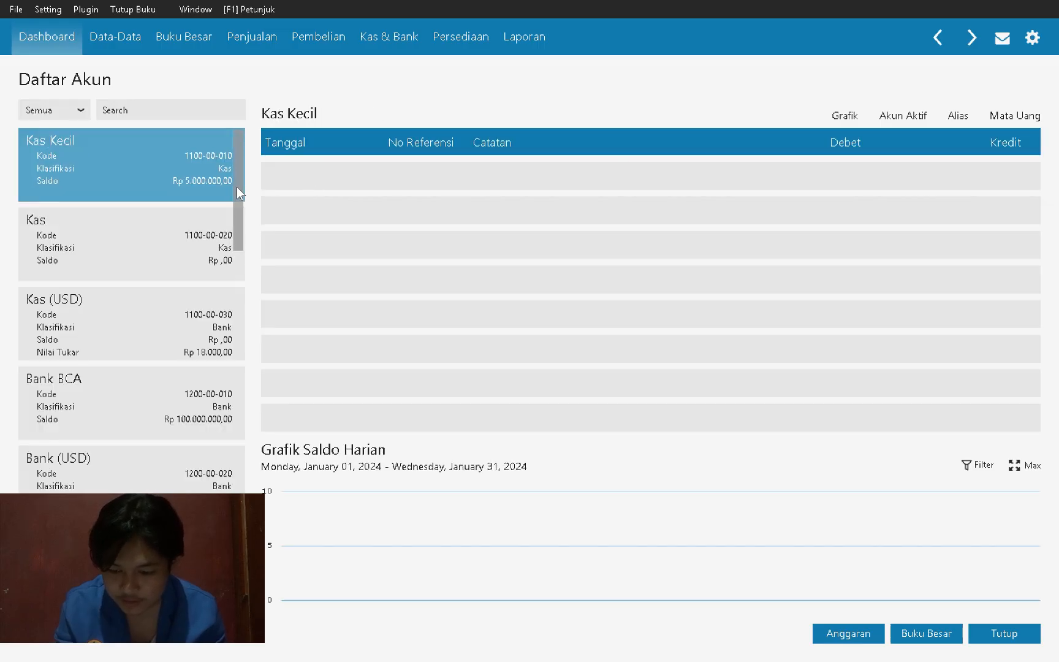
pyautogui.moveTo(237, 186); pyautogui.dragTo(270, 347)
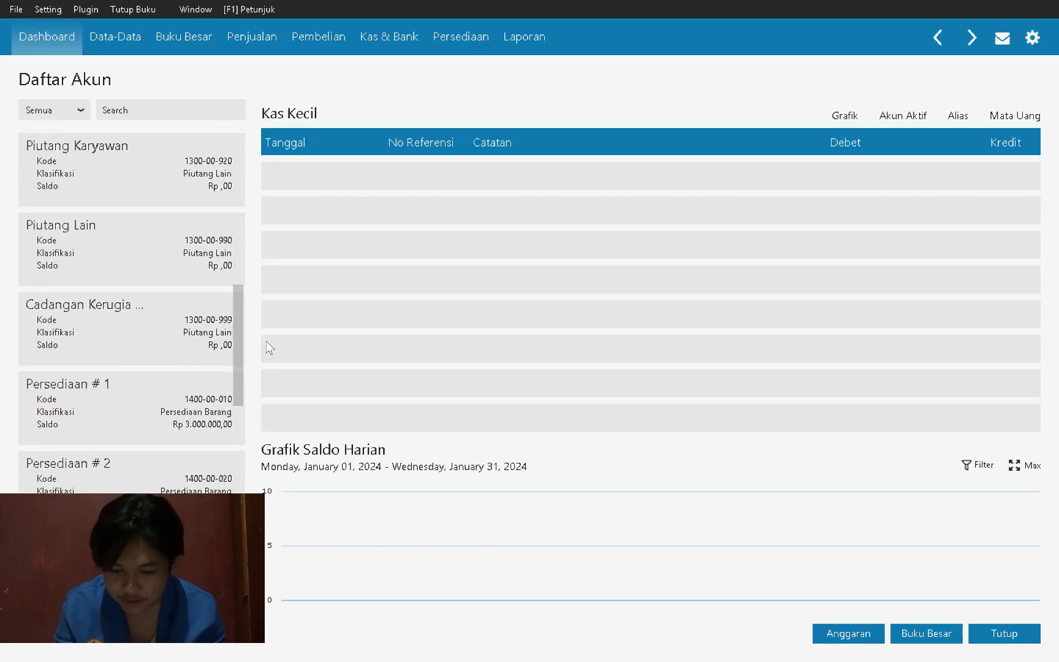
pyautogui.doubleClick(131, 393)
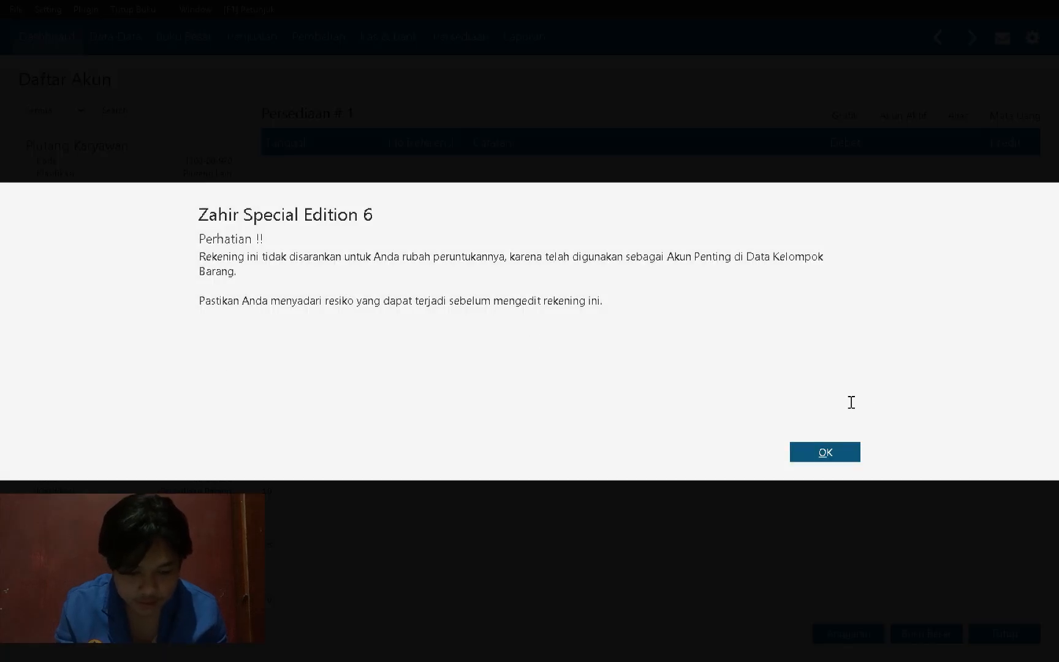
pyautogui.click(816, 456)
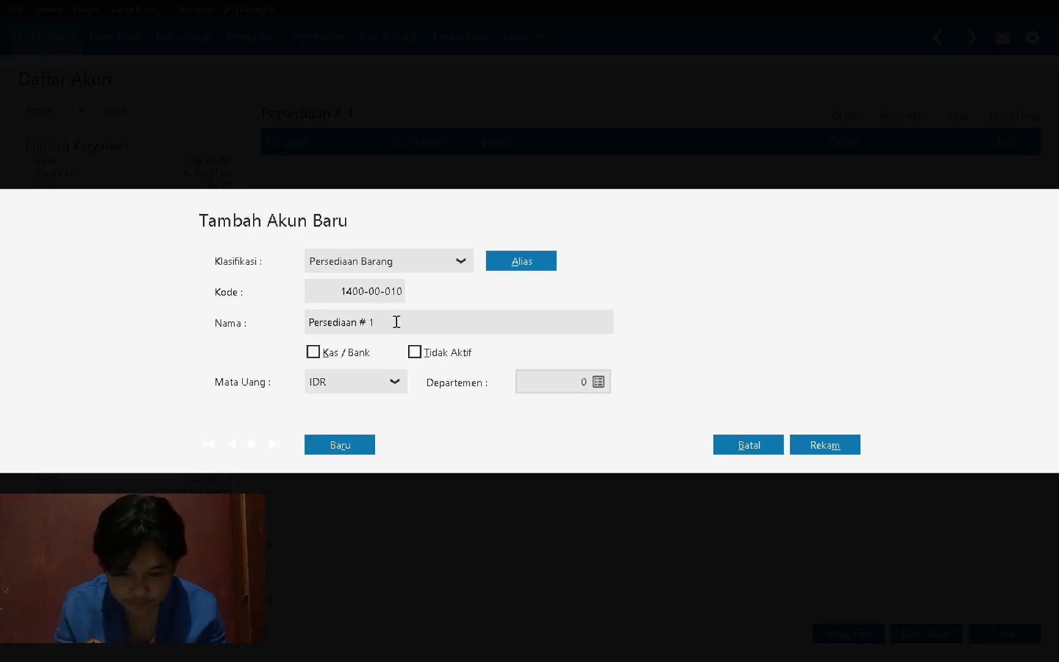
pyautogui.doubleClick(396, 323)
pyautogui.hotkey('alt', 'Tab')
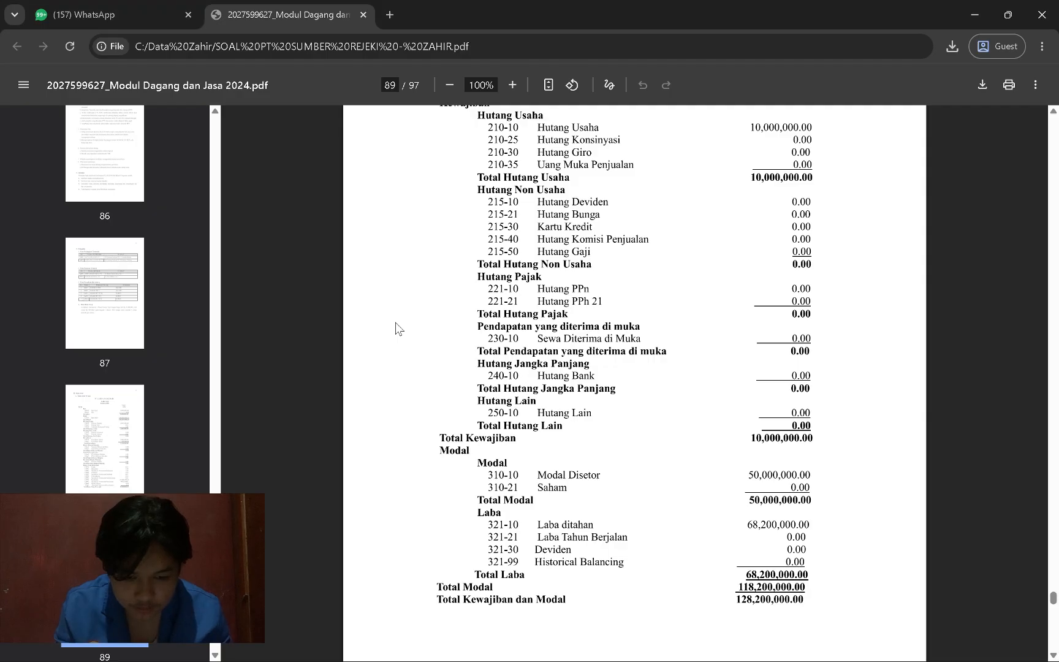
pyautogui.scroll(15, 674, 269)
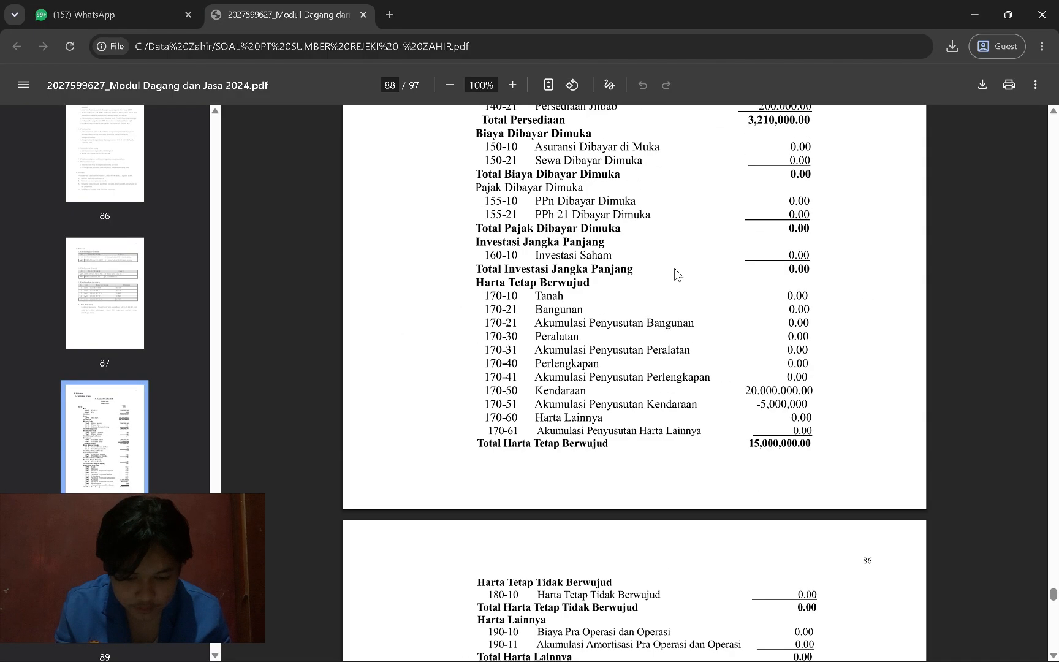
pyautogui.rightClick(674, 268)
pyautogui.click(587, 357)
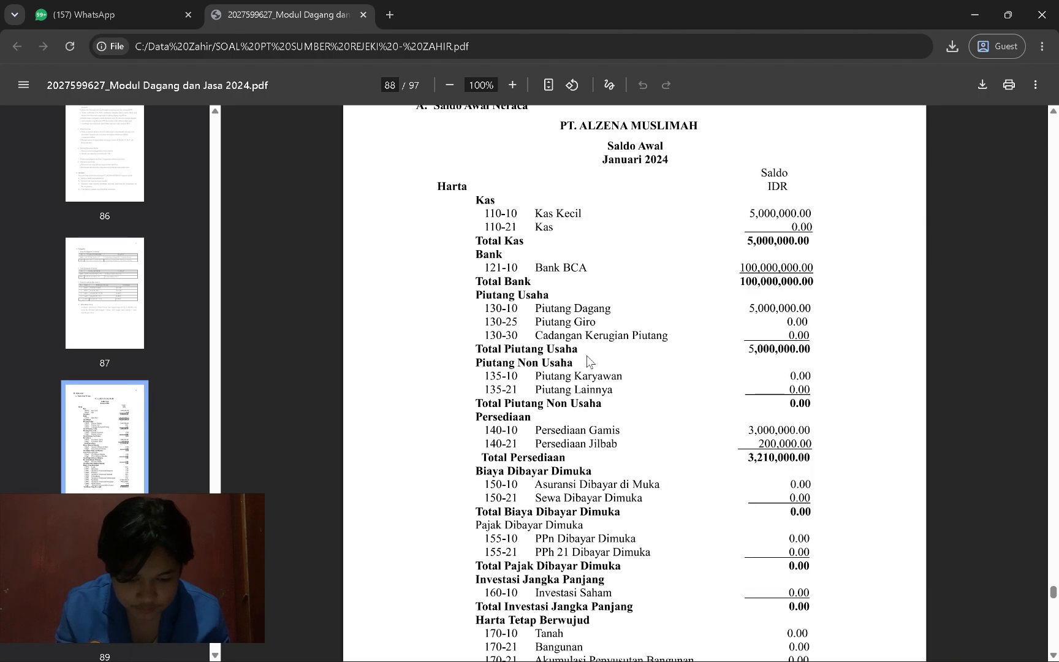
pyautogui.scroll(-5, 587, 357)
pyautogui.scroll(-7, 587, 361)
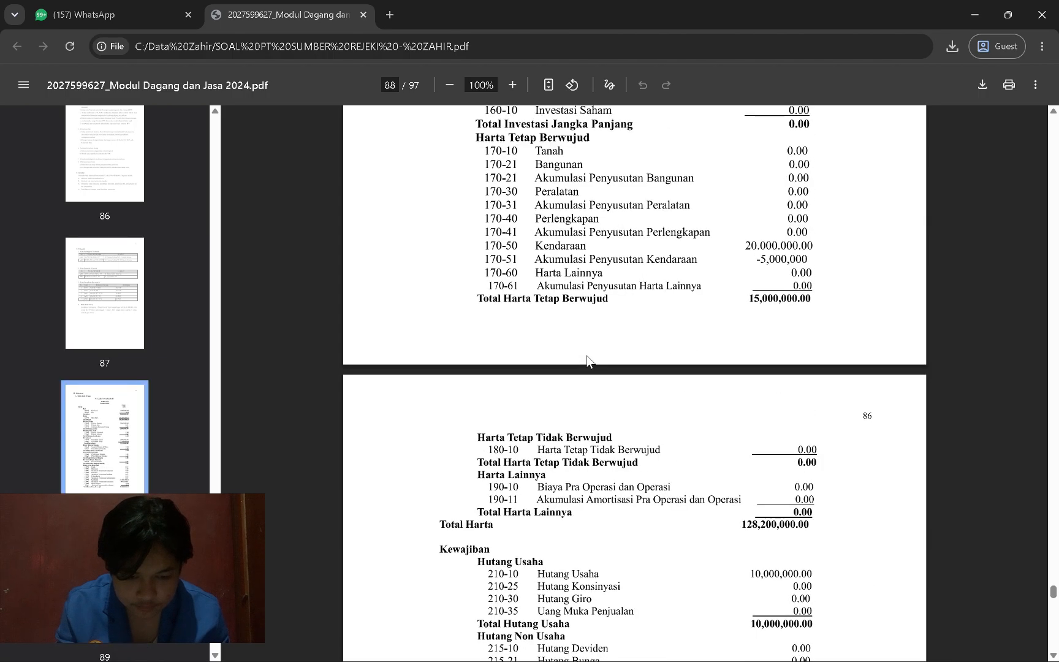
pyautogui.scroll(18, 587, 355)
pyautogui.scroll(-10, 587, 360)
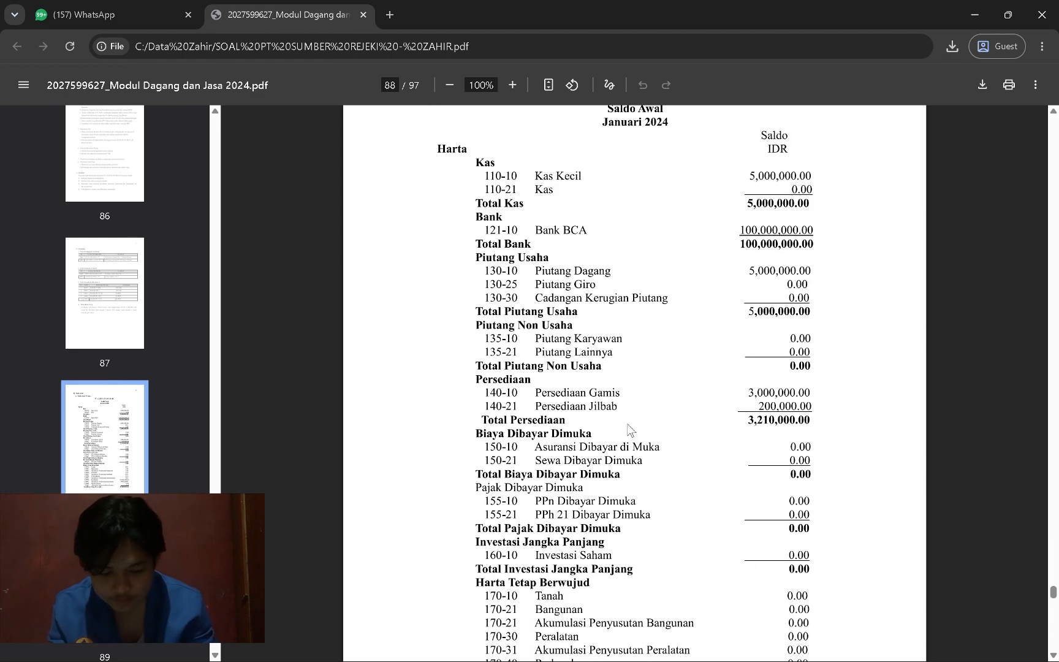
pyautogui.hotkey('alt', 'Tab')
pyautogui.press('End')
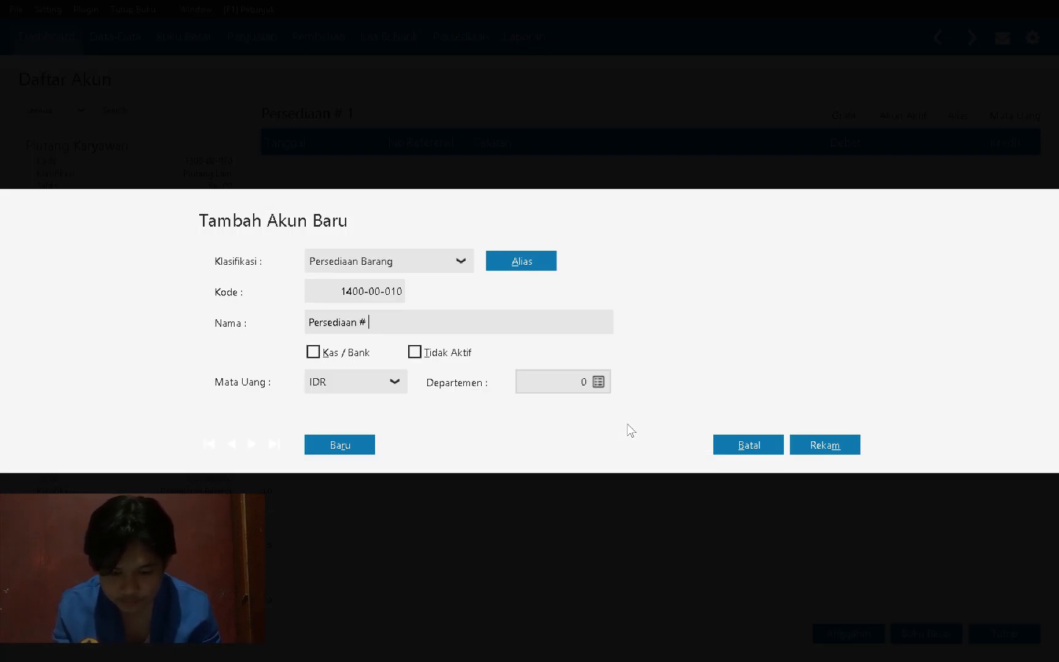
pyautogui.write('Gamis')
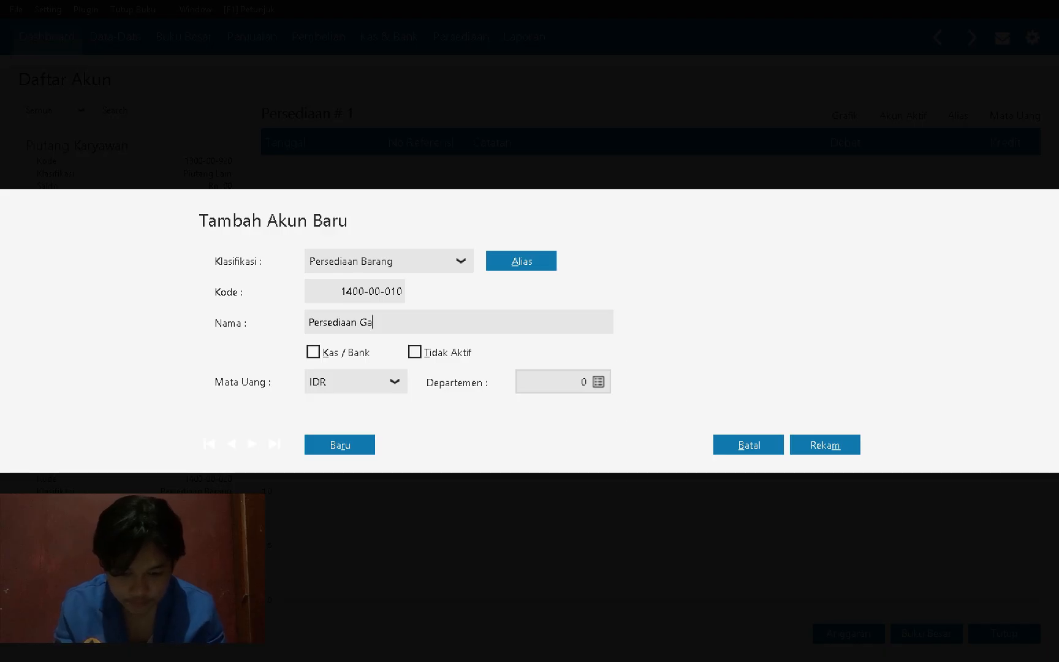
pyautogui.click(846, 450)
# Step: Rename the Persediaan # 2 account as Persediaan Jilbab, save it and close the account list
pyautogui.doubleClick(196, 464)
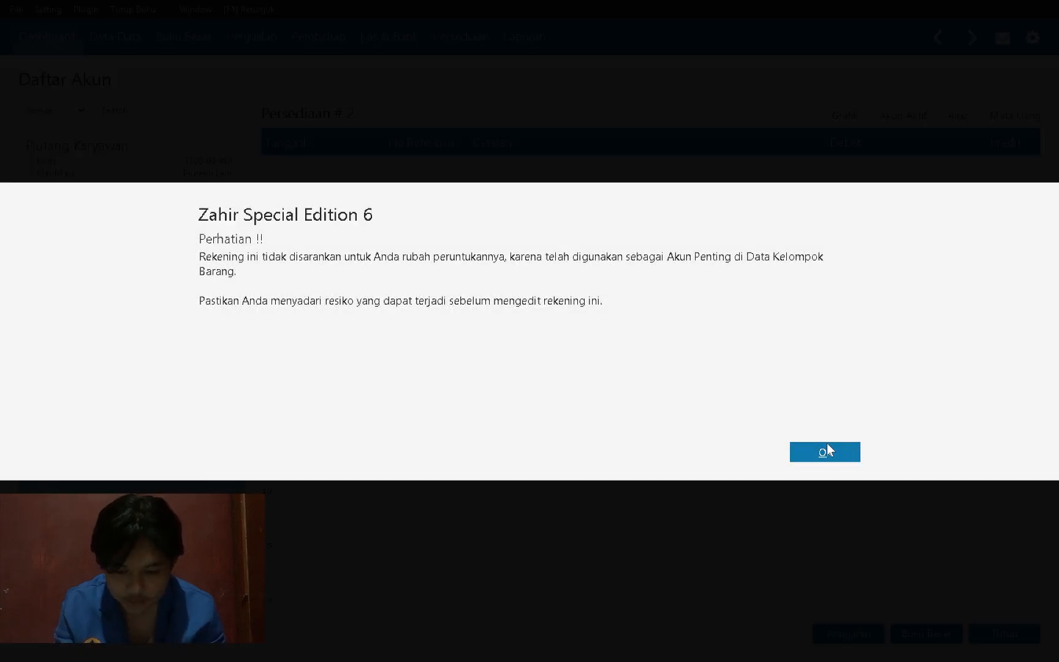
pyautogui.click(828, 445)
pyautogui.moveTo(309, 322); pyautogui.dragTo(394, 322)
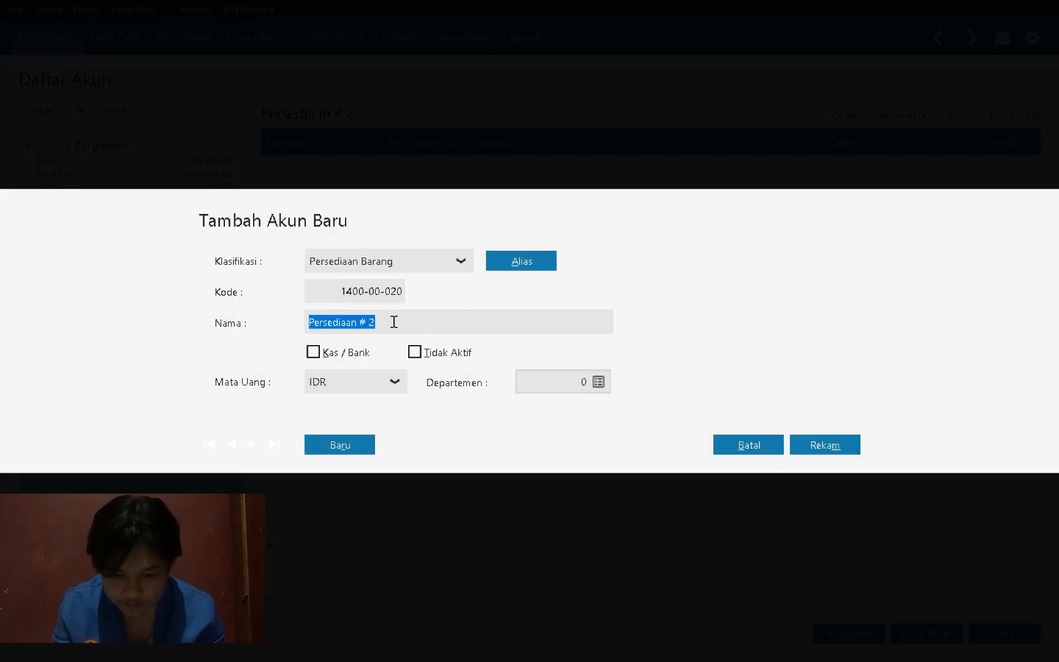
pyautogui.click(394, 321)
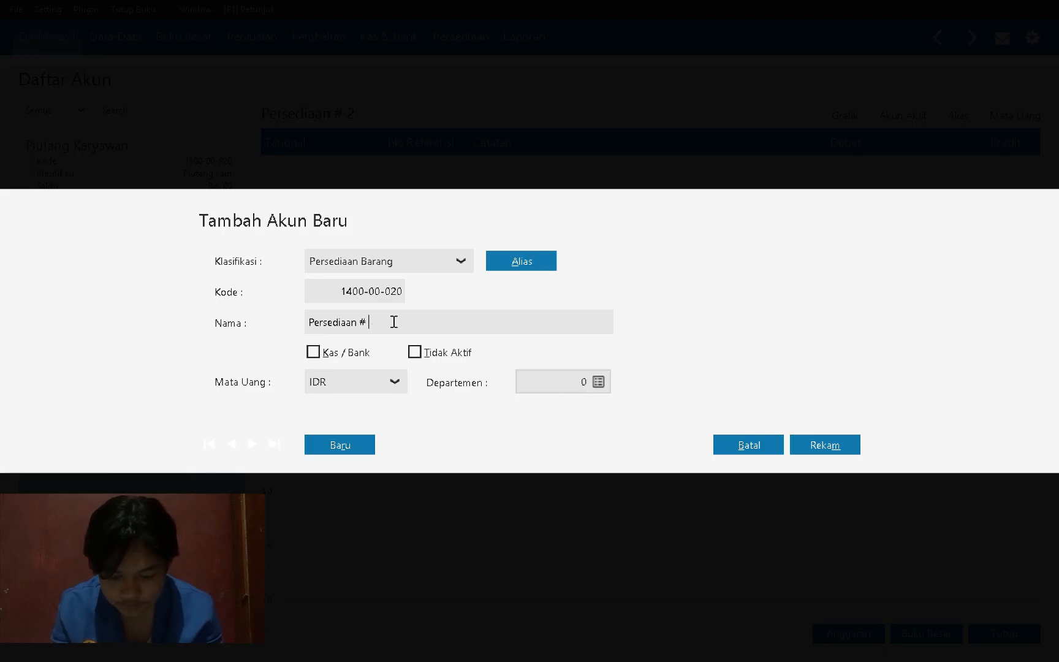
pyautogui.write('Jilbab')
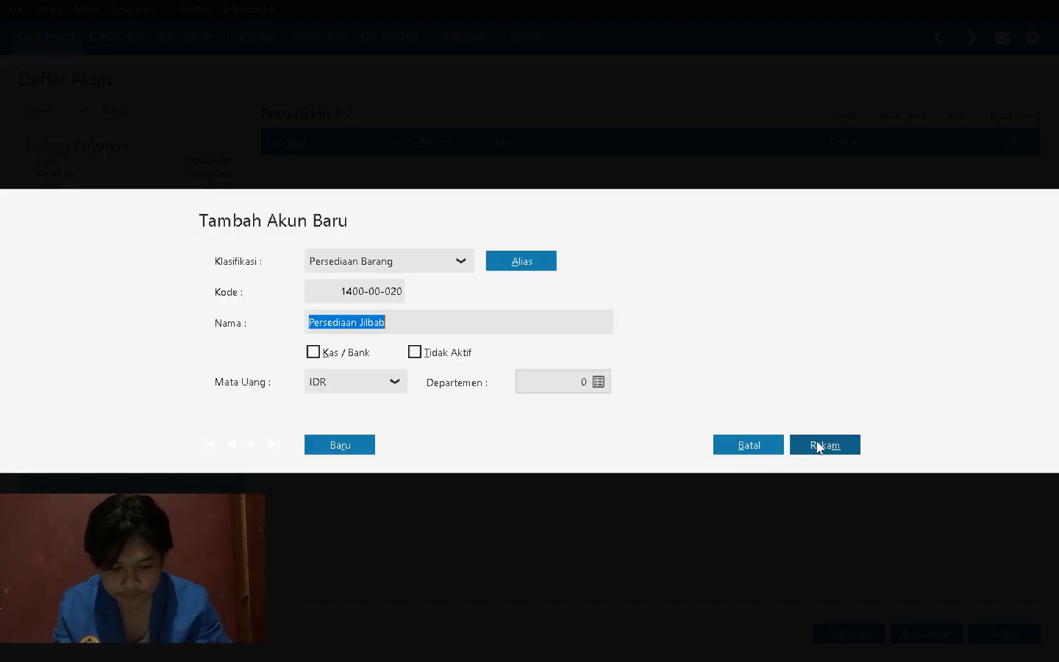
pyautogui.click(823, 443)
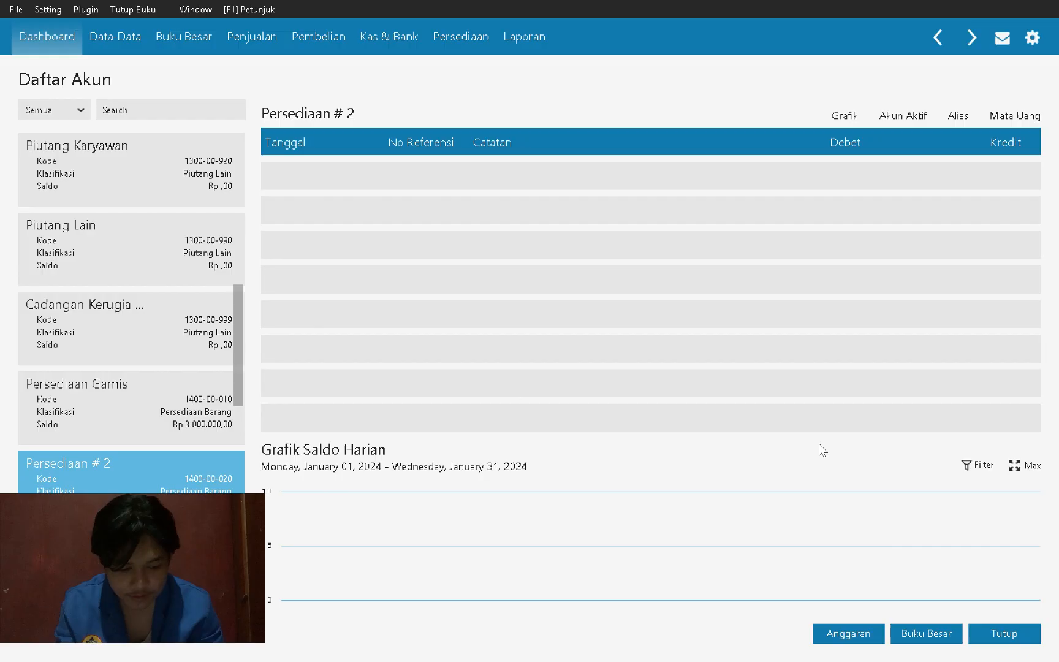
pyautogui.click(1032, 635)
# Step: Review the customer data in the module PDF and open the Piutang Usaha opening balance entry in Zahir Accounting
pyautogui.hotkey('alt', 'Tab')
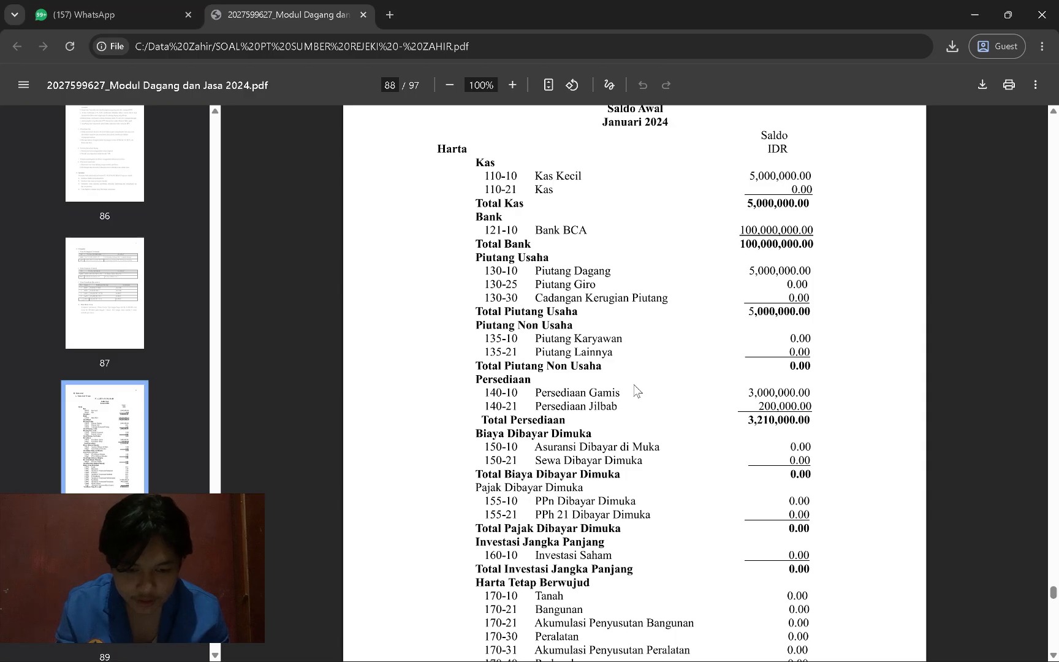
pyautogui.scroll(-5, 635, 390)
pyautogui.scroll(16, 635, 390)
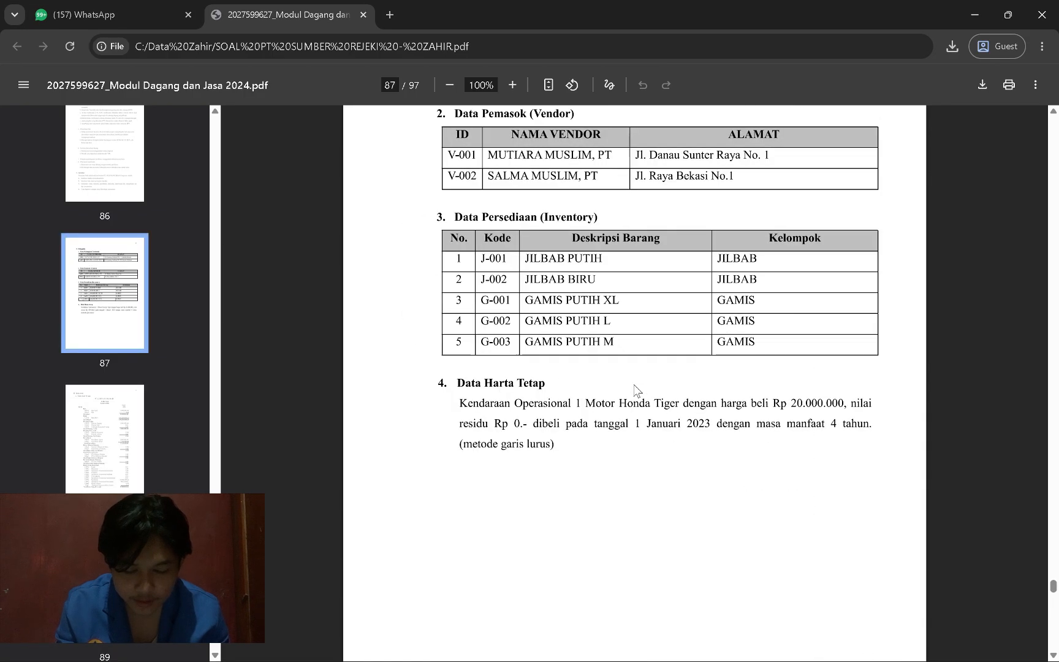
pyautogui.scroll(3, 635, 389)
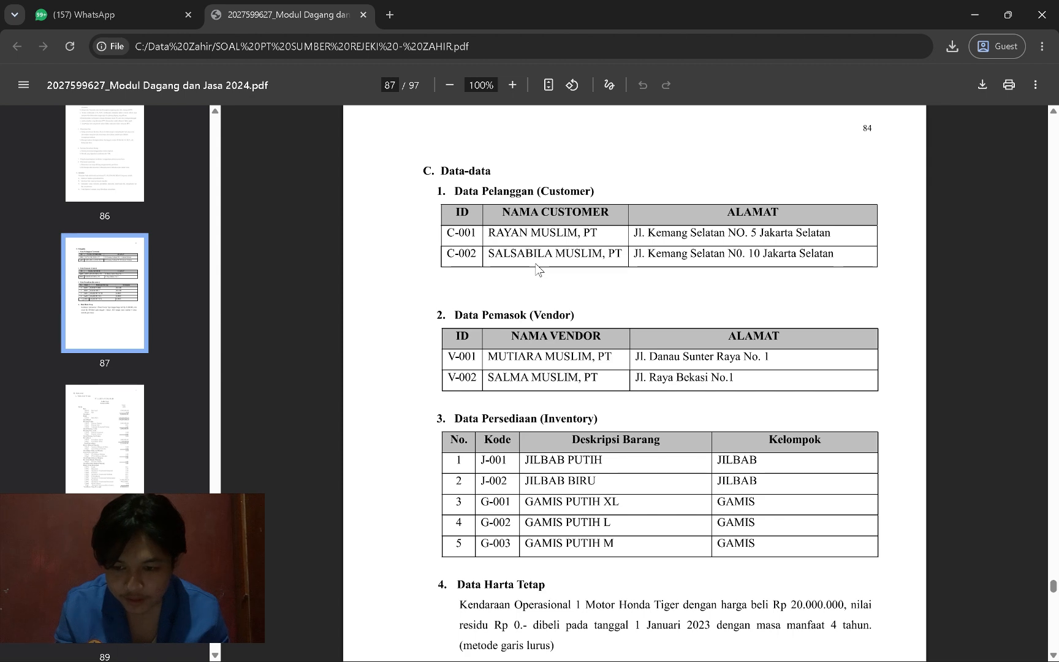
pyautogui.hotkey('alt', 'Tab')
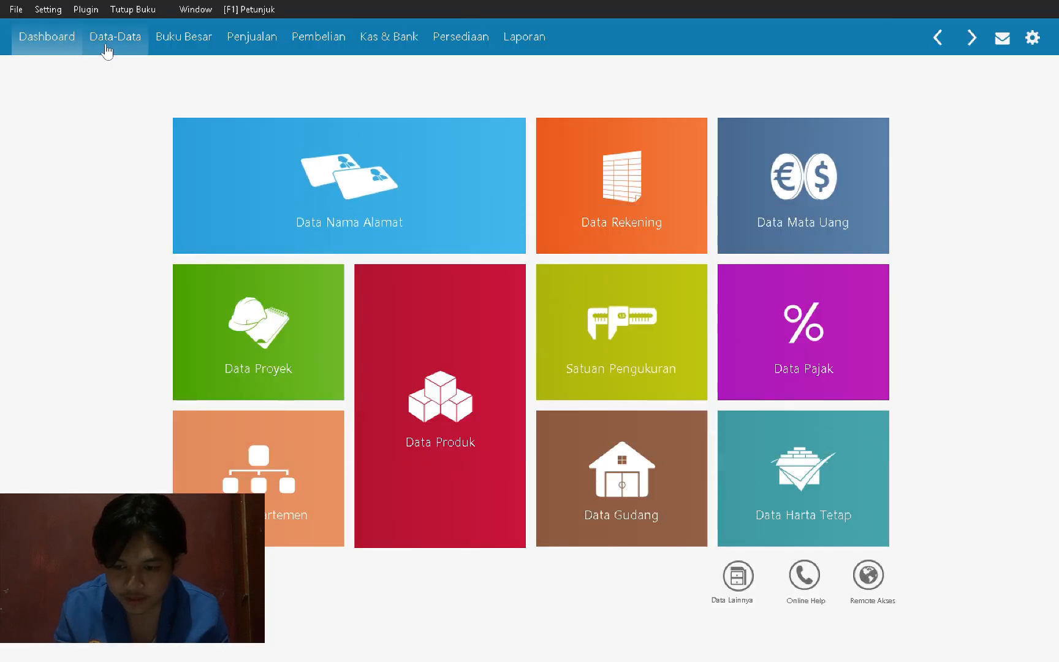
pyautogui.click(56, 11)
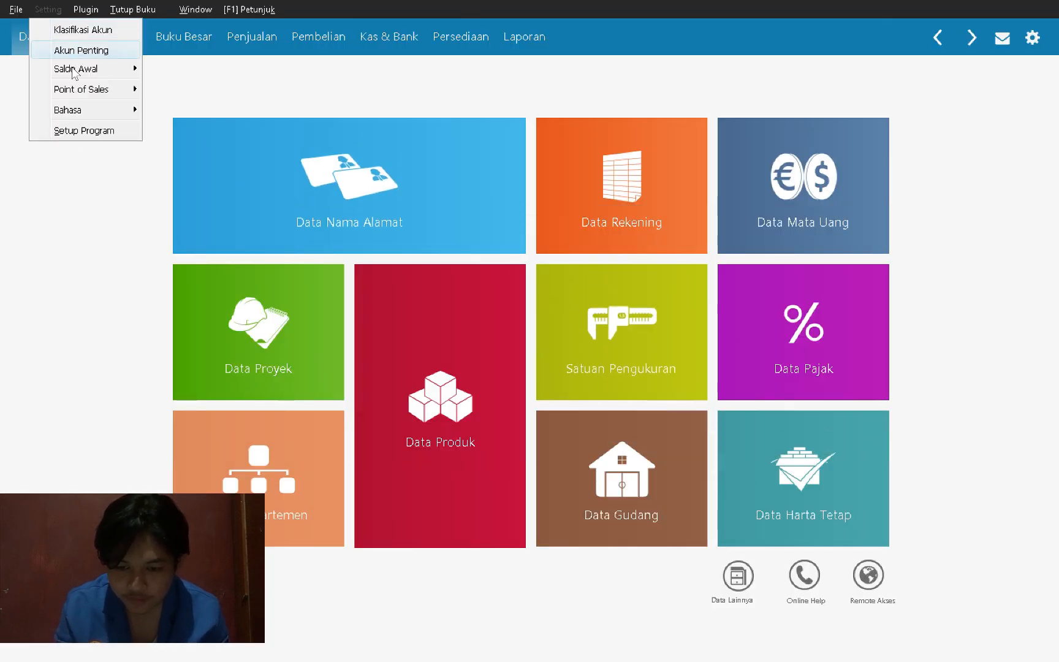
pyautogui.moveTo(89, 74)
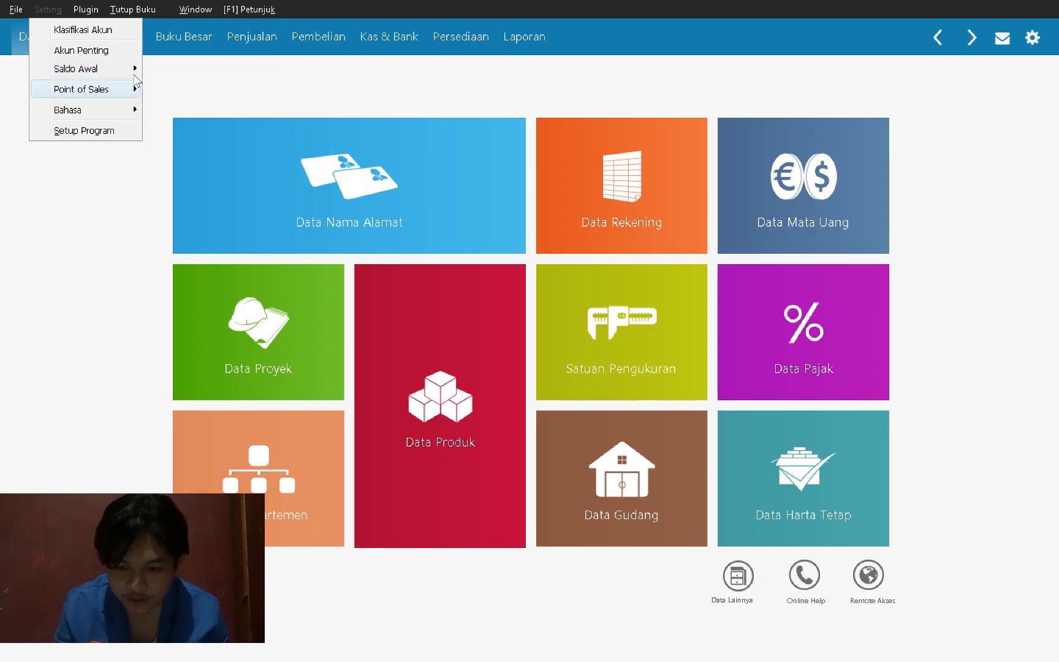
pyautogui.click(199, 90)
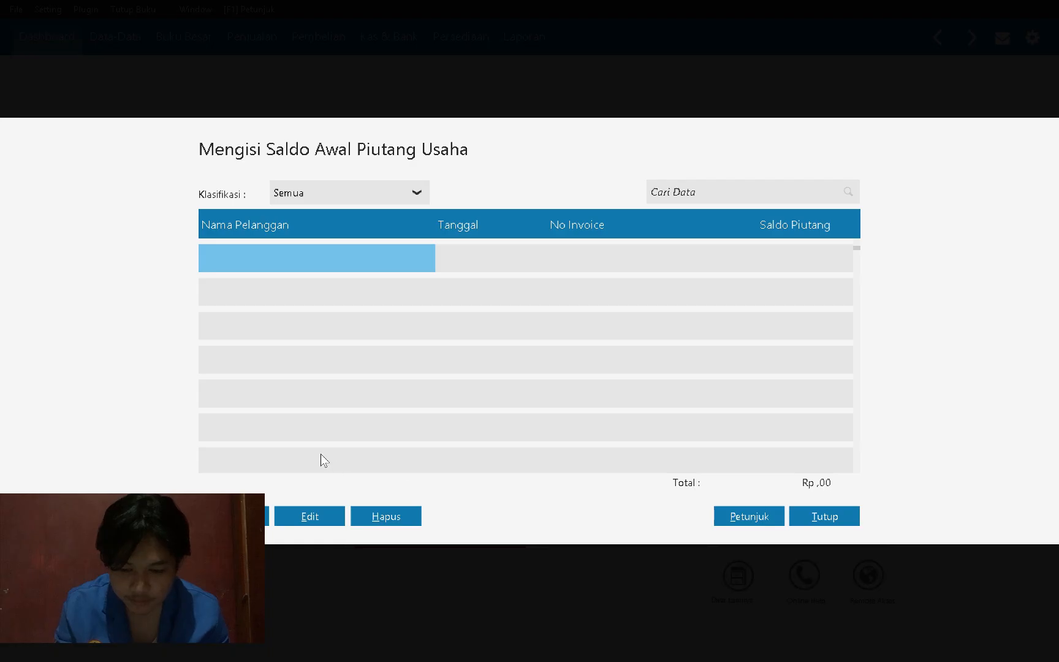
# Step: Start a new Piutang Usaha opening balance entry, add a new customer record and enter RAYAN MUSLIM, PT as its company name
pyautogui.click(236, 516)
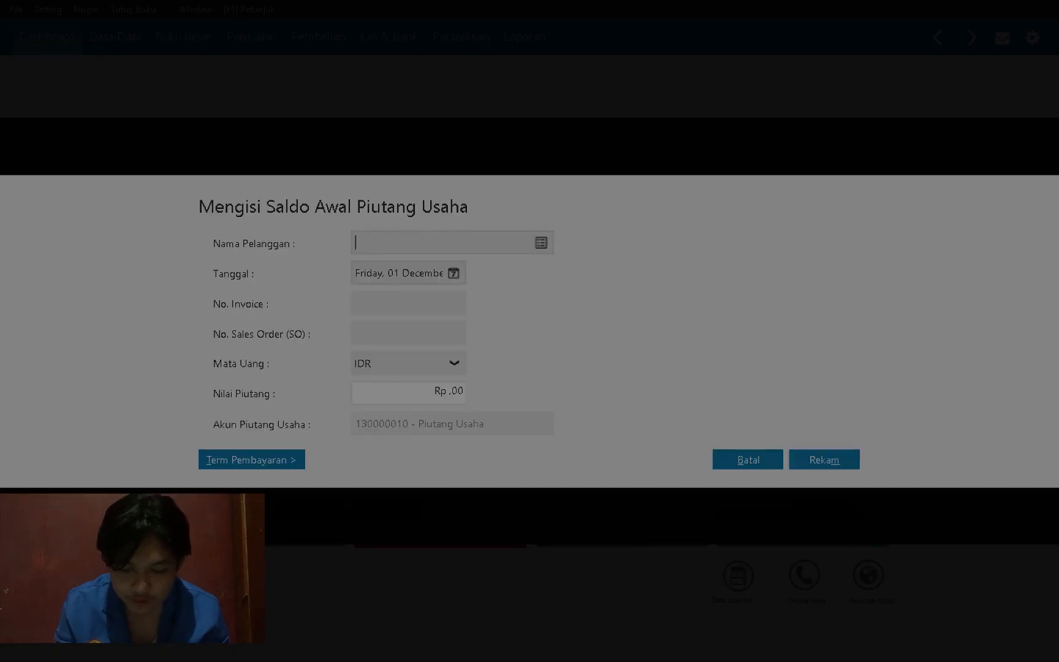
pyautogui.click(539, 246)
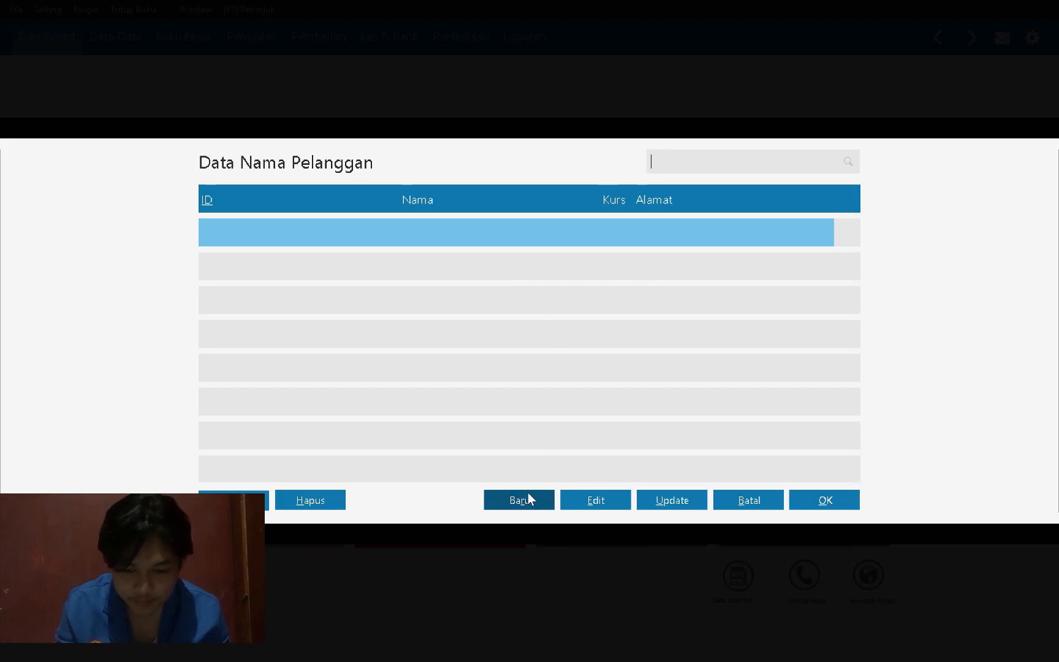
pyautogui.click(514, 500)
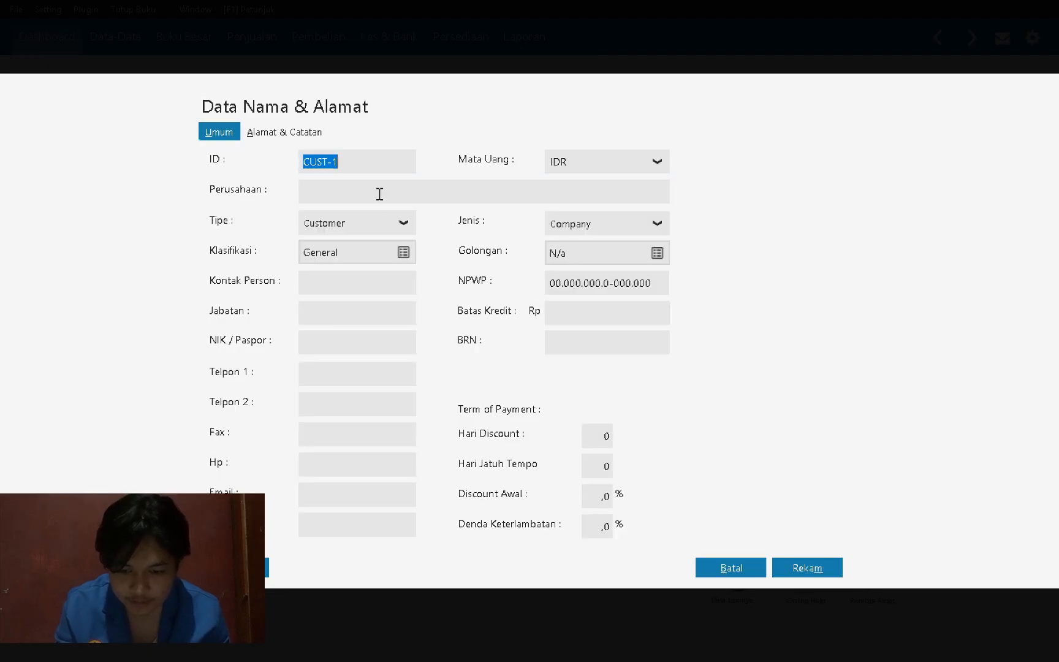
pyautogui.hotkey('alt', 'Tab')
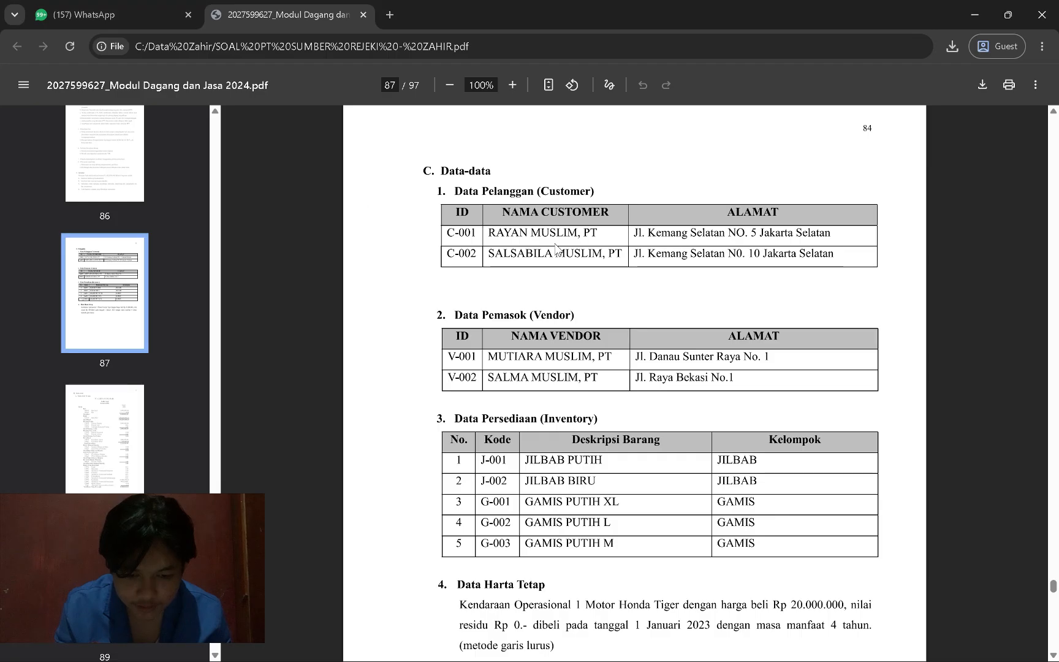
pyautogui.hotkey('alt', 'Tab')
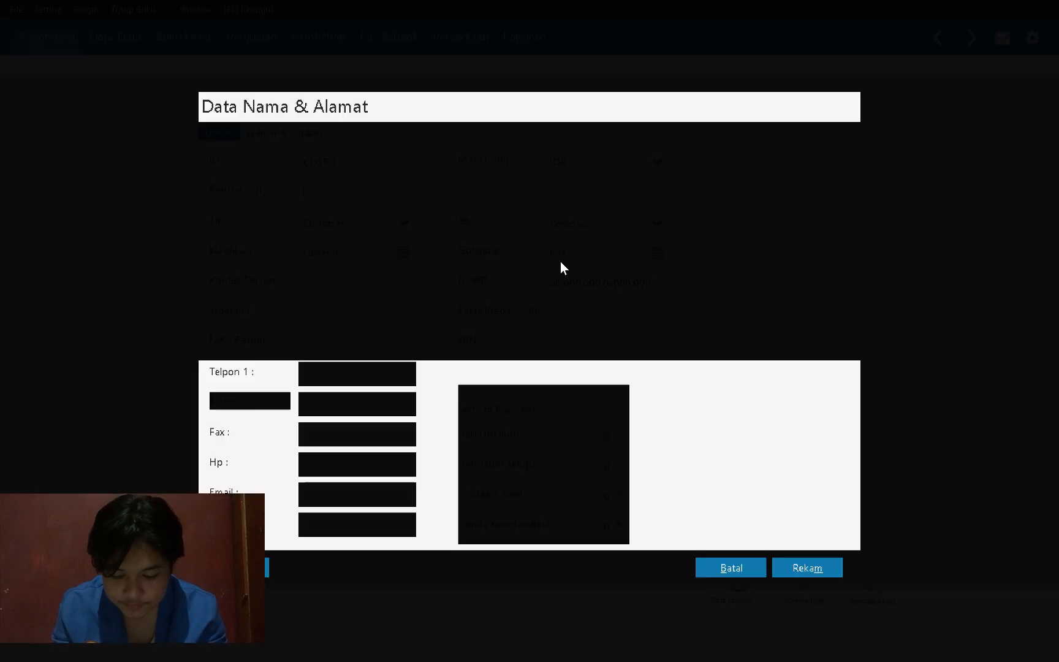
pyautogui.write('rAYAN ')
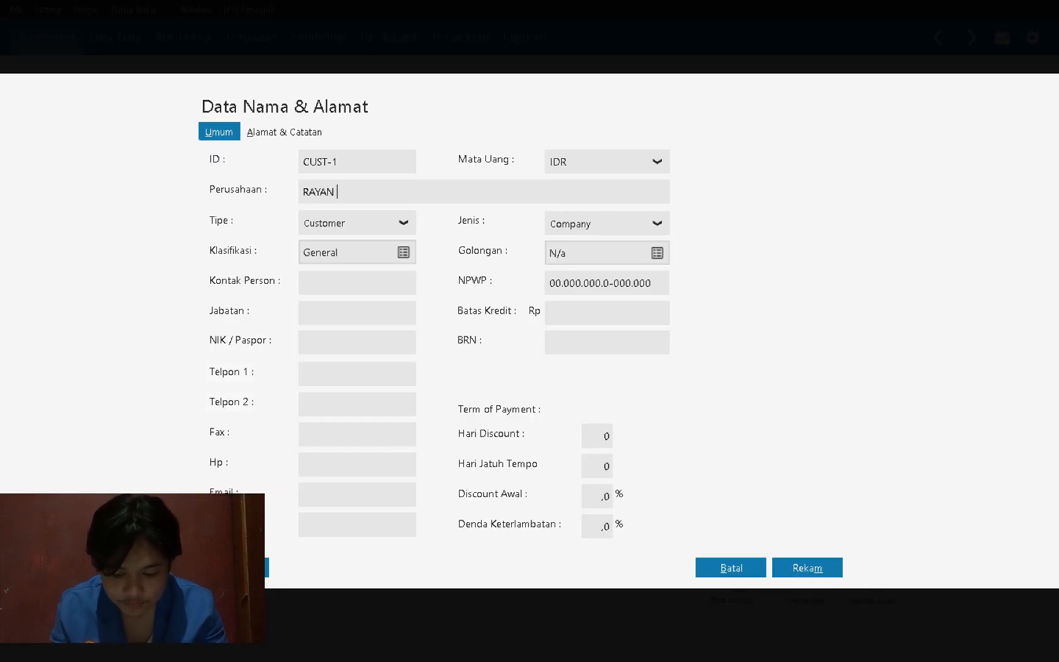
pyautogui.write('MUSLIM, PT')
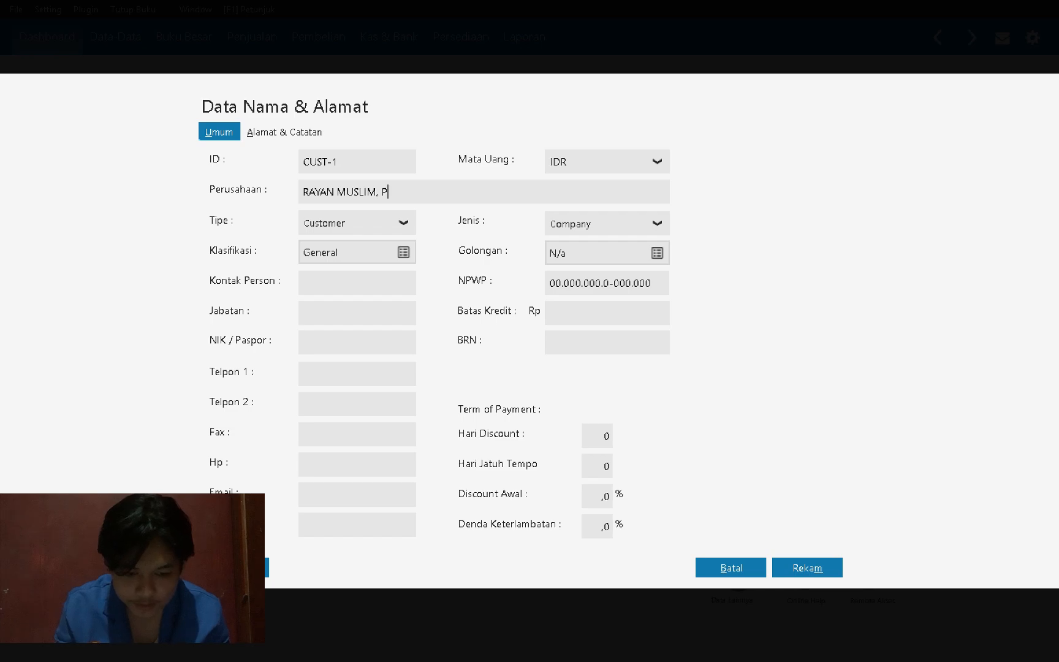
pyautogui.hotkey('alt', 'Tab')
pyautogui.hotkey('alt', 'Tab')
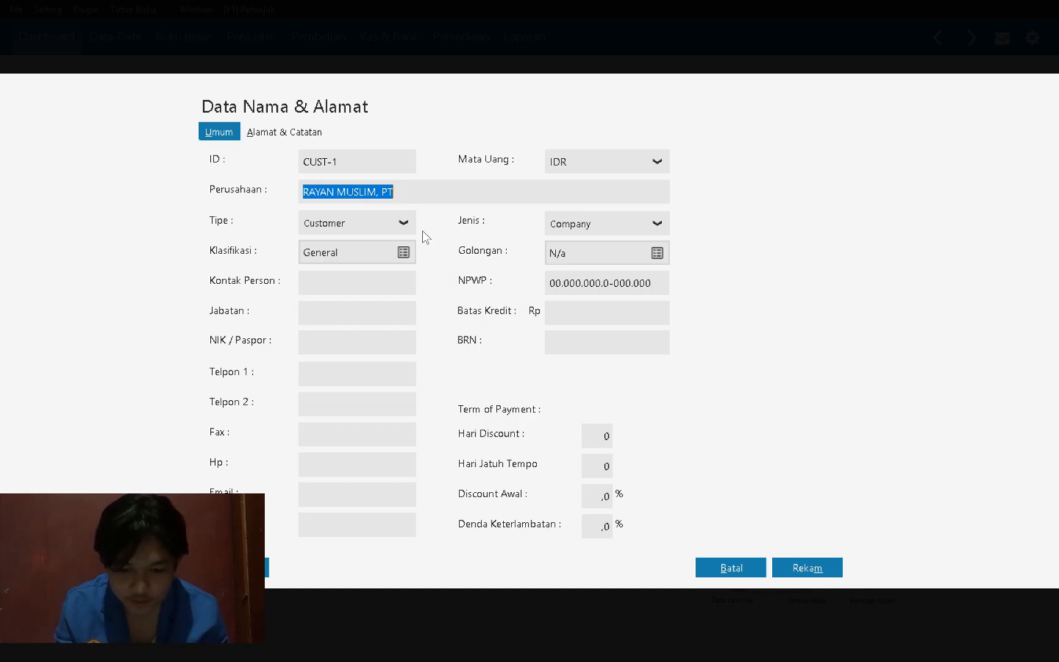
# Step: Enter the customer's ID as listed in the module PDF and save the RAYAN MUSLIM, PT record without an NPWP / NIK
pyautogui.hotkey('alt', 'Tab')
pyautogui.hotkey('alt', 'Tab')
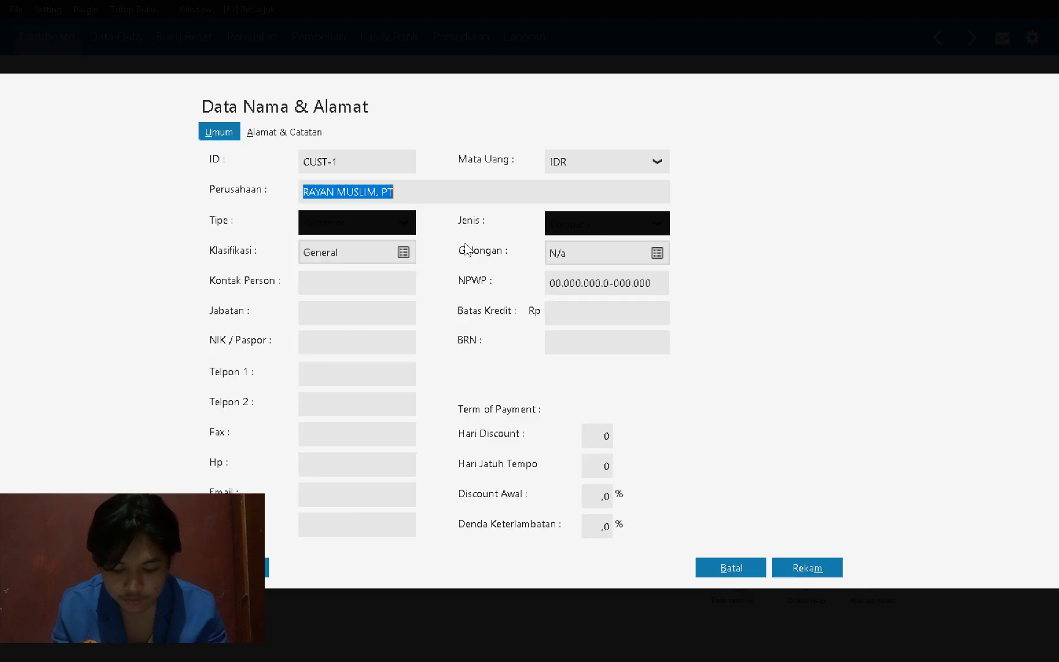
pyautogui.doubleClick(376, 167)
pyautogui.write('C-')
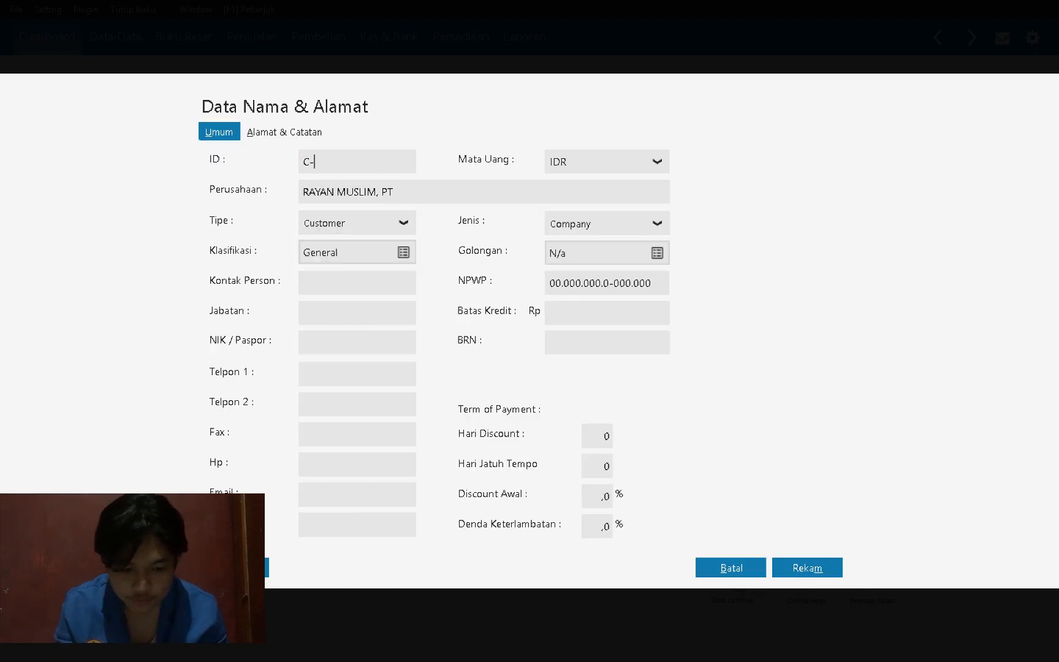
pyautogui.write('001')
pyautogui.hotkey('alt', 'Tab')
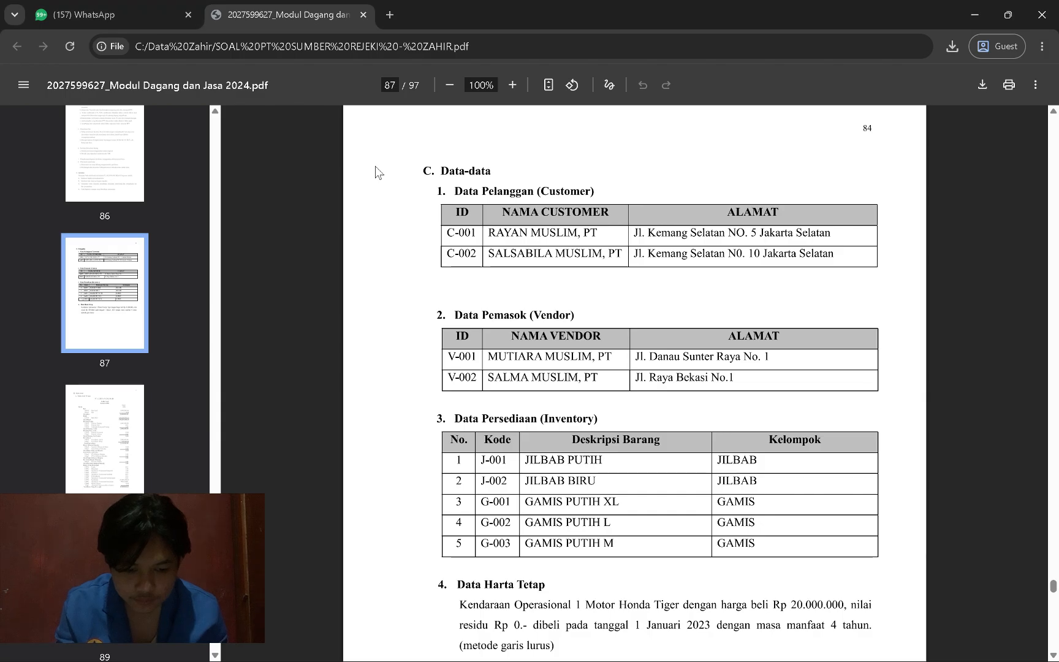
pyautogui.hotkey('alt', 'Tab')
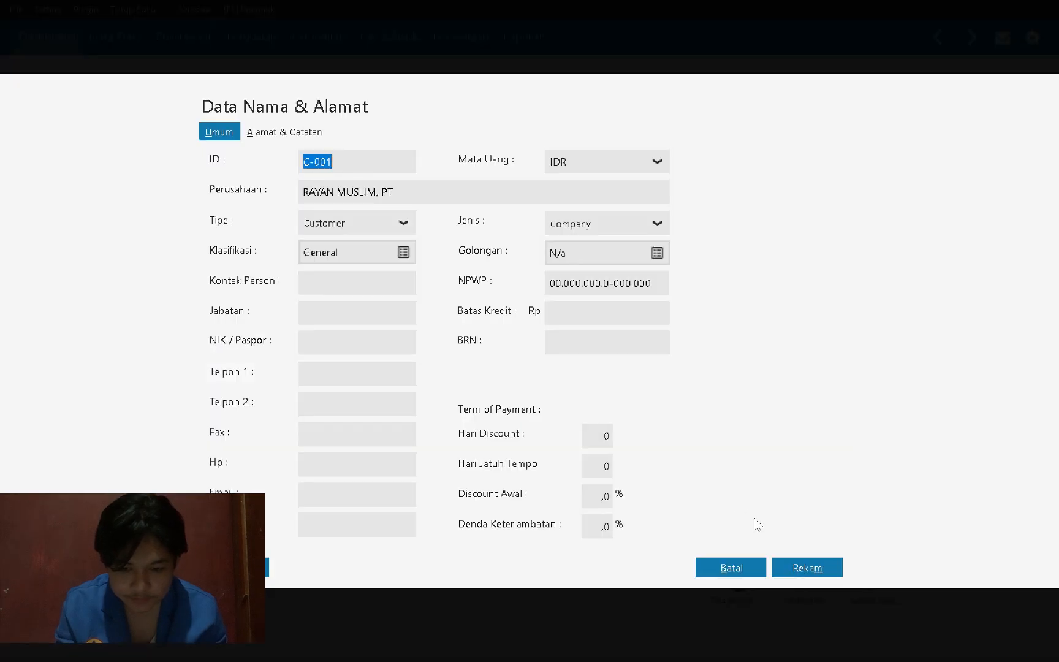
pyautogui.click(801, 565)
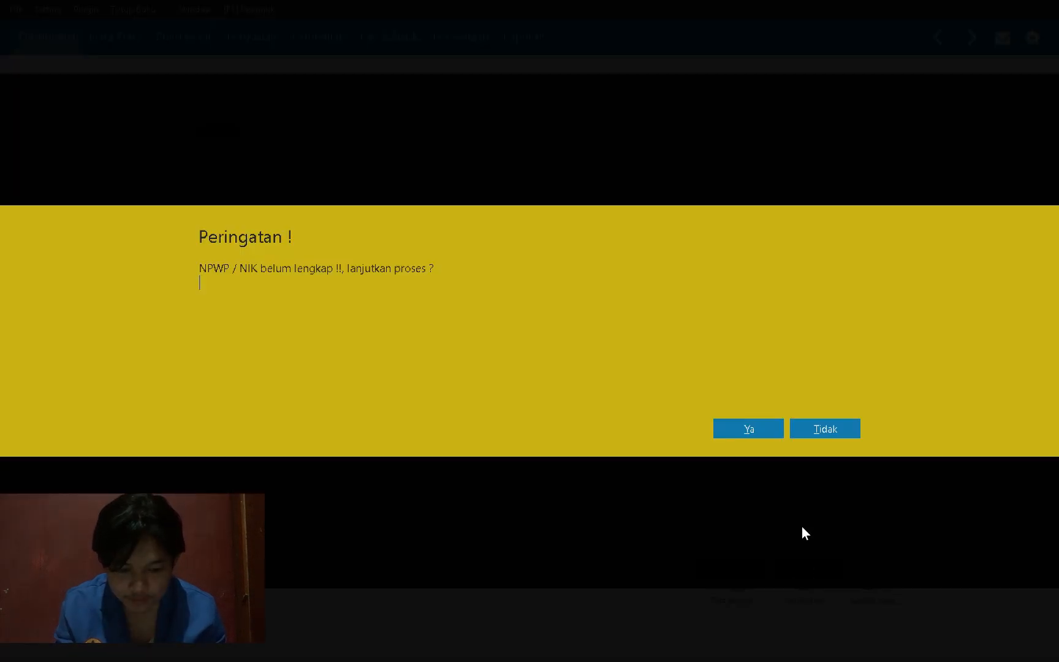
pyautogui.click(740, 432)
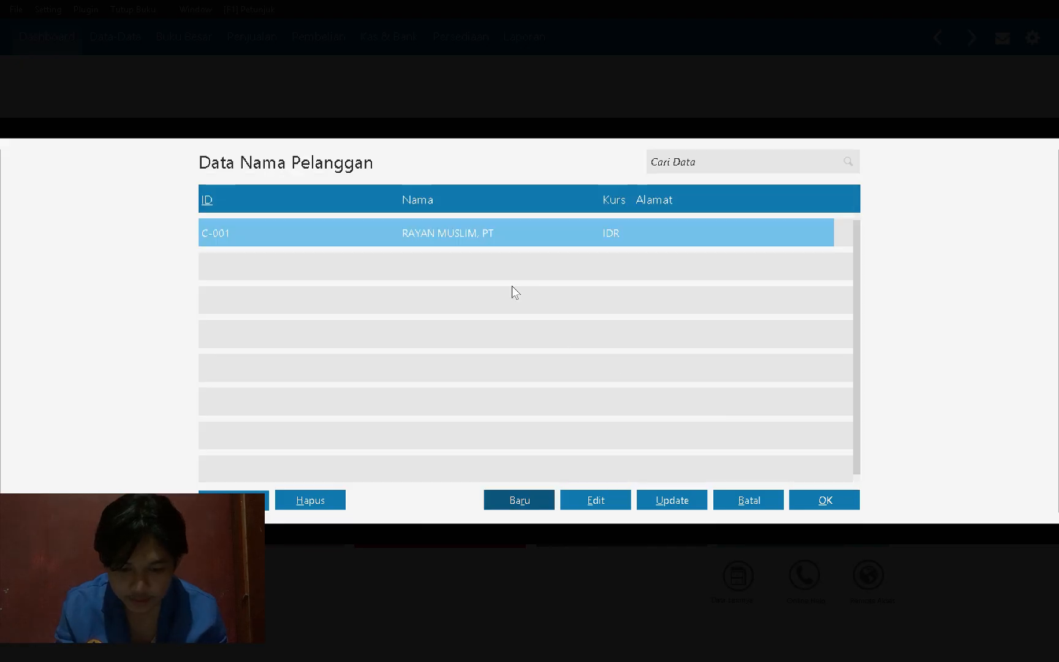
# Step: Look up the Saldo Awal Piutang table in the module PDF and choose RAYAN MUSLIM, PT as the receivable's customer
pyautogui.doubleClick(442, 232)
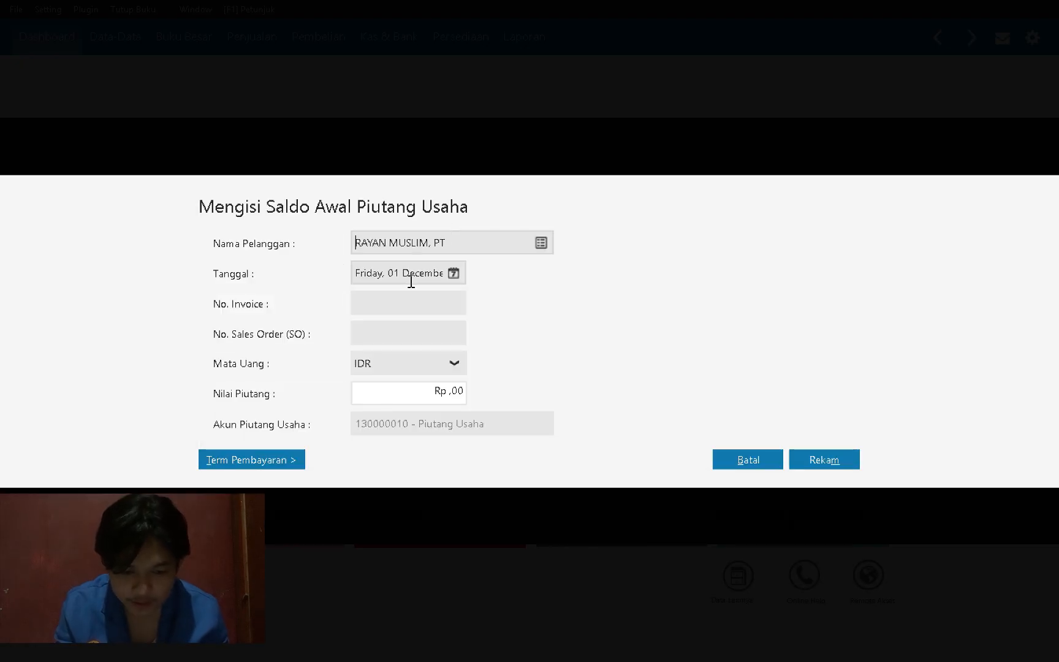
pyautogui.hotkey('alt', 'Tab')
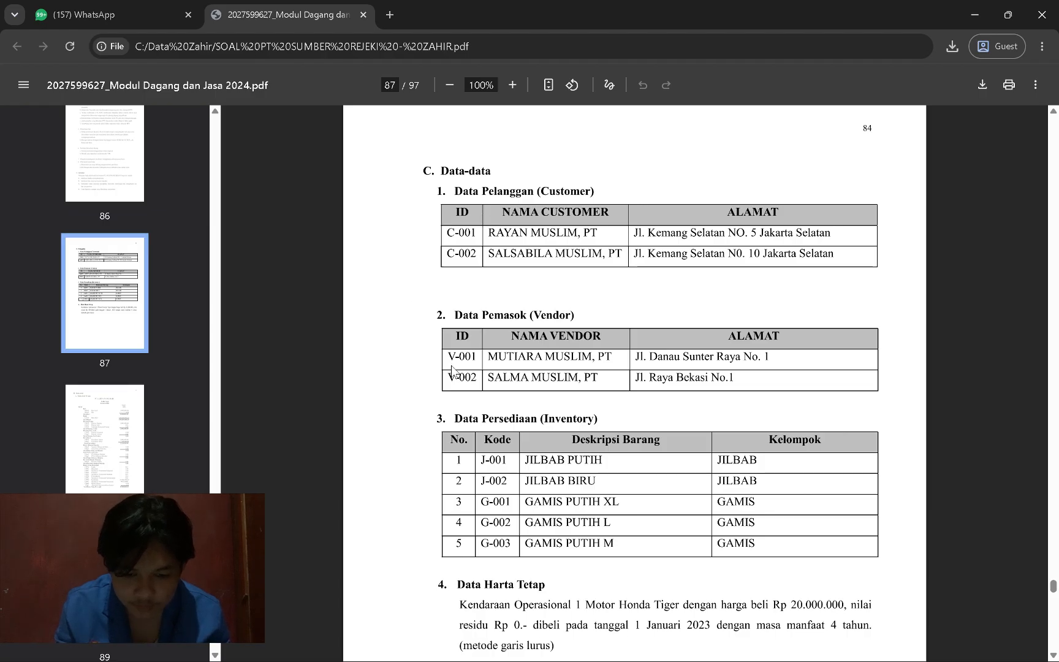
pyautogui.hotkey('alt', 'Tab')
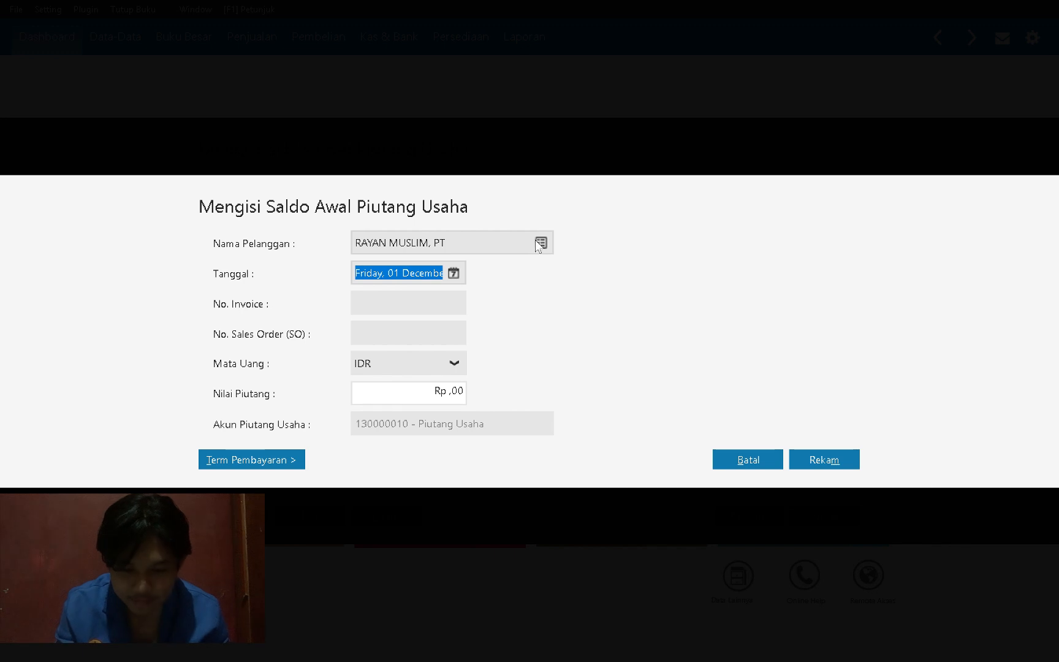
pyautogui.click(537, 242)
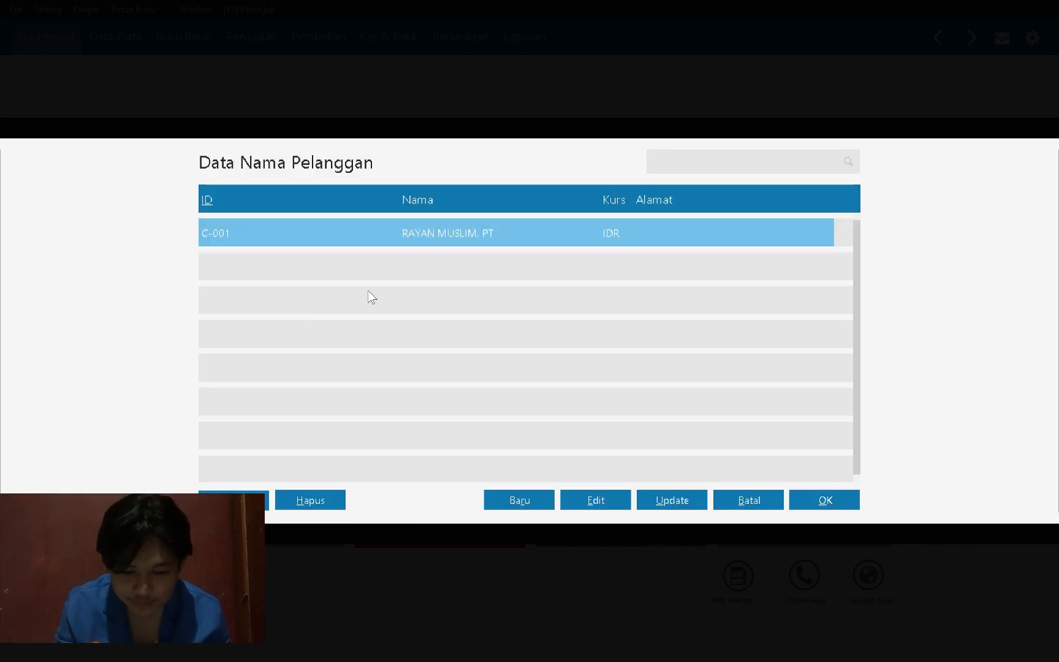
pyautogui.hotkey('alt', 'Tab')
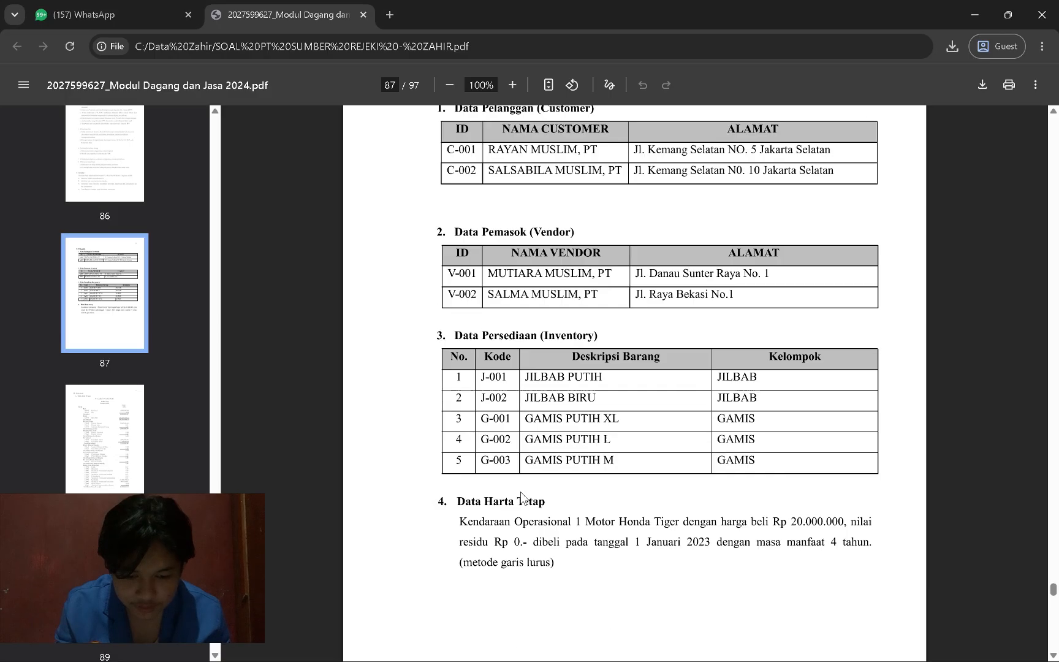
pyautogui.scroll(-20, 521, 496)
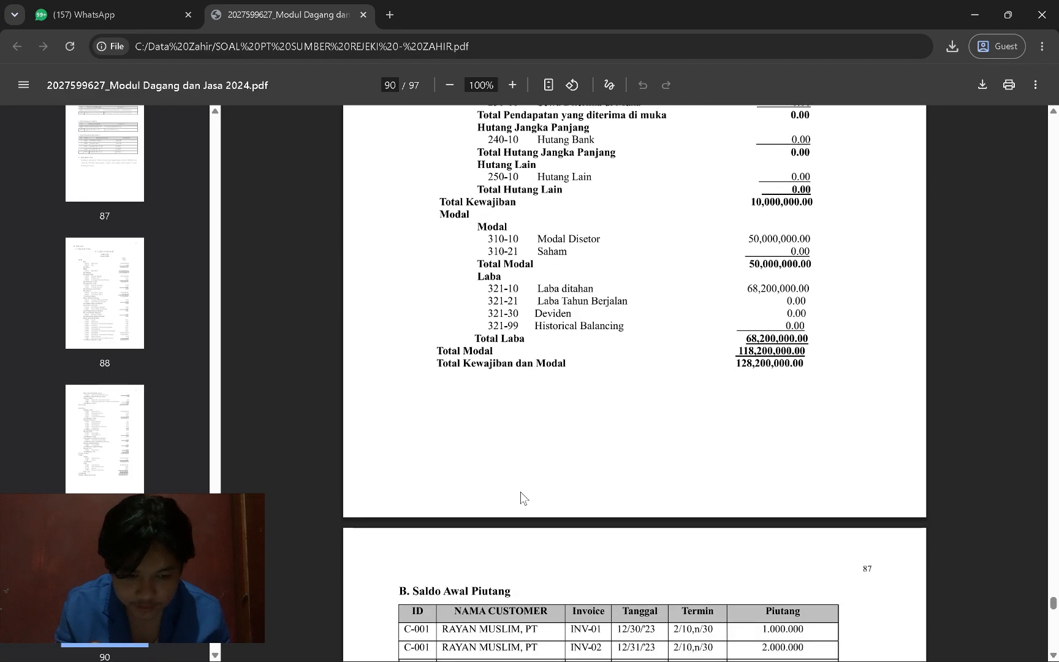
pyautogui.scroll(-15, 521, 496)
pyautogui.scroll(15, 521, 496)
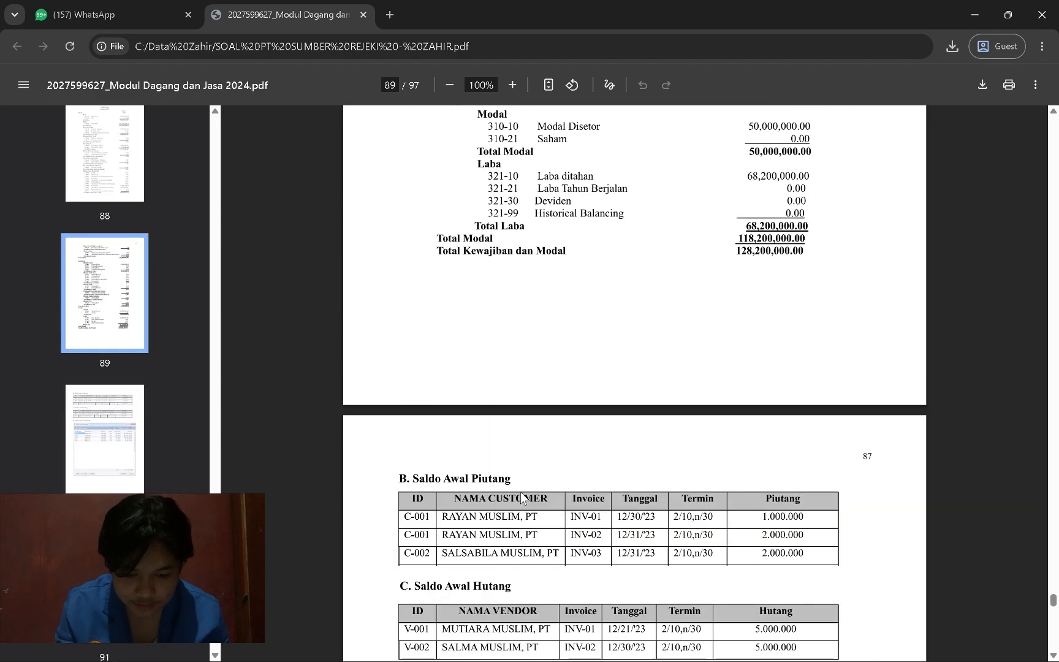
pyautogui.scroll(-2, 521, 498)
pyautogui.scroll(-2, 521, 497)
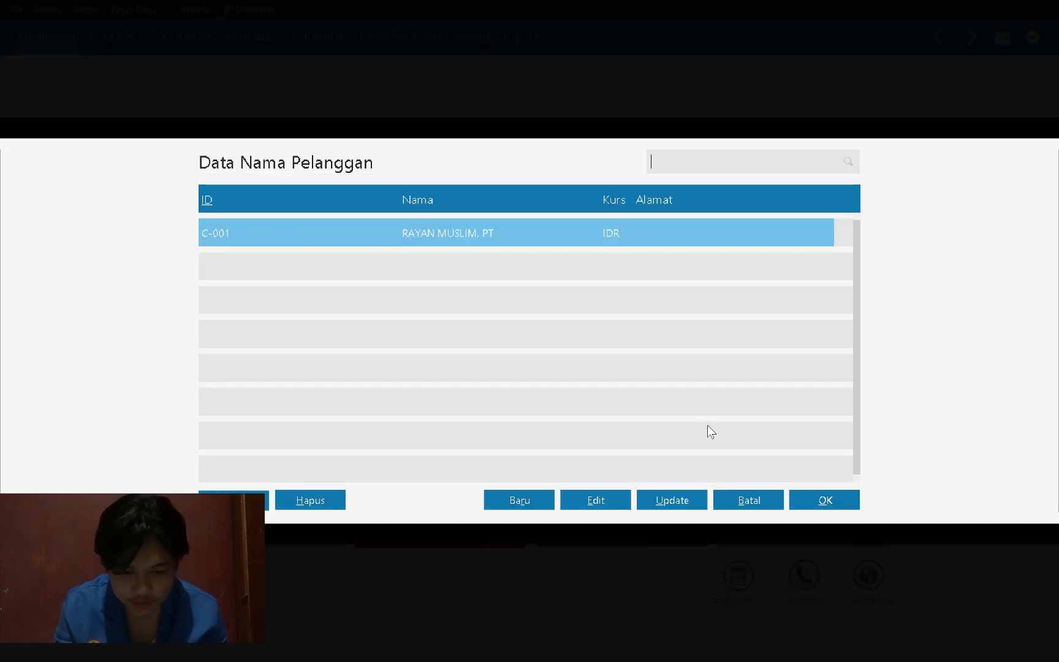
pyautogui.doubleClick(562, 231)
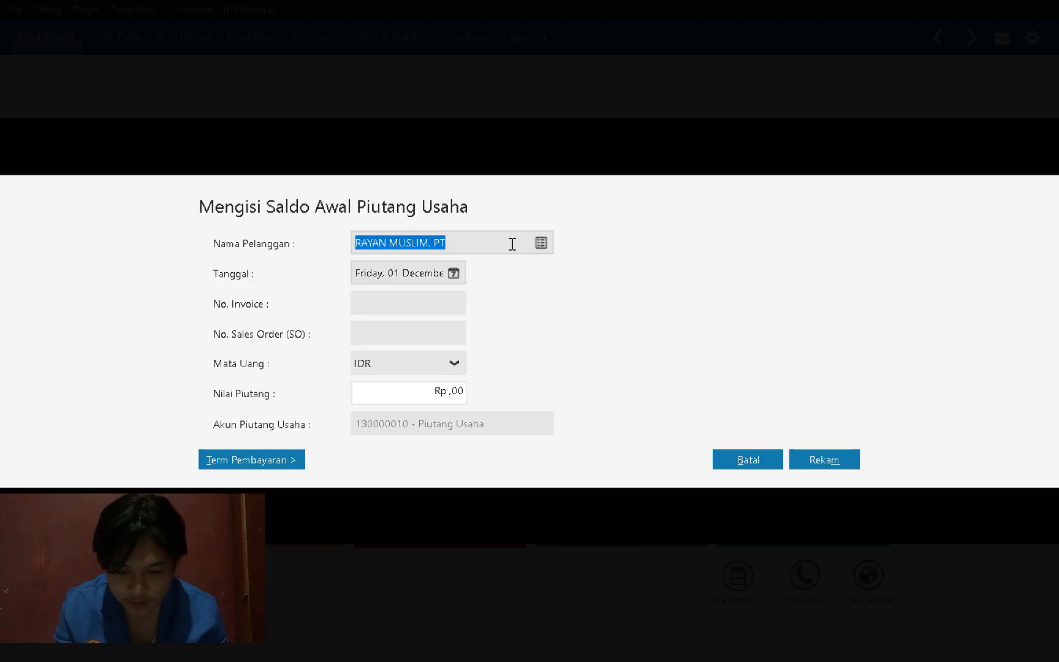
# Step: Date the receivable 30 December 2023 and set its invoice number to INV-01, checking both against the module PDF
pyautogui.press('Tab')
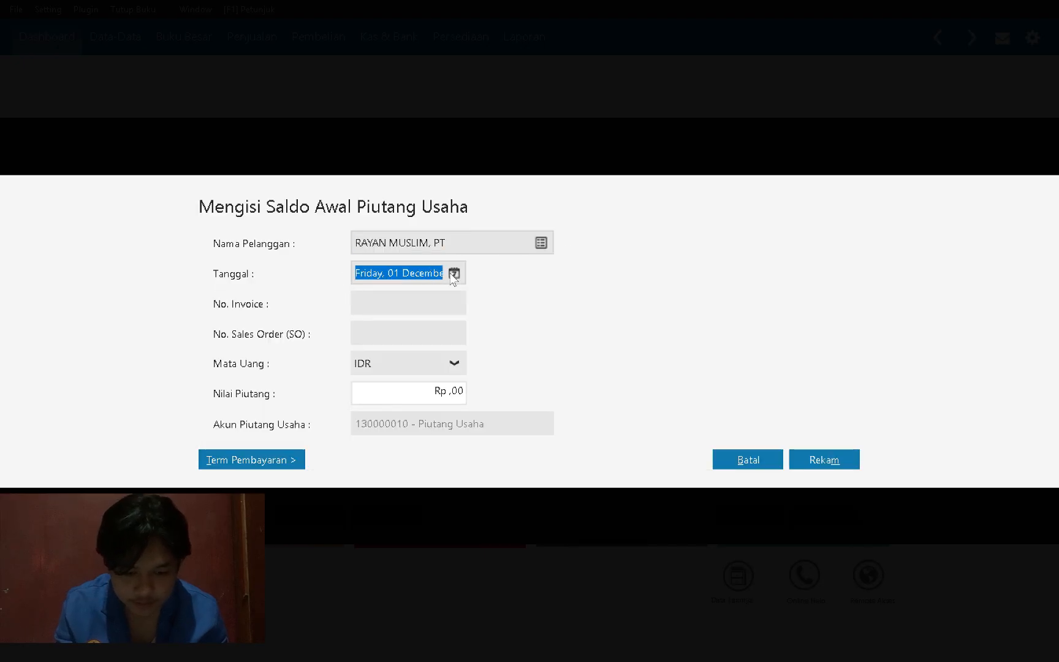
pyautogui.click(454, 273)
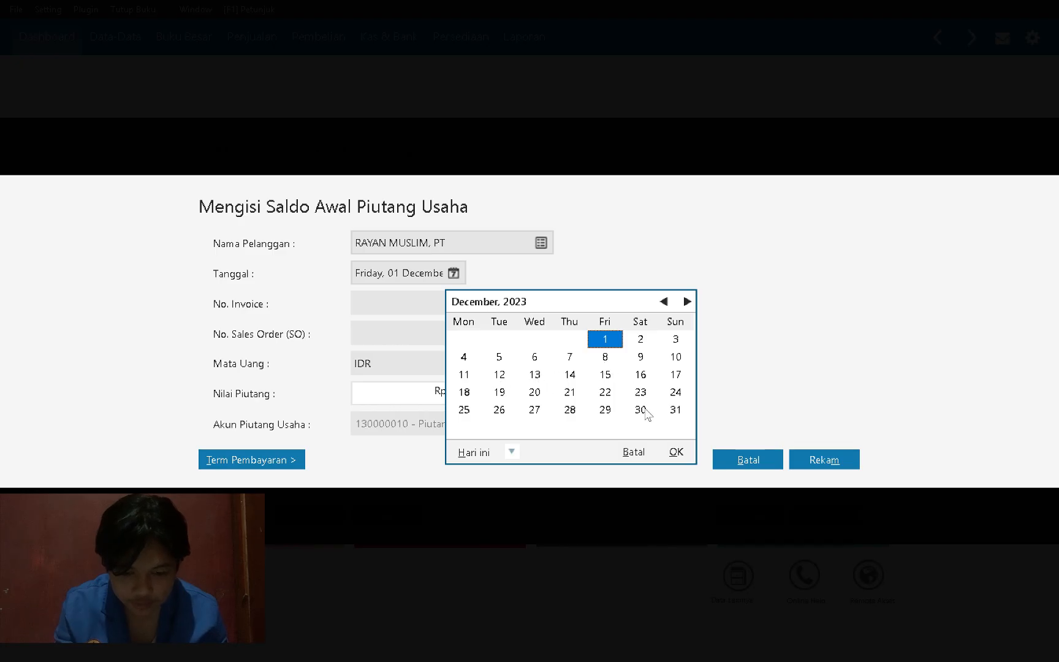
pyautogui.doubleClick(646, 411)
pyautogui.hotkey('alt', 'Tab')
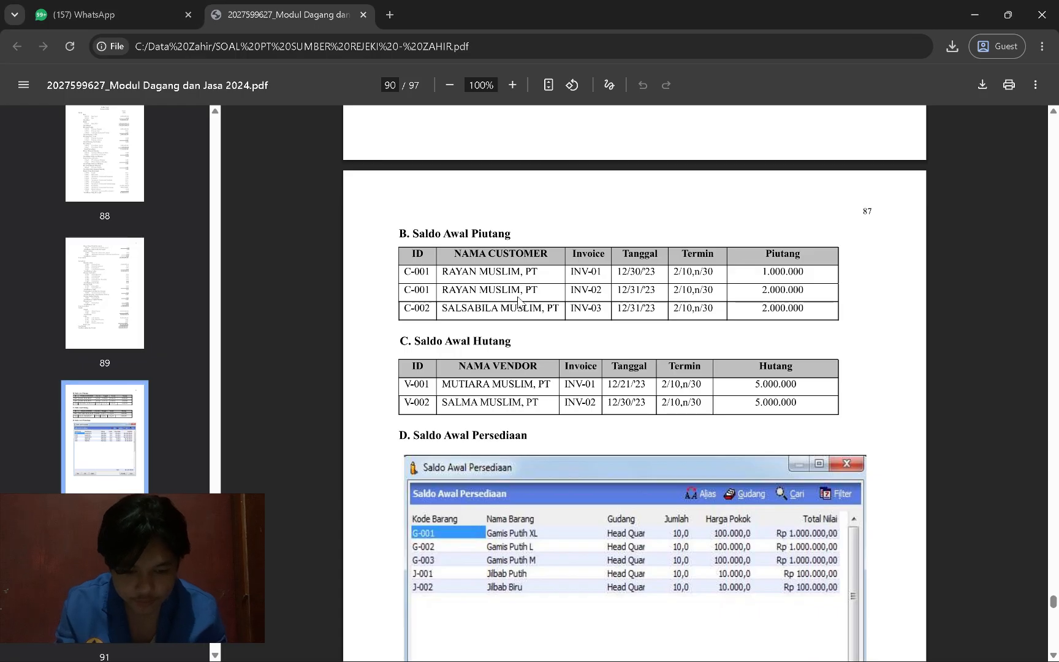
pyautogui.hotkey('alt', 'Tab')
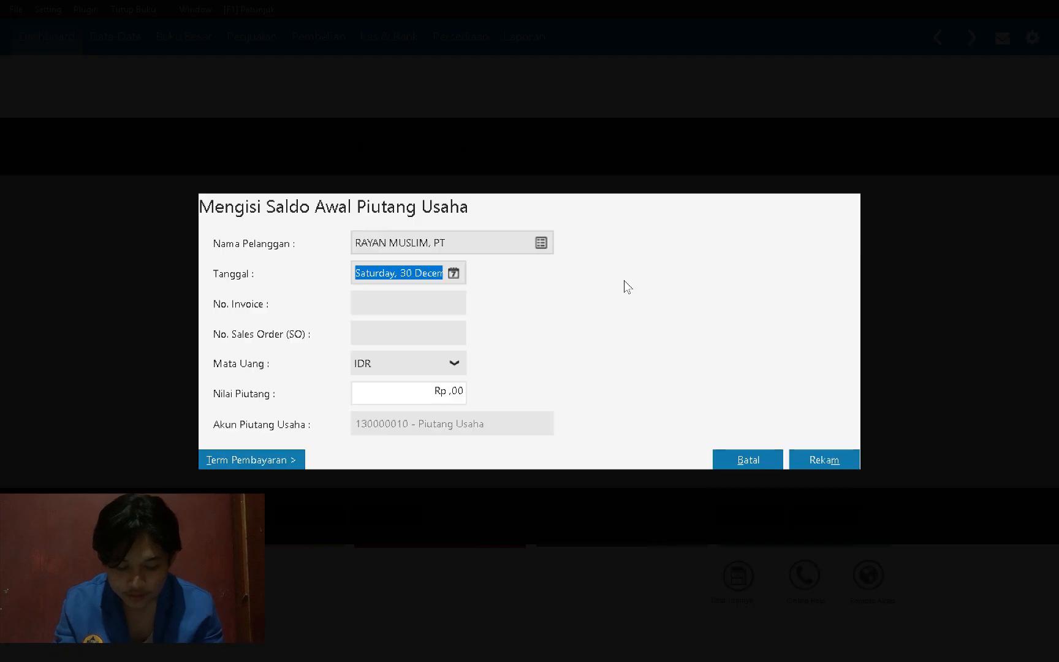
pyautogui.click(398, 302)
pyautogui.write('IN')
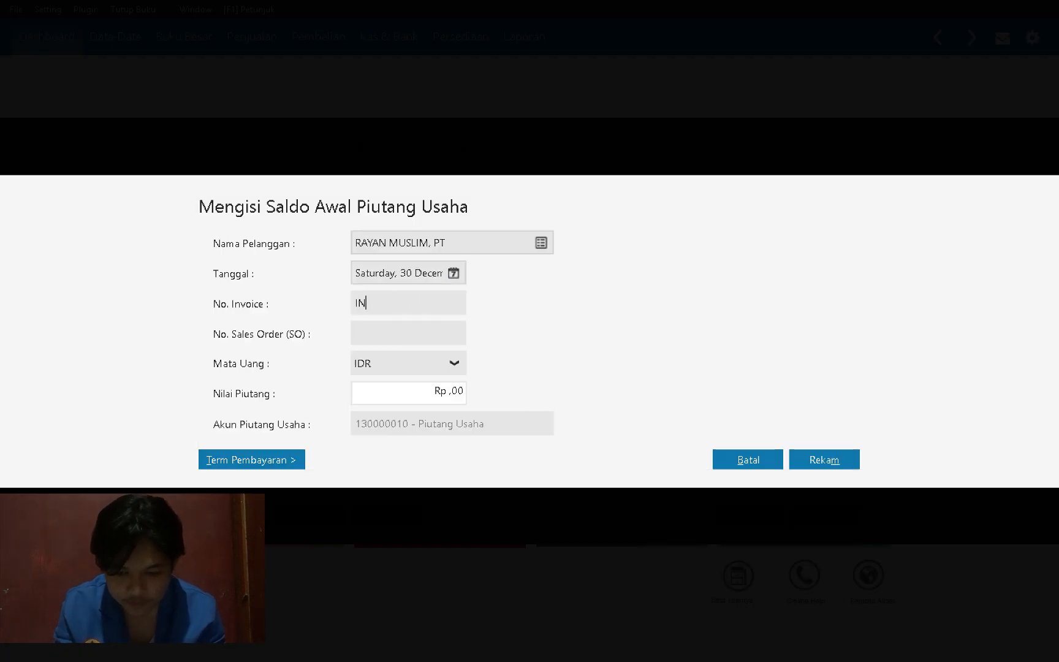
pyautogui.write('V-0')
pyautogui.hotkey('alt', 'Tab')
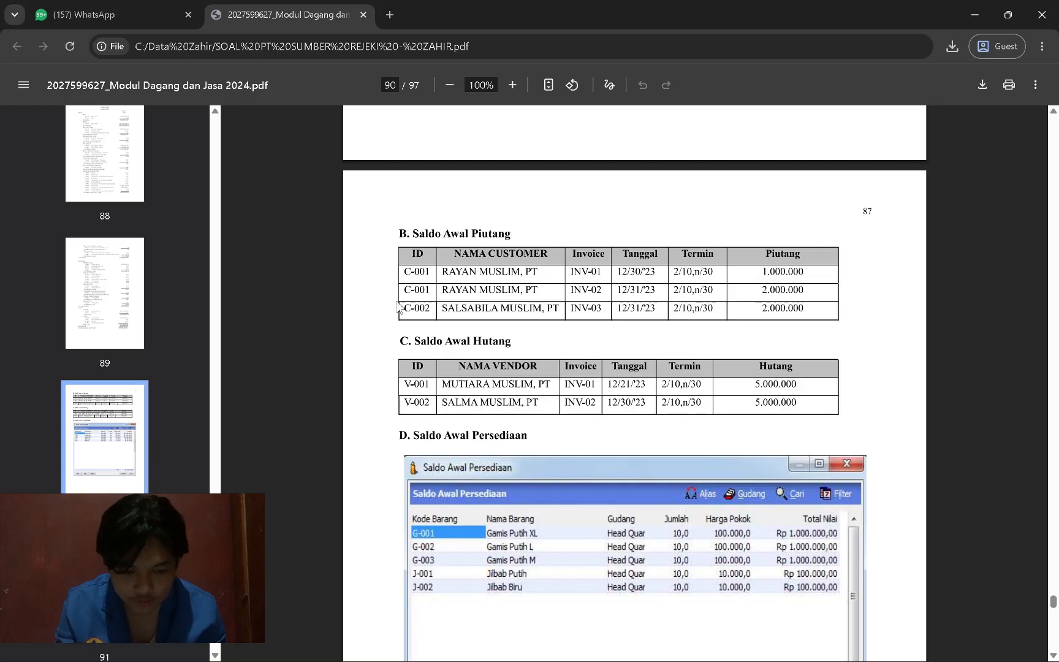
pyautogui.hotkey('alt', 'Tab')
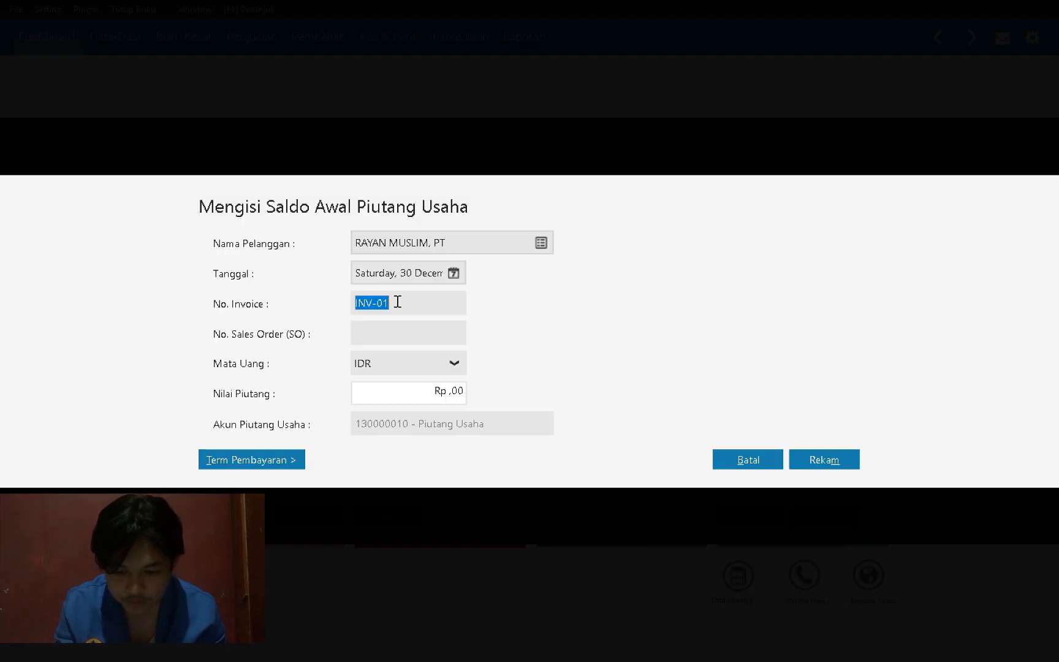
# Step: Set the receivable's Nilai Piutang to 1.000.000, checking the amount against the module PDF
pyautogui.click(387, 389)
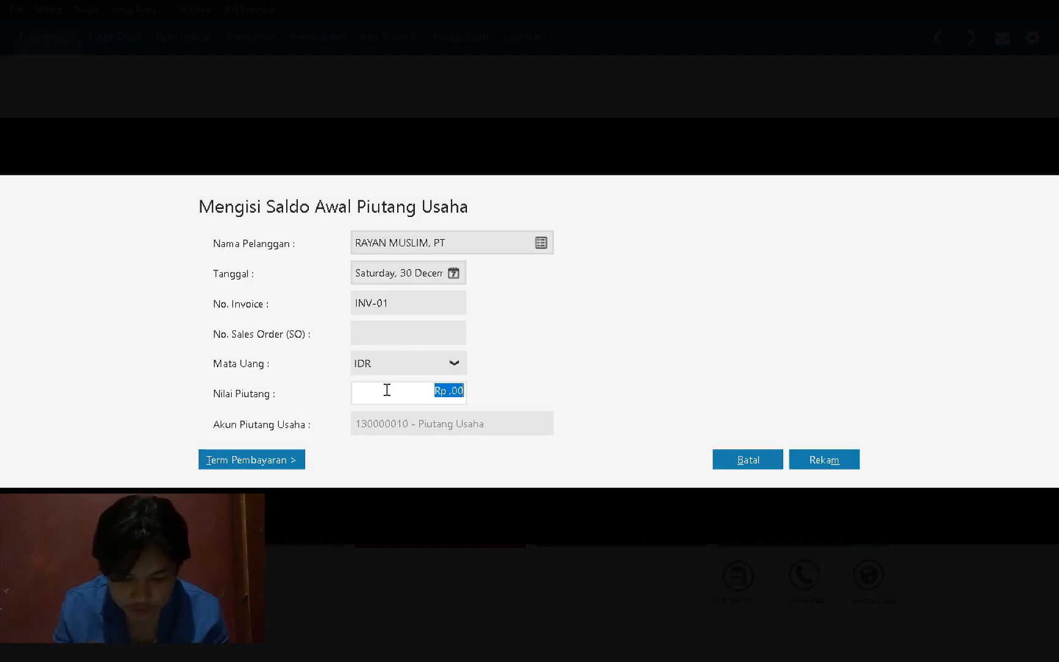
pyautogui.write('100000')
pyautogui.hotkey('alt', 'Tab')
pyautogui.hotkey('alt', 'Tab')
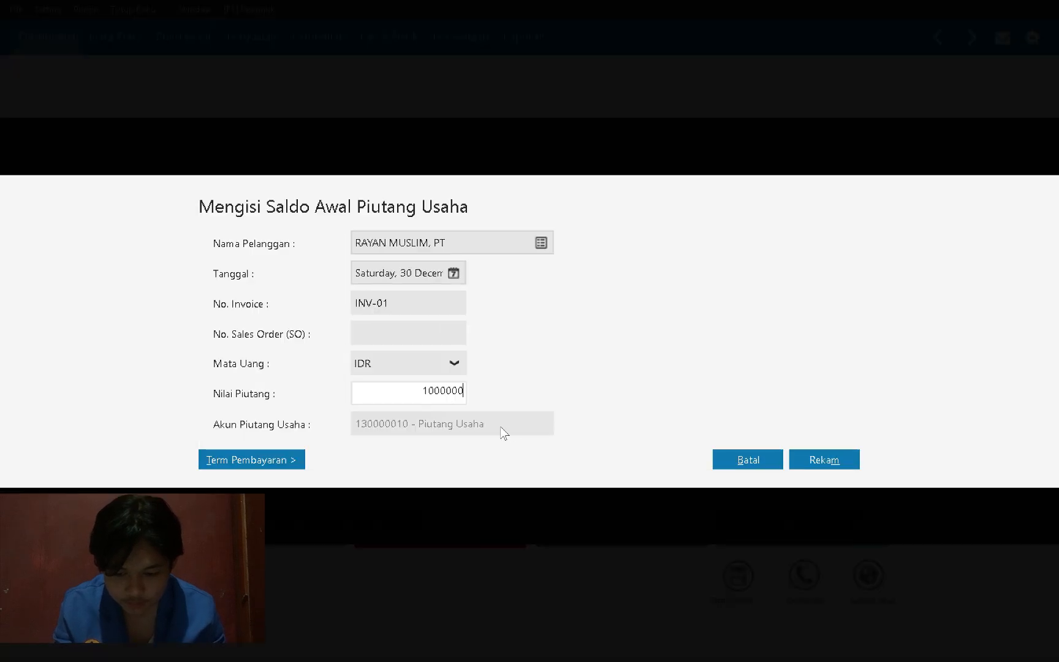
# Step: Set the receivable's payment terms to 10 discount days, 30 days until due and a 2% early discount
pyautogui.click(239, 457)
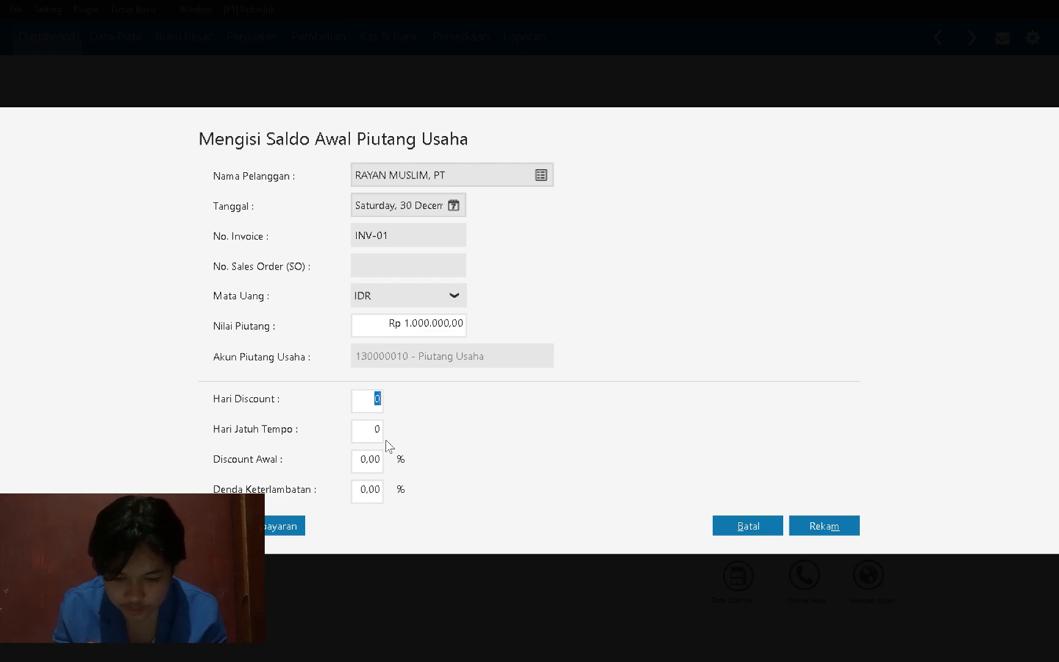
pyautogui.write('10')
pyautogui.press('Tab')
pyautogui.write('30')
pyautogui.press('Tab')
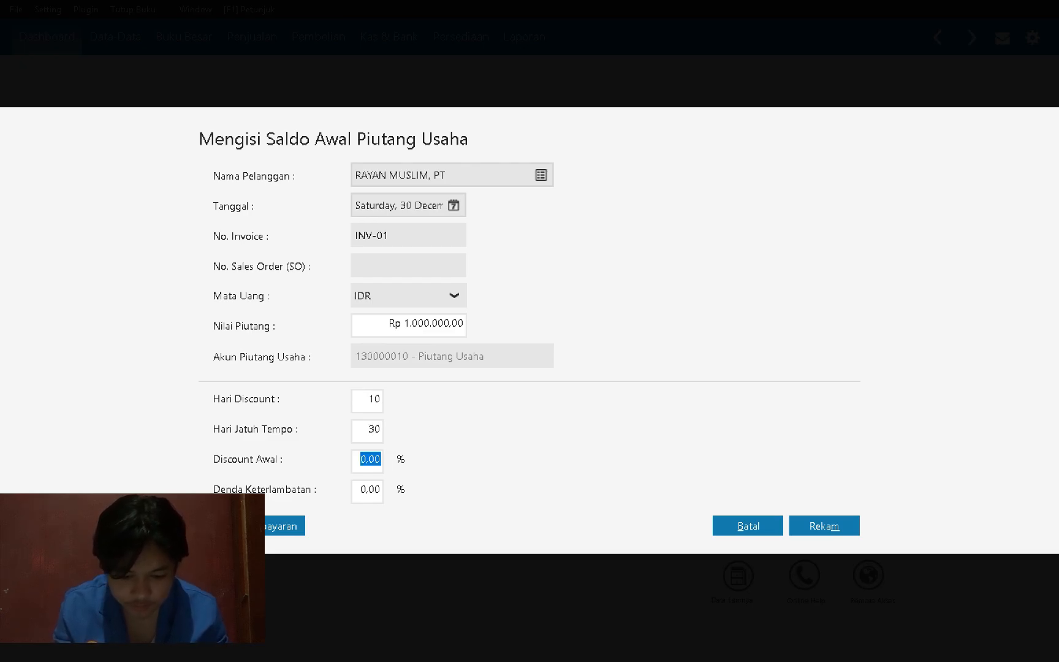
pyautogui.write('2')
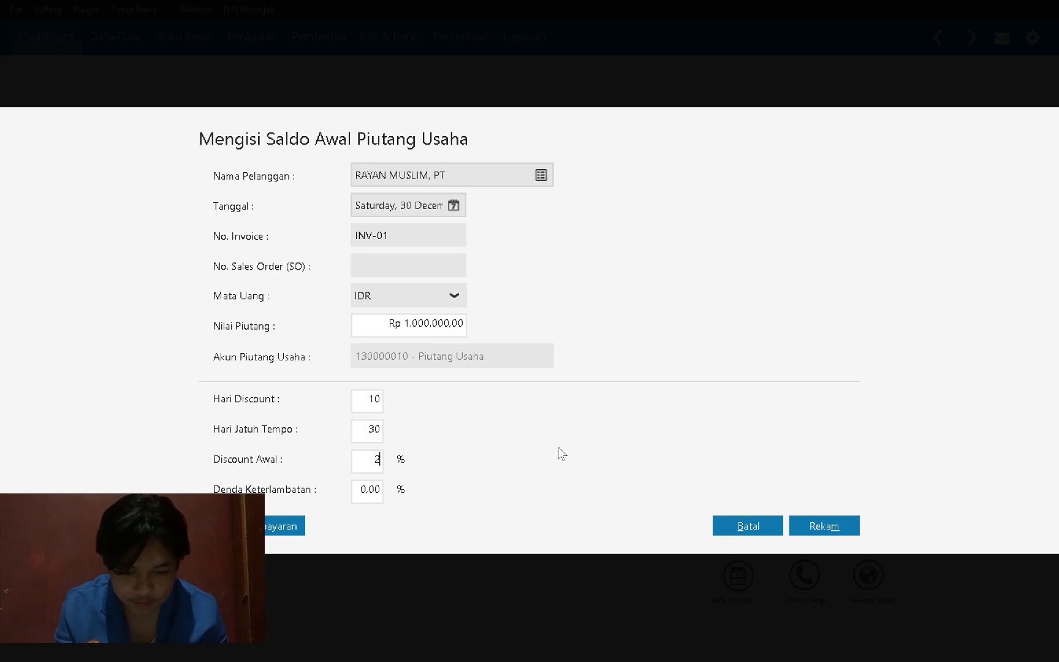
# Step: Record the INV-01 receivable and look up the next Saldo Awal Piutang entry in the module PDF
pyautogui.click(835, 527)
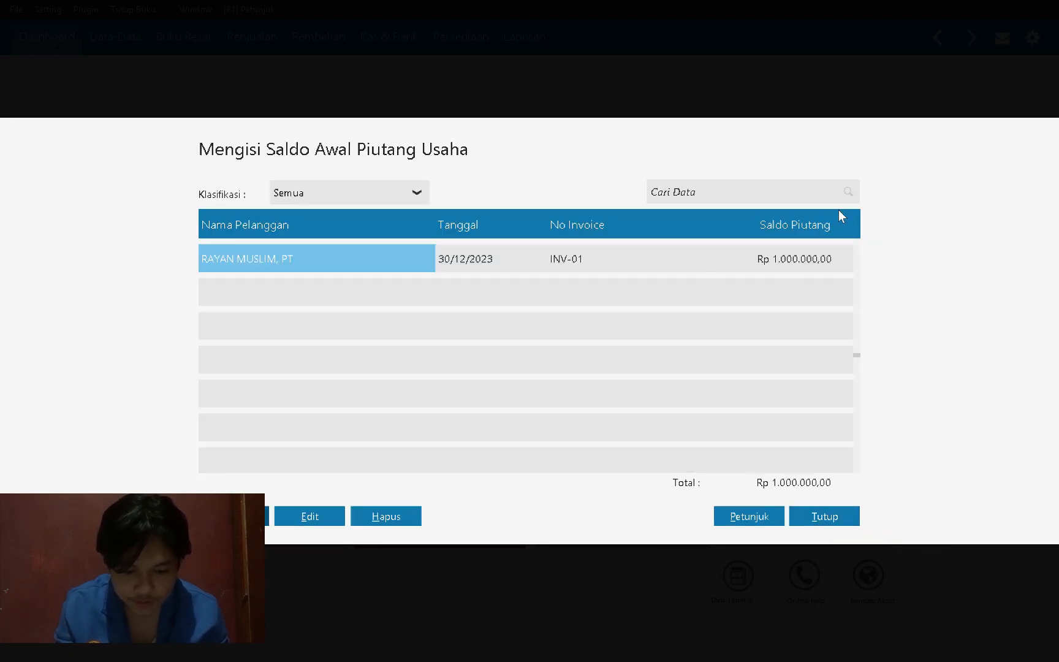
pyautogui.hotkey('alt', 'Tab')
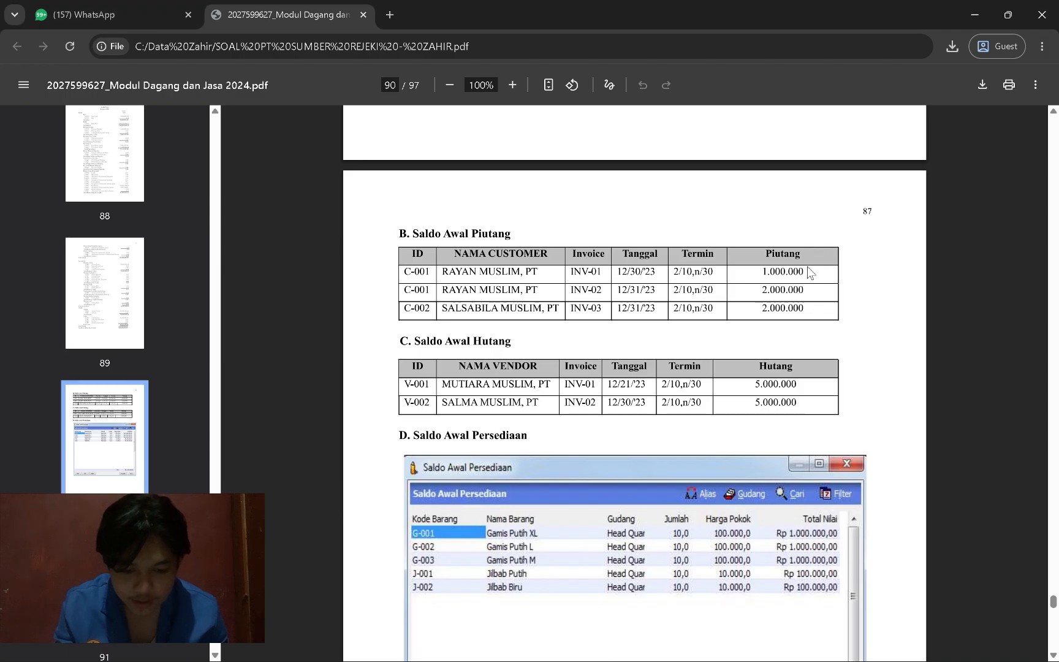
pyautogui.hotkey('alt', 'Tab')
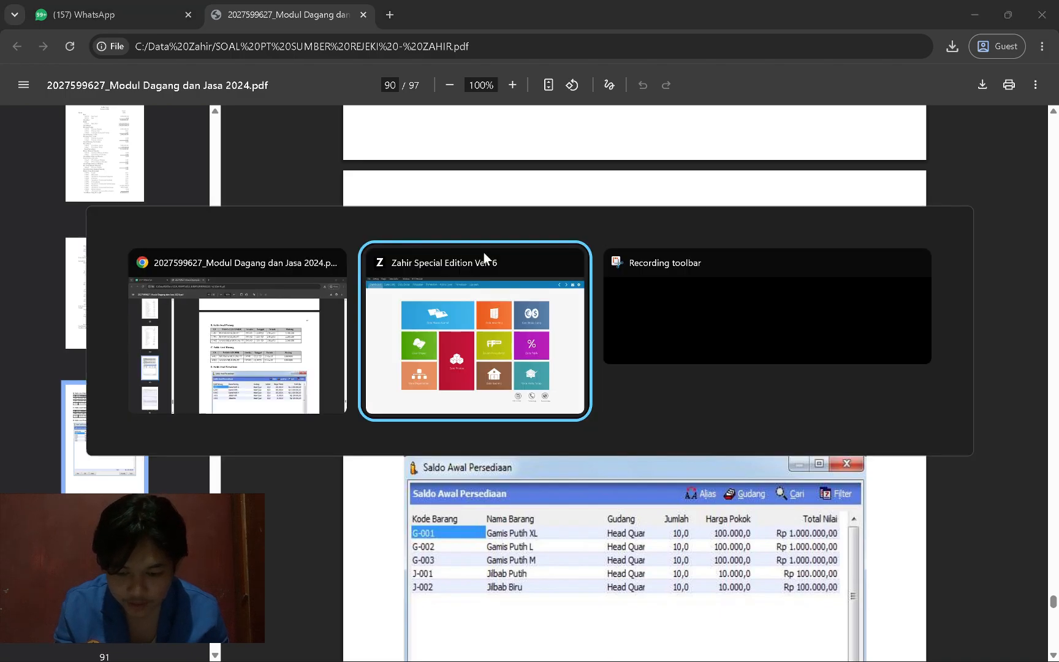
pyautogui.hotkey('alt', 'Tab')
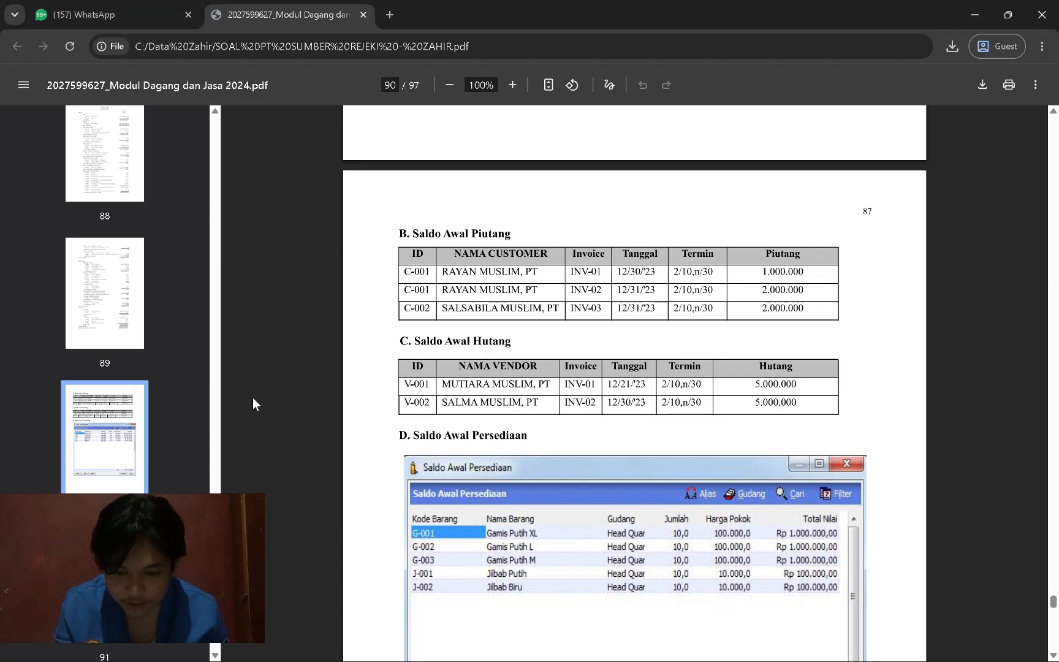
pyautogui.hotkey('alt', 'Tab')
# Step: Add a new receivable opening balance with RAYAN MUSLIM, PT as its customer
pyautogui.click(233, 516)
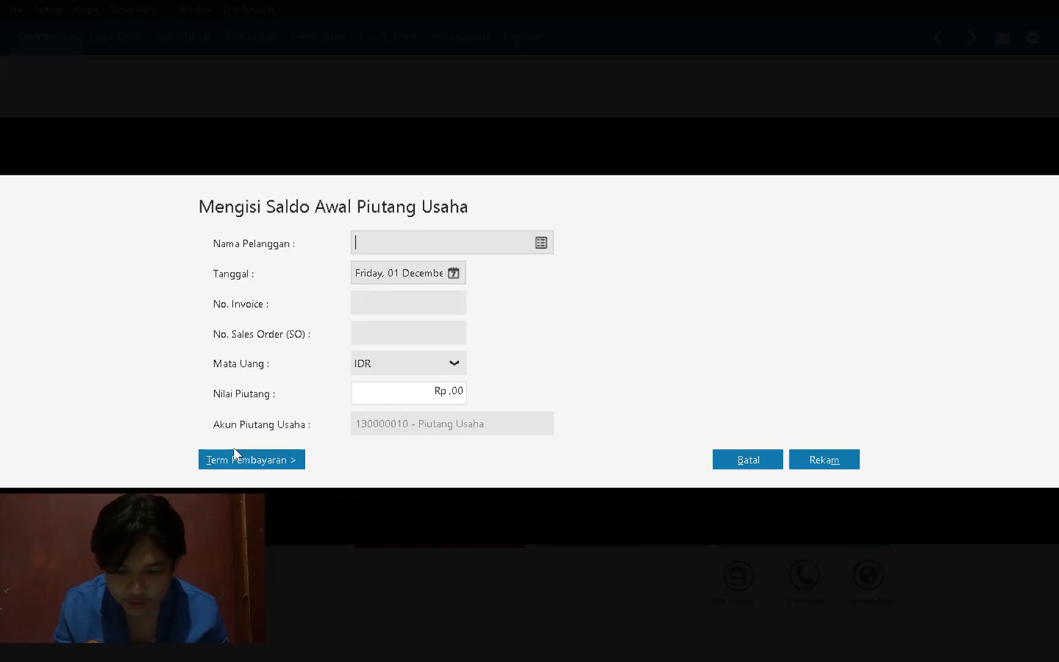
pyautogui.click(543, 242)
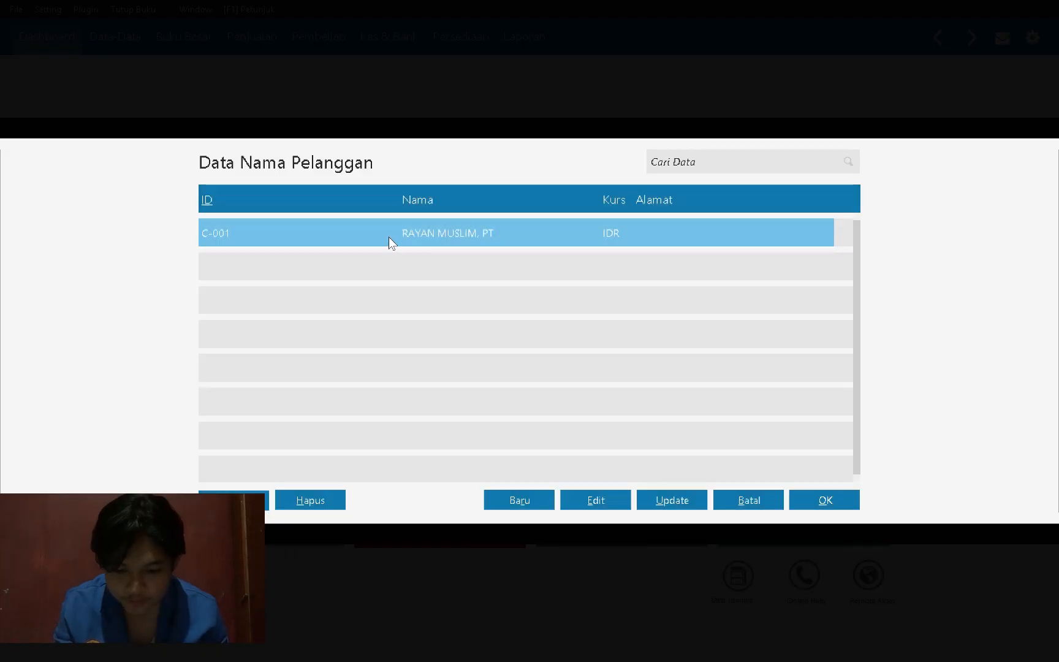
pyautogui.doubleClick(389, 237)
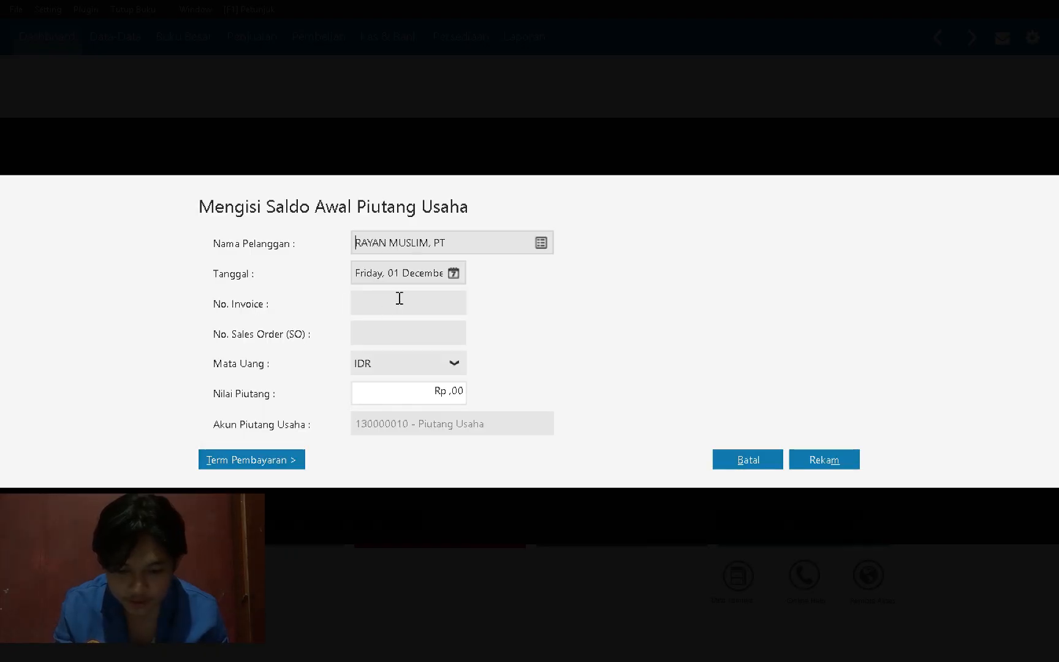
# Step: Date the new receivable 31 December 2023, checking the module PDF, and set its invoice number to INV-02
pyautogui.click(442, 274)
pyautogui.hotkey('alt', 'Tab')
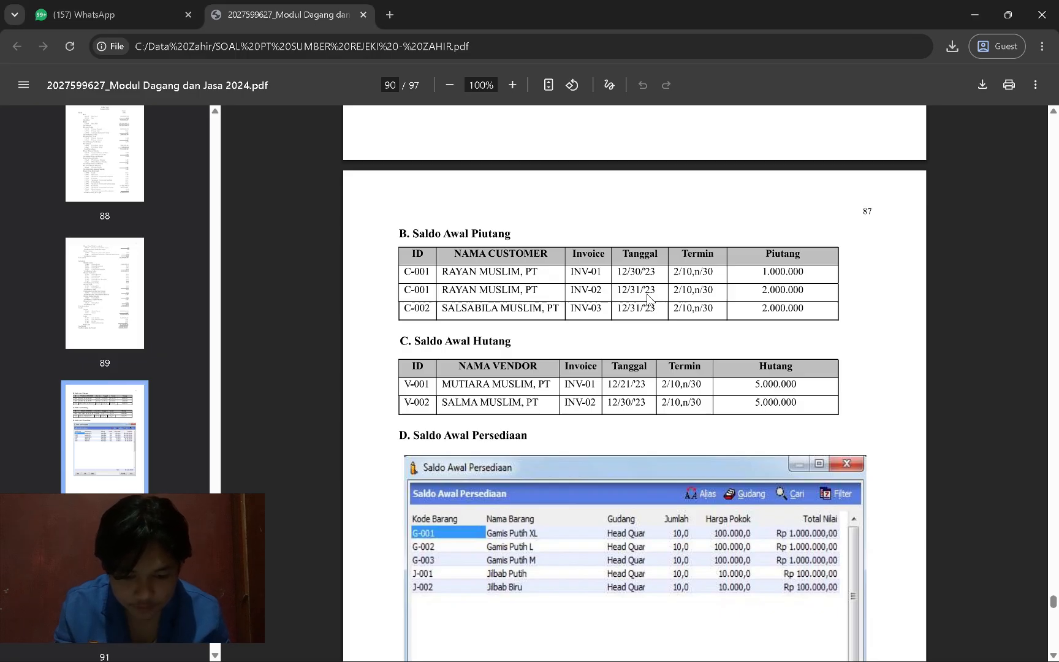
pyautogui.hotkey('alt', 'Tab')
pyautogui.click(674, 410)
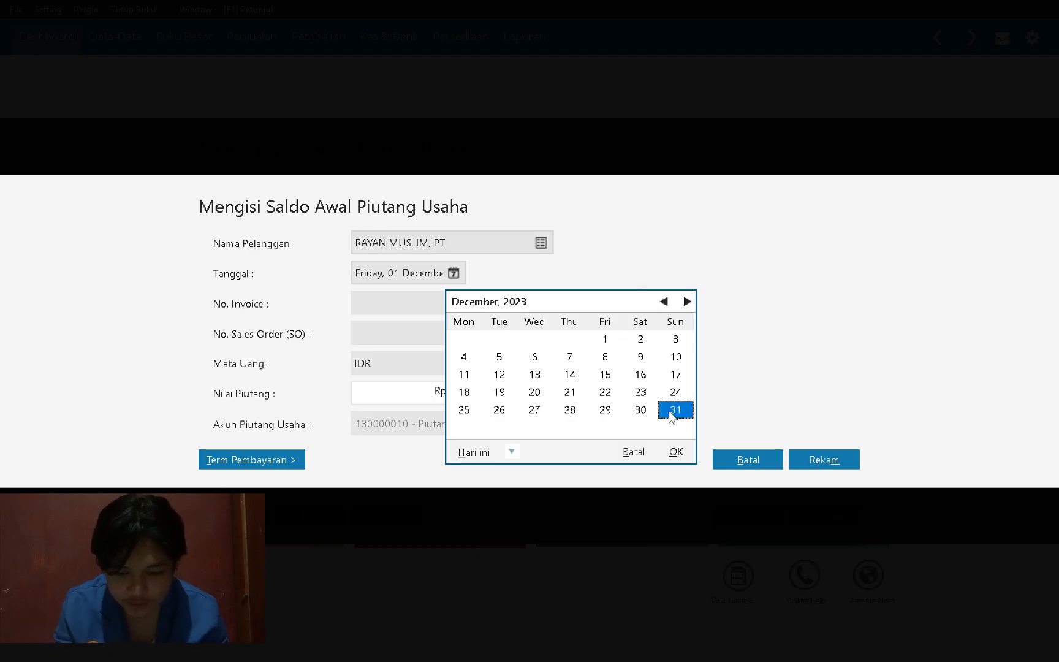
pyautogui.click(356, 303)
pyautogui.write('INV-02')
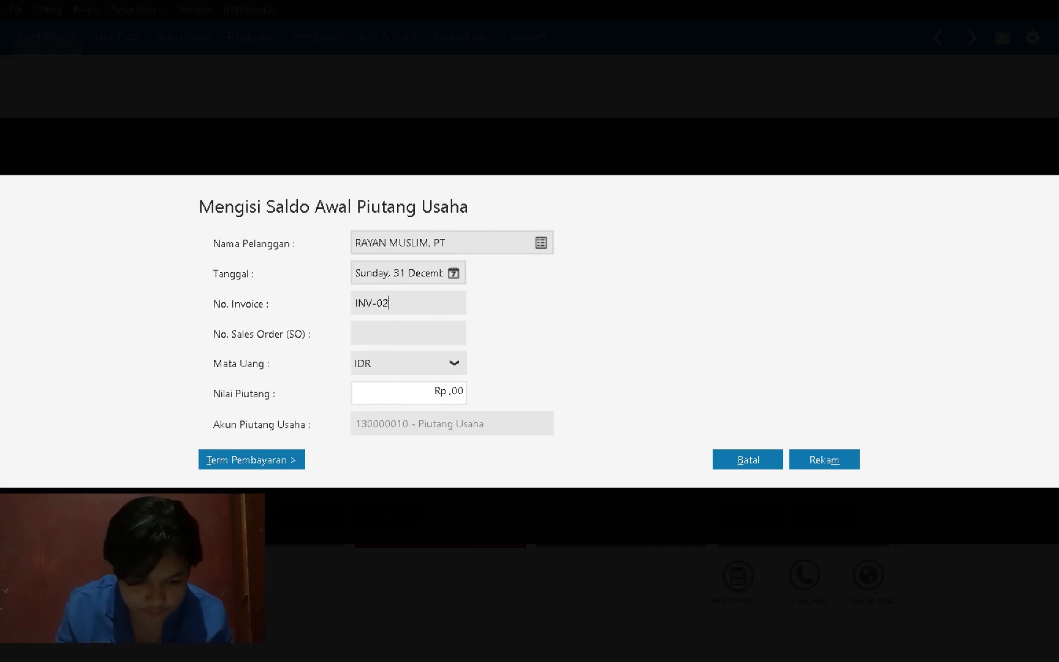
# Step: Set the INV-02 receivable's Nilai Piutang to 2.000.000, checking the amount against the module PDF
pyautogui.hotkey('alt', 'Tab')
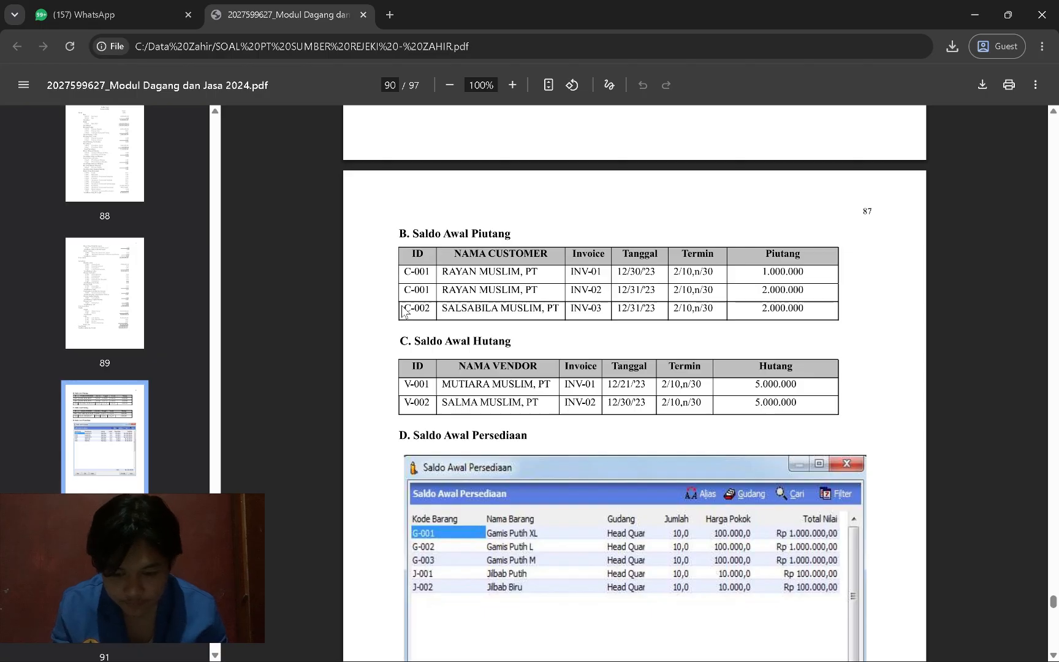
pyautogui.hotkey('alt', 'Tab')
pyautogui.click(407, 398)
pyautogui.hotkey('alt', 'Tab')
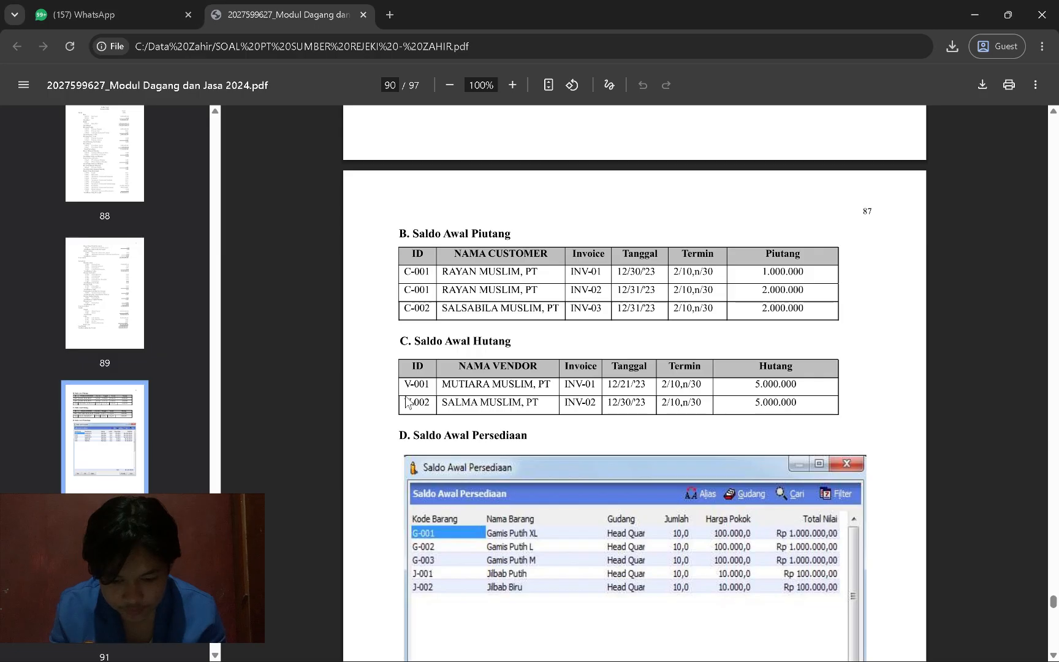
pyautogui.hotkey('alt', 'Tab')
pyautogui.write('2.000.00')
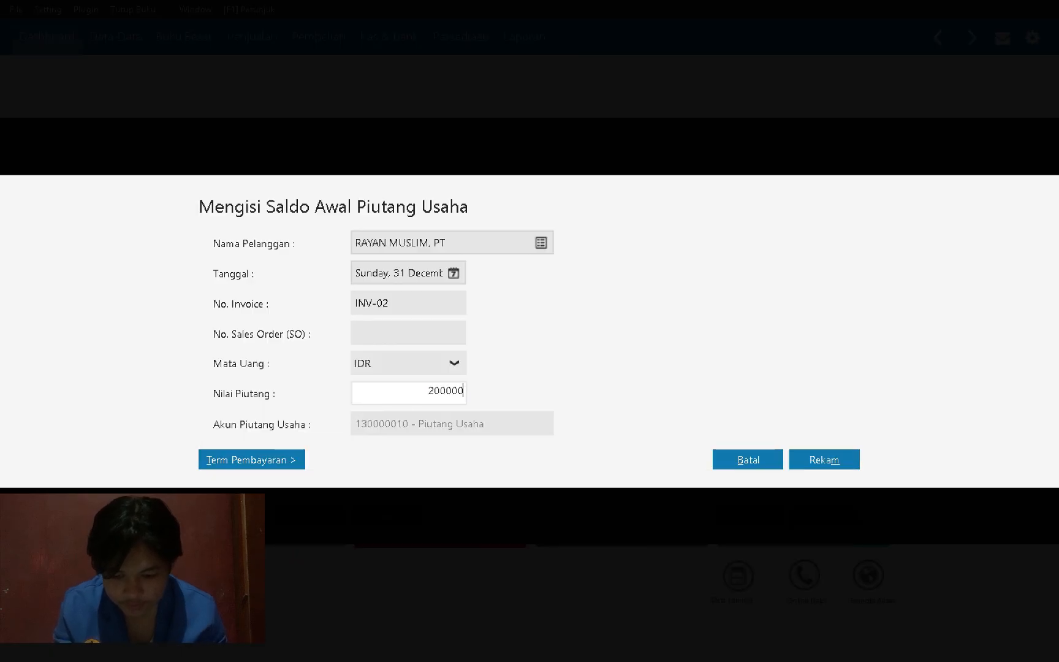
pyautogui.write('0')
# Step: Set the INV-02 payment terms to 10 discount days, 30 days until due and a 2% early discount, and record the receivable
pyautogui.click(240, 462)
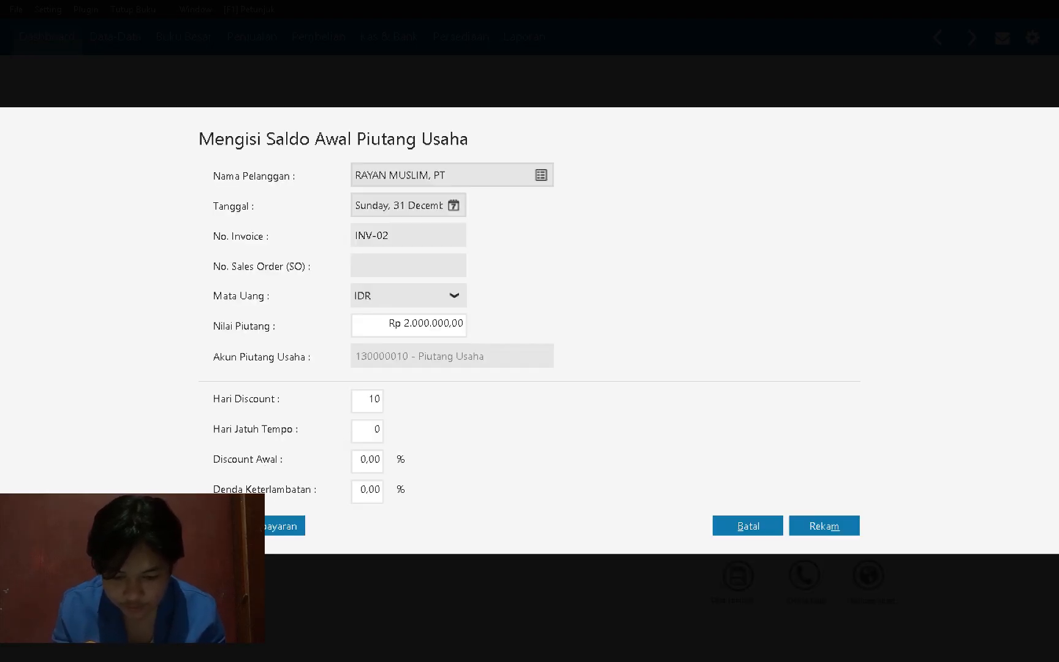
pyautogui.write('30')
pyautogui.press('Tab')
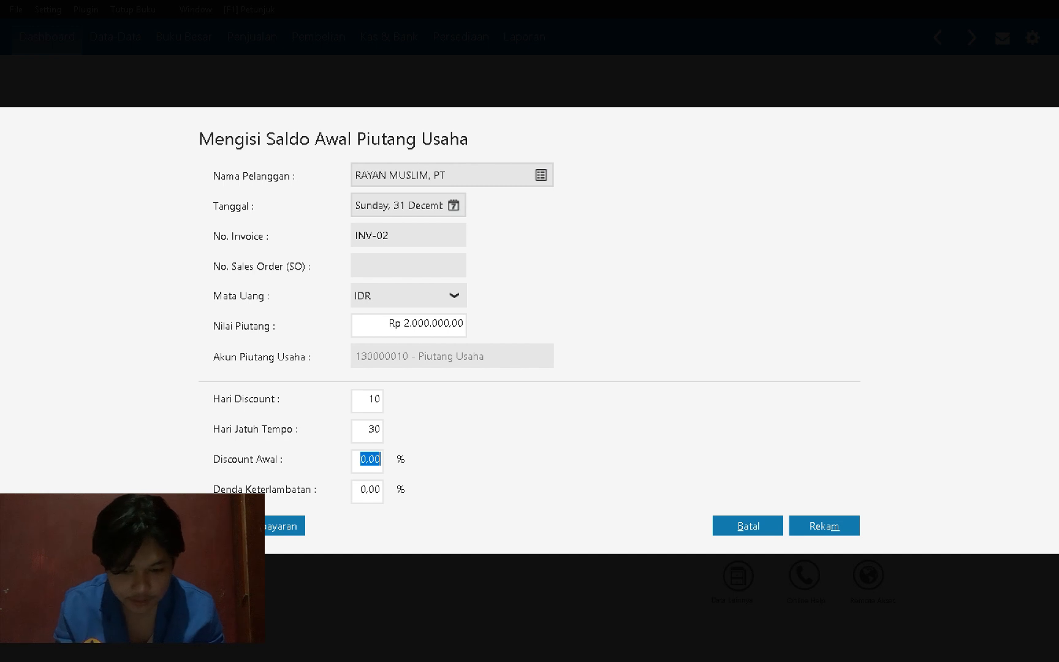
pyautogui.write('2')
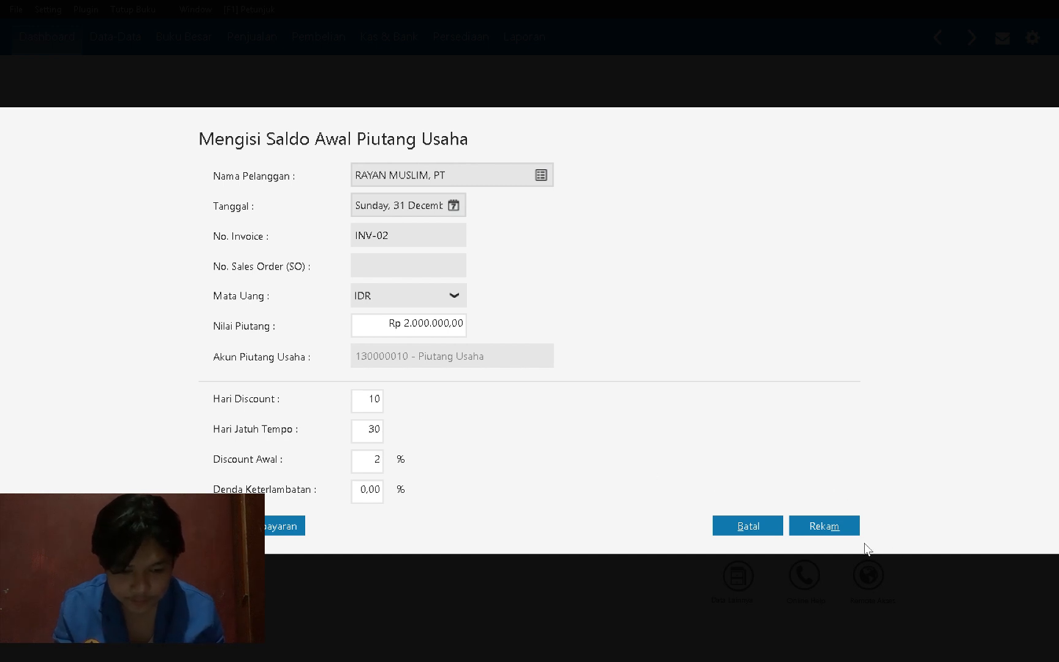
pyautogui.click(845, 529)
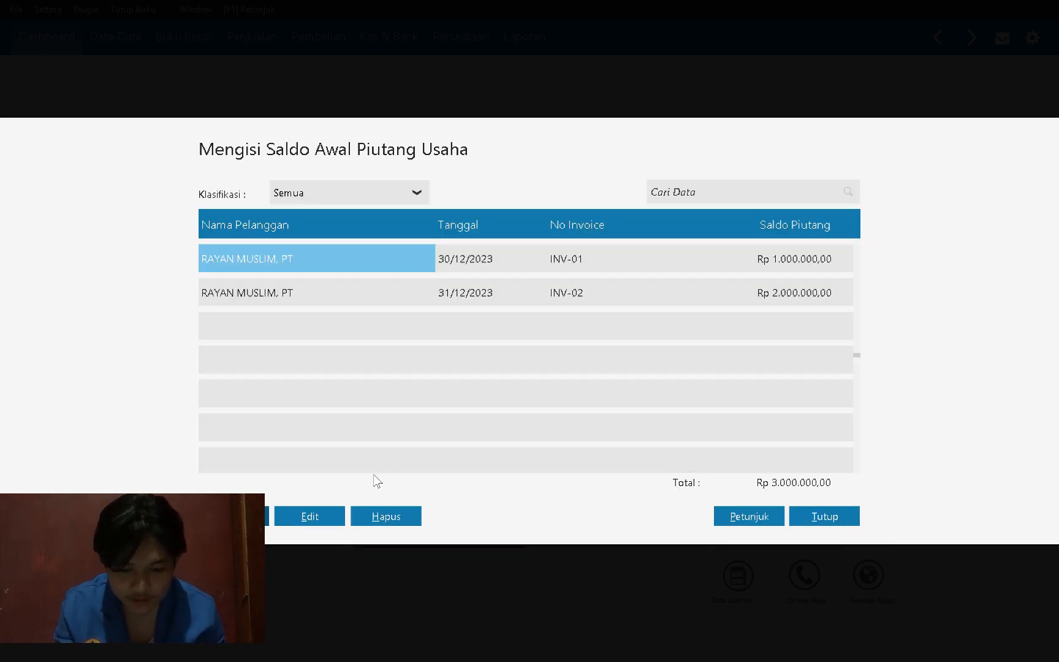
# Step: Check the third Saldo Awal Piutang row in the module PDF, and start another receivable with its customer list open
pyautogui.hotkey('alt', 'Tab')
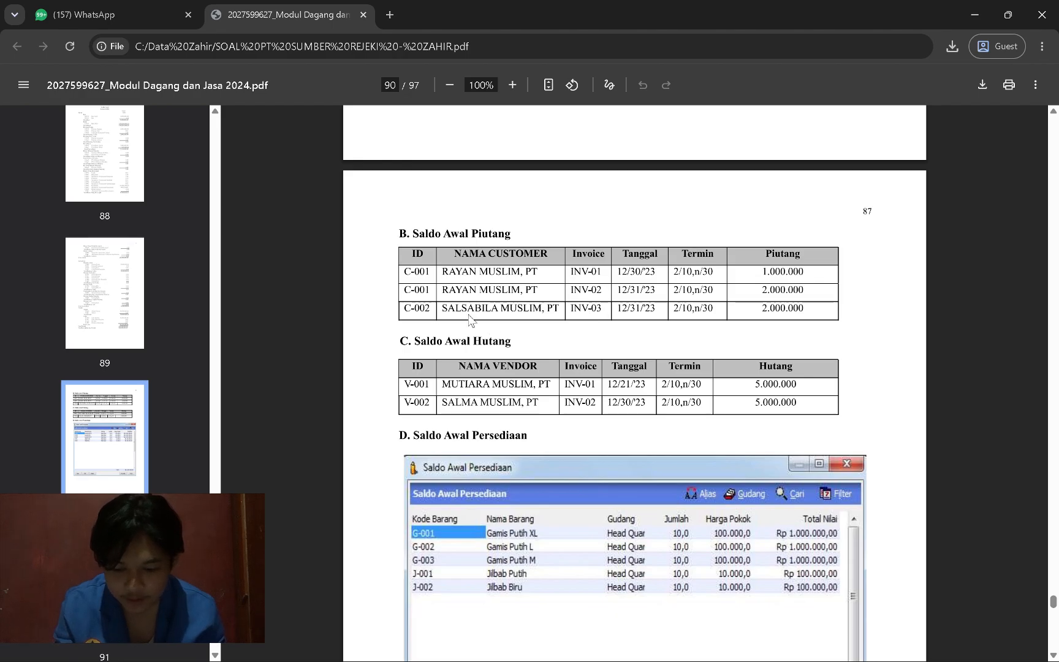
pyautogui.hotkey('alt', 'Tab')
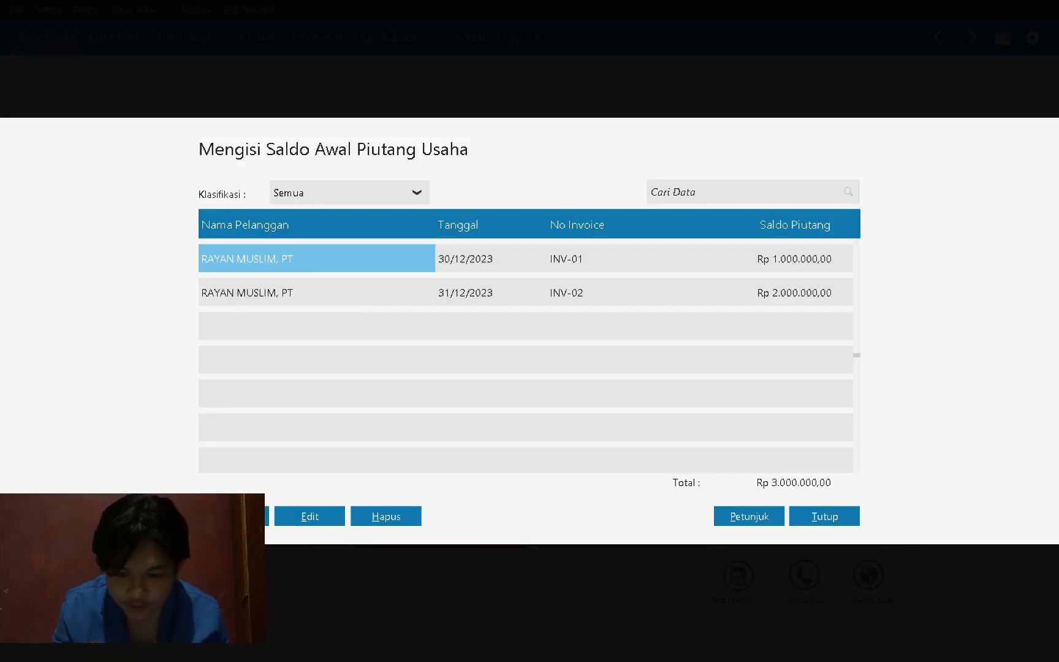
pyautogui.click(239, 516)
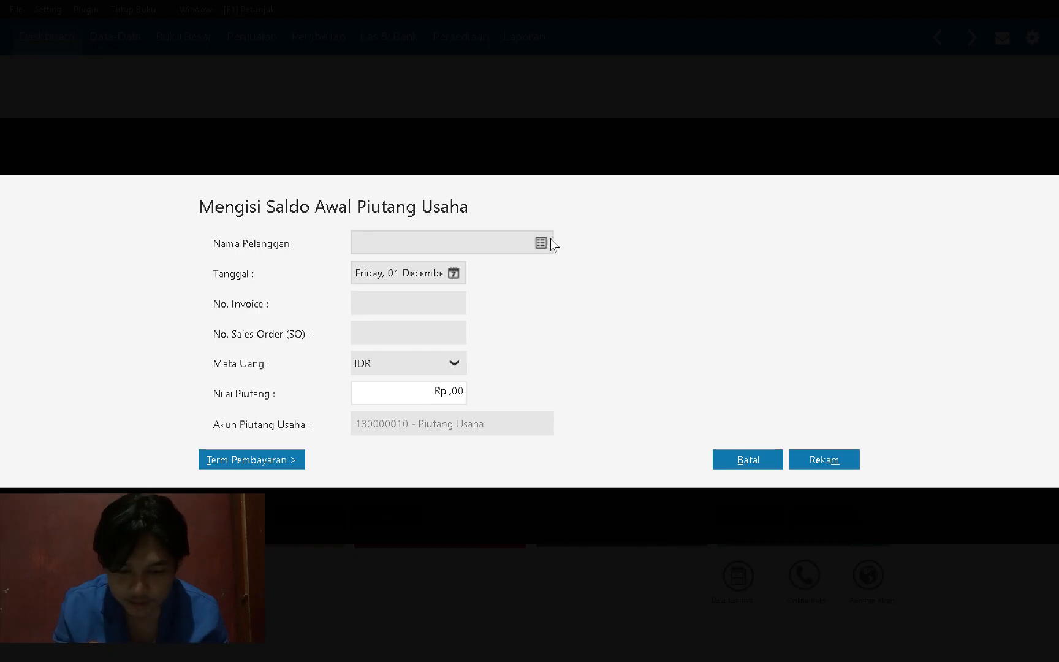
pyautogui.click(541, 245)
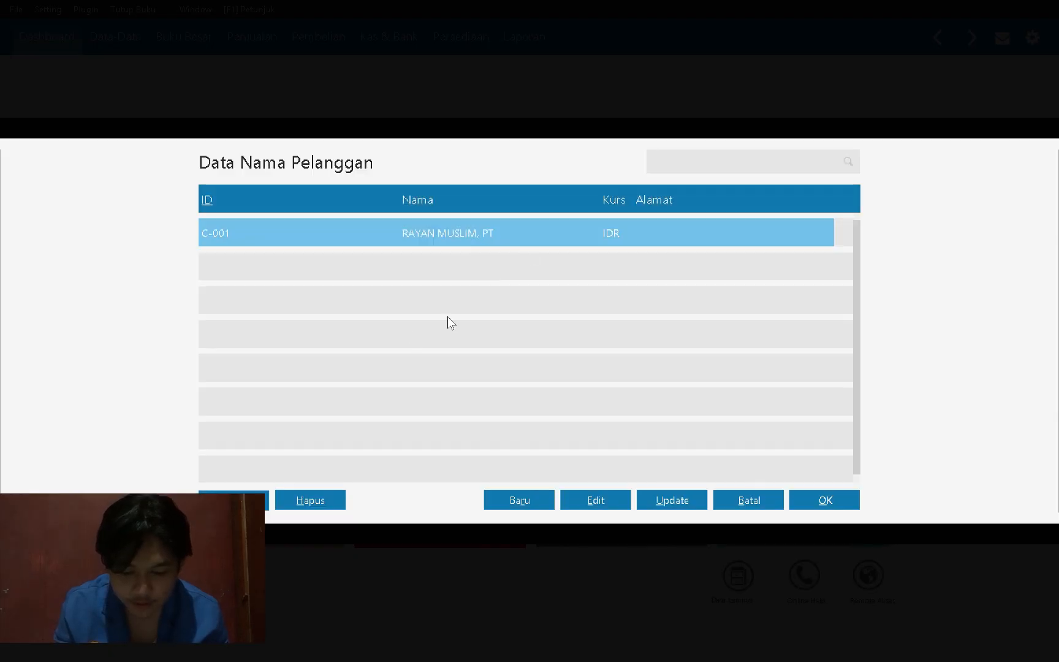
# Step: Create the customer SALSABILLA MUSLIM, PT with the customer ID from the module PDF, and choose it for the receivable
pyautogui.click(517, 495)
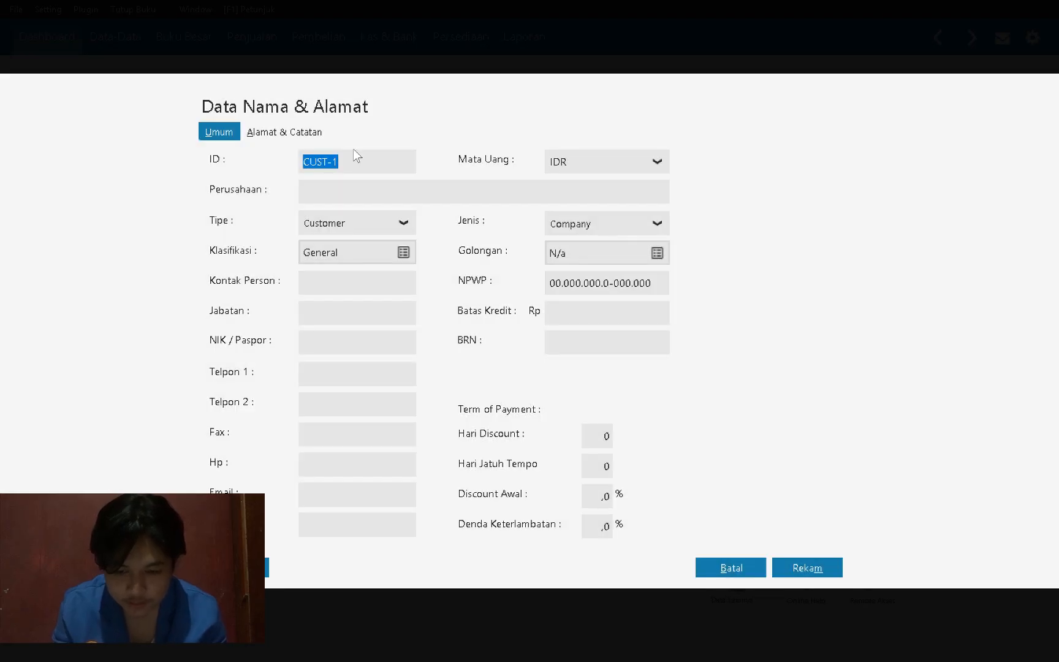
pyautogui.write('C-002')
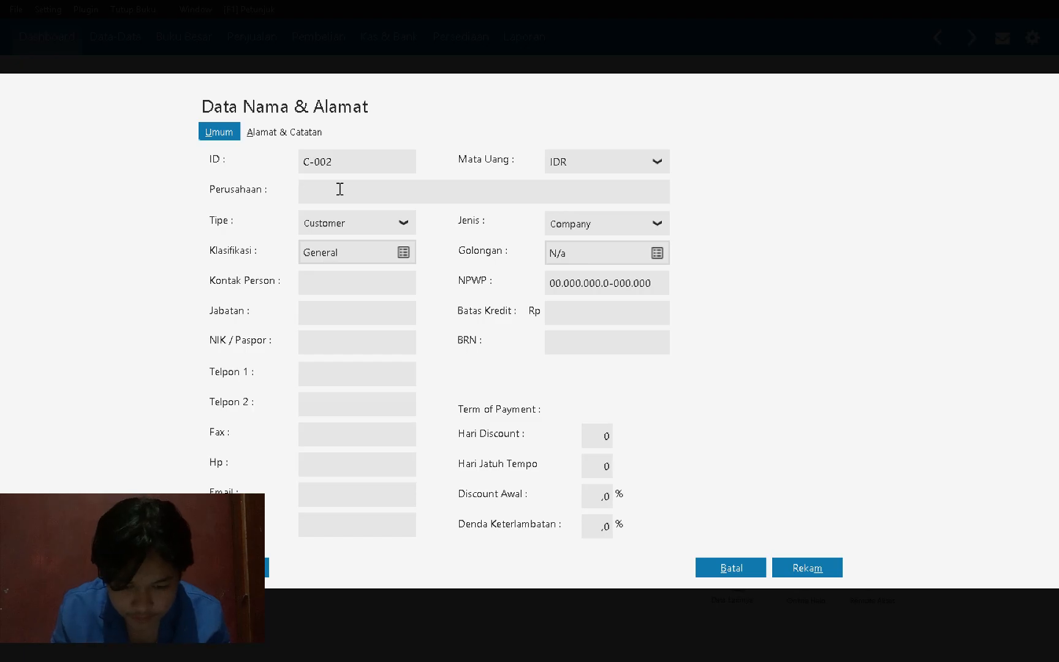
pyautogui.hotkey('alt', 'Tab')
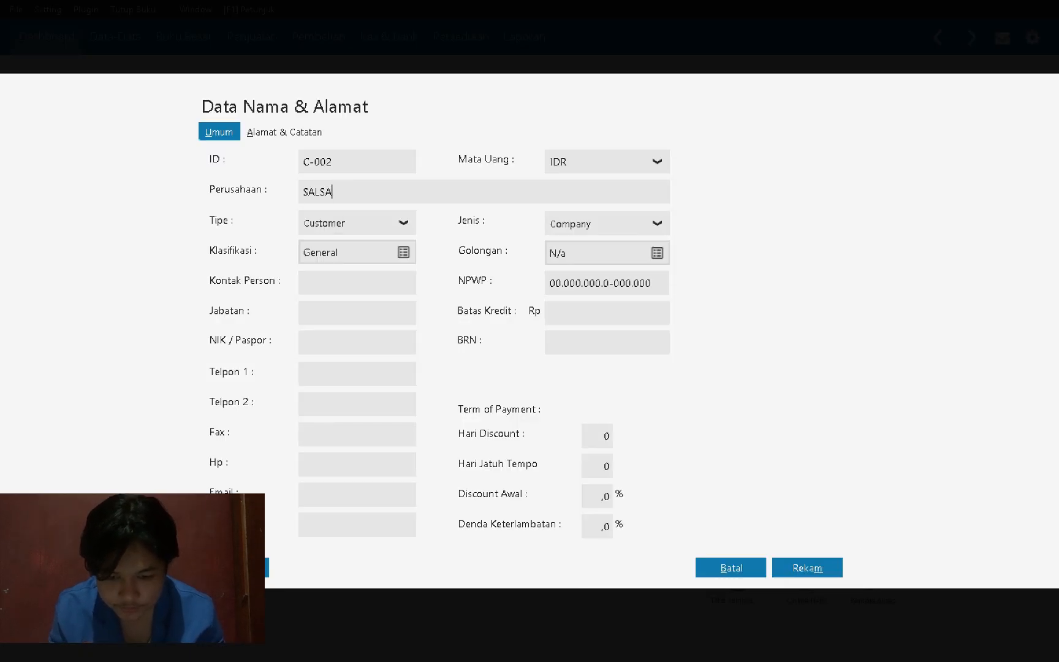
pyautogui.write('B')
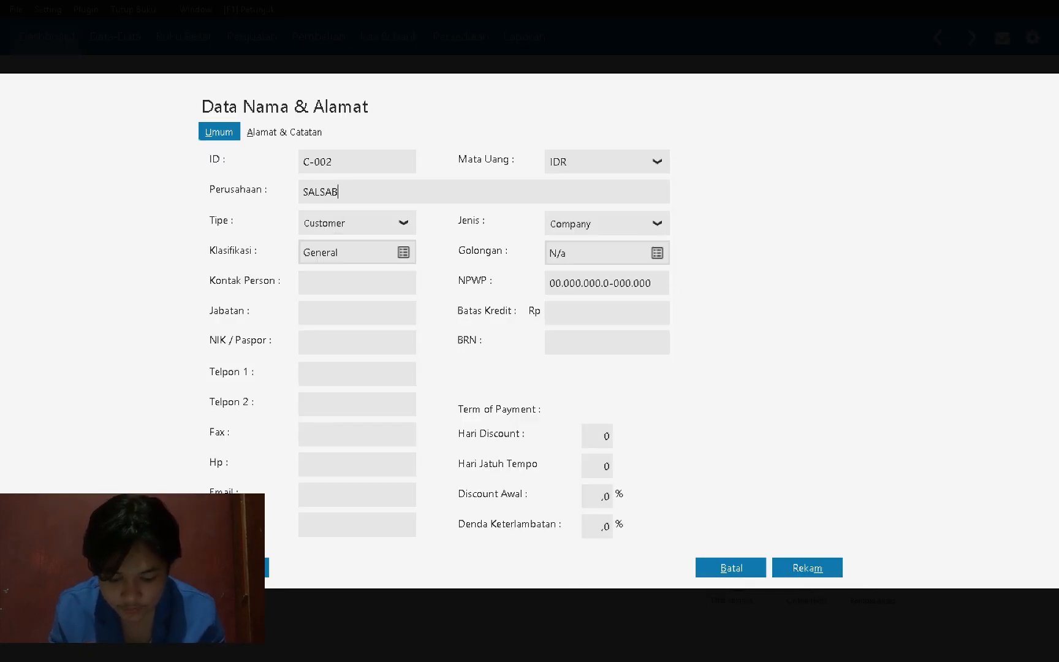
pyautogui.write('ILLA MUSLIM, PT')
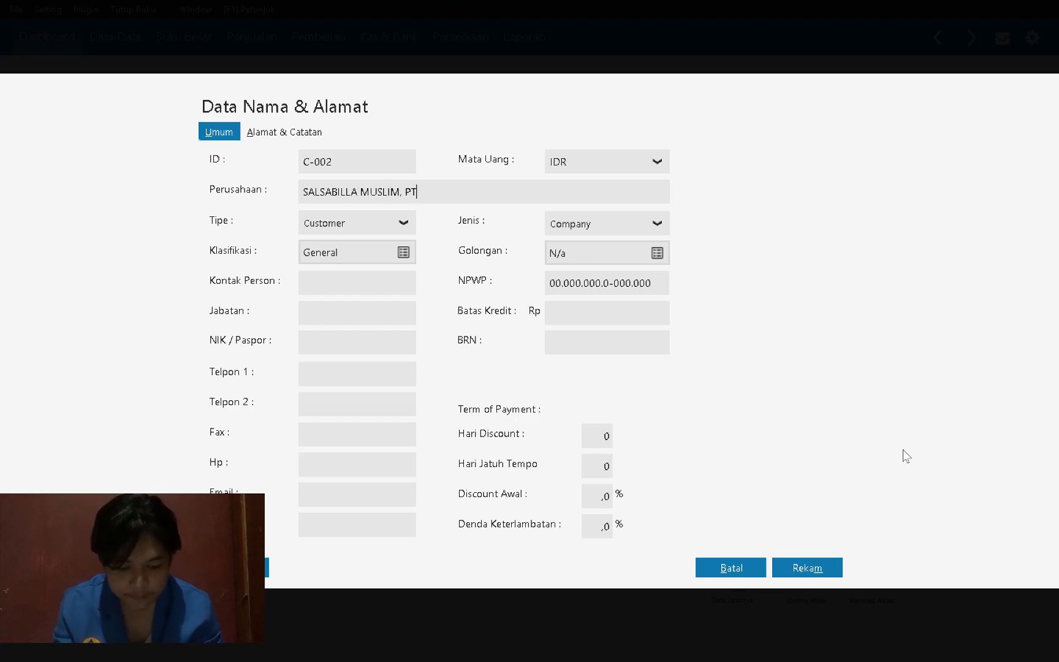
pyautogui.click(808, 574)
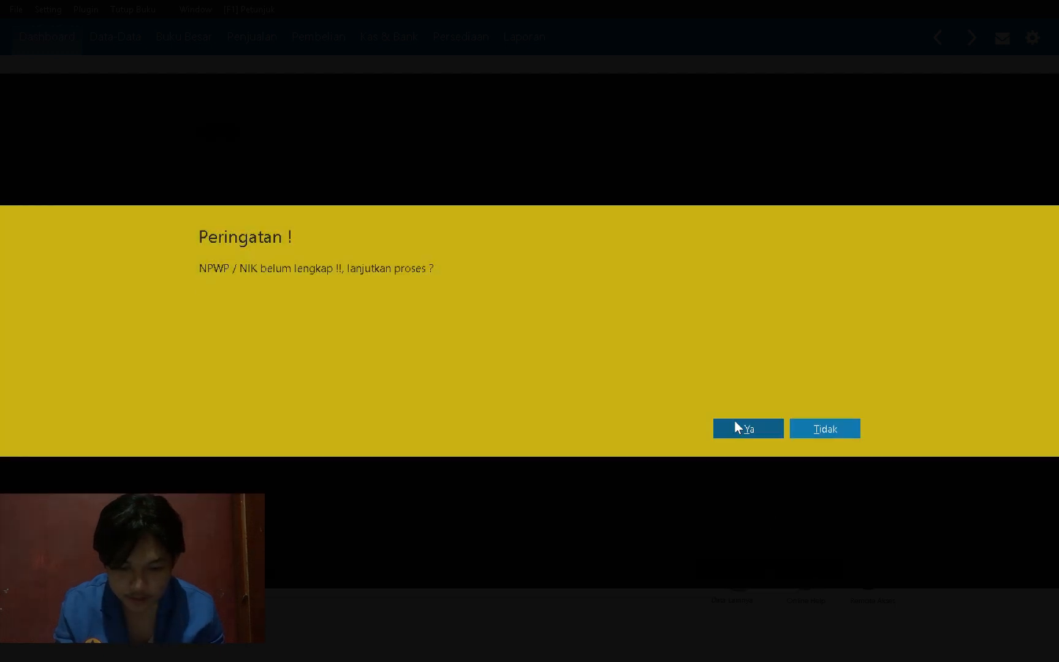
pyautogui.click(738, 429)
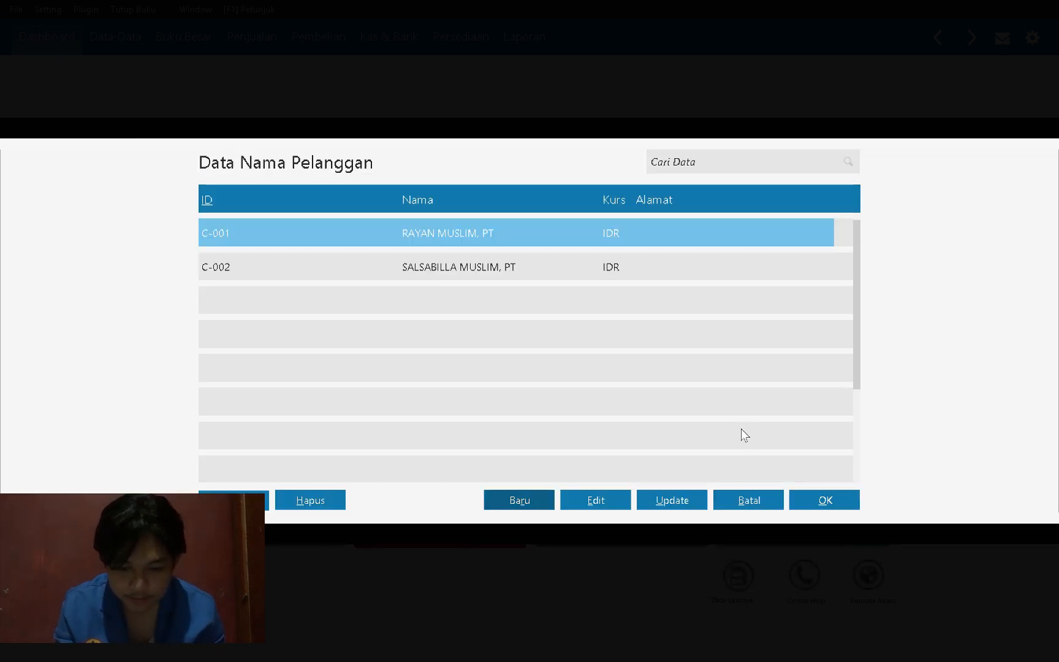
pyautogui.doubleClick(459, 270)
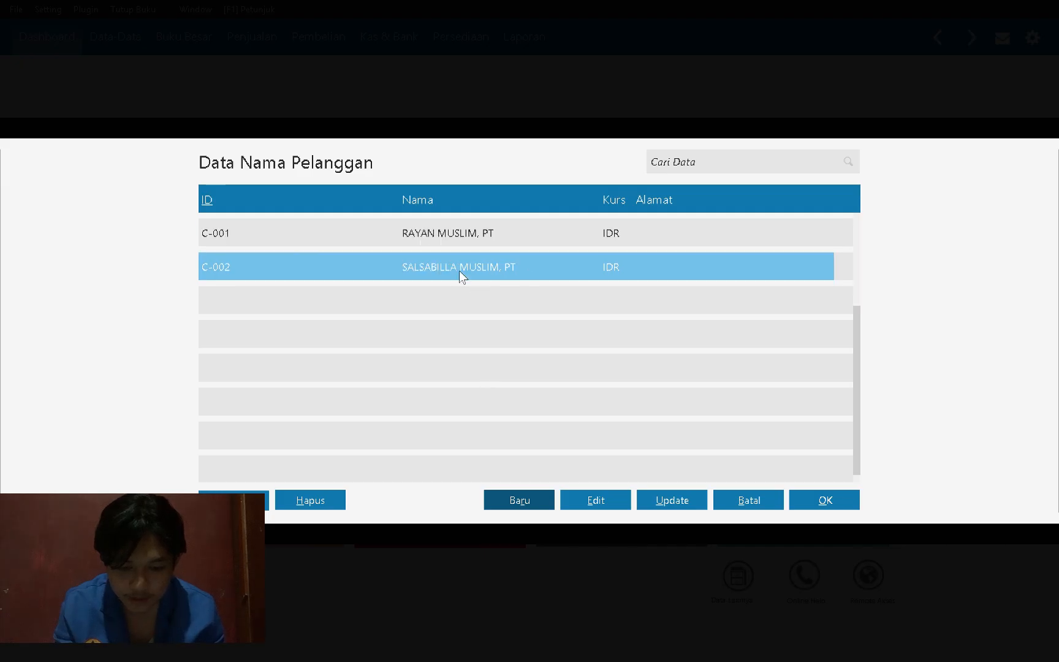
# Step: Date the SALSABILLA MUSLIM, PT receivable 31 December 2023 per the module PDF and set its invoice number to INV-03
pyautogui.click(456, 272)
pyautogui.hotkey('alt', 'Tab')
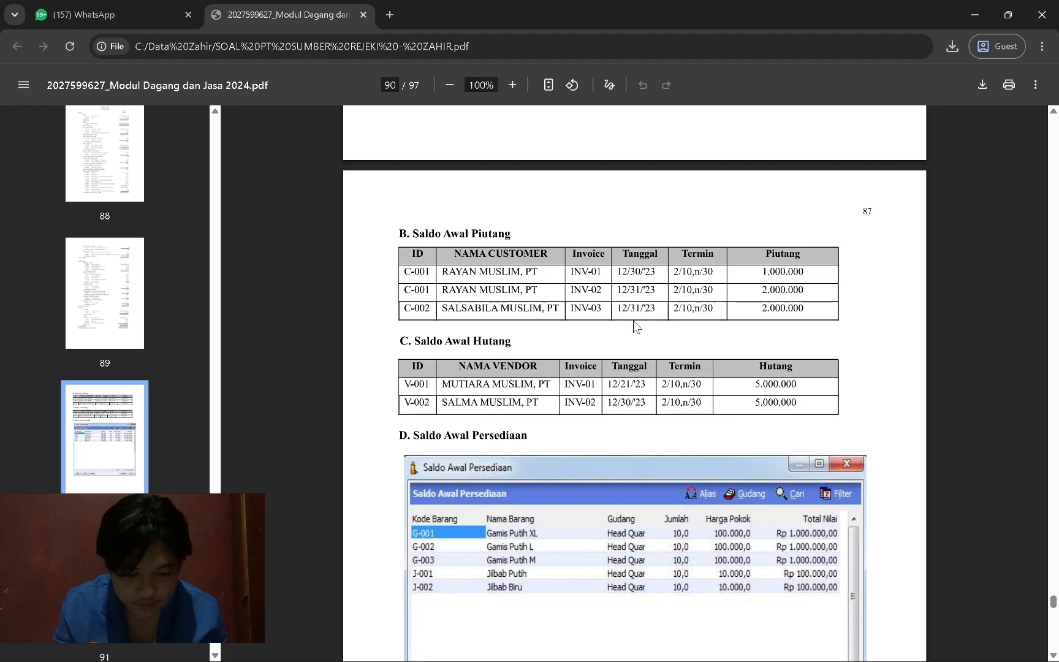
pyautogui.hotkey('alt', 'Tab')
pyautogui.doubleClick(675, 416)
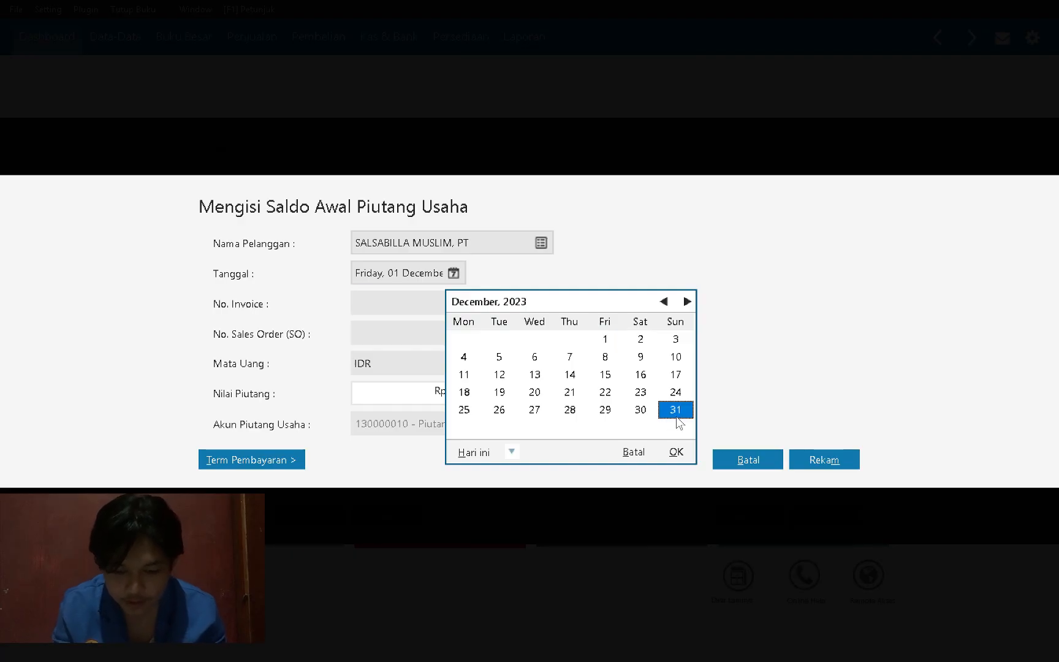
pyautogui.write('INV-03')
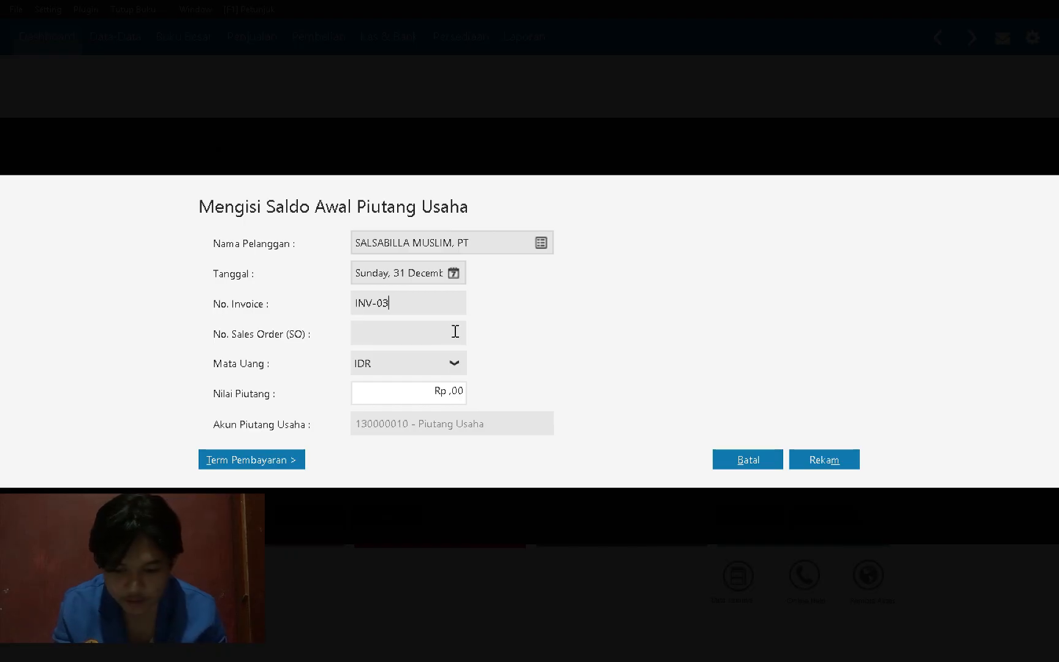
# Step: Set the INV-03 receivable's Nilai Piutang to 2.000.000, checking the amount against the module PDF
pyautogui.hotkey('alt', 'Tab')
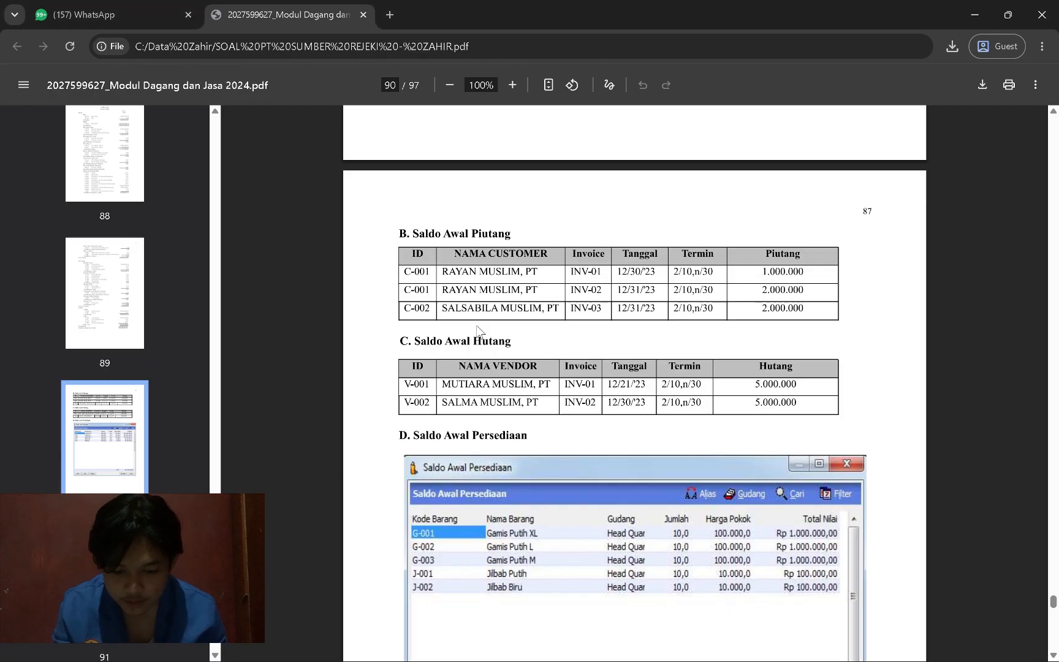
pyautogui.hotkey('alt', 'Tab')
pyautogui.click(393, 389)
pyautogui.hotkey('alt', 'Tab')
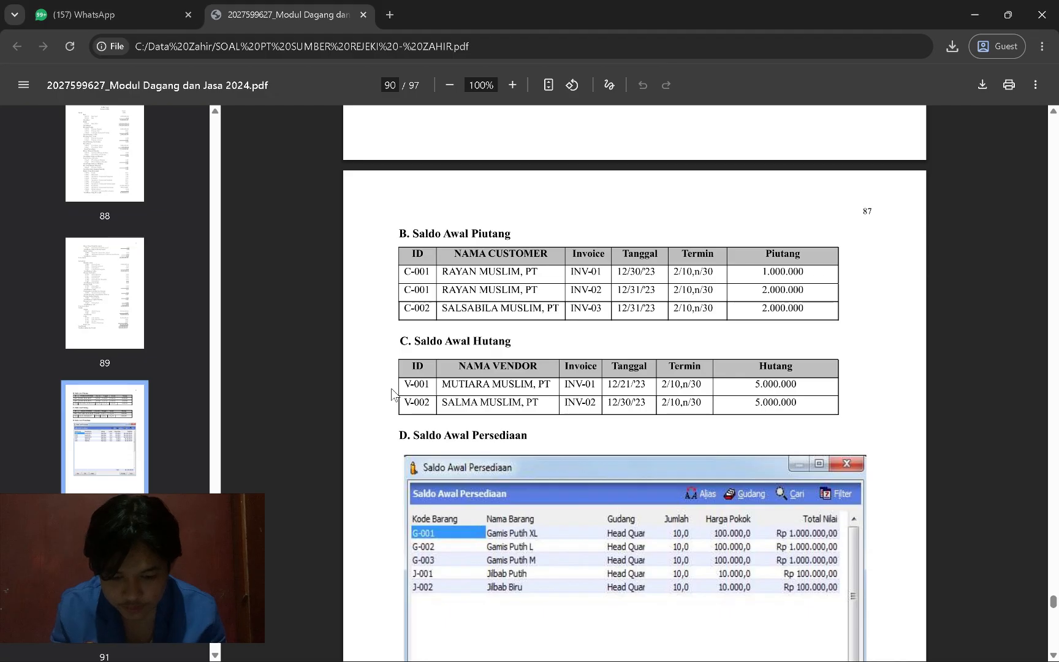
pyautogui.hotkey('alt', 'Tab')
pyautogui.write('2000000')
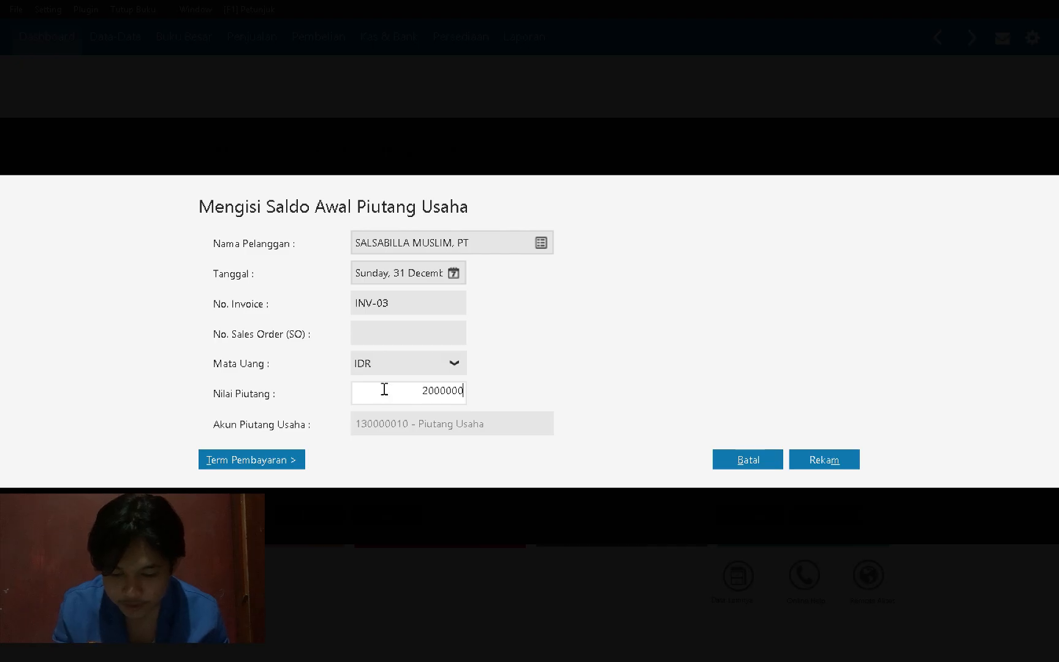
# Step: Set the INV-03 receivable's payment terms to 10 discount days, 30 due days and 2% early discount, and record it
pyautogui.click(252, 468)
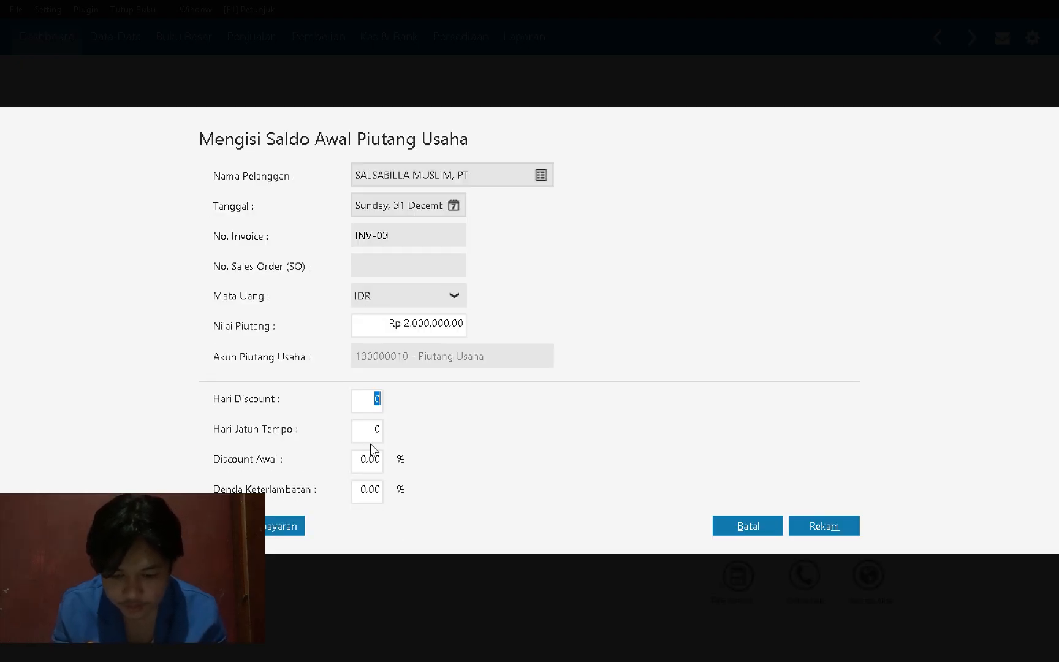
pyautogui.write('10')
pyautogui.press('Tab')
pyautogui.write('30')
pyautogui.press('Tab')
pyautogui.write('2')
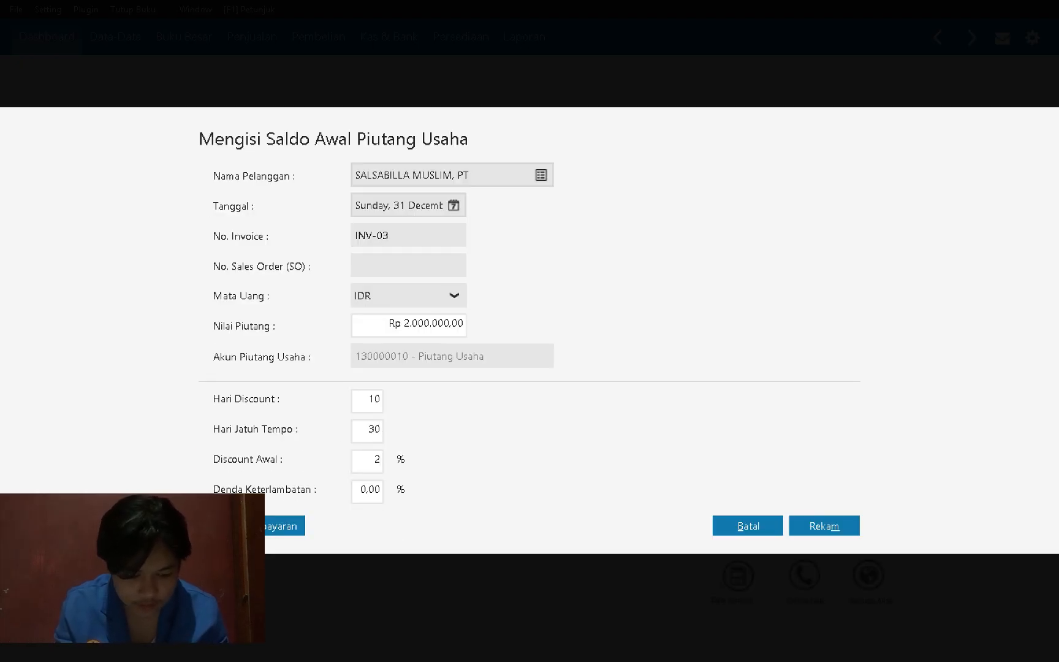
pyautogui.click(832, 527)
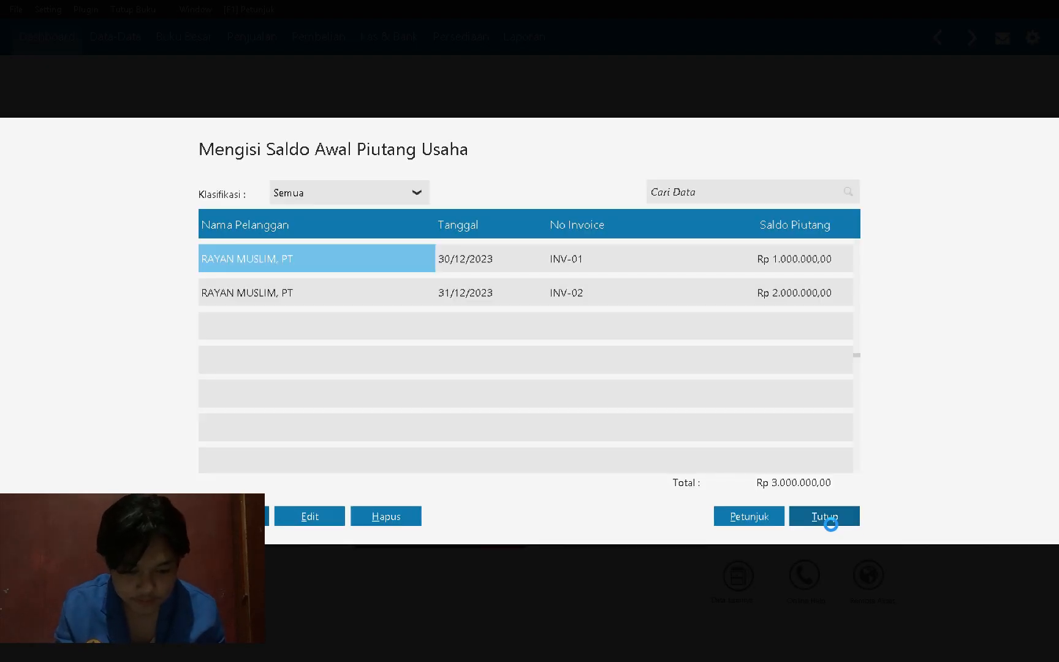
# Step: Check the Saldo Awal Piutang table in the module PDF, and close the receivables opening balance list
pyautogui.hotkey('alt', 'Tab')
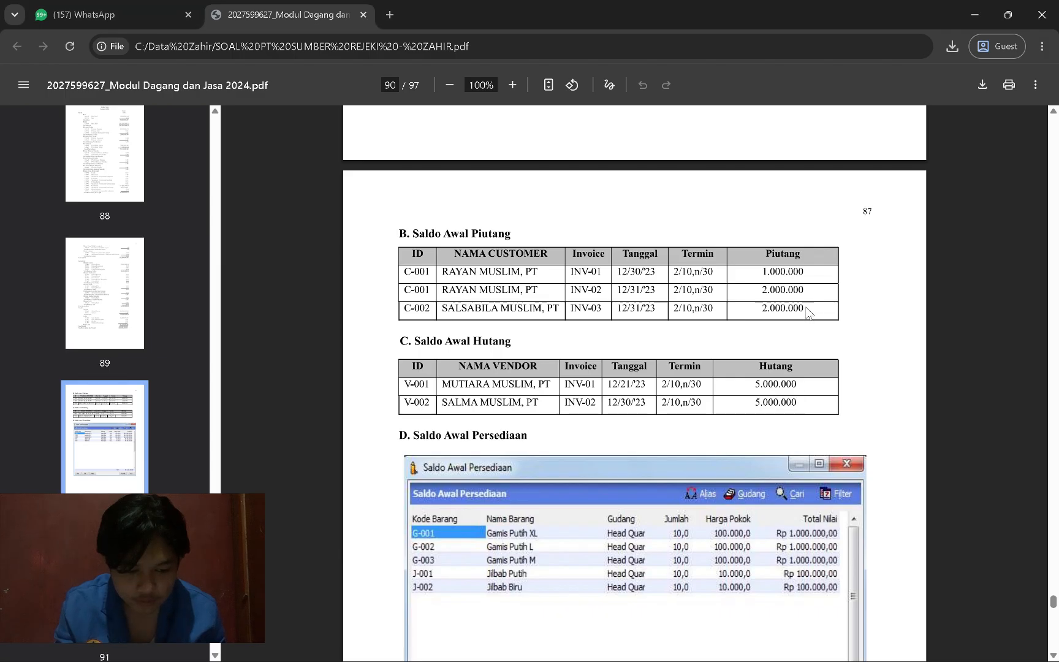
pyautogui.hotkey('alt', 'Tab')
pyautogui.hotkey('alt', 'Tab')
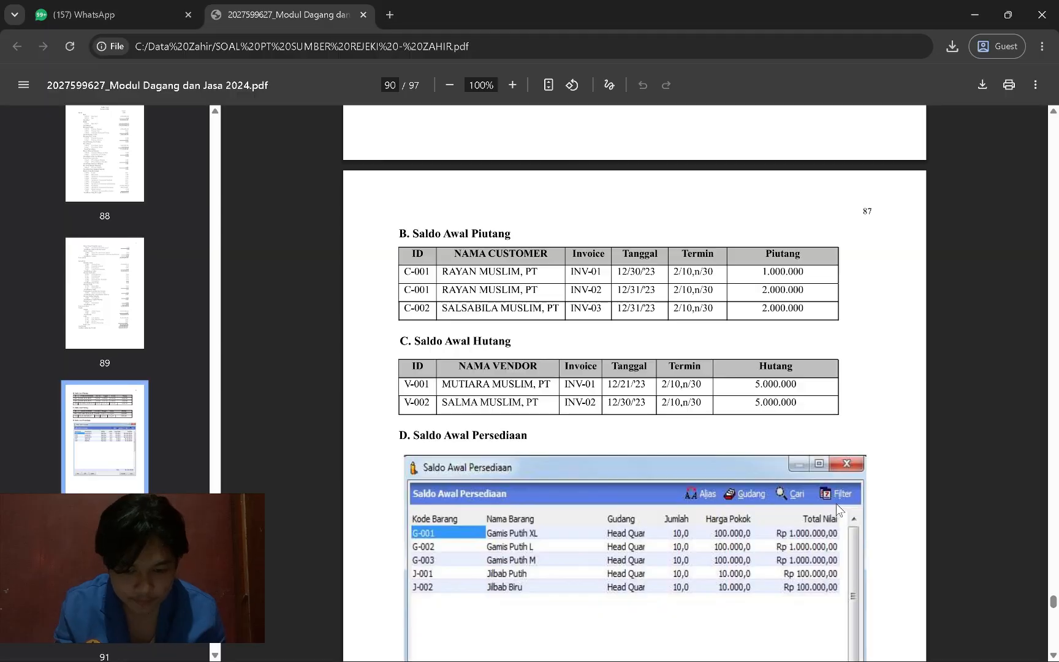
pyautogui.hotkey('alt', 'Tab')
pyautogui.click(829, 516)
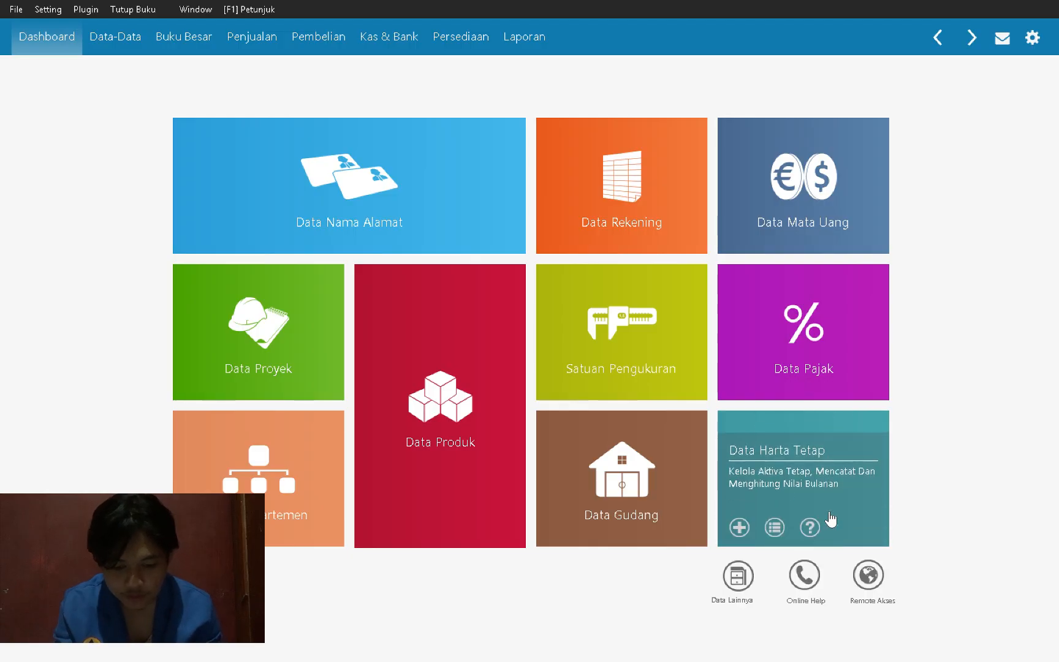
# Step: Locate the Saldo Awal Hutang table in the module PDF, and open the Saldo Awal Hutang Usaha list in Zahir Accounting
pyautogui.hotkey('alt', 'Tab')
pyautogui.scroll(-2, 583, 437)
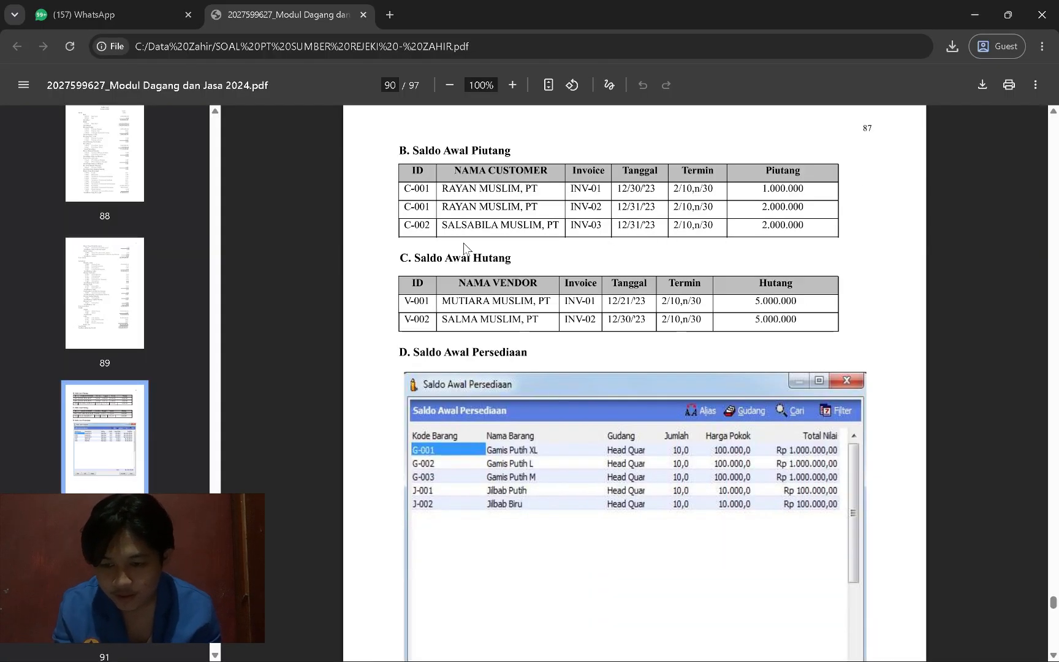
pyautogui.hotkey('alt', 'Tab')
pyautogui.click(48, 9)
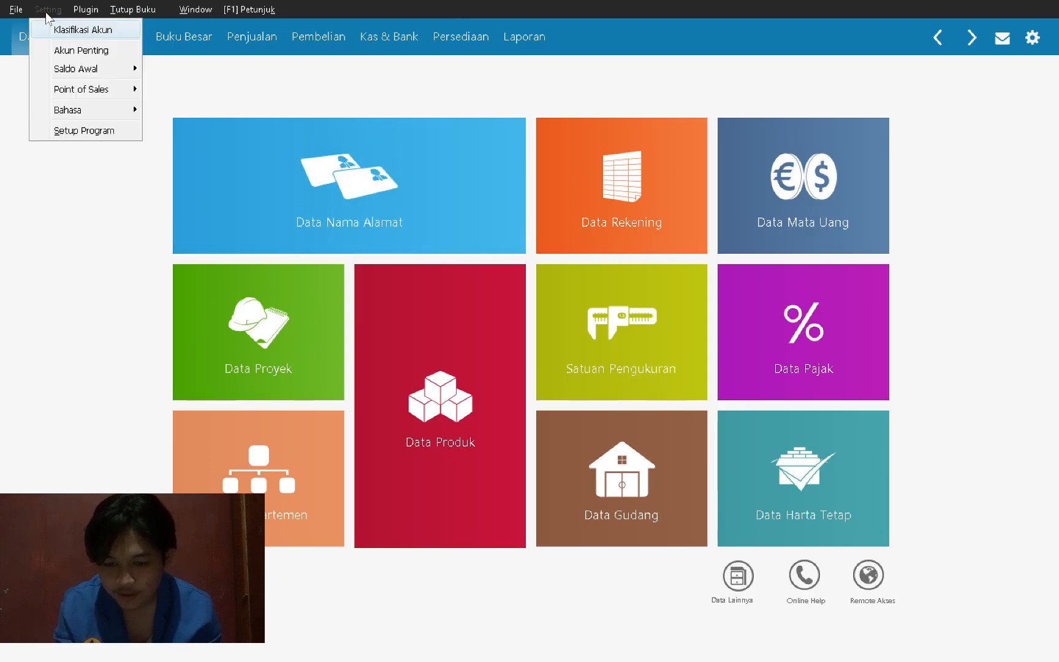
pyautogui.moveTo(104, 72)
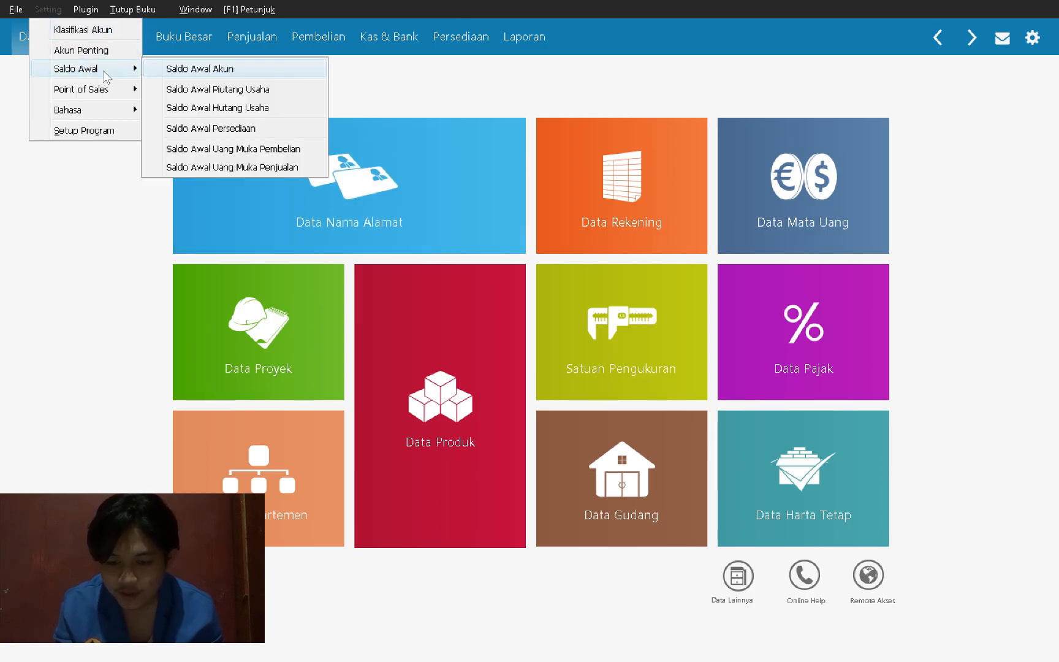
pyautogui.click(216, 109)
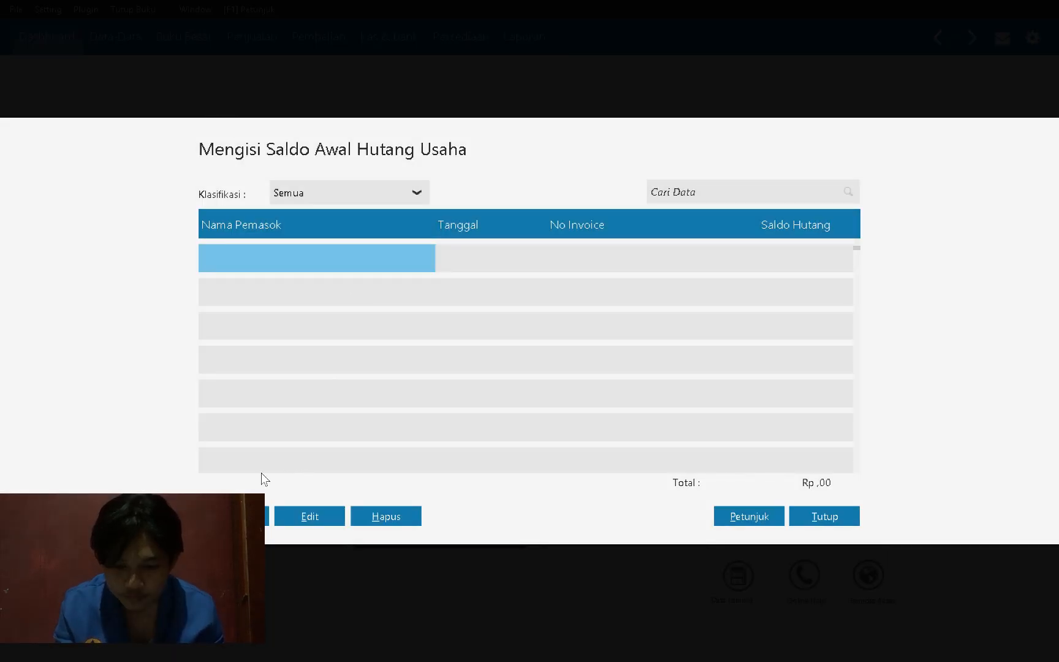
# Step: Start a new payable and add a vendor for it, entering the first vendor's ID from the module PDF
pyautogui.click(236, 516)
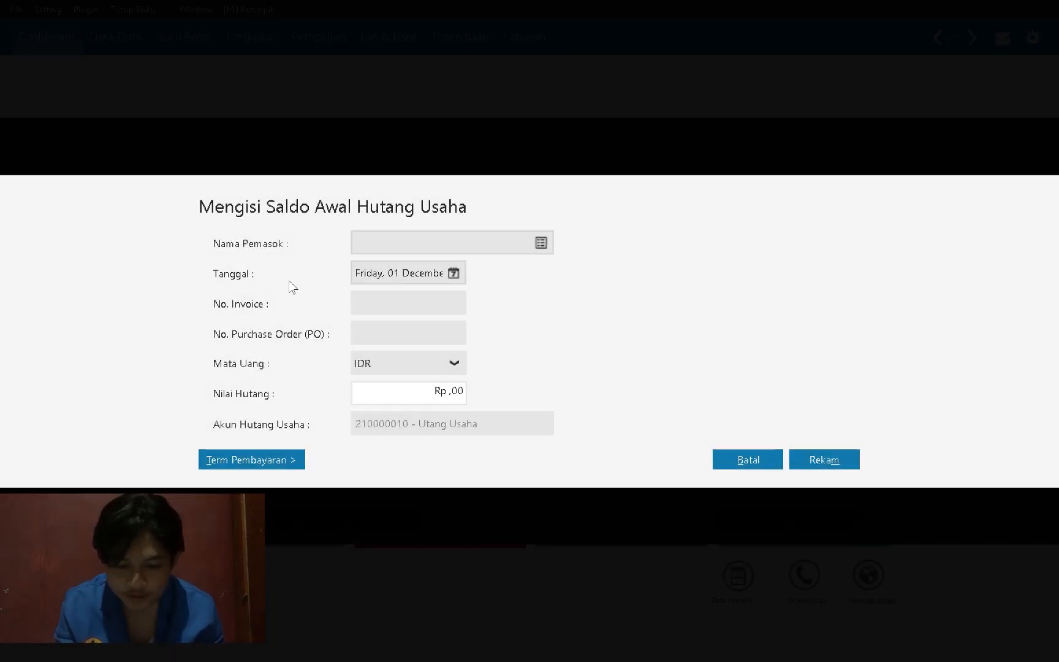
pyautogui.click(540, 243)
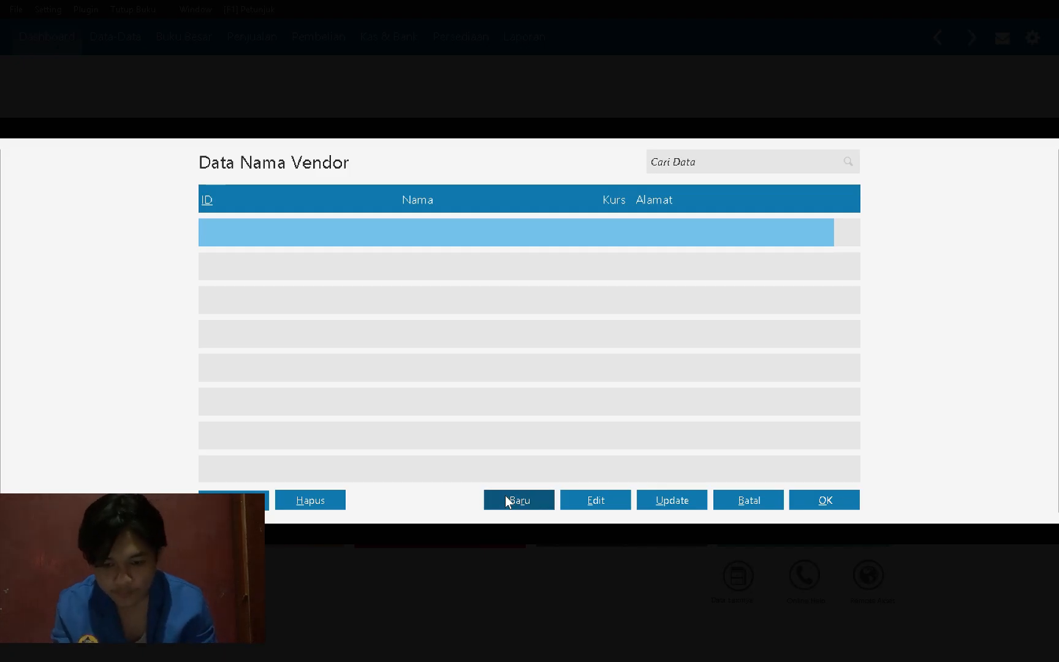
pyautogui.click(504, 496)
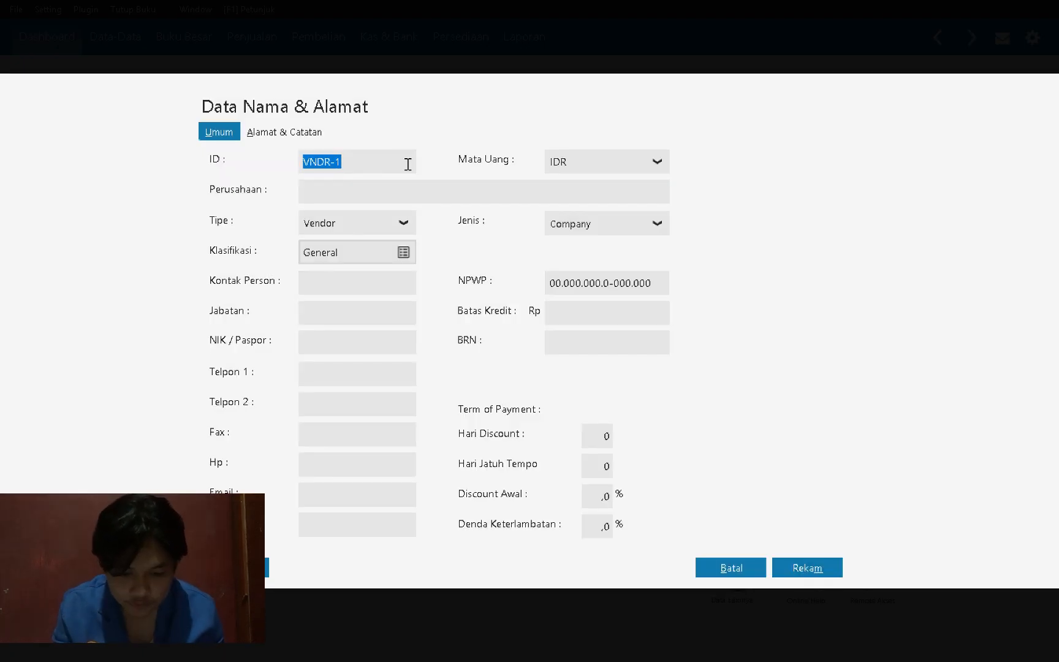
pyautogui.click(406, 163)
pyautogui.hotkey('alt', 'Tab')
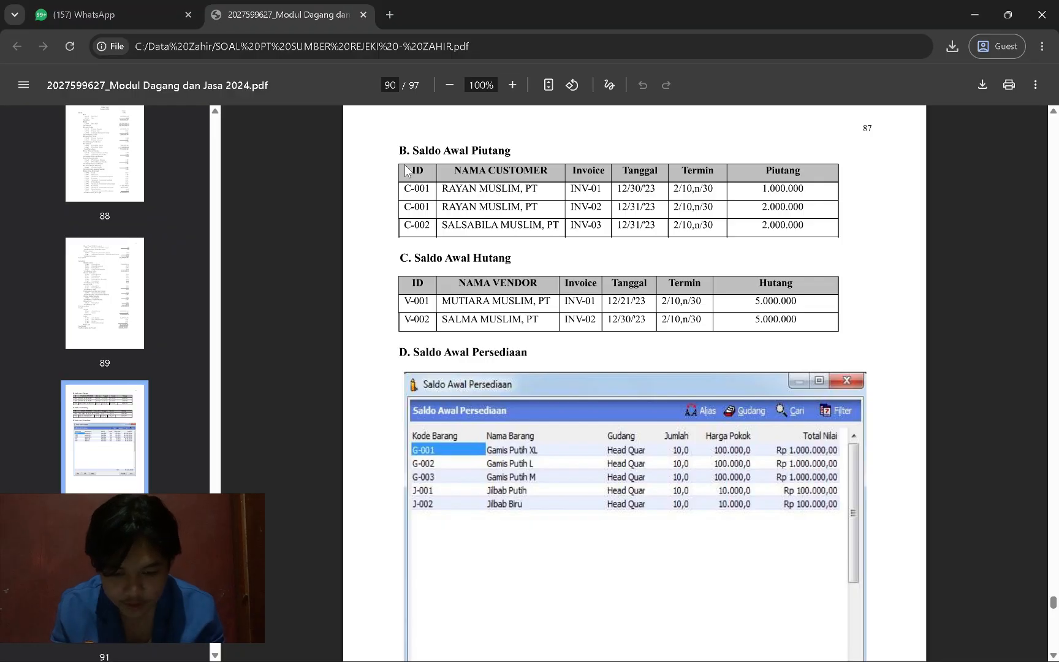
pyautogui.hotkey('alt', 'Tab')
pyautogui.write('V')
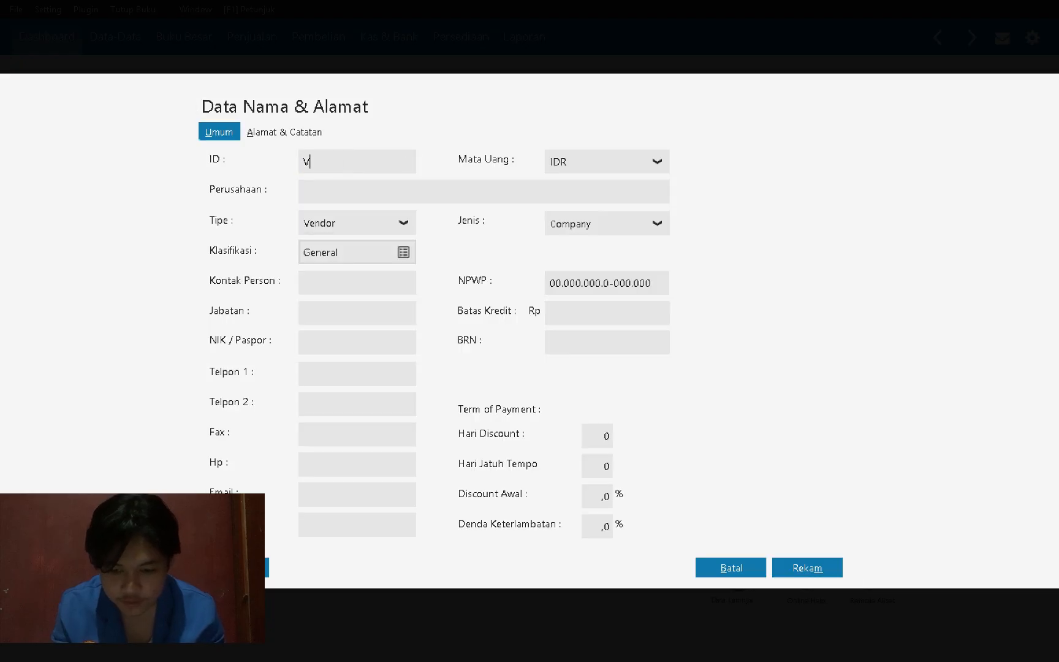
pyautogui.write('-001')
# Step: Save the vendor as MUTIARA MUSLIM, PT without filling in the NPWP, and choose it for the payable
pyautogui.hotkey('alt', 'Tab')
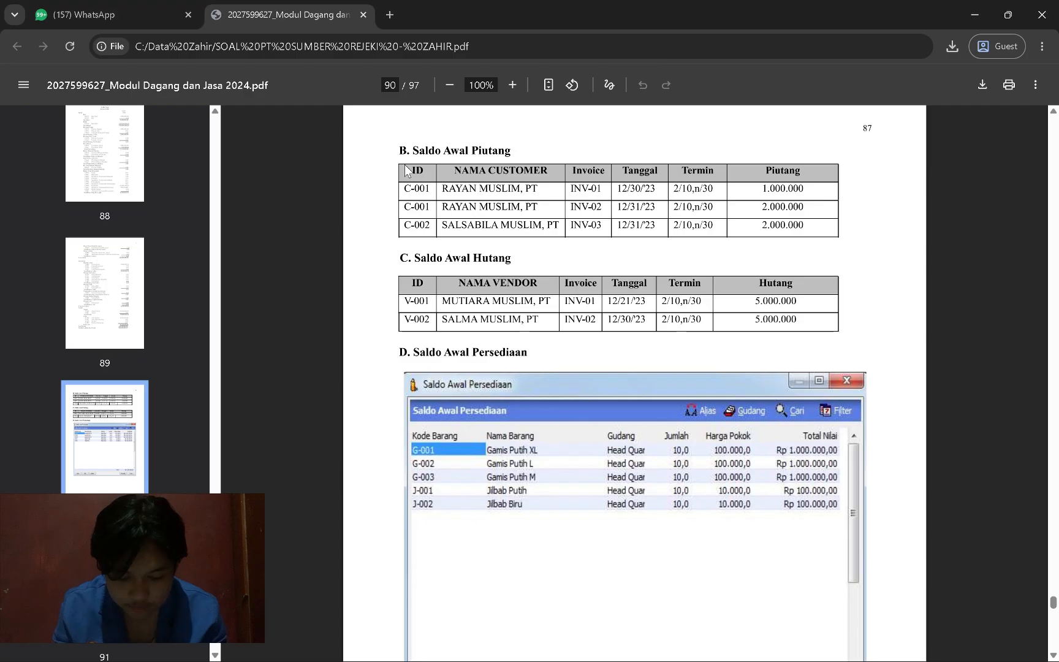
pyautogui.hotkey('alt', 'Tab')
pyautogui.press('Tab')
pyautogui.write('M')
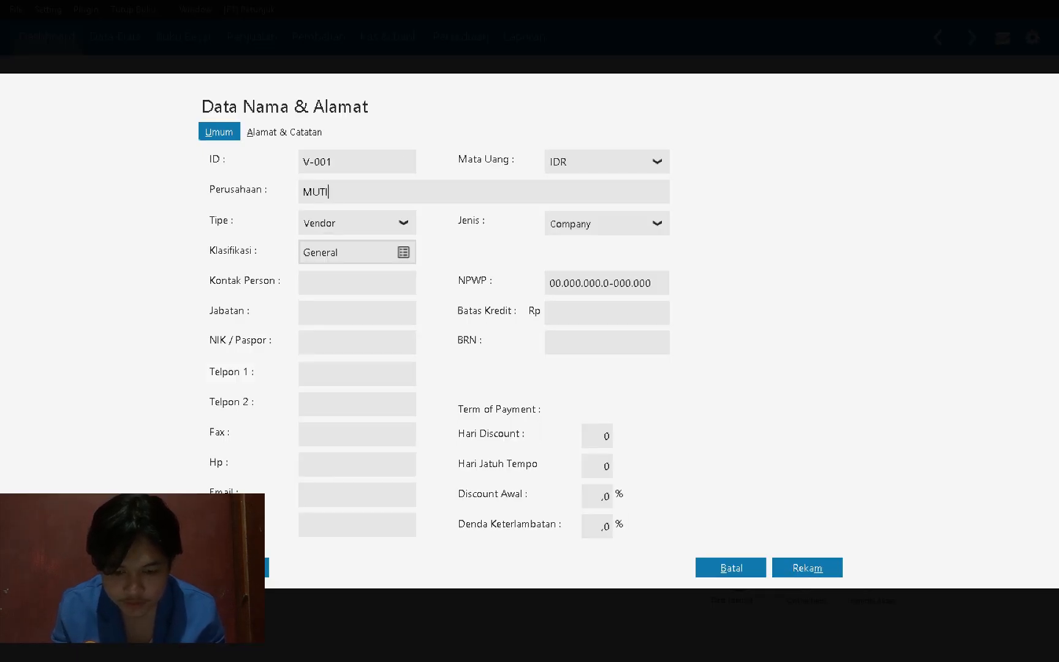
pyautogui.write('UTIARA MUSLIM, PT')
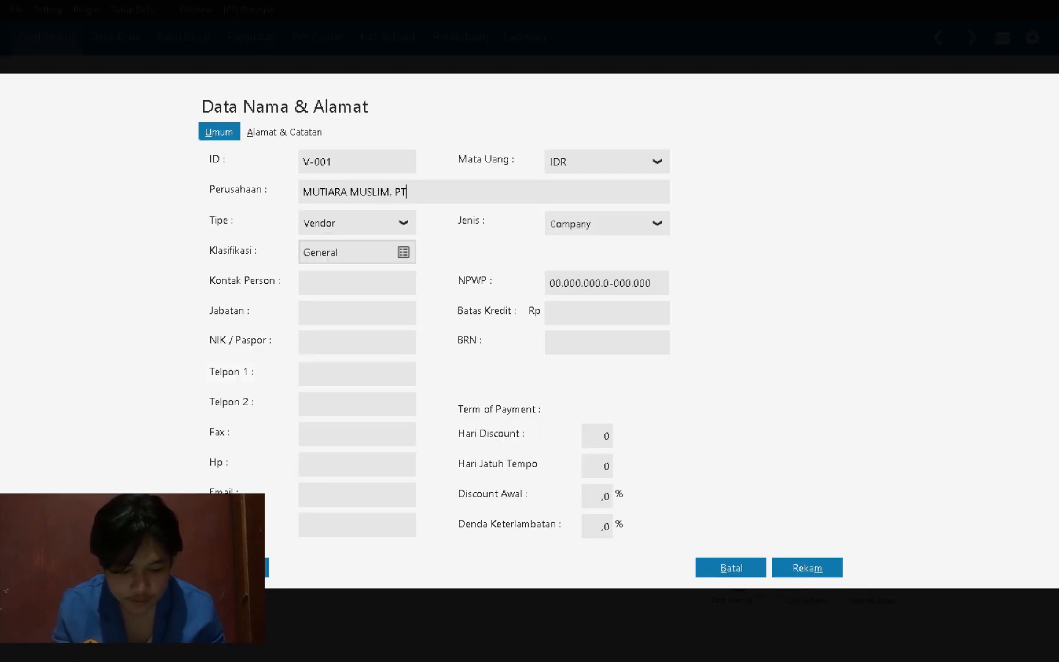
pyautogui.click(828, 573)
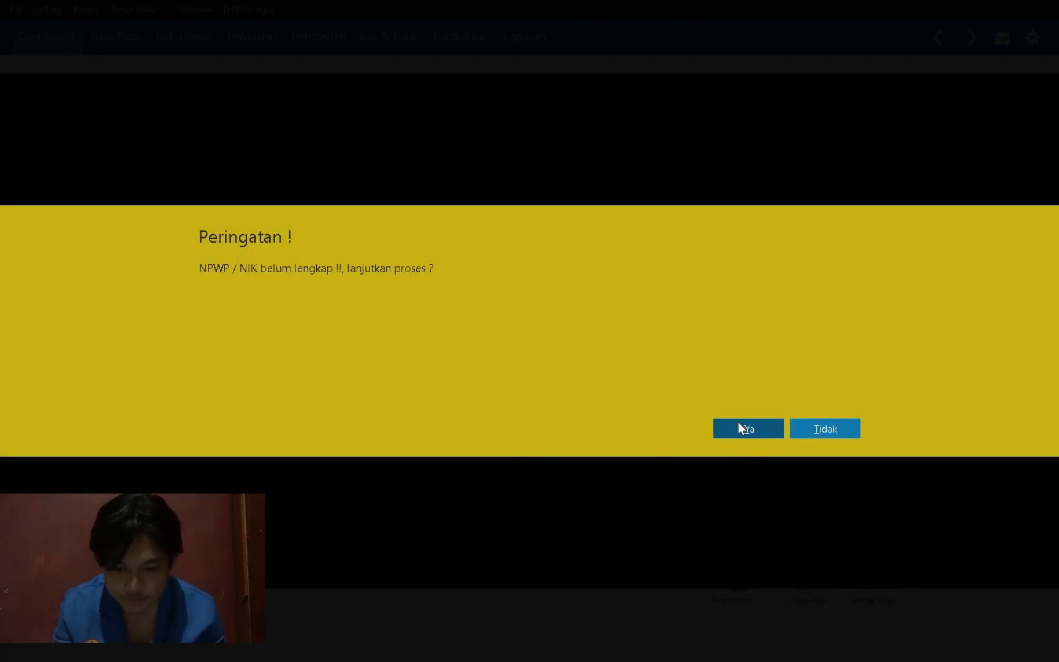
pyautogui.click(739, 428)
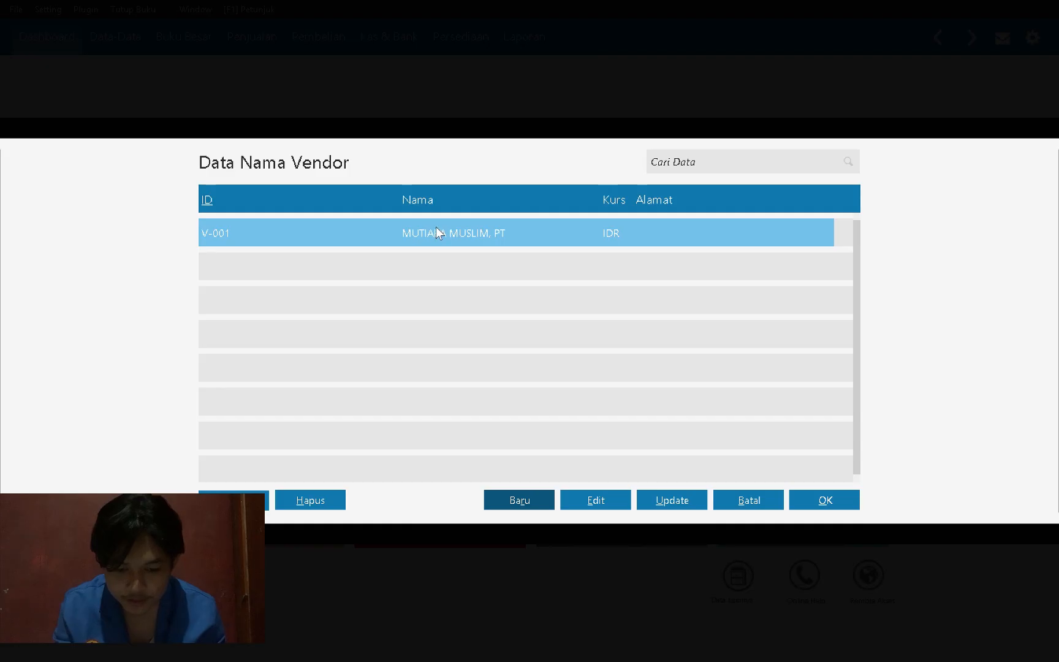
pyautogui.doubleClick(436, 231)
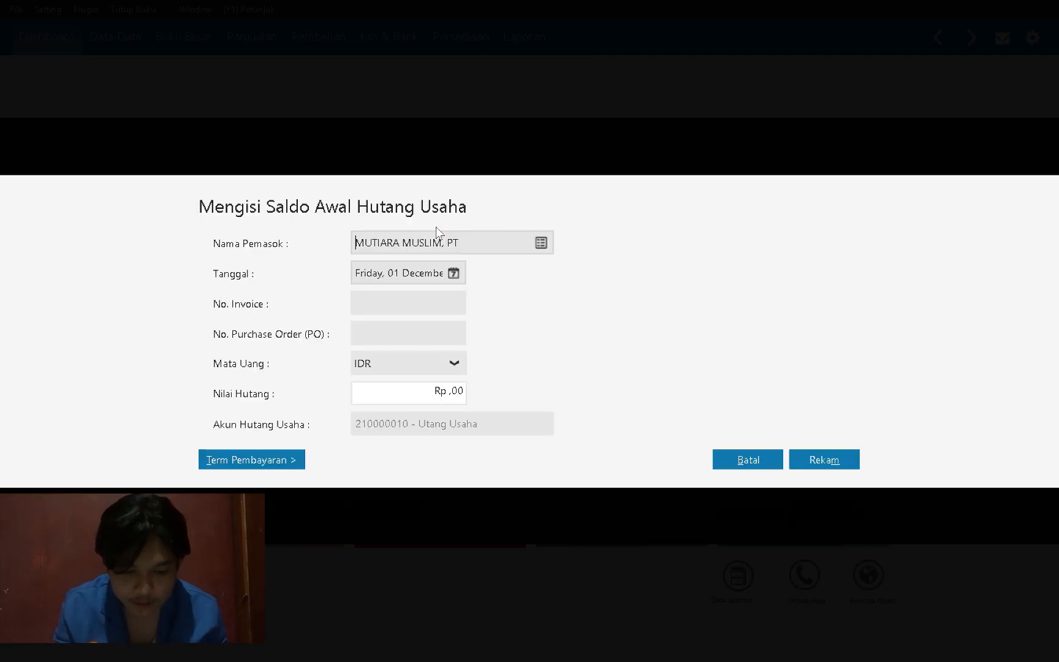
# Step: Date the MUTIARA MUSLIM, PT payable 21 December 2023 per the module PDF and set its invoice number to INV-01
pyautogui.hotkey('alt', 'Tab')
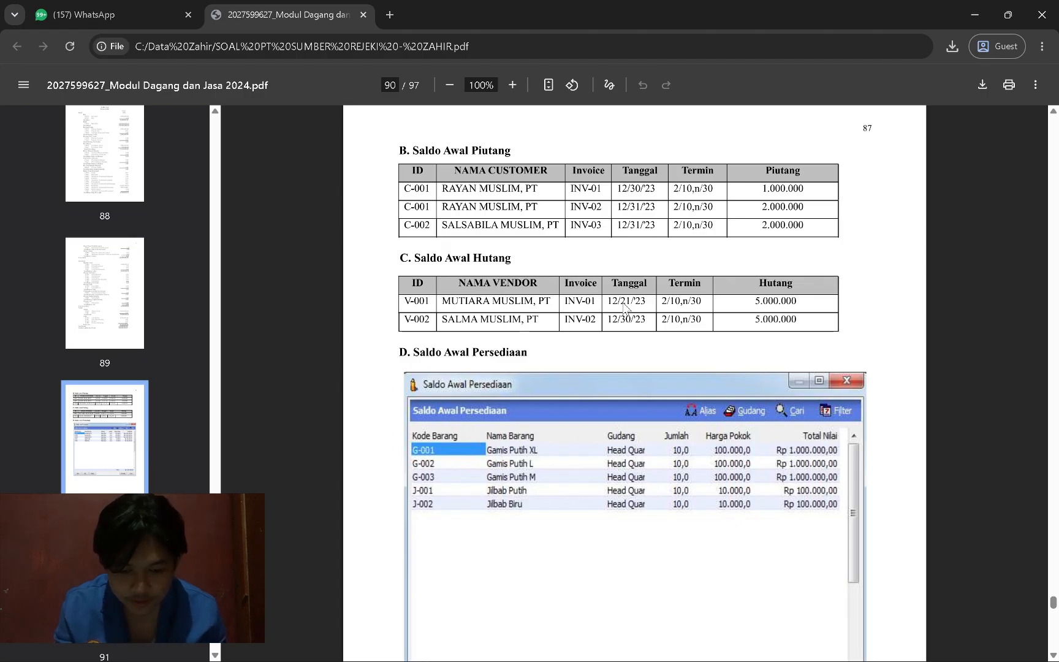
pyautogui.hotkey('alt', 'Tab')
pyautogui.click(454, 274)
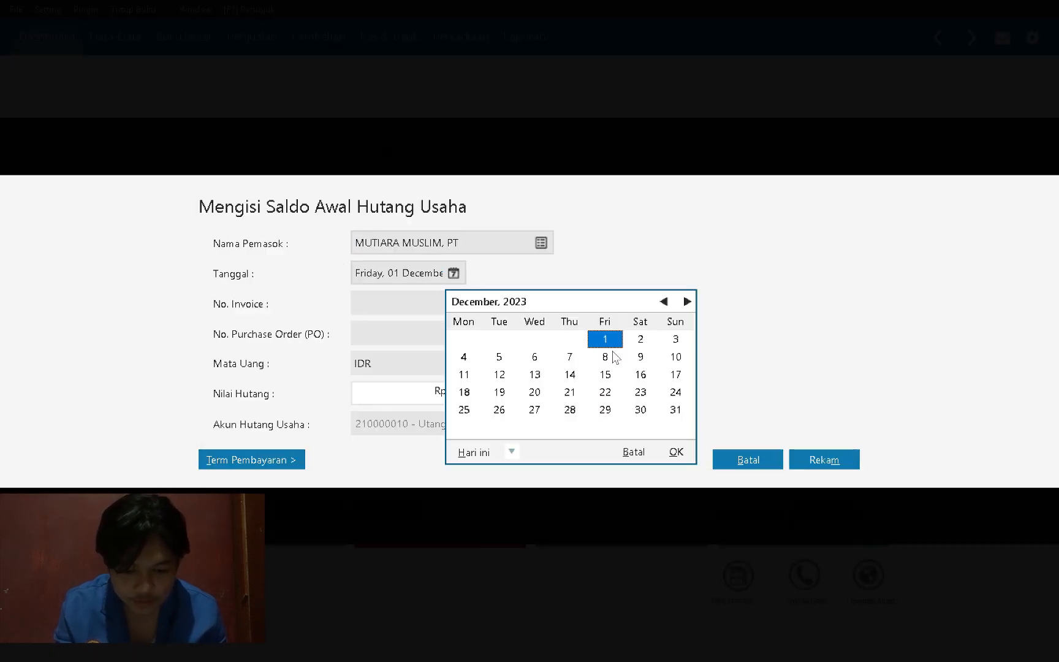
pyautogui.click(571, 395)
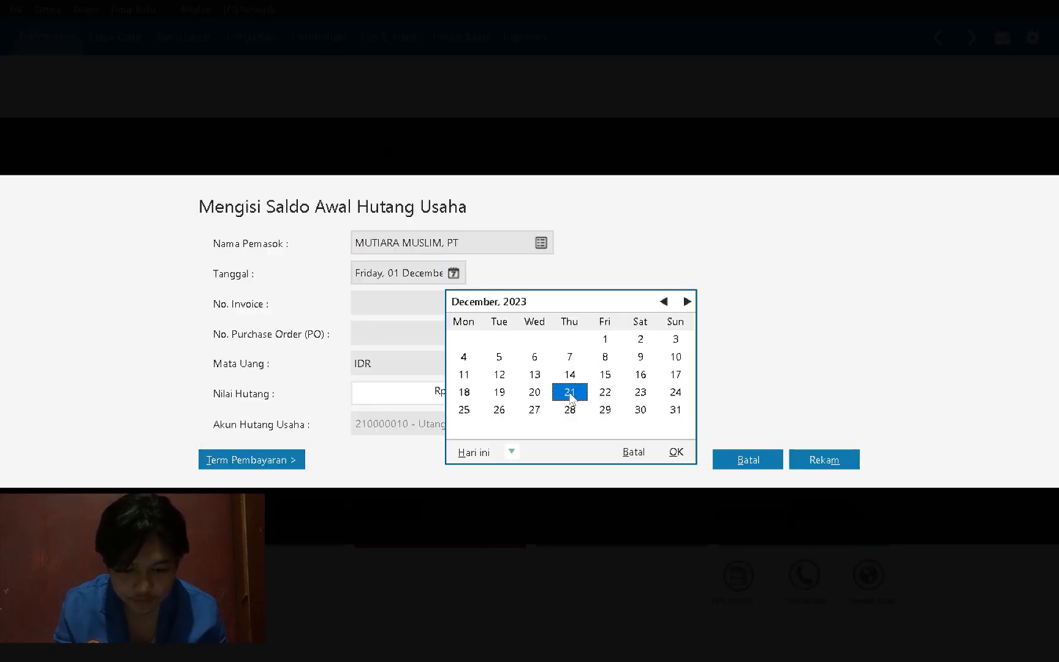
pyautogui.click(676, 452)
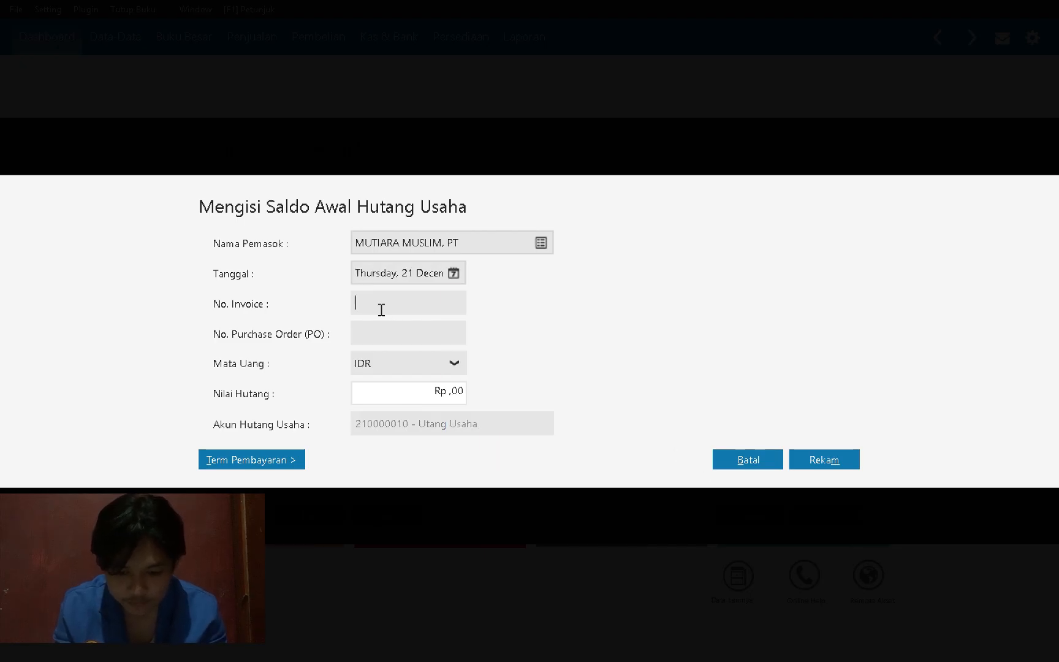
pyautogui.write('INV-01')
# Step: Set the MUTIARA MUSLIM, PT payable's Nilai Hutang to 5.000.000, checking the amount against the module PDF
pyautogui.hotkey('alt', 'Tab')
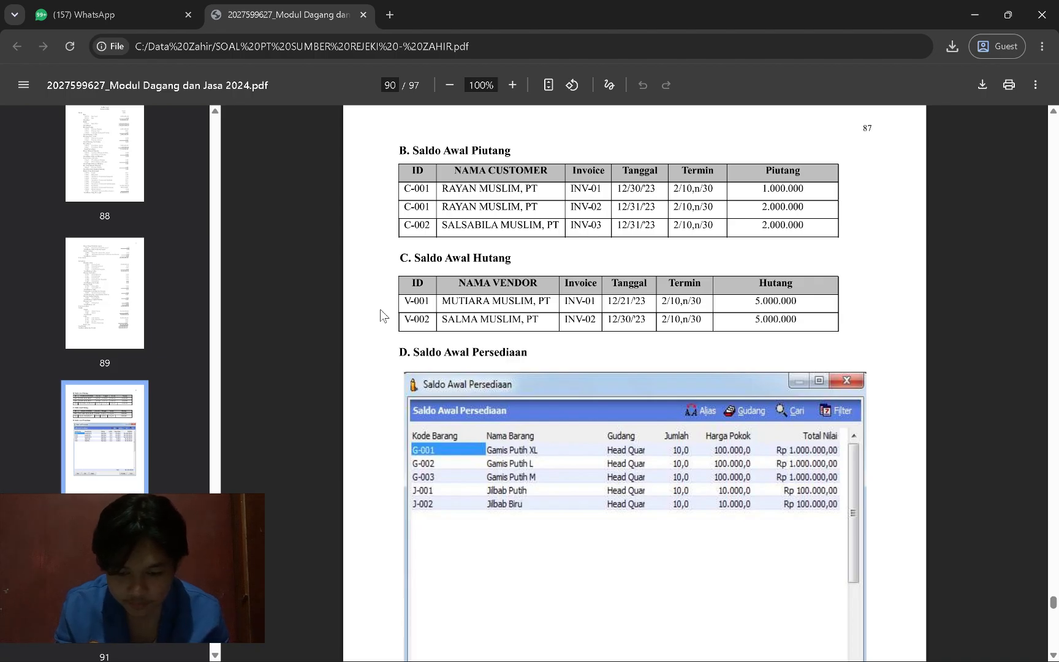
pyautogui.hotkey('alt', 'Tab')
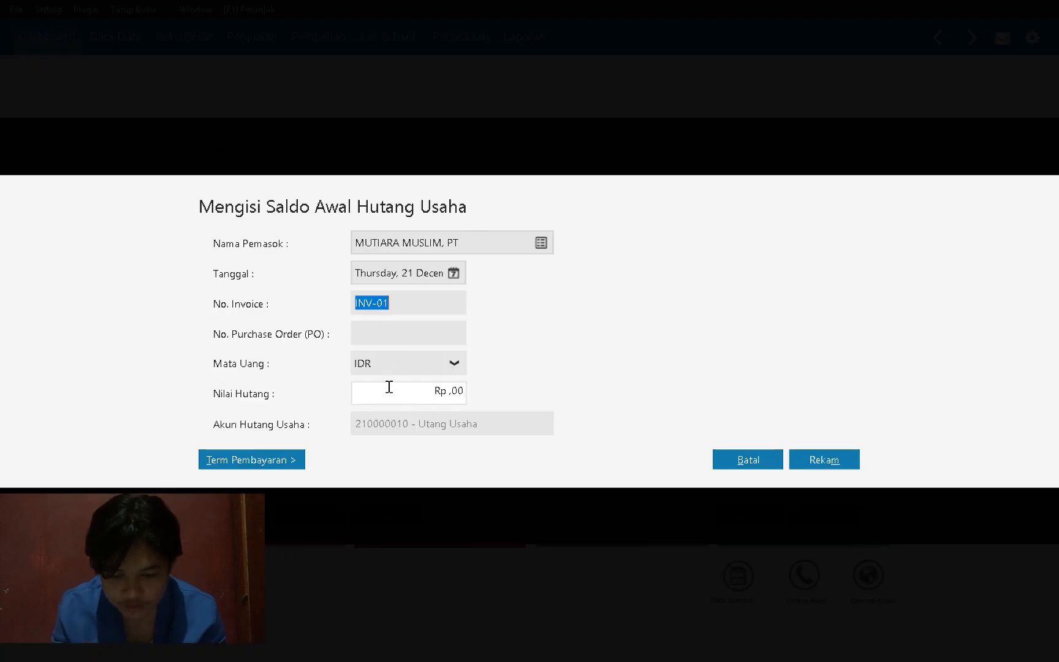
pyautogui.click(389, 386)
pyautogui.write('5000000')
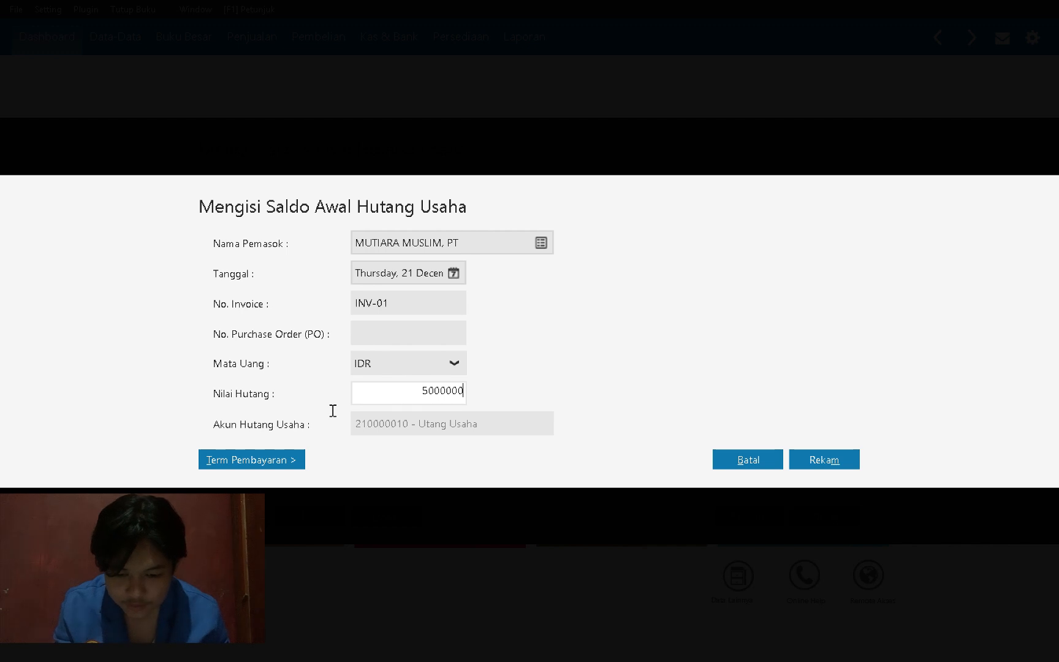
# Step: Set the INV-01 payable's terms to 10 discount days, 30 due days and 2% early discount, check the PDF, and record it
pyautogui.click(211, 460)
pyautogui.write('1')
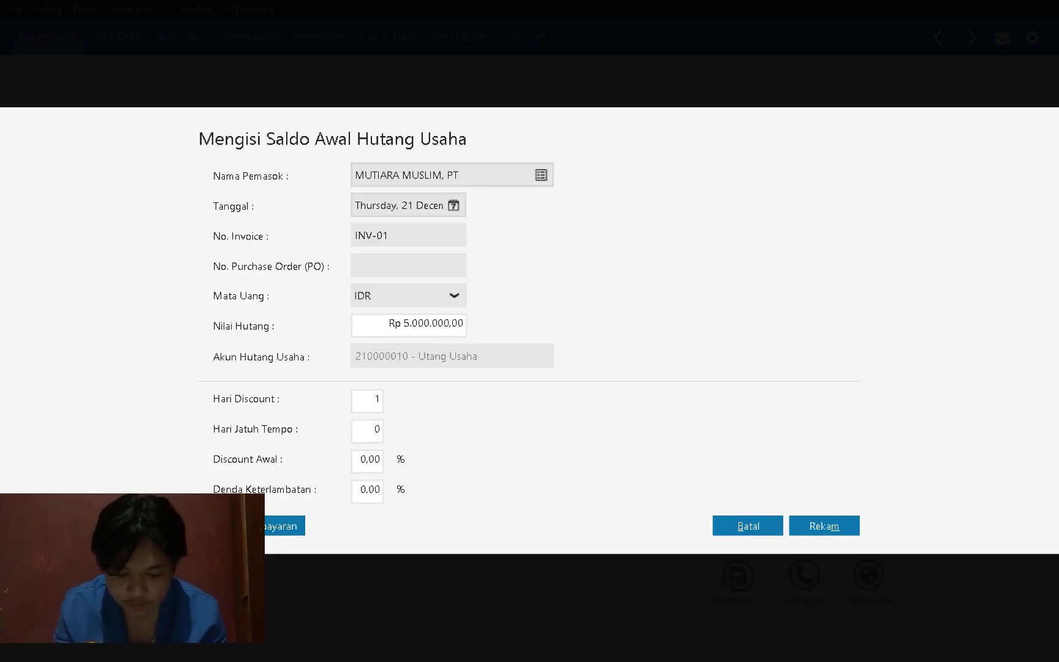
pyautogui.write('0')
pyautogui.press('Tab')
pyautogui.write('30')
pyautogui.press('Tab')
pyautogui.write('2')
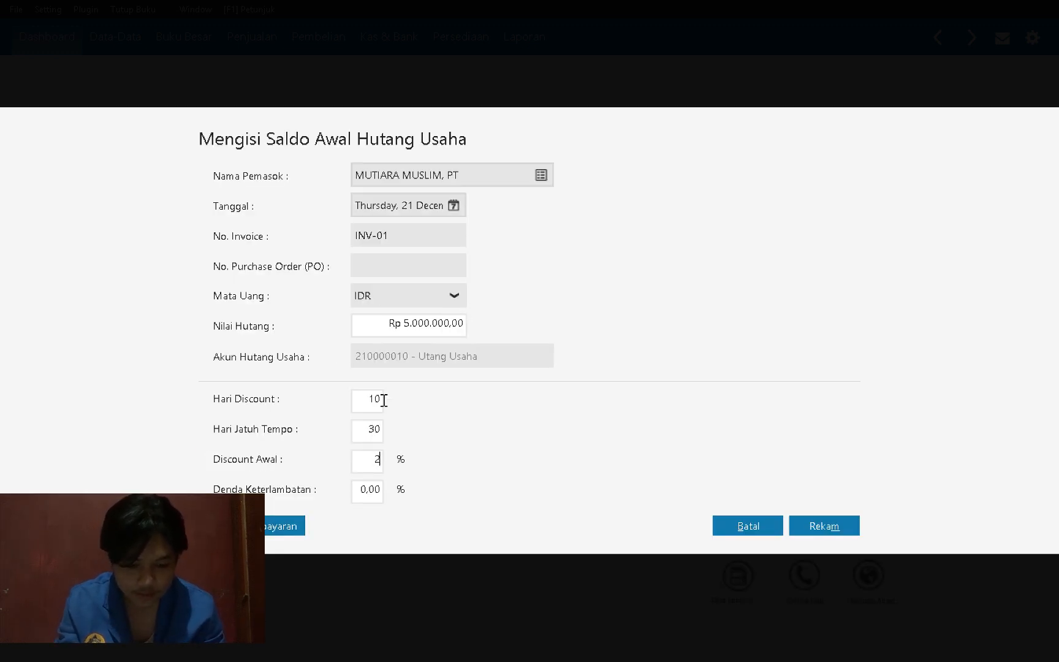
pyautogui.hotkey('alt', 'Tab')
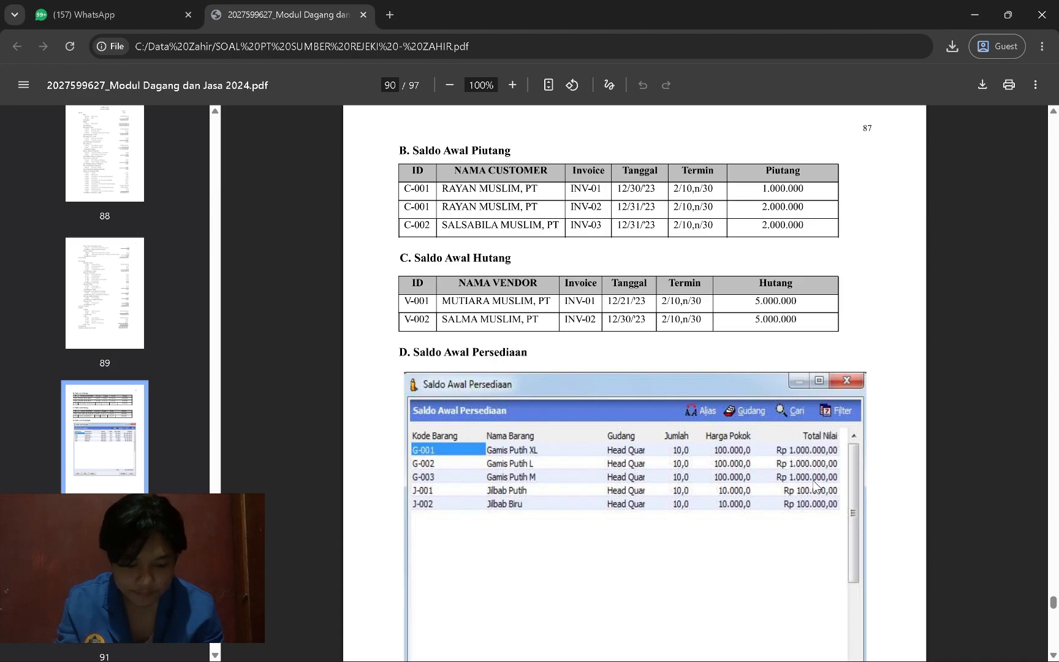
pyautogui.hotkey('alt', 'Tab')
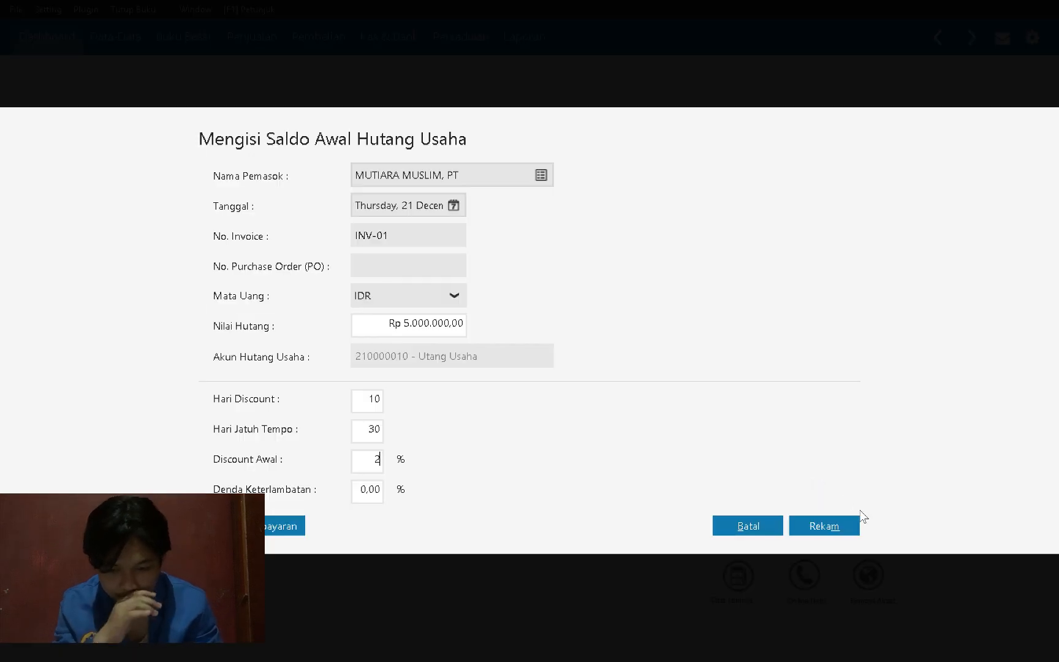
pyautogui.click(826, 520)
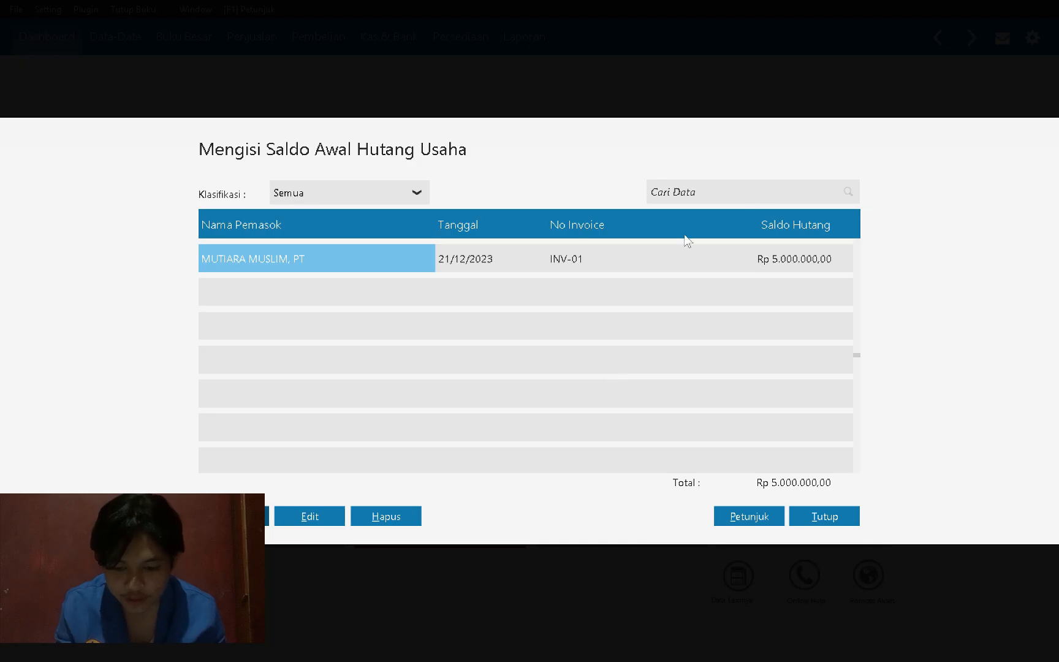
# Step: Start a second payable opening balance and create a new vendor for it with ID V-002 from the module PDF
pyautogui.hotkey('alt', 'Tab')
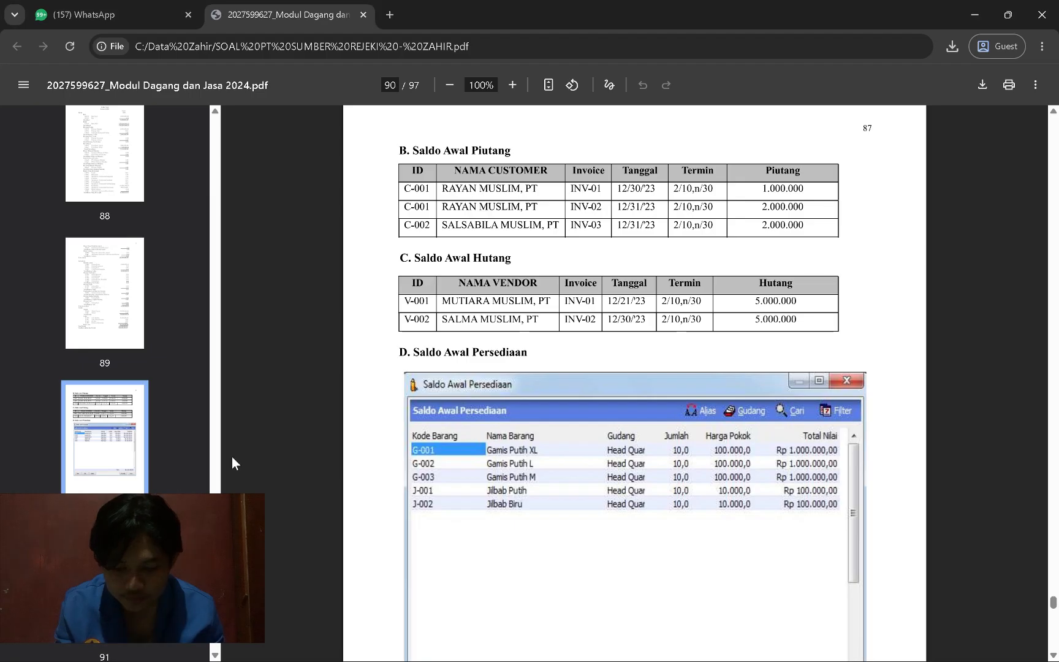
pyautogui.hotkey('alt', 'Tab')
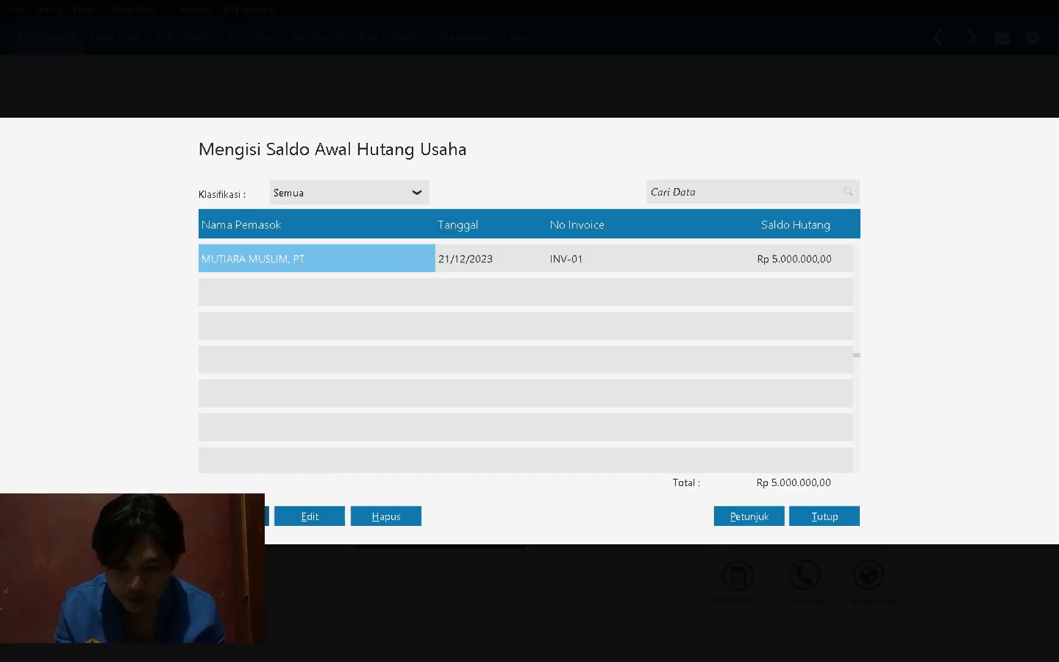
pyautogui.click(234, 516)
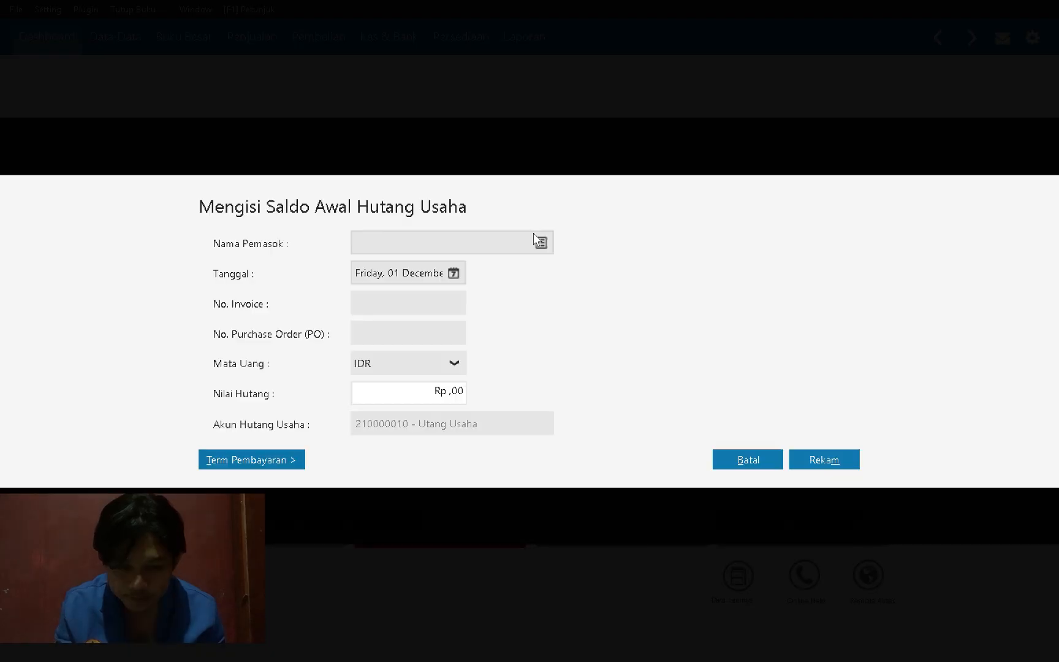
pyautogui.click(538, 238)
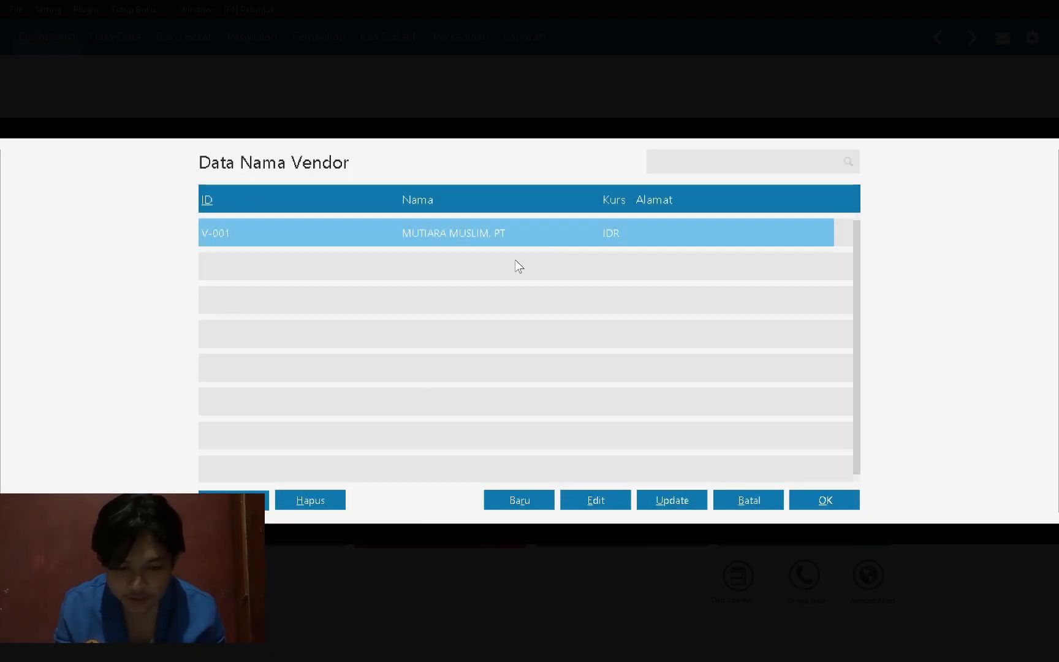
pyautogui.click(524, 504)
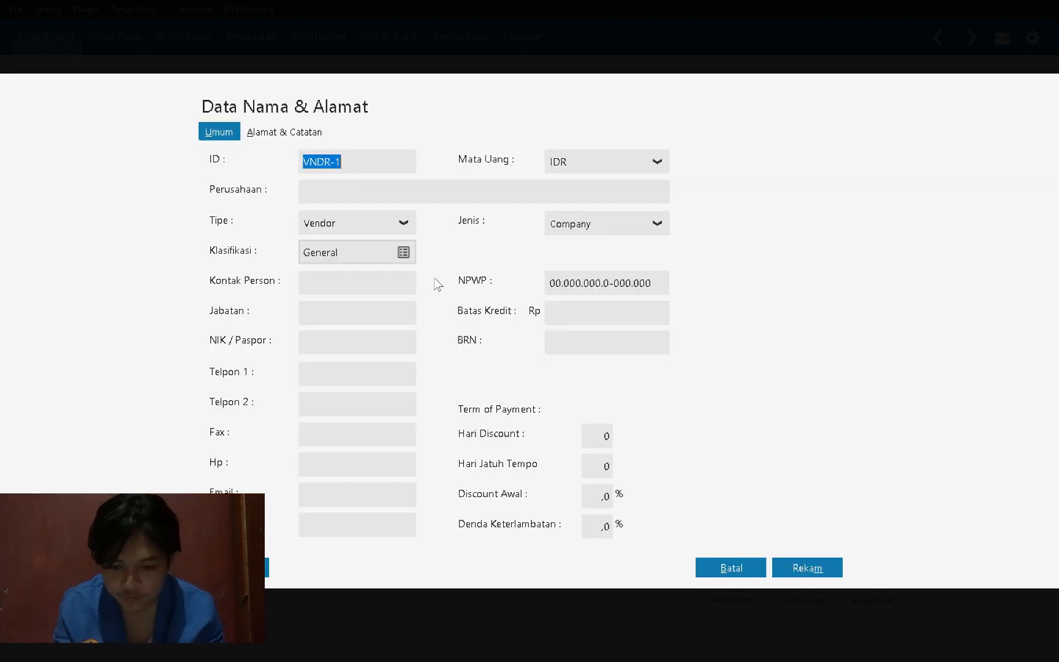
pyautogui.write('V-002')
# Step: Name the V-002 vendor's company SALMA MUSLIM, PT as listed in the module PDF
pyautogui.hotkey('alt', 'Tab')
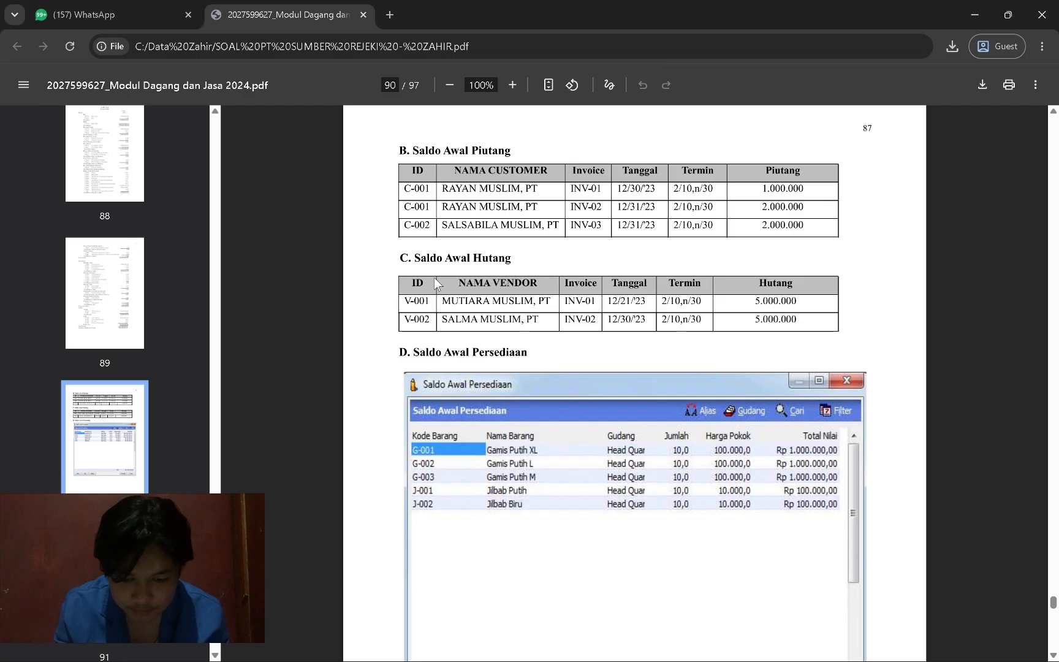
pyautogui.hotkey('alt', 'Tab')
pyautogui.write('SA')
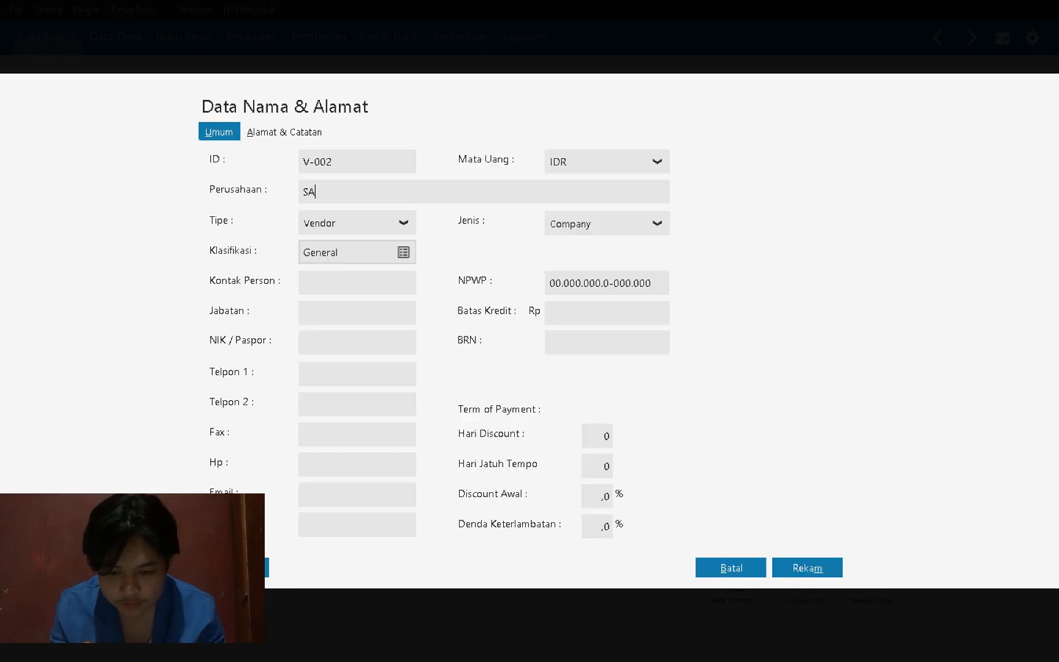
pyautogui.write('LMA MUSLIM')
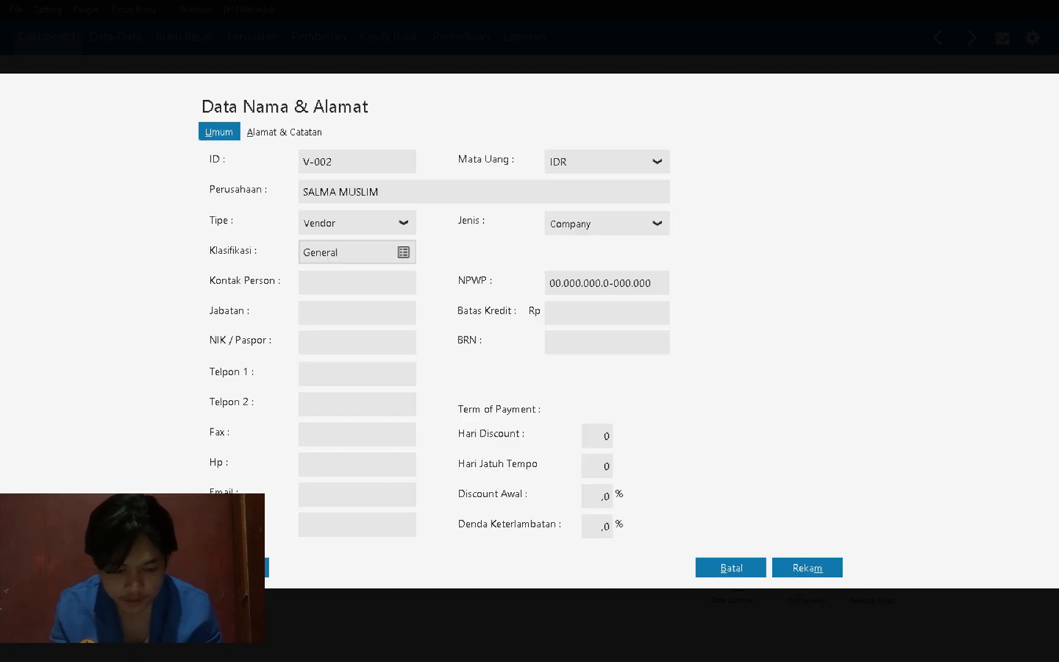
pyautogui.write(', PT')
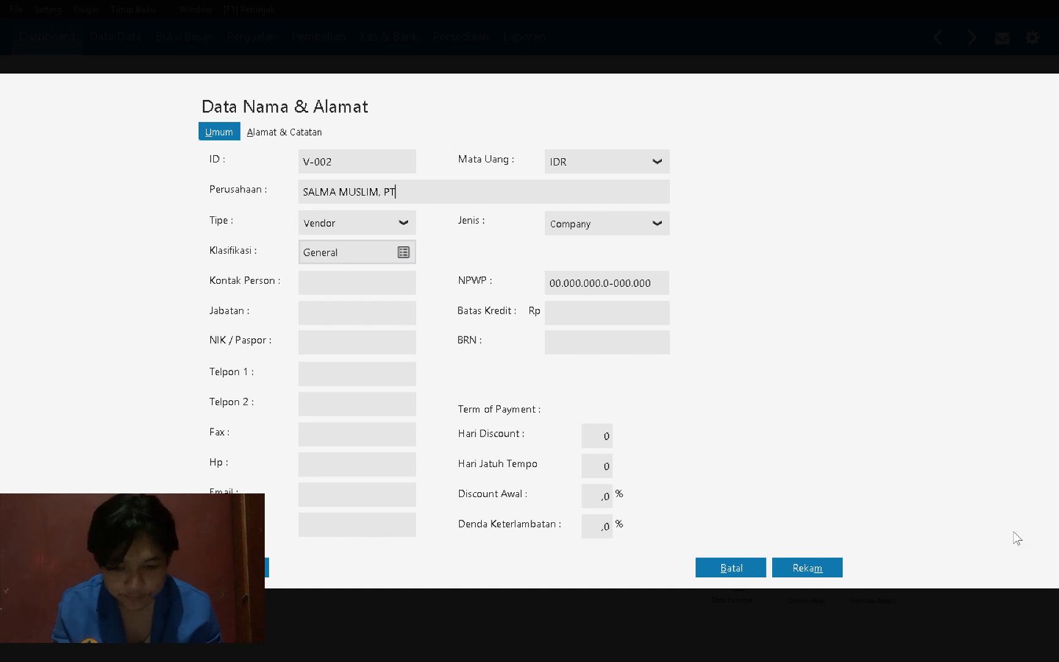
# Step: Save the vendor SALMA MUSLIM, PT without filling in the NPWP, and choose it for the payable
pyautogui.click(811, 570)
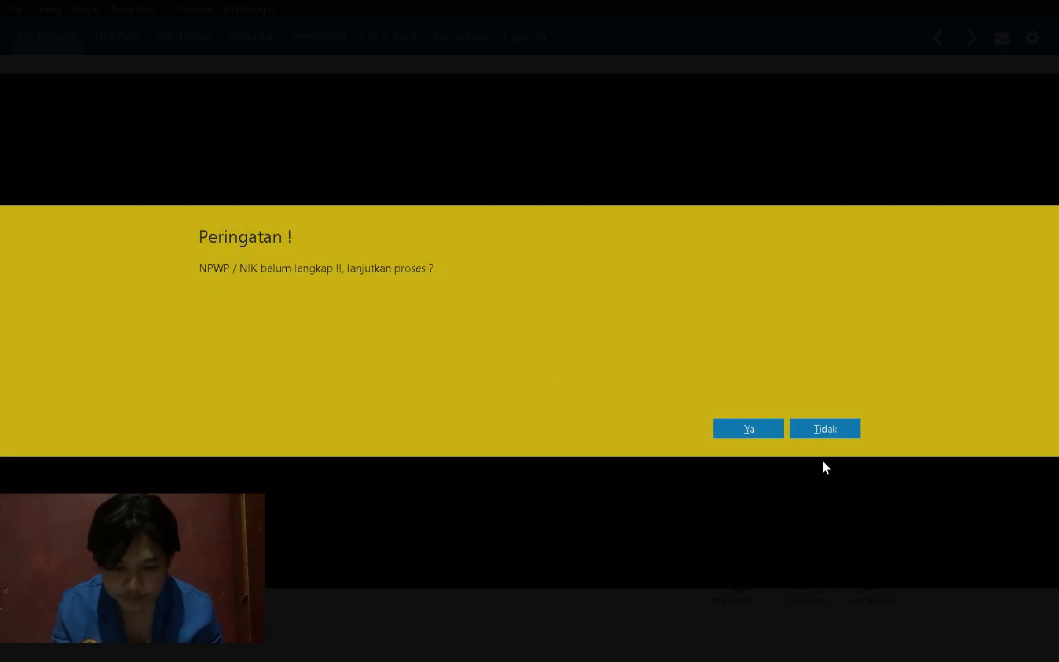
pyautogui.click(747, 428)
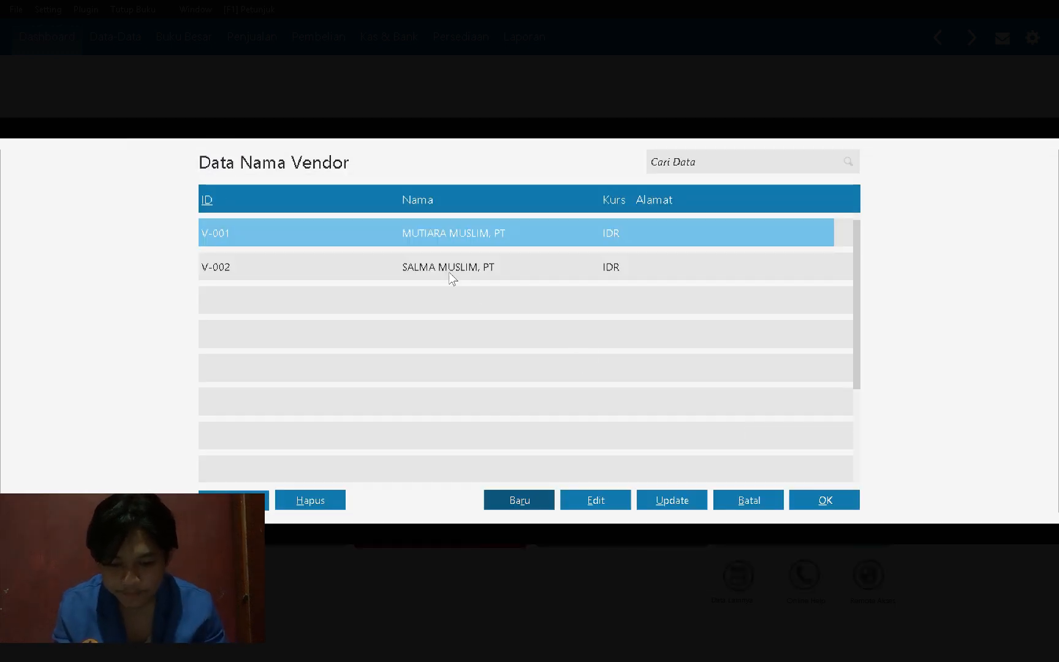
pyautogui.click(425, 260)
pyautogui.doubleClick(424, 260)
# Step: Date the SALMA MUSLIM, PT payable 30 December 2023 per the module PDF and set its invoice number to INV-02
pyautogui.hotkey('alt', 'Tab')
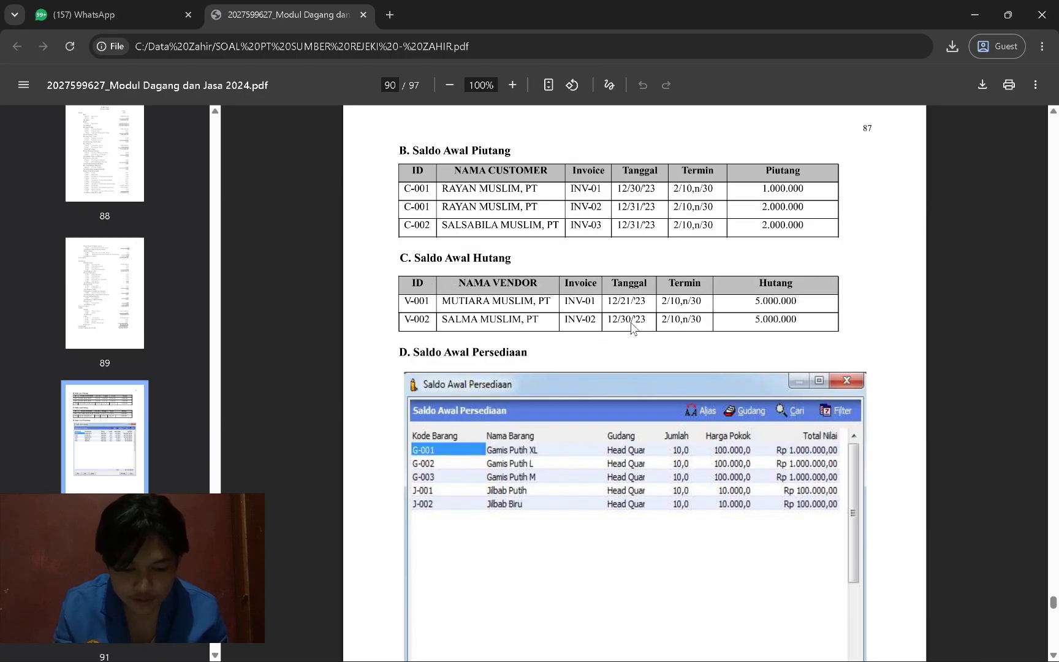
pyautogui.hotkey('alt', 'Tab')
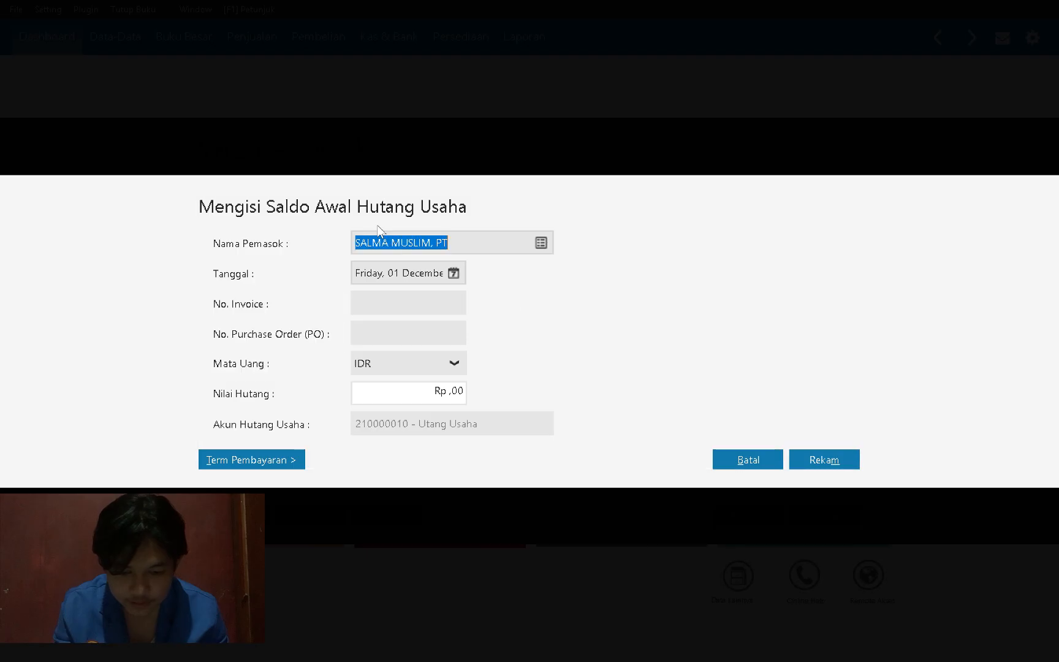
pyautogui.click(452, 275)
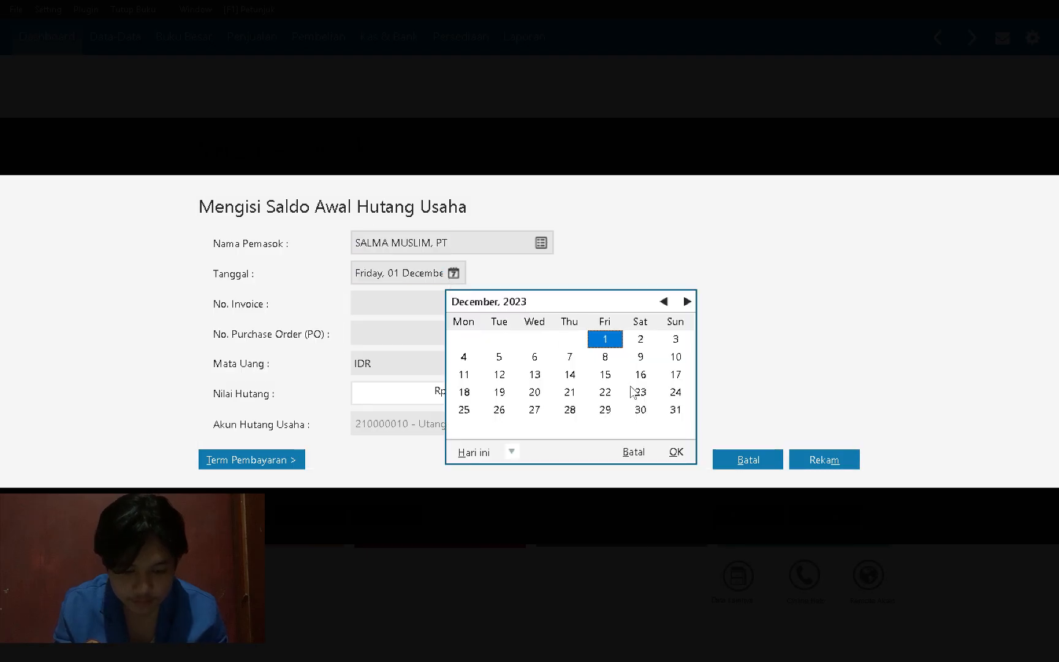
pyautogui.click(639, 410)
pyautogui.click(674, 451)
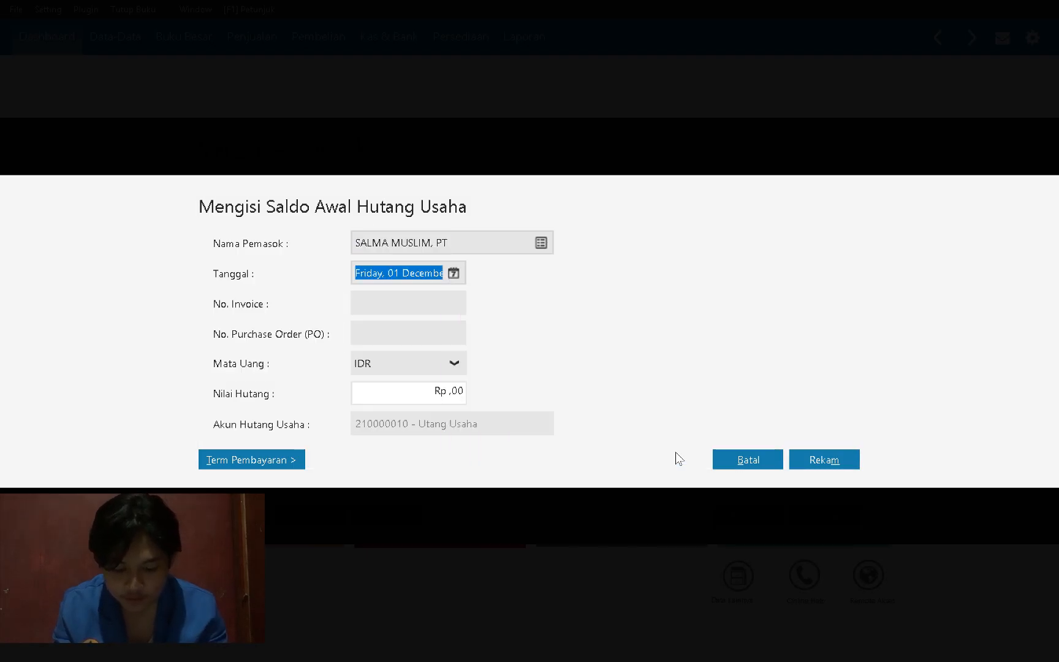
pyautogui.write('INV-02')
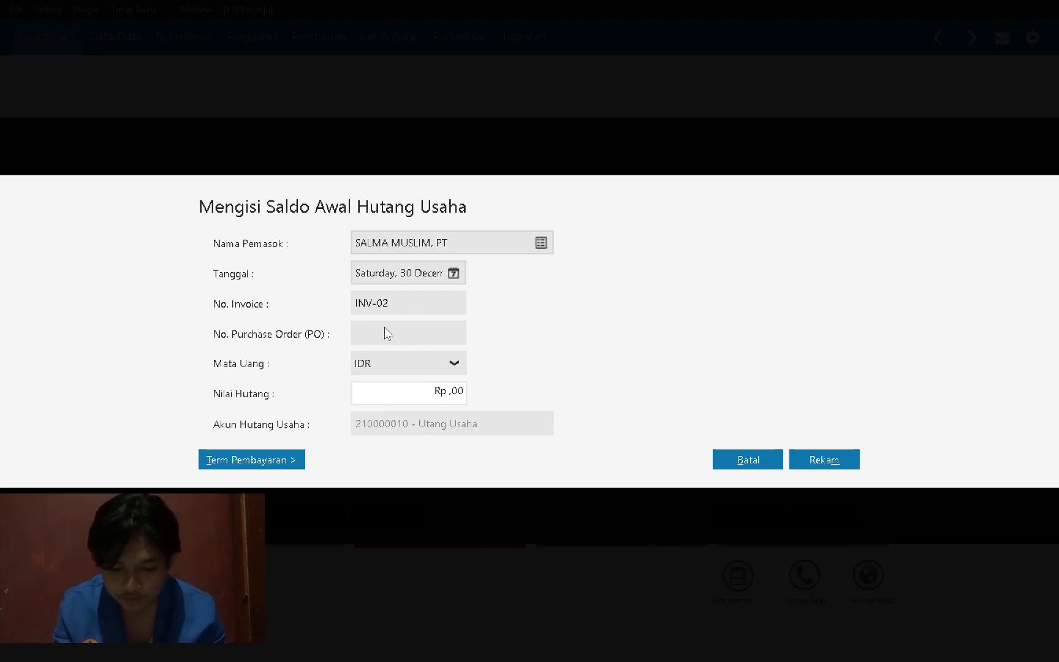
# Step: Set the INV-02 payable to 5.000.000 with 10 discount days, 30 due days and 2% early discount, and record it
pyautogui.click(406, 393)
pyautogui.write('5000000')
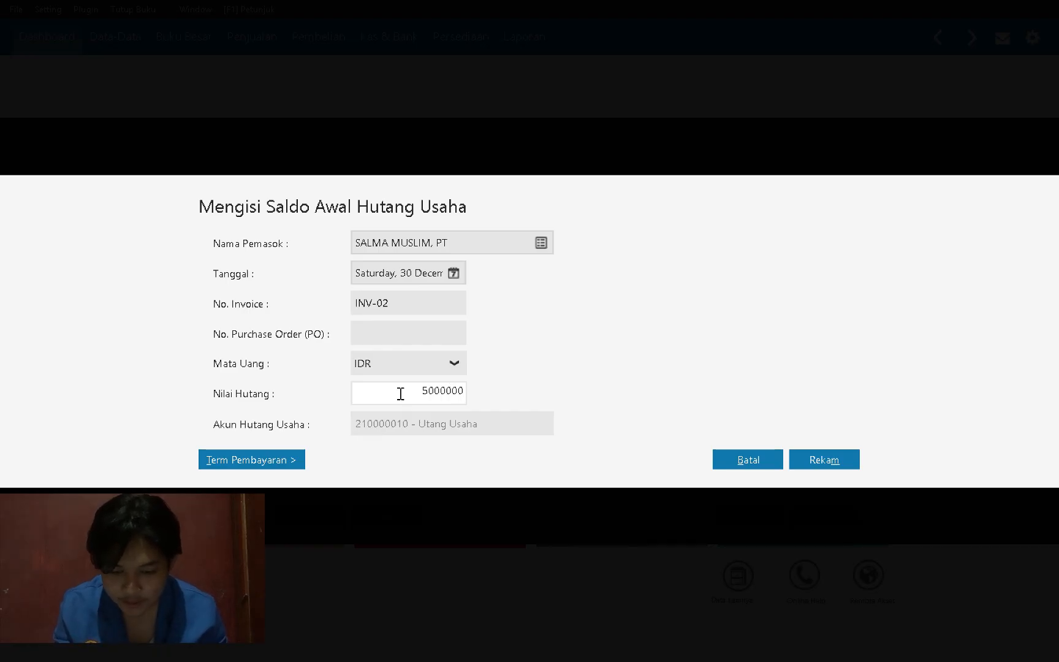
pyautogui.click(286, 466)
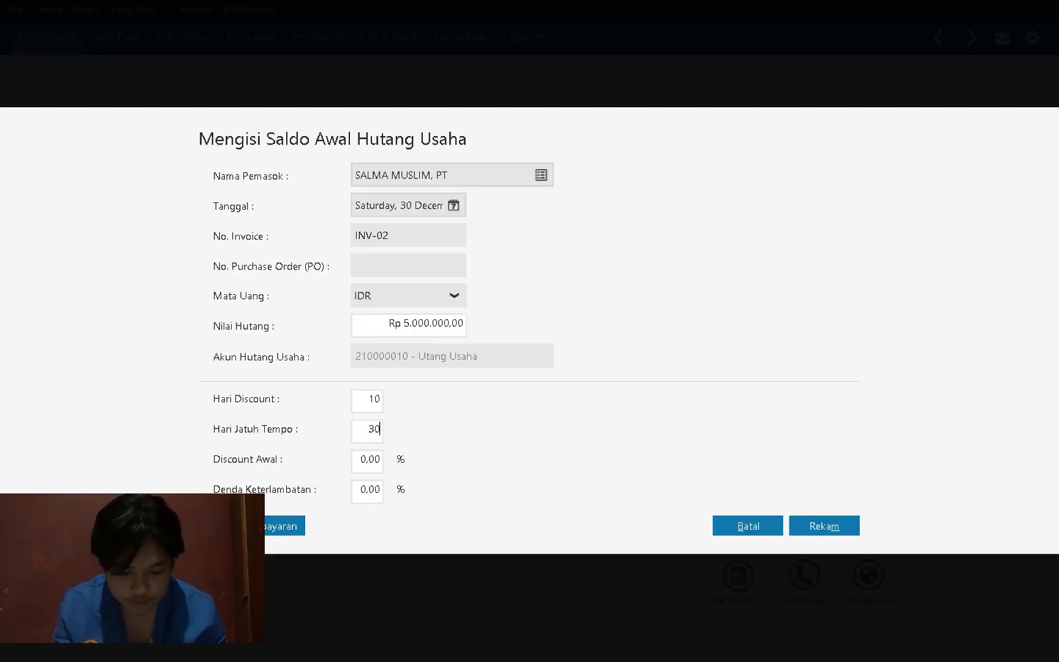
pyautogui.press('Tab')
pyautogui.write('2')
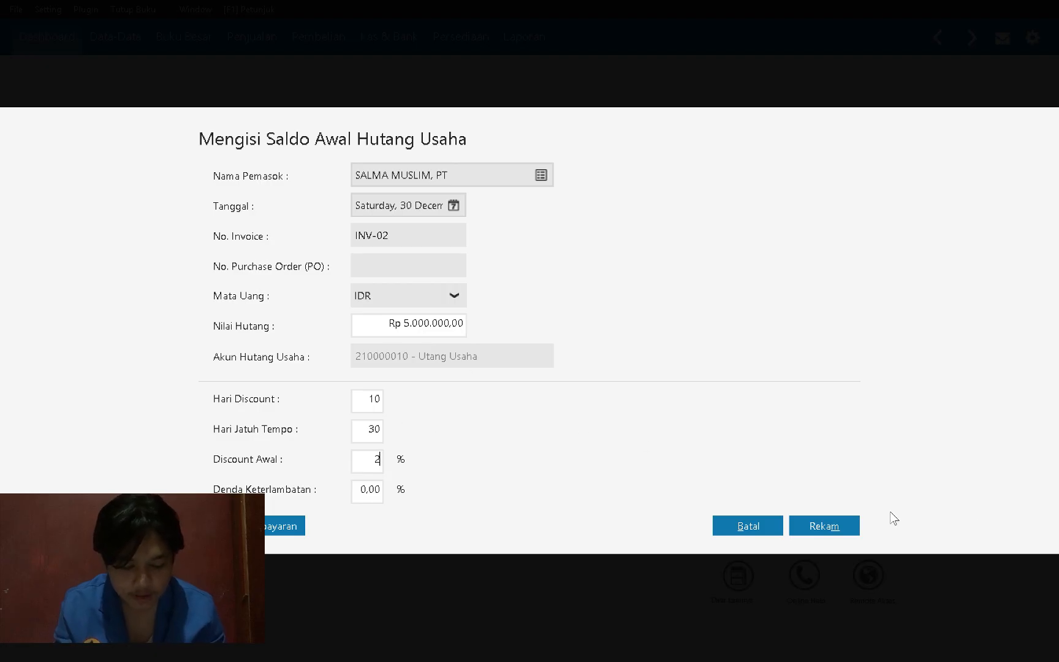
pyautogui.click(824, 525)
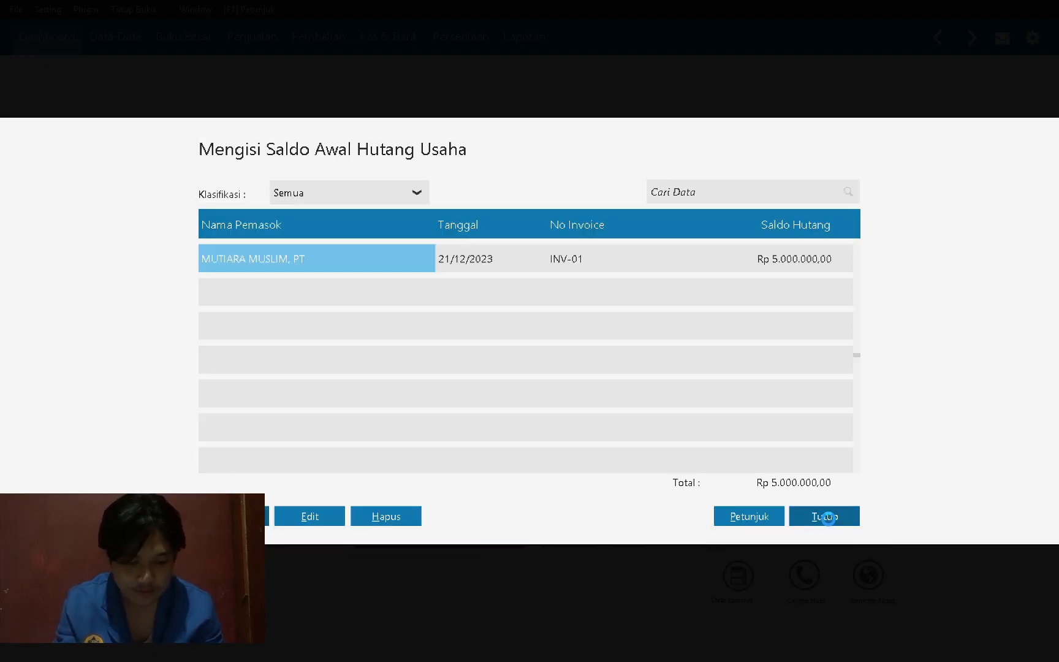
# Step: Compare the recorded payables opening balances with the Saldo Awal Hutang table in the module PDF
pyautogui.hotkey('alt', 'Tab')
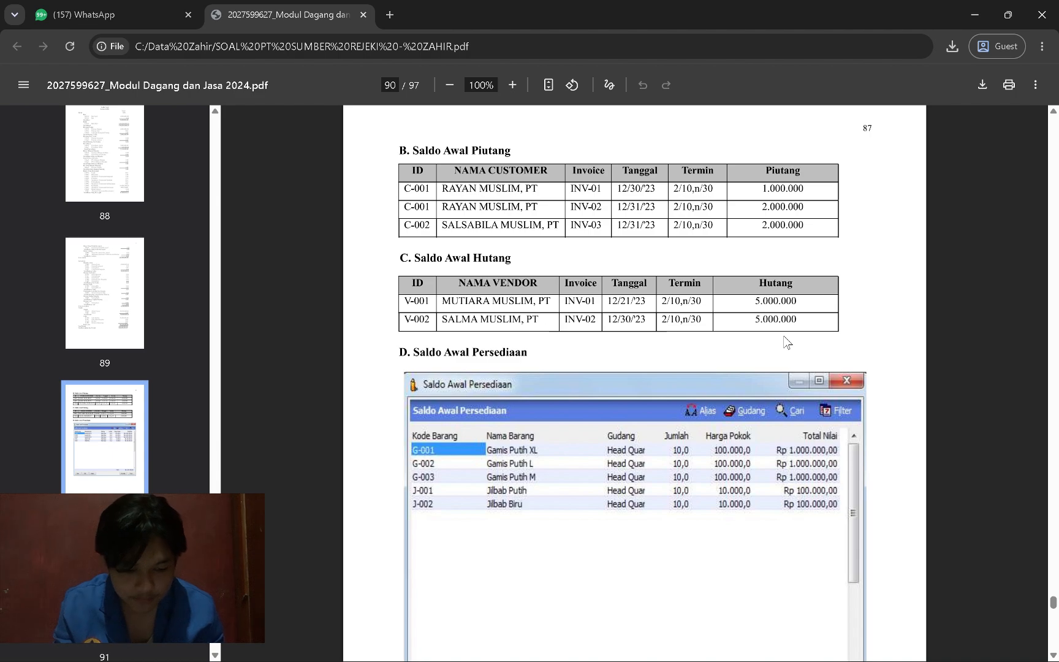
pyautogui.hotkey('alt', 'Tab')
pyautogui.hotkey('alt', 'Tab')
pyautogui.scroll(-2, 812, 416)
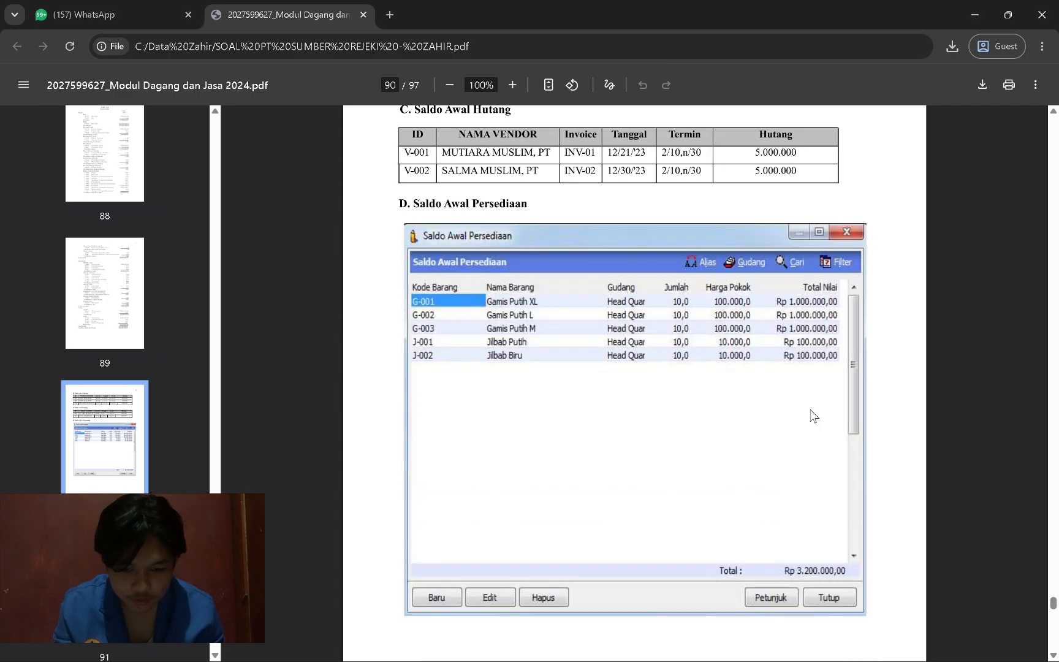
pyautogui.hotkey('alt', 'Tab')
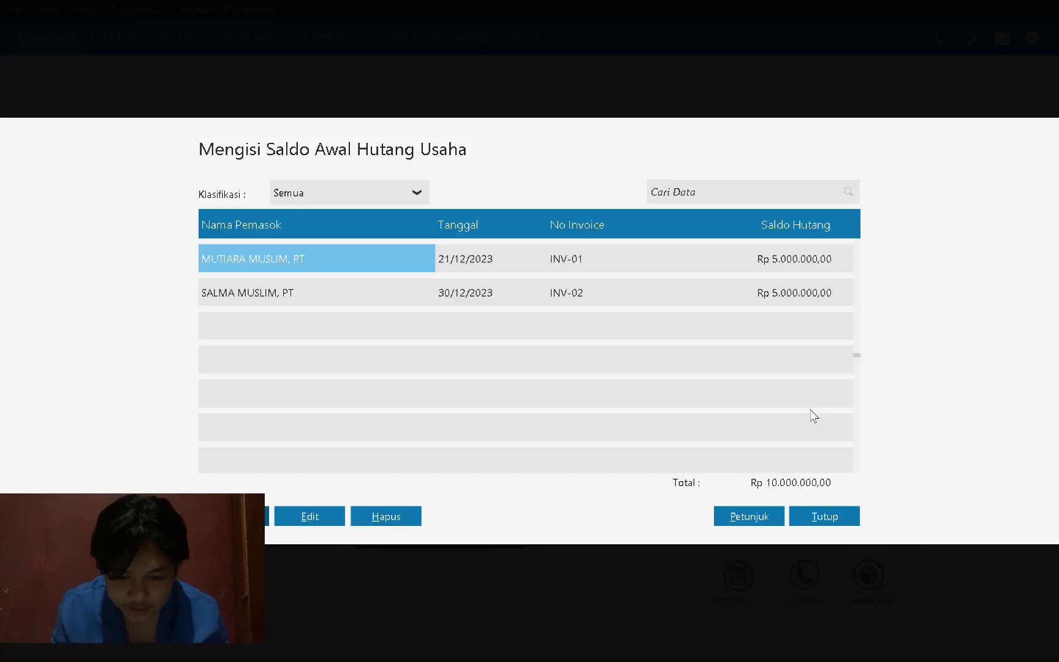
pyautogui.hotkey('alt', 'Tab')
pyautogui.scroll(1, 466, 215)
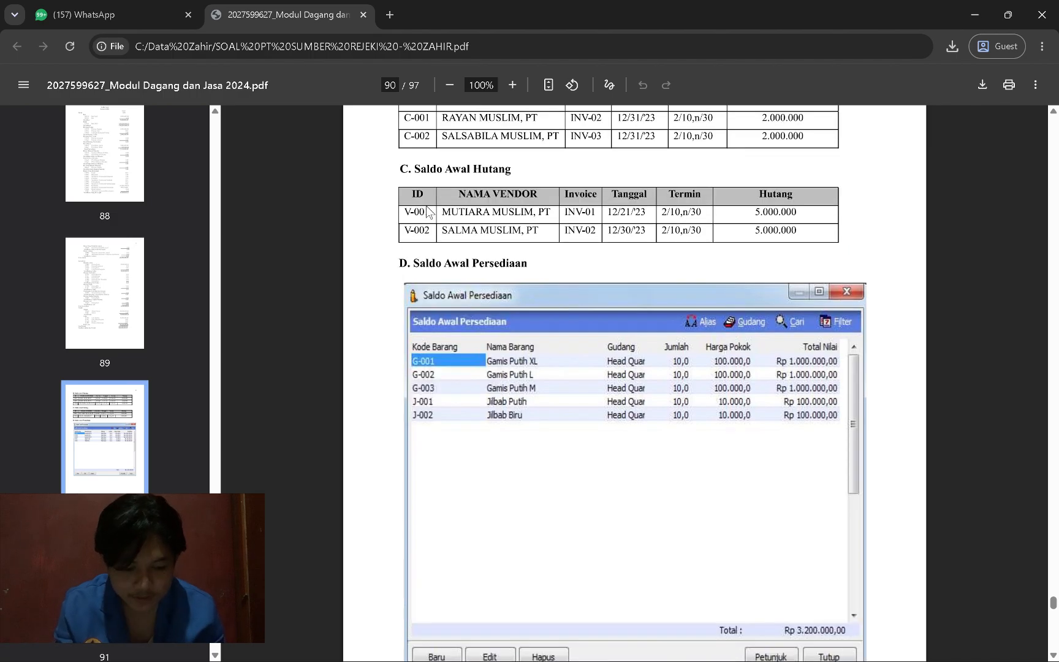
pyautogui.hotkey('alt', 'Tab')
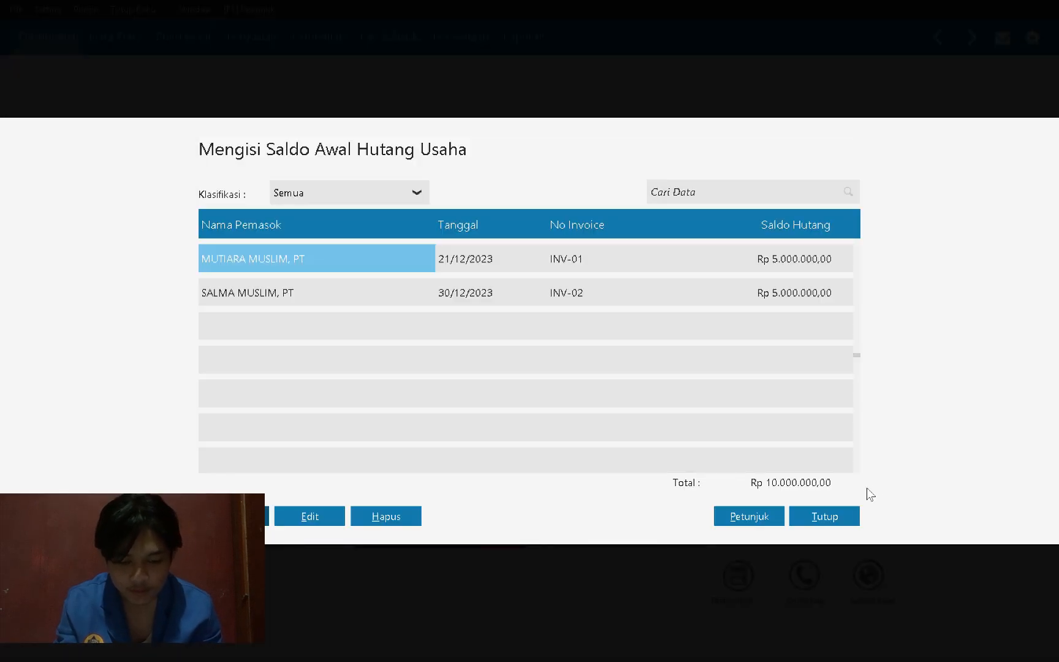
# Step: Close the payables list and open the Saldo Awal Persediaan list, checking the inventory table in the module PDF
pyautogui.click(840, 516)
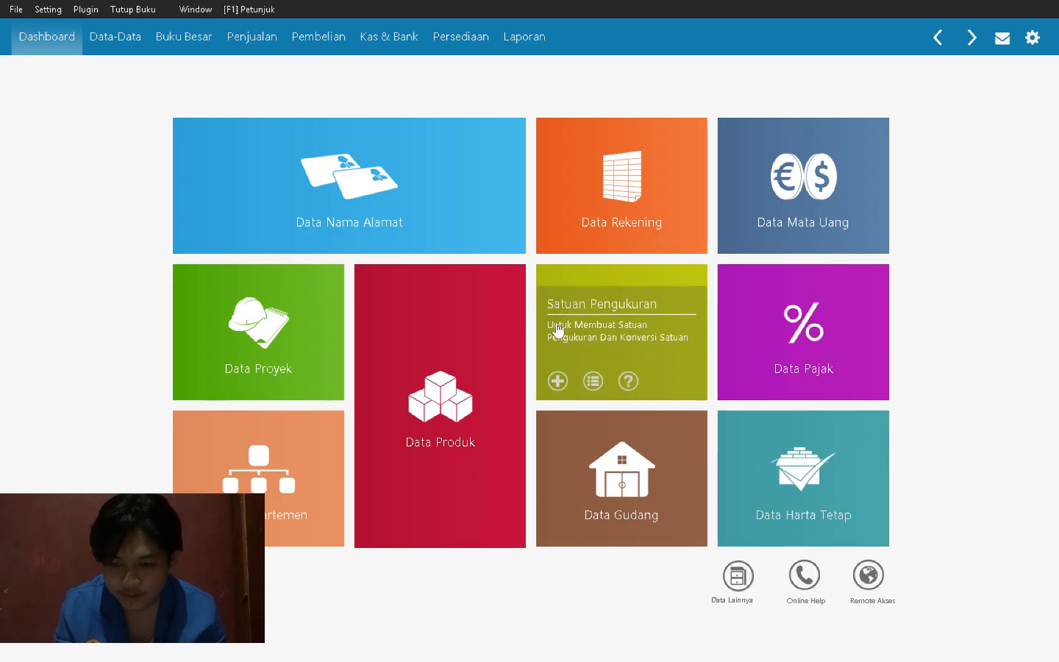
pyautogui.click(48, 10)
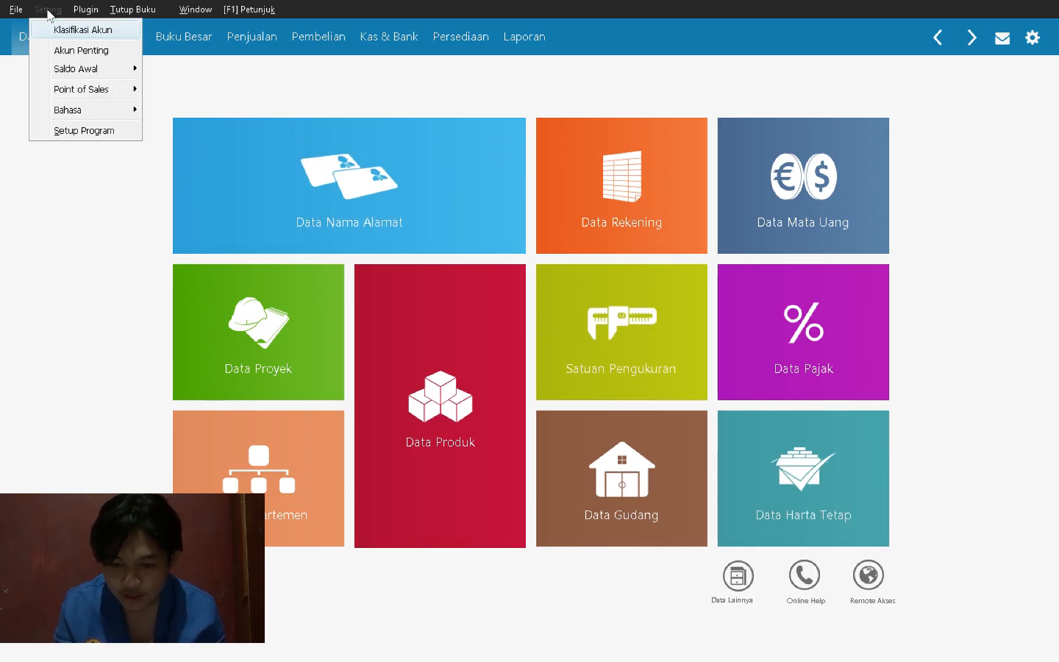
pyautogui.moveTo(79, 66)
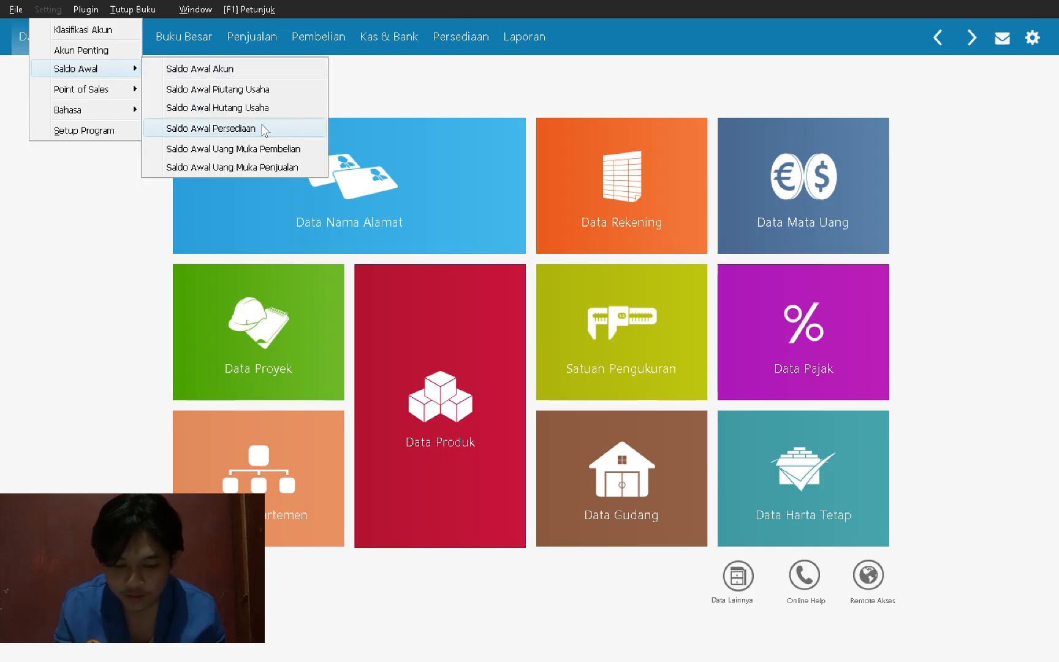
pyautogui.click(211, 128)
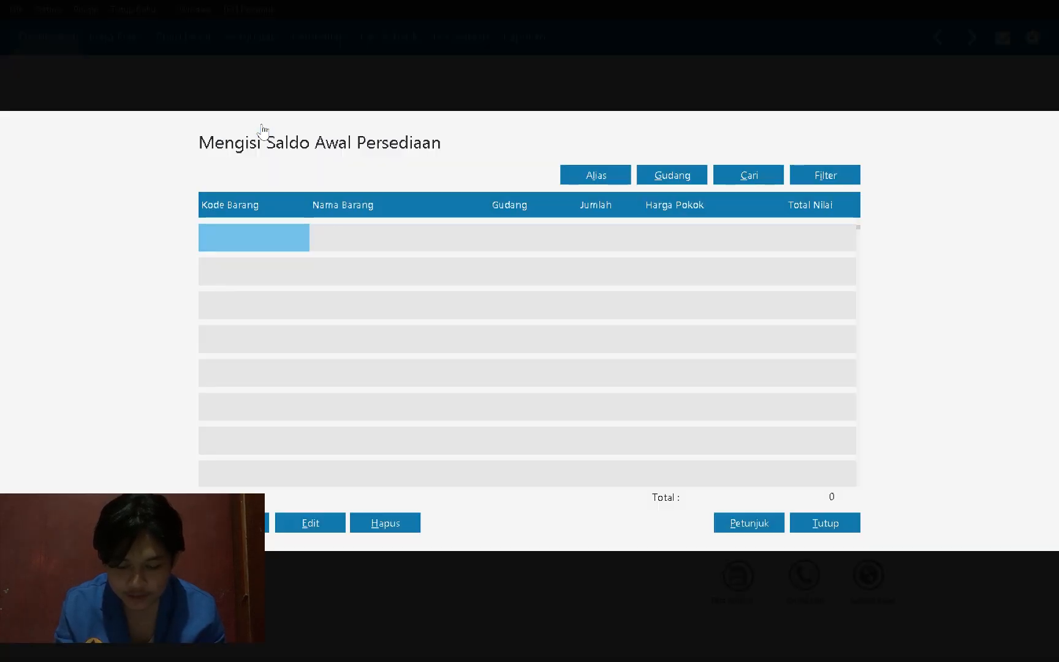
pyautogui.hotkey('alt', 'Tab')
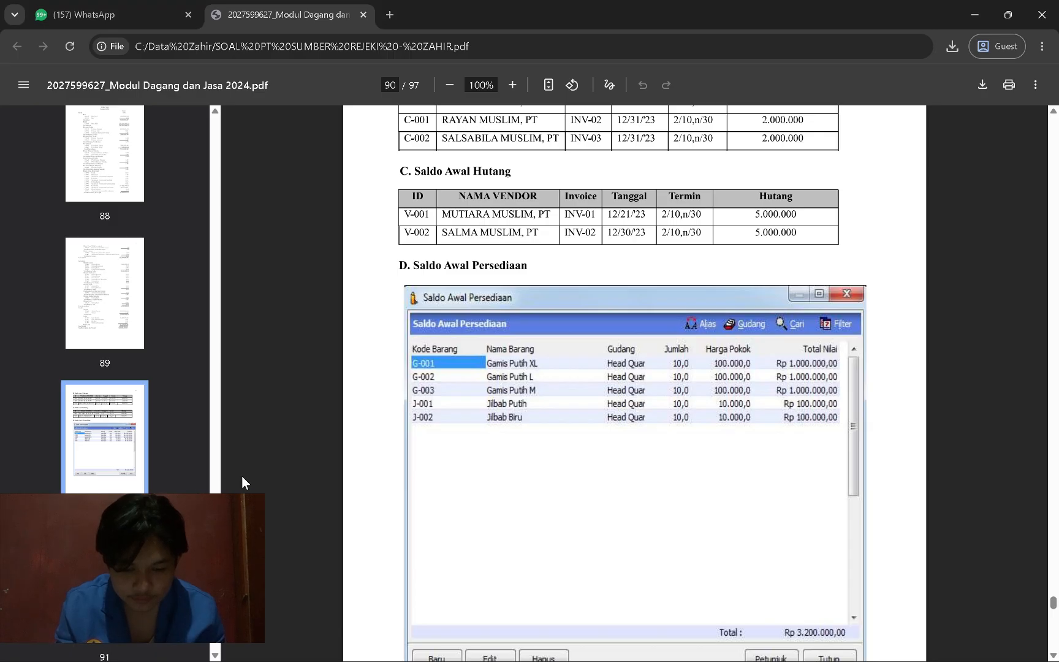
pyautogui.hotkey('alt', 'Tab')
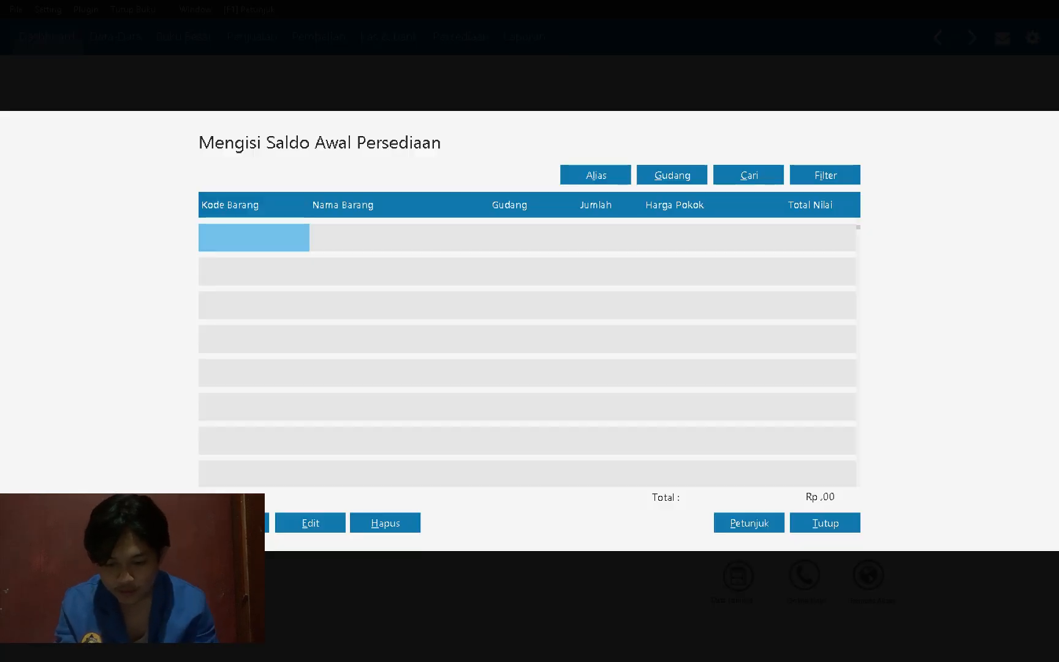
# Step: Start a new inventory opening balance entry and create a new item with code G-001 from the module PDF
pyautogui.hotkey('alt', 't')
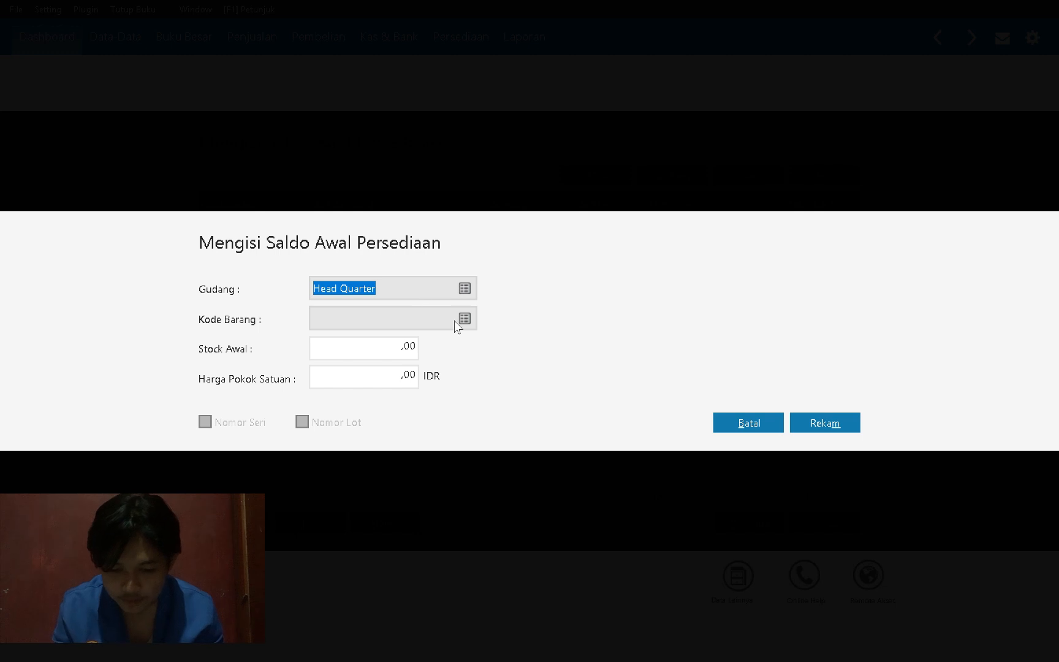
pyautogui.click(463, 319)
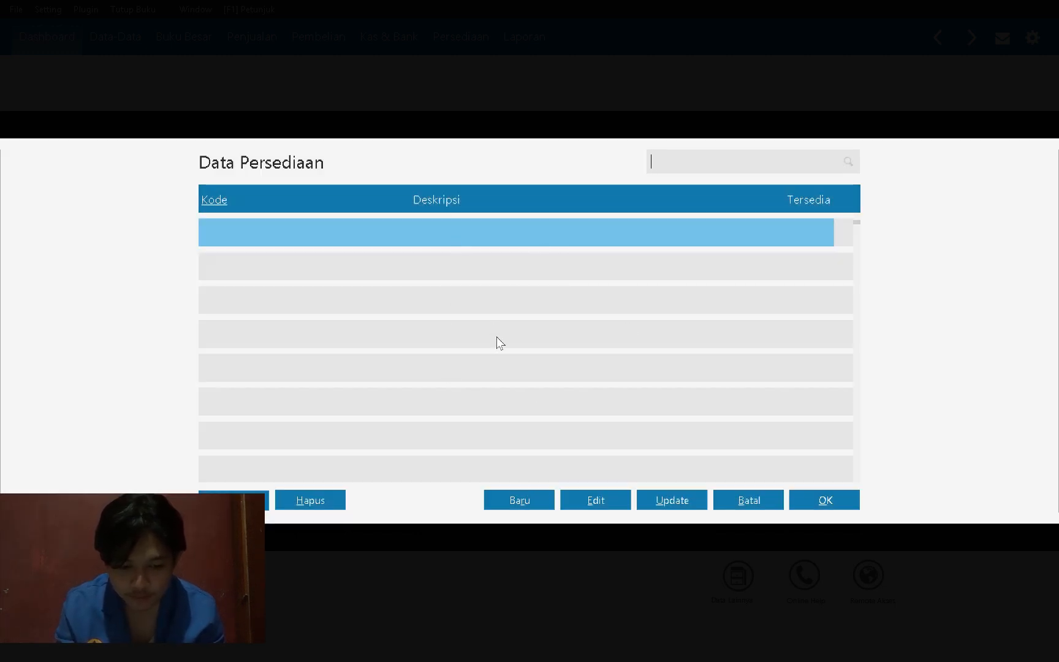
pyautogui.click(518, 497)
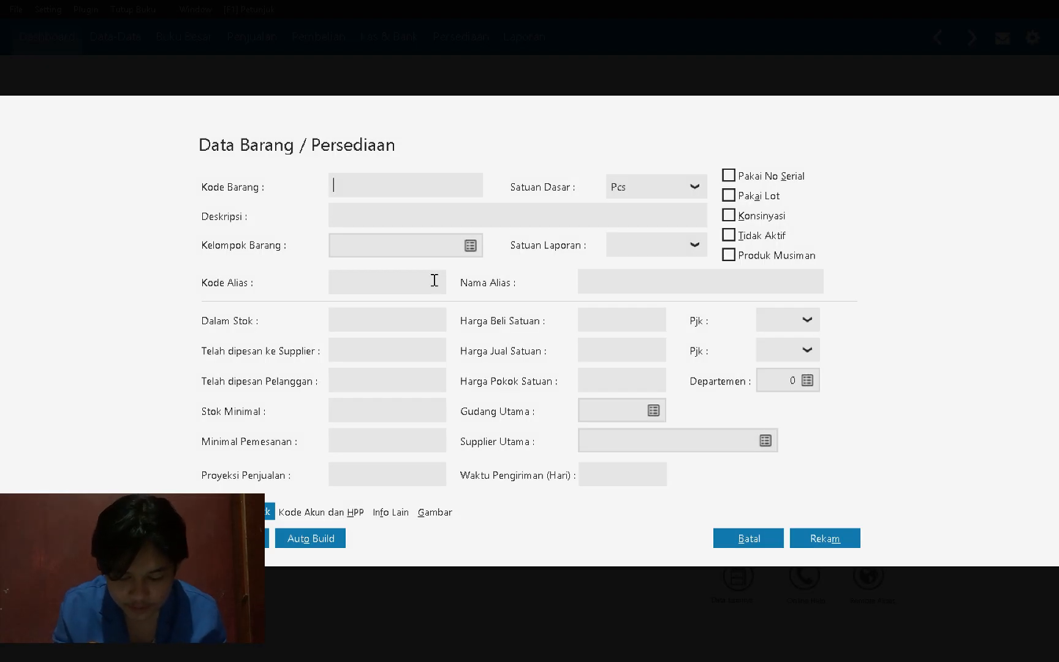
pyautogui.hotkey('alt', 'Tab')
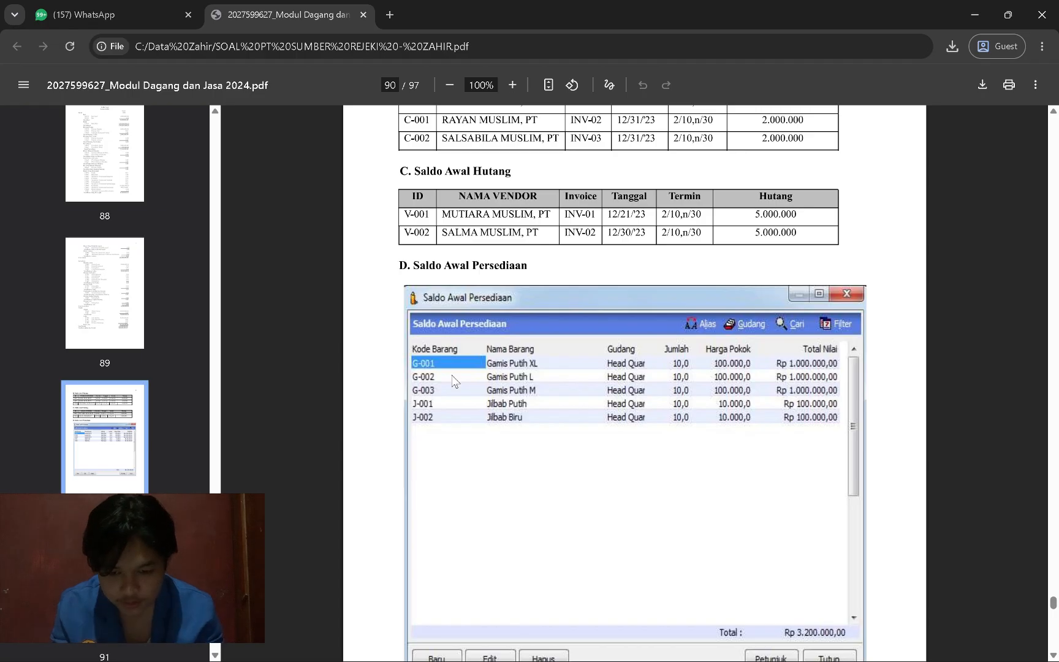
pyautogui.hotkey('alt', 'Tab')
pyautogui.write('G-001')
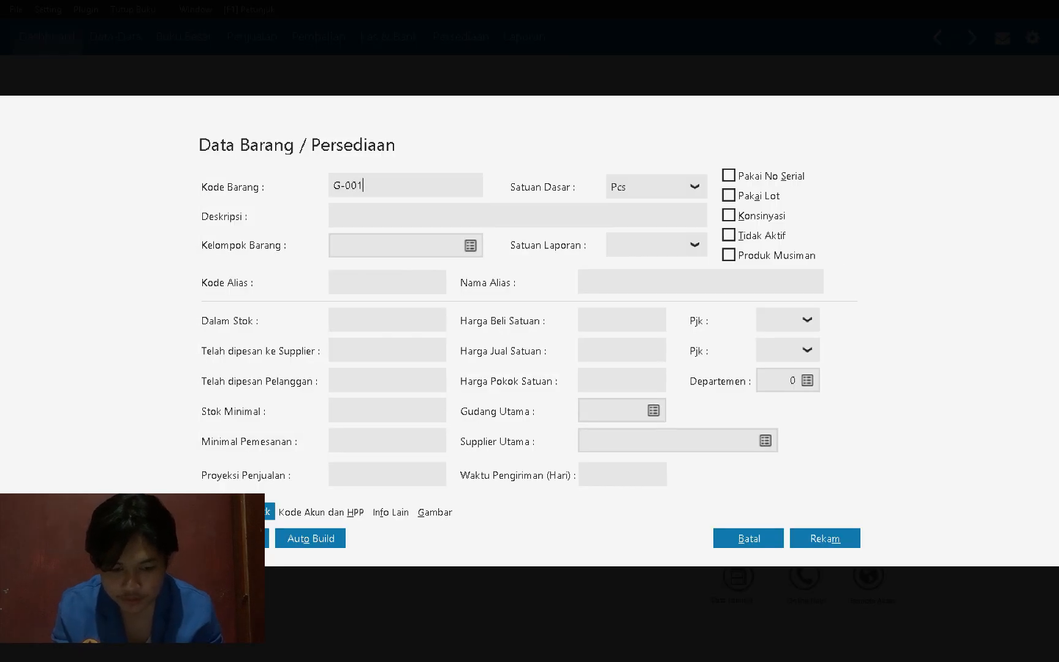
# Step: Set the description of item G-001 to GAMIS PUTIH XL, following the inventory table in the module PDF
pyautogui.click(362, 211)
pyautogui.hotkey('alt', 'Tab')
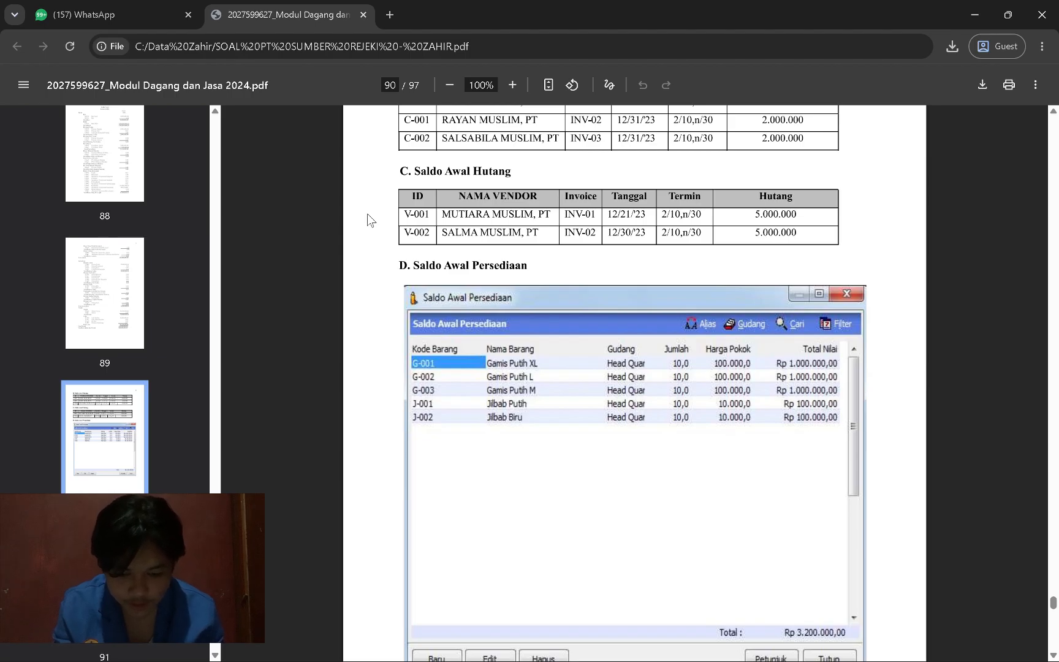
pyautogui.hotkey('alt', 'Tab')
pyautogui.write('GA')
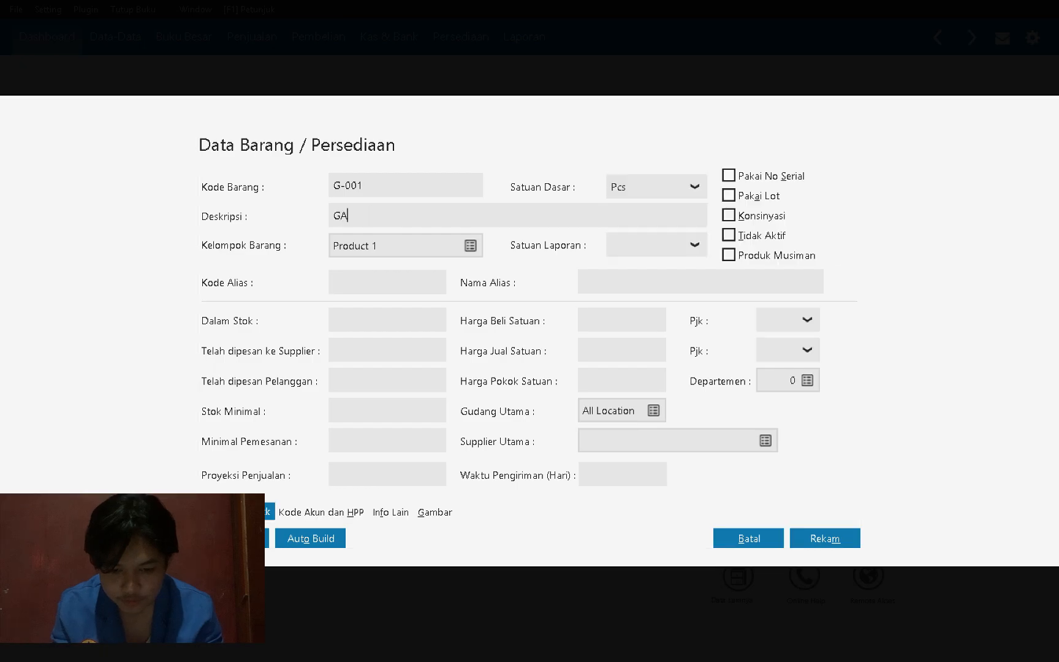
pyautogui.write('MIS PUTIH XL')
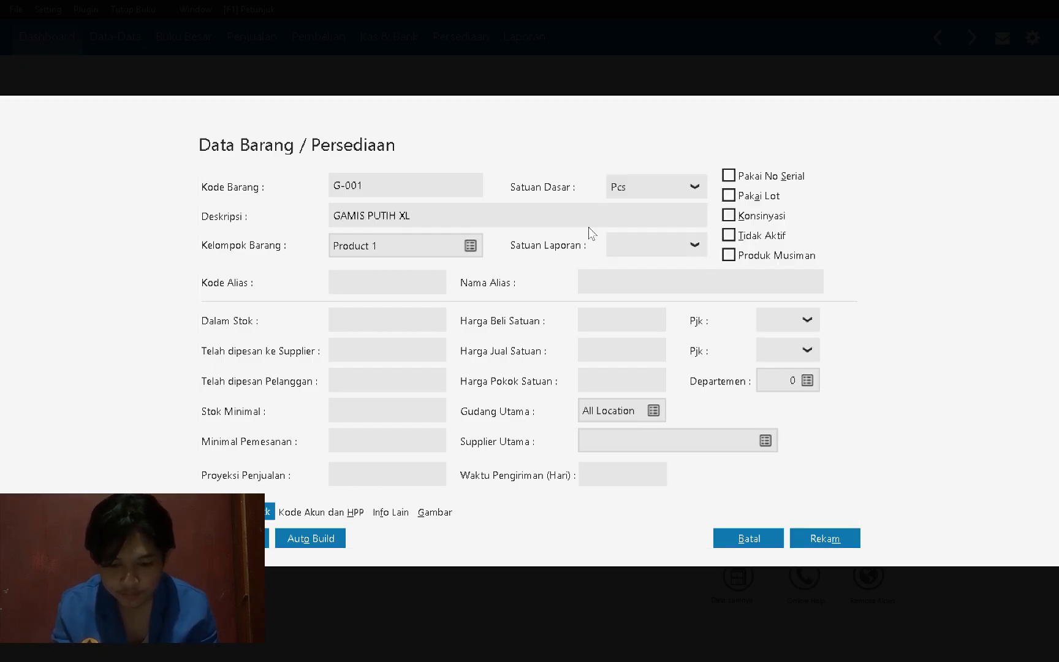
# Step: Assign the item to the Product 1 group, record it, and select it as the item for the opening balance entry
pyautogui.click(469, 246)
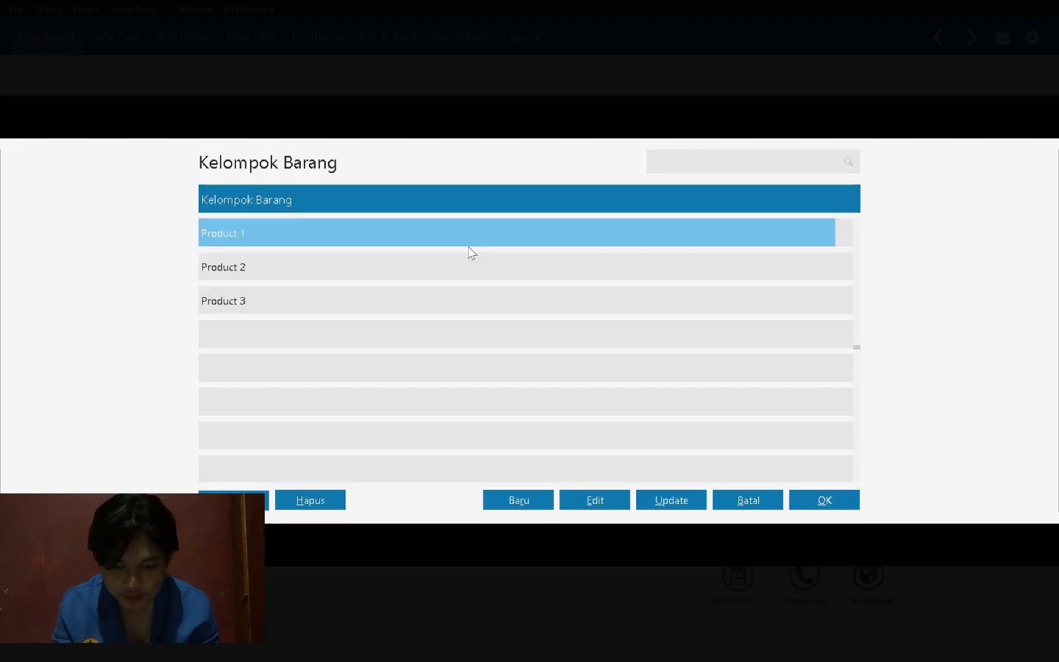
pyautogui.doubleClick(456, 237)
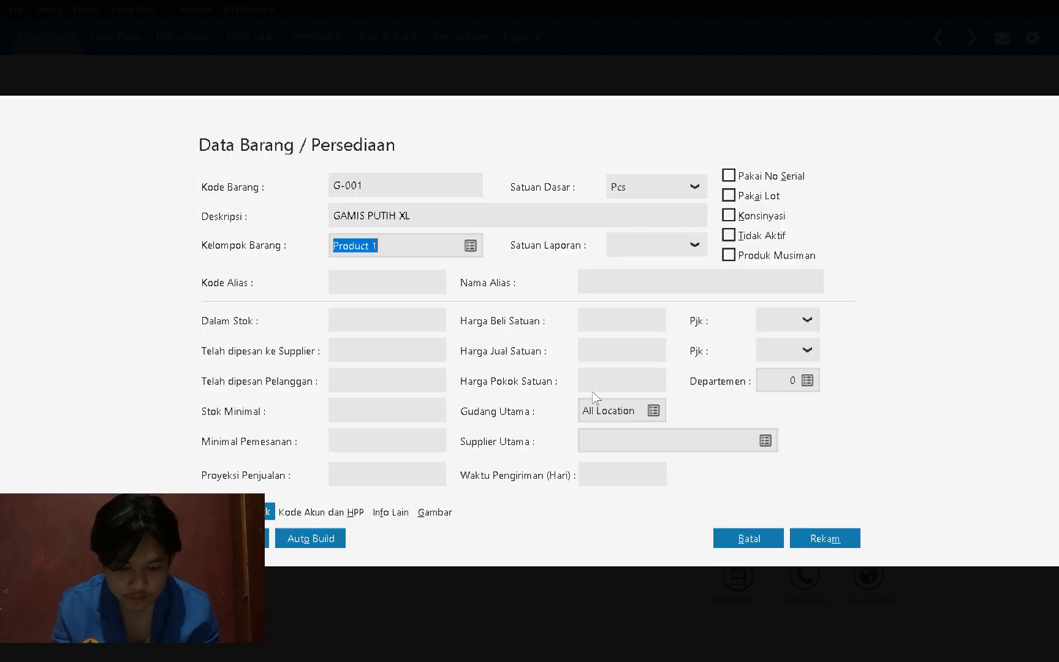
pyautogui.click(813, 531)
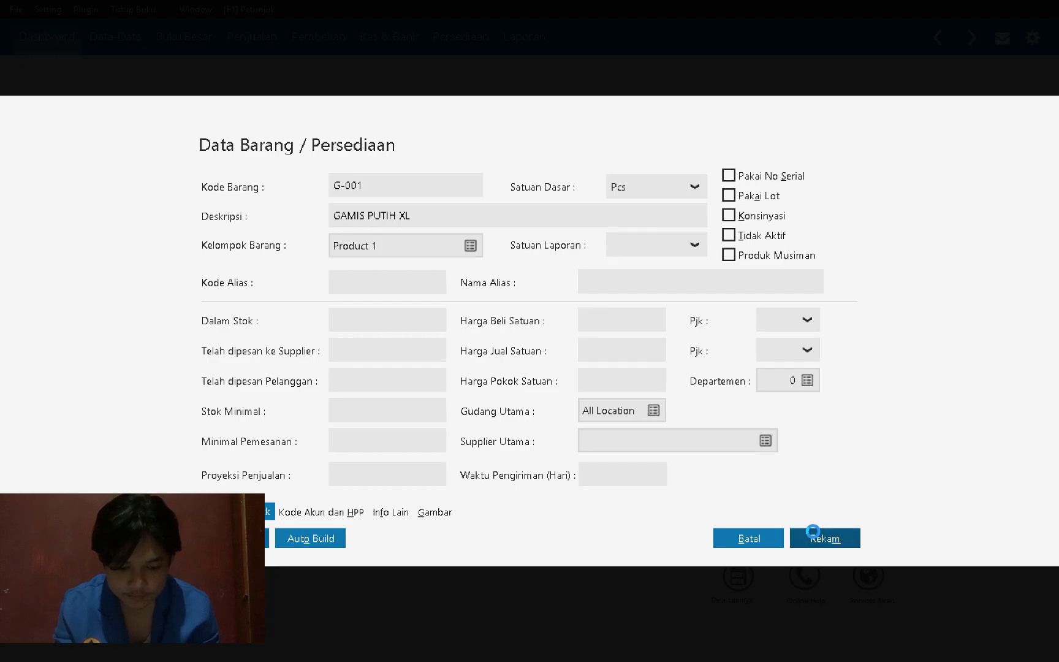
pyautogui.click(849, 539)
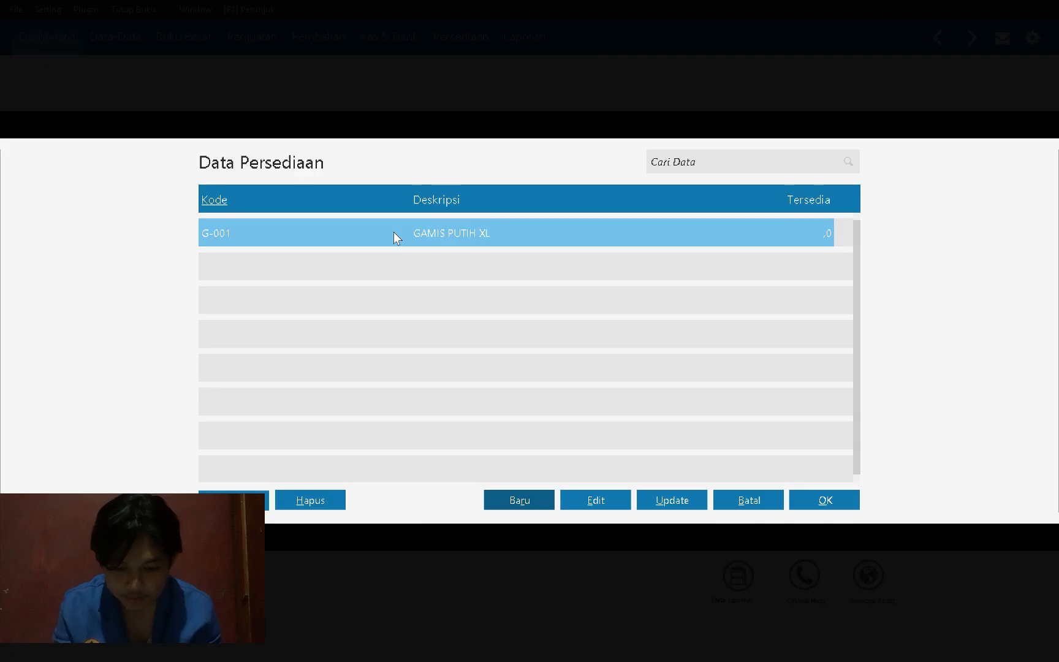
pyautogui.doubleClick(394, 232)
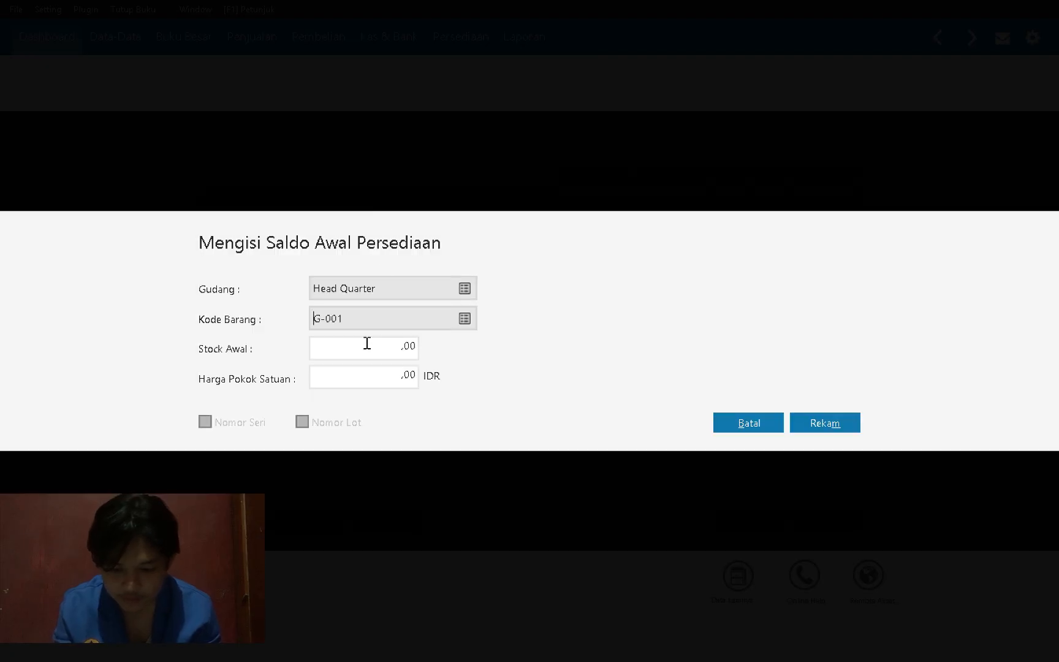
# Step: Record G-001's opening stock as 10 at a unit cost of 100,000 IDR, checking against the PDF's Saldo Awal Persediaan table
pyautogui.click(367, 342)
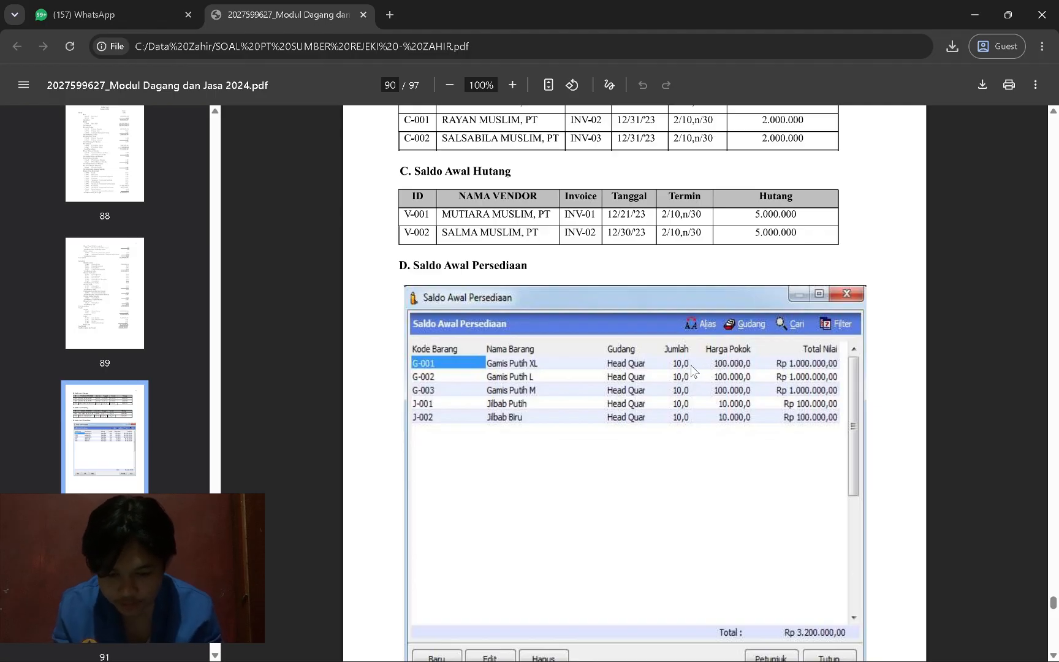
pyautogui.write('1')
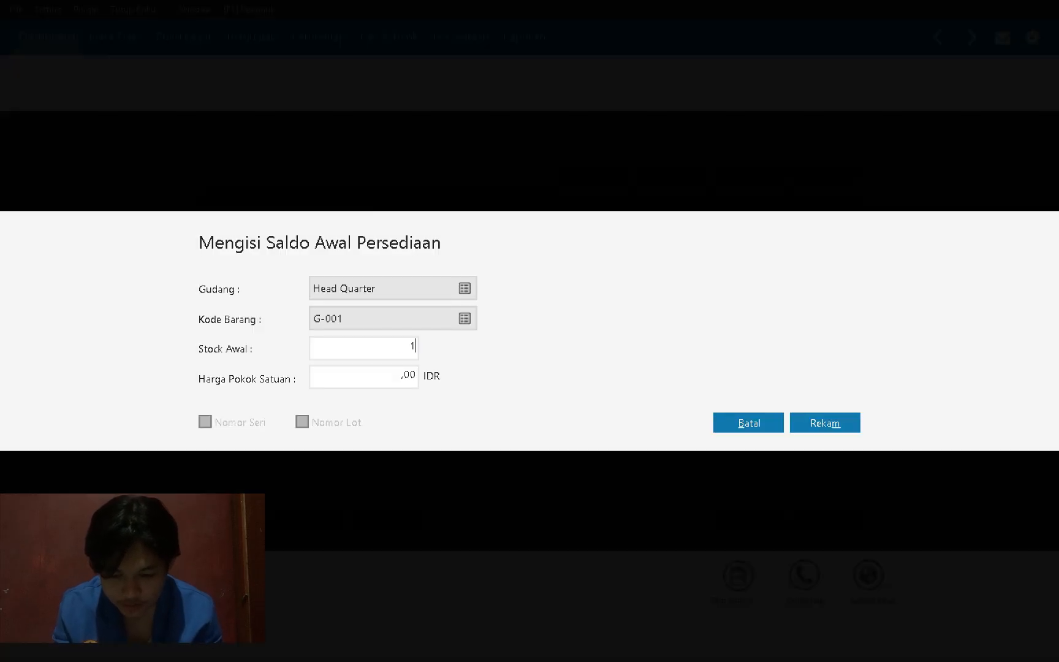
pyautogui.write('0')
pyautogui.press('Tab')
pyautogui.write('1')
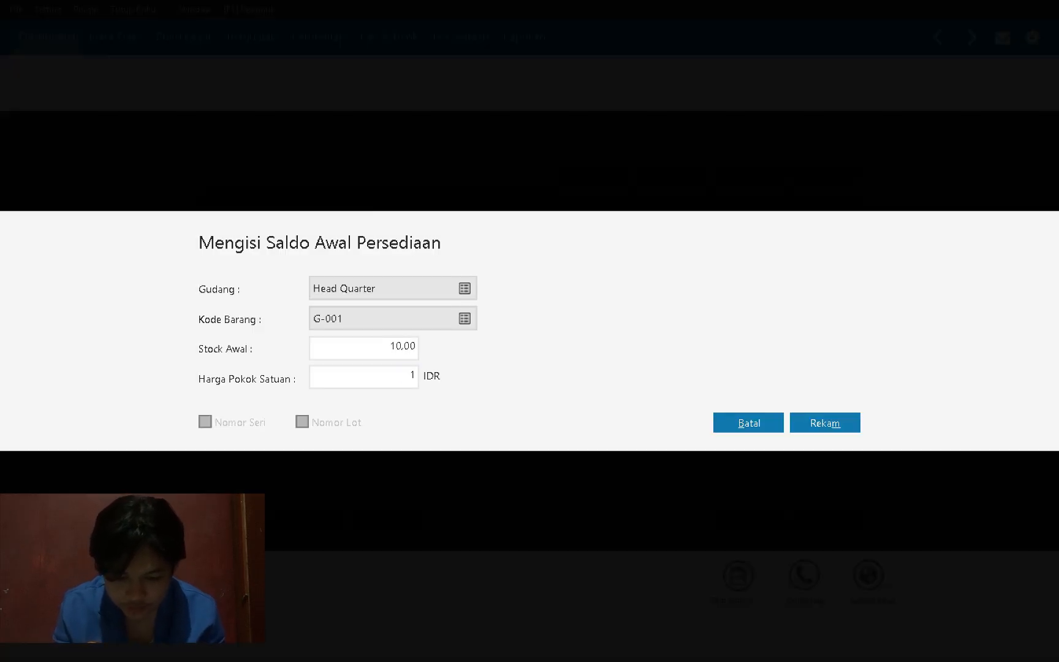
pyautogui.write('00.00000')
pyautogui.press('Tab')
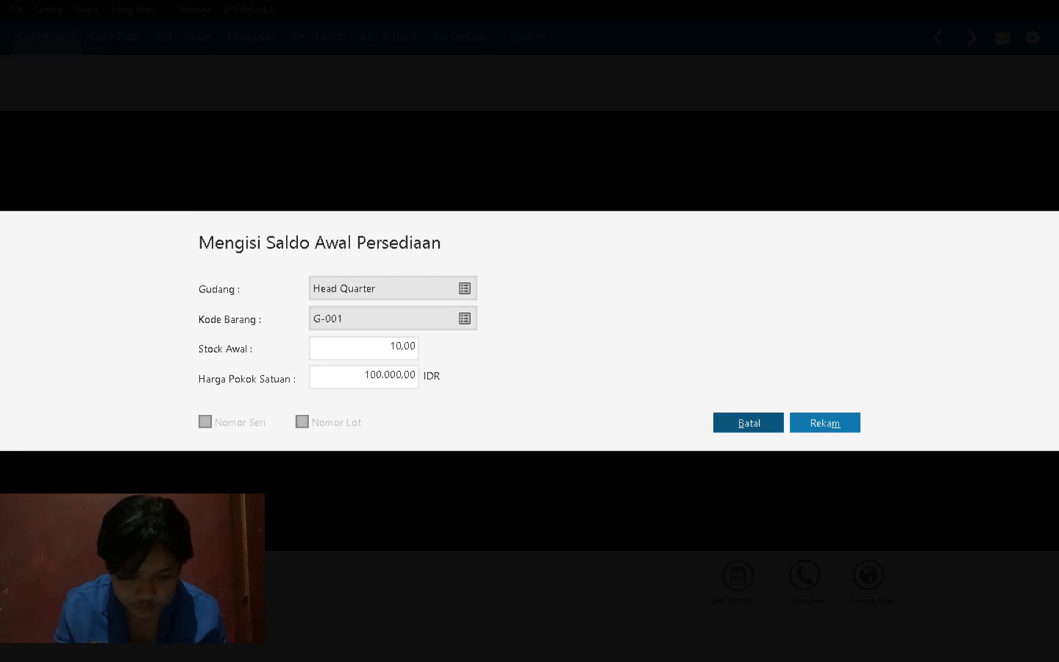
pyautogui.hotkey('alt', 'Tab')
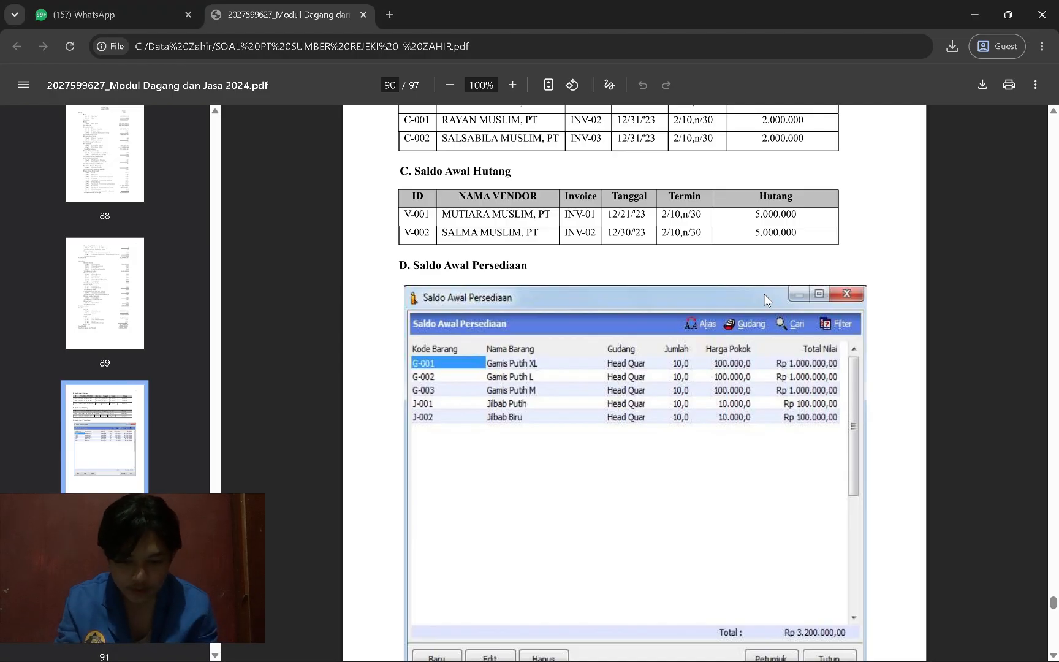
pyautogui.hotkey('alt', 'Tab')
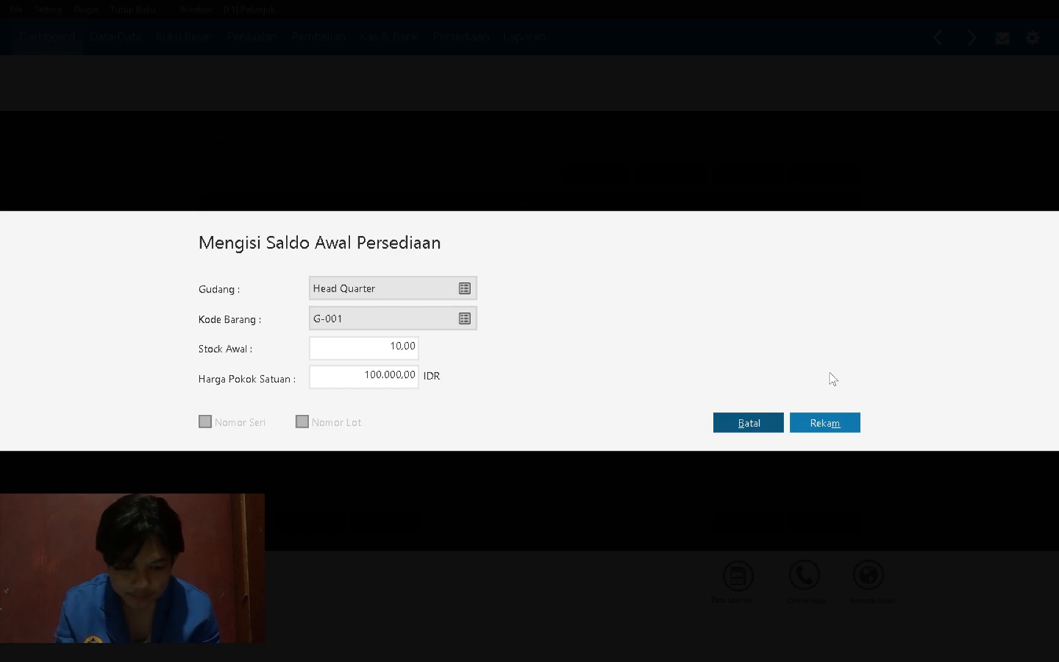
pyautogui.click(821, 424)
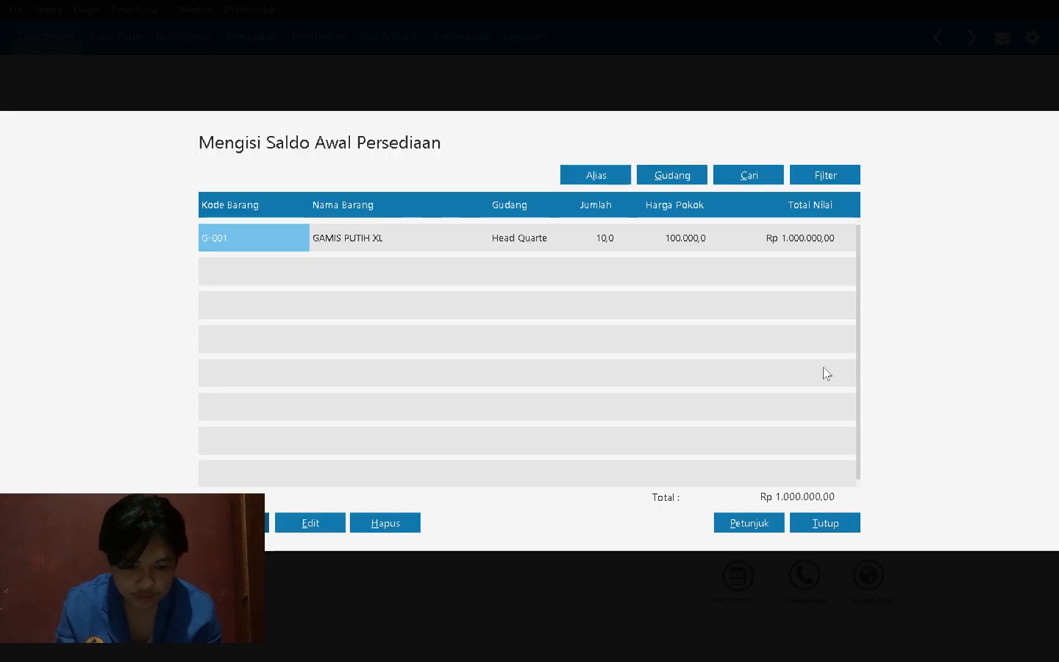
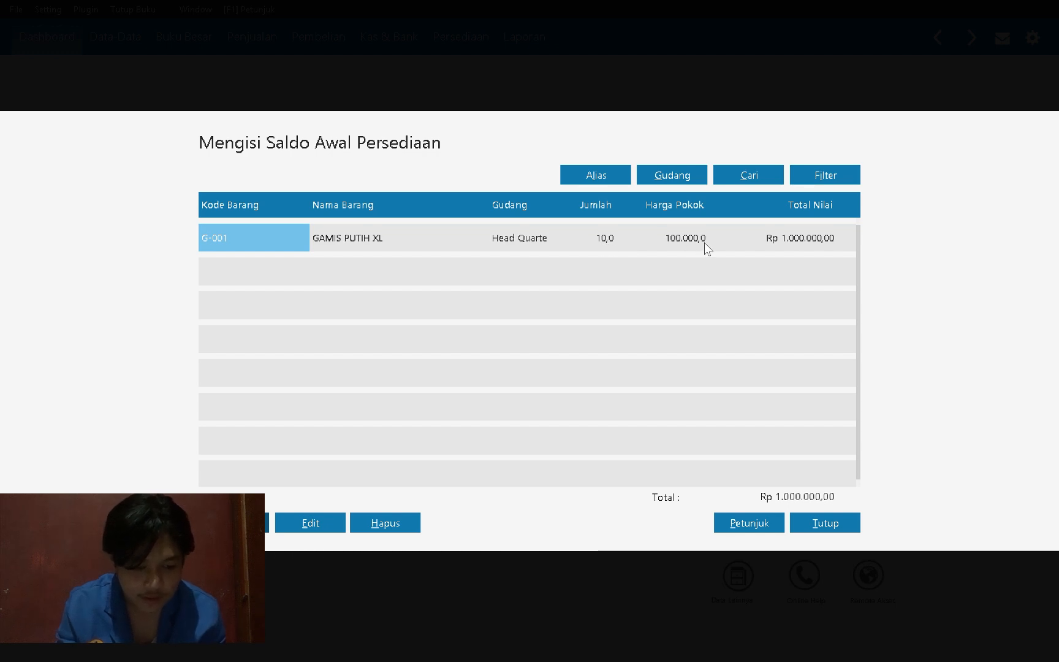
# Step: Start a new opening stock entry and create inventory item G-002 with the description GAMIS PUTIH L, checking the name in the PDF
pyautogui.hotkey('alt', 'Tab')
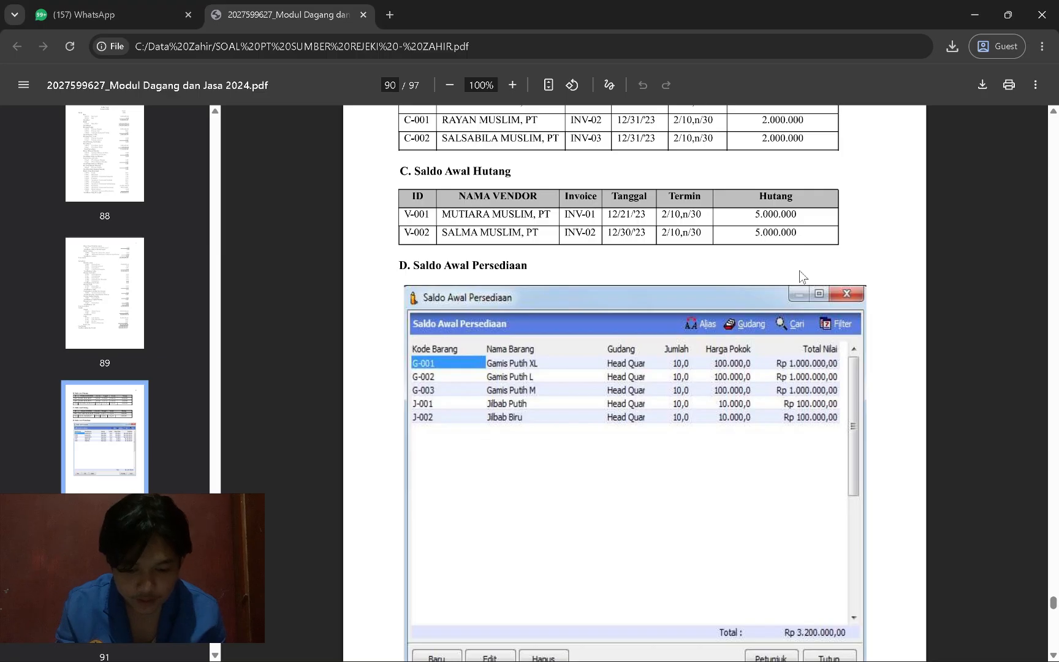
pyautogui.hotkey('alt', 'Tab')
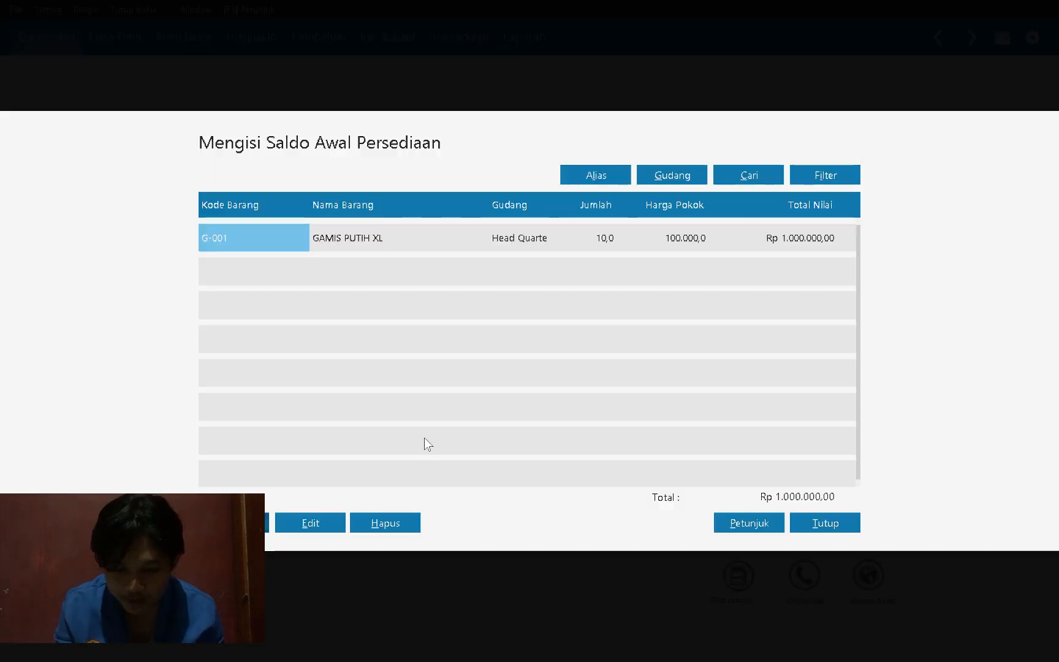
pyautogui.click(236, 522)
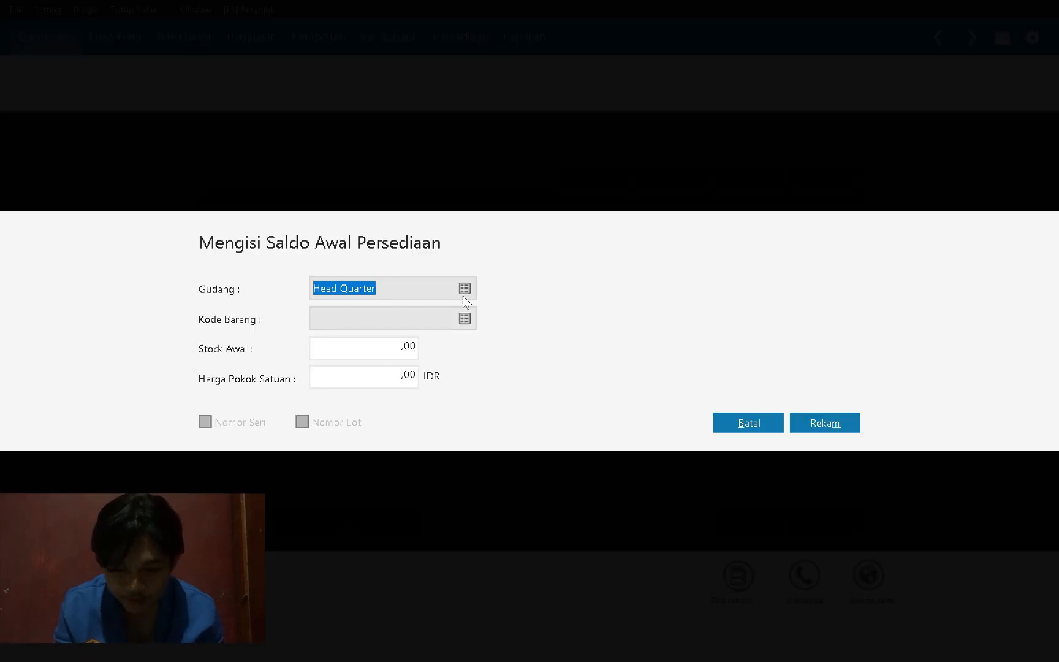
pyautogui.click(465, 319)
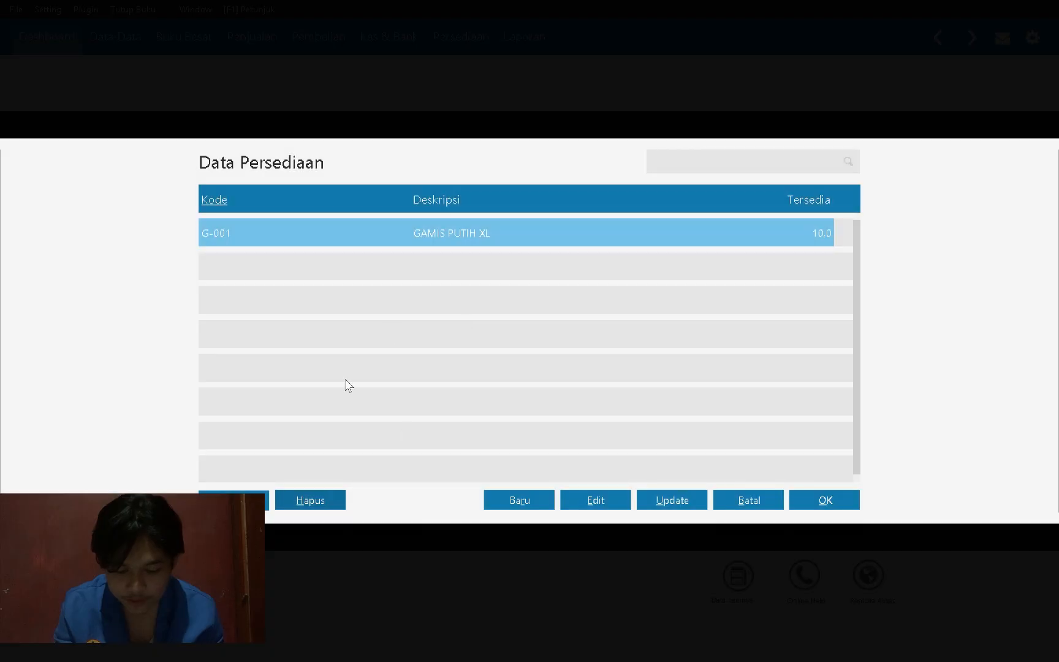
pyautogui.click(525, 507)
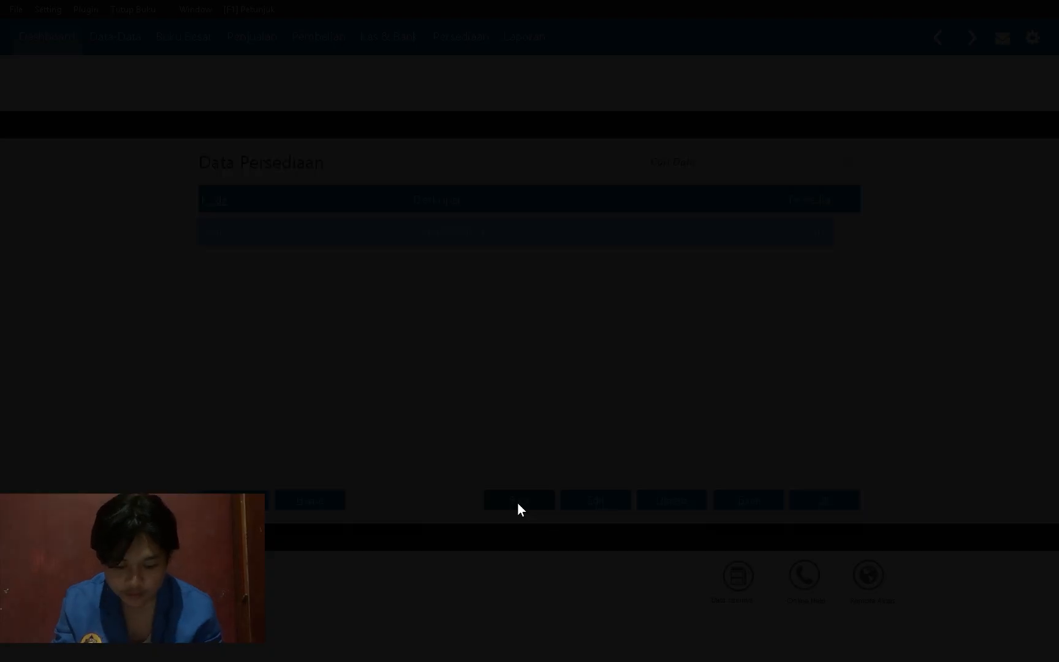
pyautogui.write('G-002')
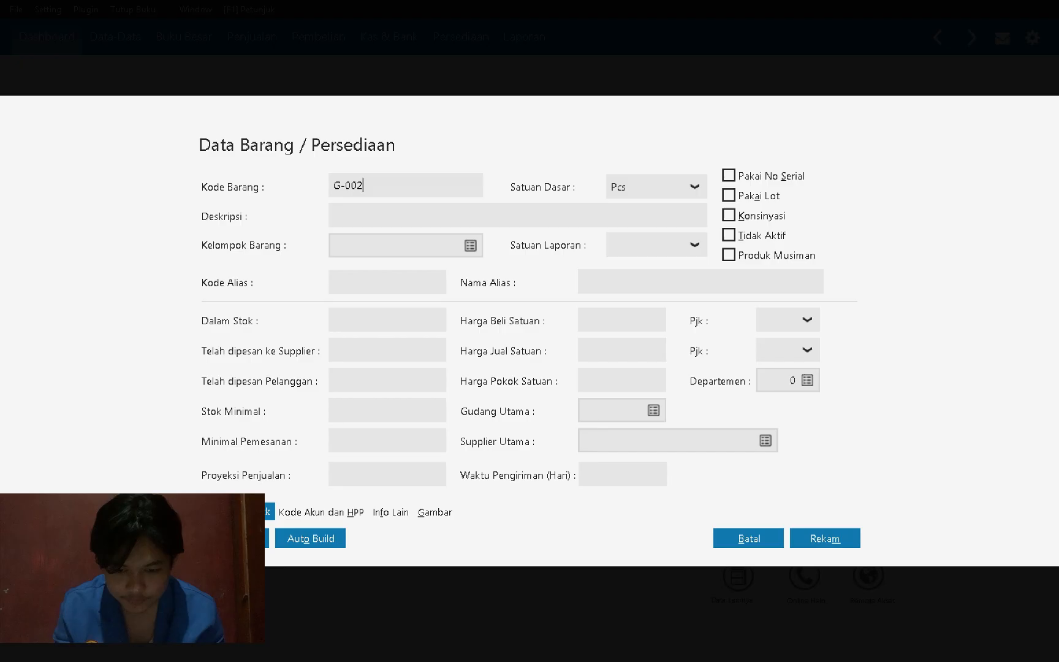
pyautogui.press('Tab')
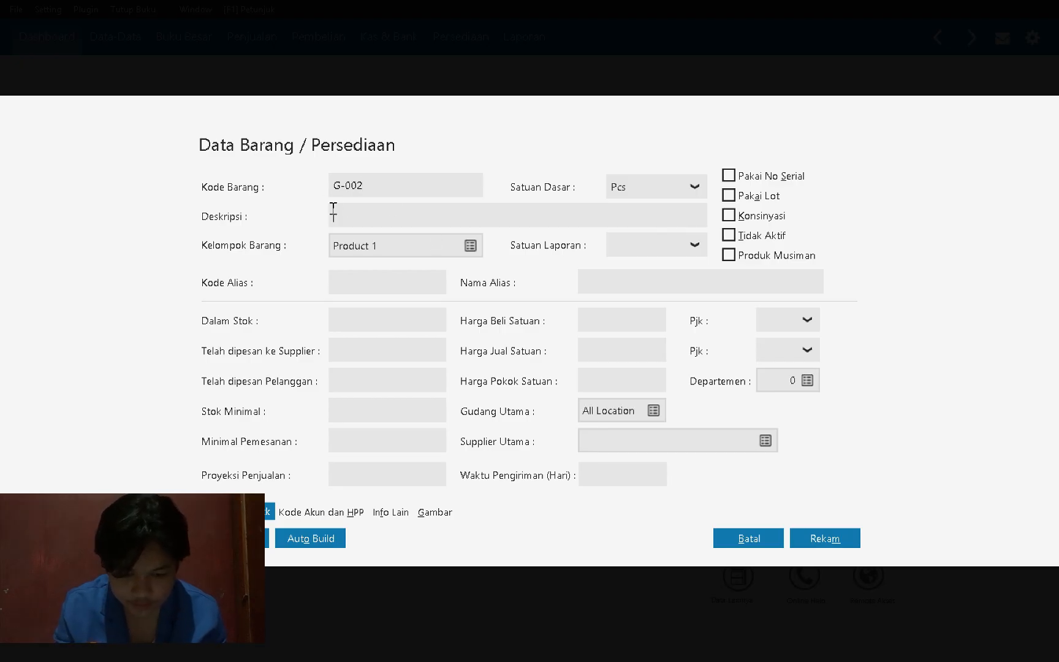
pyautogui.hotkey('alt', 'Tab')
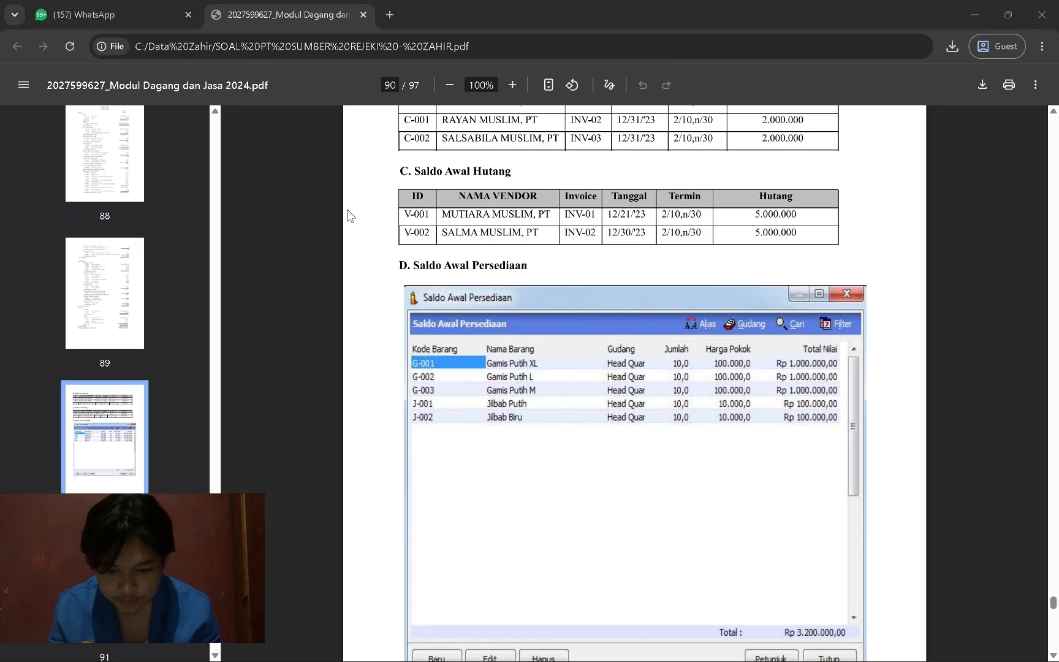
pyautogui.hotkey('alt', 'Tab')
pyautogui.write('GAMIS PUTIH')
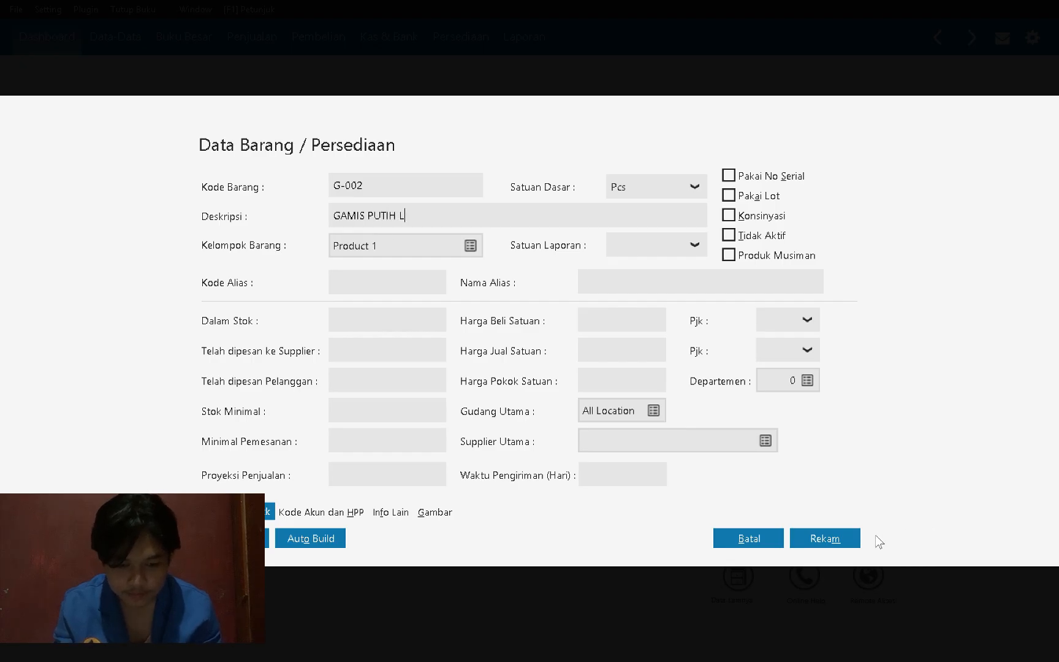
pyautogui.click(834, 538)
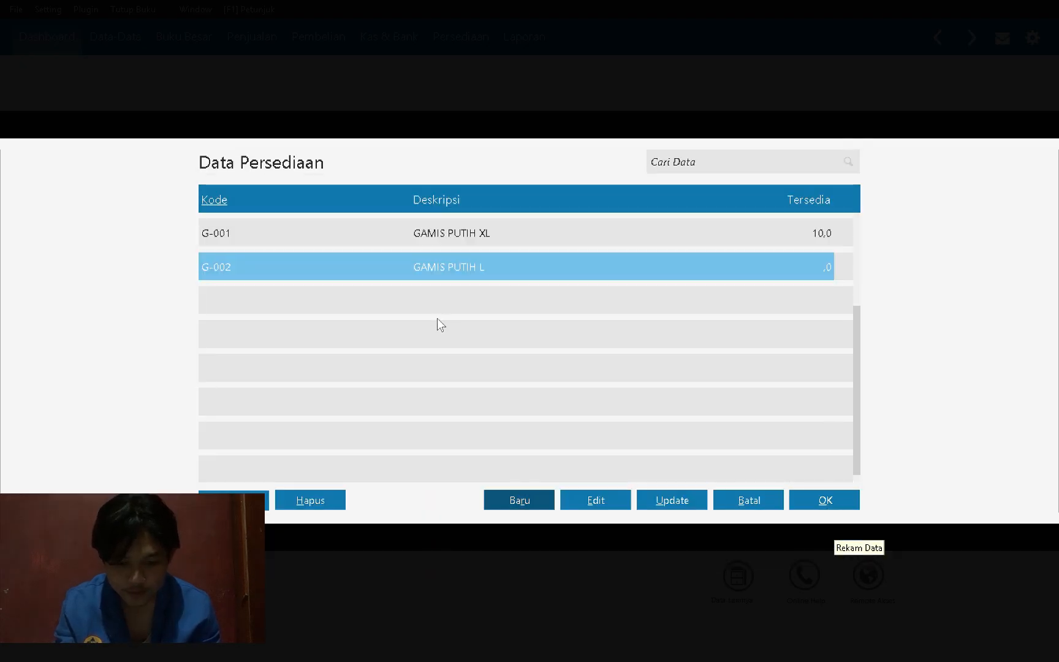
# Step: Choose item G-002 for the entry and record its opening stock as 10 at a unit cost of 100,000 IDR
pyautogui.doubleClick(442, 267)
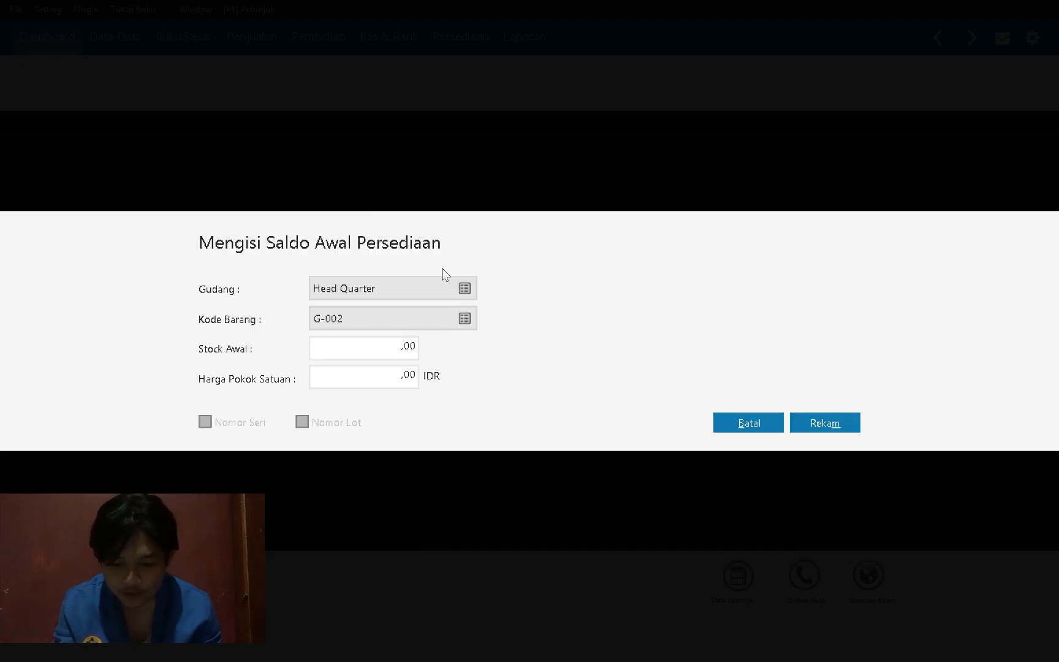
pyautogui.click(357, 348)
pyautogui.hotkey('alt', 'Tab')
pyautogui.hotkey('alt', 'Tab')
pyautogui.write('10')
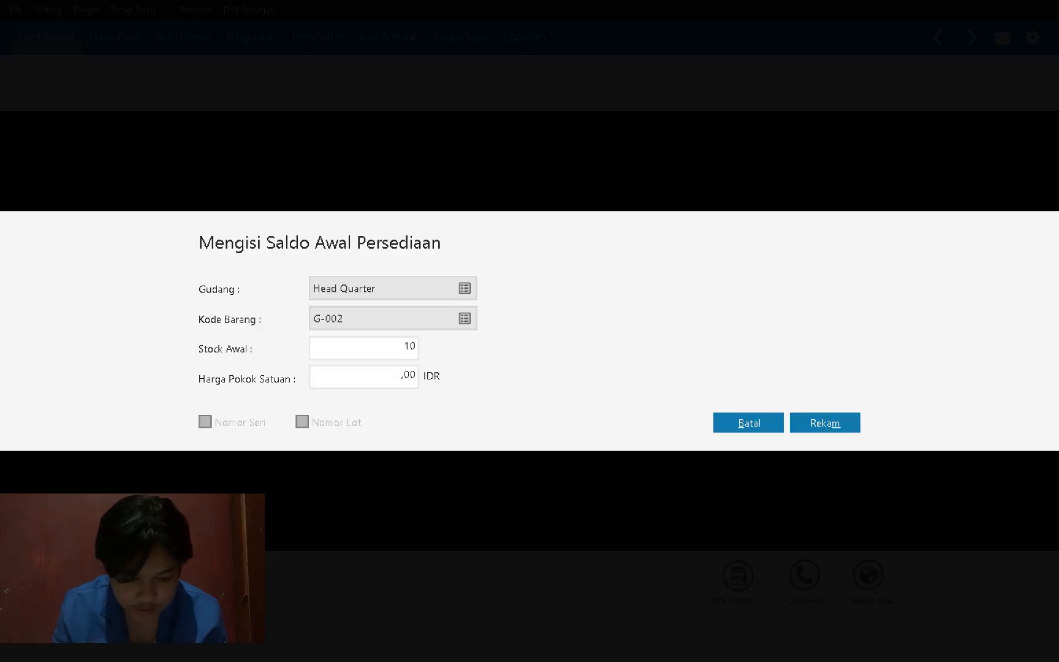
pyautogui.press('Tab')
pyautogui.hotkey('alt', 'Tab')
pyautogui.hotkey('alt', 'Tab')
pyautogui.write('100000')
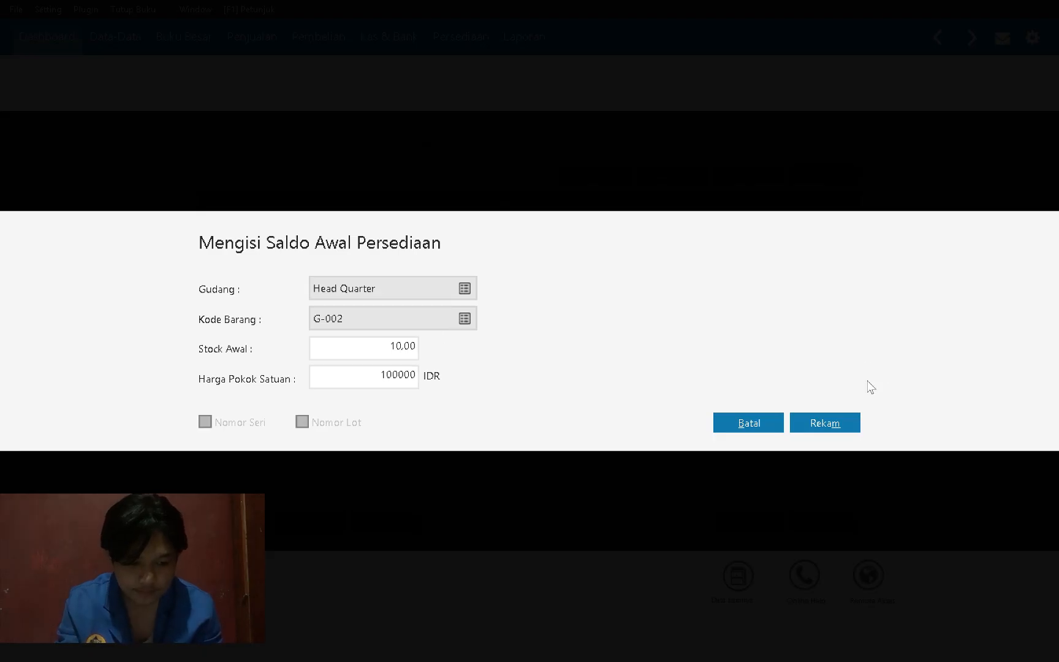
pyautogui.click(837, 422)
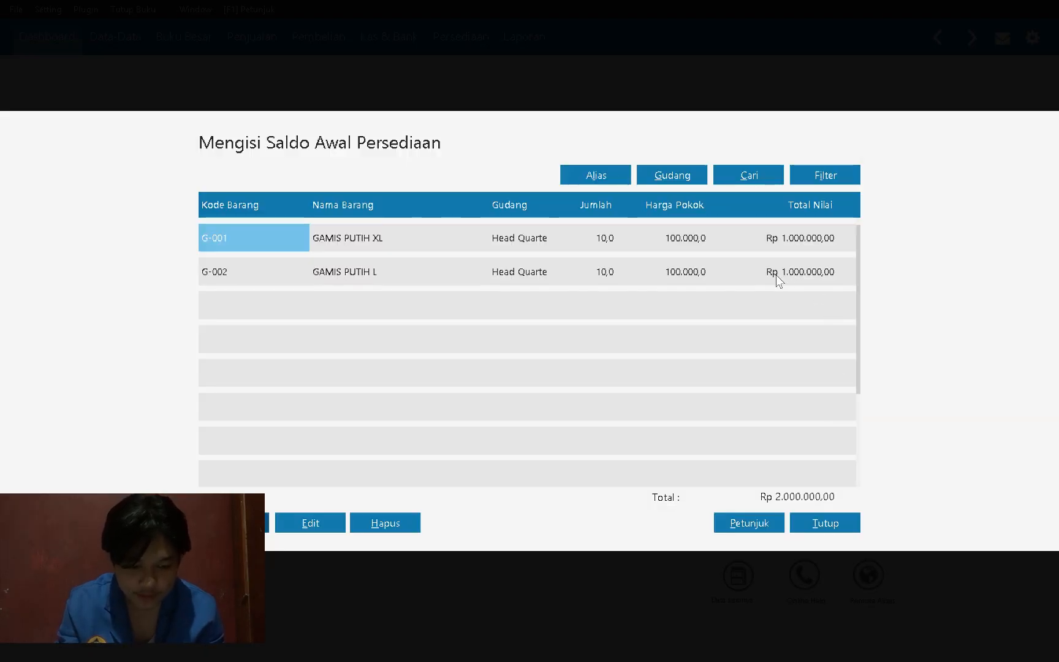
# Step: Start another opening stock entry and create inventory item G-003 with the description GAMIS PUTIH M, checking the name in the PDF
pyautogui.hotkey('alt', 'Tab')
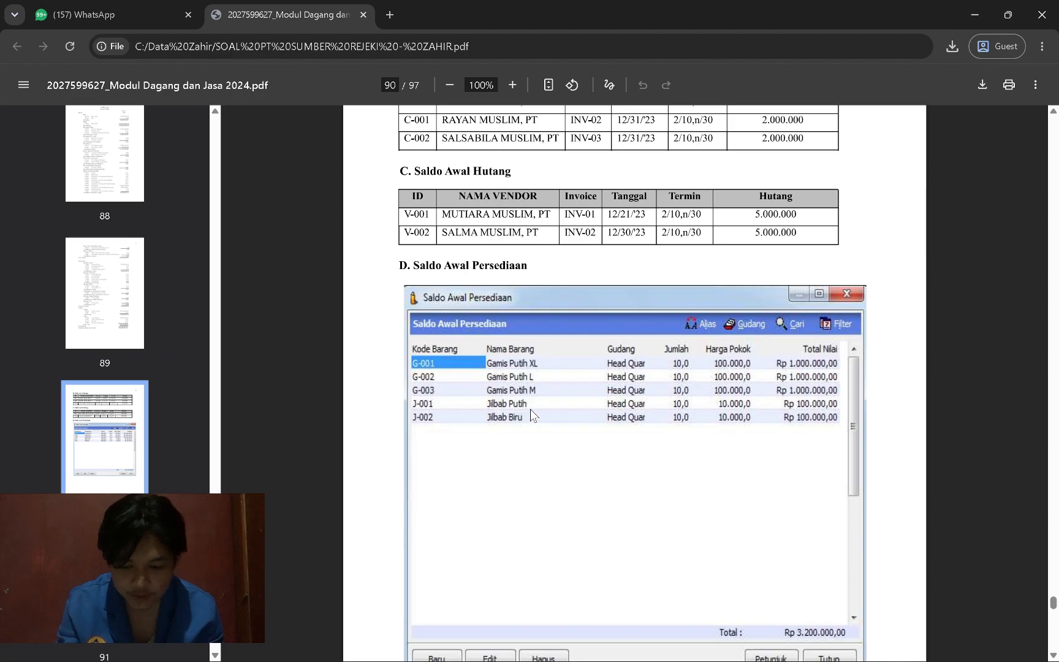
pyautogui.hotkey('alt', 'Tab')
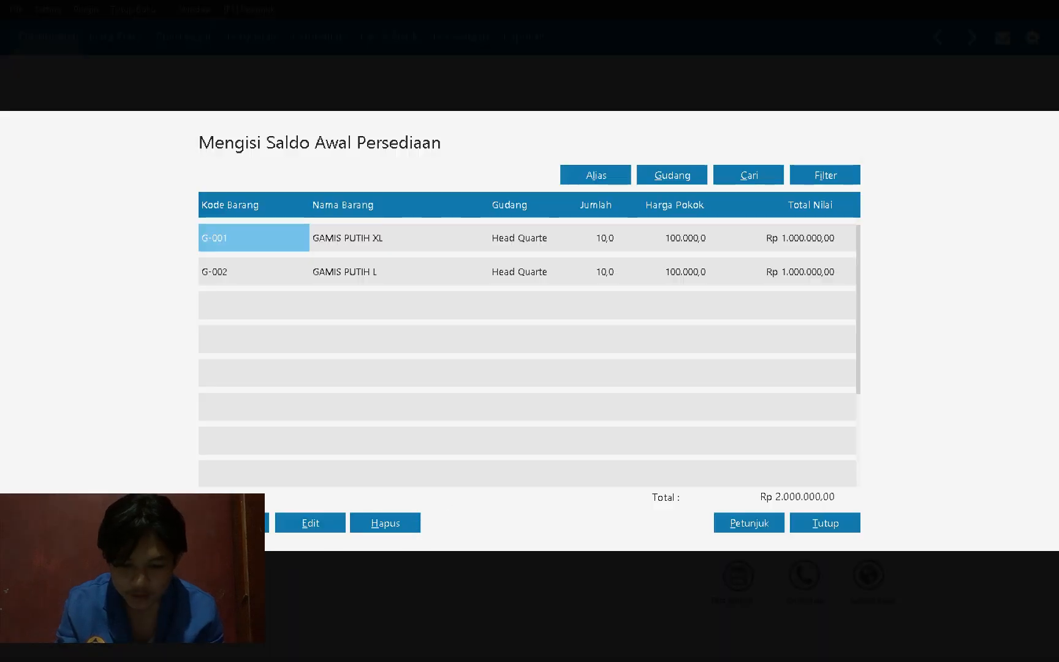
pyautogui.click(233, 523)
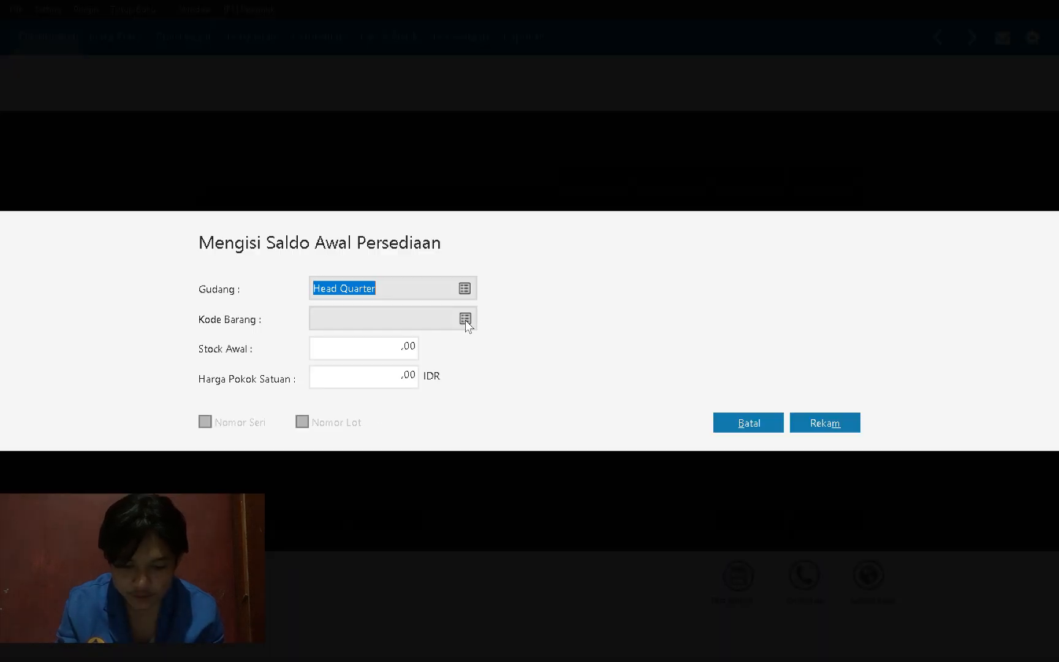
pyautogui.click(465, 319)
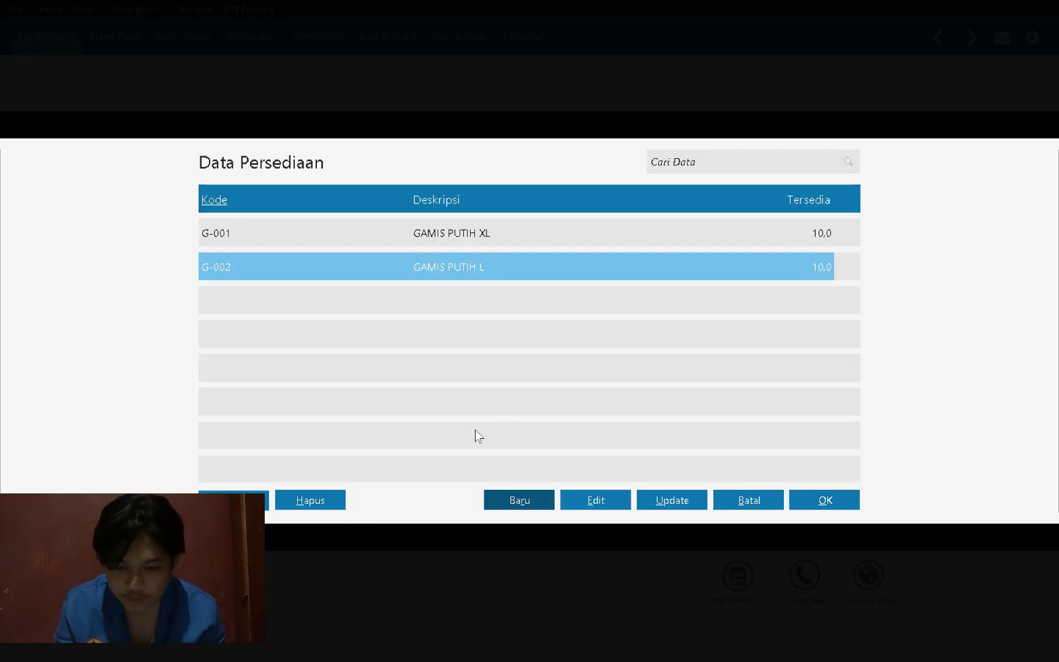
pyautogui.press('Return')
pyautogui.write('G-')
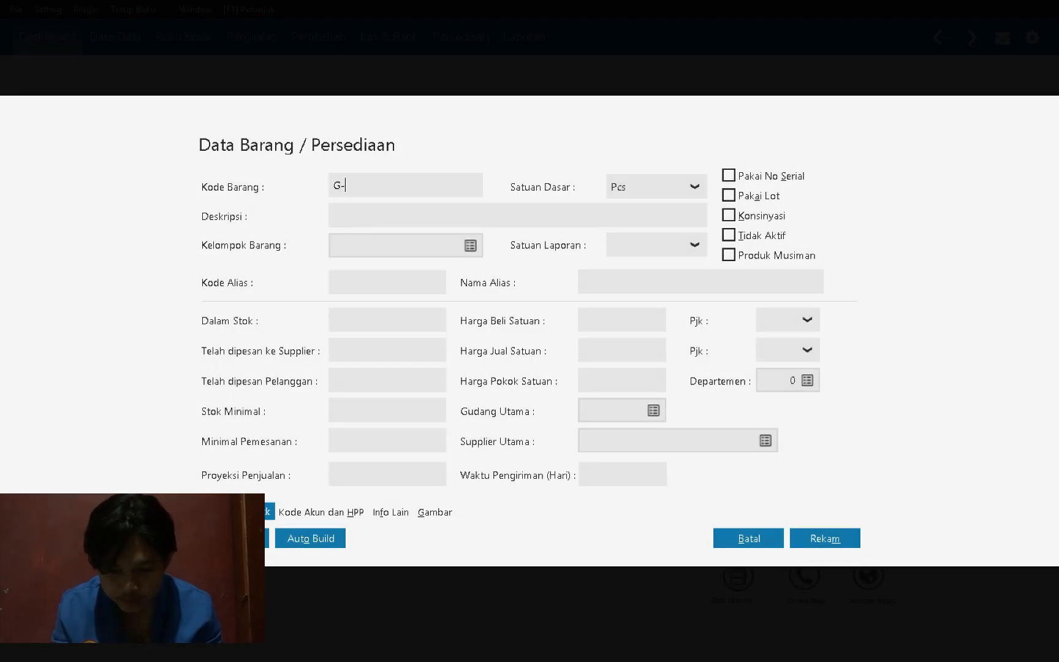
pyautogui.write('003')
pyautogui.hotkey('alt', 'Tab')
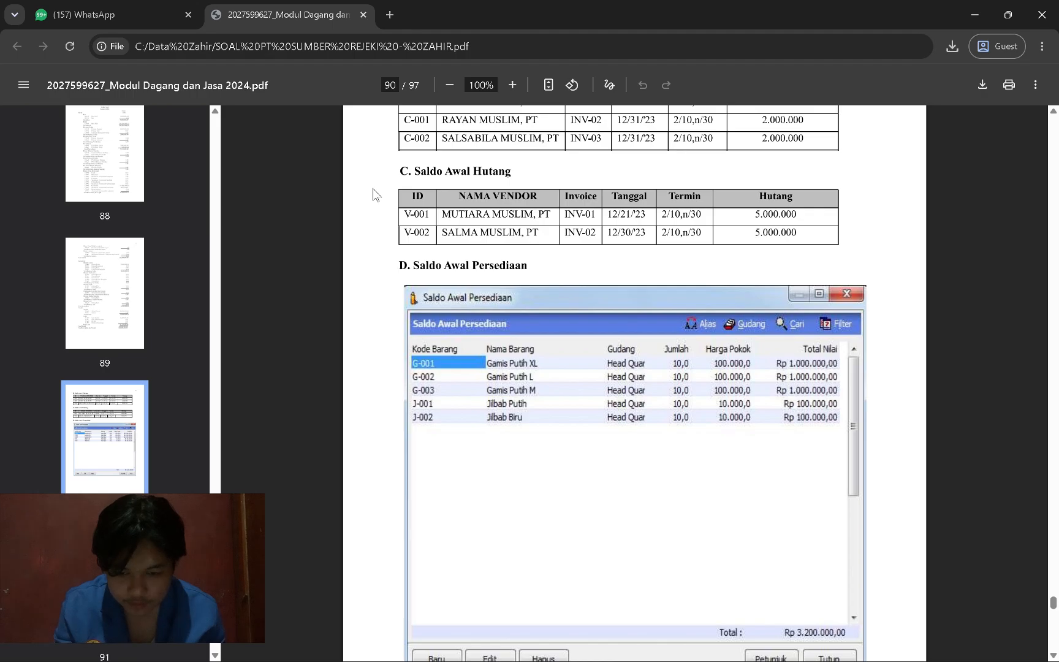
pyautogui.hotkey('alt', 'Tab')
pyautogui.click(366, 214)
pyautogui.write('GA')
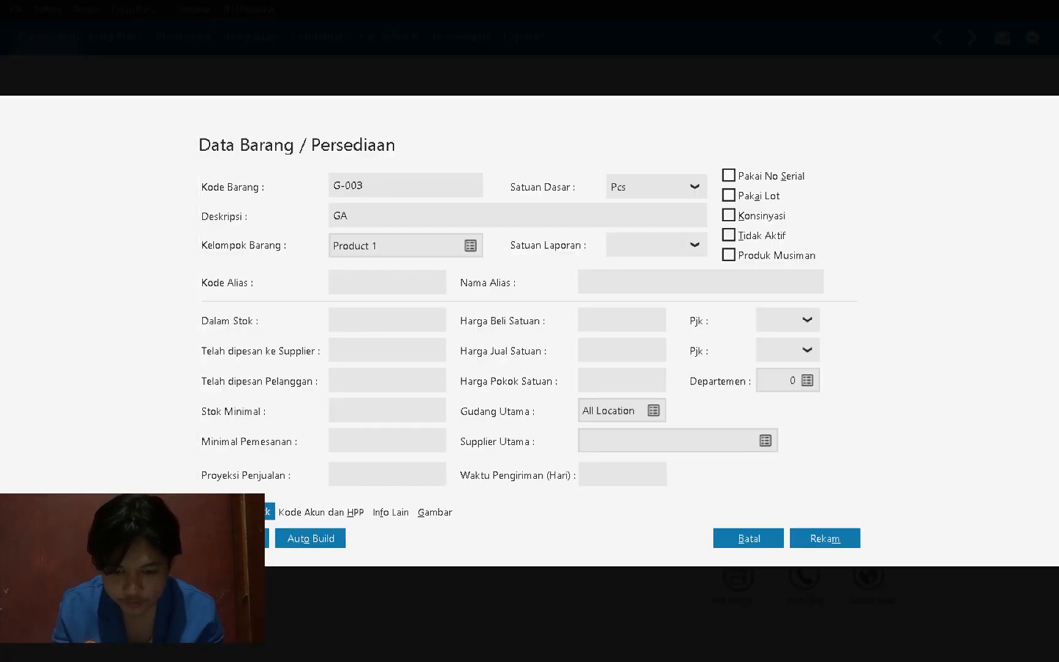
pyautogui.write('MIS PUTIH M')
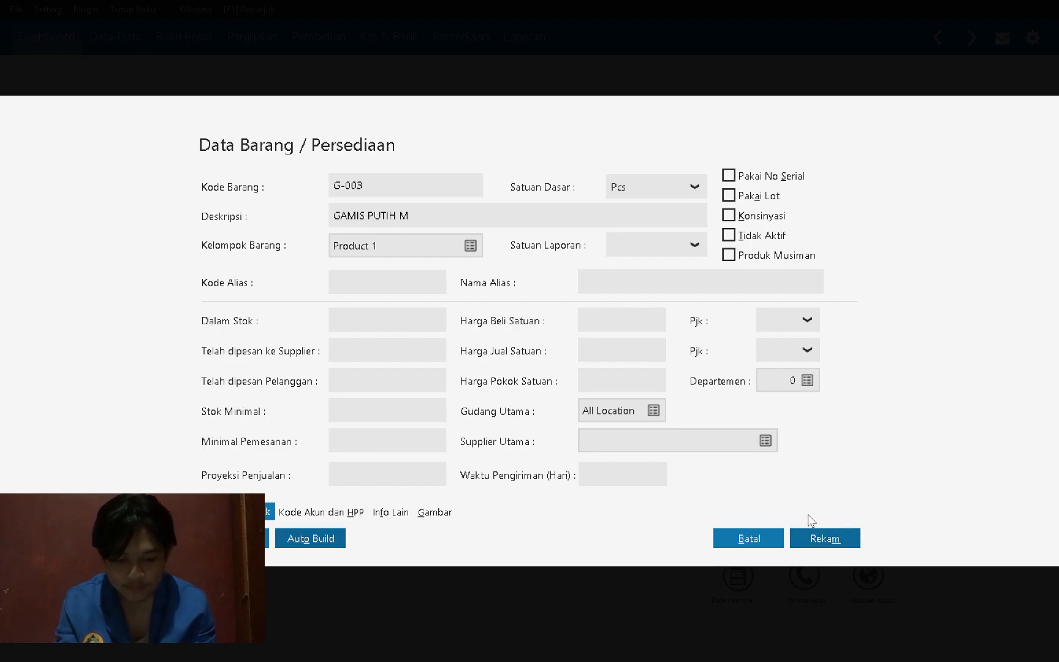
pyautogui.click(821, 537)
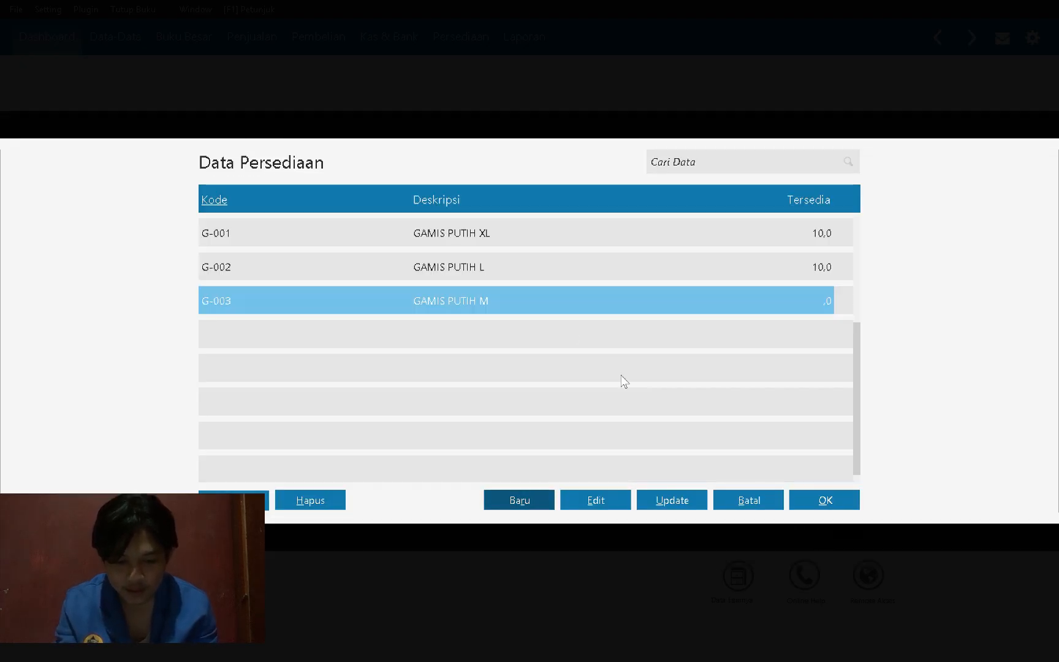
# Step: Choose item G-003 for the entry and record its opening stock as 10 at a unit cost of 100,000 IDR
pyautogui.doubleClick(501, 303)
pyautogui.click(360, 353)
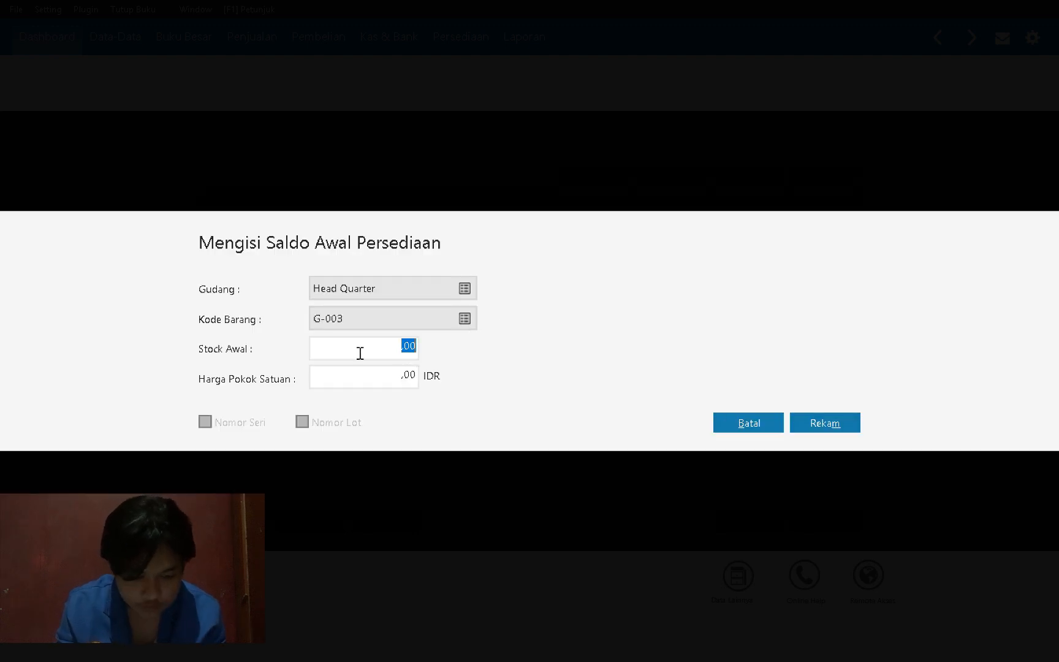
pyautogui.write('10')
pyautogui.hotkey('alt', 'Tab')
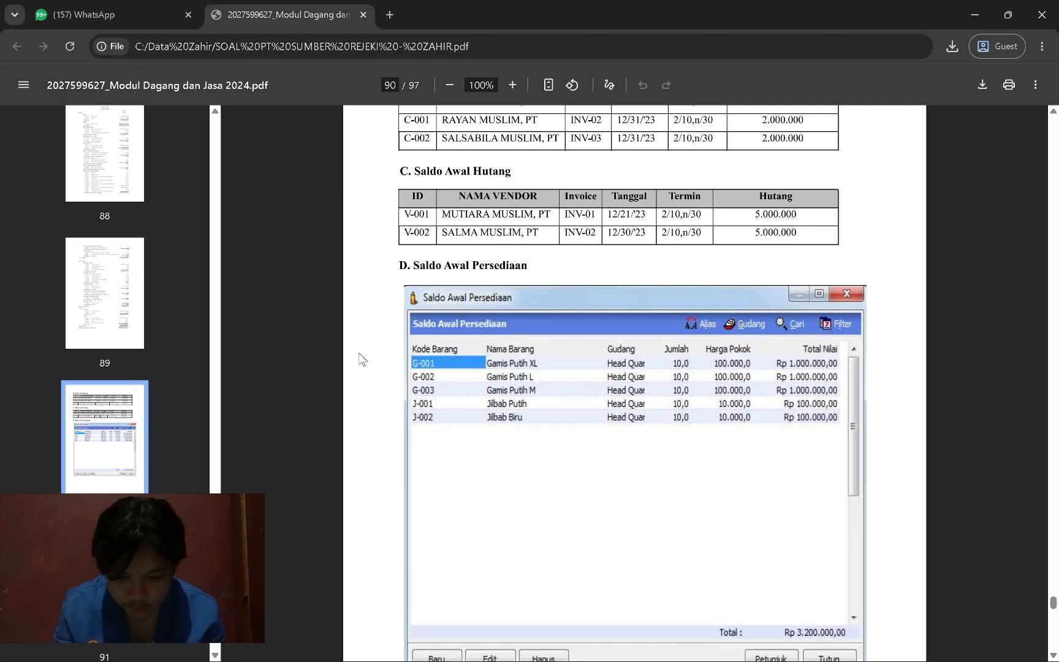
pyautogui.hotkey('alt', 'Tab')
pyautogui.write('1000')
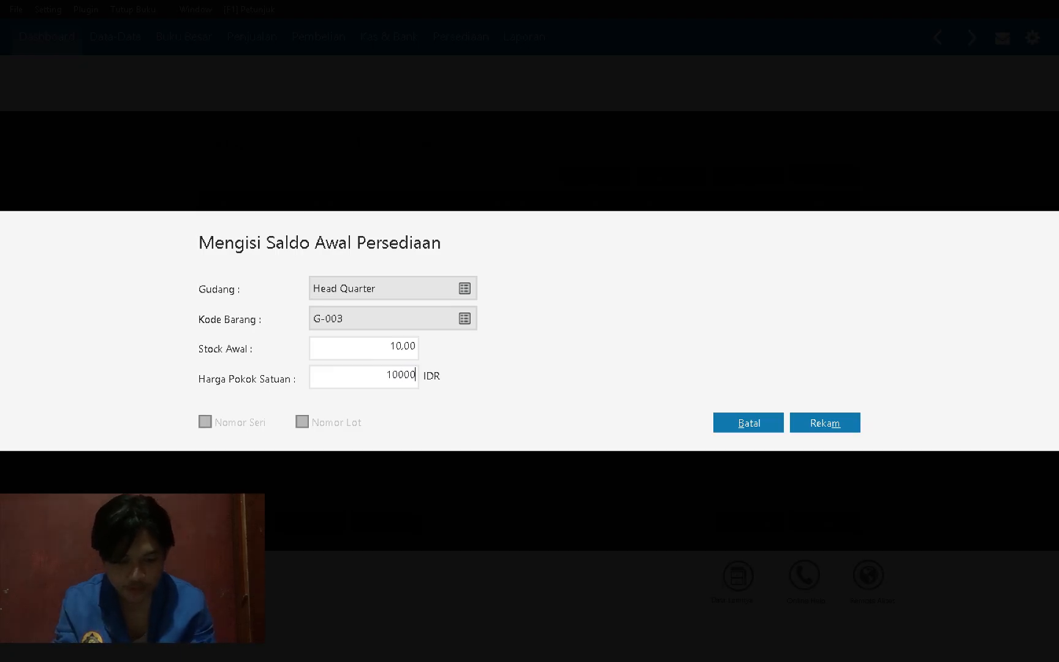
pyautogui.click(824, 421)
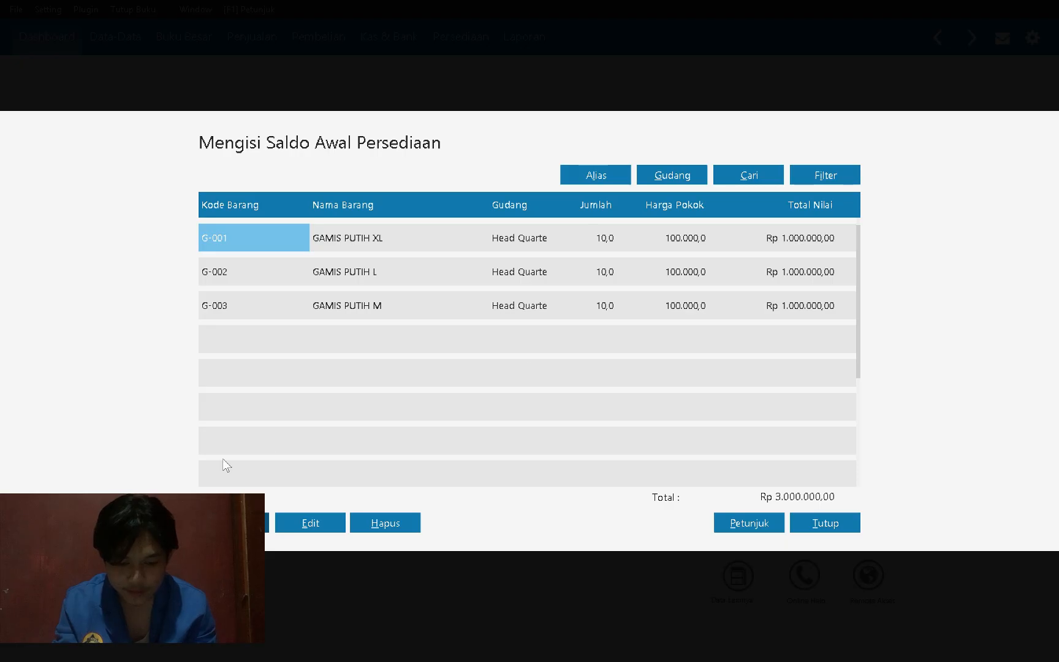
# Step: Start a new opening stock entry and create inventory item J-001 with the description JILBAB PUTIH, checking the name in the PDF
pyautogui.hotkey('alt', 'Tab')
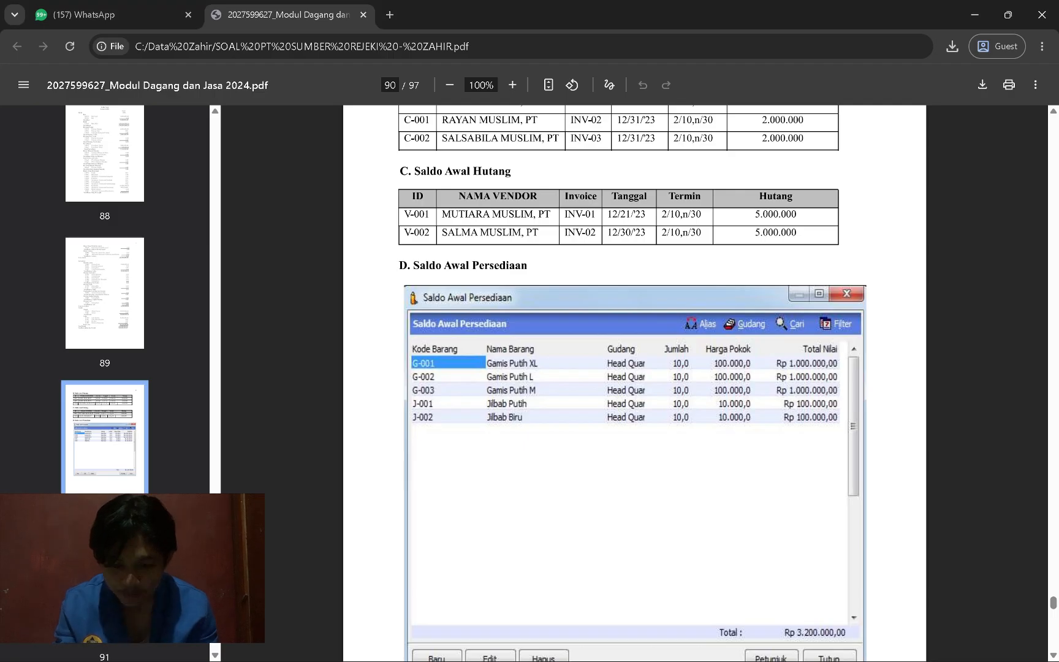
pyautogui.hotkey('alt', 'Tab')
pyautogui.click(236, 522)
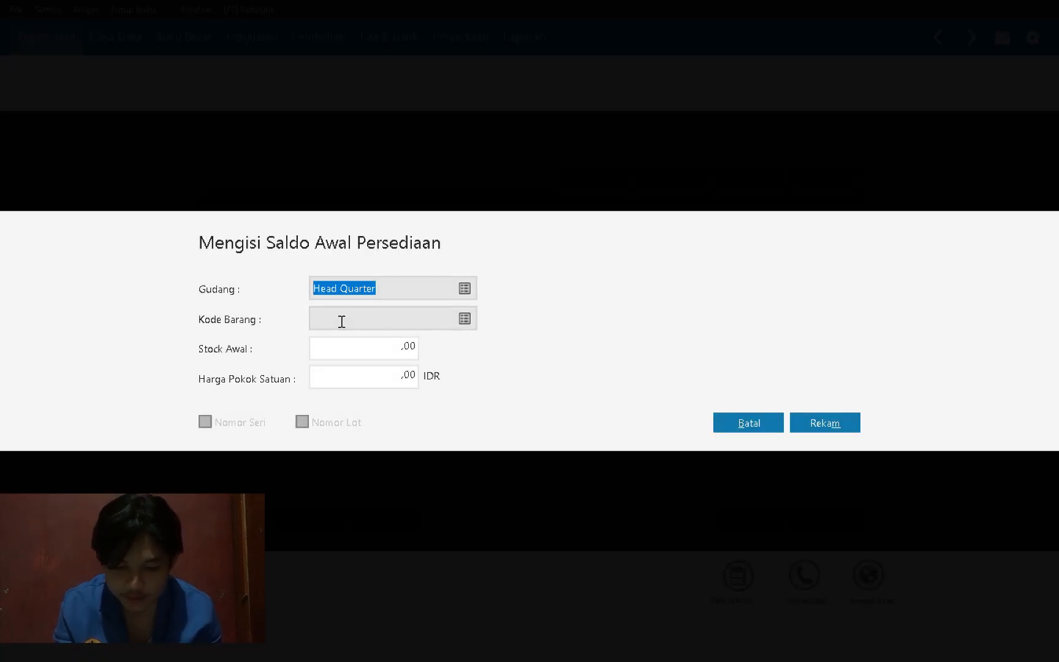
pyautogui.click(468, 321)
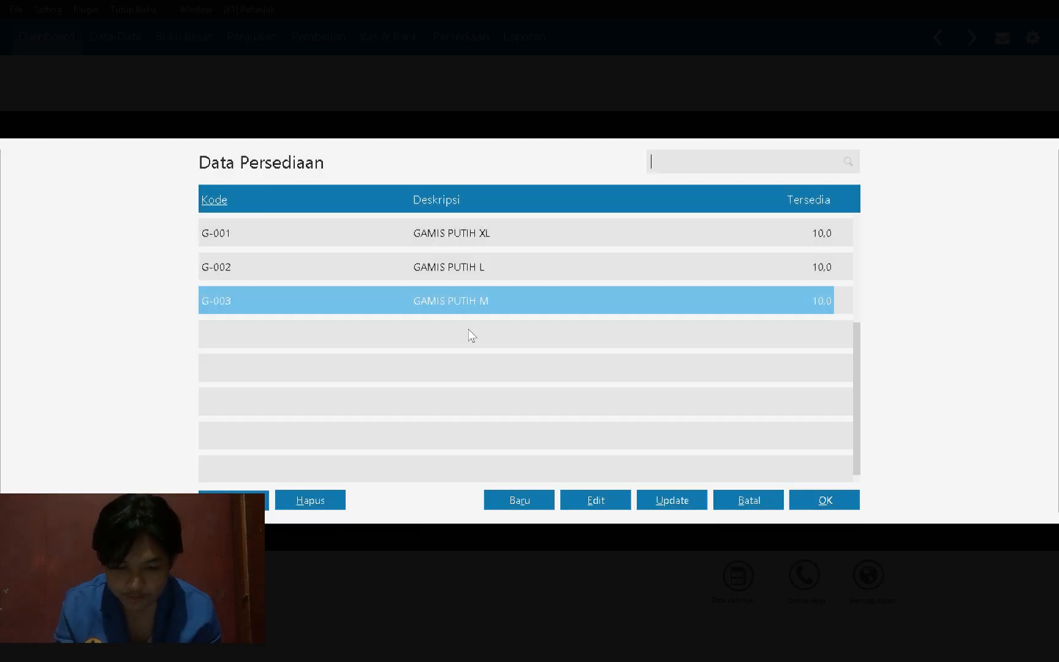
pyautogui.click(521, 497)
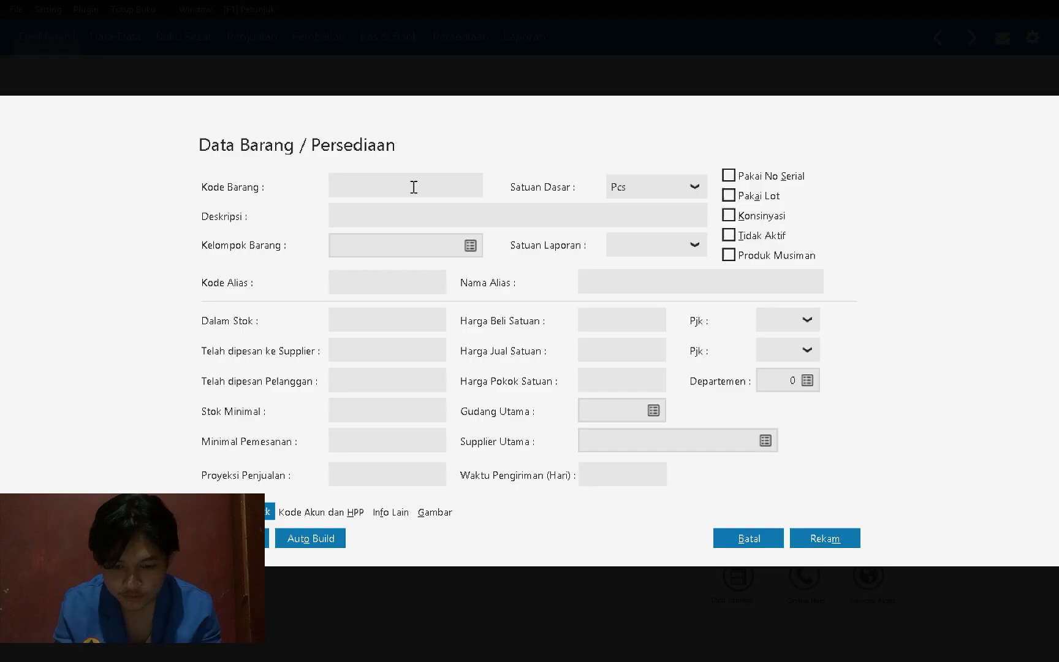
pyautogui.click(414, 185)
pyautogui.write('J-001')
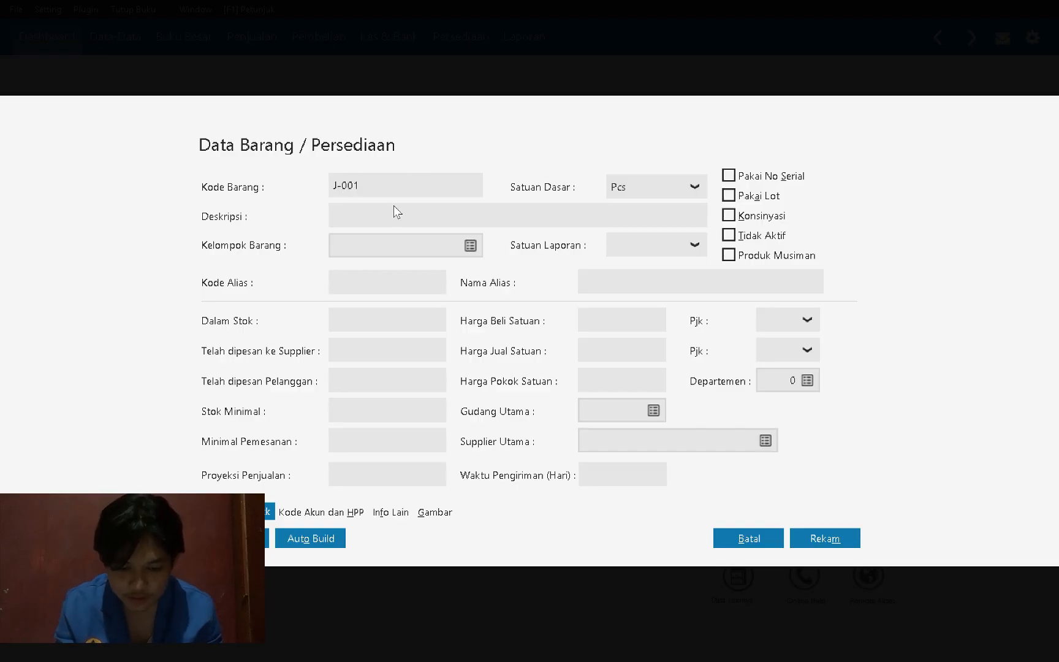
pyautogui.press('Tab')
pyautogui.hotkey('alt', 'Tab')
pyautogui.hotkey('alt', 'Tab')
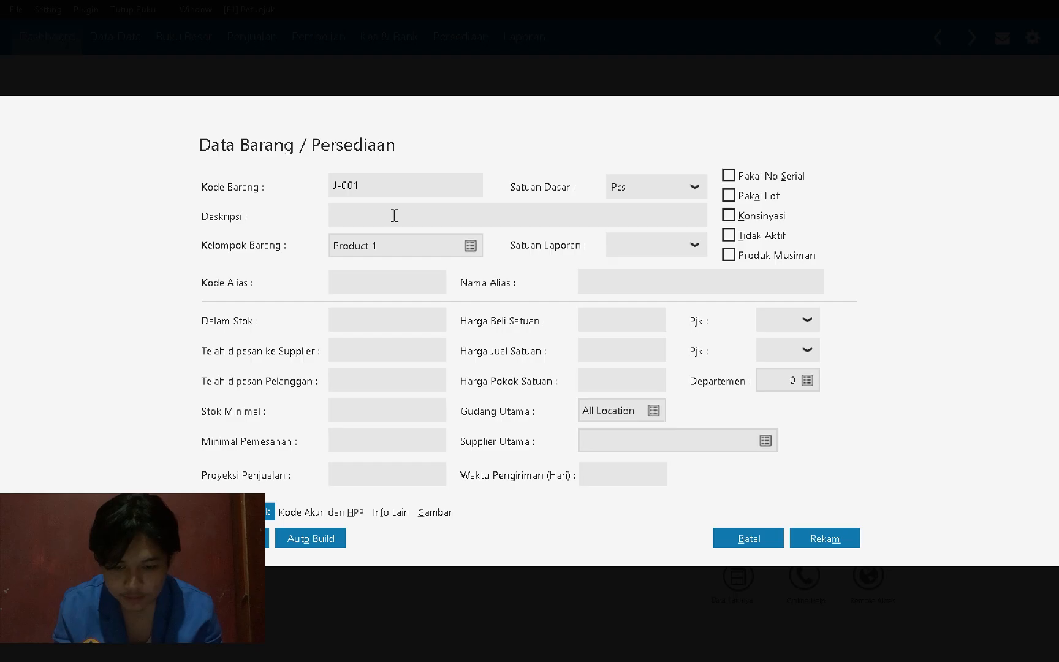
pyautogui.write('JILBAB PUTIH')
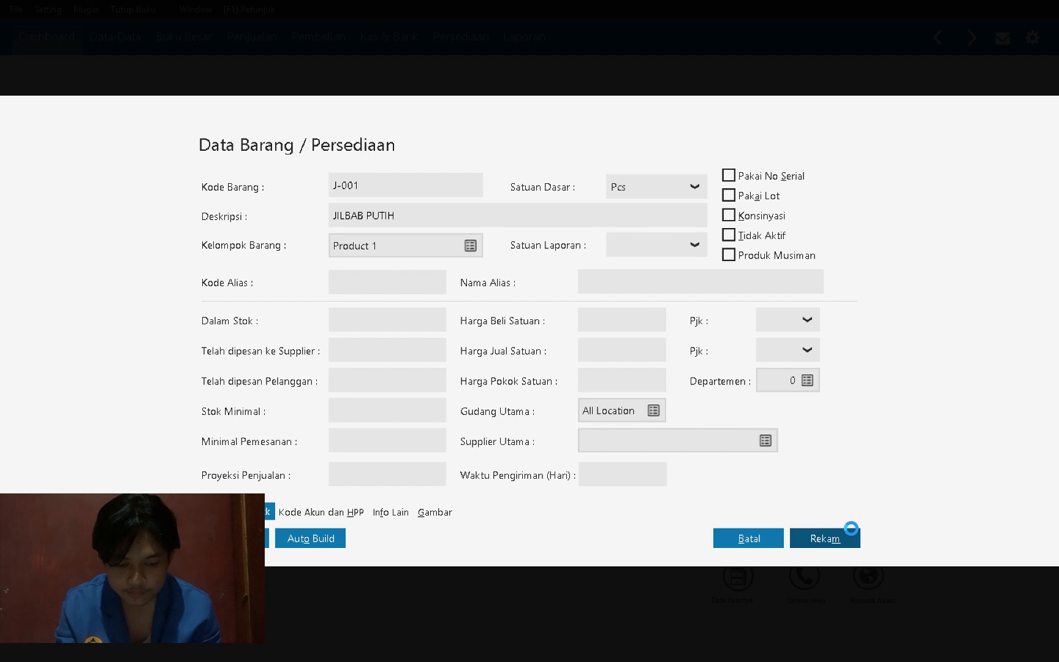
pyautogui.click(841, 539)
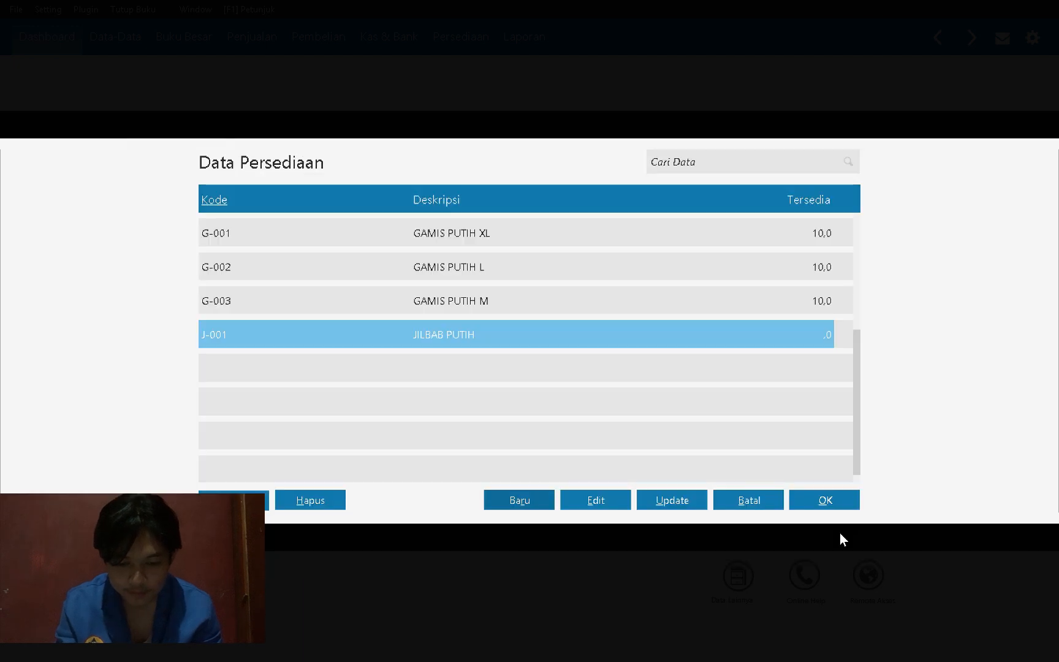
# Step: Choose item J-001 for the entry and record its opening stock as 10 at a unit cost of 10,000 IDR
pyautogui.doubleClick(474, 334)
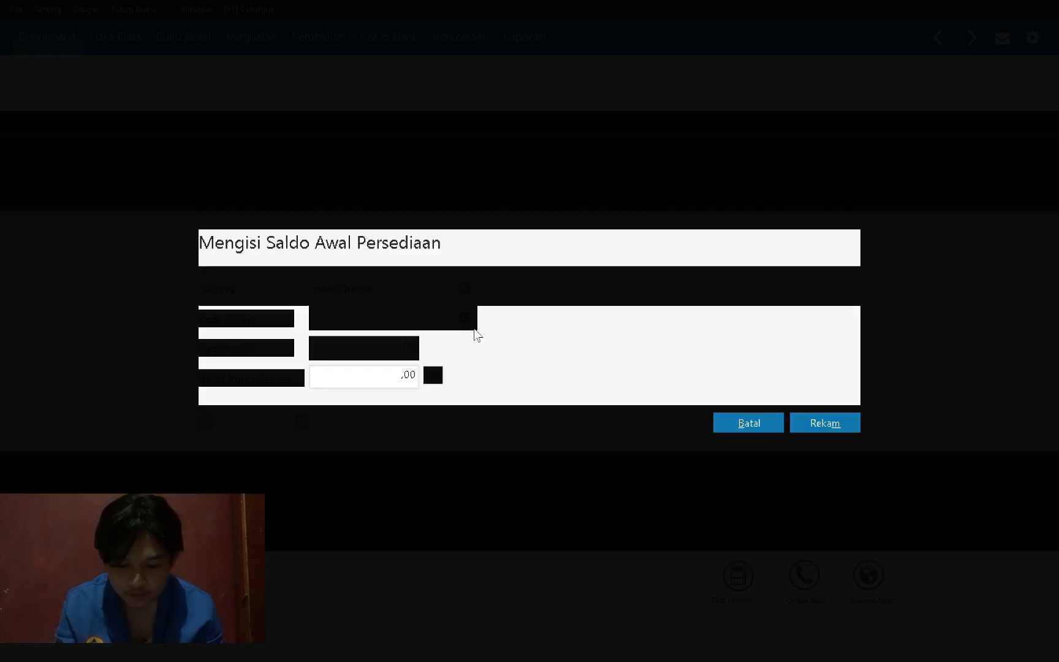
pyautogui.click(362, 355)
pyautogui.hotkey('alt', 'Tab')
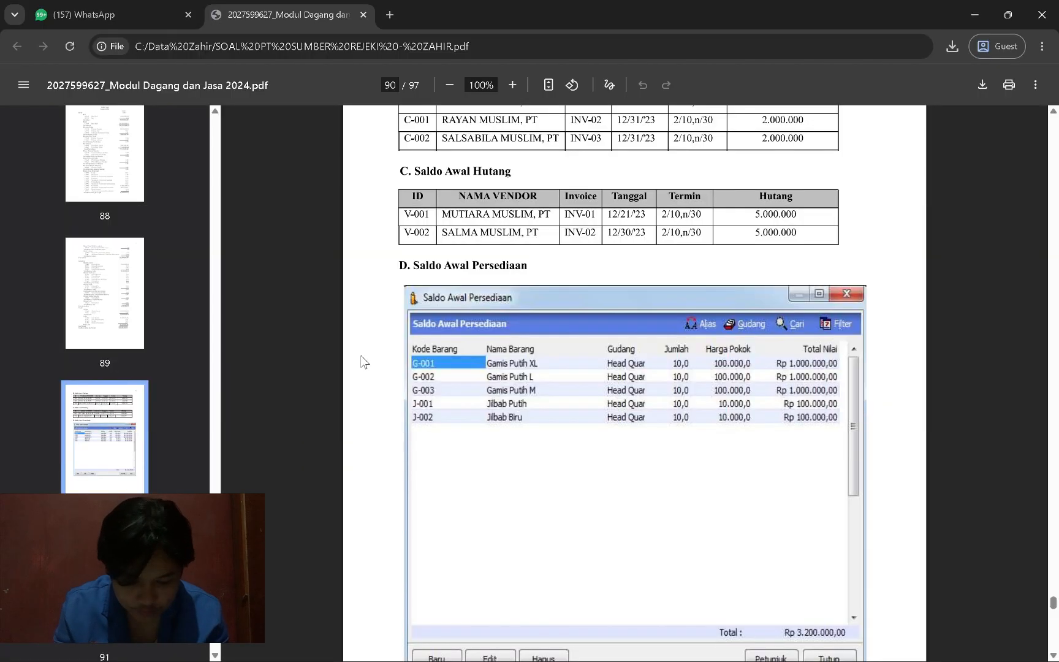
pyautogui.hotkey('alt', 'Tab')
pyautogui.write('10')
pyautogui.press('Tab')
pyautogui.write('1')
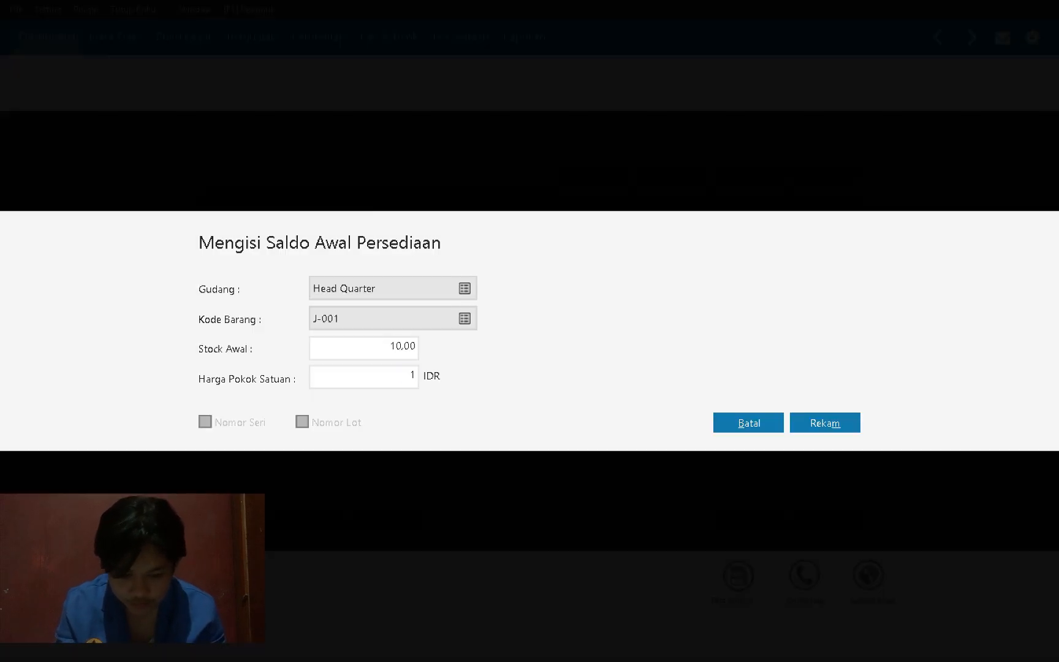
pyautogui.write('0000')
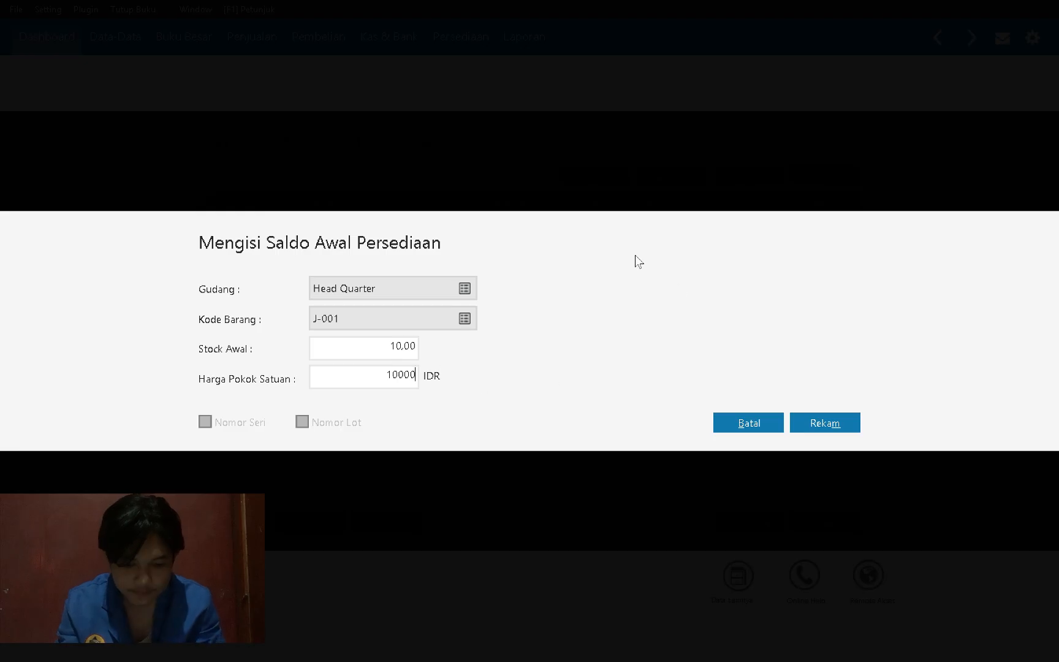
pyautogui.click(812, 418)
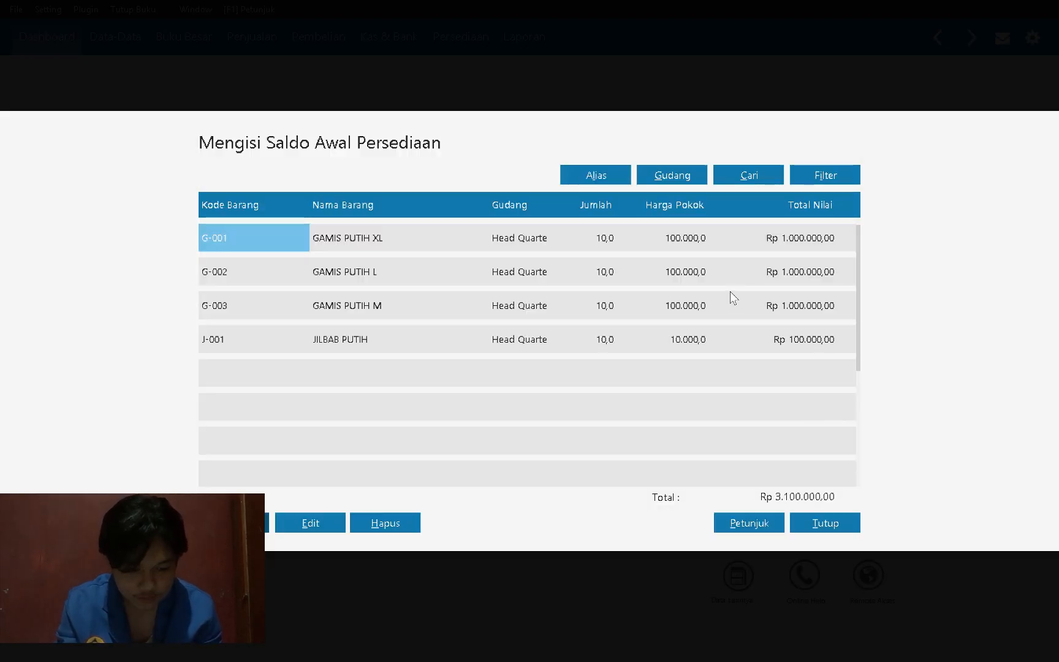
# Step: Start another opening stock entry and create inventory item J-002 with the description JILBAB BIRU, checking the name in the PDF
pyautogui.hotkey('alt', 'Tab')
pyautogui.hotkey('alt', 'Tab')
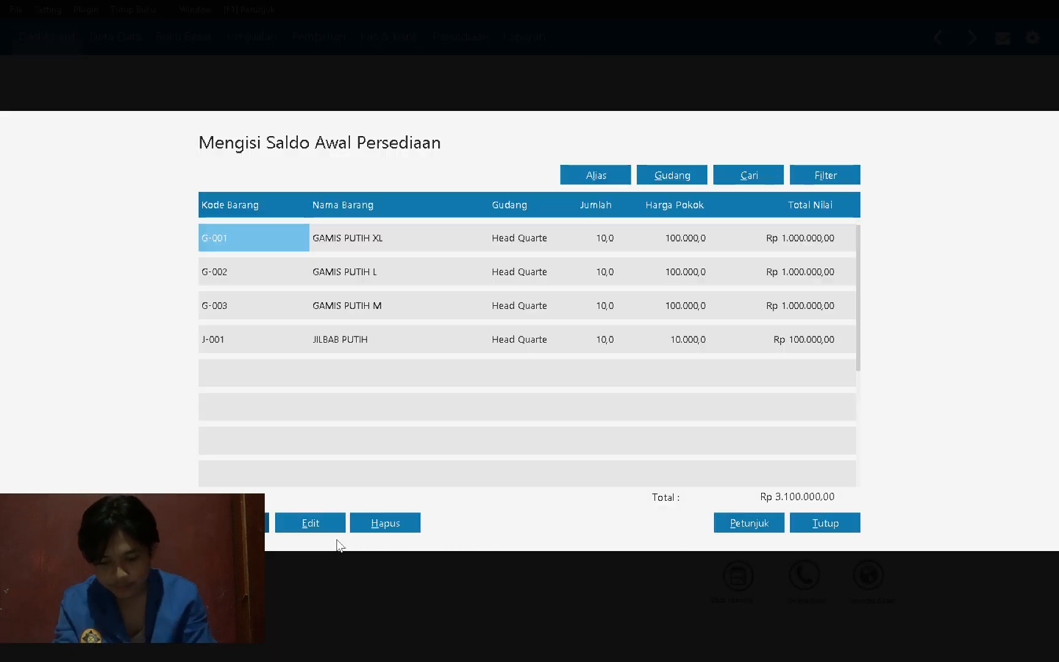
pyautogui.click(236, 523)
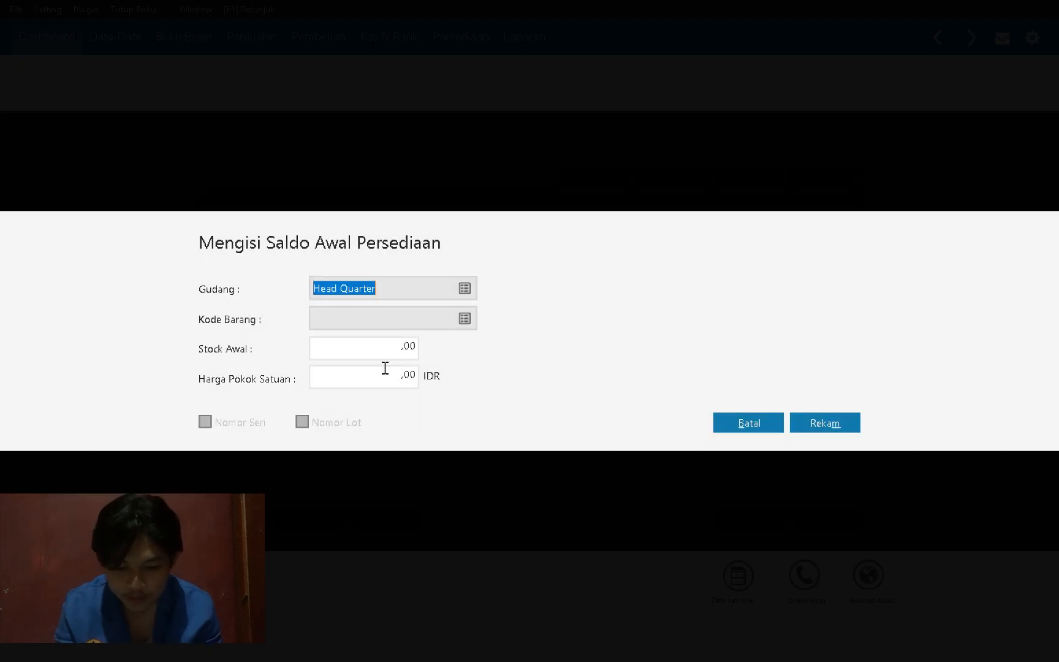
pyautogui.click(469, 316)
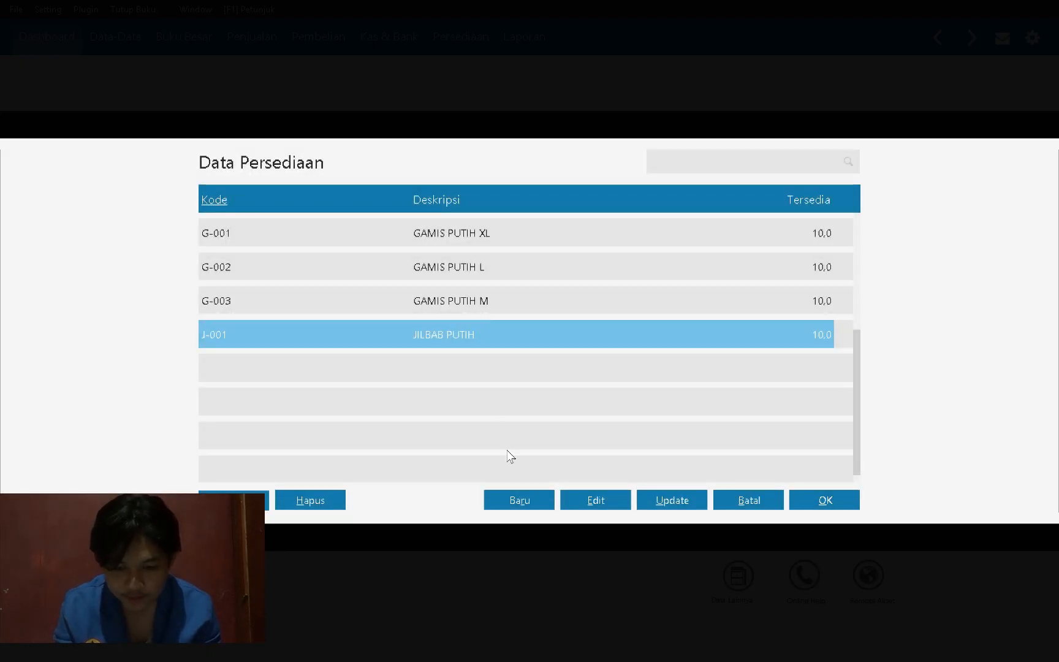
pyautogui.click(518, 500)
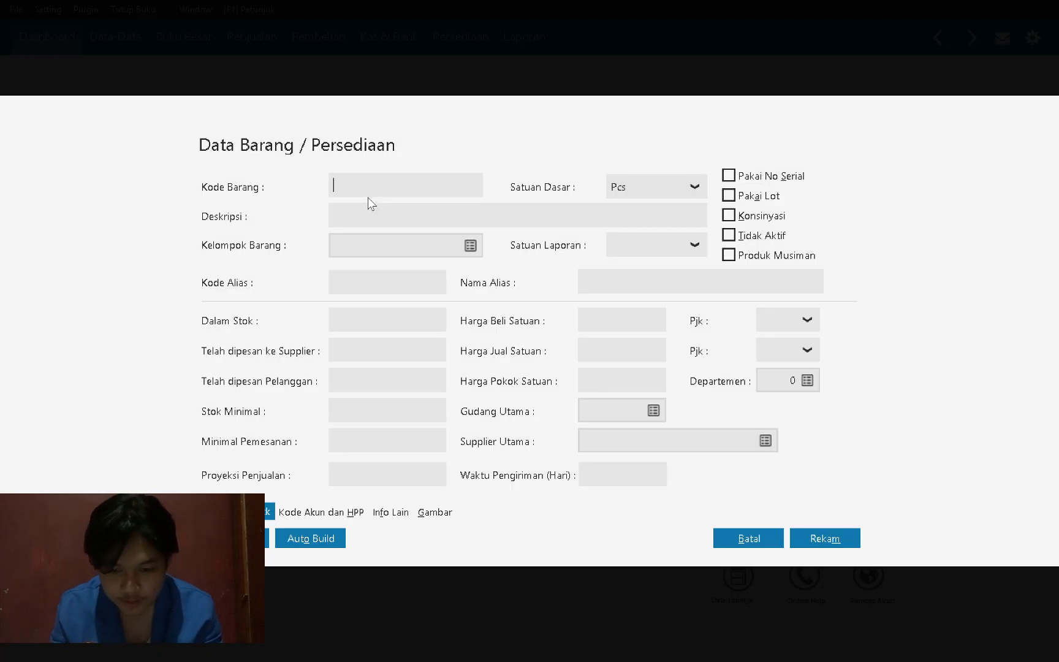
pyautogui.write('J-002')
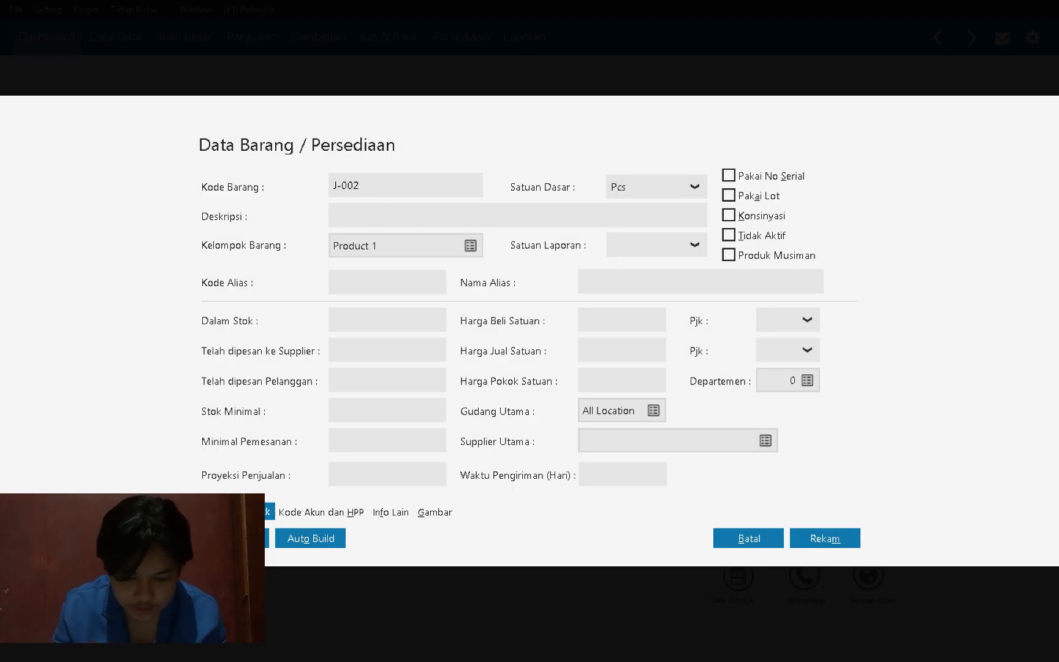
pyautogui.hotkey('alt', 'Tab')
pyautogui.hotkey('alt', 'Tab')
pyautogui.write('JIL')
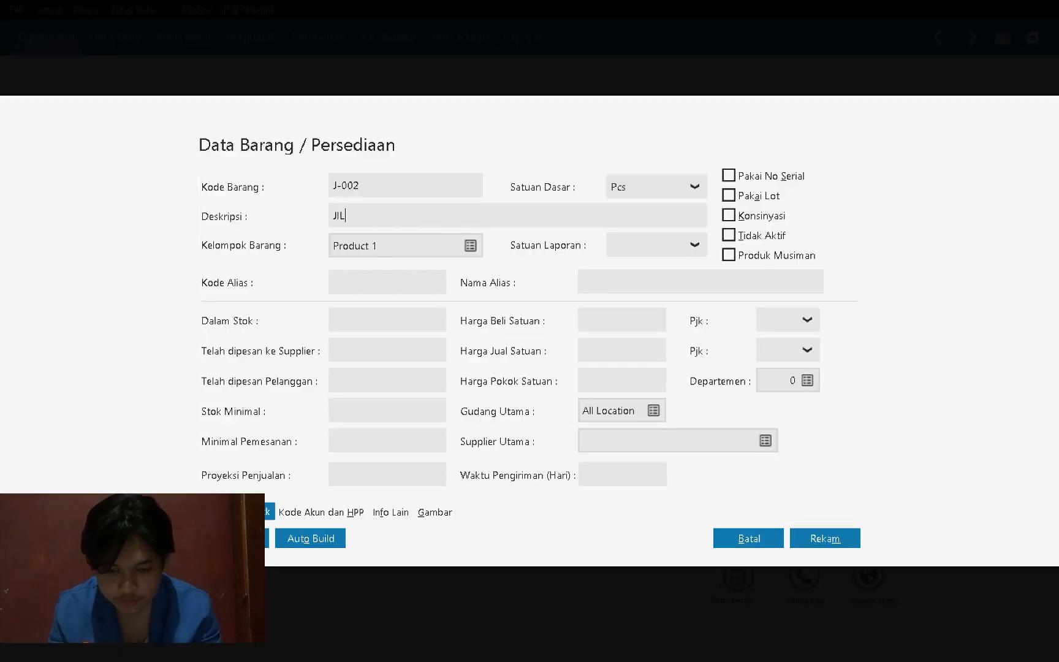
pyautogui.write('BAB BIRU')
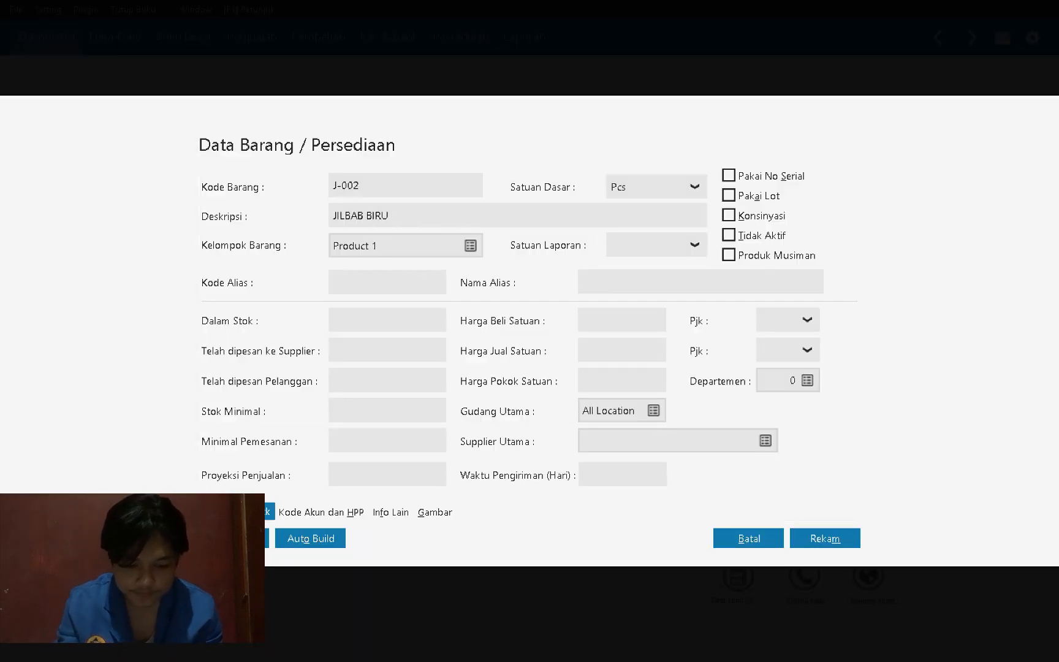
pyautogui.click(820, 539)
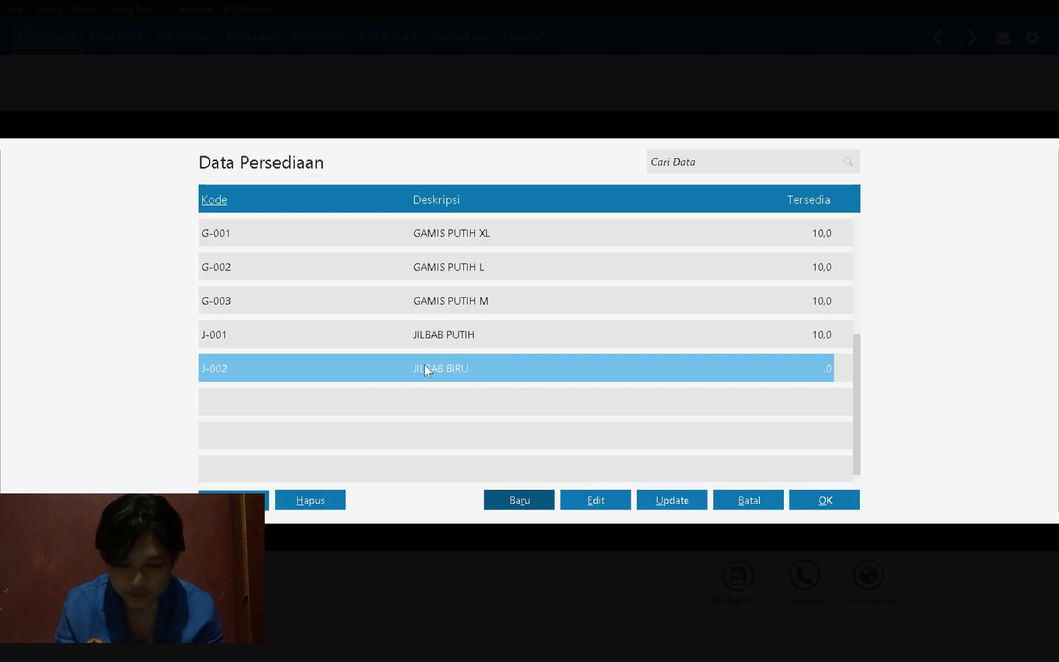
# Step: Choose item J-002 for the entry and record its opening stock as 10 at a unit cost of 10,000 IDR
pyautogui.doubleClick(424, 366)
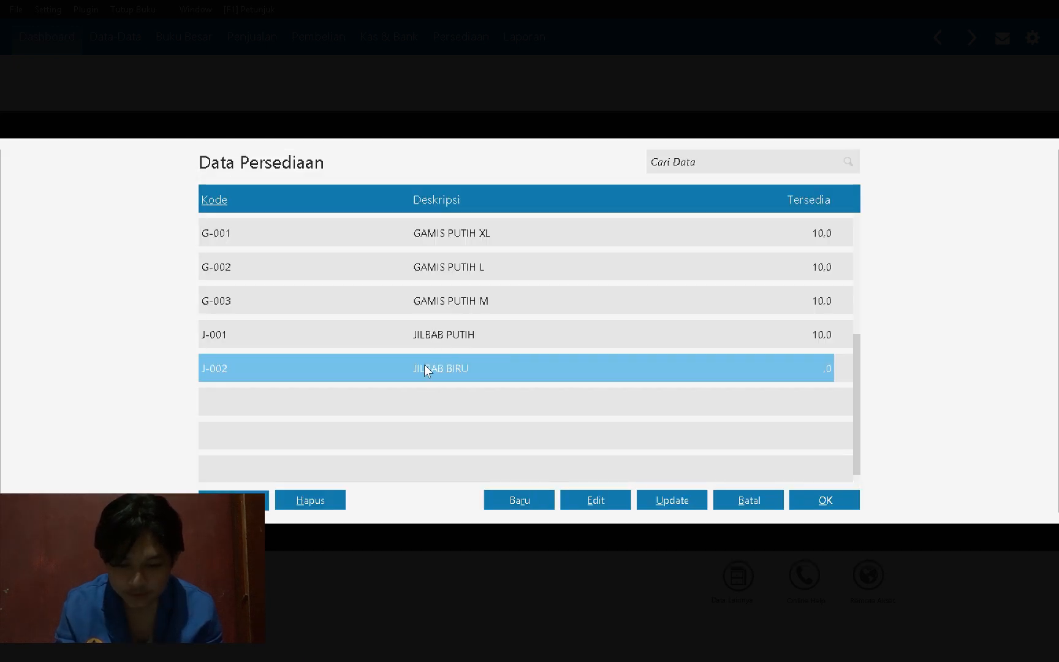
pyautogui.write('10')
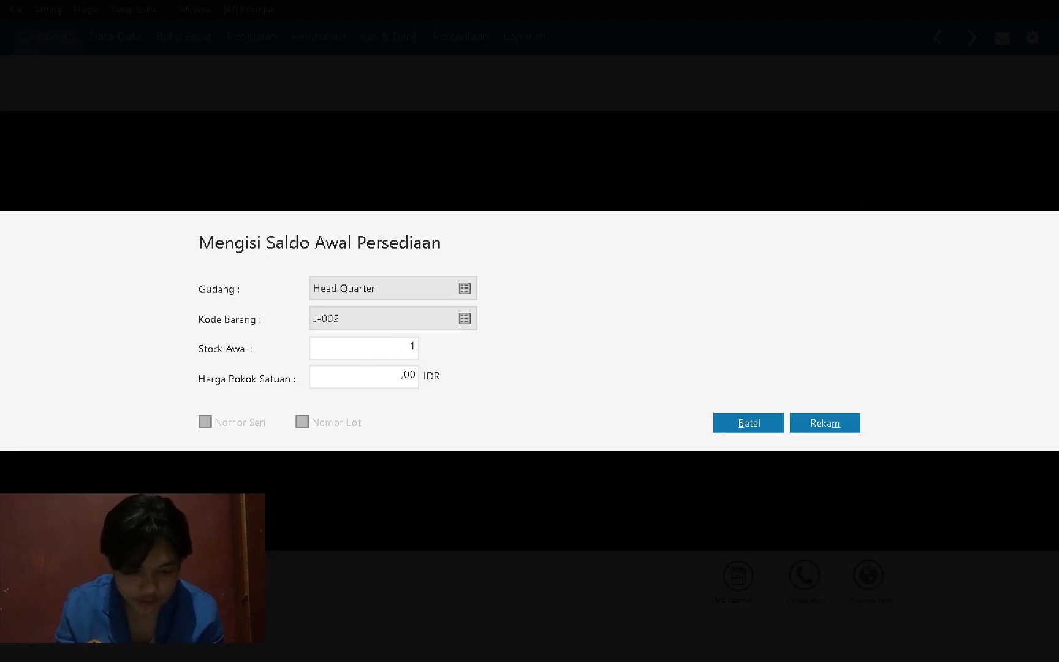
pyautogui.press('Tab')
pyautogui.hotkey('alt', 'Tab')
pyautogui.hotkey('alt', 'Tab')
pyautogui.write('1')
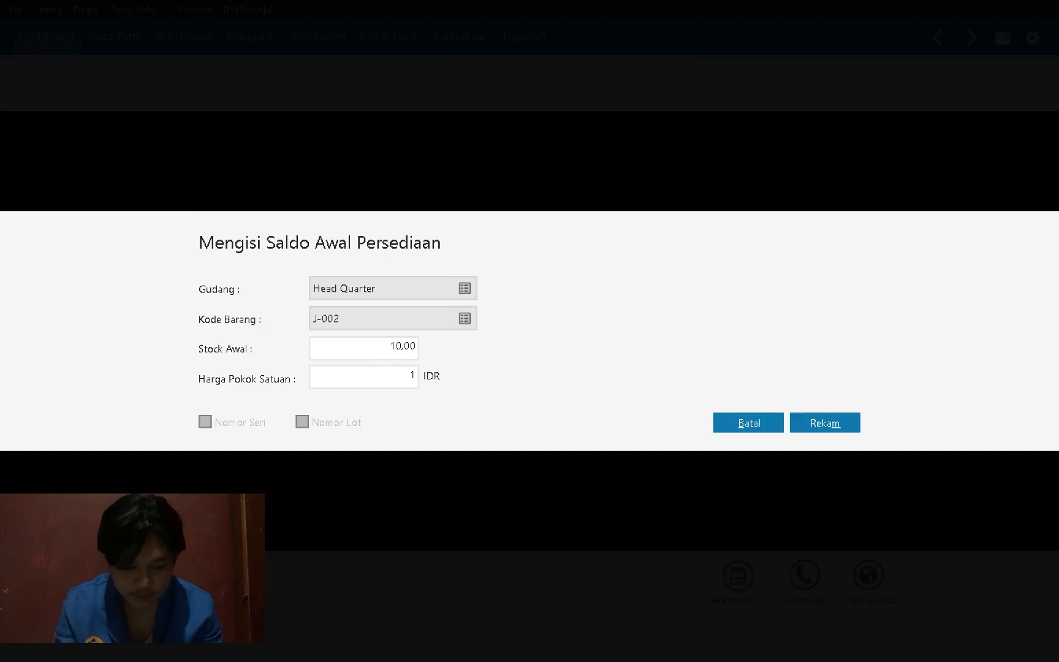
pyautogui.write('0.00000')
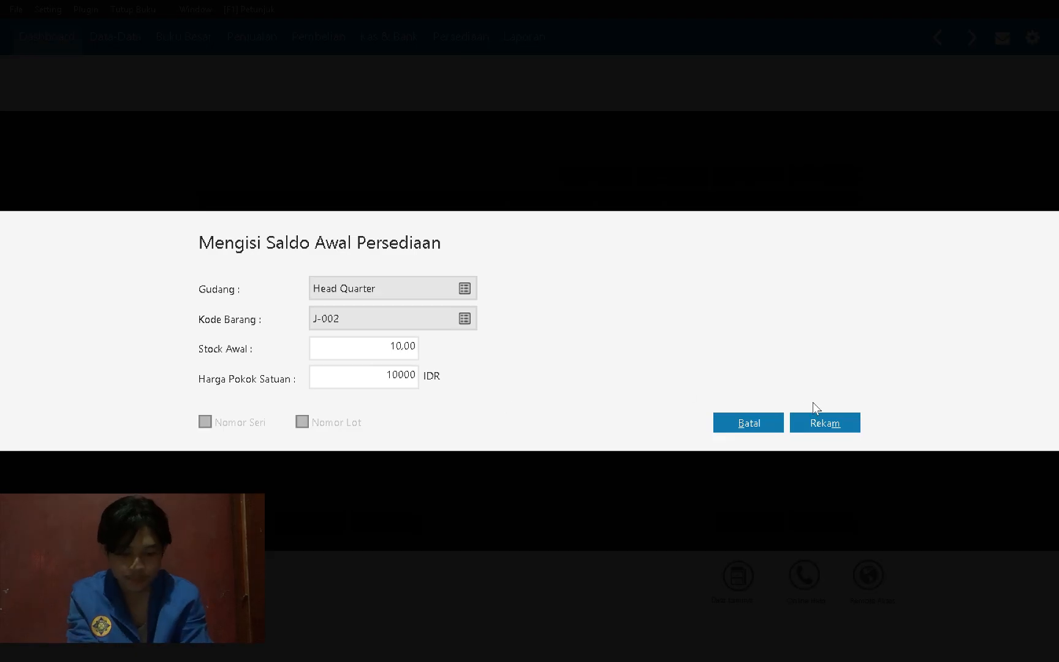
pyautogui.click(834, 427)
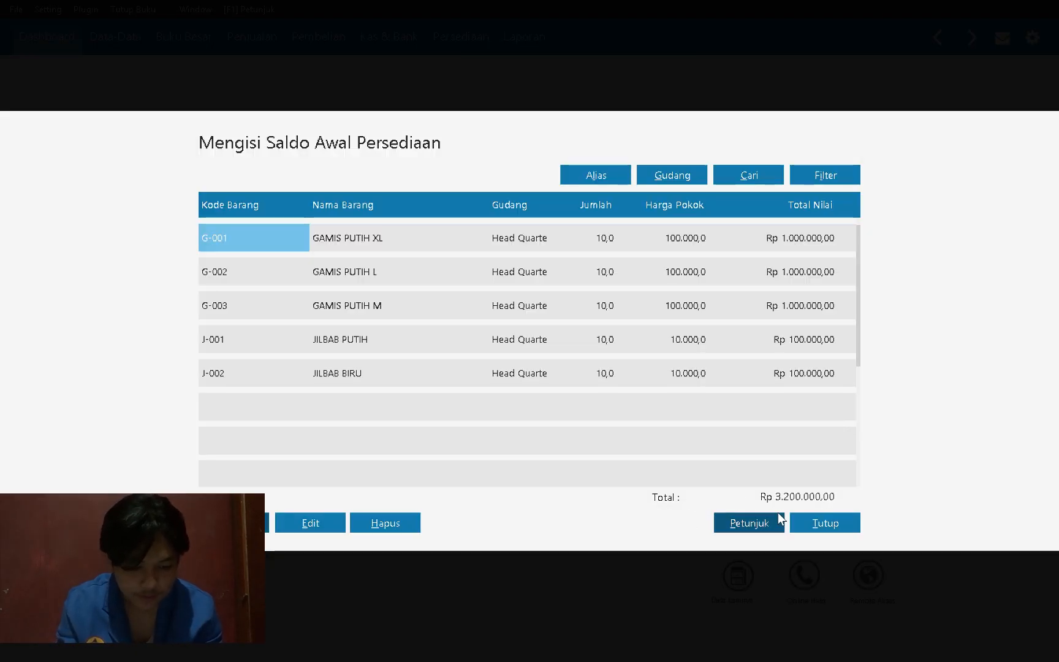
# Step: Check the opening stock list against the PDF, close the list and recalculate the ending inventory balances
pyautogui.hotkey('alt', 'Tab')
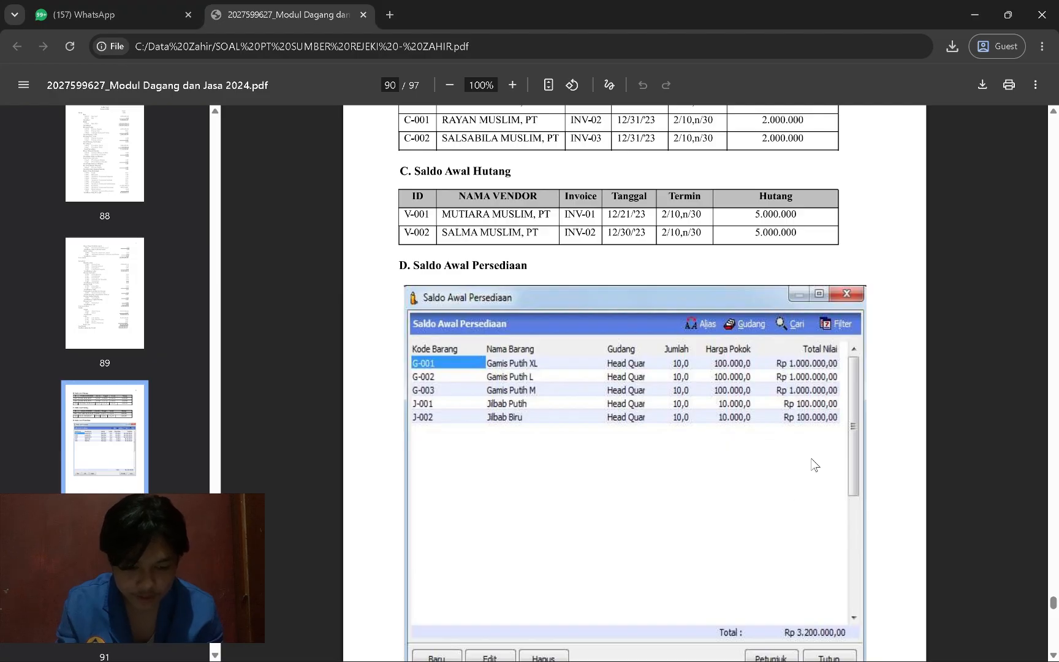
pyautogui.scroll(-3, 809, 463)
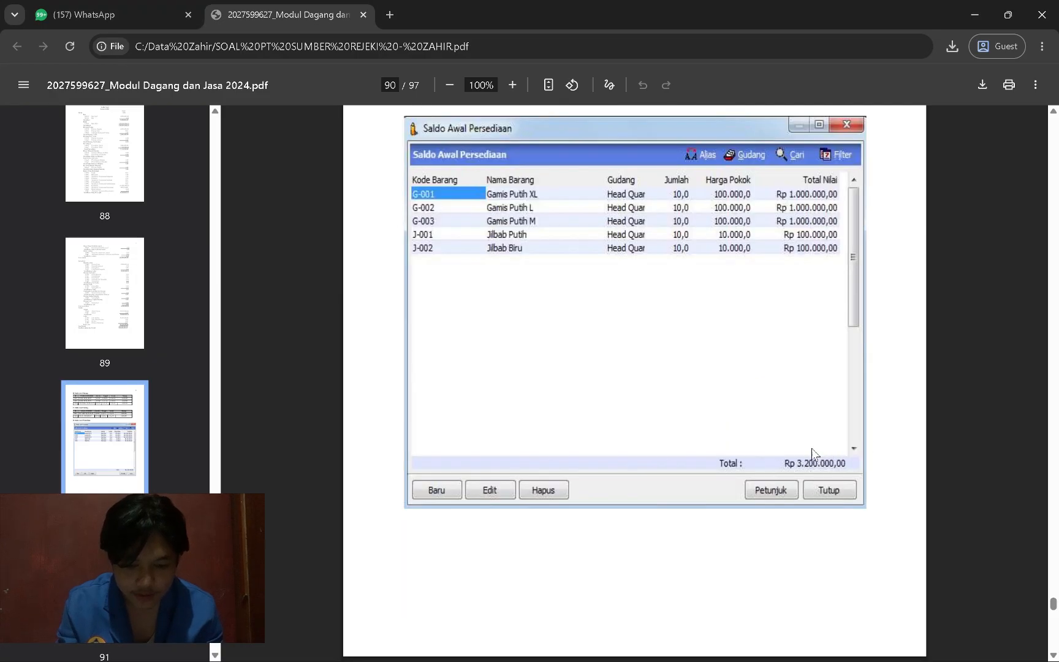
pyautogui.scroll(-9, 765, 472)
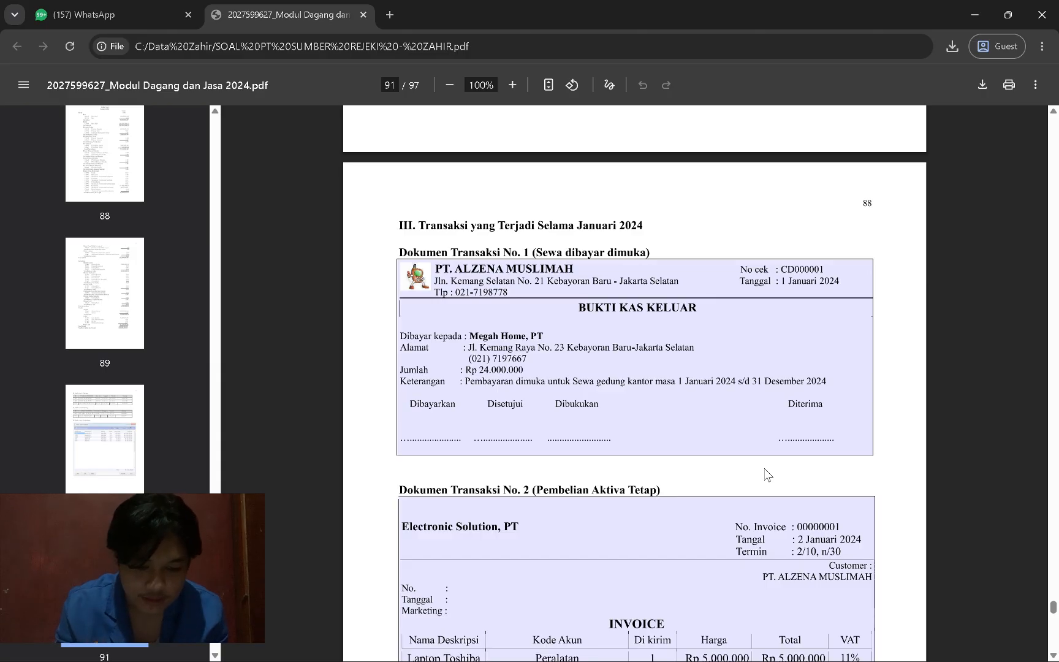
pyautogui.hotkey('alt', 'Tab')
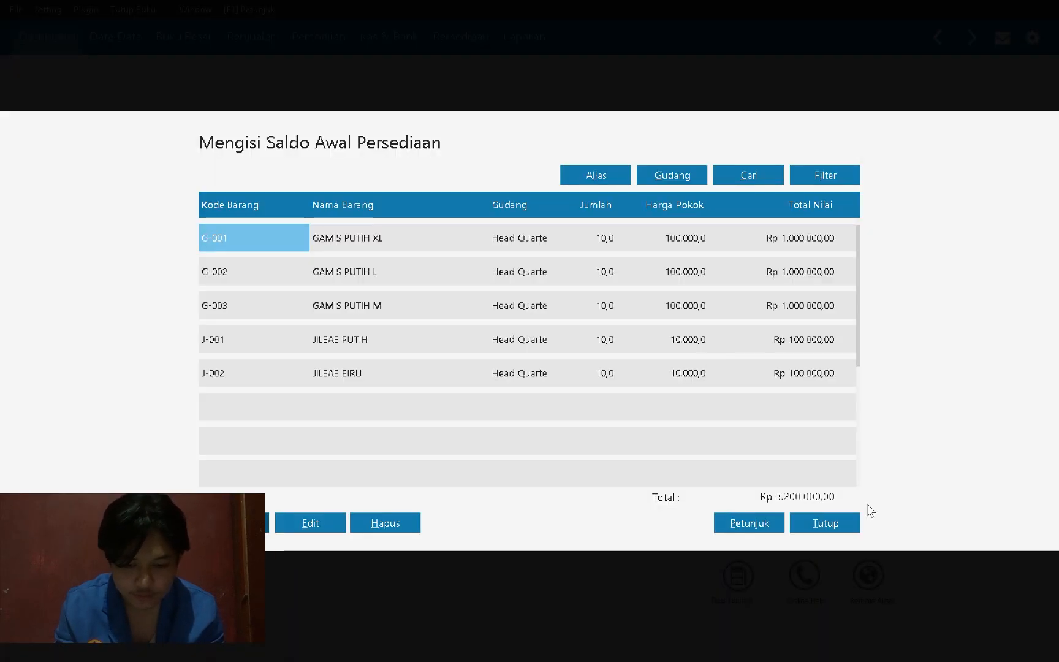
pyautogui.click(832, 521)
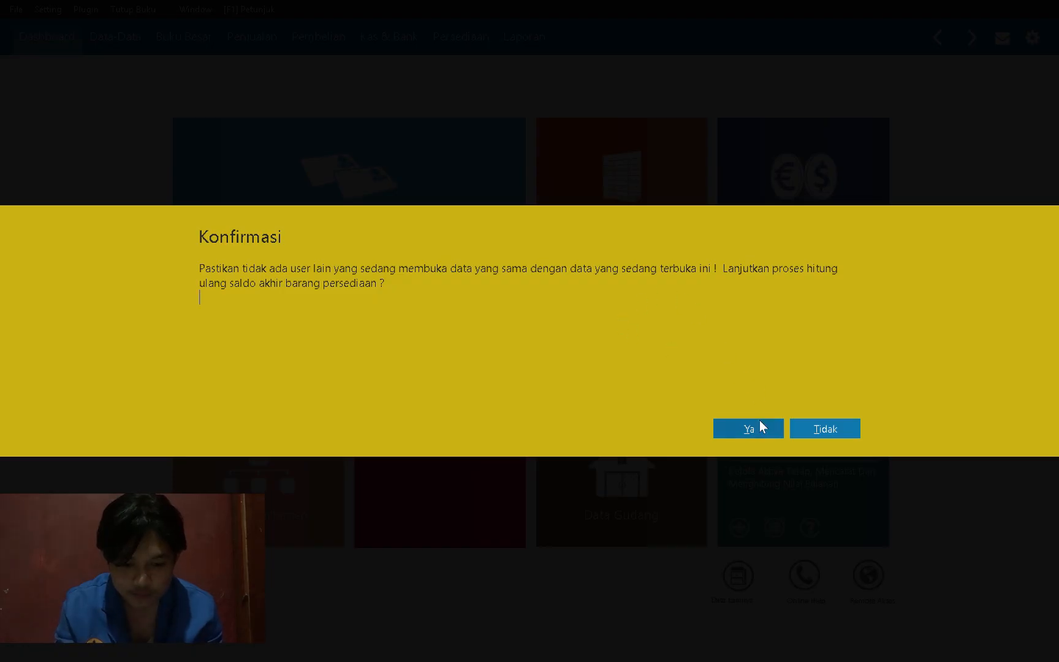
pyautogui.click(759, 425)
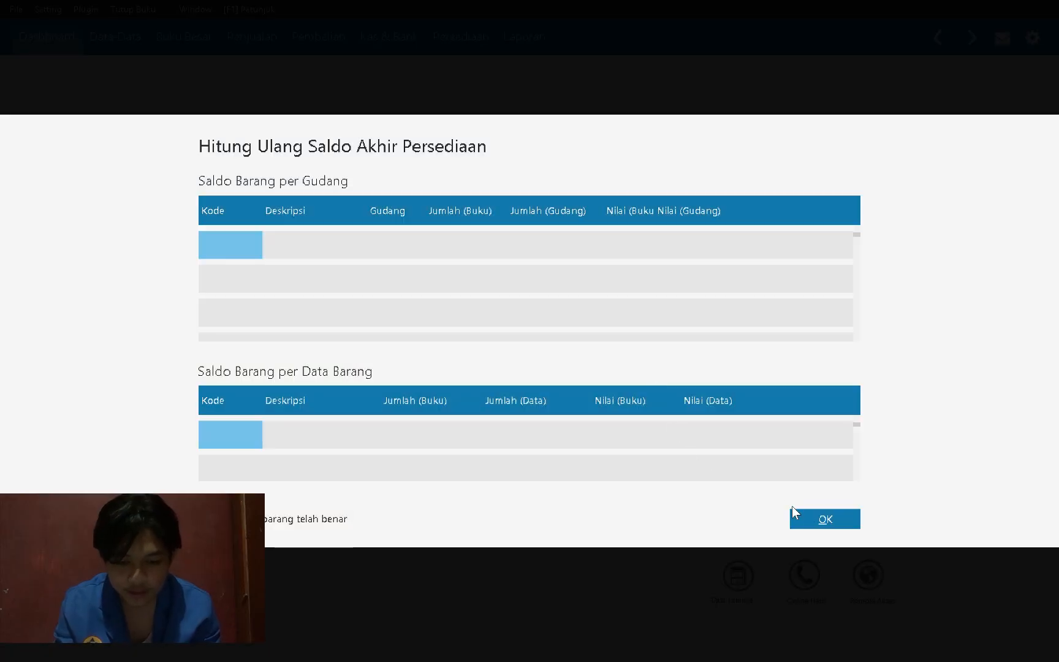
pyautogui.click(807, 515)
# Step: Examine the cash payment voucher for transaction document No. 1 (Sewa dibayar dimuka) in the PDF module
pyautogui.hotkey('alt', 'Tab')
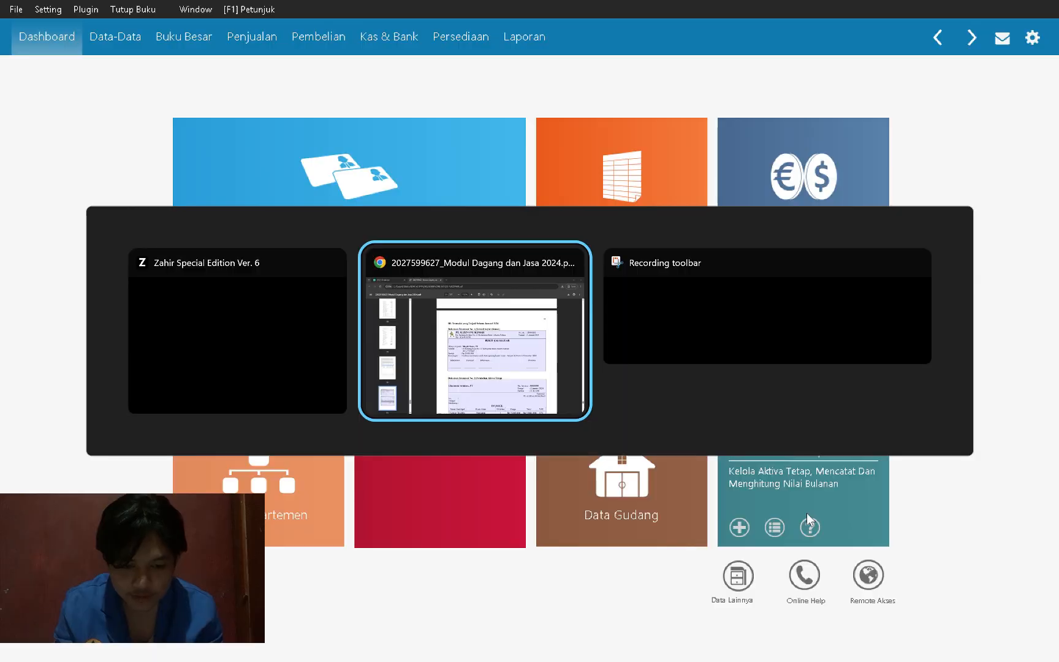
pyautogui.scroll(-1, 482, 297)
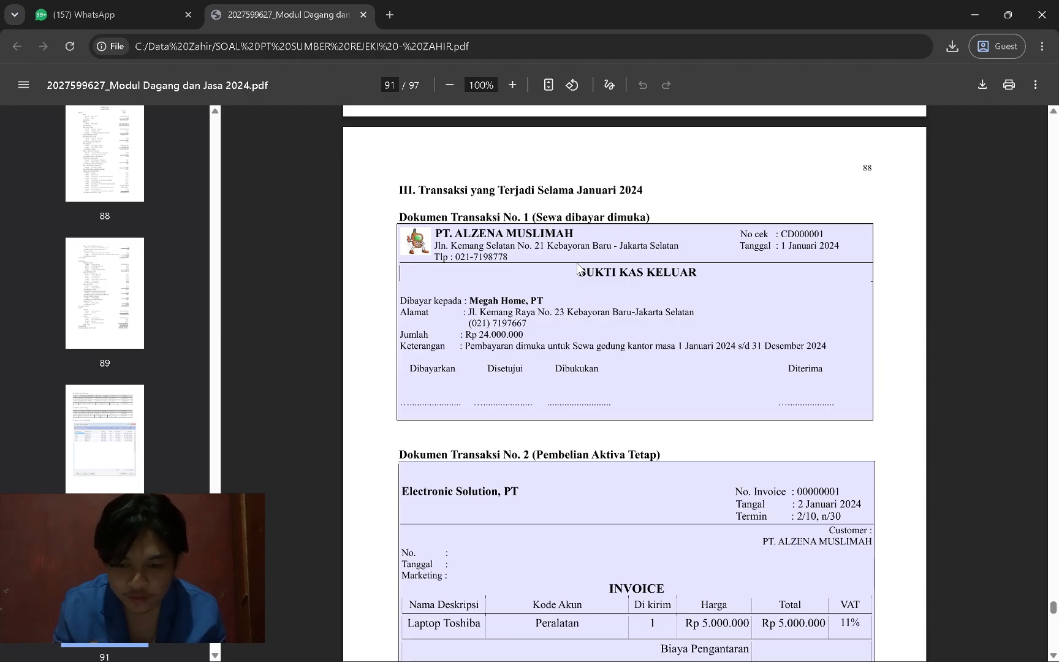
pyautogui.hotkey('alt', 'Tab')
pyautogui.hotkey('alt', 'Tab')
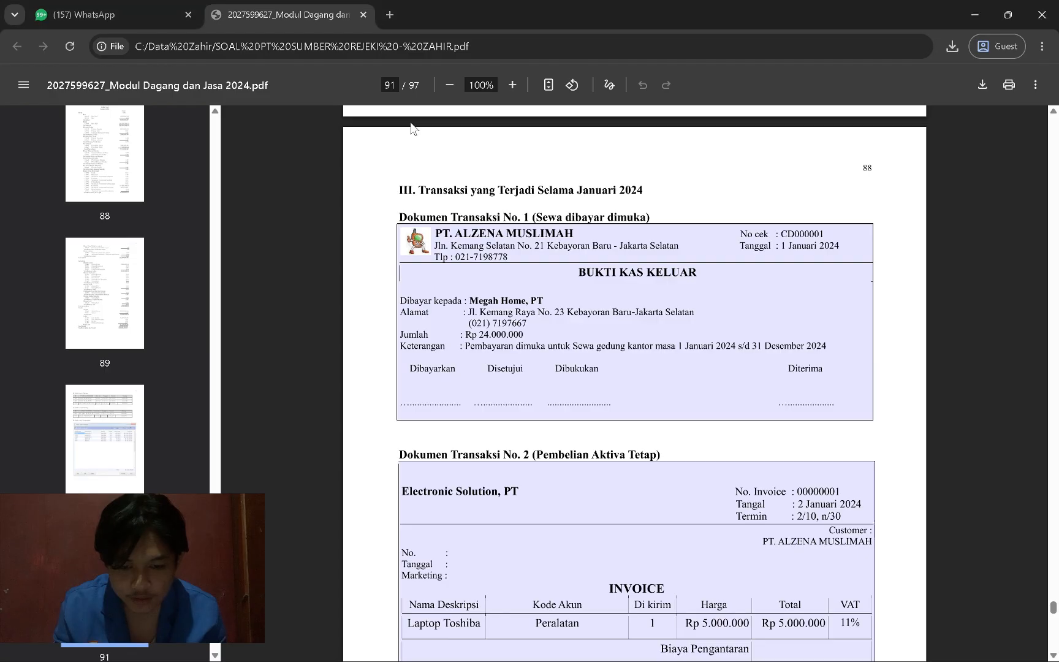
# Step: Switch to Zahir, start a new Kas Keluar transaction and check the payee on the PDF's cash payment voucher
pyautogui.hotkey('alt', 'Tab')
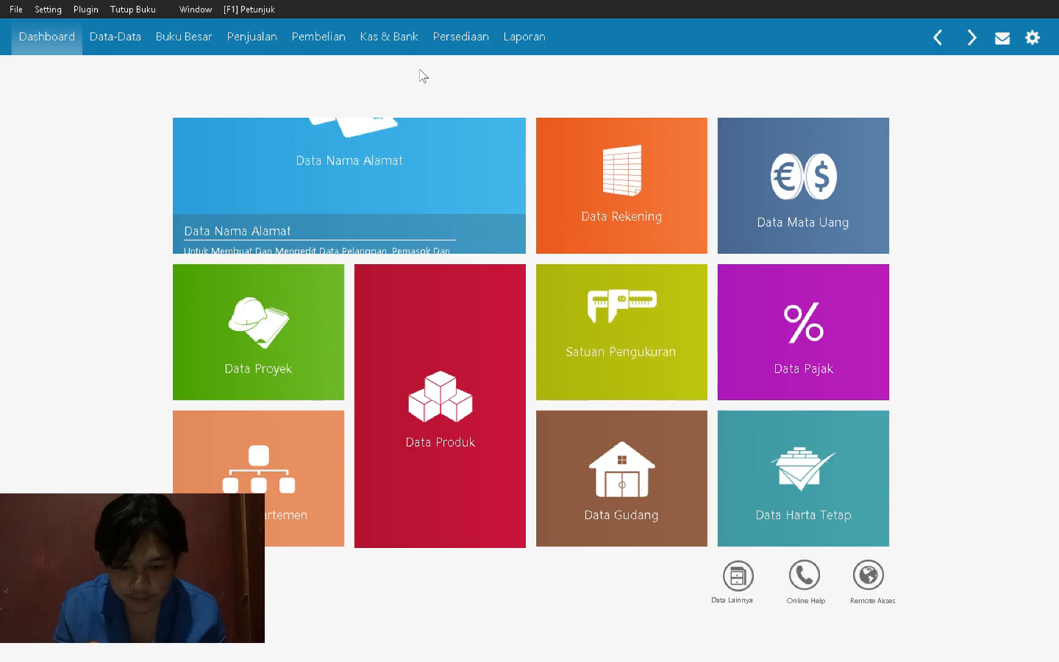
pyautogui.click(375, 40)
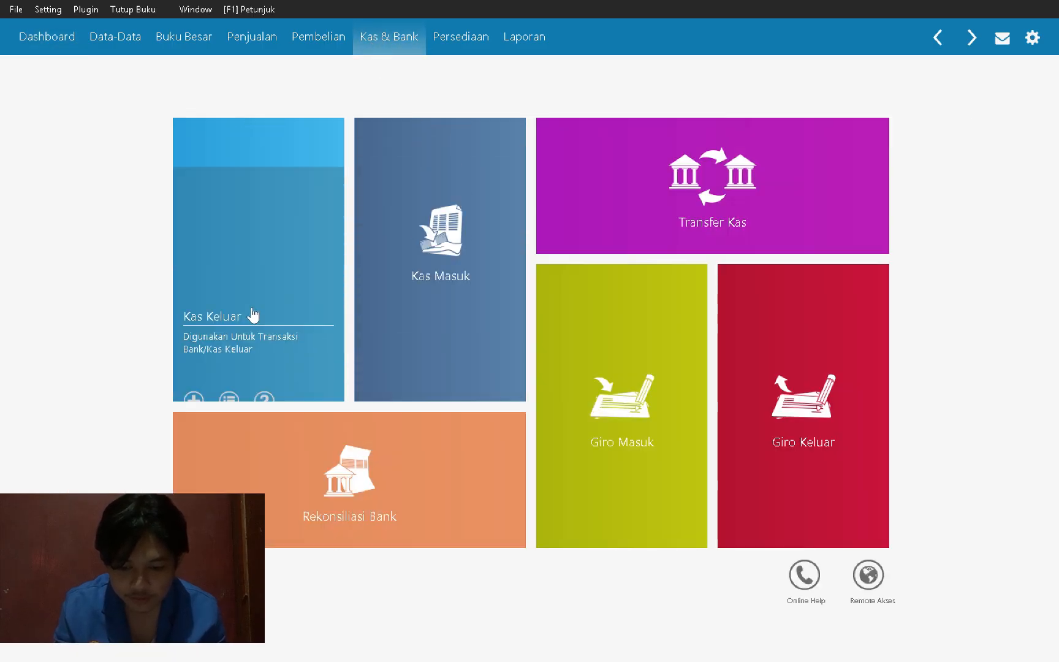
pyautogui.click(188, 274)
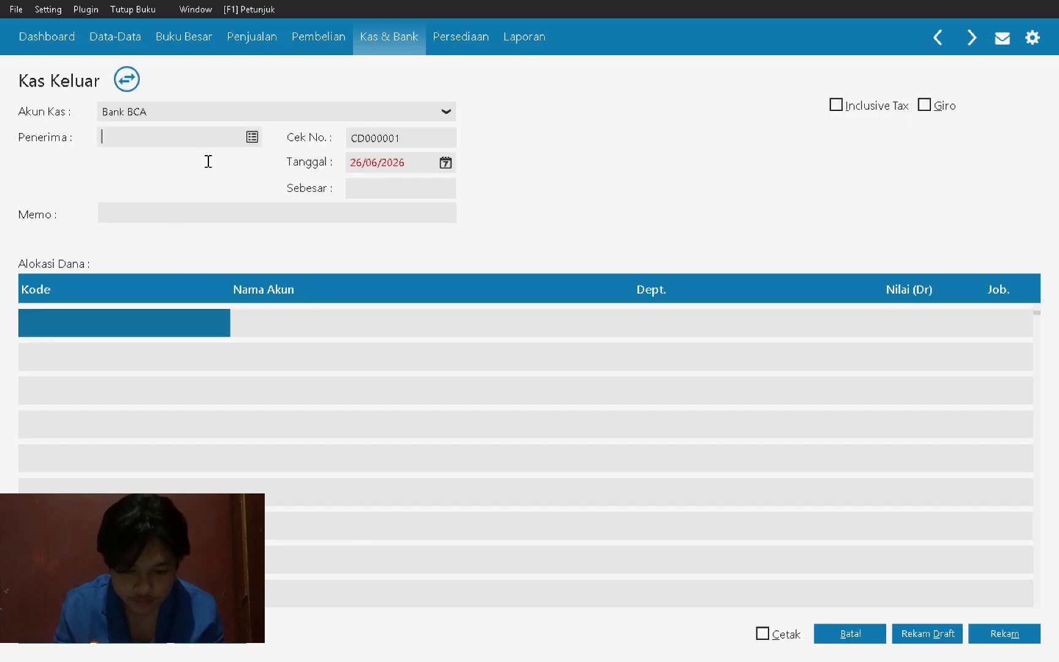
pyautogui.hotkey('alt', 'Tab')
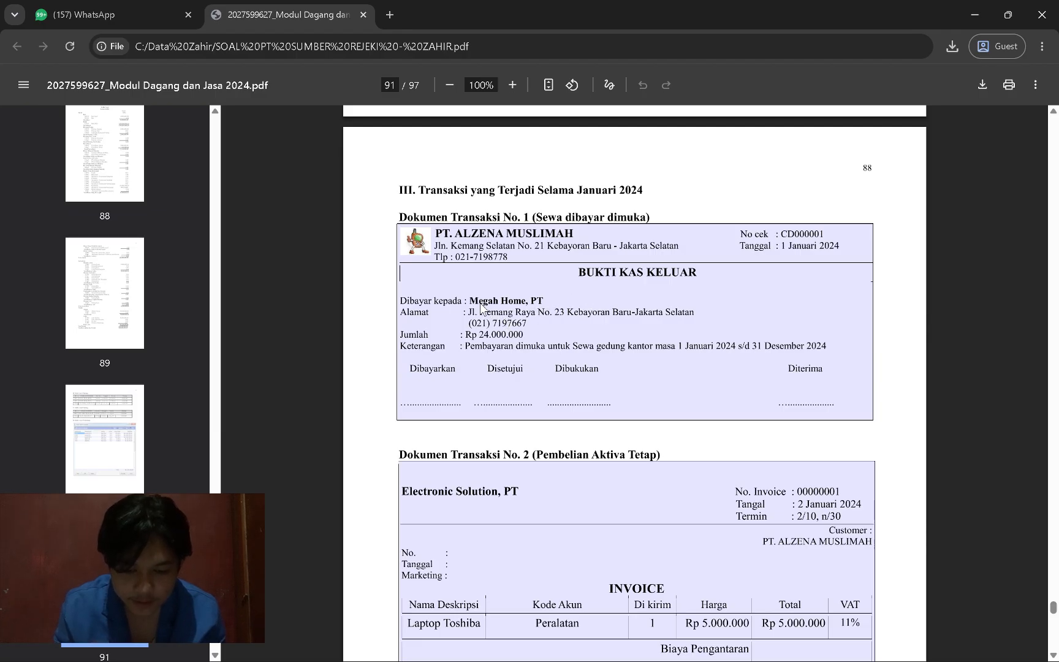
pyautogui.hotkey('alt', 'Tab')
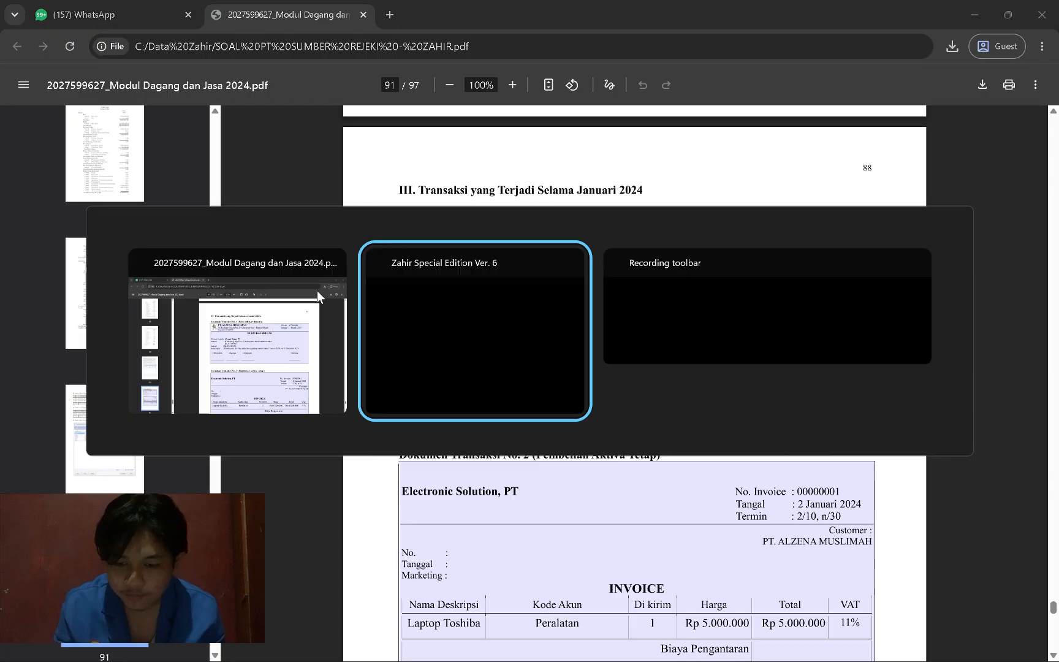
# Step: Start a new name record for the Penerima and review the payee's details in transaction document No. 1 of the PDF
pyautogui.click(250, 139)
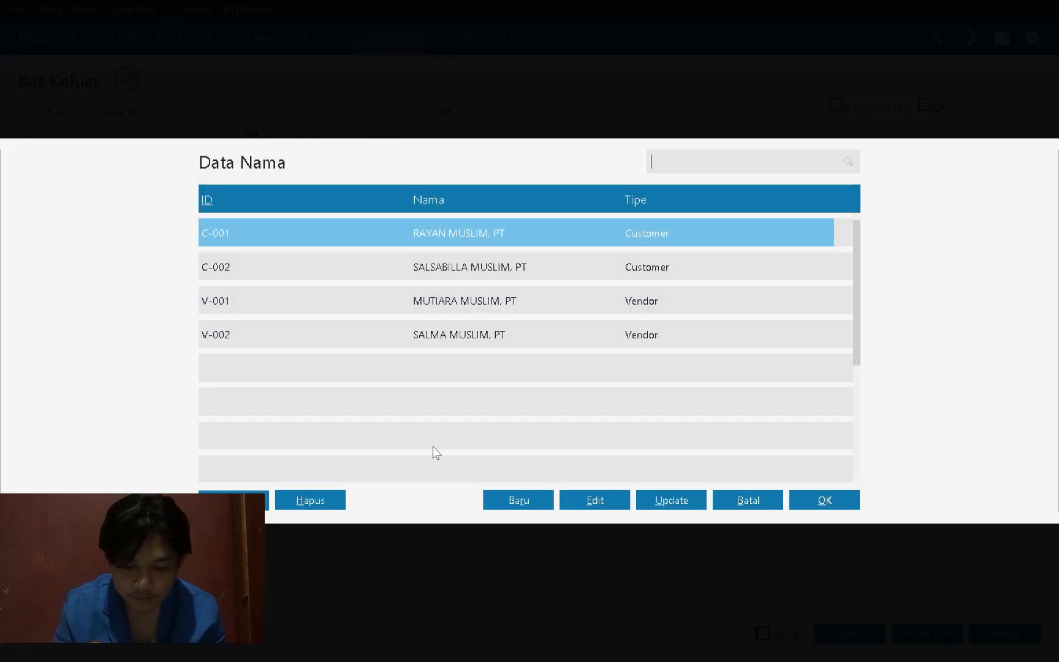
pyautogui.click(510, 497)
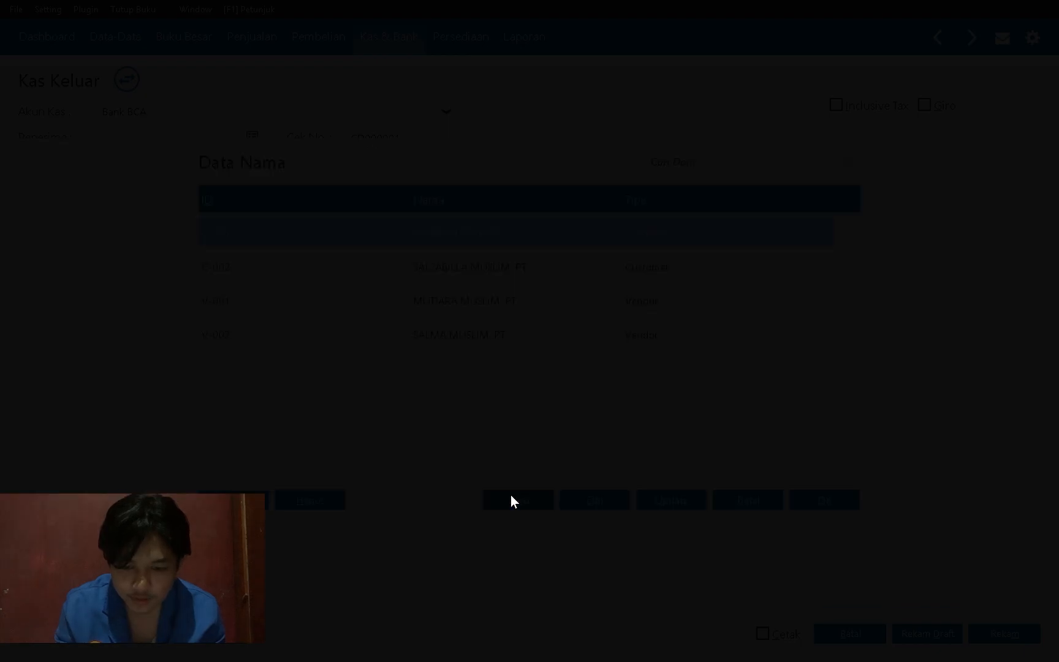
pyautogui.hotkey('alt', 'Tab')
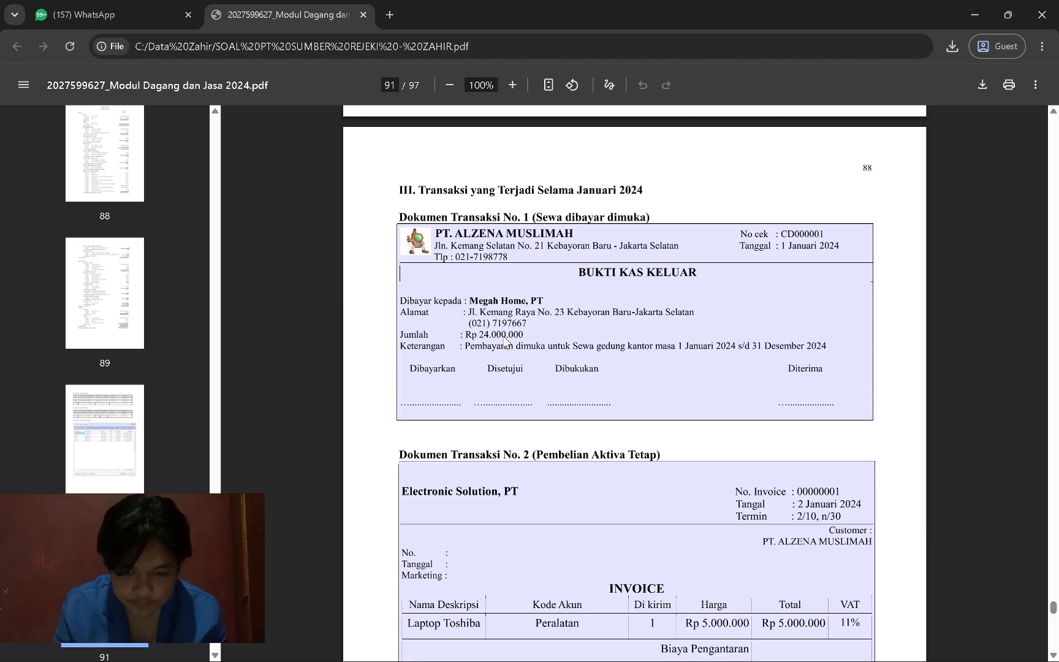
pyautogui.hotkey('alt', 'Tab')
pyautogui.hotkey('alt', 'Tab')
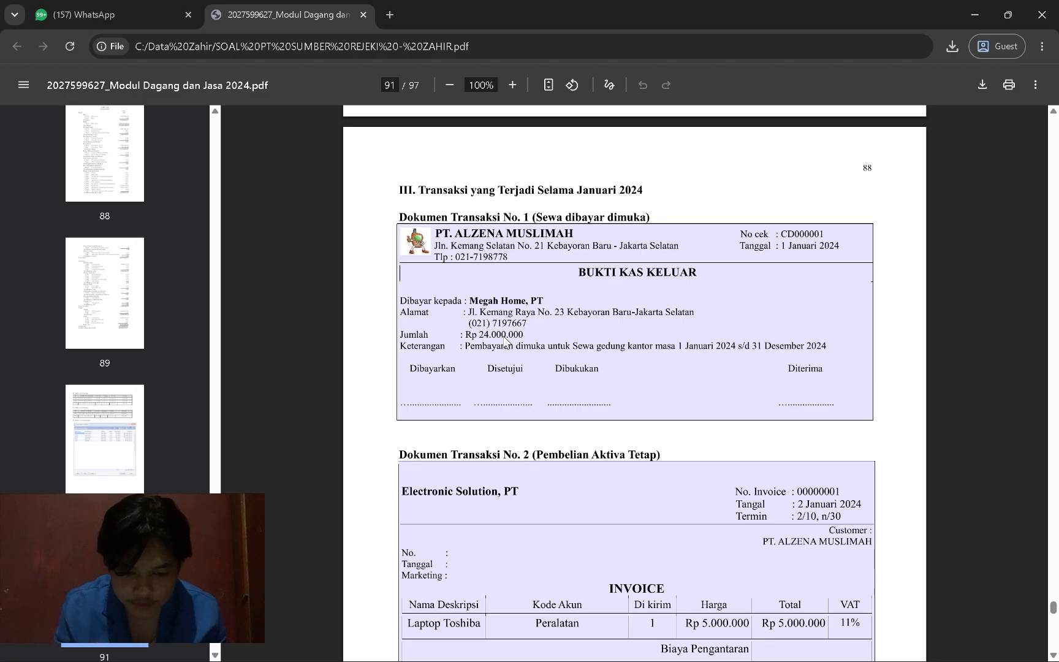
pyautogui.hotkey('alt', 'Tab')
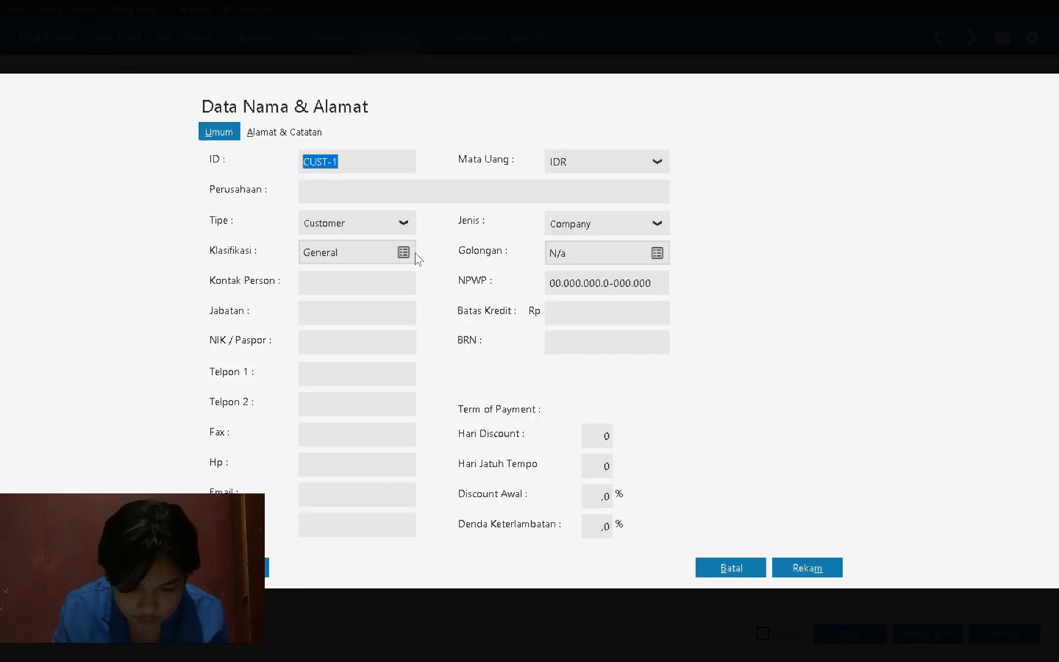
pyautogui.hotkey('alt', 'Tab')
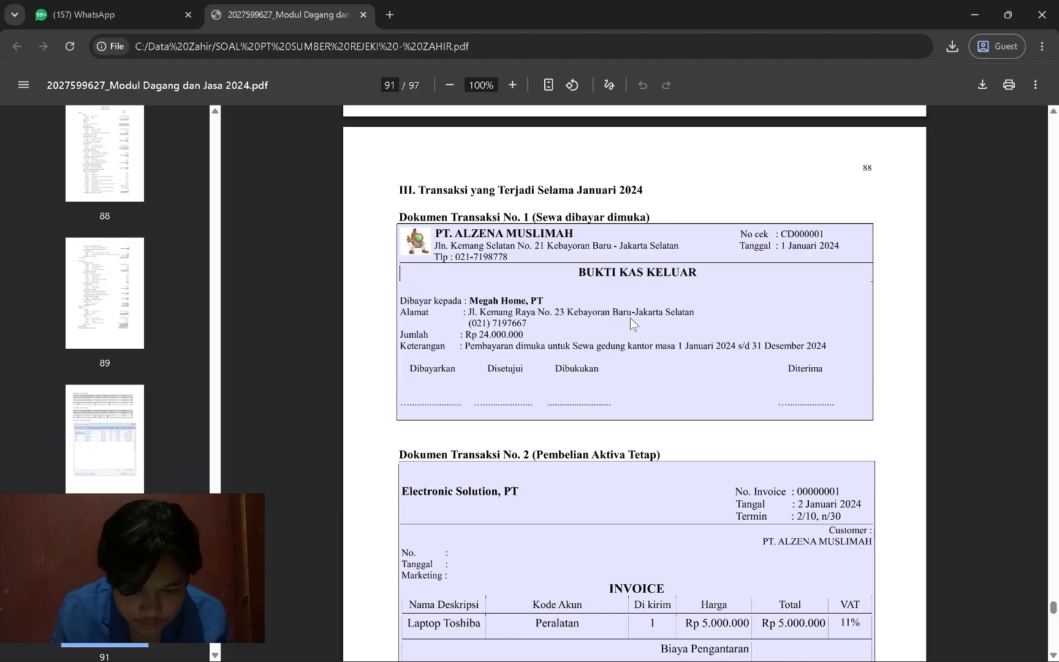
pyautogui.scroll(-1, 629, 317)
pyautogui.scroll(-1, 631, 319)
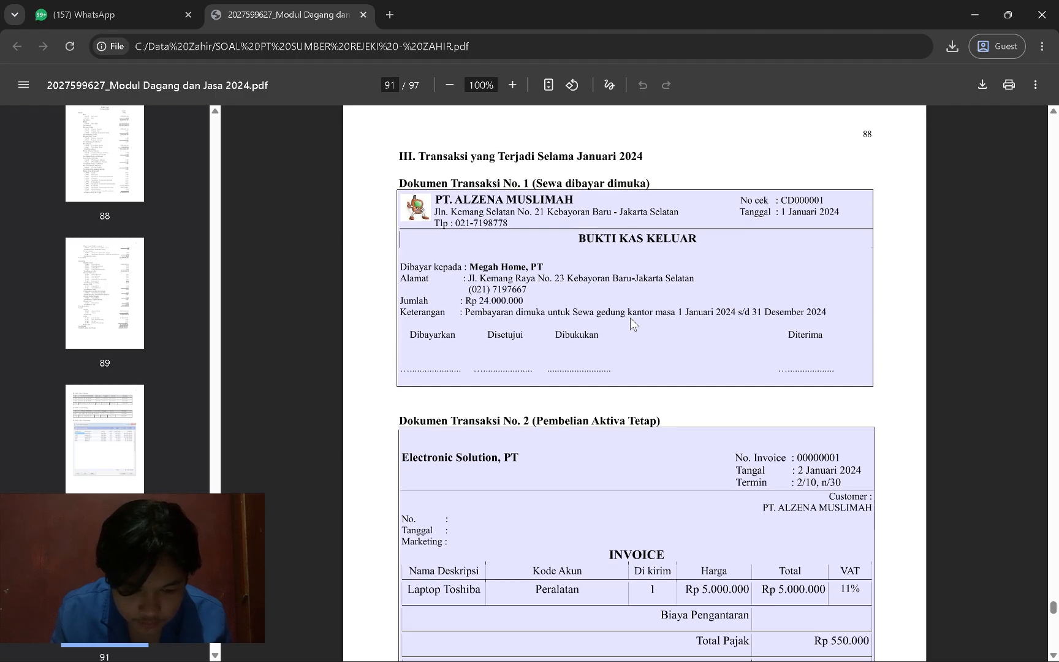
pyautogui.scroll(-1, 630, 318)
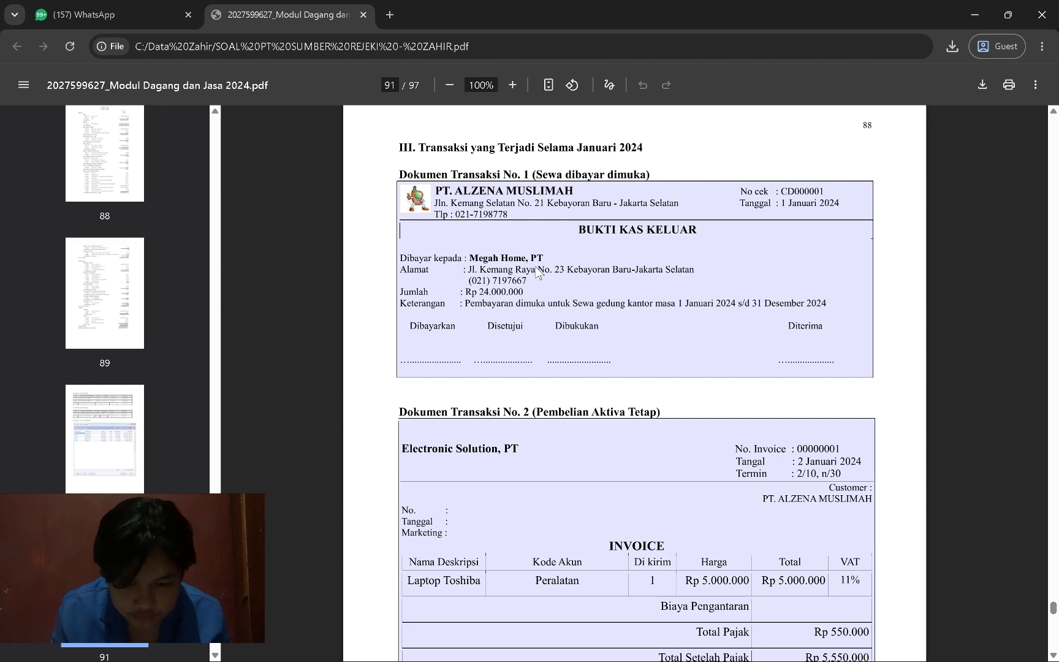
pyautogui.hotkey('alt', 'Tab')
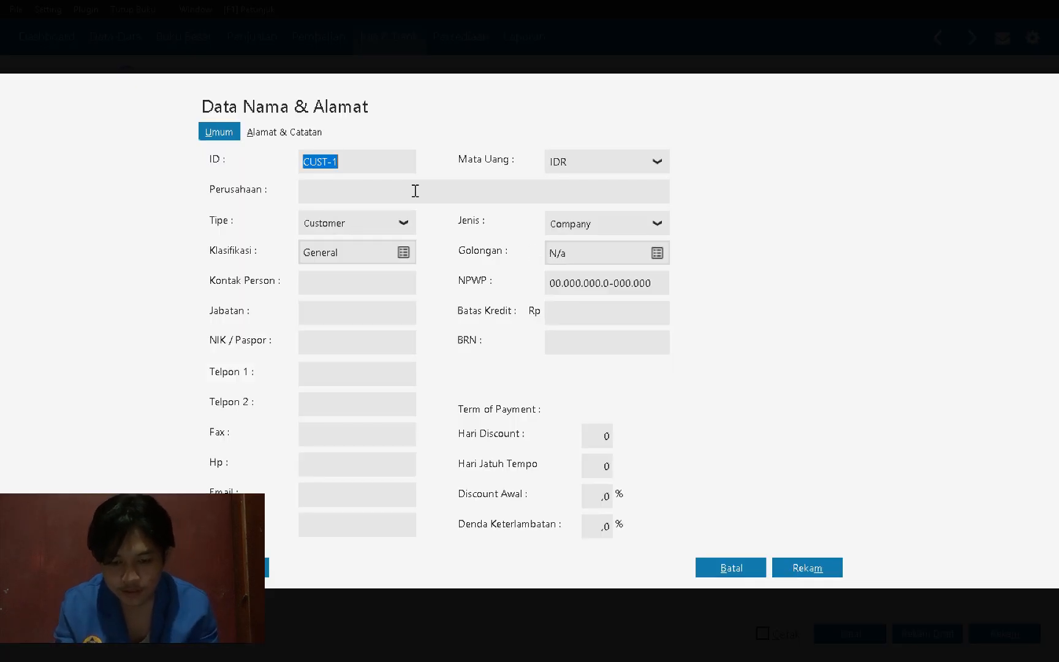
# Step: Set the record's type to Others, enter the company name MEGAH HOME, PT and save it without an NPWP
pyautogui.click(398, 222)
pyautogui.click(402, 224)
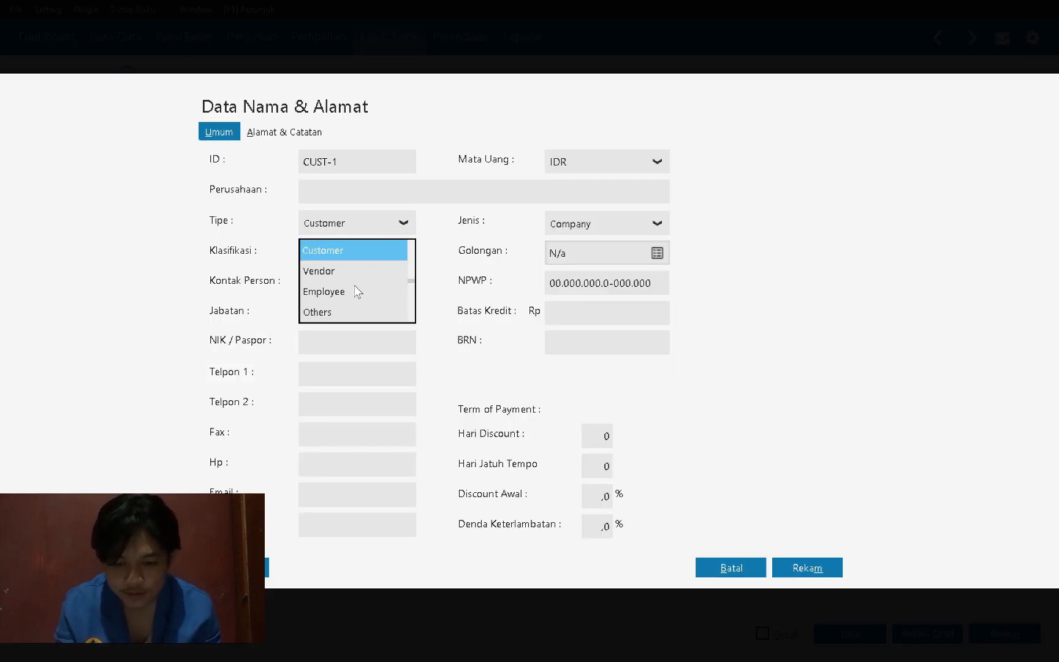
pyautogui.click(335, 312)
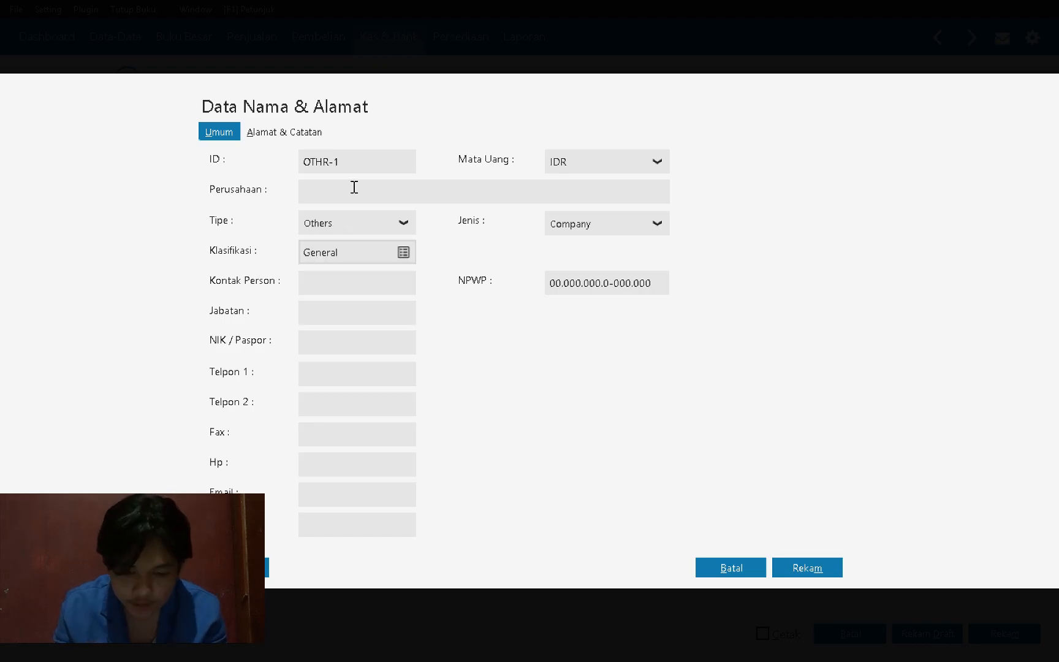
pyautogui.hotkey('alt', 'Tab')
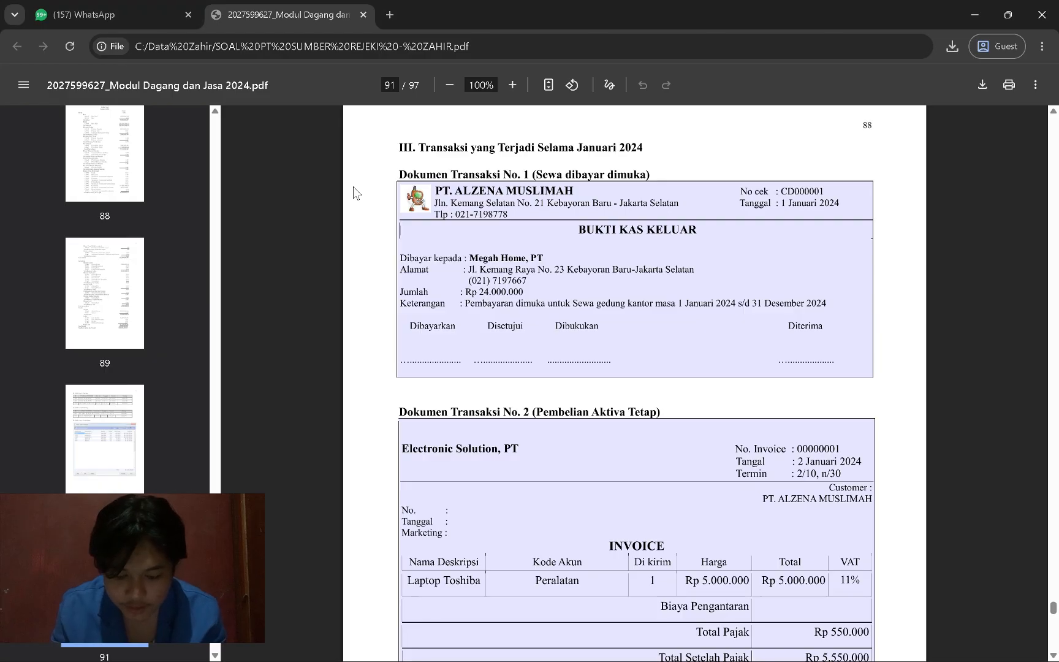
pyautogui.hotkey('alt', 'Tab')
pyautogui.write('MEGAH HOME')
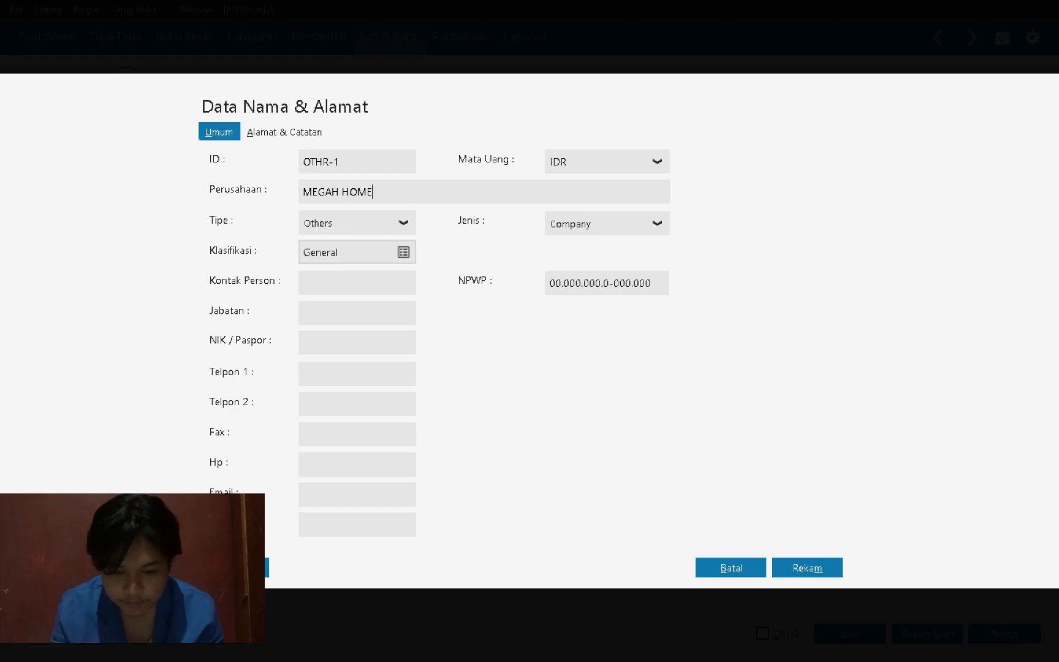
pyautogui.hotkey('alt', 'Tab')
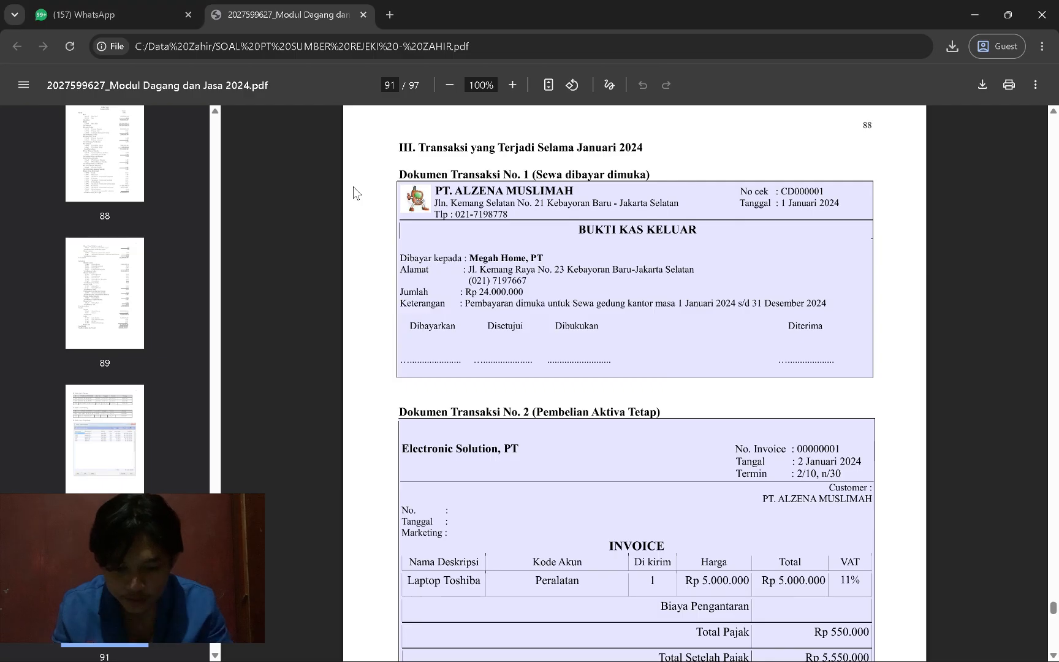
pyautogui.hotkey('alt', 'Tab')
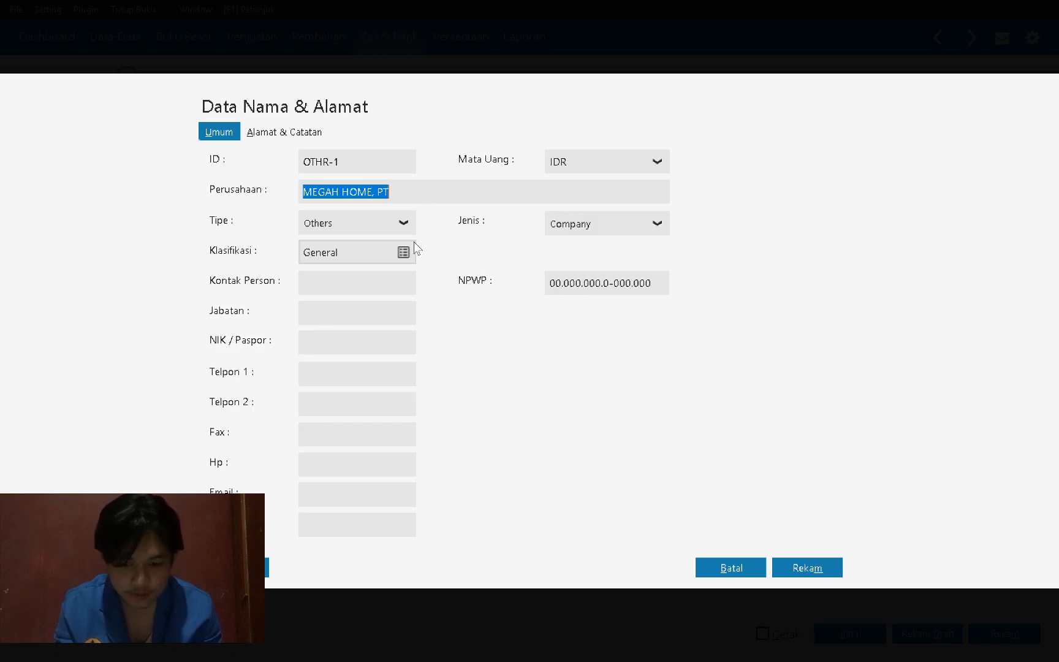
pyautogui.click(813, 561)
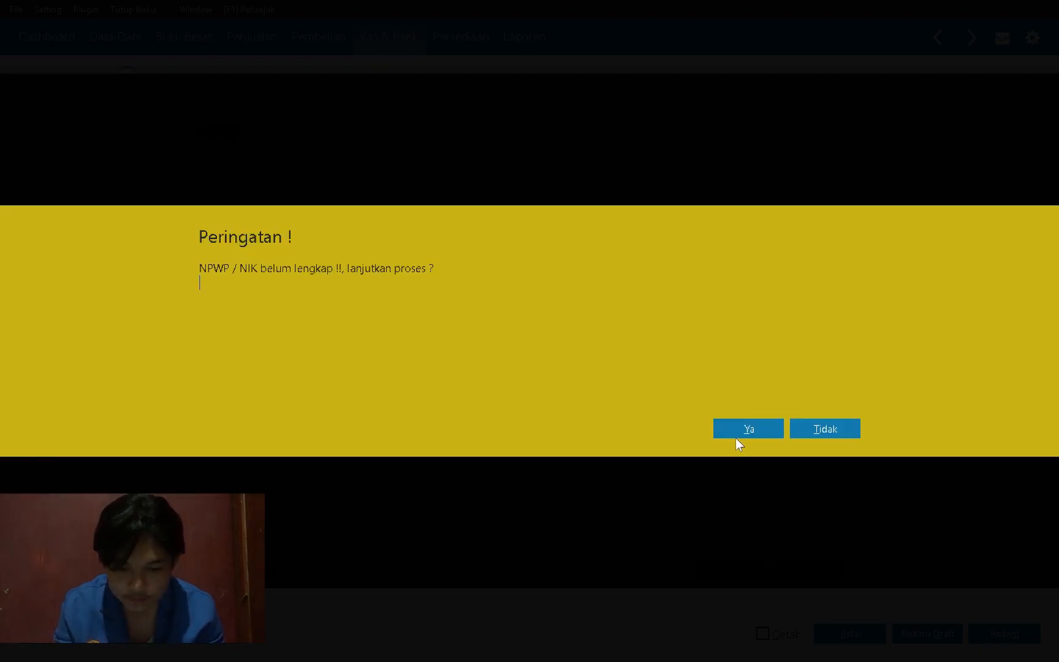
pyautogui.click(735, 435)
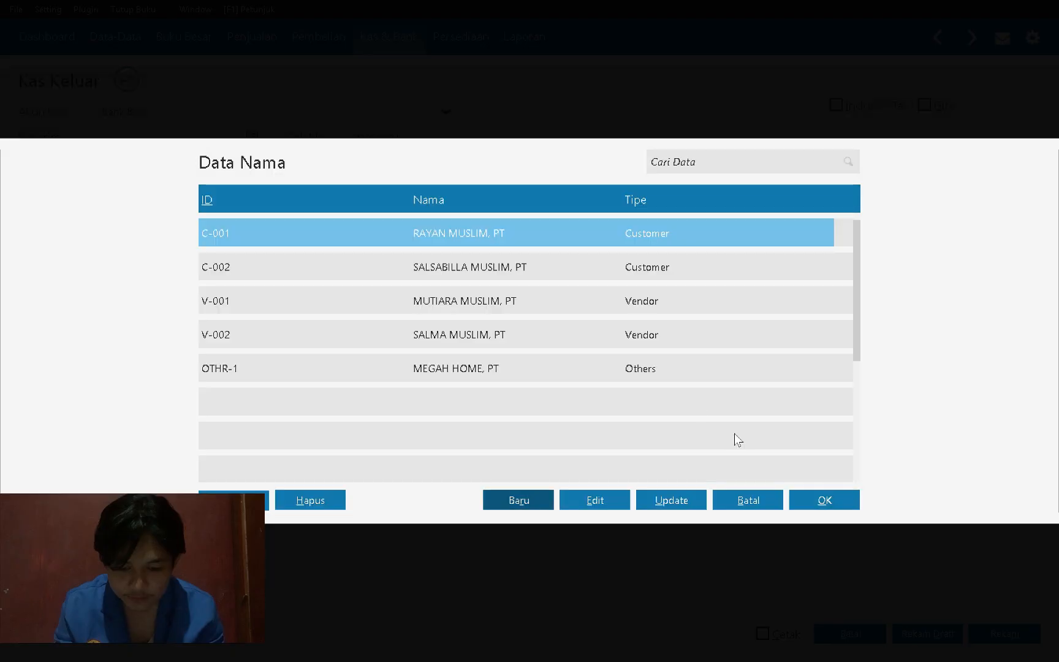
# Step: Choose MEGAH HOME, PT as the payee and set the transaction date to 01/01/2024, as on the PDF voucher
pyautogui.doubleClick(450, 370)
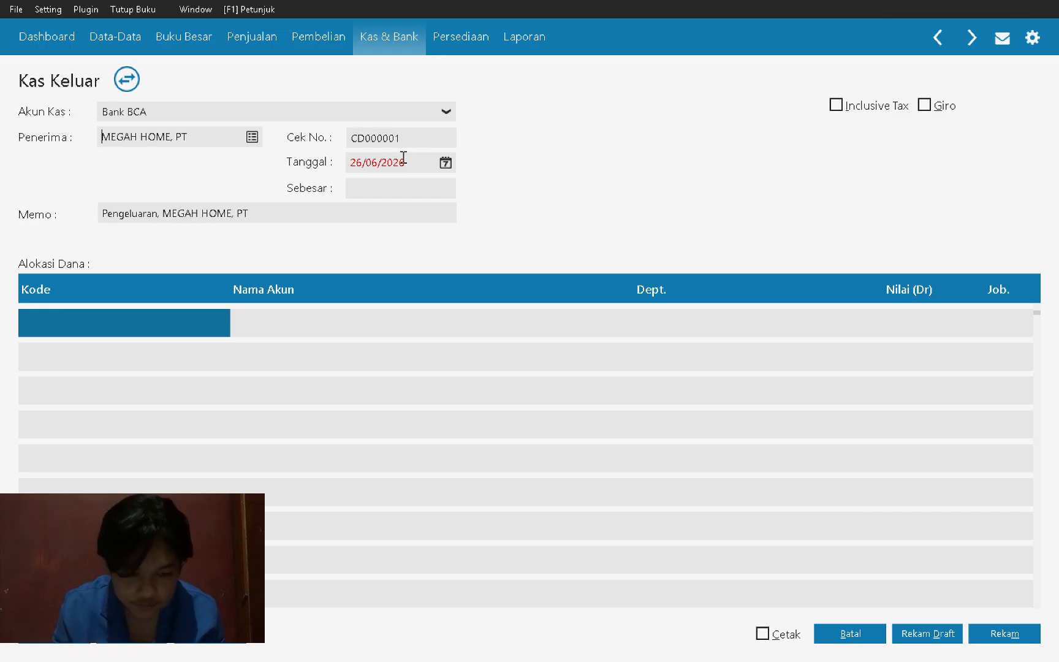
pyautogui.hotkey('alt', 'Tab')
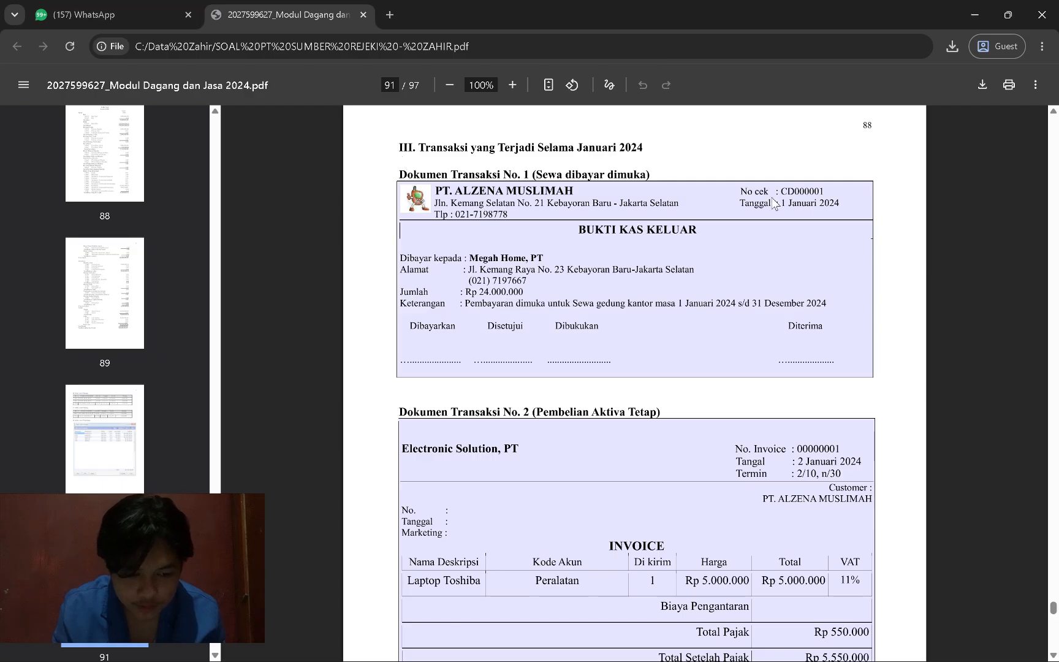
pyautogui.hotkey('alt', 'Tab')
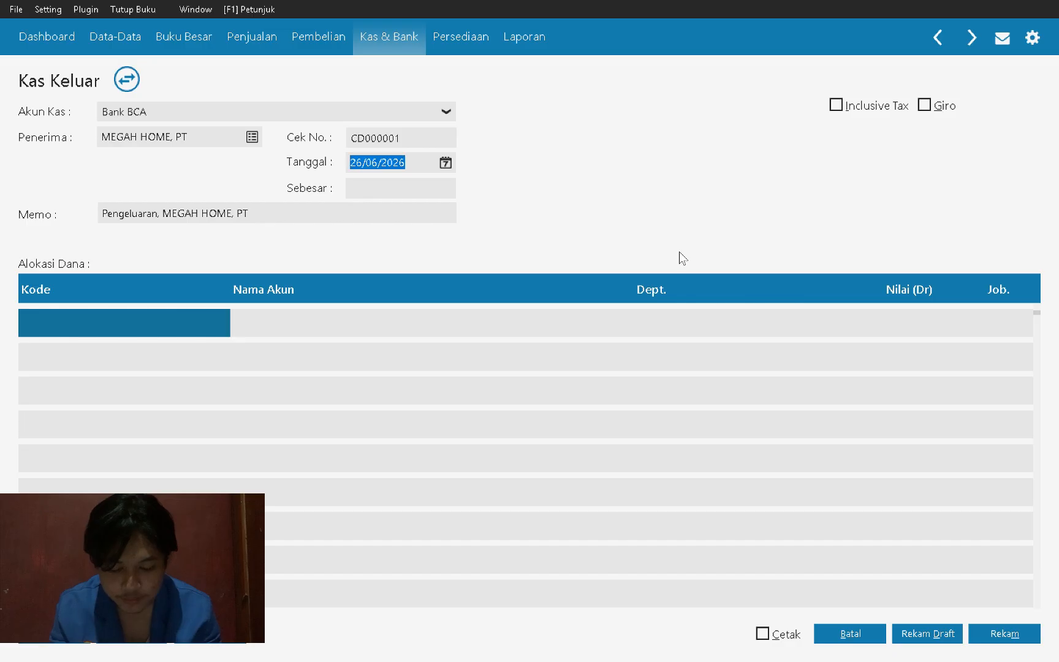
pyautogui.write('01/01/2024')
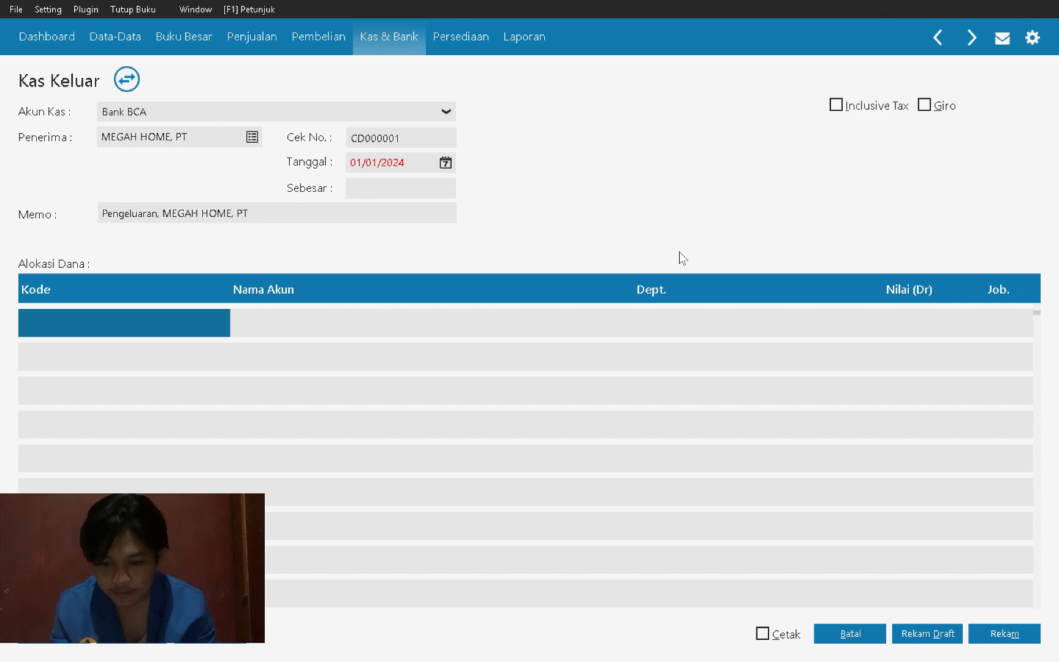
pyautogui.press('Tab')
# Step: Allocate the payment to account 150000310 Sewa Dibayar di Muka and check the amount on the PDF voucher
pyautogui.click(185, 317)
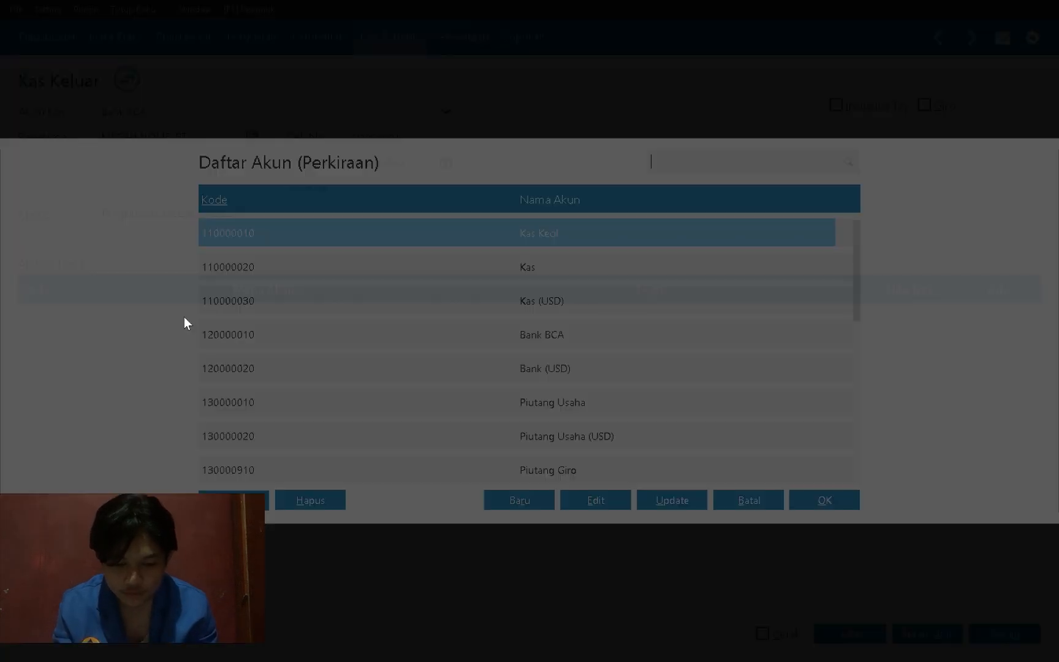
pyautogui.hotkey('alt', 'Tab')
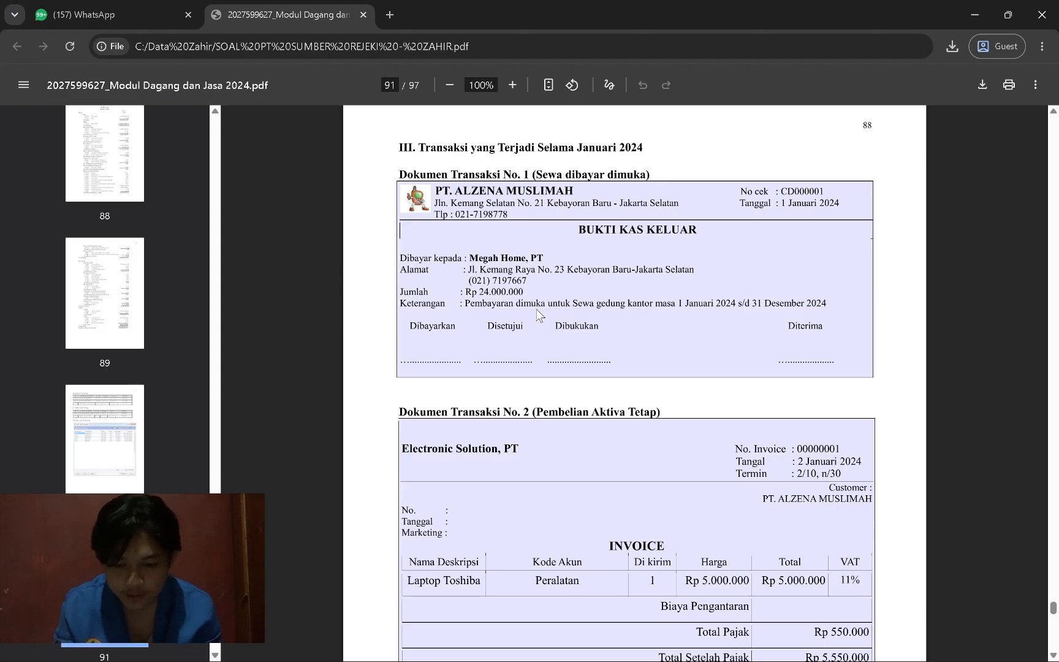
pyautogui.hotkey('alt', 'Tab')
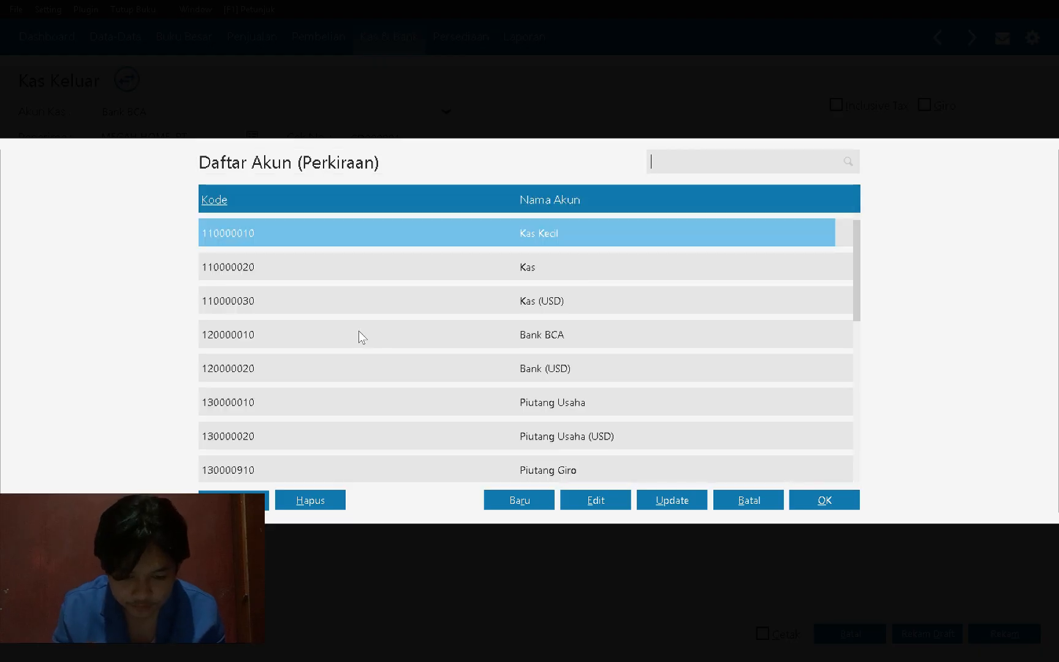
pyautogui.press('Down')
pyautogui.press('Down')
pyautogui.press('Down')
pyautogui.press('Down')
pyautogui.press('Down')
pyautogui.press('Down')
pyautogui.press('Down')
pyautogui.press('Down')
pyautogui.press('Down')
pyautogui.press('Down')
pyautogui.press('Down')
pyautogui.press('Down')
pyautogui.press('Down')
pyautogui.press('Down')
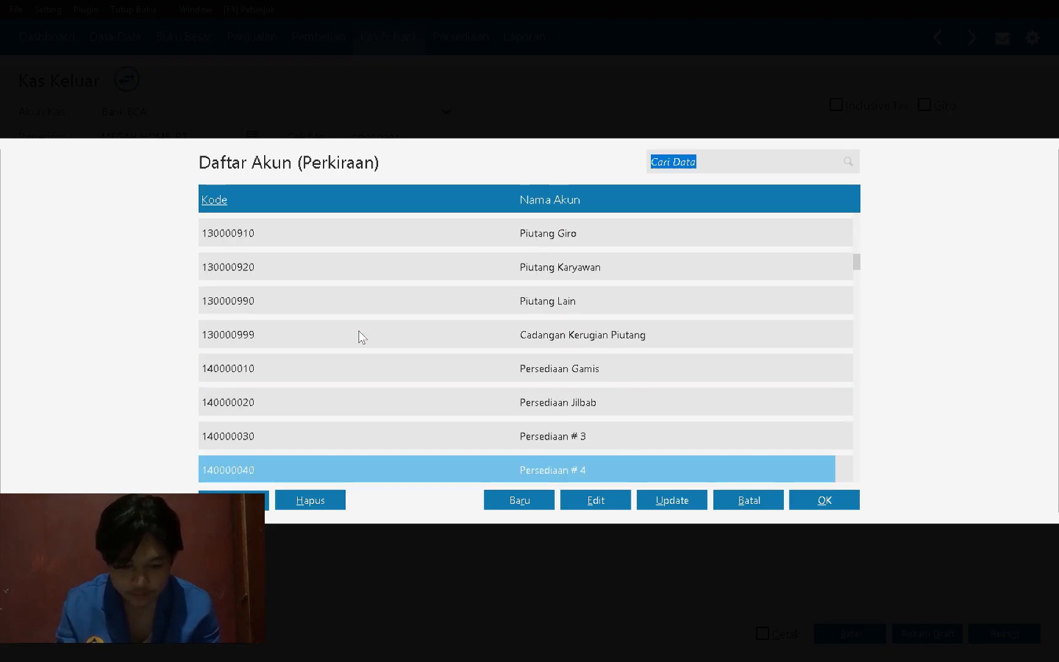
pyautogui.press('Down')
pyautogui.press('Down')
pyautogui.press('Down')
pyautogui.press('Down')
pyautogui.press('Down')
pyautogui.press('Down')
pyautogui.press('Down')
pyautogui.press('Down')
pyautogui.press('Down')
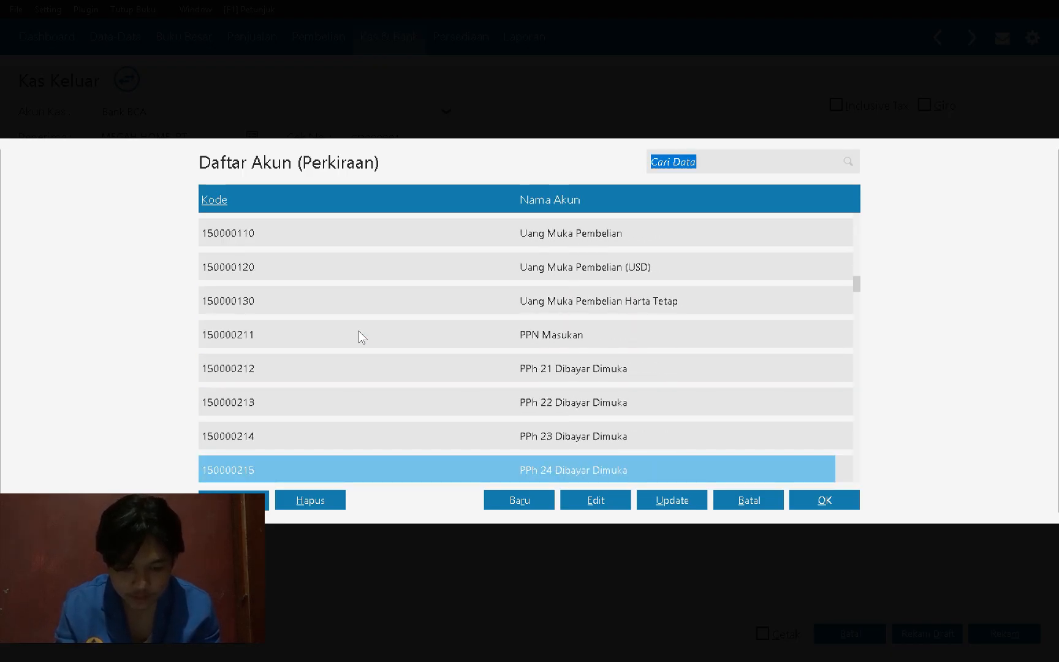
pyautogui.press('Down')
pyautogui.press('Down')
pyautogui.press('Down')
pyautogui.press('Down')
pyautogui.press('Down')
pyautogui.press('Down')
pyautogui.press('Up')
pyautogui.press('Up')
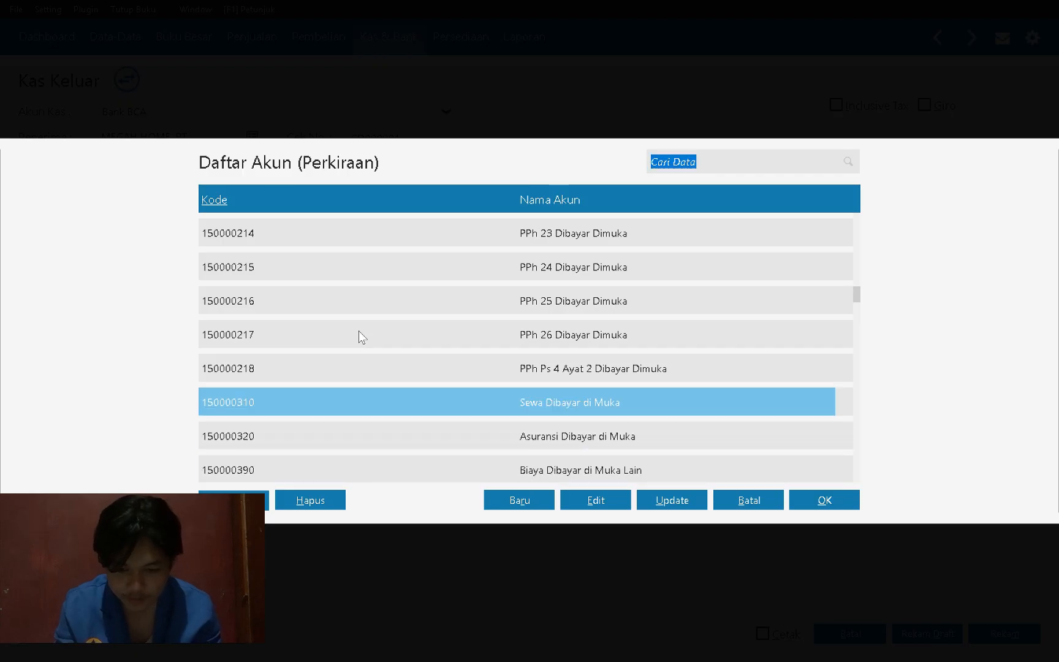
pyautogui.press('Return')
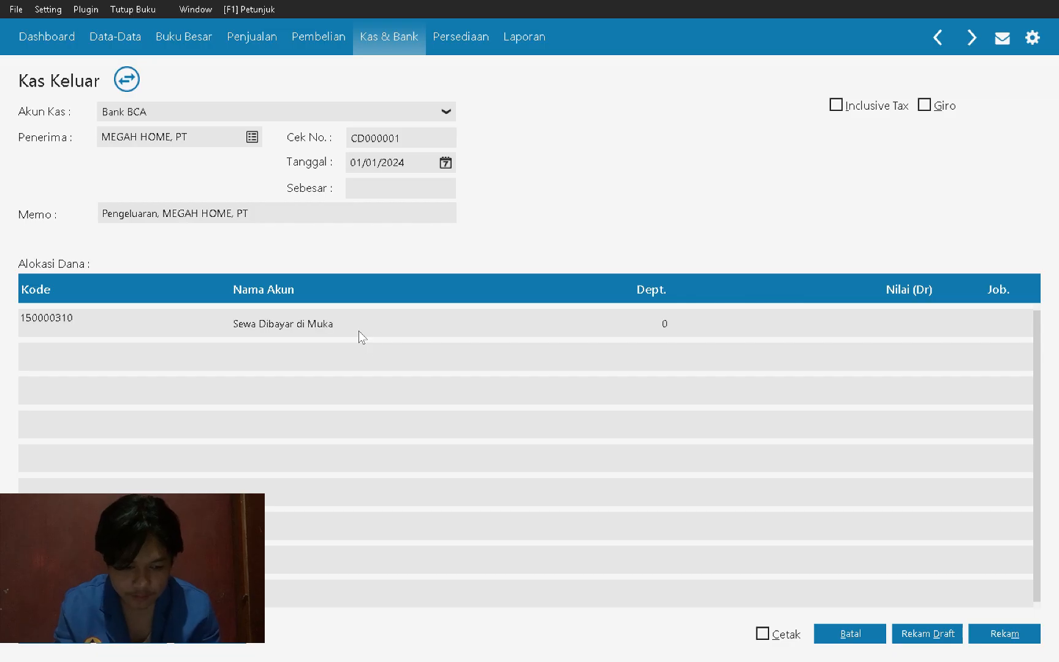
pyautogui.hotkey('alt', 'Tab')
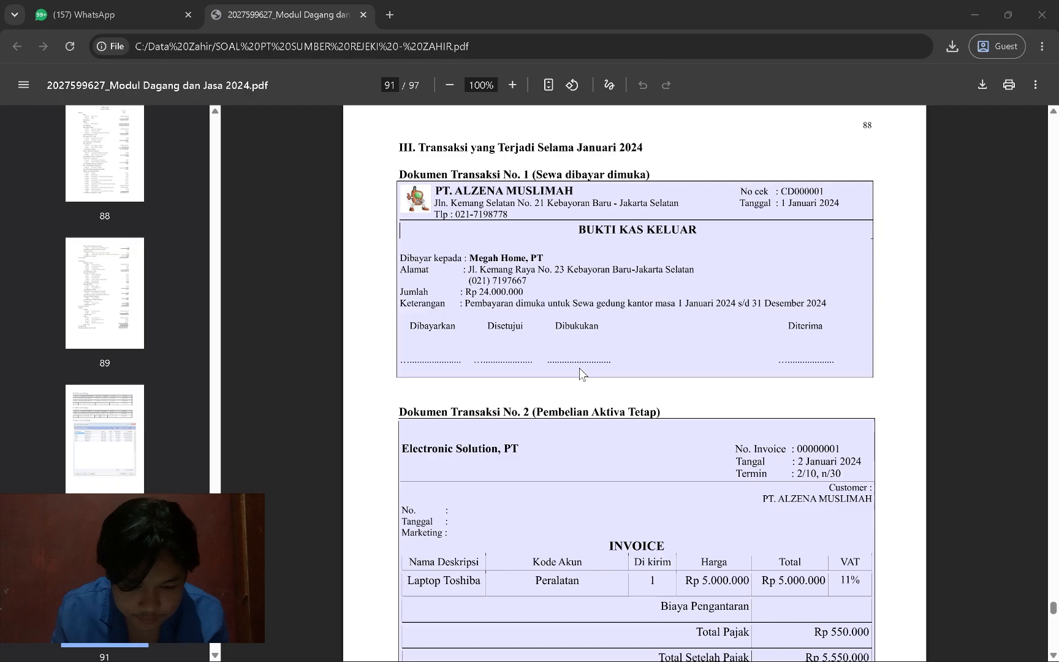
pyautogui.hotkey('alt', 'Tab')
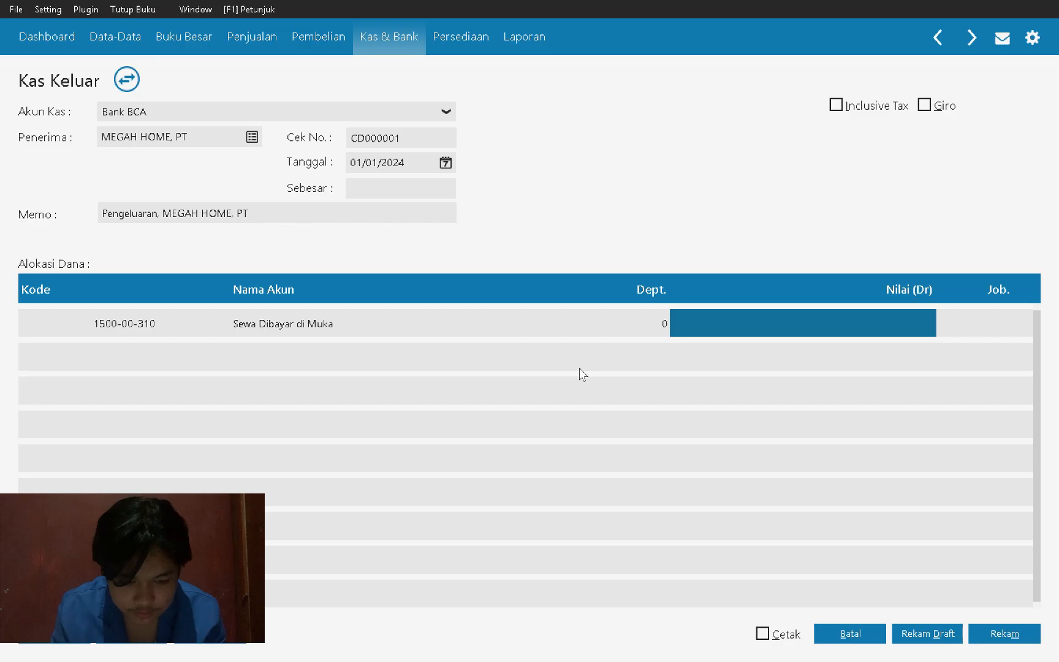
# Step: Enter 24000000 as the value of the Sewa Dibayar di Muka line and fill the same total into Sebesar
pyautogui.write('24.000.000000')
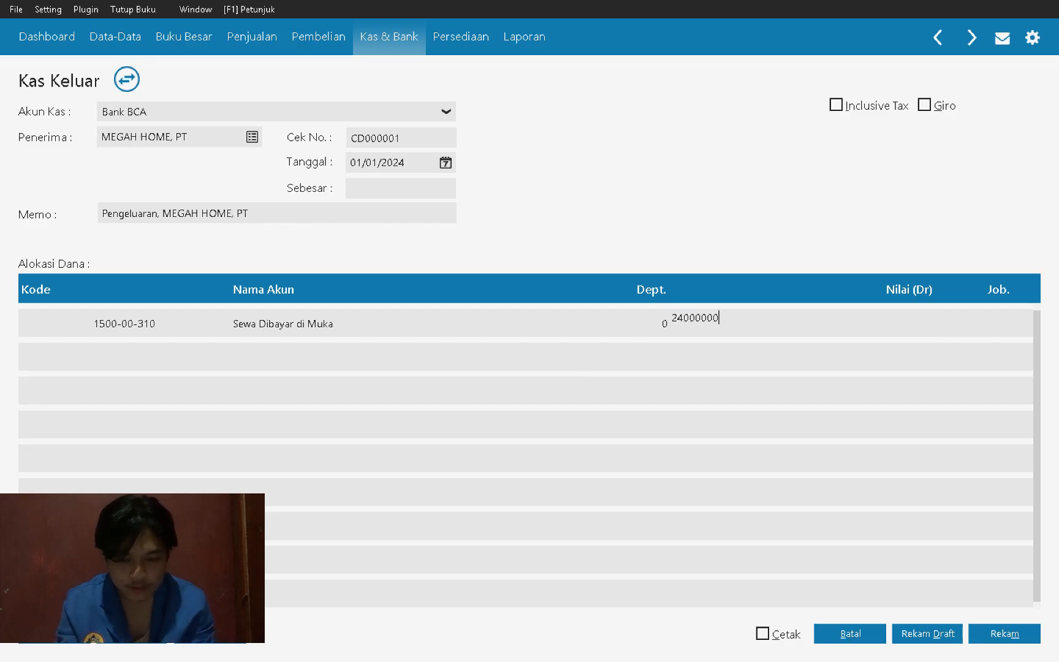
pyautogui.press('Return')
pyautogui.press('Return')
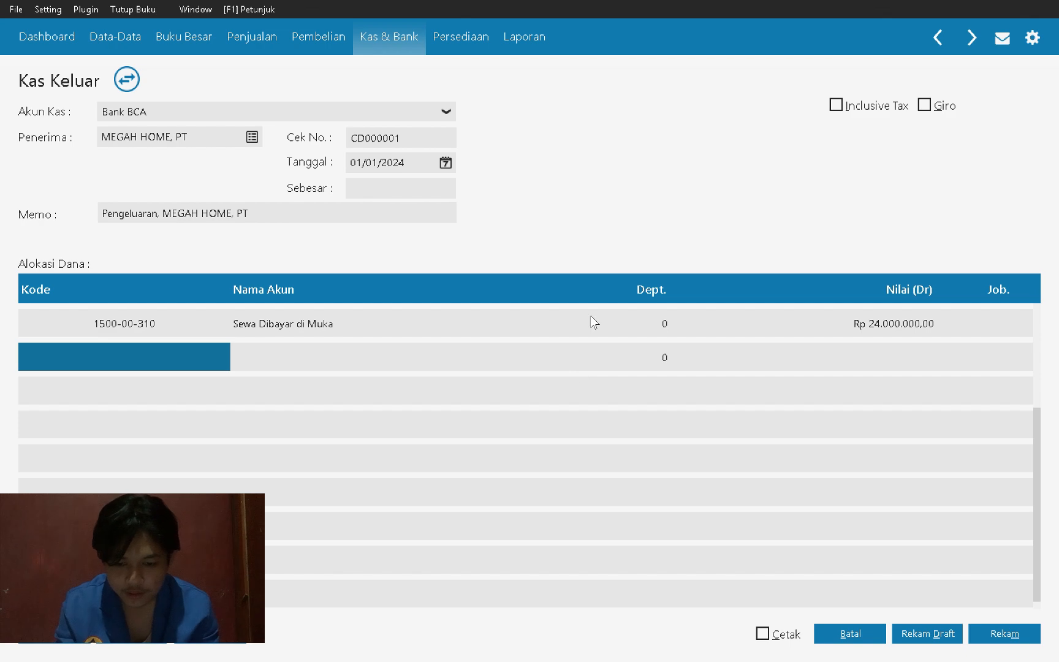
pyautogui.click(358, 191)
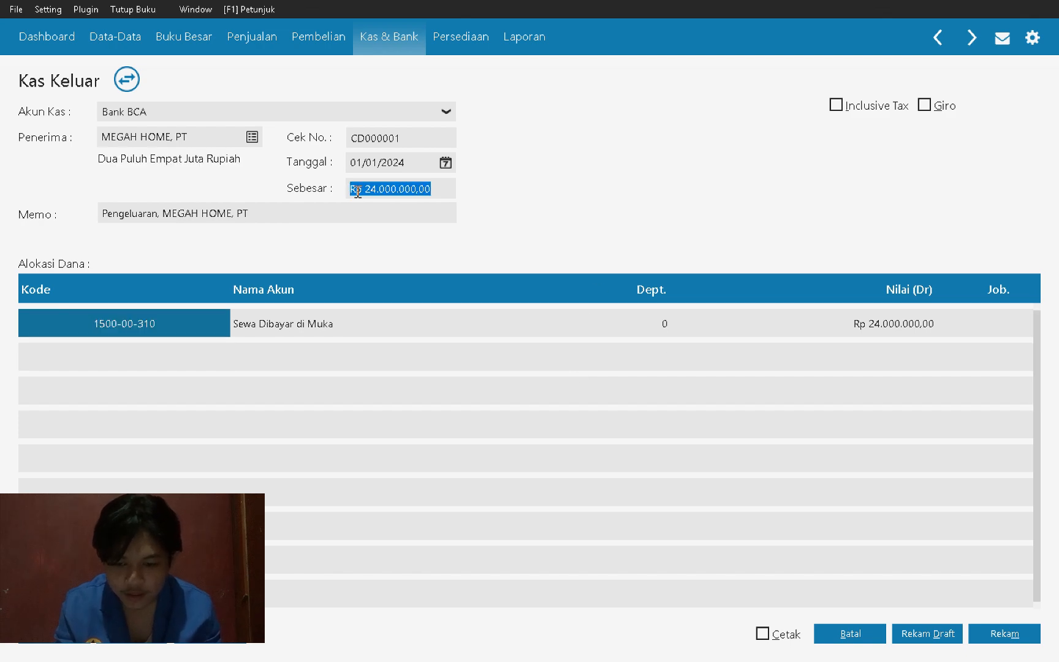
# Step: Check the payment against transaction document No. 1 in the PDF, record it and leave the new blank Kas Keluar form
pyautogui.hotkey('alt', 'Tab')
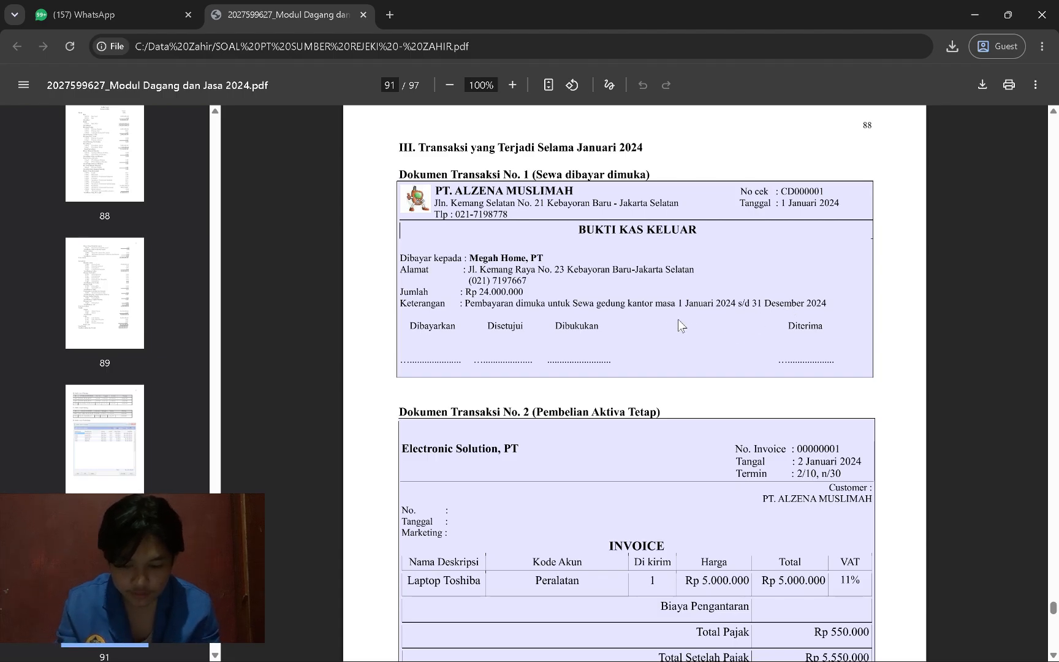
pyautogui.hotkey('alt', 'Tab')
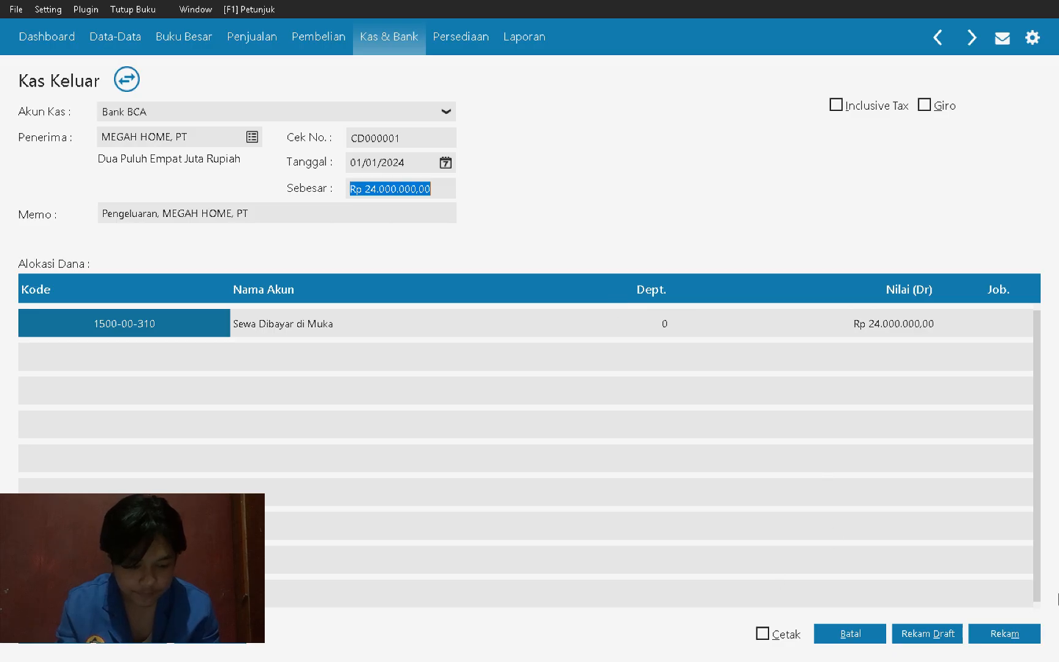
pyautogui.click(1003, 633)
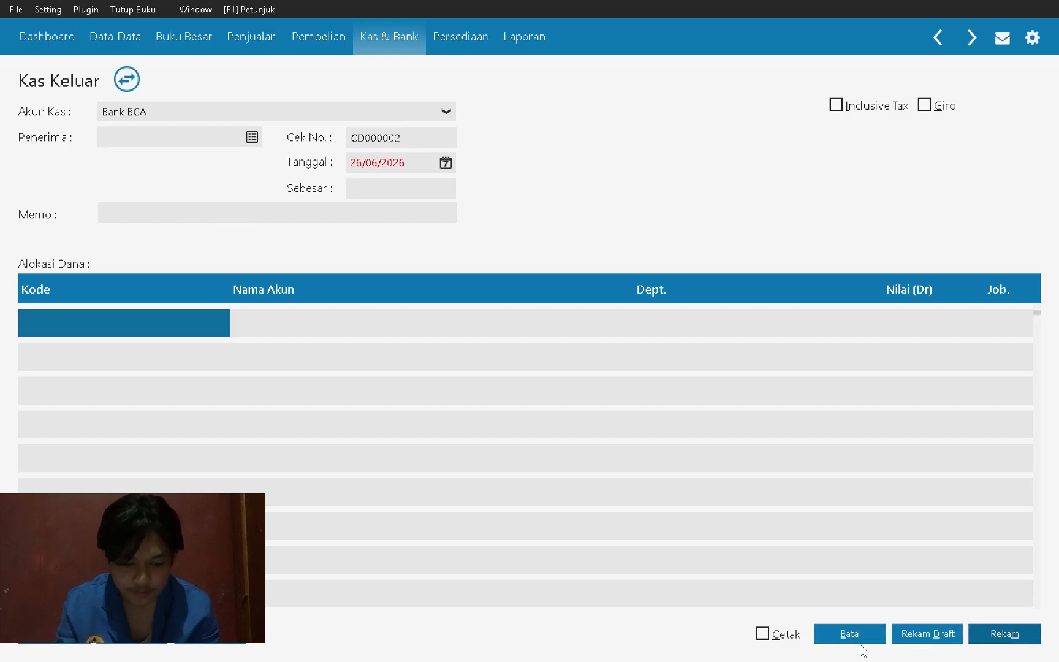
pyautogui.click(838, 637)
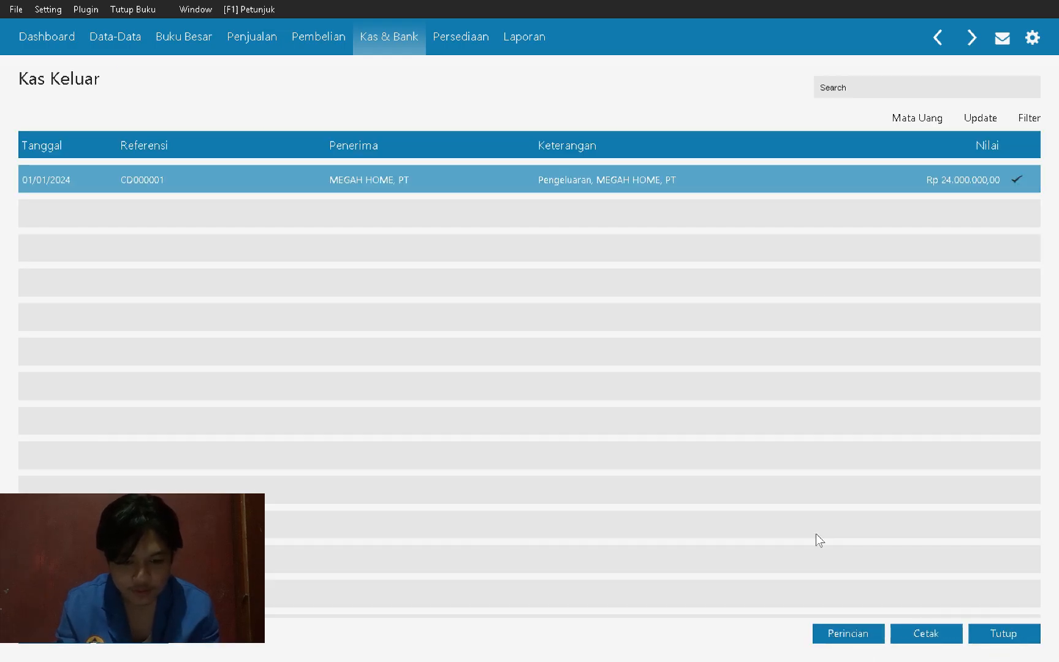
# Step: Compare the recorded Kas Keluar entry with the PDF voucher and review transaction document No. 2, the fixed asset purchase
pyautogui.hotkey('alt', 'Tab')
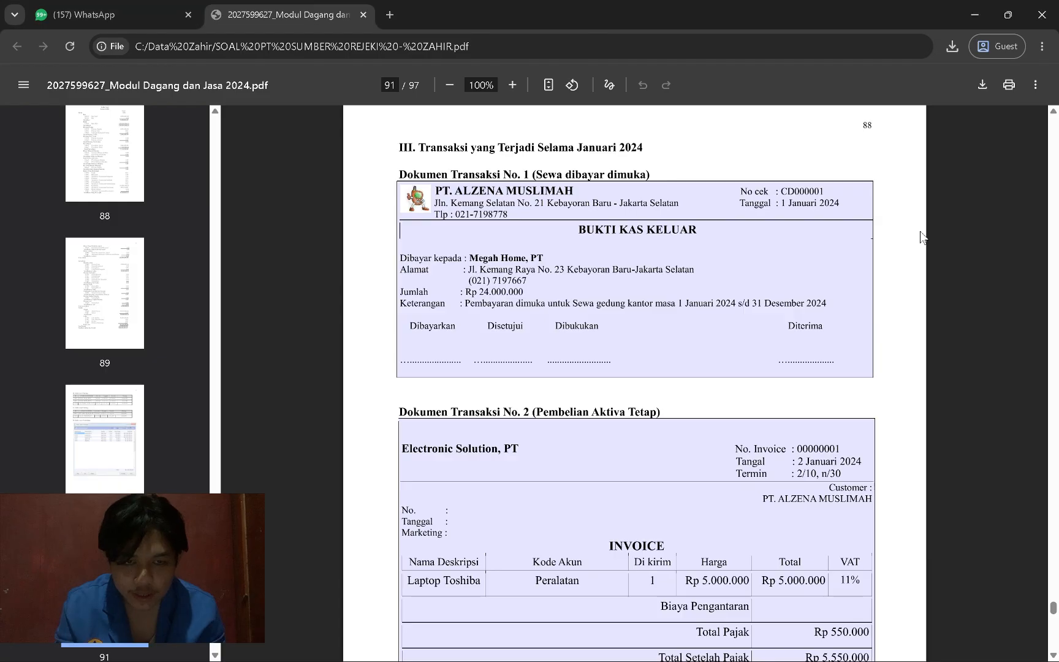
pyautogui.hotkey('alt', 'Tab')
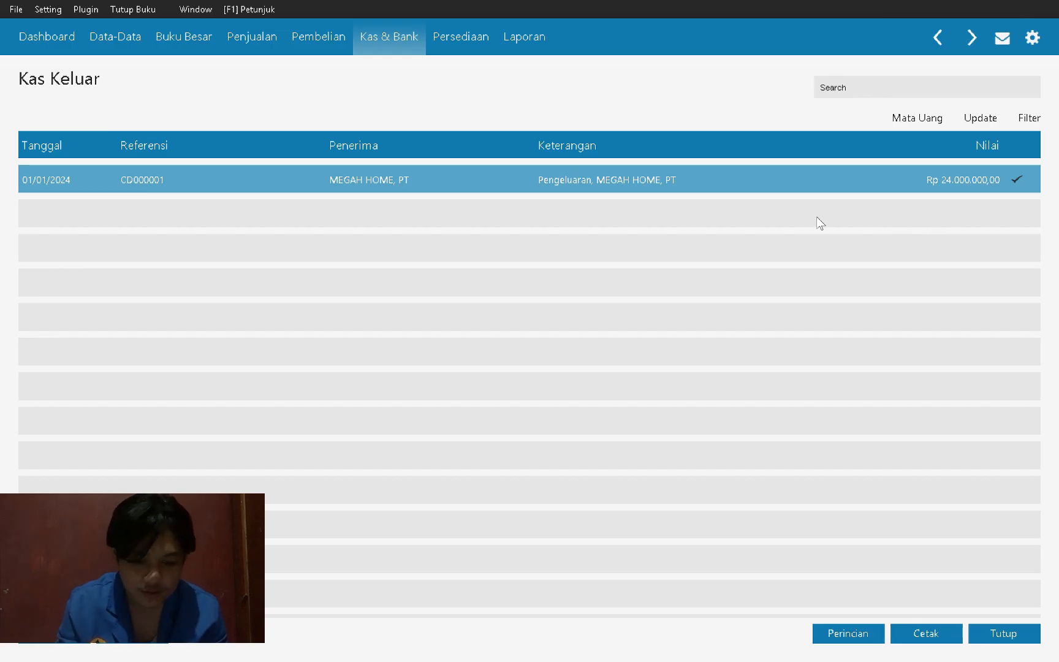
pyautogui.hotkey('alt', 'Tab')
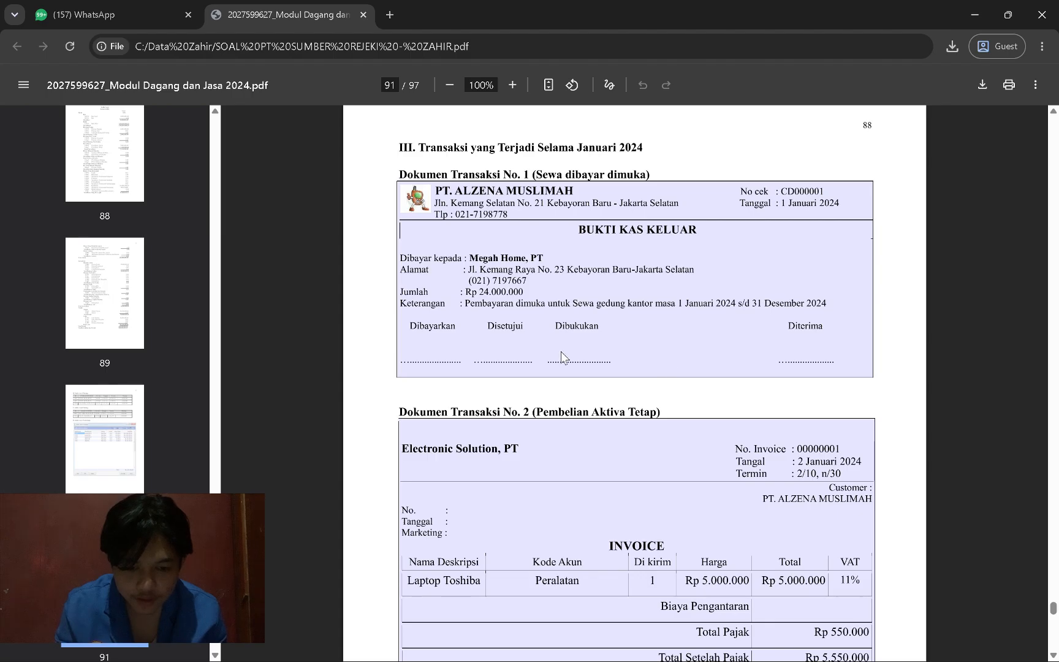
pyautogui.scroll(-1, 560, 350)
pyautogui.scroll(-2, 560, 350)
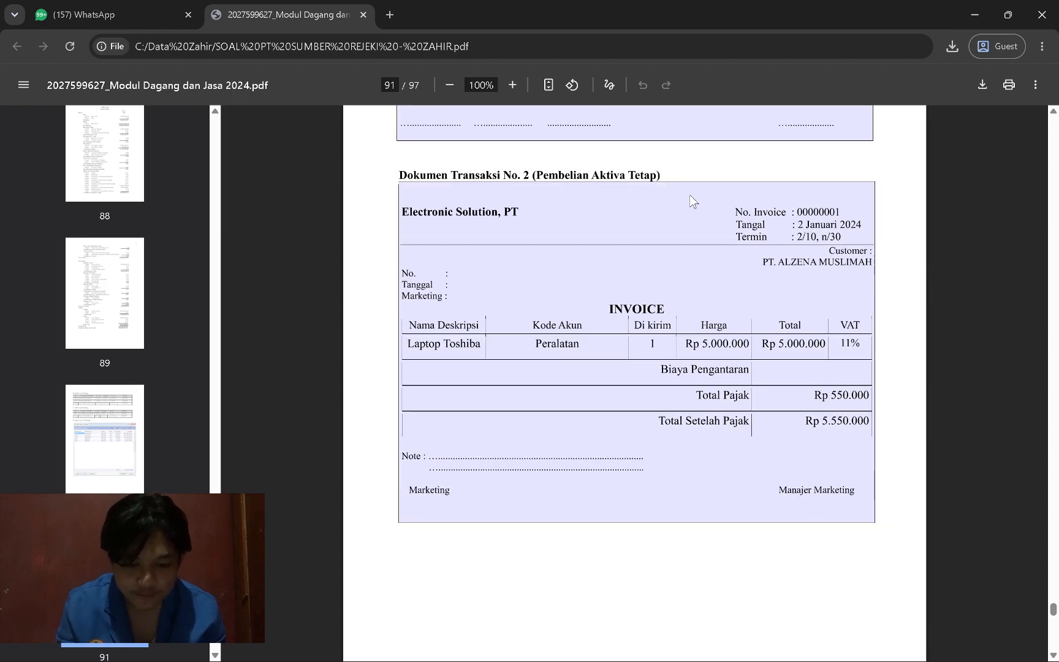
pyautogui.hotkey('alt', 'Tab')
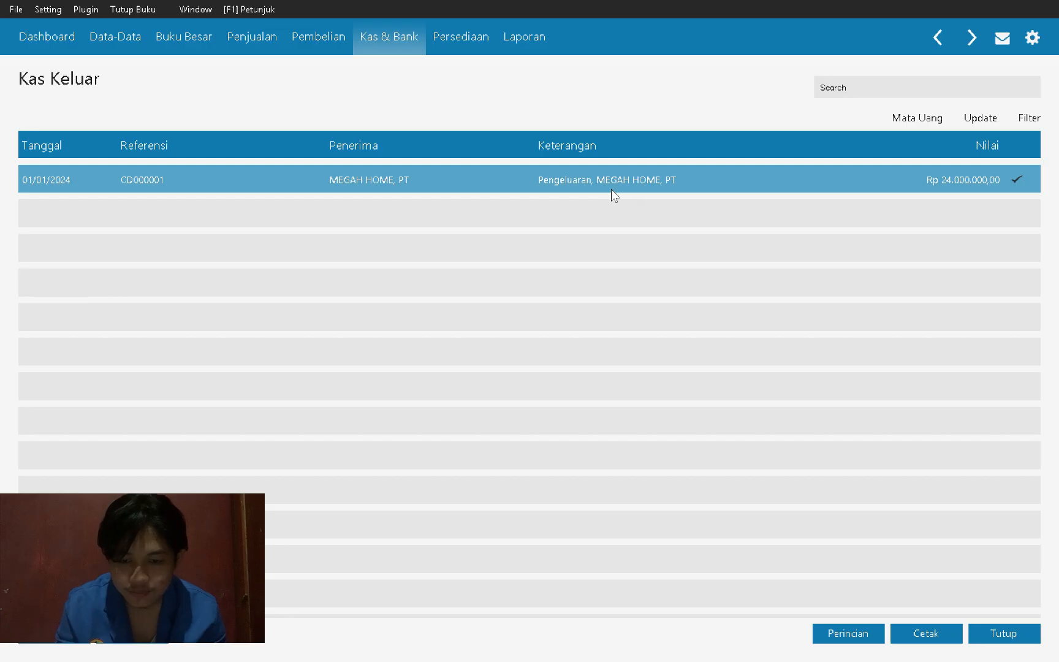
# Step: Start a new Penerimaan Barang entry under Invoice Pembelian and check the supplier's name on transaction document No. 2 in the PDF
pyautogui.click(306, 43)
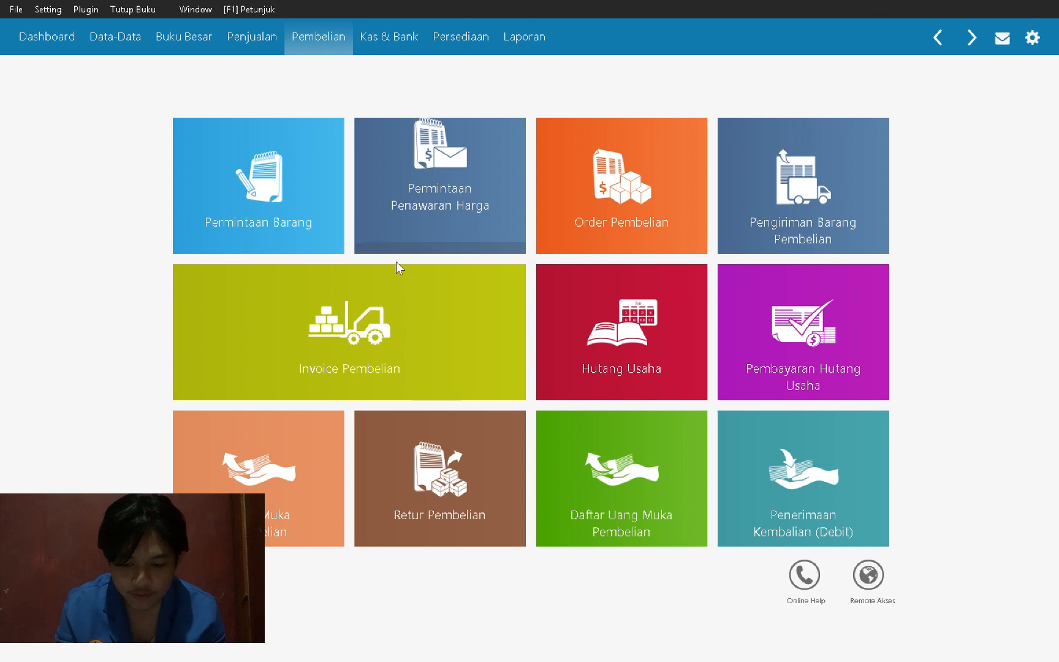
pyautogui.moveTo(406, 293)
pyautogui.click(392, 320)
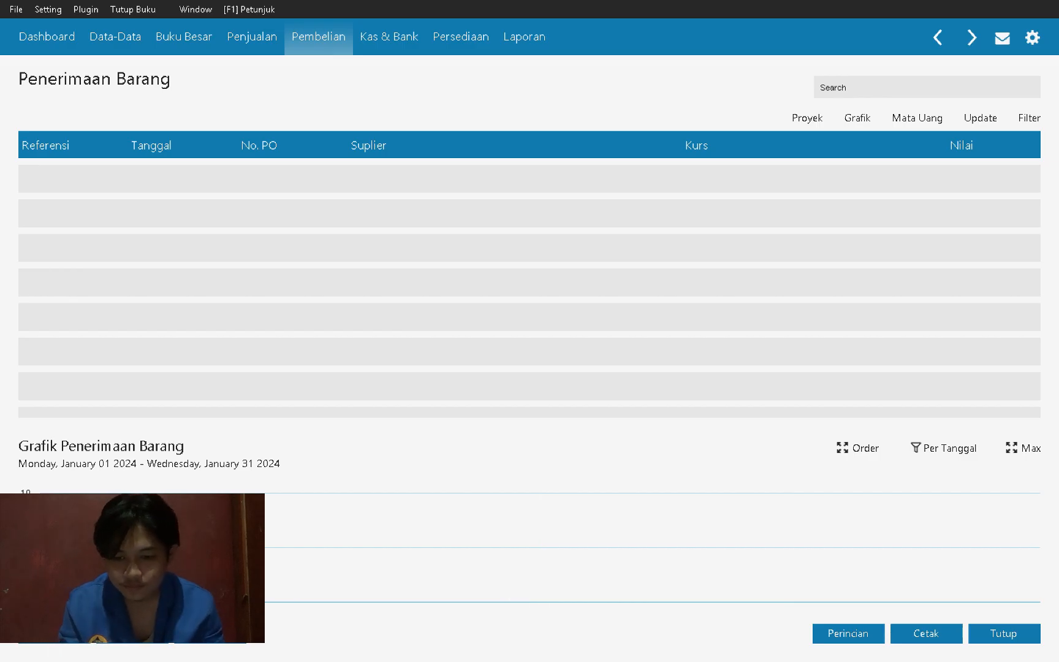
pyautogui.click(48, 634)
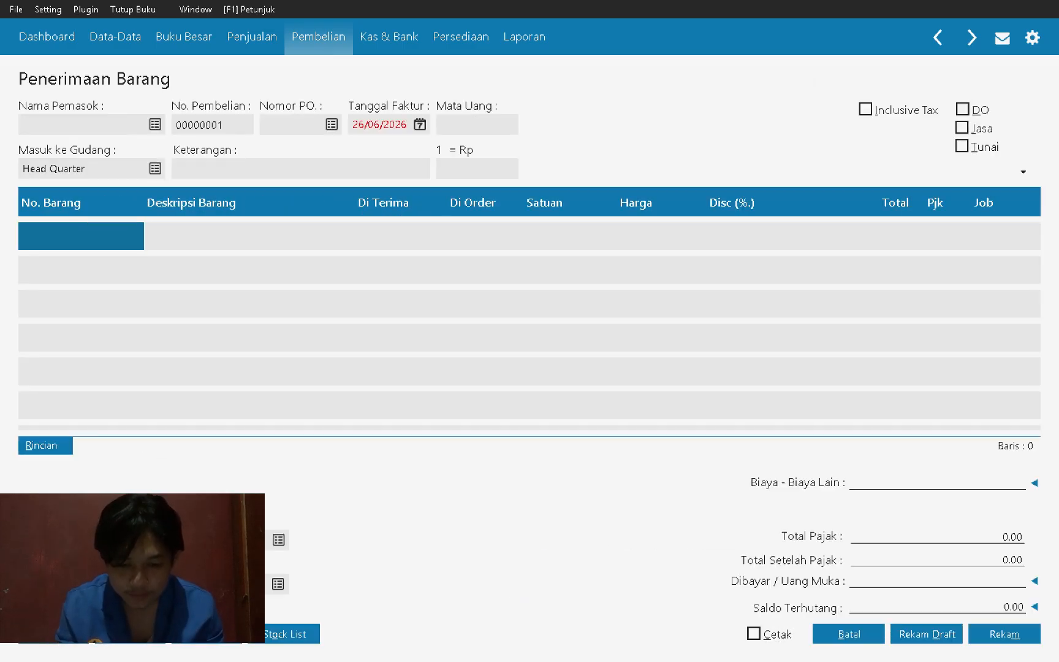
pyautogui.hotkey('alt', 'Tab')
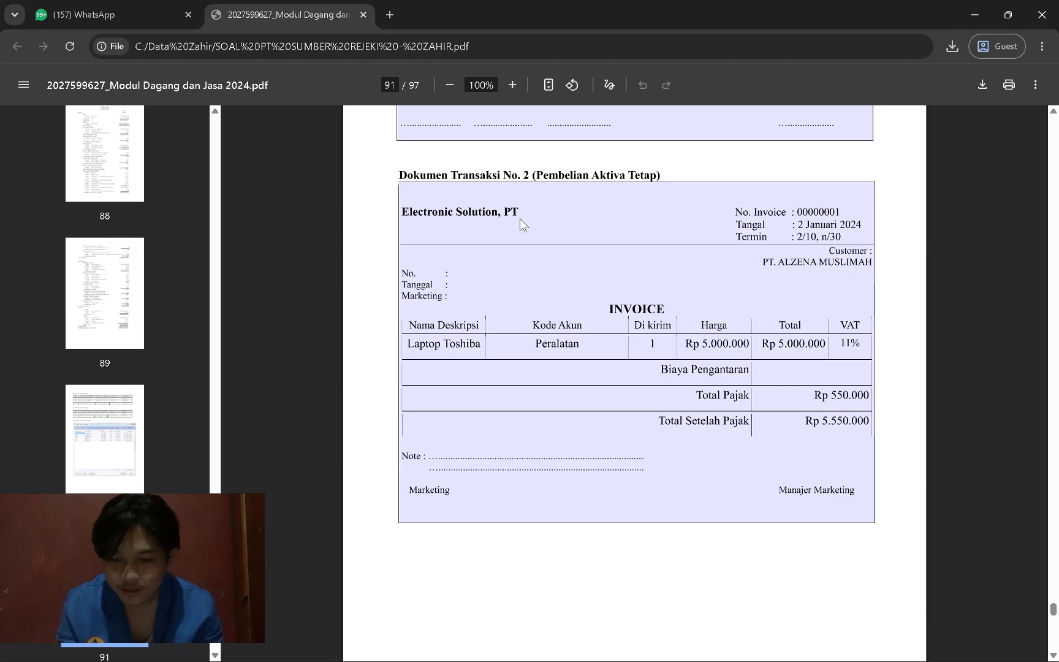
pyautogui.hotkey('alt', 'Tab')
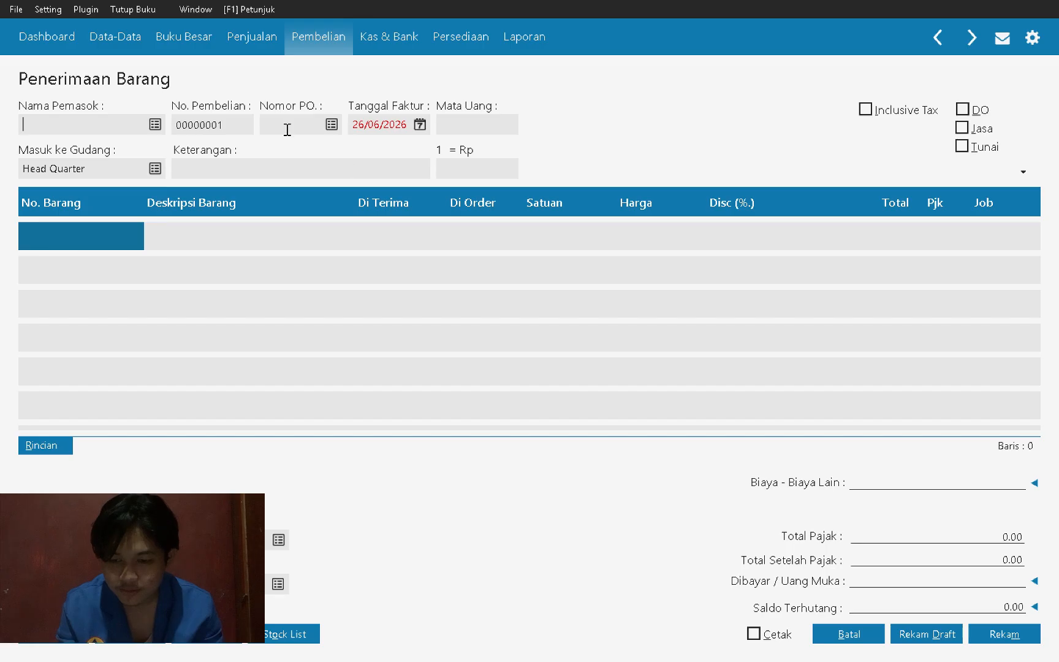
# Step: Start a new vendor record for the Nama Pemasok with its type set to Vendor
pyautogui.click(154, 127)
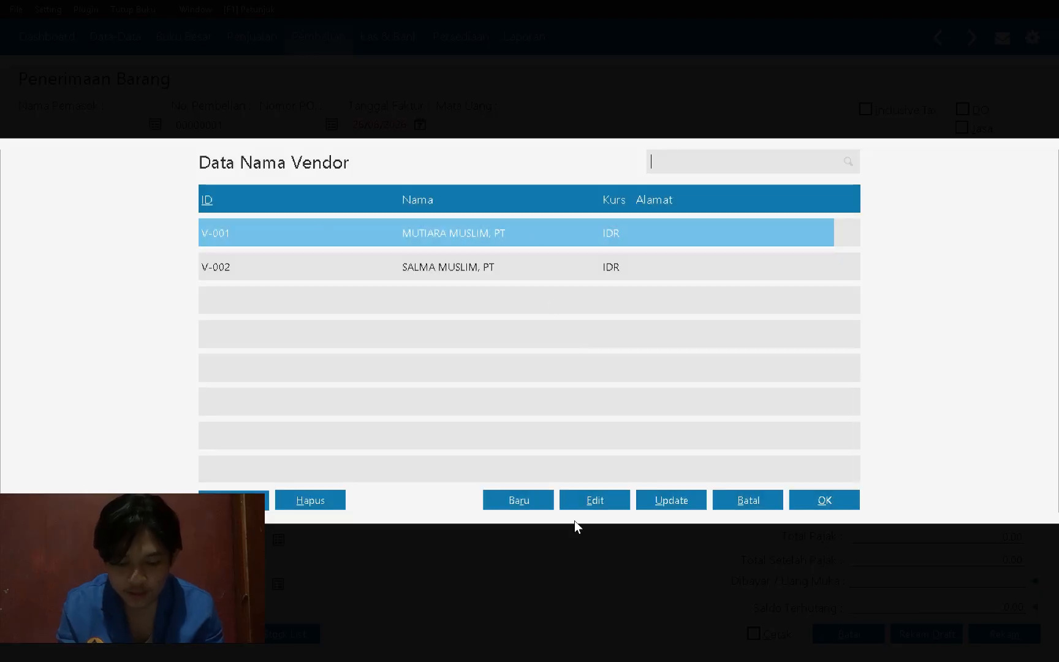
pyautogui.click(518, 500)
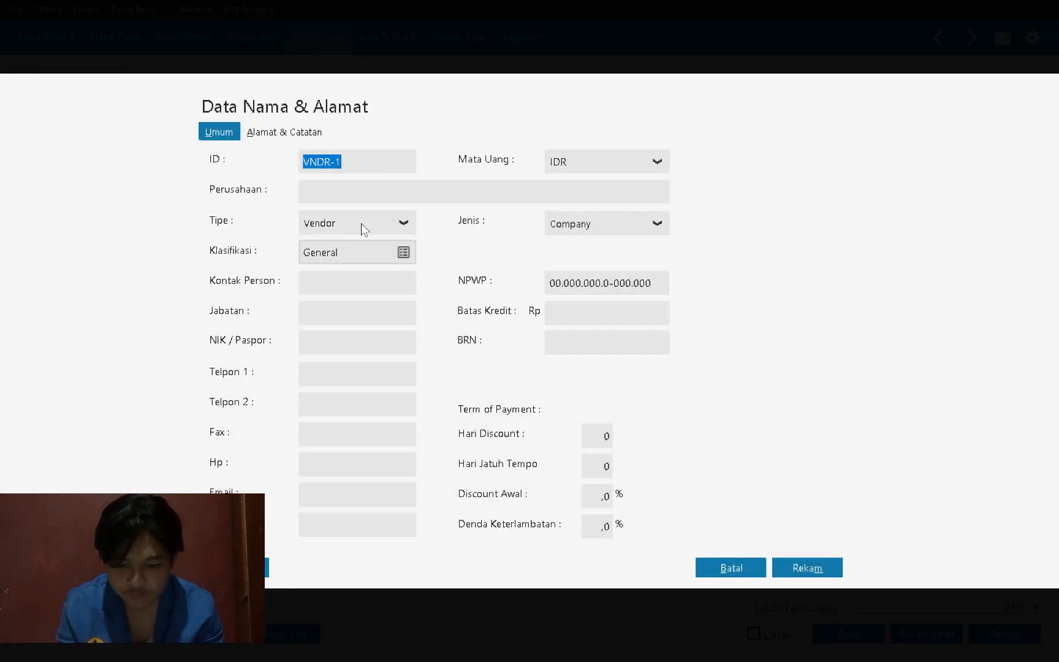
pyautogui.click(401, 224)
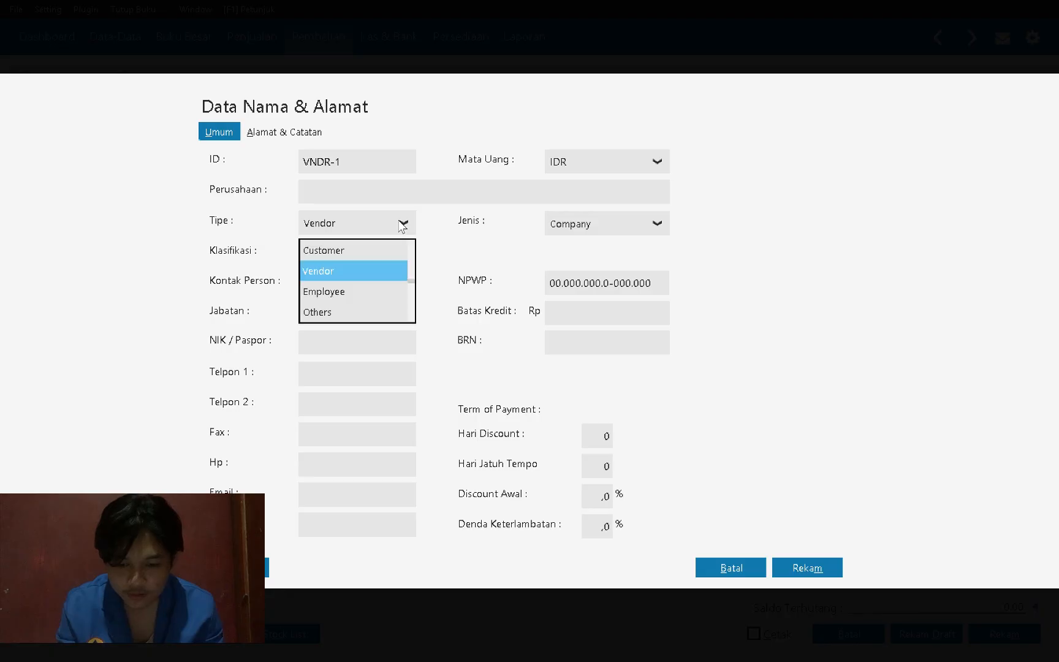
pyautogui.click(347, 270)
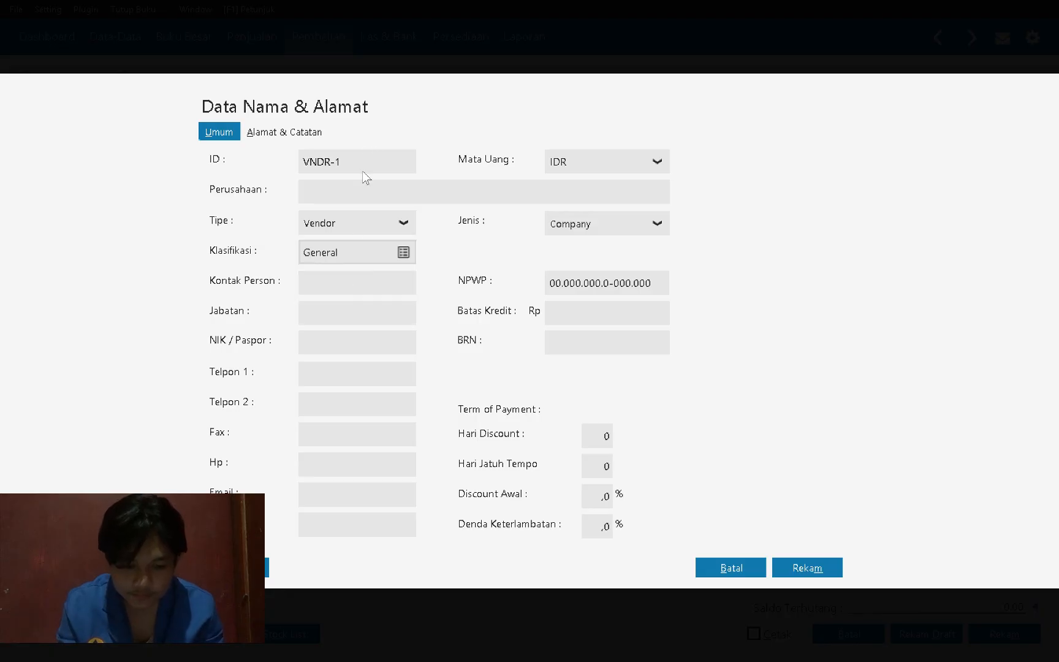
# Step: Enter the company name ELECTRONIC SOLUTION, PT as on the PDF invoice and save the vendor without an NPWP
pyautogui.click(352, 192)
pyautogui.hotkey('alt', 'Tab')
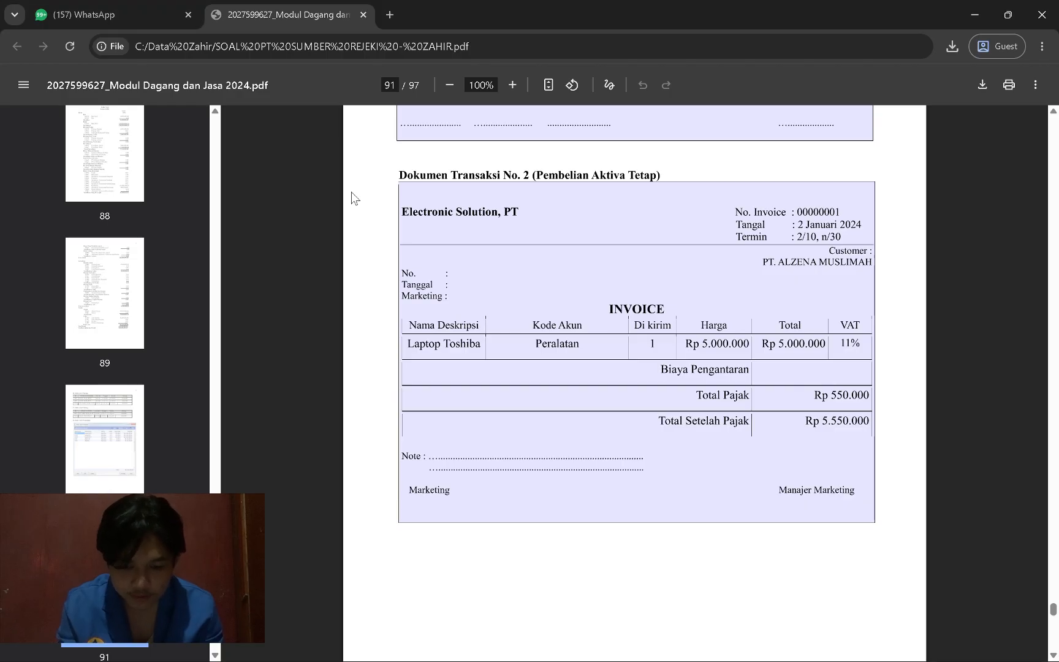
pyautogui.hotkey('alt', 'Tab')
pyautogui.write('E')
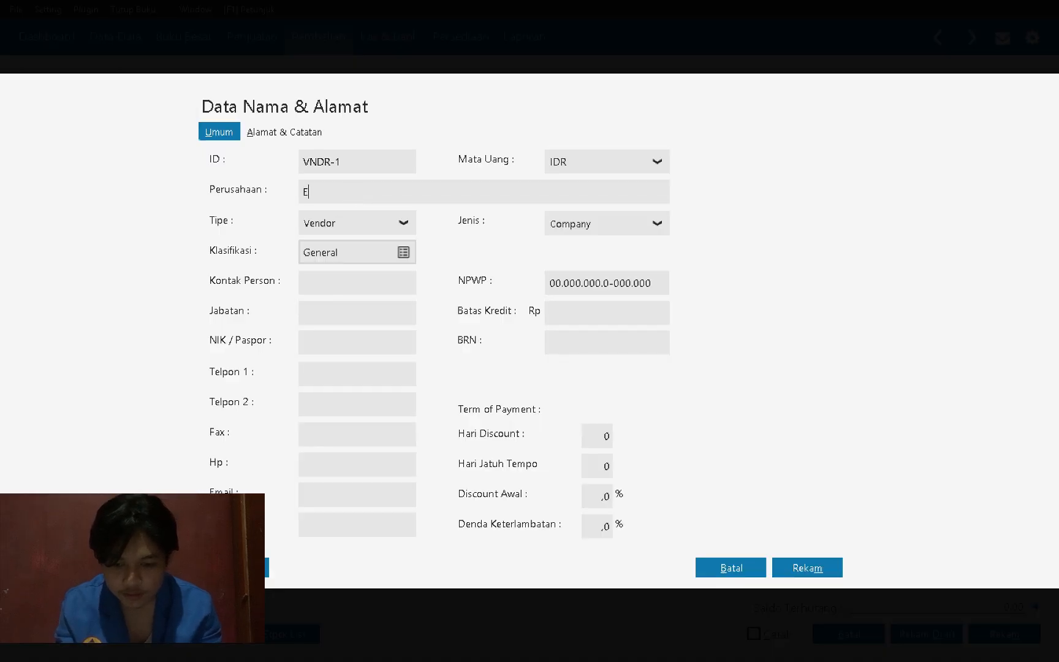
pyautogui.write('LECTRONIC SO')
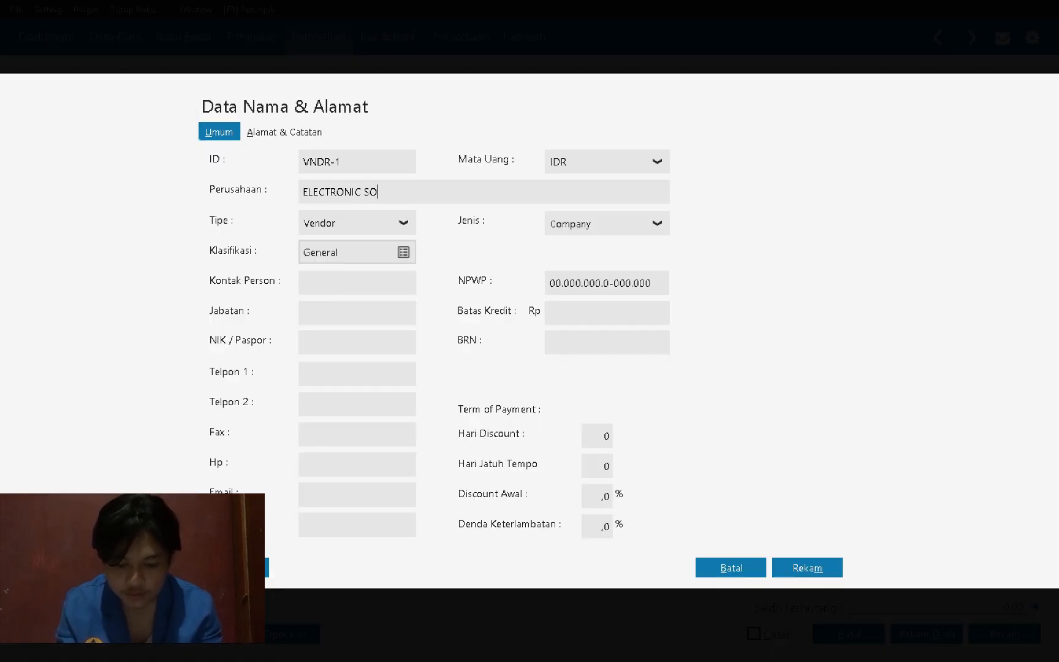
pyautogui.write('LUTION, PT')
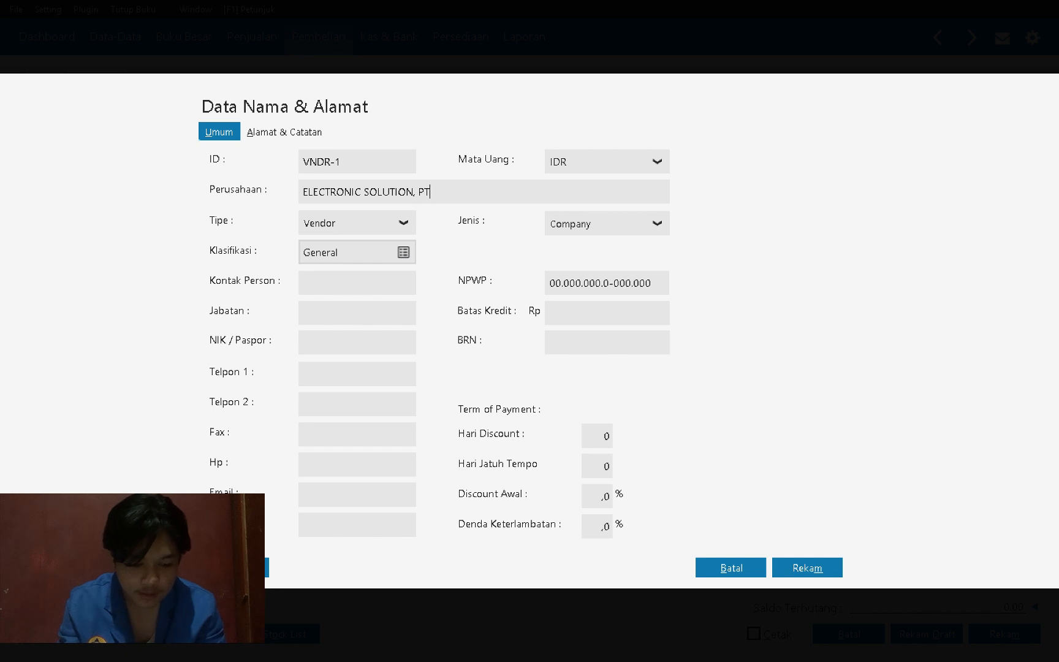
pyautogui.click(816, 564)
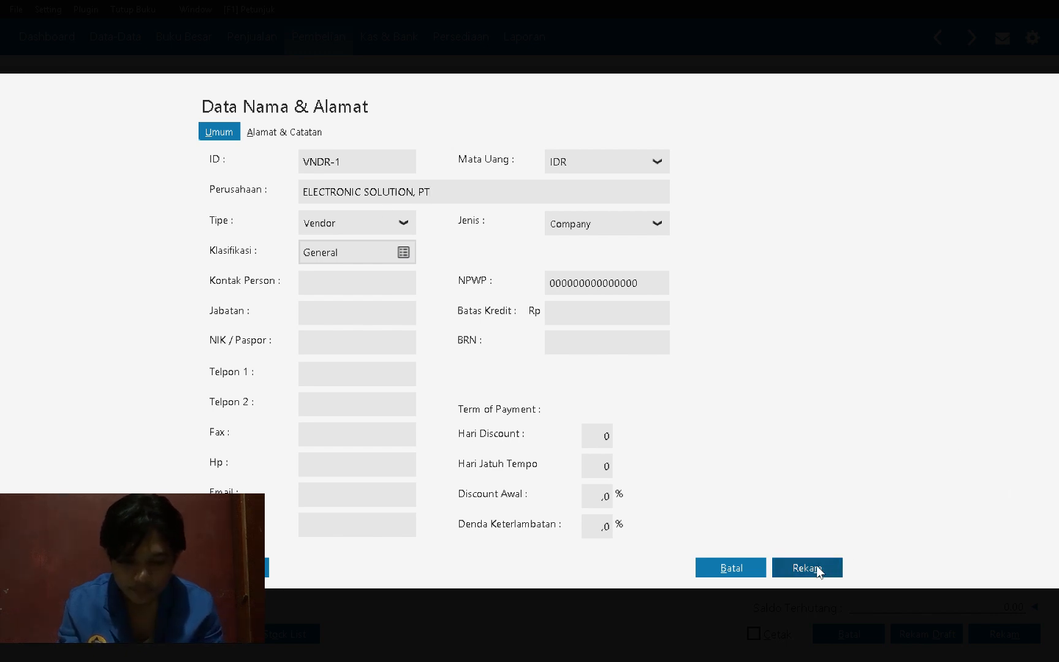
pyautogui.click(767, 427)
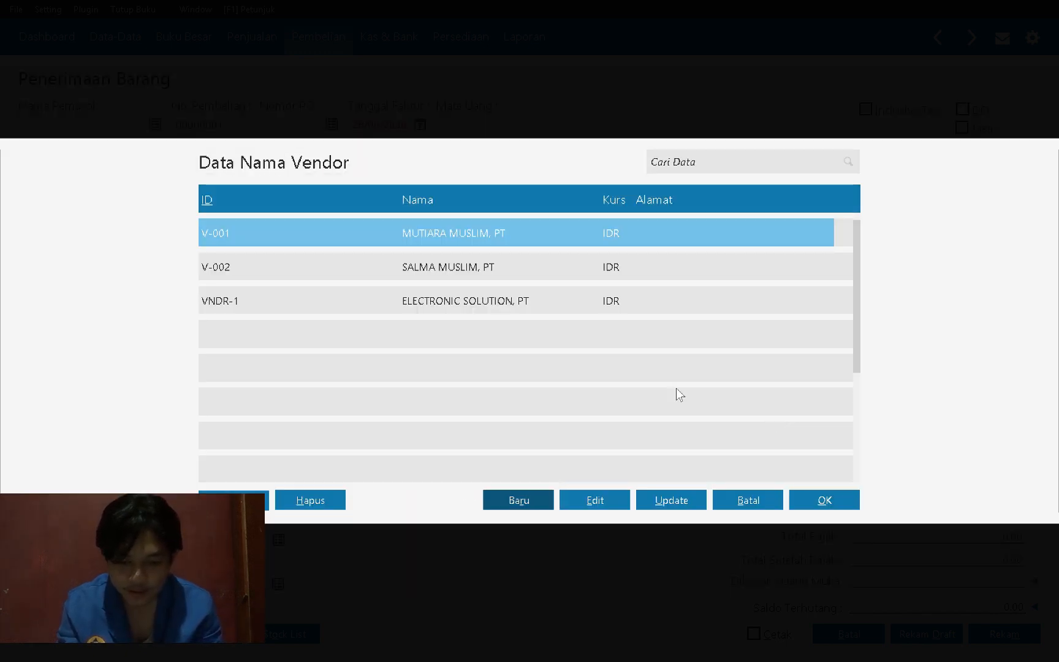
# Step: Choose ELECTRONIC SOLUTION, PT as the supplier and set the invoice date to 02/01/2024, as on the PDF invoice
pyautogui.doubleClick(400, 299)
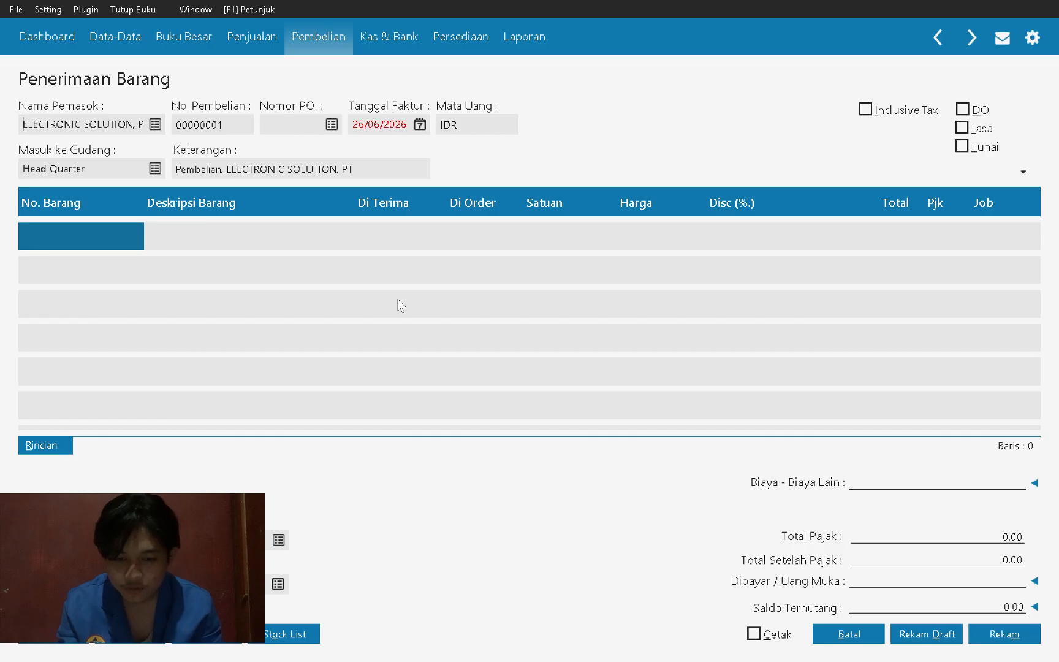
pyautogui.click(380, 125)
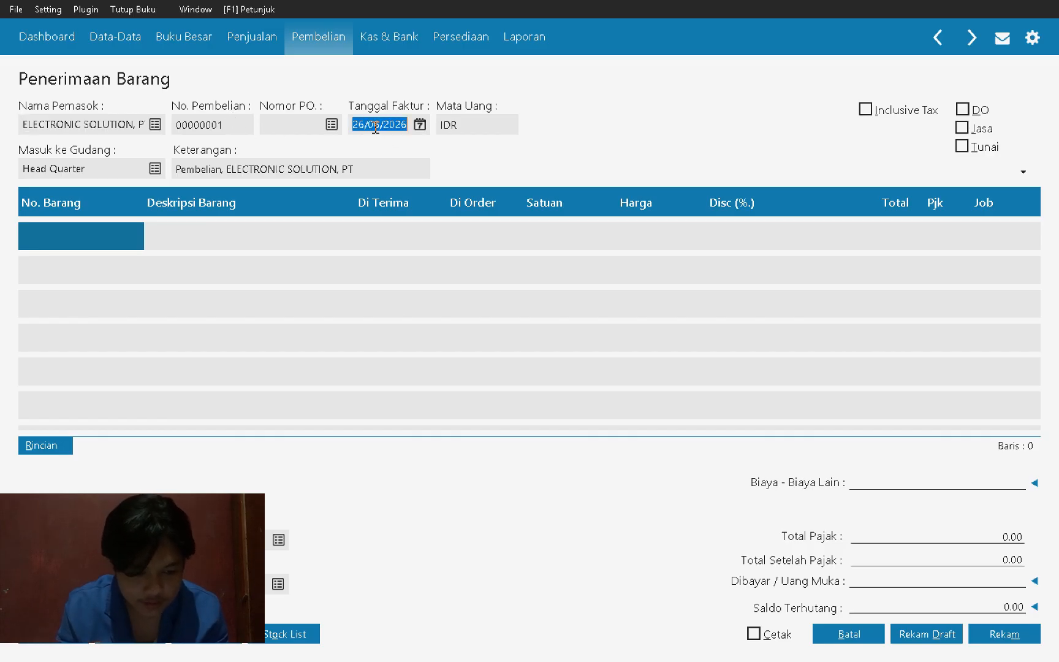
pyautogui.hotkey('alt', 'Tab')
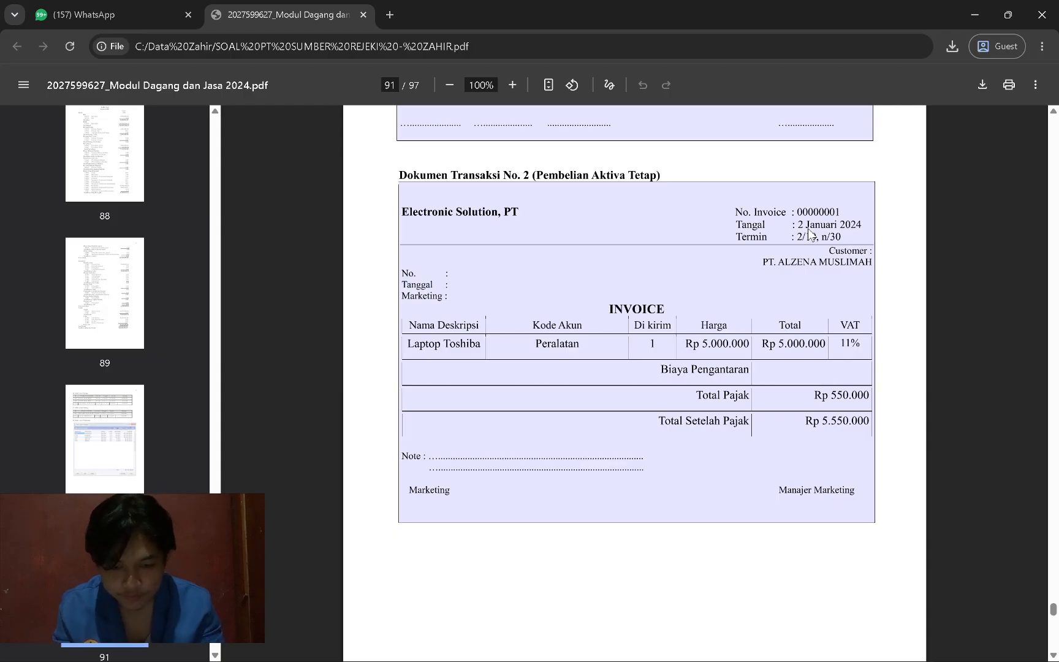
pyautogui.hotkey('alt', 'Tab')
pyautogui.write('02/')
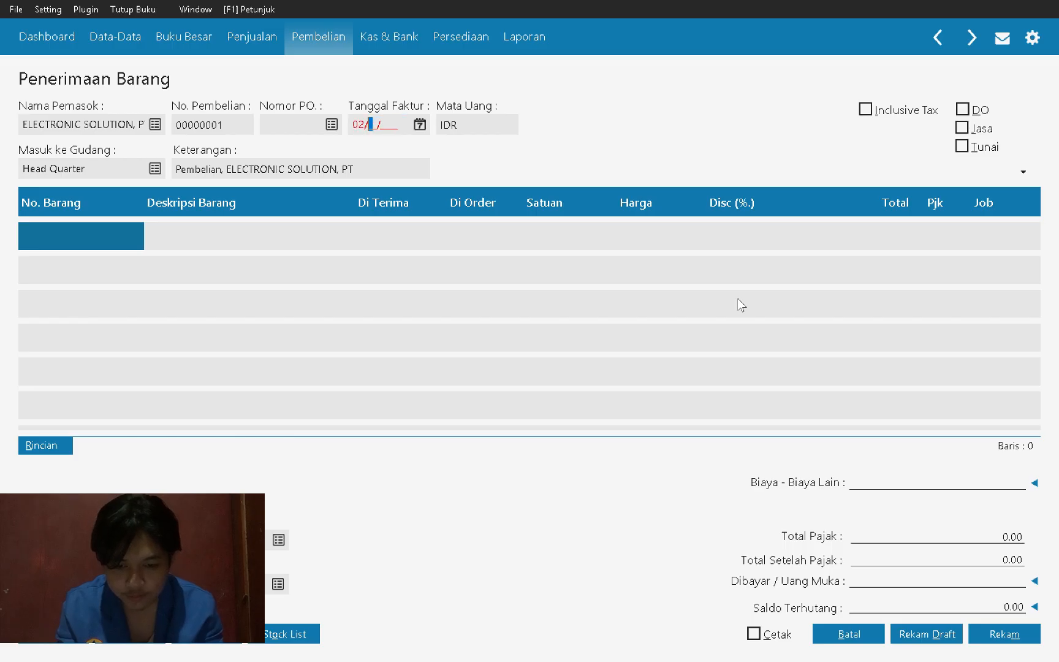
pyautogui.write('01/2024')
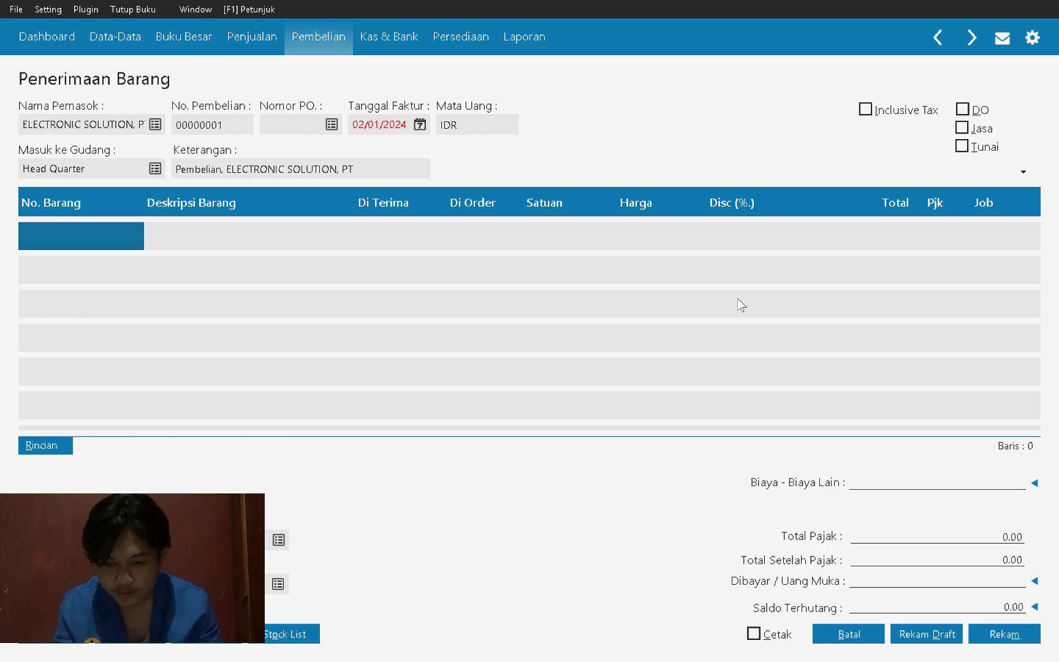
pyautogui.click(119, 232)
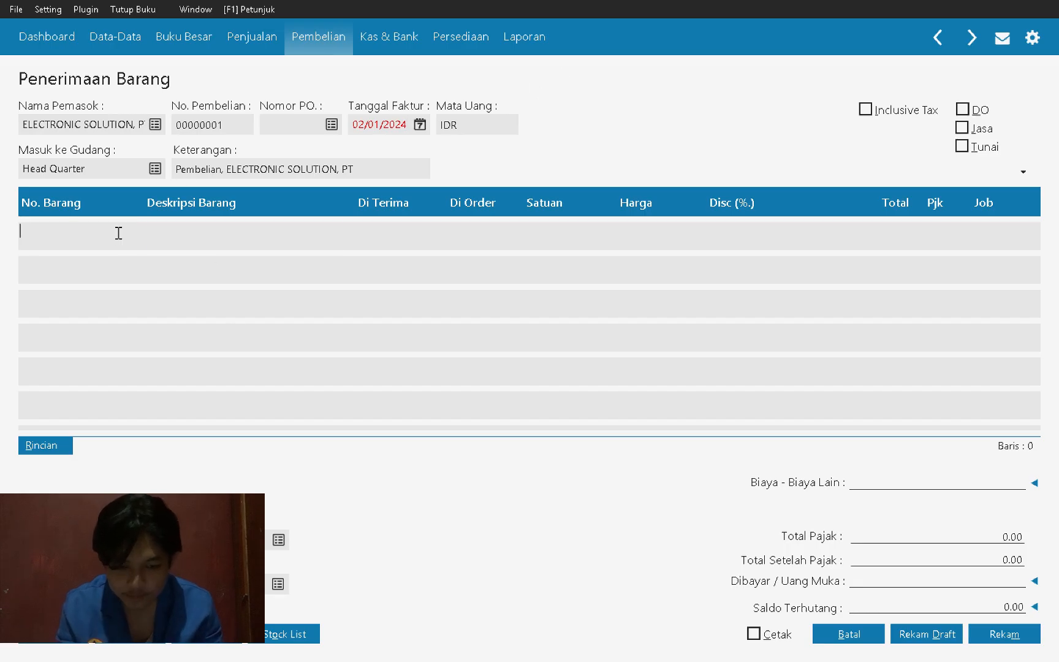
pyautogui.press('Tab')
pyautogui.click(88, 234)
pyautogui.hotkey('alt', 'Tab')
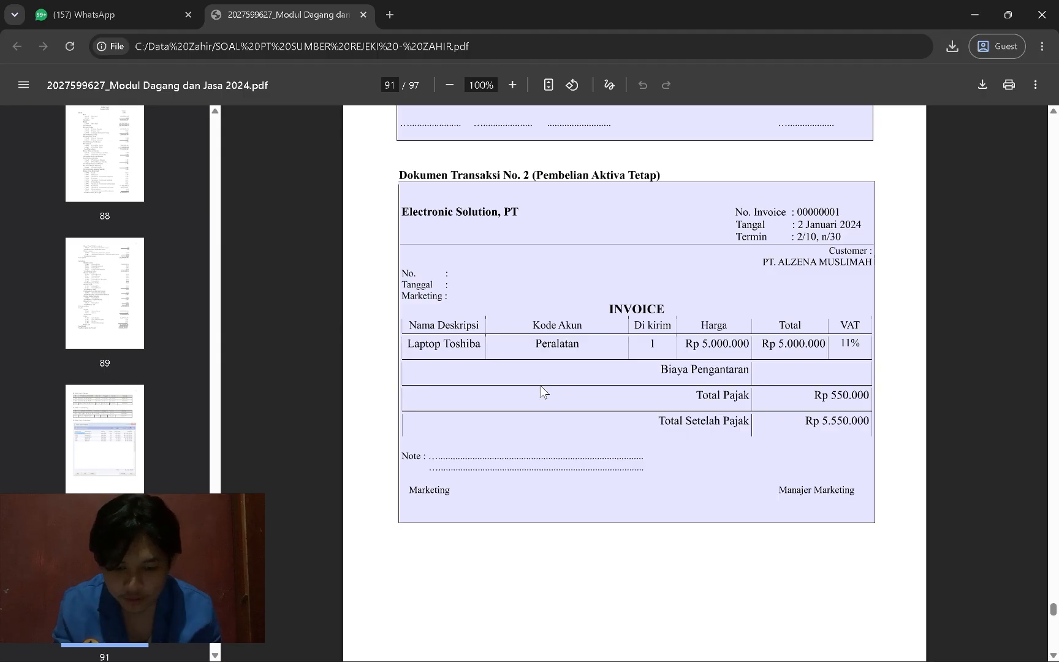
pyautogui.hotkey('alt', 'Tab')
pyautogui.hotkey('alt', 'Tab')
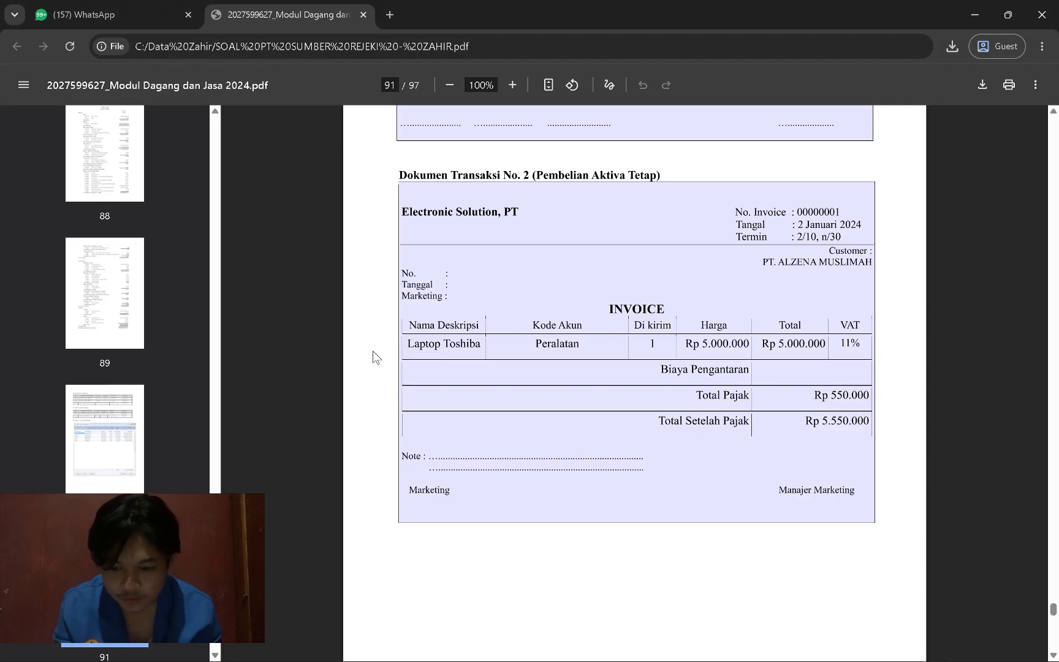
pyautogui.hotkey('alt', 'Tab')
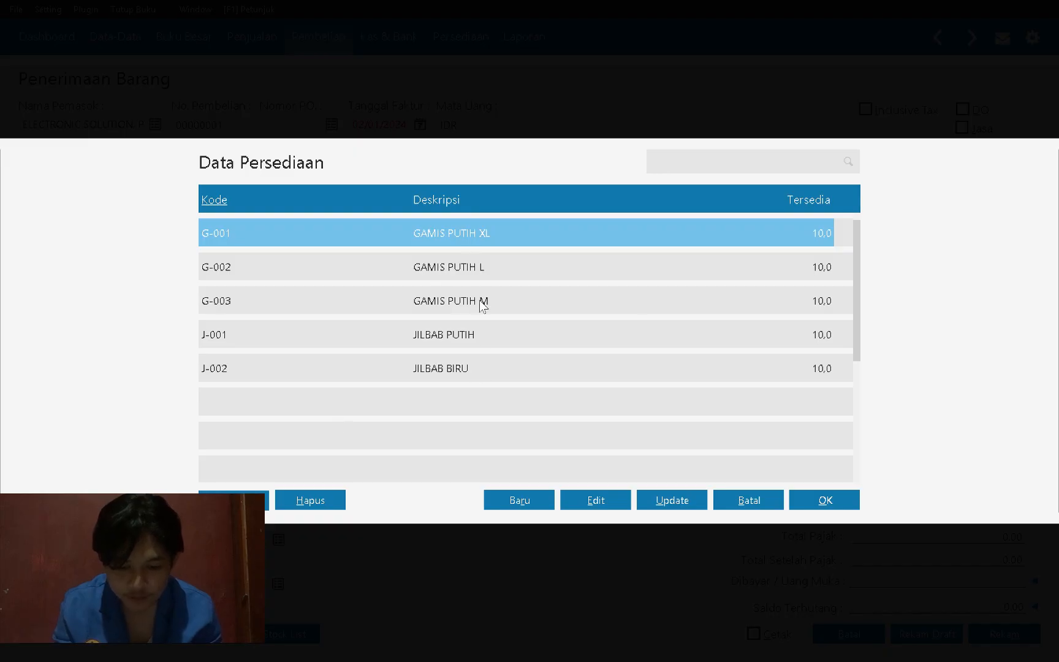
pyautogui.click(521, 500)
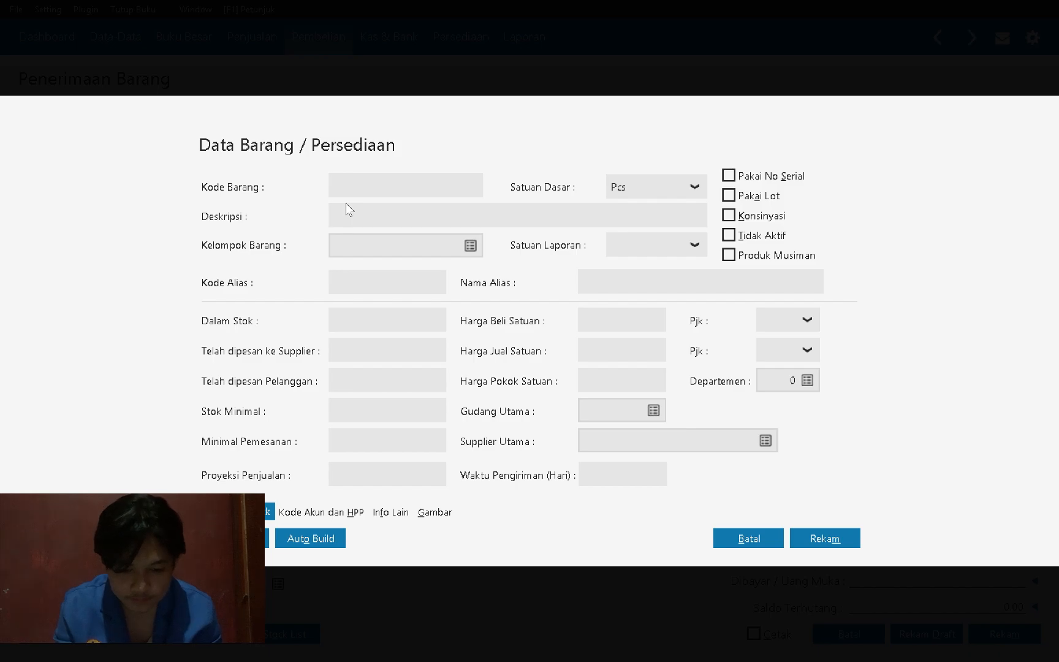
pyautogui.hotkey('alt', 'Tab')
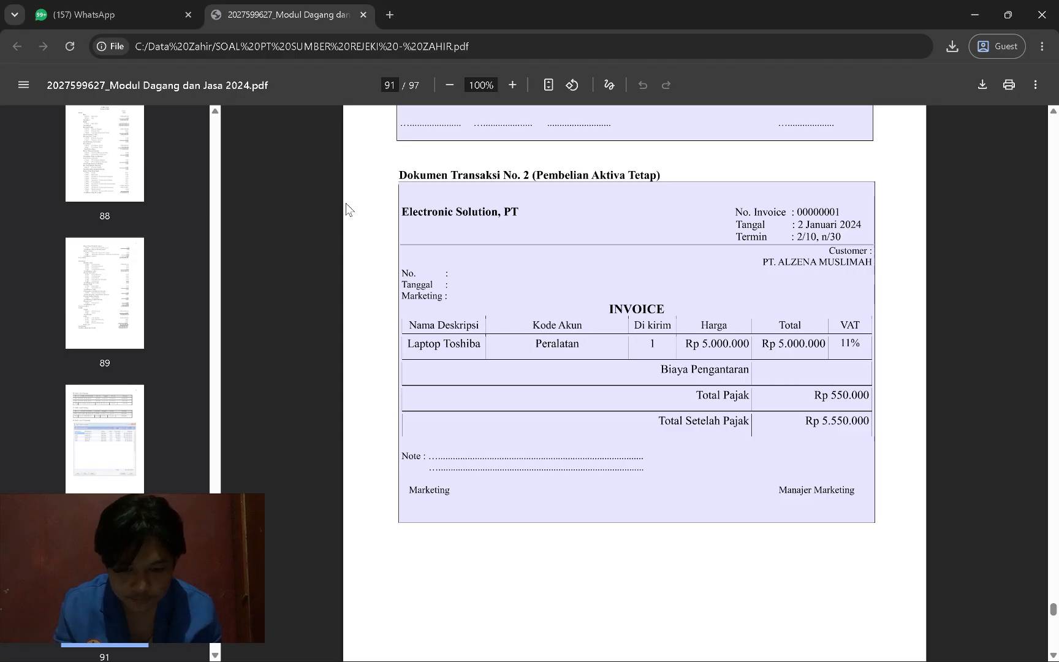
pyautogui.hotkey('alt', 'Tab')
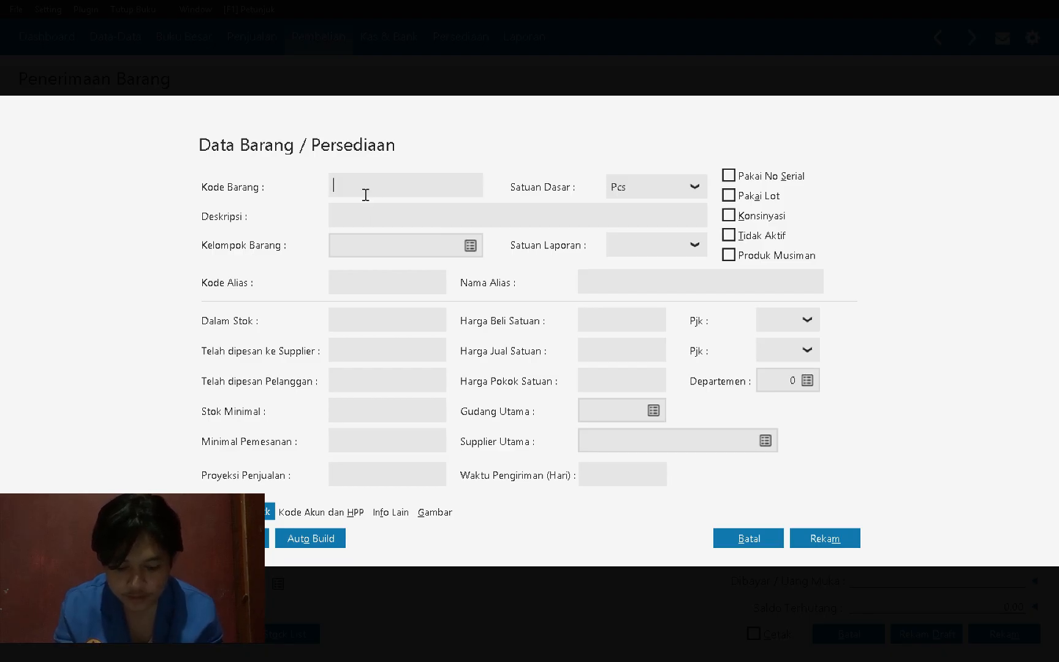
pyautogui.press('Tab')
pyautogui.write('LAPT')
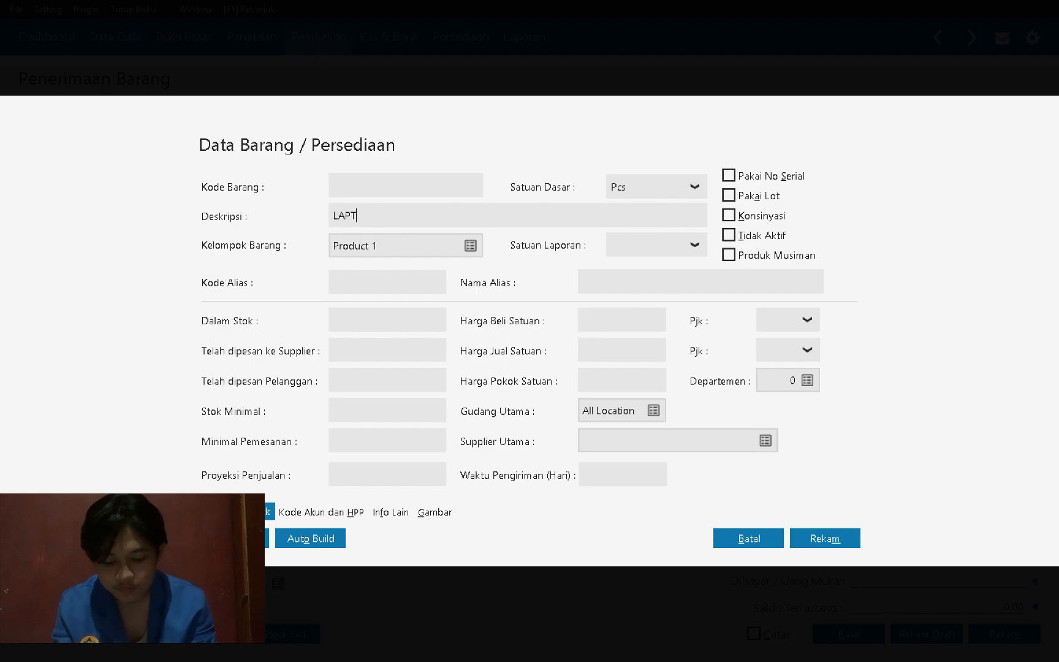
pyautogui.write('OP TOSHIO')
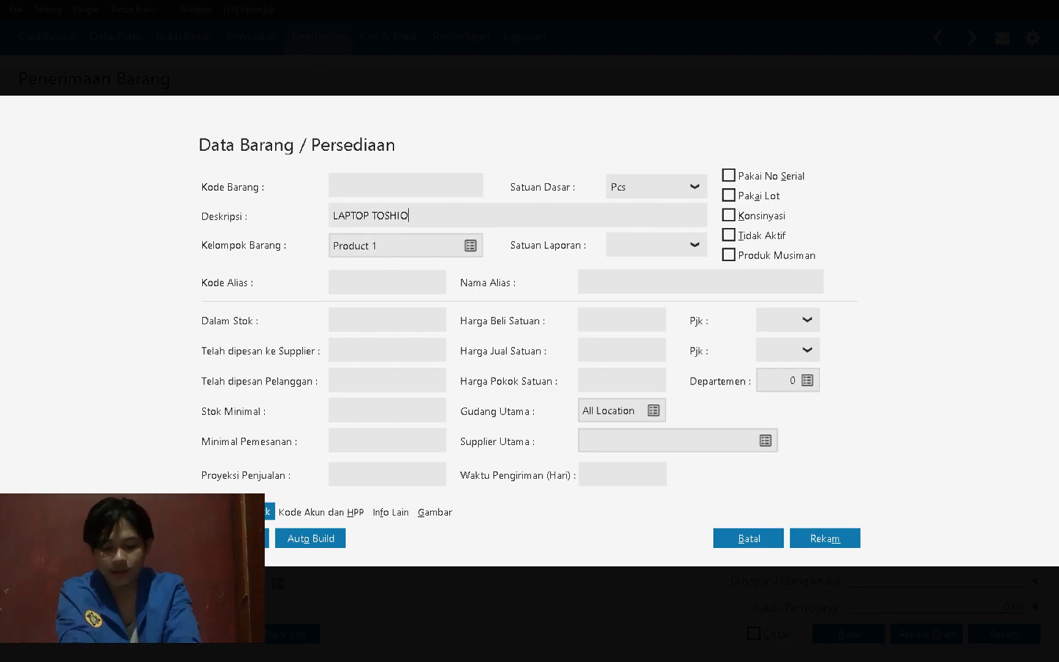
pyautogui.press('BackSpace')
pyautogui.write('BA')
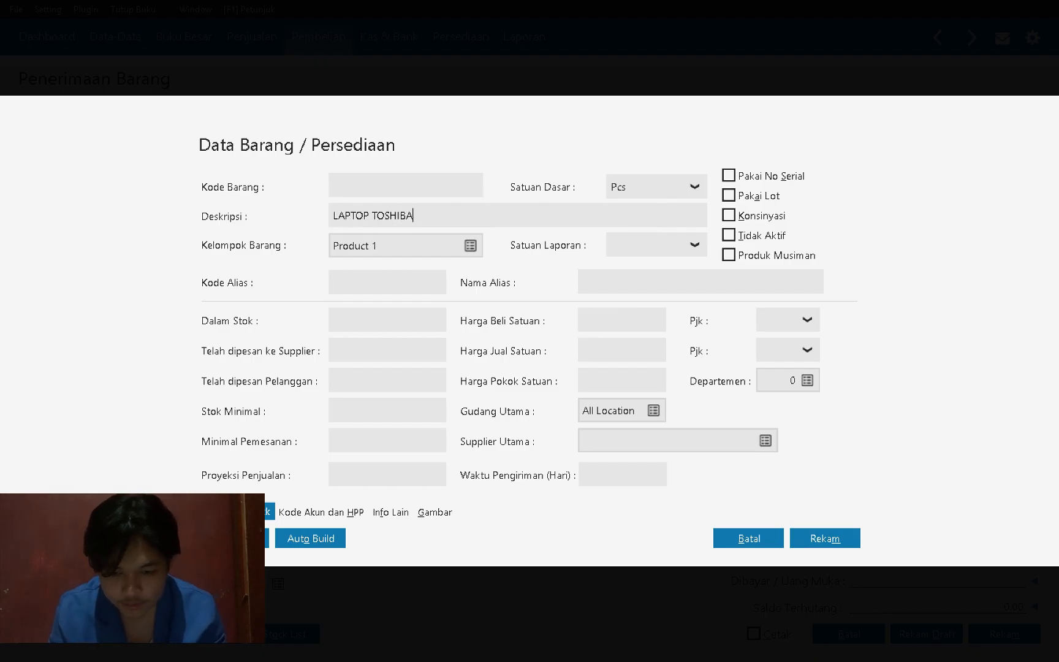
pyautogui.click(367, 180)
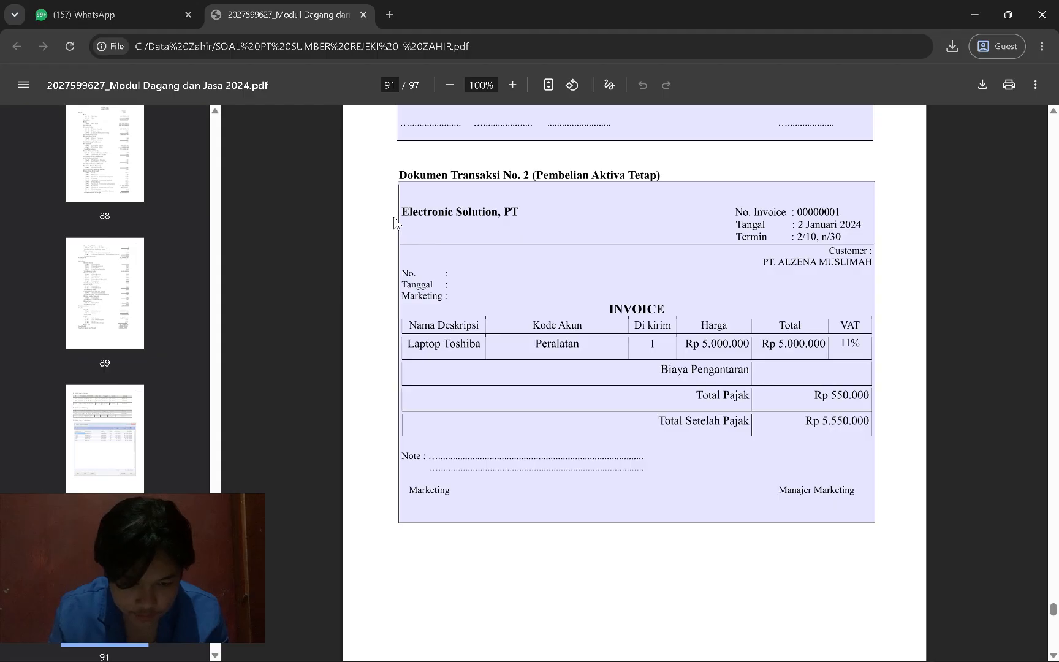
pyautogui.scroll(-1, 482, 310)
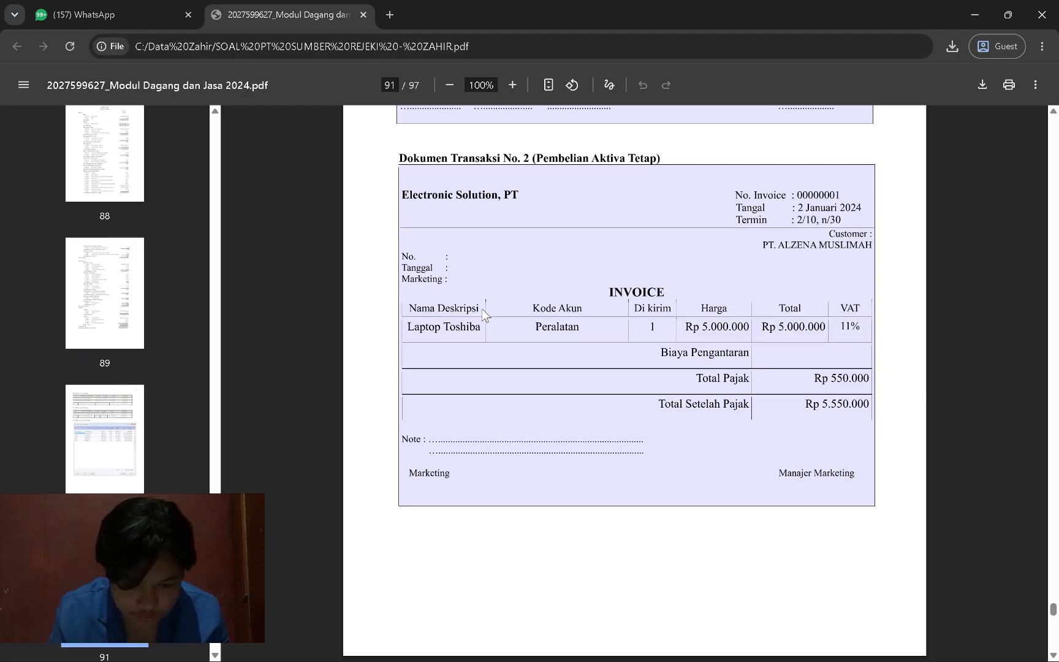
pyautogui.scroll(-1, 482, 311)
pyautogui.scroll(-2, 482, 311)
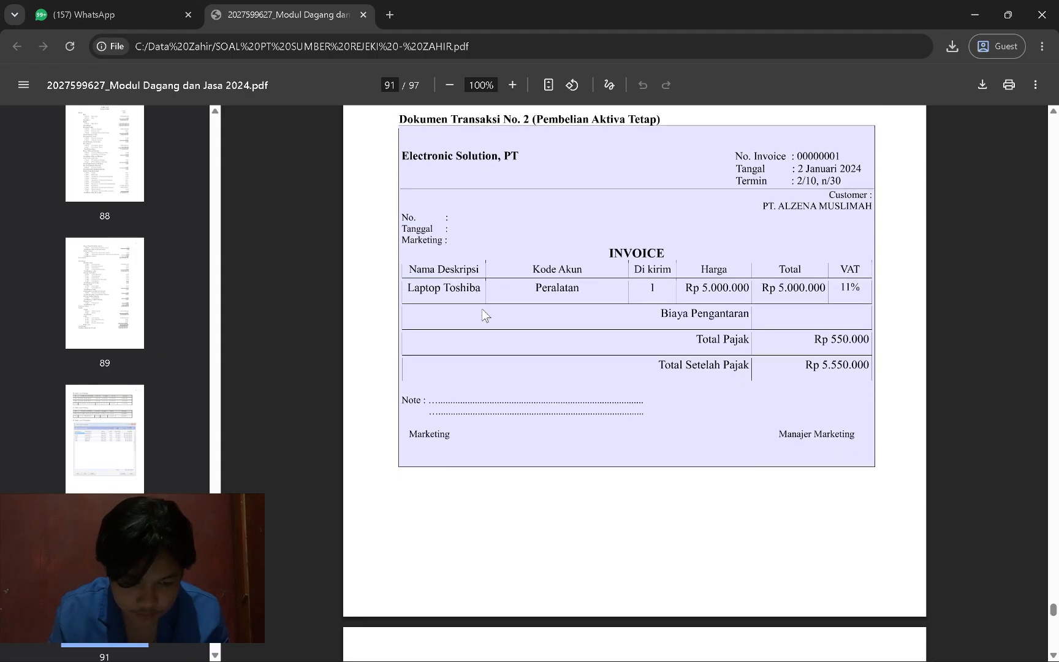
pyautogui.scroll(3, 482, 311)
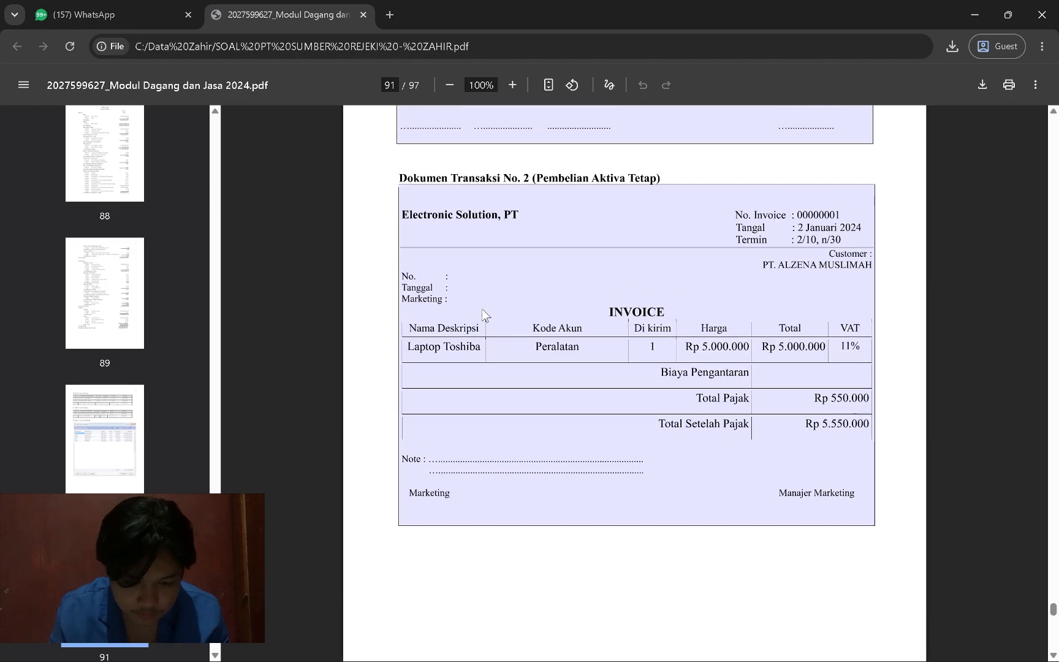
pyautogui.hotkey('alt', 'Tab')
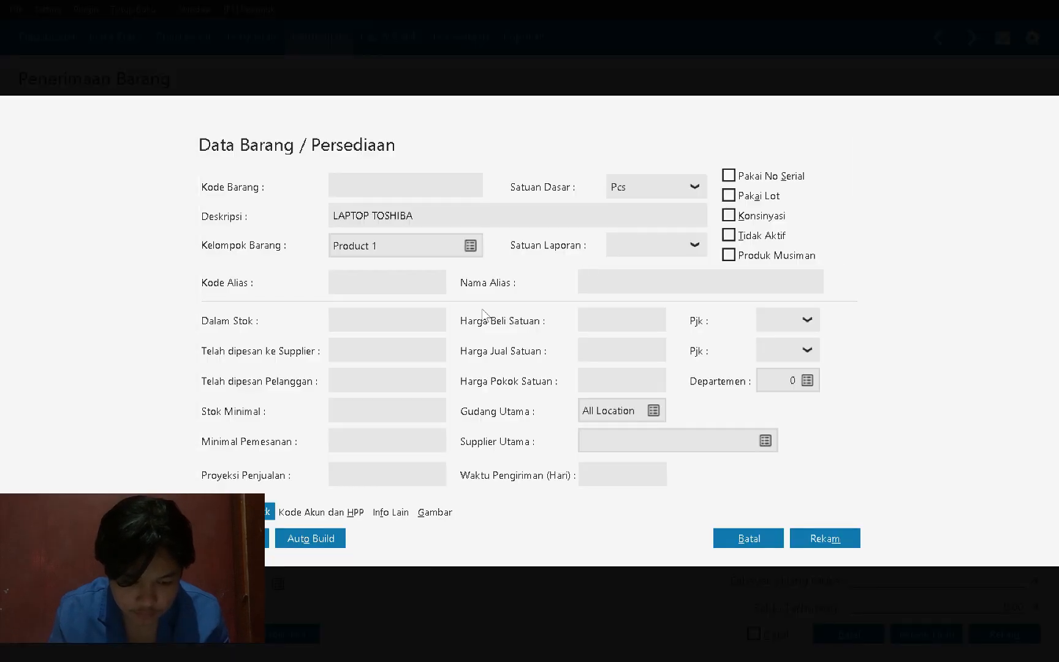
pyautogui.click(747, 538)
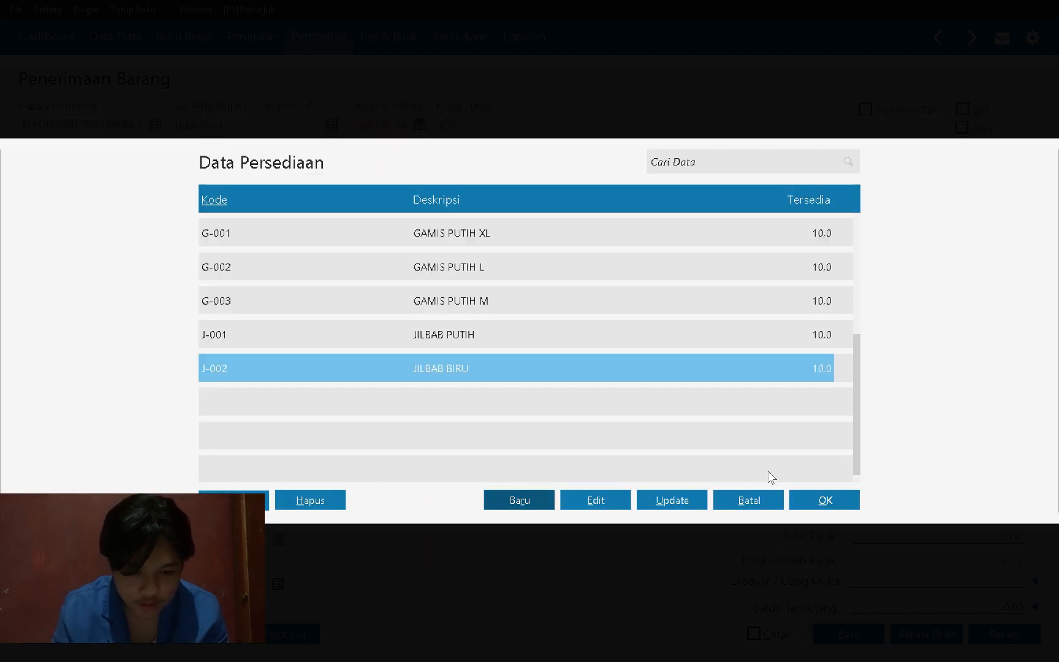
pyautogui.click(750, 501)
# Step: Try marking the receipt as Tunai and choosing a stock item for the first line, comparing it with the PDF invoice
pyautogui.hotkey('alt', 'Tab')
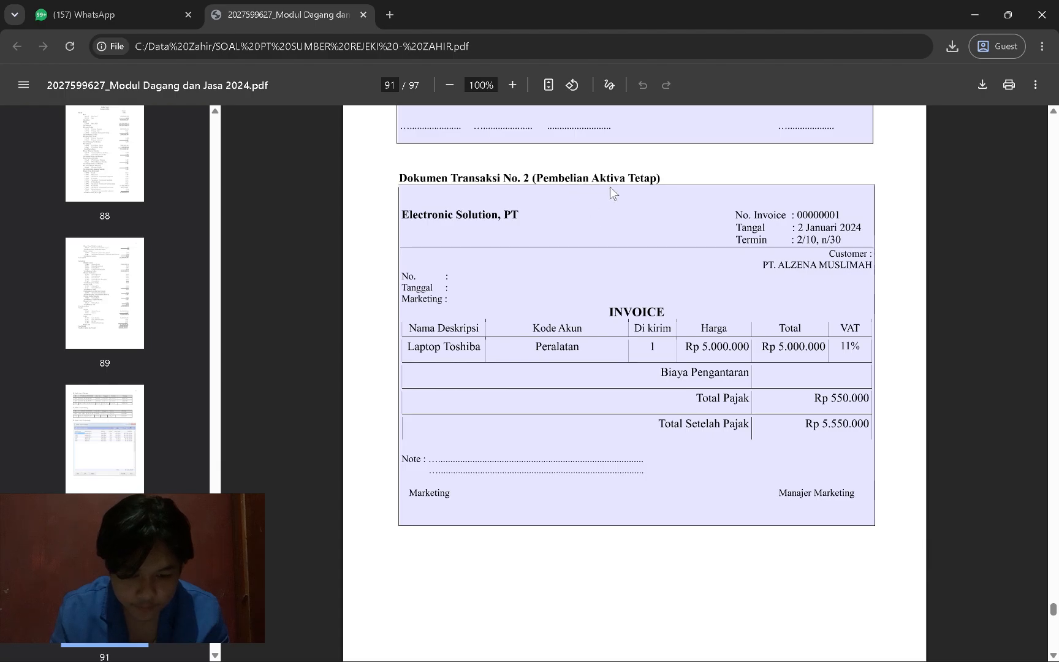
pyautogui.scroll(1, 610, 188)
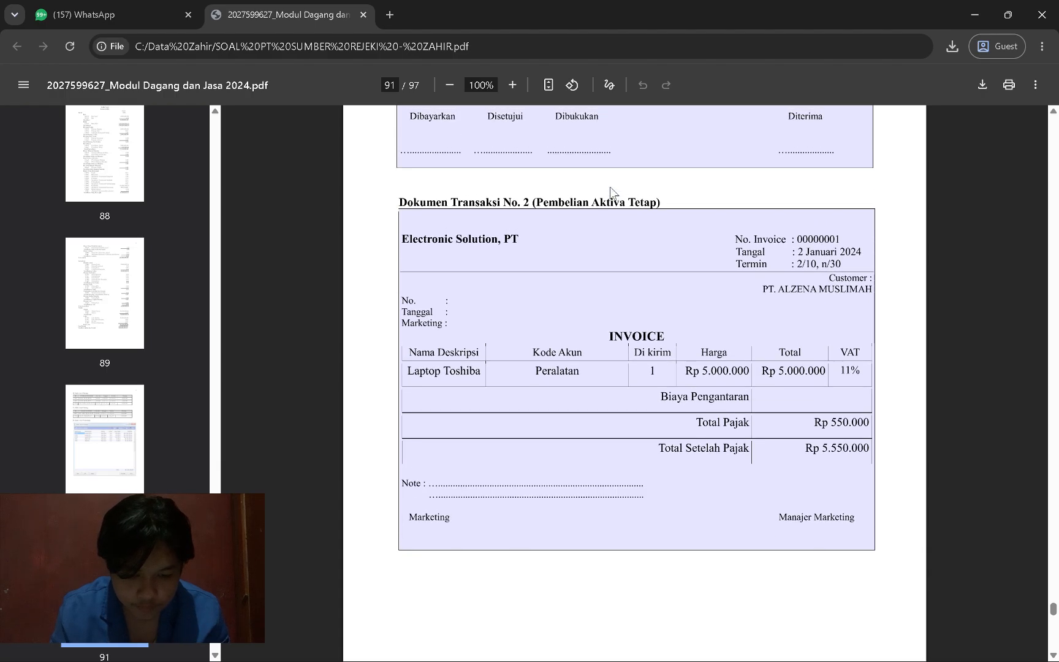
pyautogui.scroll(1, 610, 187)
pyautogui.hotkey('alt', 'Tab')
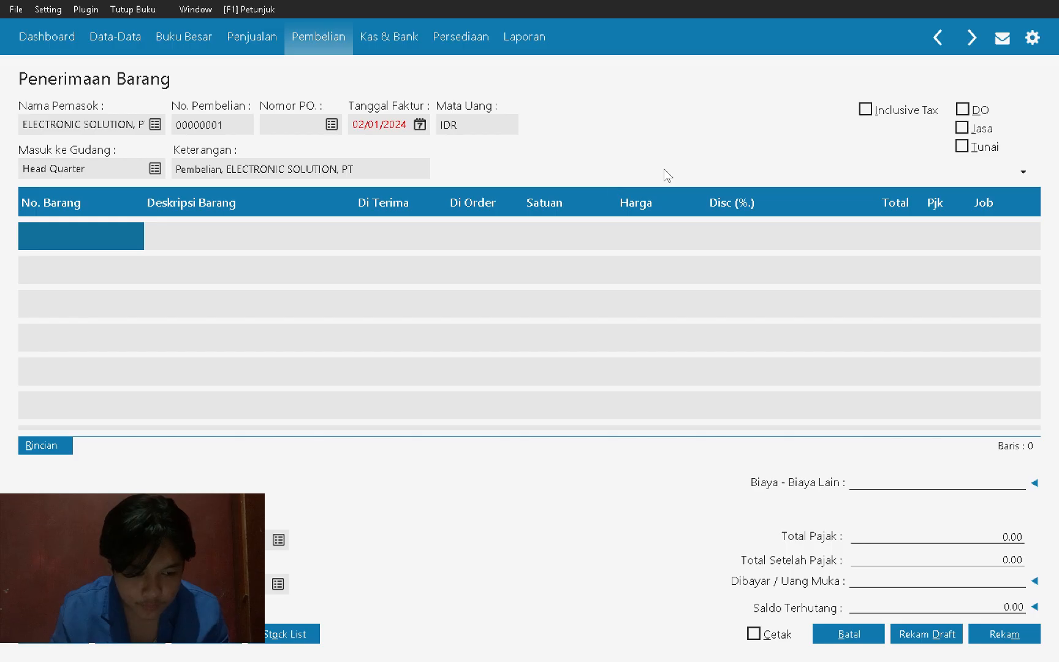
pyautogui.click(959, 148)
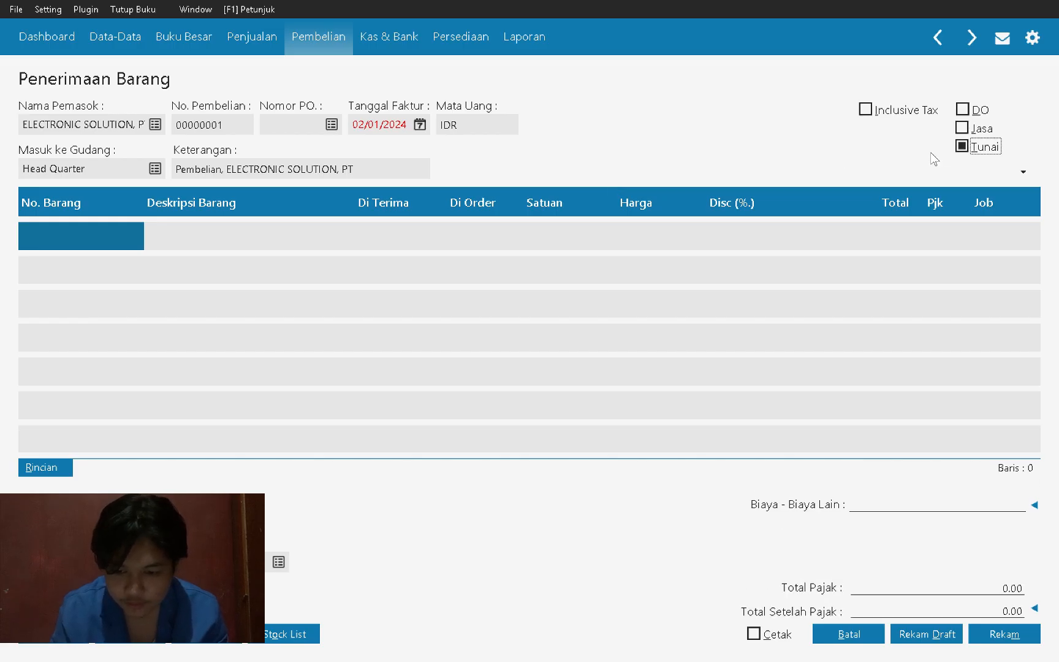
pyautogui.click(206, 243)
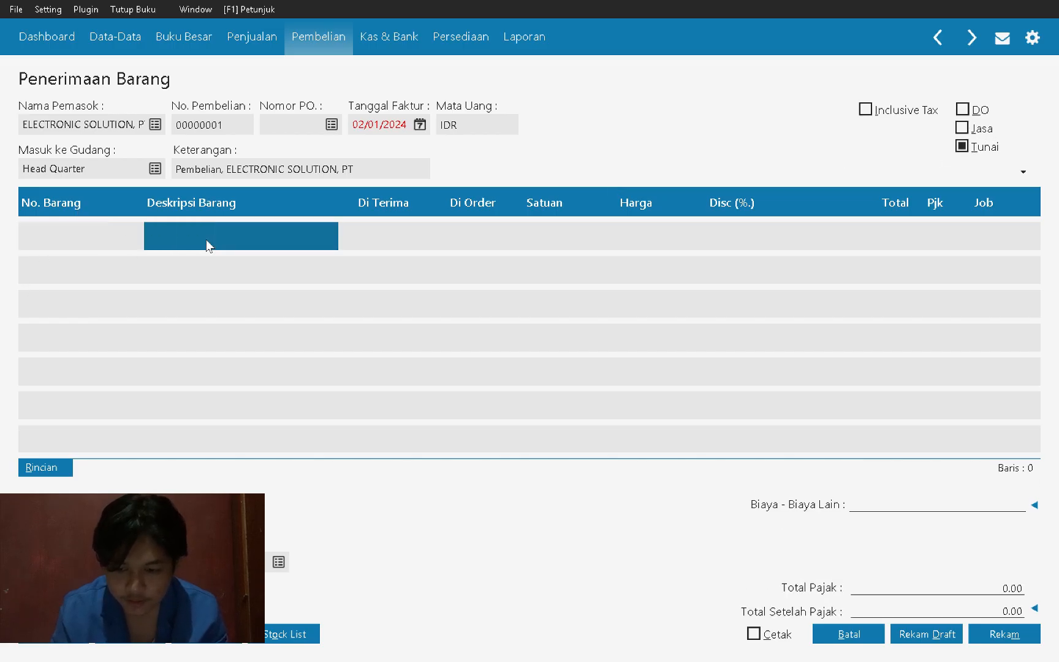
pyautogui.click(67, 228)
pyautogui.doubleClick(65, 222)
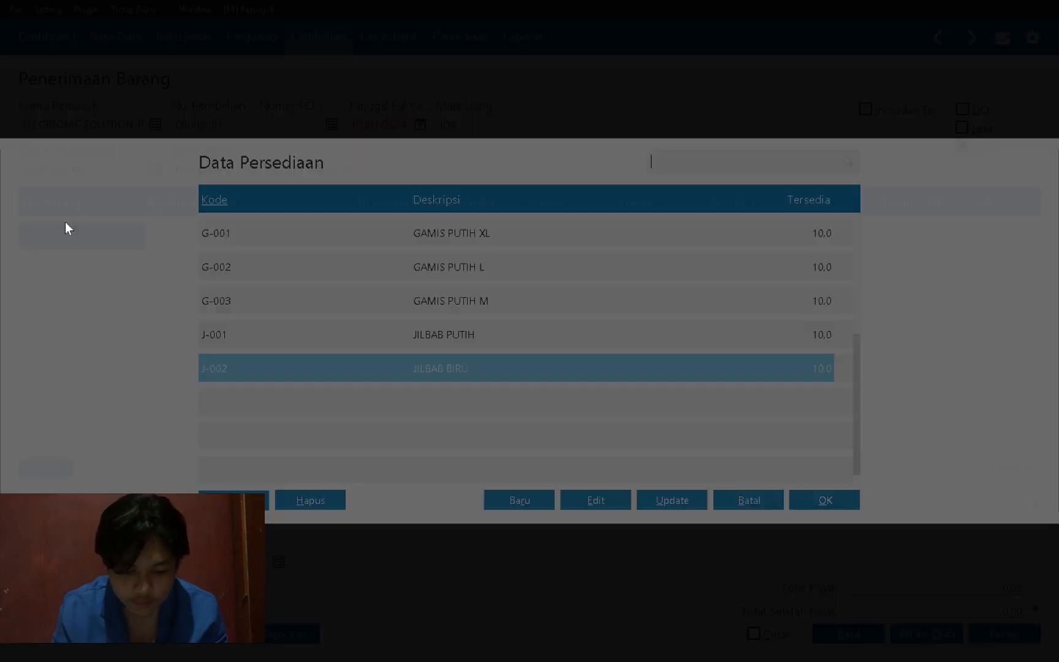
pyautogui.click(625, 503)
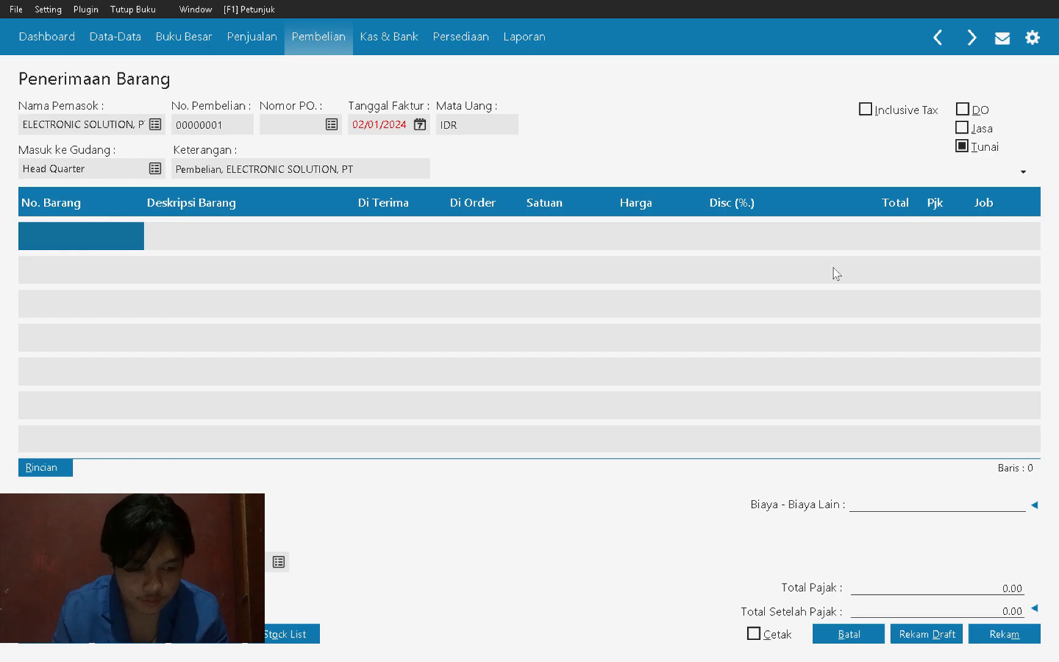
pyautogui.hotkey('alt', 'Tab')
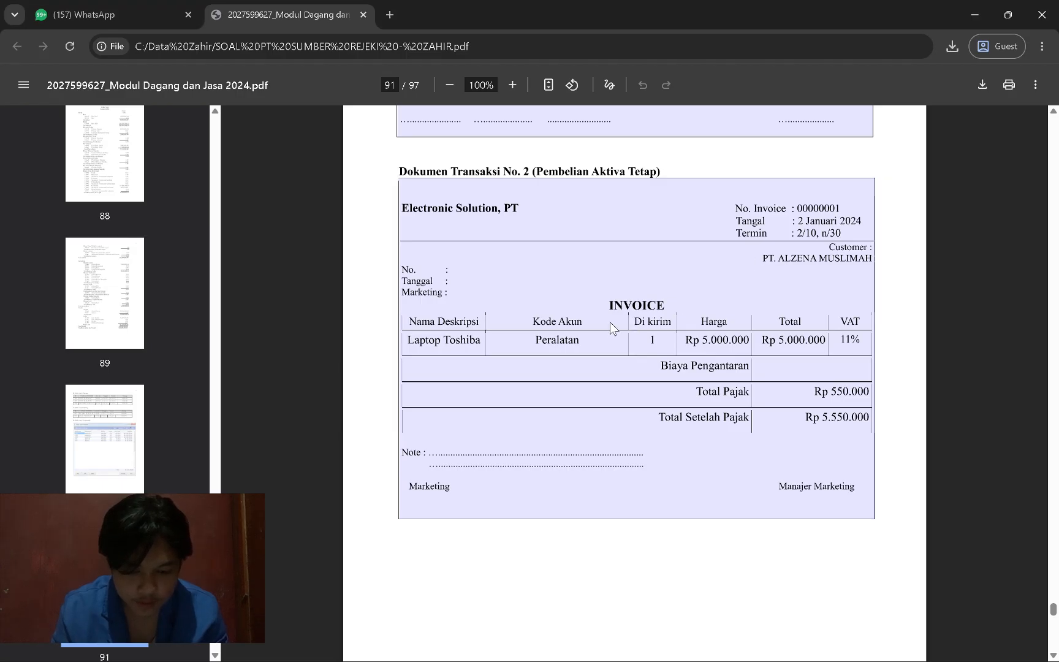
pyautogui.hotkey('alt', 'Tab')
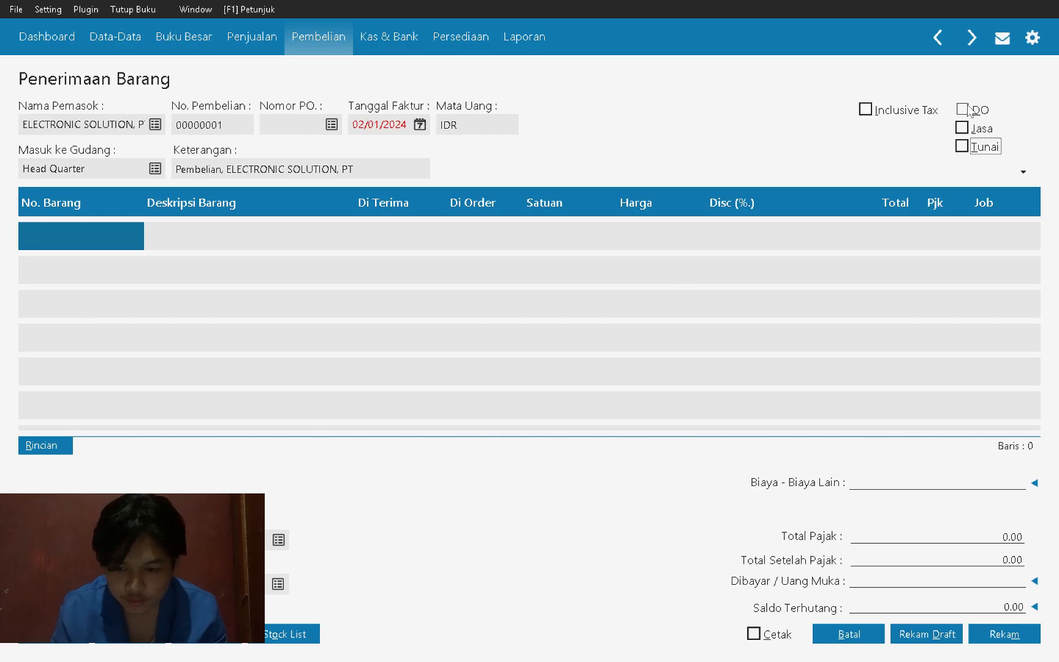
# Step: Mark the receipt as Jasa rather than Tunai, checking transaction document No. 2 in the PDF
pyautogui.click(963, 128)
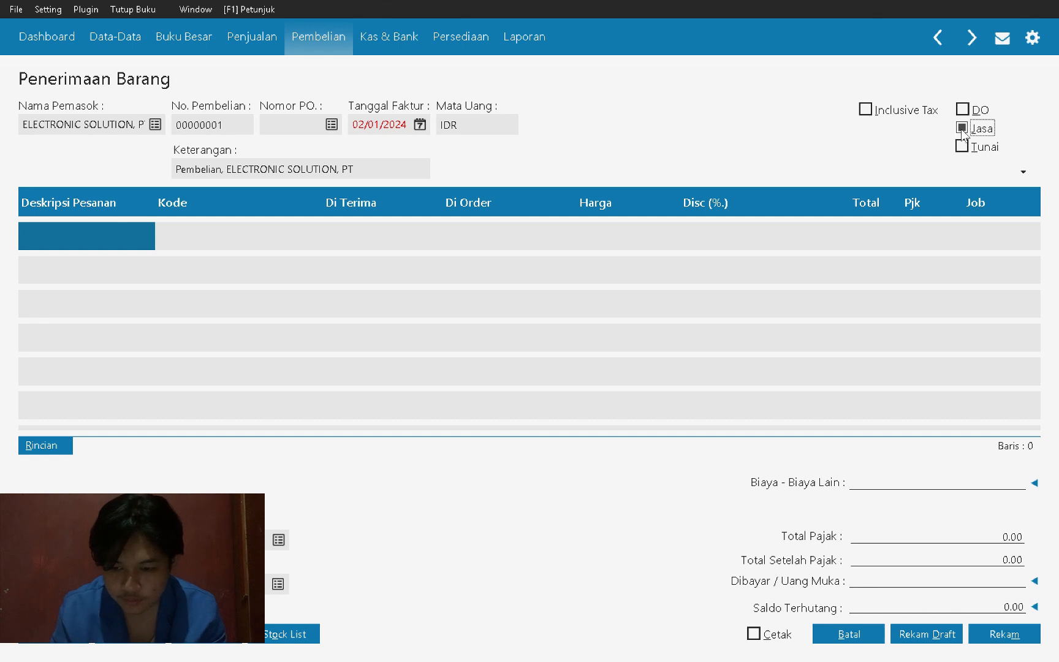
pyautogui.click(67, 246)
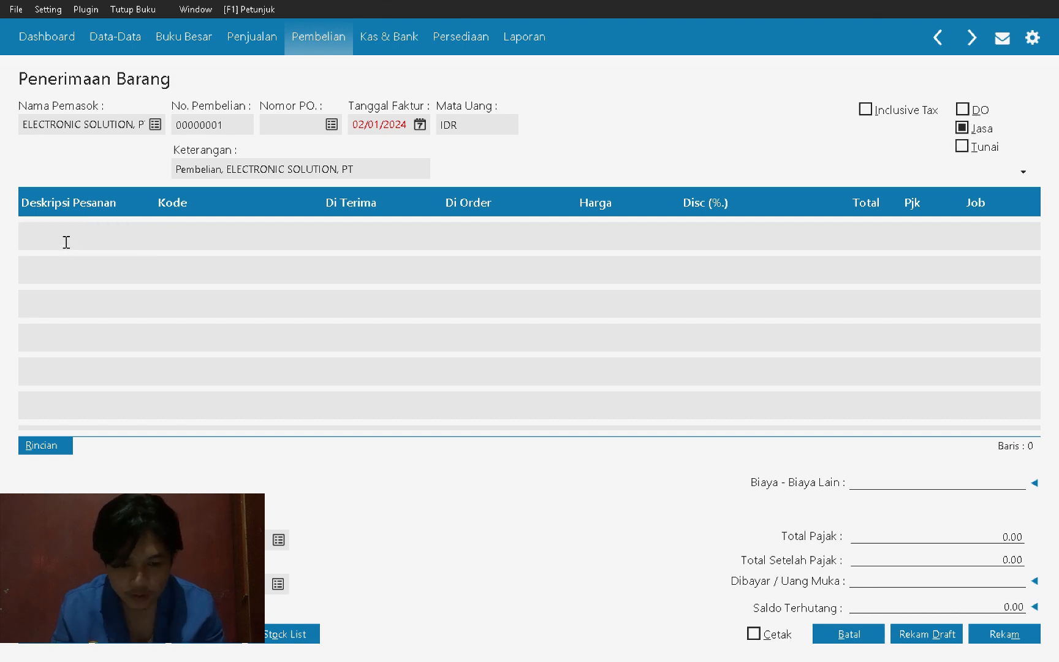
pyautogui.hotkey('alt', 'Tab')
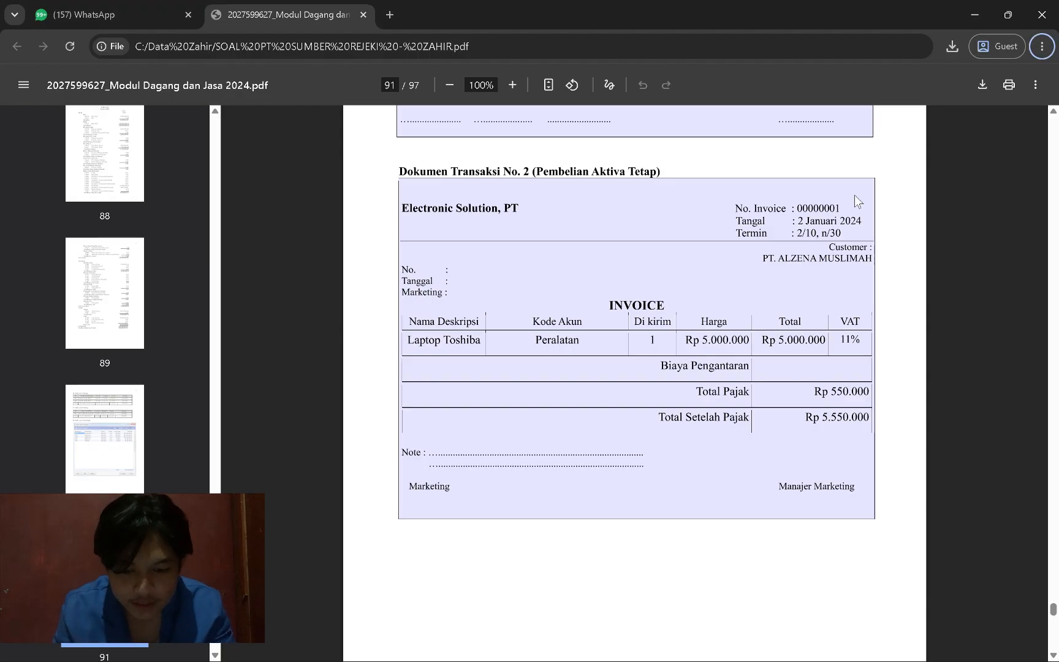
pyautogui.hotkey('alt', 'Tab')
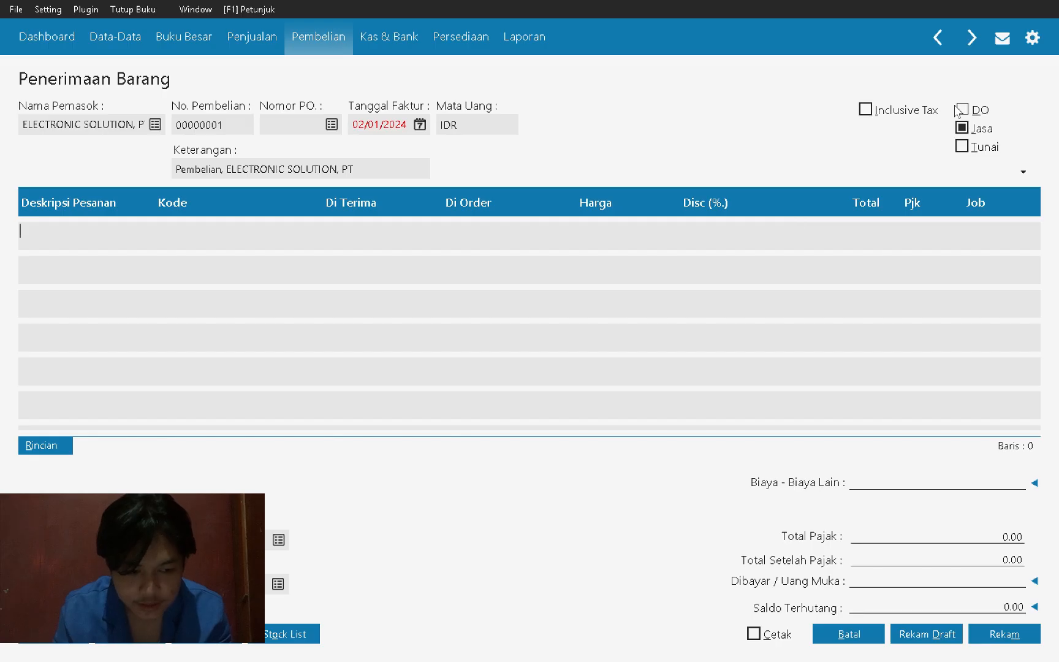
pyautogui.click(961, 147)
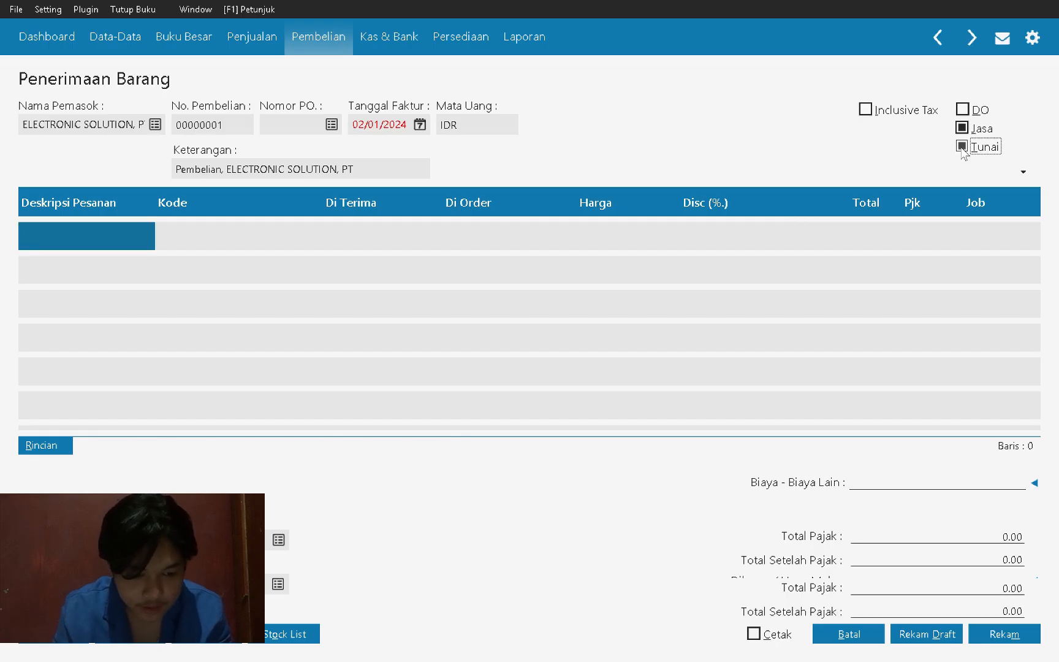
pyautogui.click(960, 147)
pyautogui.hotkey('alt', 'Tab')
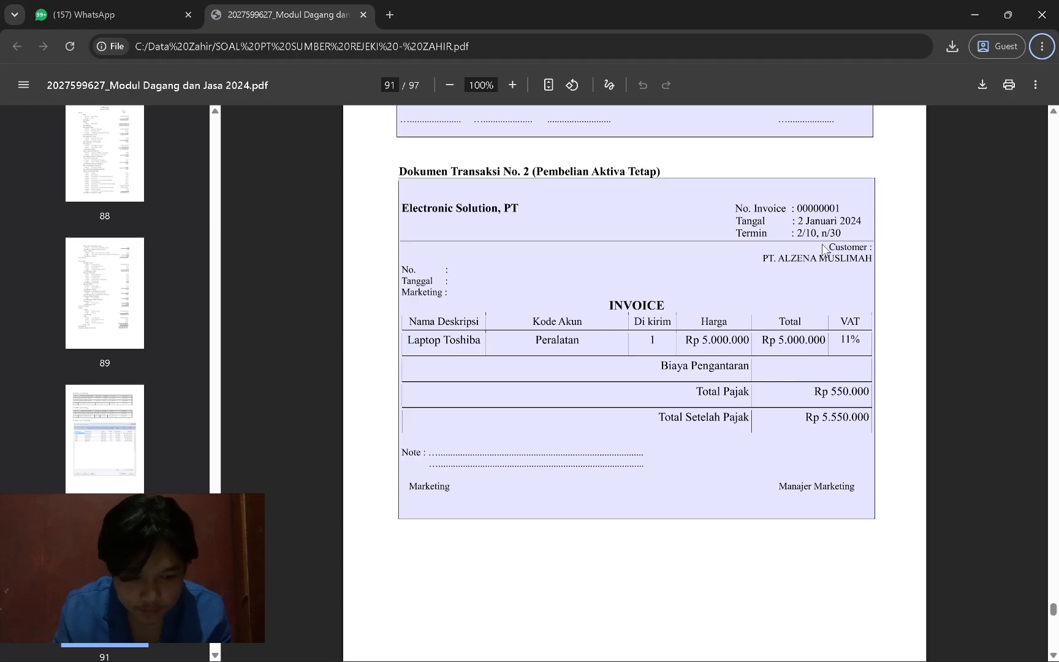
pyautogui.hotkey('alt', 'Tab')
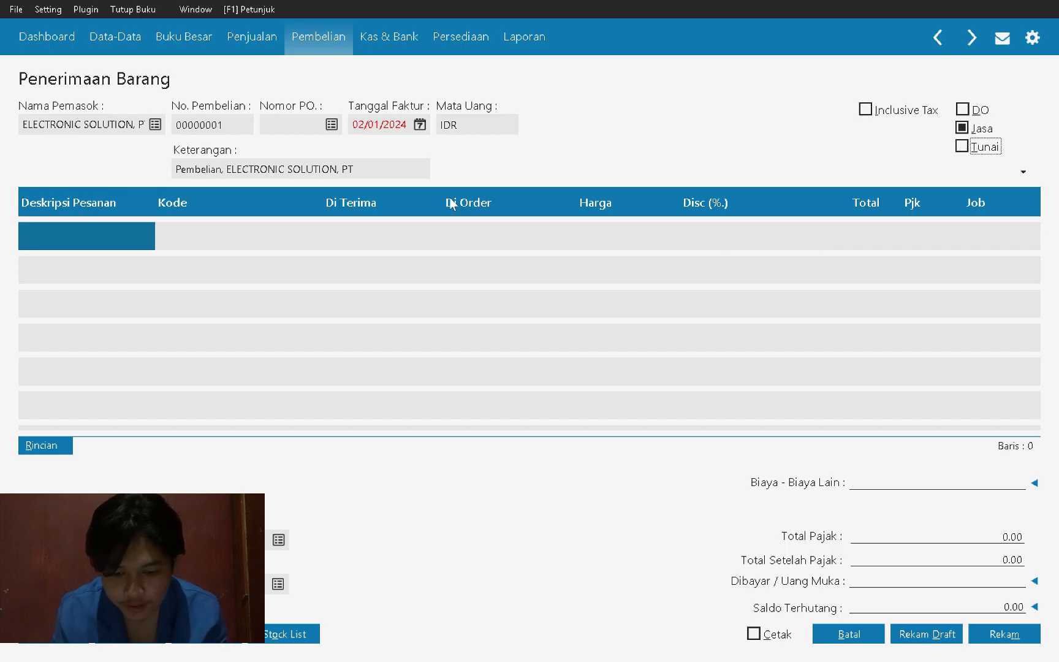
# Step: Enter LAPTOP TOSHIBA as the description of the first receipt line, checking the item name in the PDF invoice
pyautogui.click(36, 242)
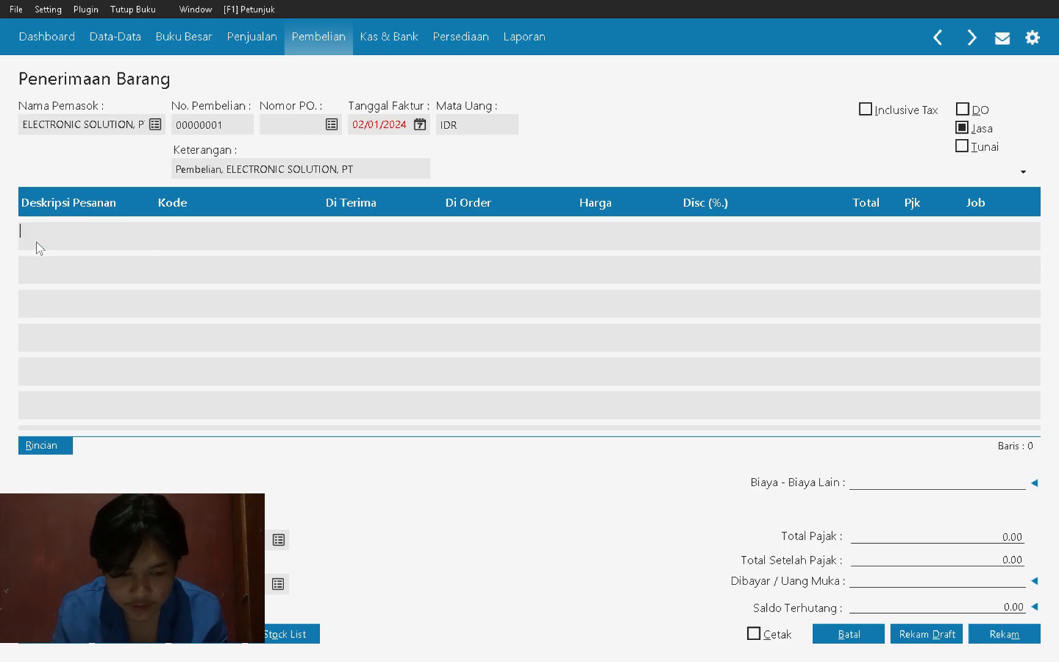
pyautogui.hotkey('alt', 'Tab')
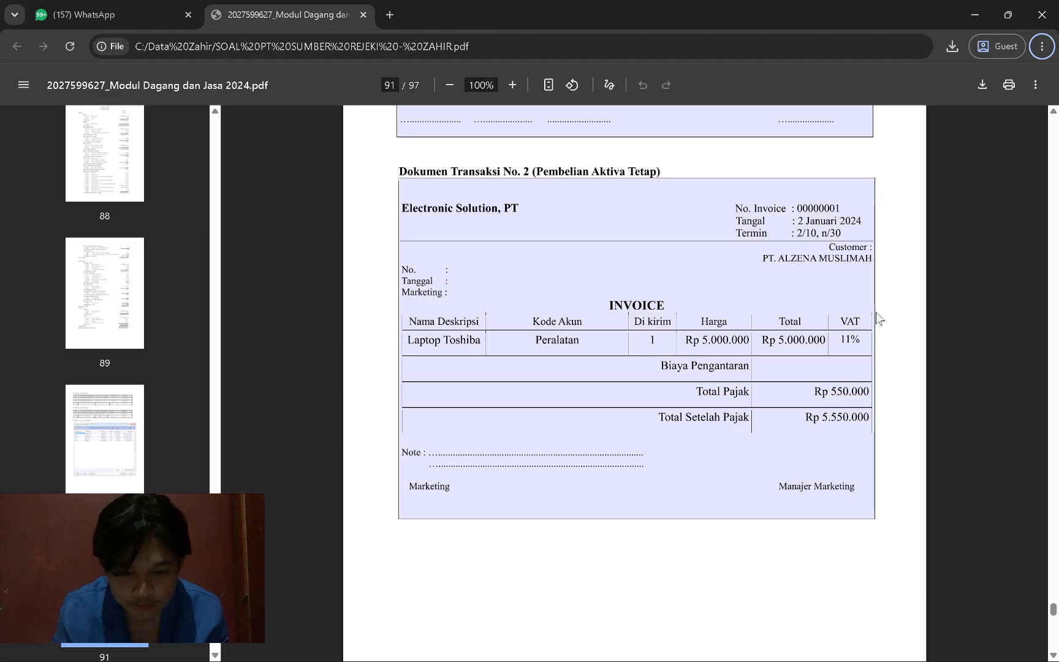
pyautogui.hotkey('alt', 'Tab')
pyautogui.hotkey('alt', 'Tab')
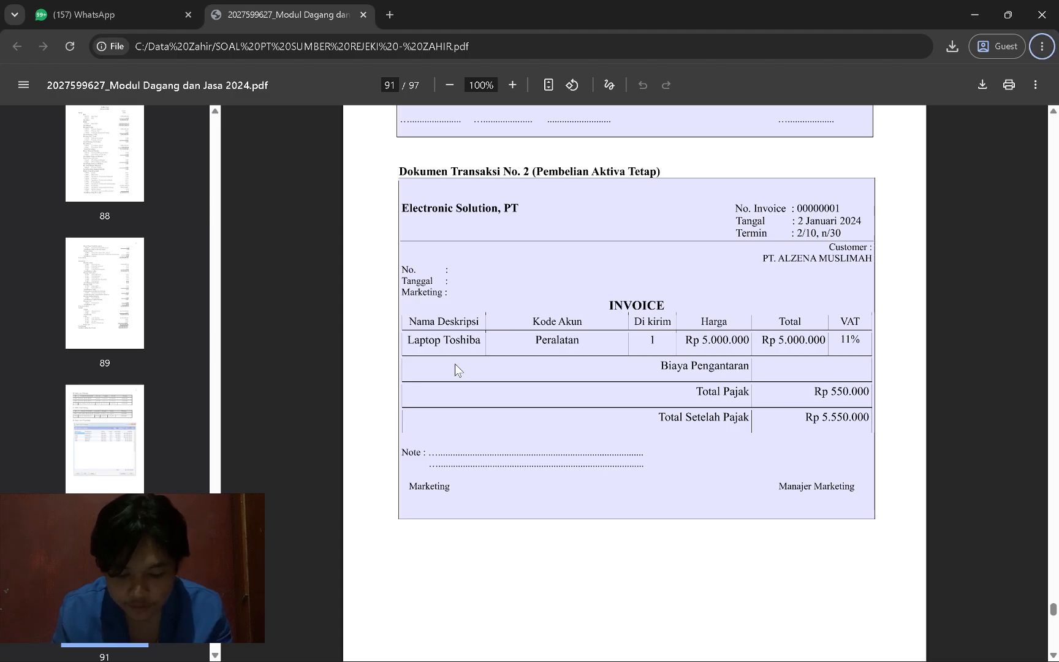
pyautogui.hotkey('alt', 'Tab')
pyautogui.write('LA')
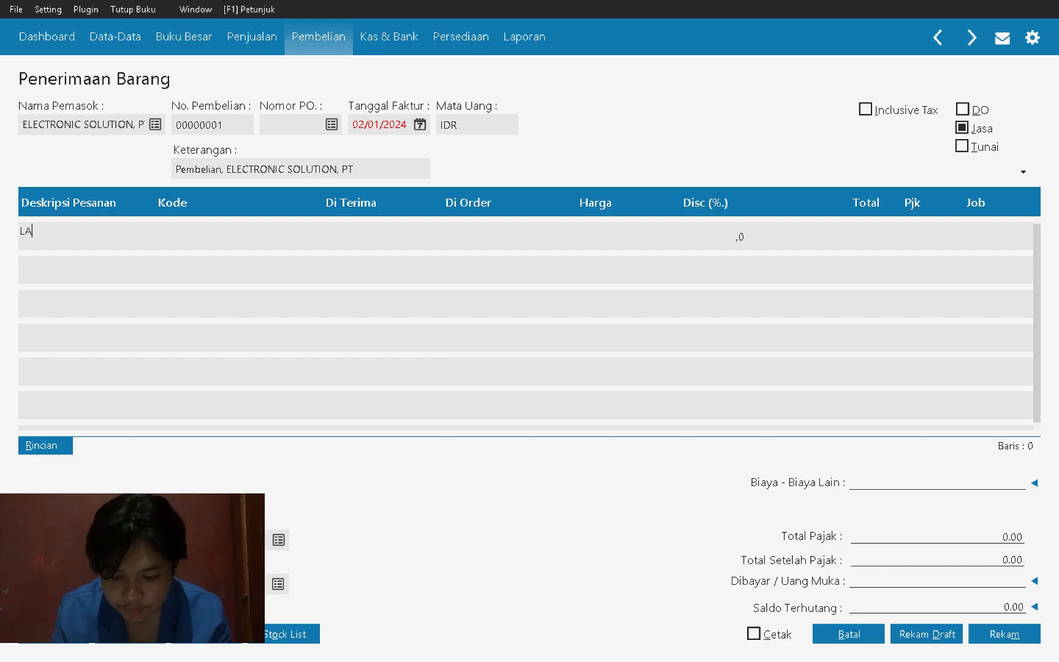
pyautogui.write('PTOP TOSHIBA')
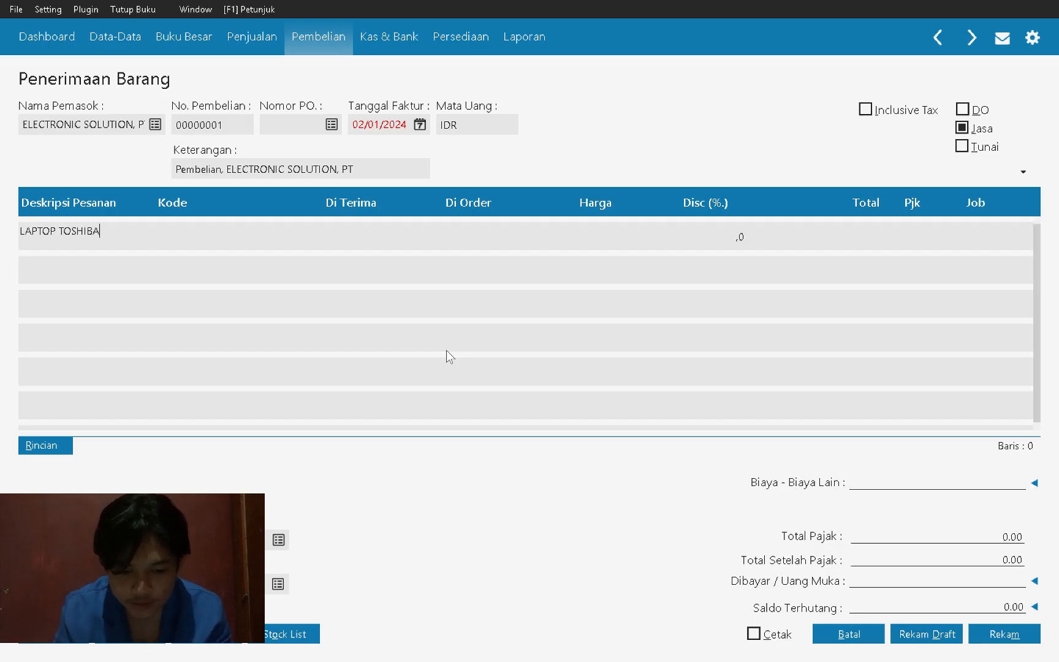
pyautogui.press('Tab')
# Step: Assign account 170000030 Mesin & Peralatan from the account list as the laptop line's code
pyautogui.hotkey('alt', 'Tab')
pyautogui.hotkey('alt', 'Tab')
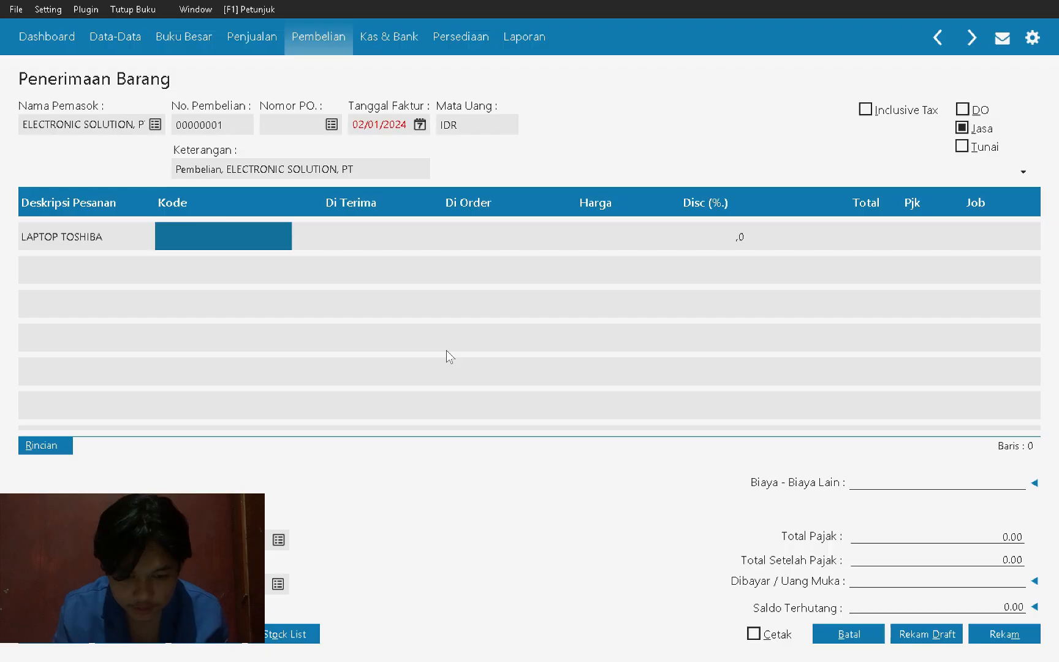
pyautogui.press('Return')
pyautogui.press('Down')
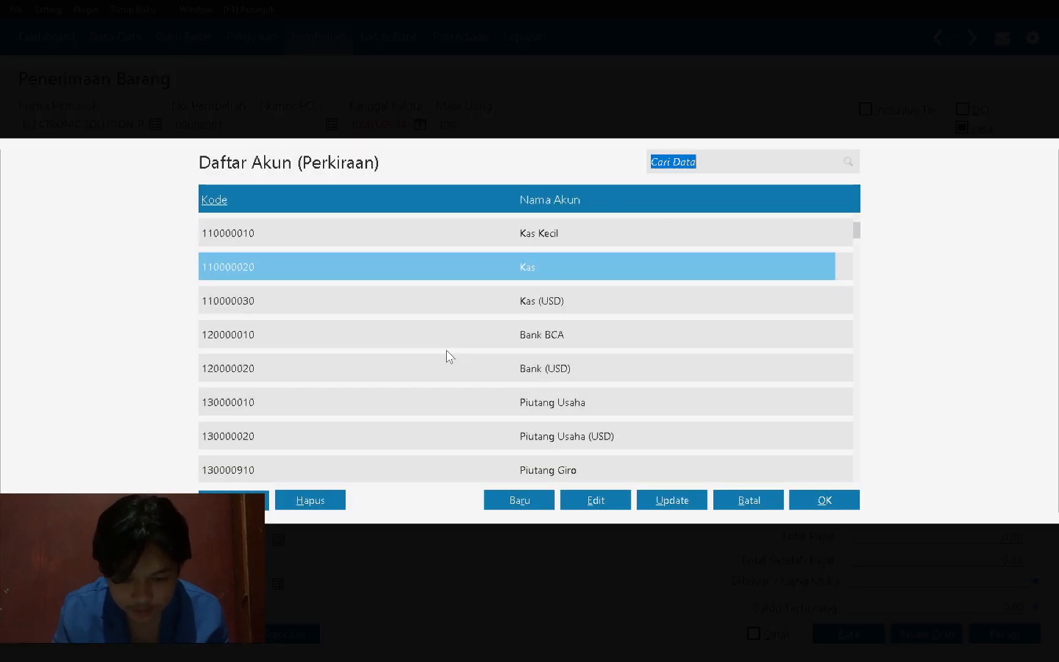
pyautogui.press('Down')
pyautogui.press('Down')
pyautogui.press('Down')
pyautogui.press('Down')
pyautogui.press('Down')
pyautogui.press('Down')
pyautogui.press('Down')
pyautogui.press('Down')
pyautogui.press('Down')
pyautogui.press('Down')
pyautogui.press('Down')
pyautogui.press('Down')
pyautogui.press('Down')
pyautogui.press('Down')
pyautogui.press('Down')
pyautogui.press('Down')
pyautogui.press('Down')
pyautogui.press('Down')
pyautogui.press('Down')
pyautogui.press('Down')
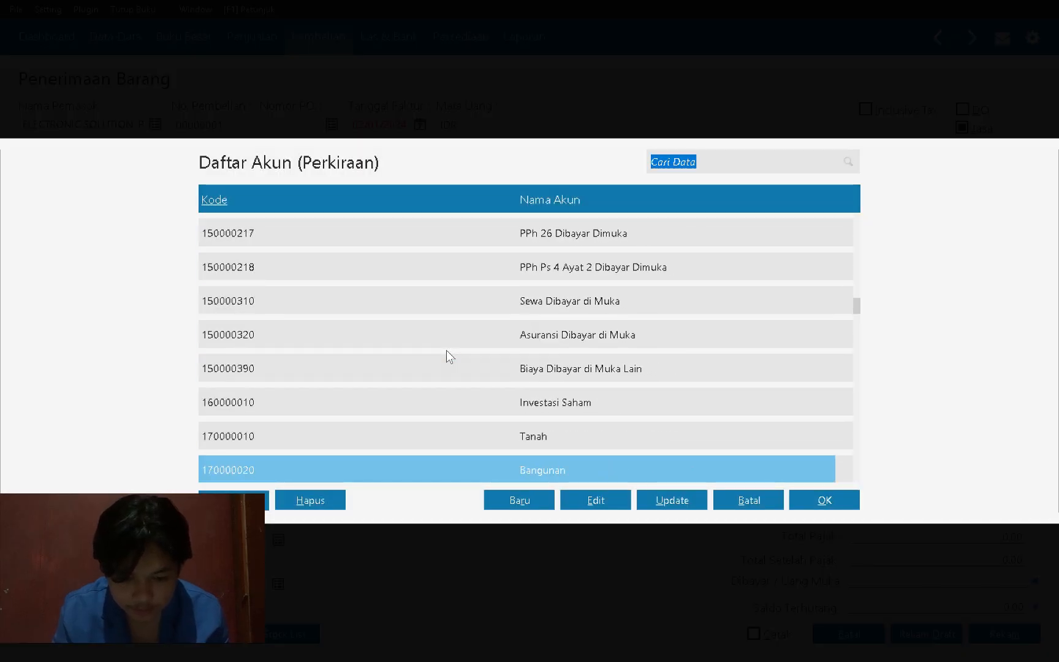
pyautogui.press('Down')
pyautogui.press('Down')
pyautogui.press('Down')
pyautogui.press('Down')
pyautogui.press('Down')
pyautogui.press('Down')
pyautogui.press('Down')
pyautogui.press('Down')
pyautogui.press('Up')
pyautogui.press('Up')
pyautogui.press('Up')
pyautogui.press('Up')
pyautogui.press('Up')
pyautogui.press('Up')
pyautogui.press('Up')
pyautogui.press('Up')
pyautogui.press('Up')
pyautogui.press('Up')
pyautogui.press('Up')
pyautogui.press('Up')
pyautogui.press('Up')
pyautogui.press('Up')
pyautogui.press('Up')
pyautogui.press('Up')
pyautogui.press('Up')
pyautogui.press('Up')
pyautogui.press('Up')
pyautogui.press('Up')
pyautogui.press('Up')
pyautogui.press('Up')
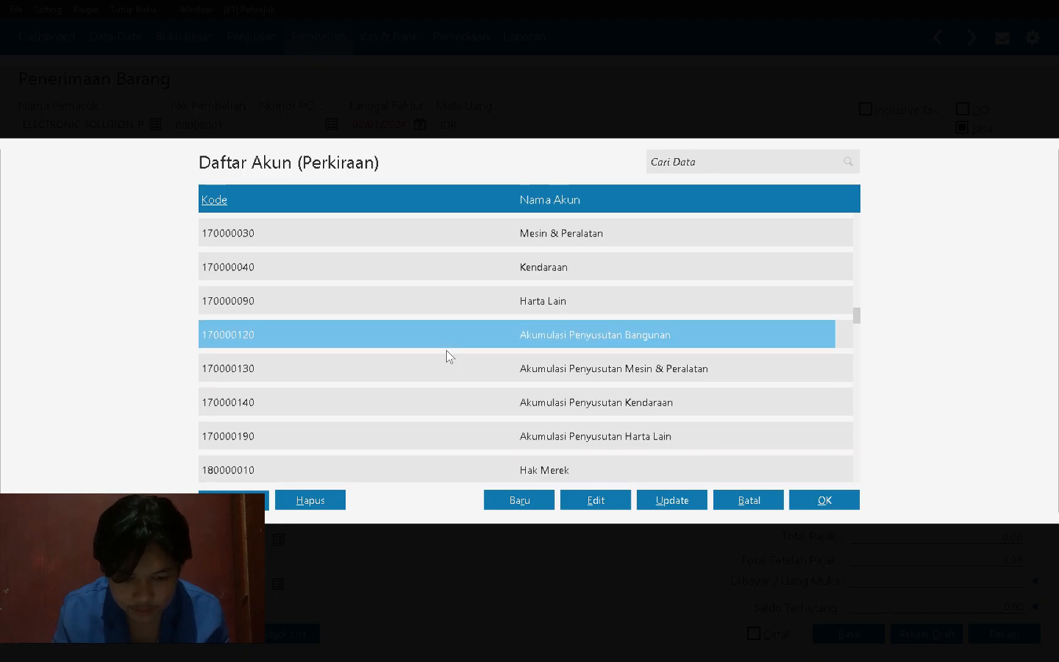
pyautogui.press('Up')
pyautogui.press('Up')
pyautogui.press('Up')
pyautogui.press('Up')
pyautogui.press('Up')
pyautogui.press('Up')
pyautogui.press('Up')
pyautogui.press('Up')
pyautogui.press('Up')
pyautogui.press('Up')
pyautogui.press('Up')
pyautogui.press('Up')
pyautogui.press('Up')
pyautogui.press('Up')
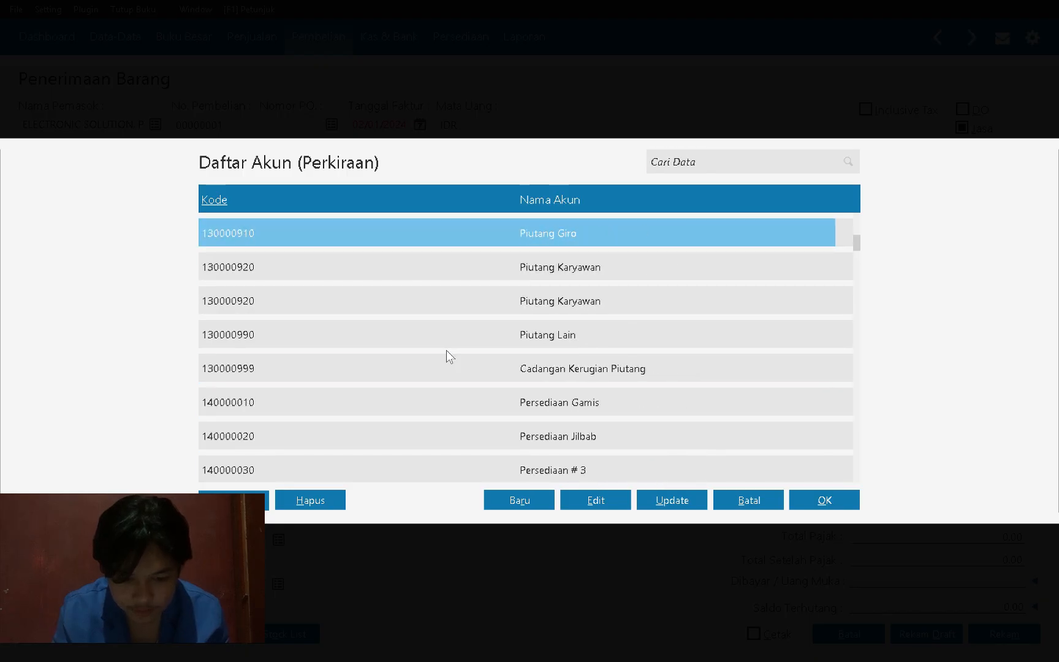
pyautogui.press('Down')
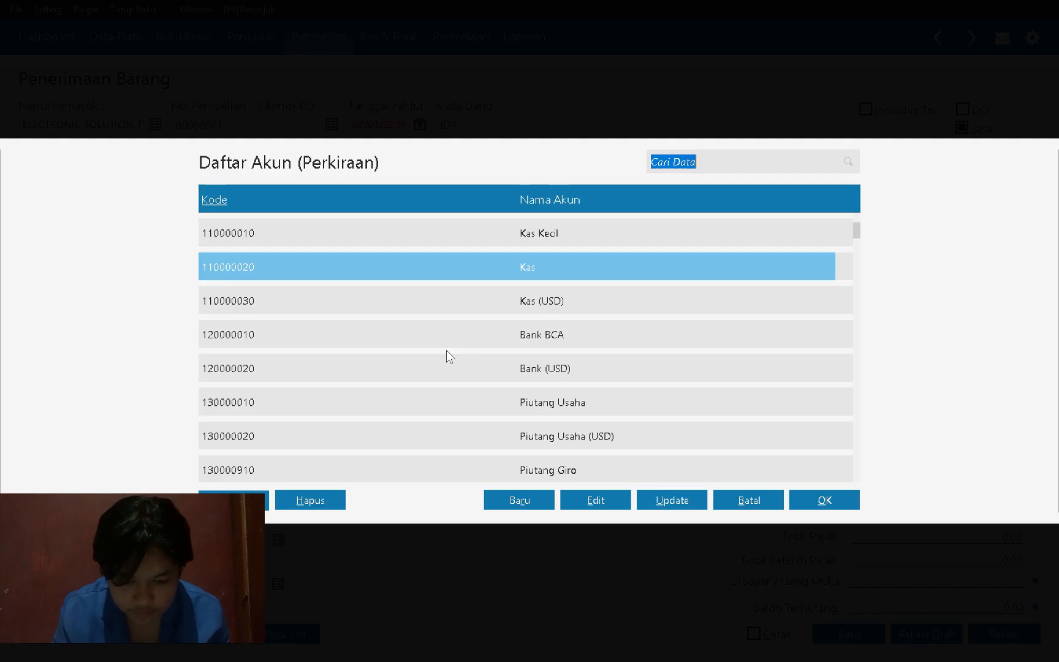
pyautogui.press('Down')
pyautogui.press('Down')
pyautogui.press('Down')
pyautogui.press('Down')
pyautogui.press('Down')
pyautogui.press('Down')
pyautogui.press('Down')
pyautogui.press('Down')
pyautogui.press('Down')
pyautogui.press('Down')
pyautogui.press('Down')
pyautogui.press('Down')
pyautogui.press('Down')
pyautogui.press('Down')
pyautogui.press('Down')
pyautogui.press('Down')
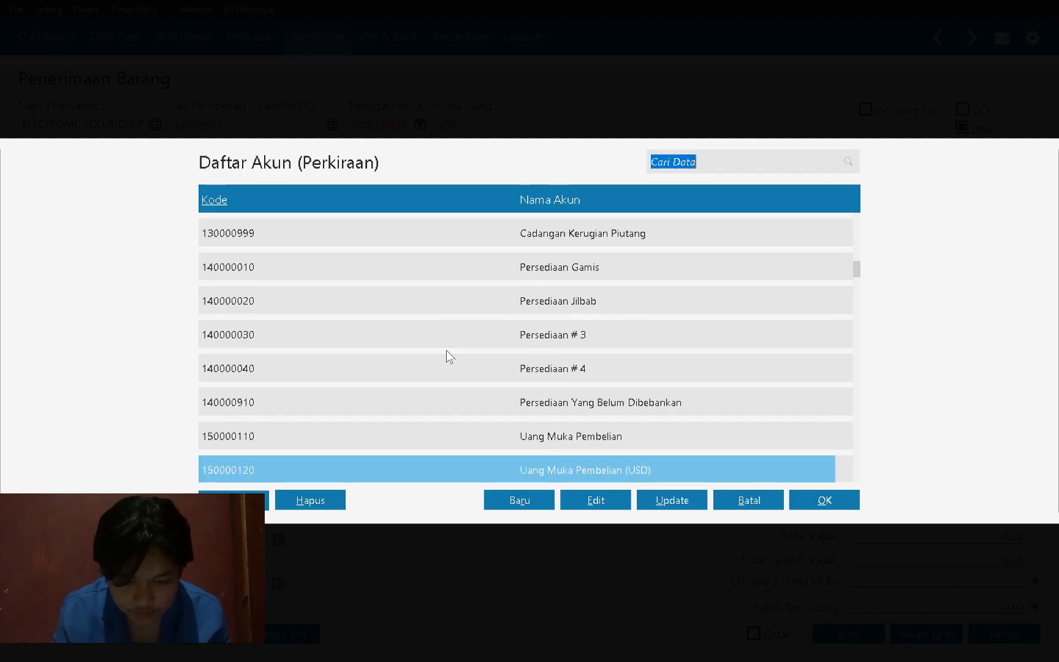
pyautogui.press('Down')
pyautogui.press('Down')
pyautogui.press('Down')
pyautogui.press('Down')
pyautogui.press('Down')
pyautogui.press('Down')
pyautogui.press('Down')
pyautogui.press('Down')
pyautogui.press('Down')
pyautogui.press('Down')
pyautogui.press('Down')
pyautogui.press('Down')
pyautogui.press('Down')
pyautogui.press('Down')
pyautogui.press('Down')
pyautogui.press('Down')
pyautogui.press('Down')
pyautogui.press('Down')
pyautogui.press('Down')
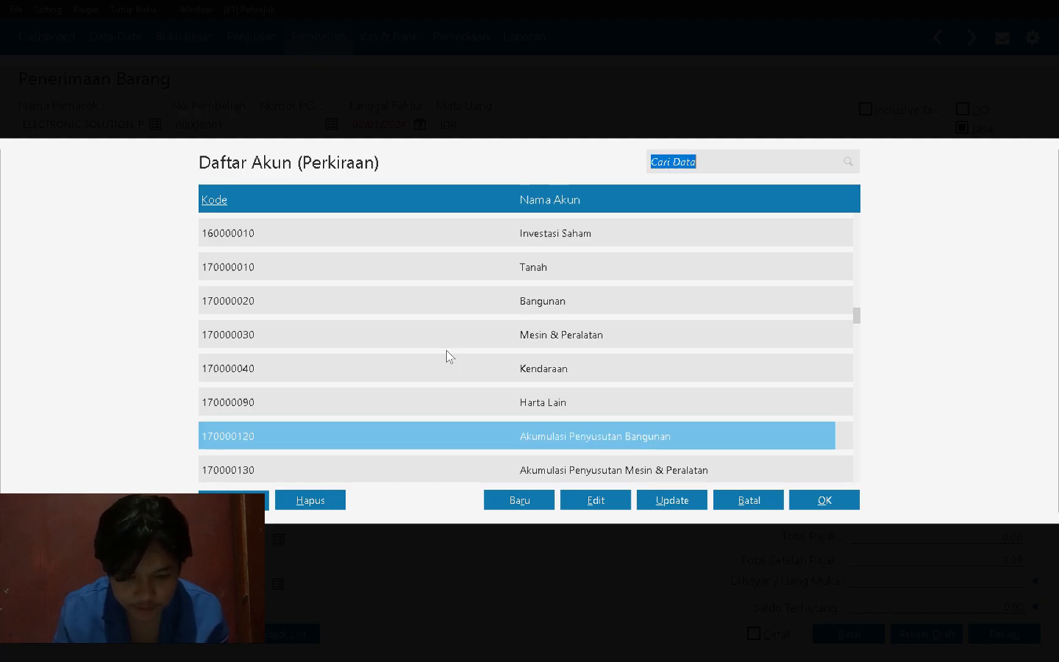
pyautogui.press('Up')
pyautogui.press('Up')
pyautogui.press('Up')
pyautogui.press('Return')
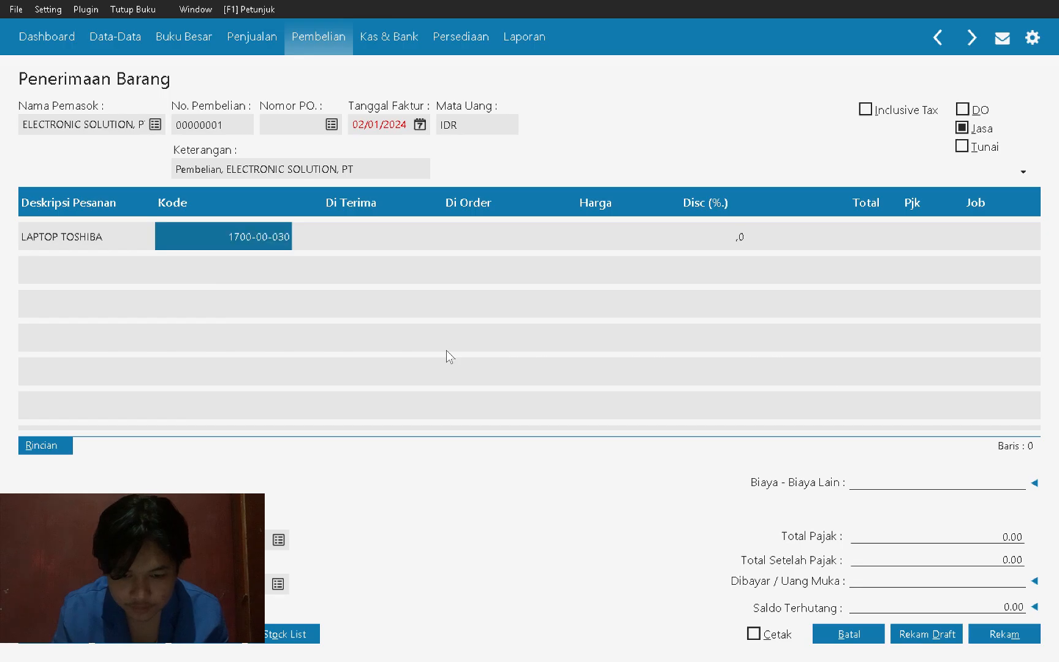
# Step: Set the laptop line's received quantity to 1 and its price to 5000000, as on the PDF invoice
pyautogui.hotkey('alt', 'Tab')
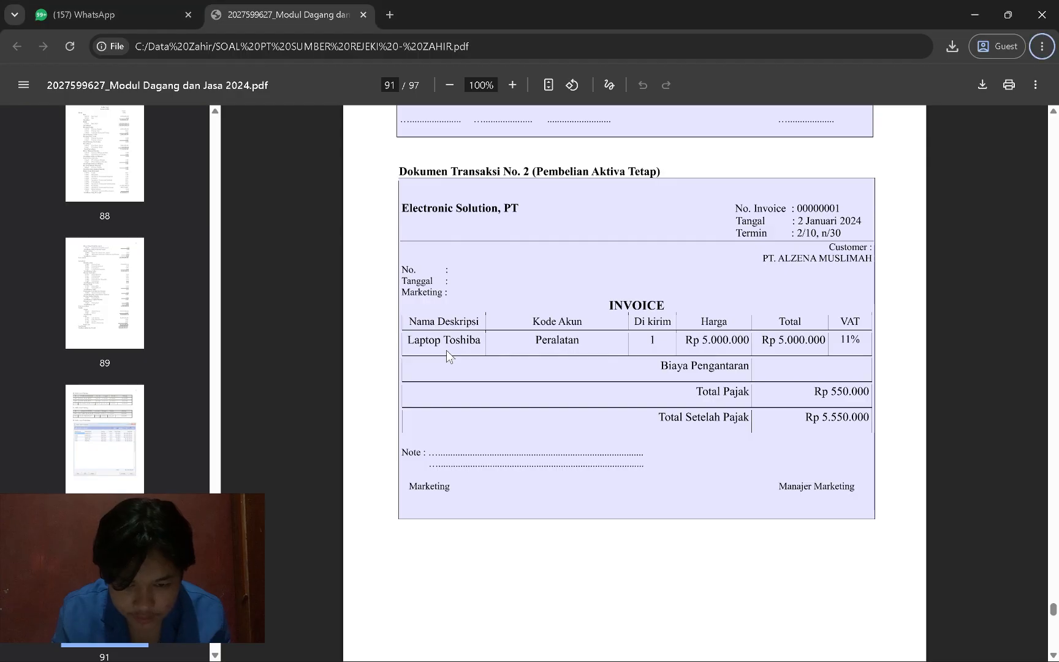
pyautogui.hotkey('alt', 'Tab')
pyautogui.write('1')
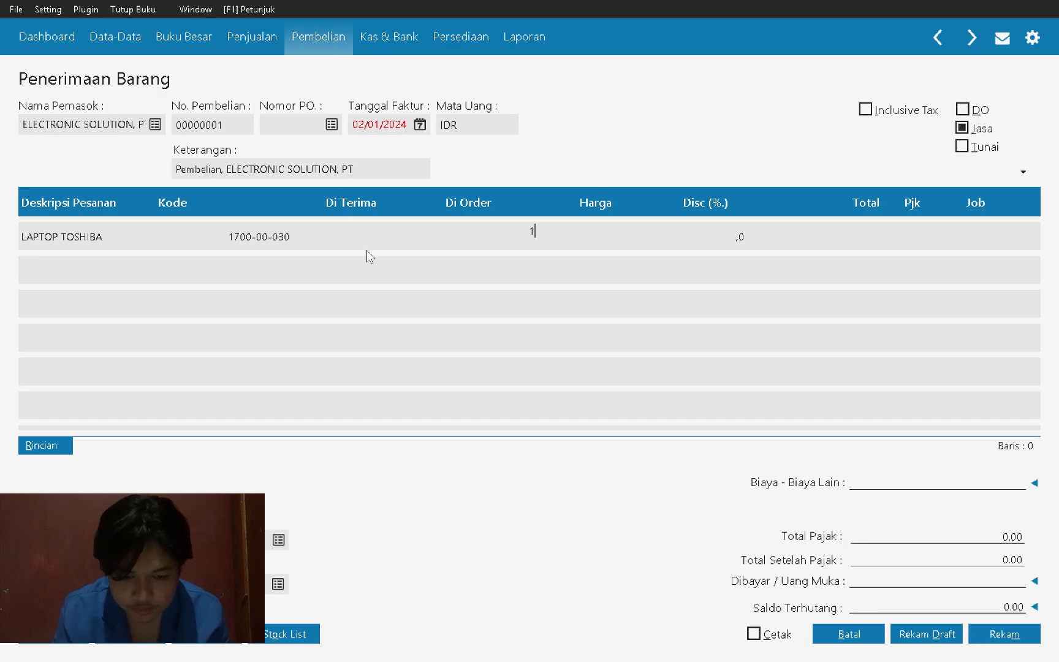
pyautogui.press('Return')
pyautogui.hotkey('alt', 'Tab')
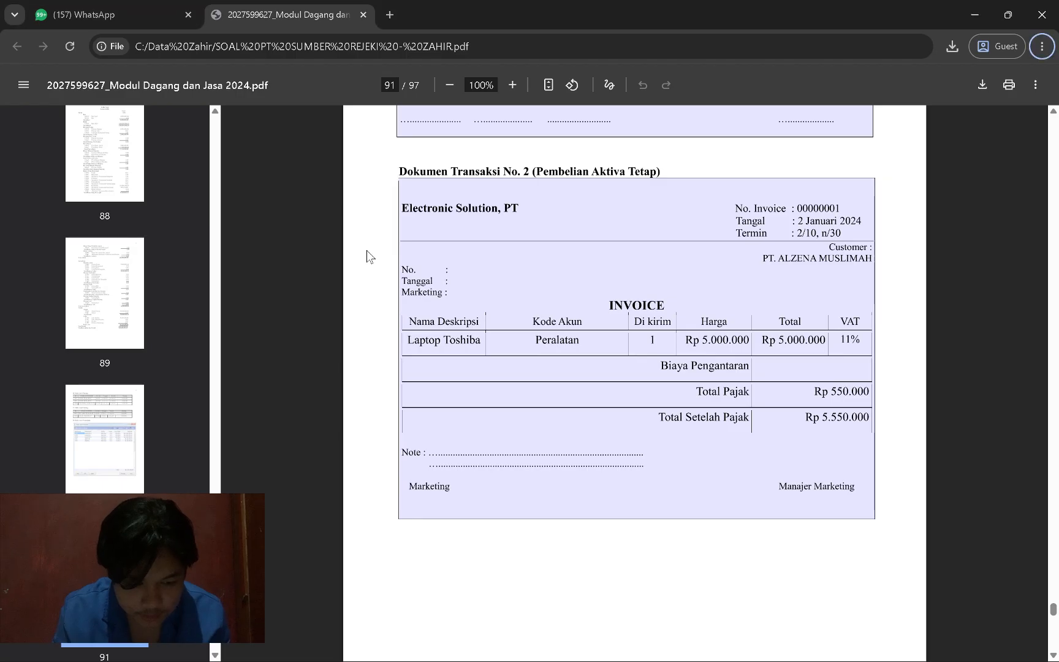
pyautogui.hotkey('alt', 'Tab')
pyautogui.write('5000000')
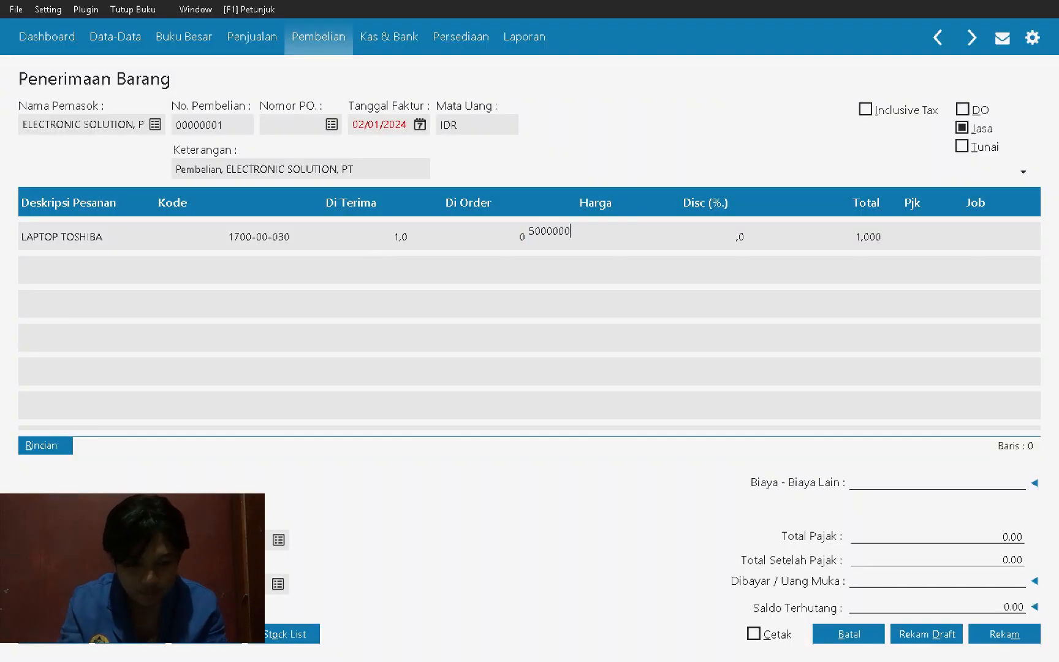
pyautogui.press('Return')
# Step: Apply the VAT tax code to the laptop line and finish the line without a job
pyautogui.press('Return')
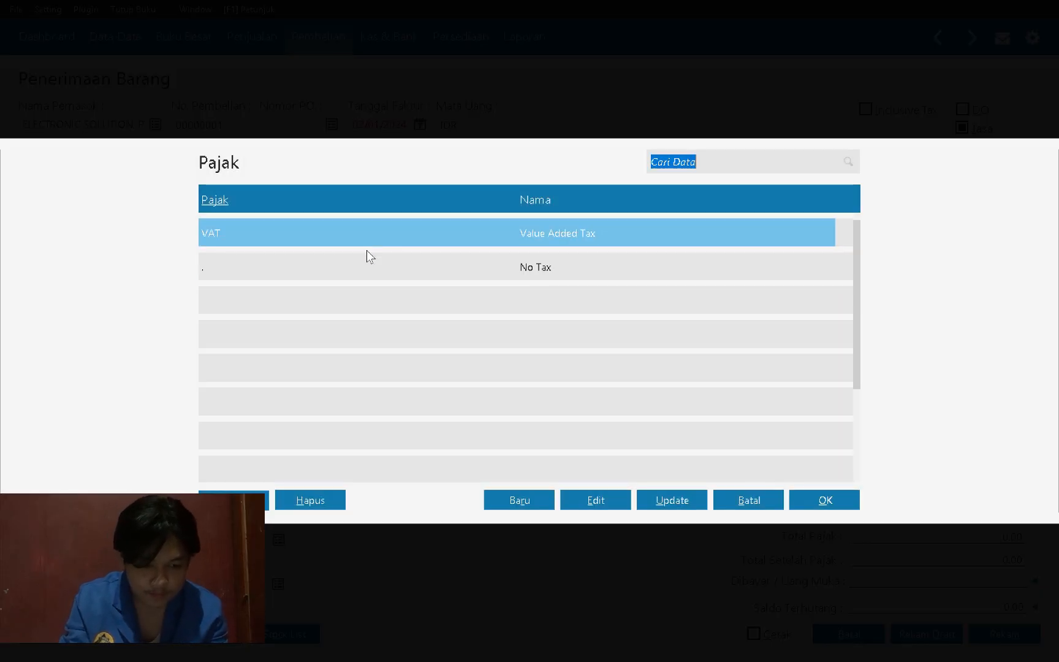
pyautogui.press('Return')
pyautogui.press('Return')
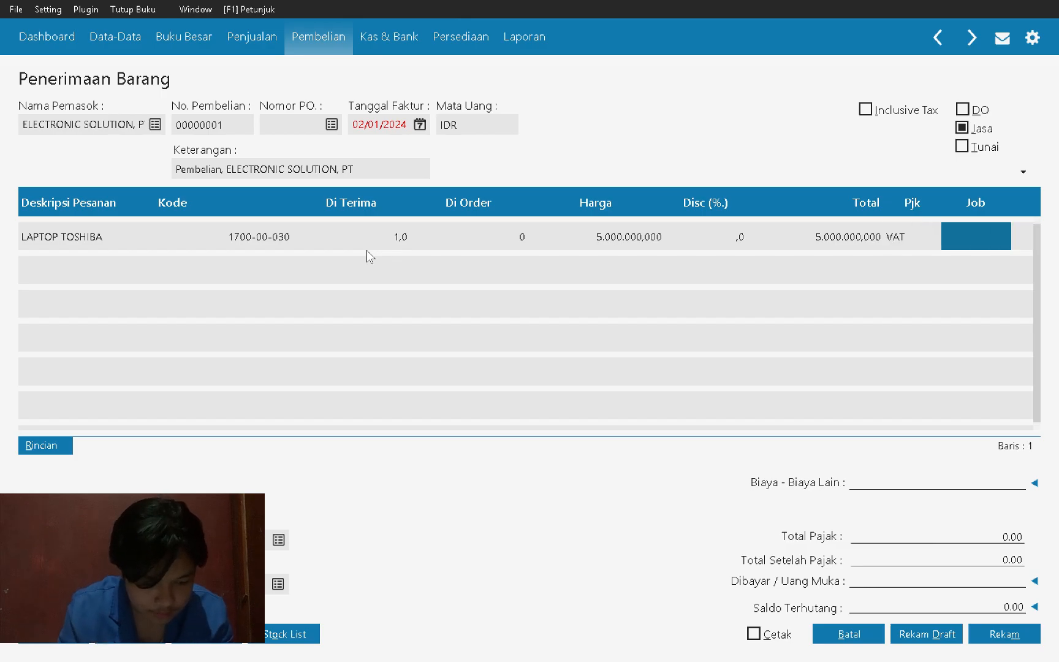
pyautogui.press('Return')
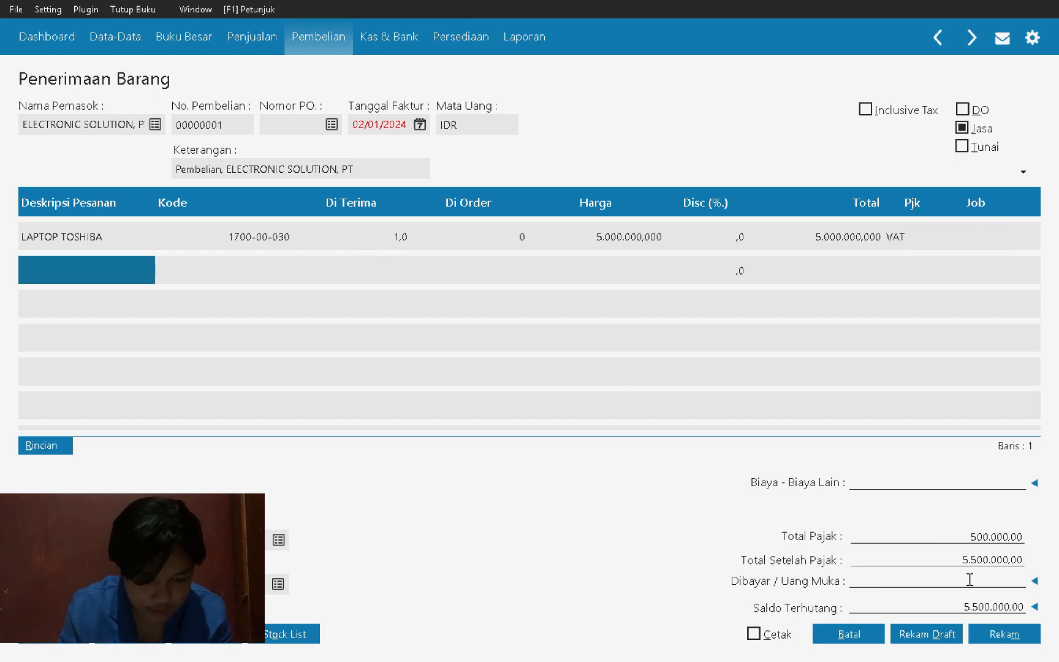
# Step: Compare the receipt's tax and after-tax totals with the PDF invoice and reselect VAT for the laptop line
pyautogui.hotkey('alt', 'Tab')
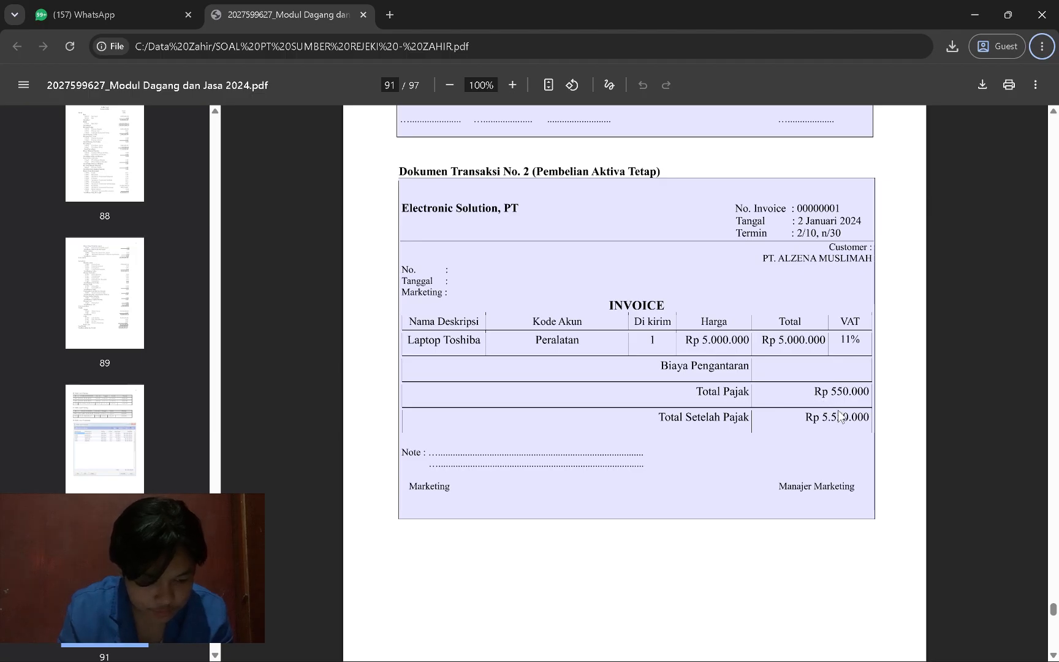
pyautogui.hotkey('alt', 'Tab')
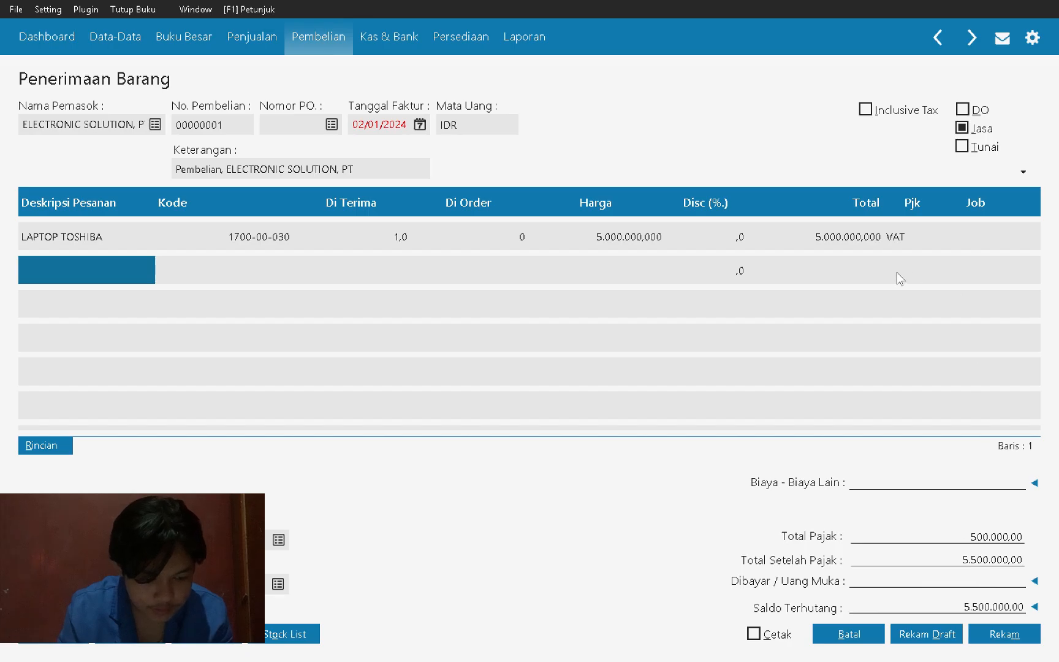
pyautogui.doubleClick(893, 236)
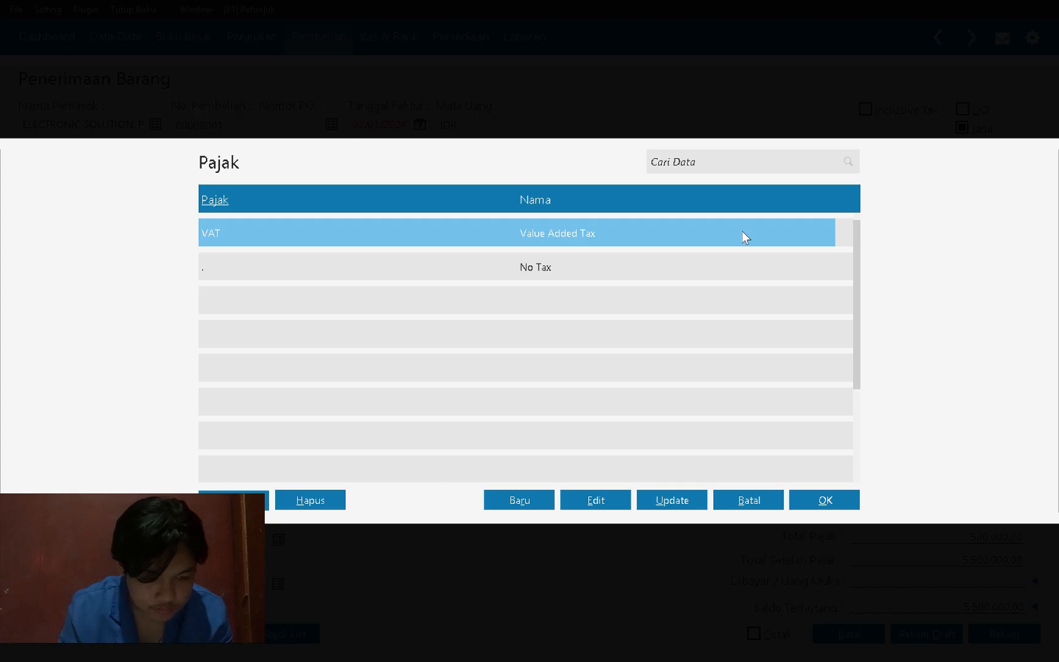
pyautogui.doubleClick(744, 237)
pyautogui.press('Return')
pyautogui.press('Return')
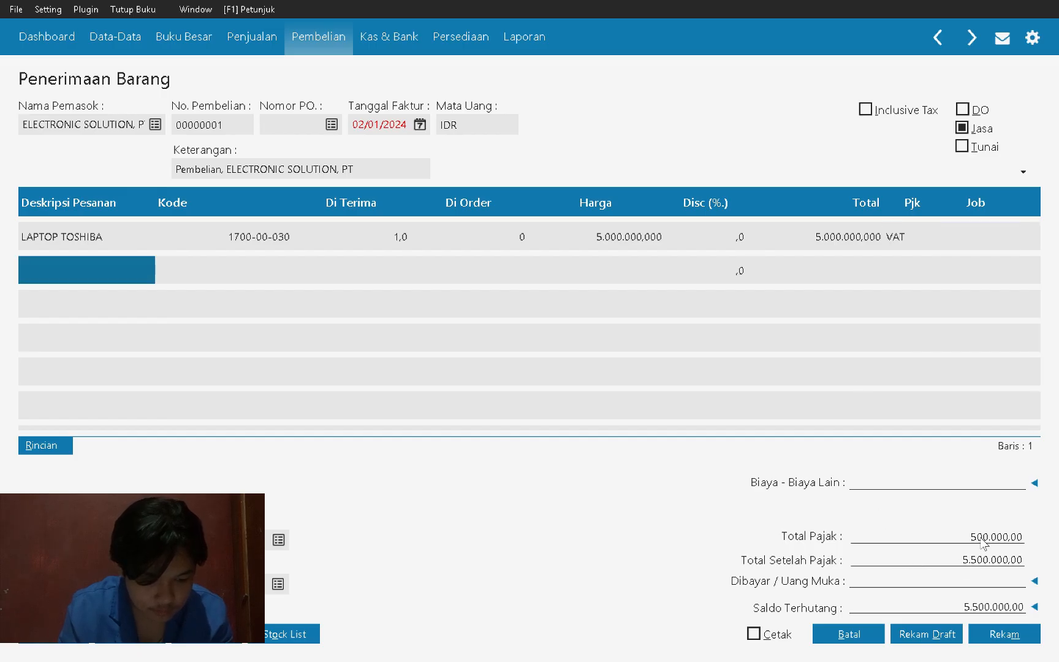
# Step: Try to change the total after tax directly, dismiss the warning, and recheck the VAT rate on the PDF invoice
pyautogui.click(968, 553)
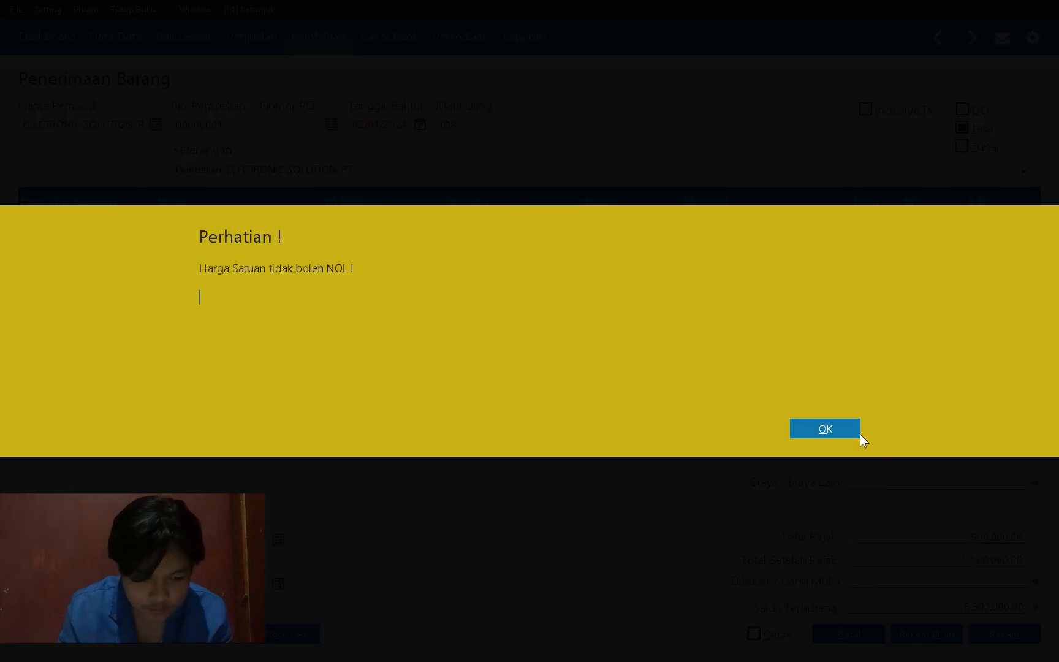
pyautogui.click(815, 427)
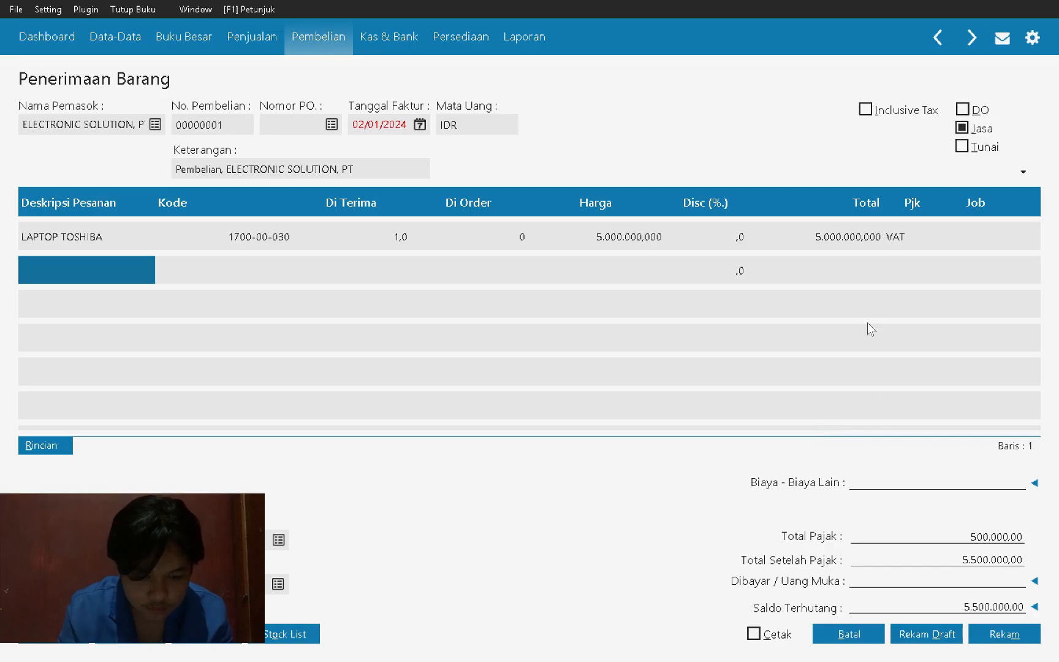
pyautogui.hotkey('alt', 'Tab')
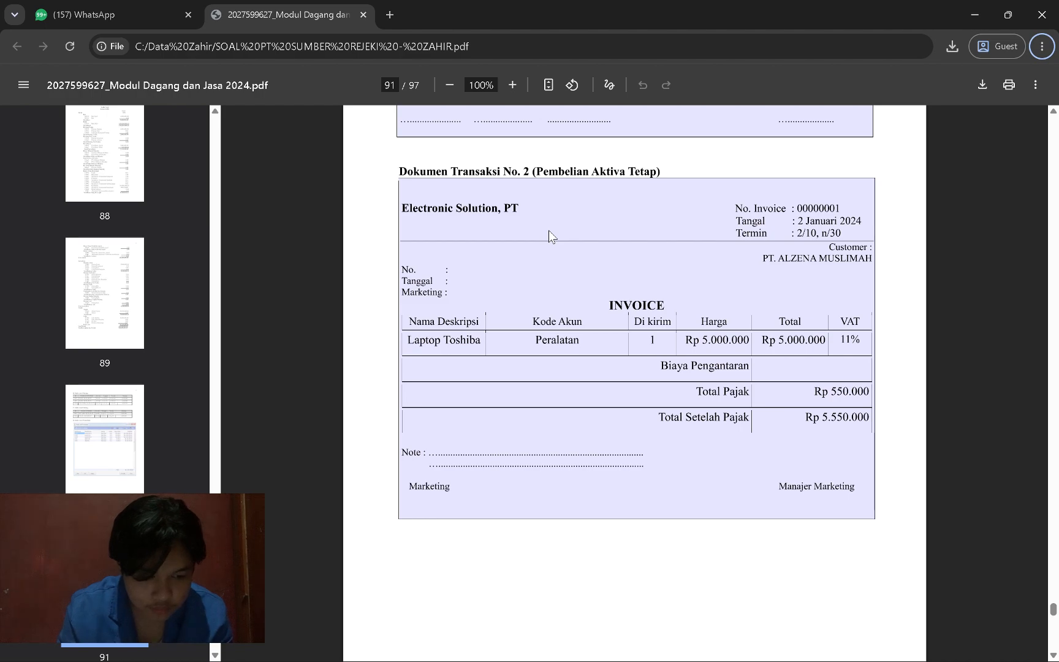
pyautogui.hotkey('alt', 'Tab')
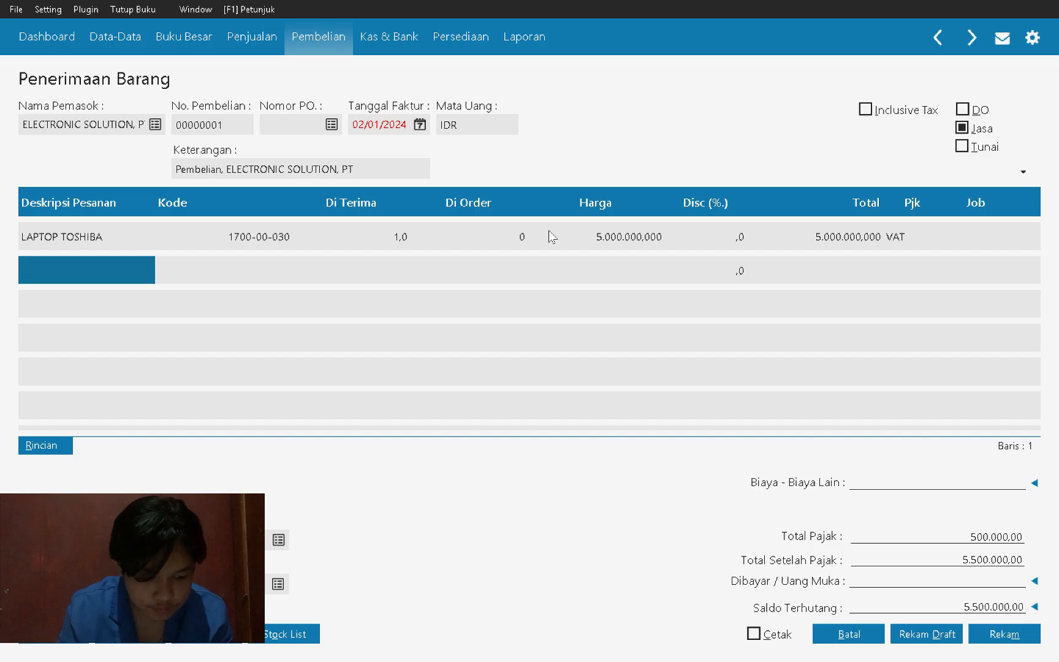
# Step: Open the VAT tax record from the laptop line, examine its percentage and accounts, and save it without changes
pyautogui.click(902, 237)
pyautogui.click(904, 236)
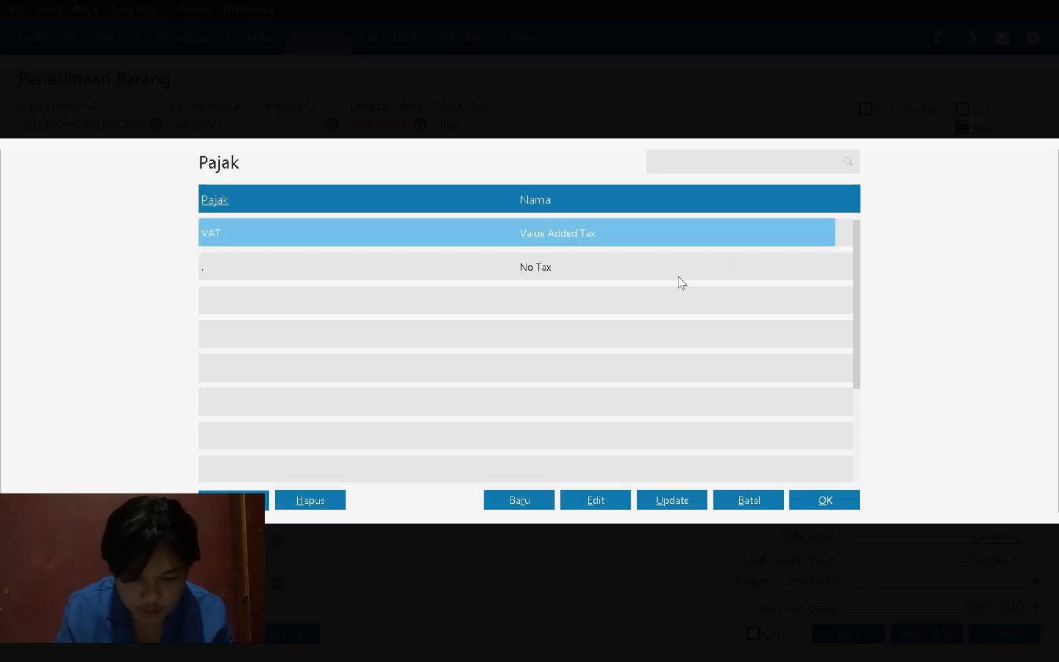
pyautogui.click(603, 500)
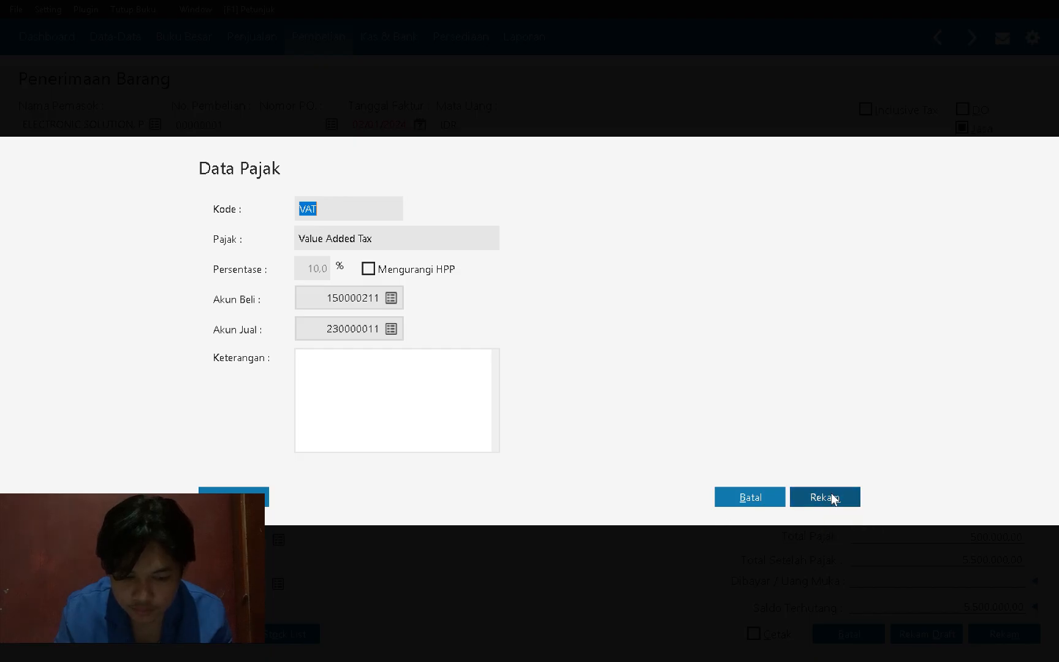
pyautogui.click(804, 497)
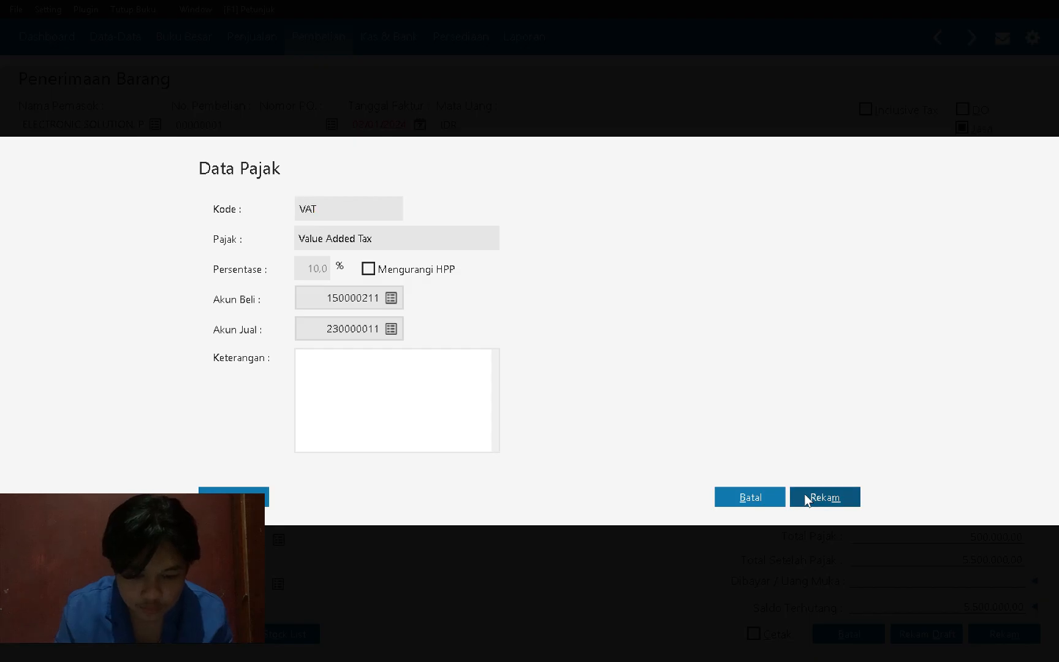
pyautogui.click(508, 499)
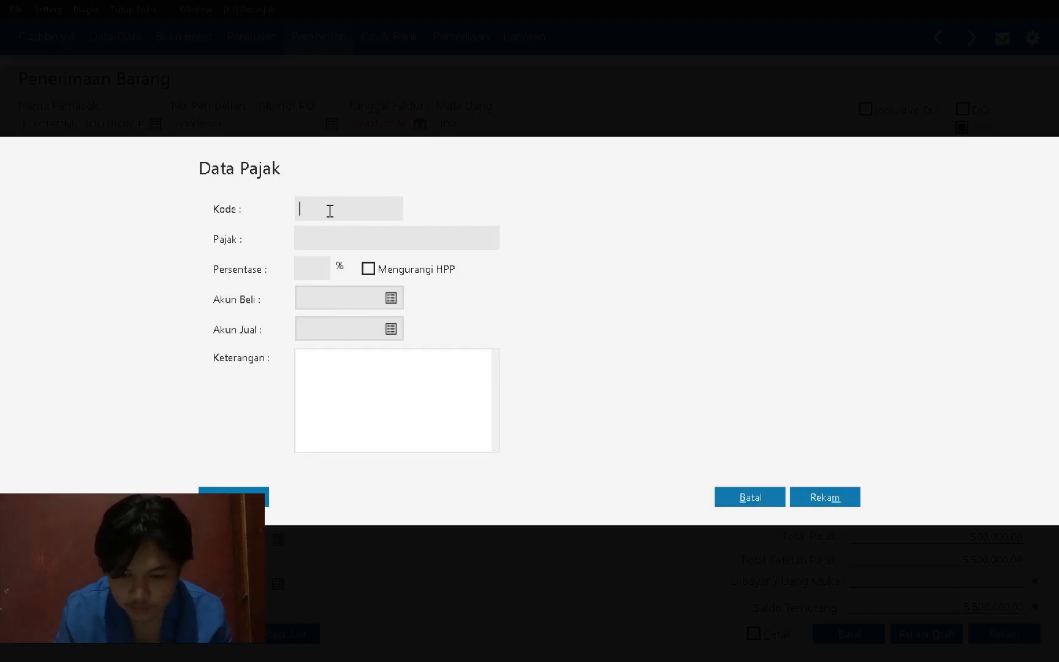
pyautogui.click(391, 299)
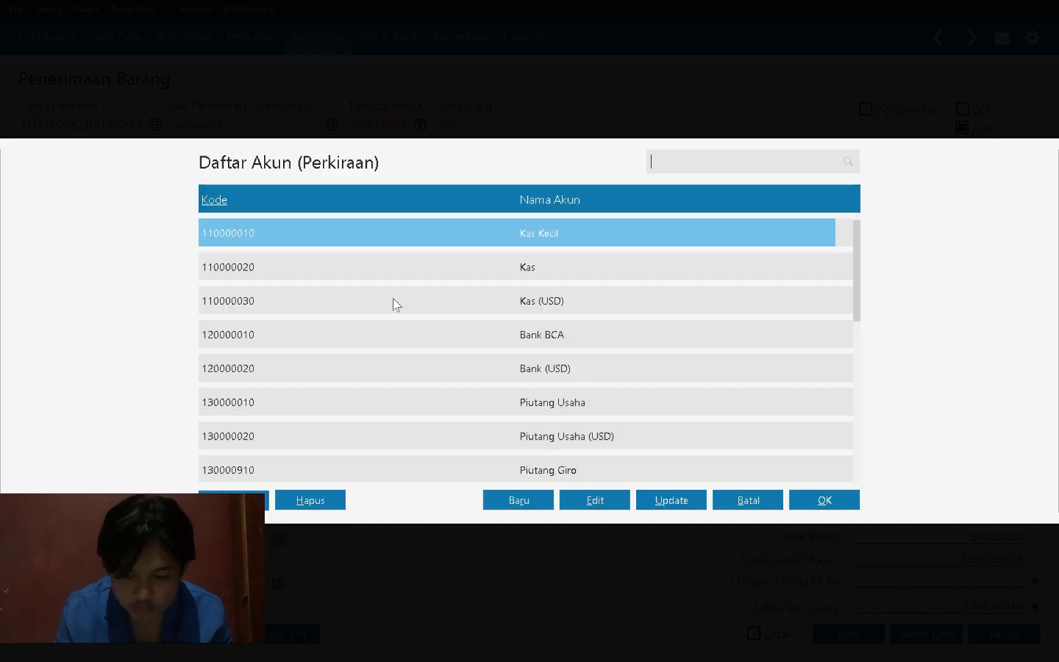
pyautogui.press('Escape')
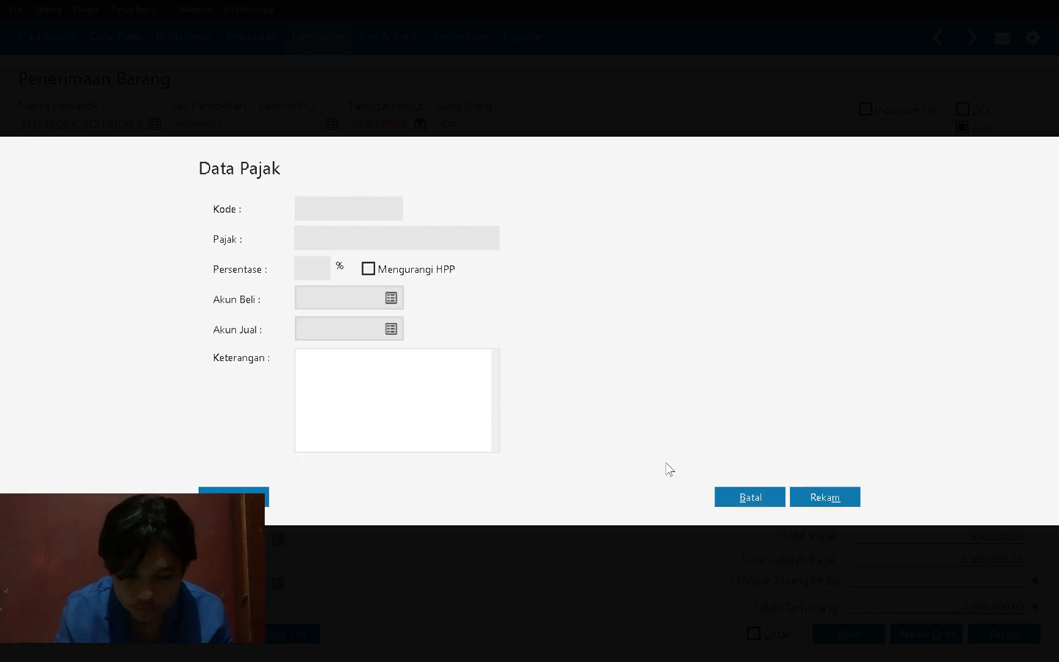
pyautogui.click(725, 498)
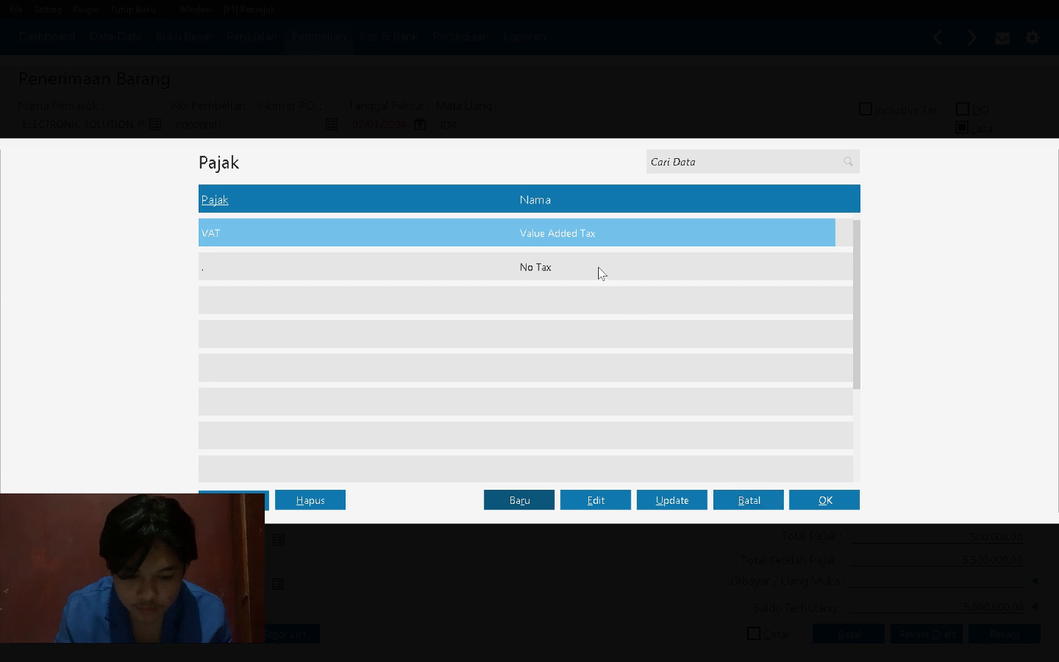
# Step: Examine the VAT tax record's fields for an editable percentage, and leave the record and the tax list without changes
pyautogui.click(595, 501)
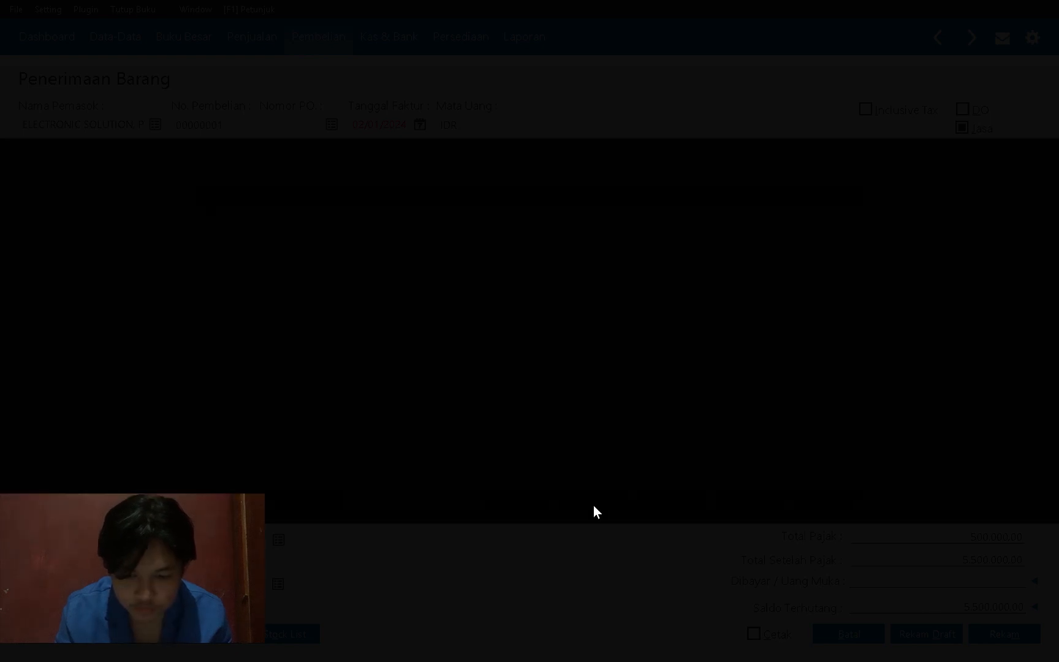
pyautogui.click(740, 500)
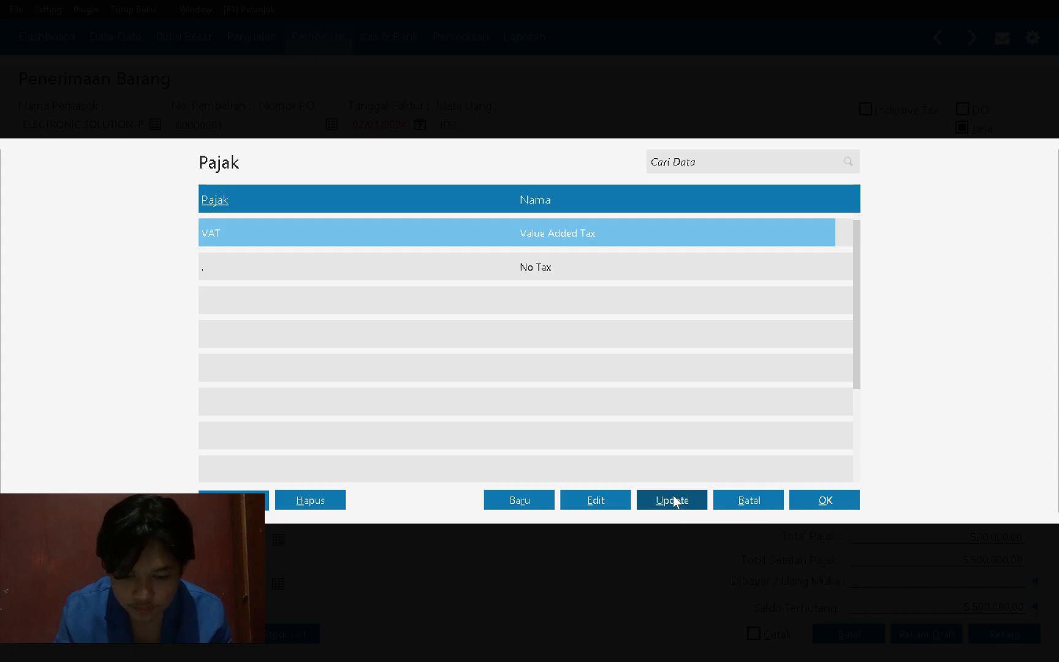
pyautogui.click(608, 497)
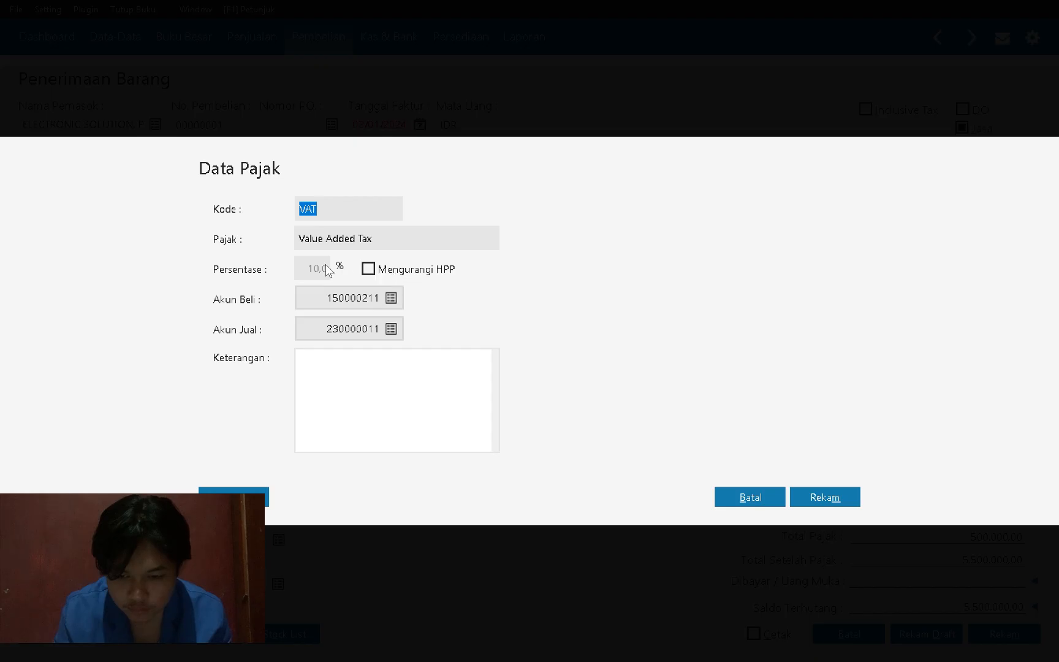
pyautogui.press('Tab')
pyautogui.press('Tab')
pyautogui.press('Tab')
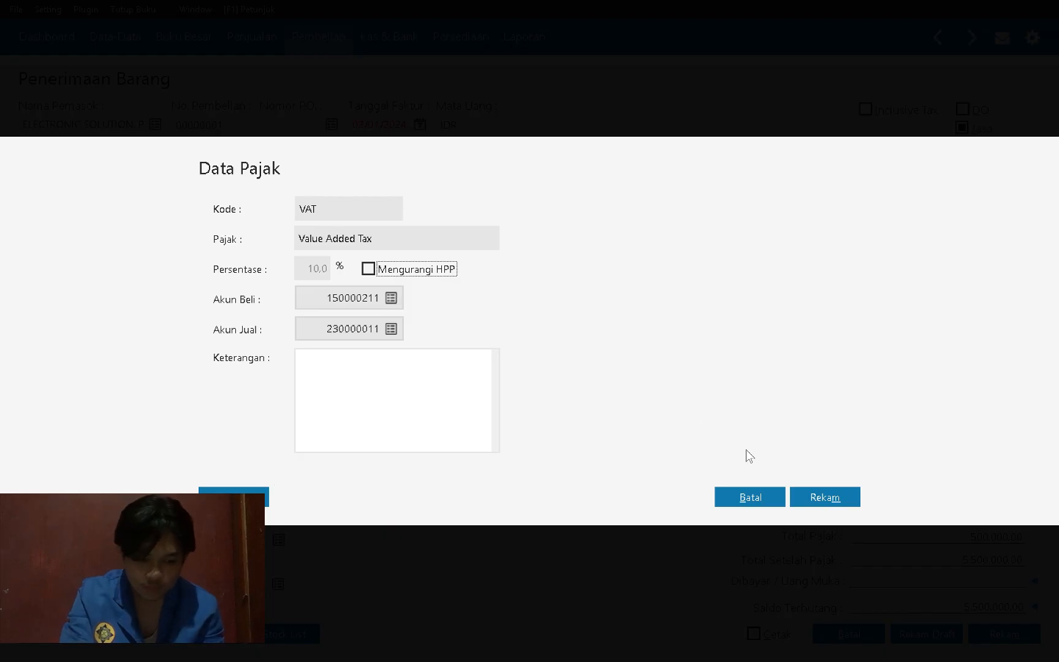
pyautogui.click(758, 496)
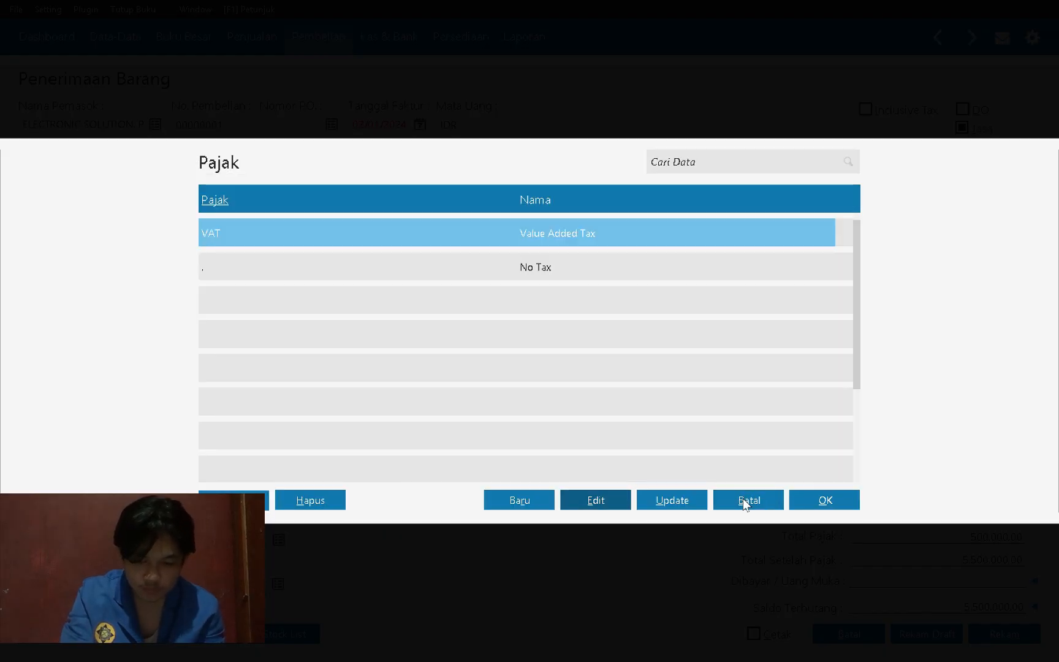
pyautogui.click(744, 499)
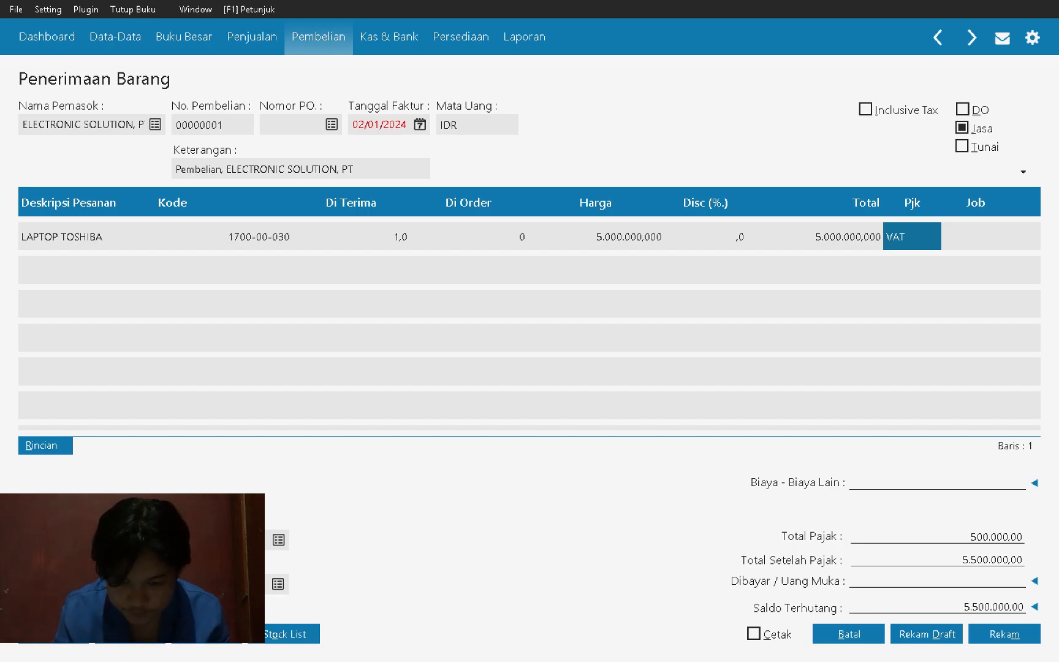
# Step: Set the receipt's payment terms to 10 discount days, 30 due days and a 2% early discount
pyautogui.click(278, 539)
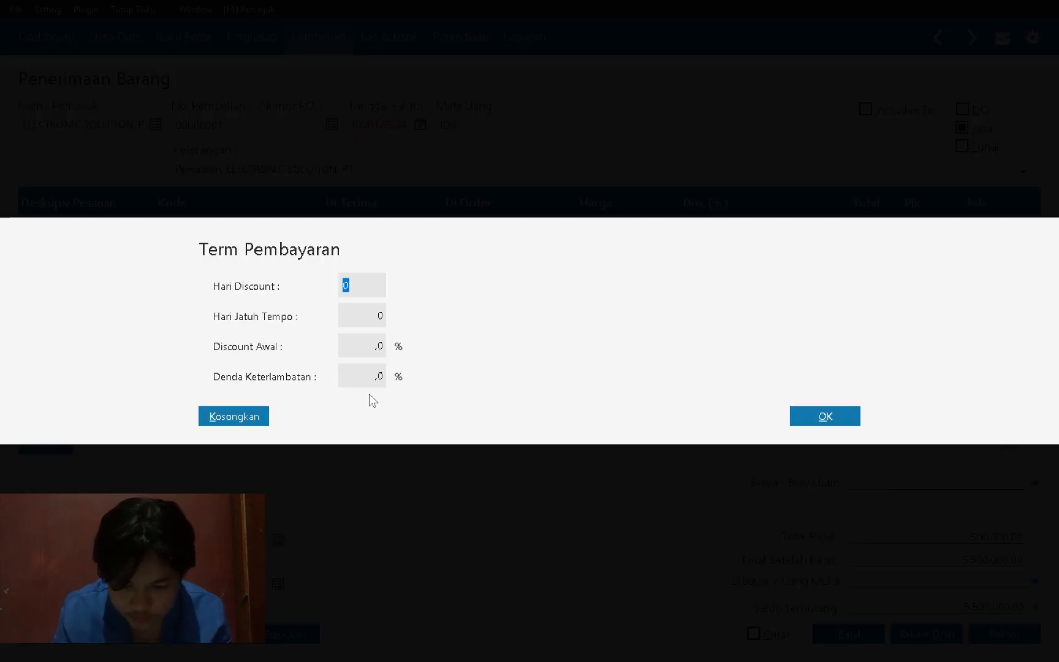
pyautogui.write('10')
pyautogui.press('Tab')
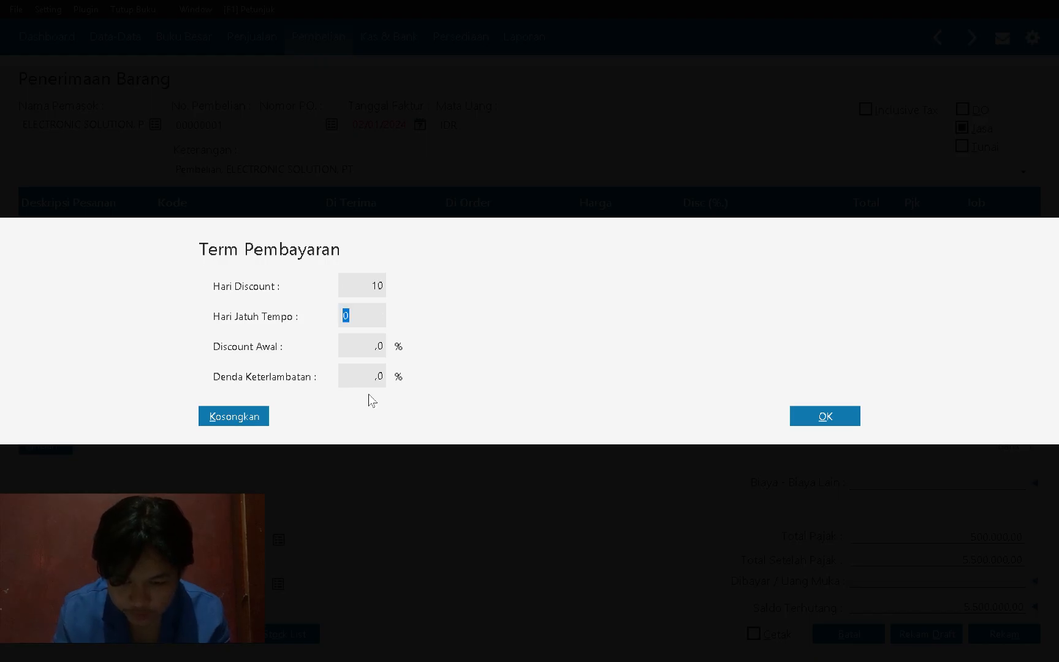
pyautogui.write('30')
pyautogui.press('Tab')
pyautogui.write('2')
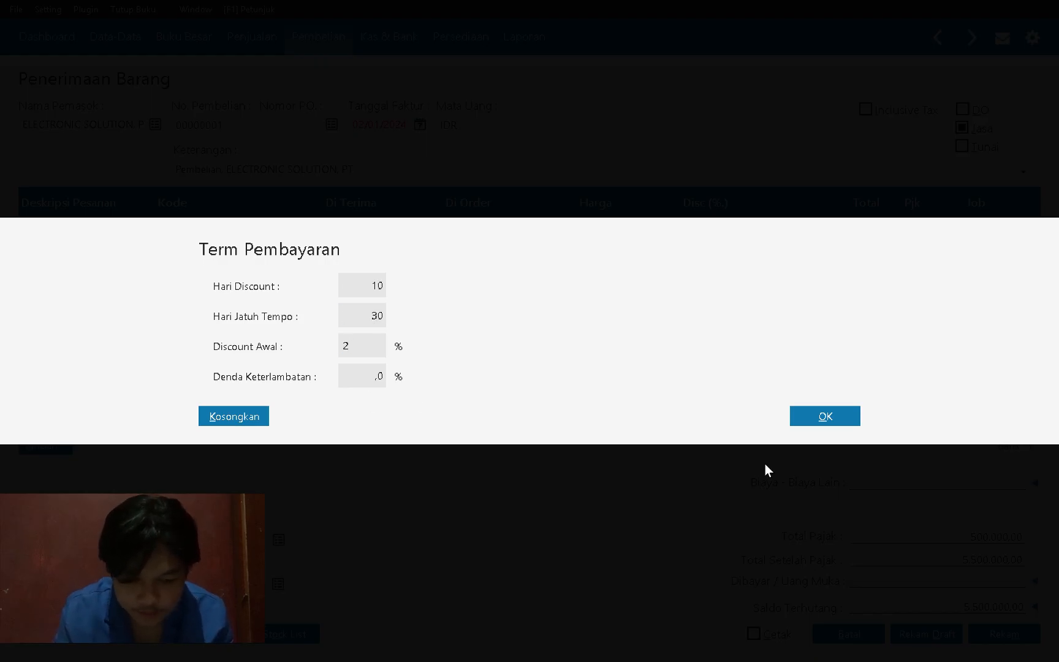
pyautogui.click(825, 418)
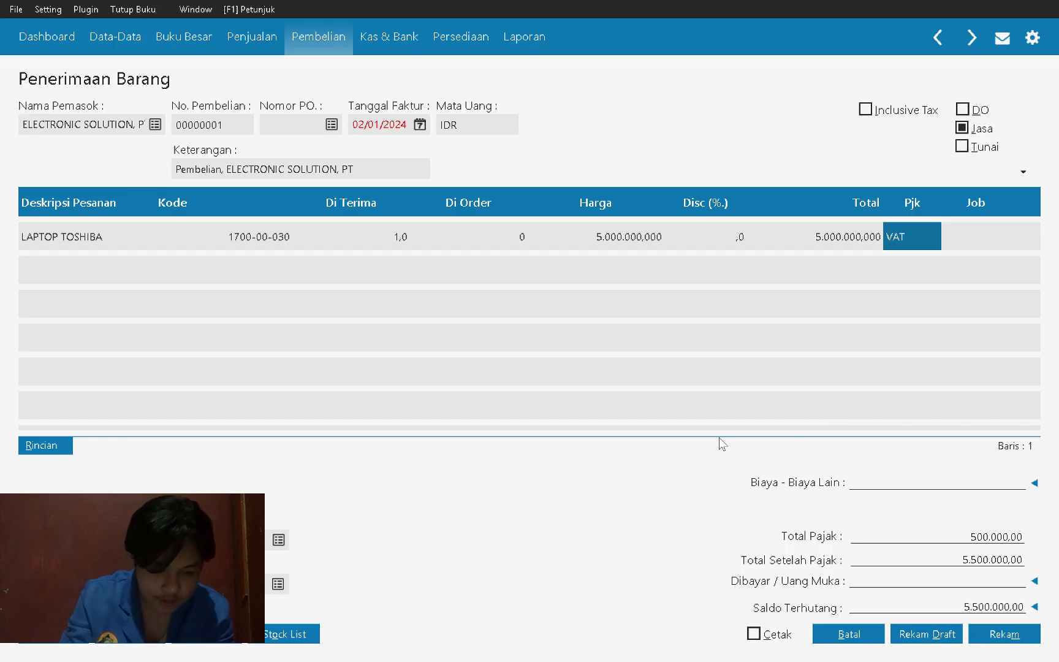
# Step: Recheck the receipt against the PDF invoice's terms and tax totals, record it, and close the new blank receipt form
pyautogui.hotkey('alt', 'Tab')
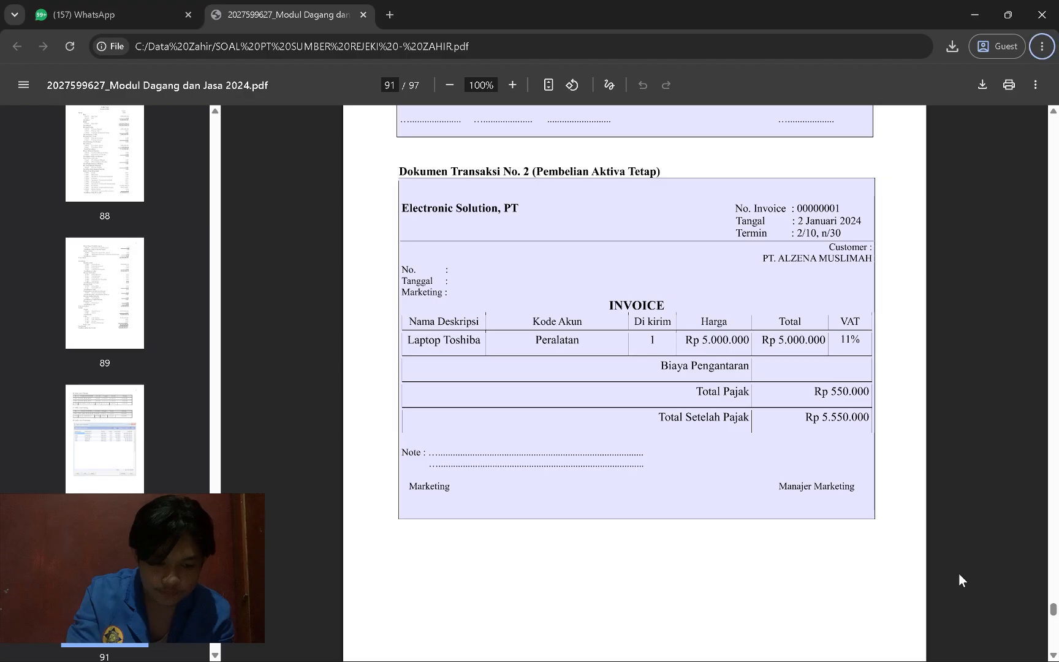
pyautogui.hotkey('alt', 'Tab')
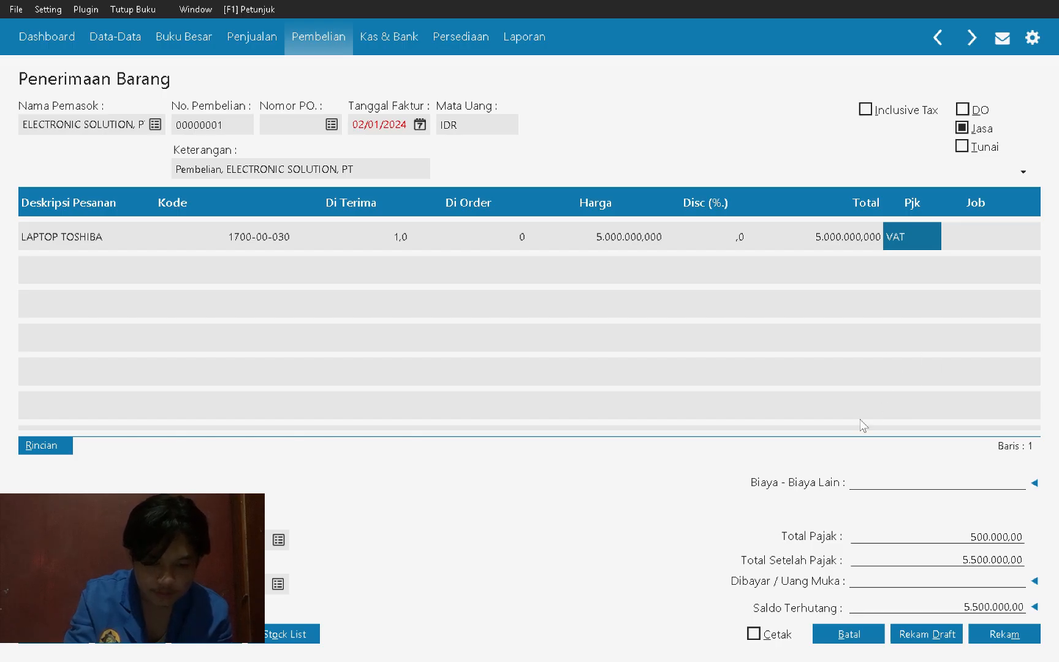
pyautogui.hotkey('alt', 'Tab')
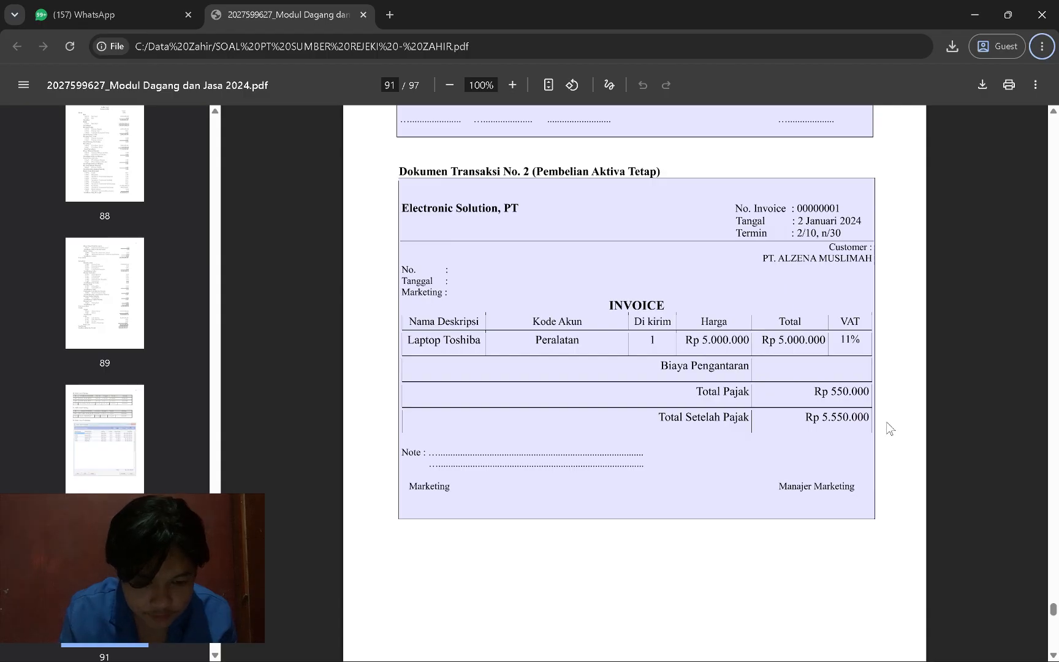
pyautogui.hotkey('alt', 'Tab')
pyautogui.hotkey('alt', 'Tab')
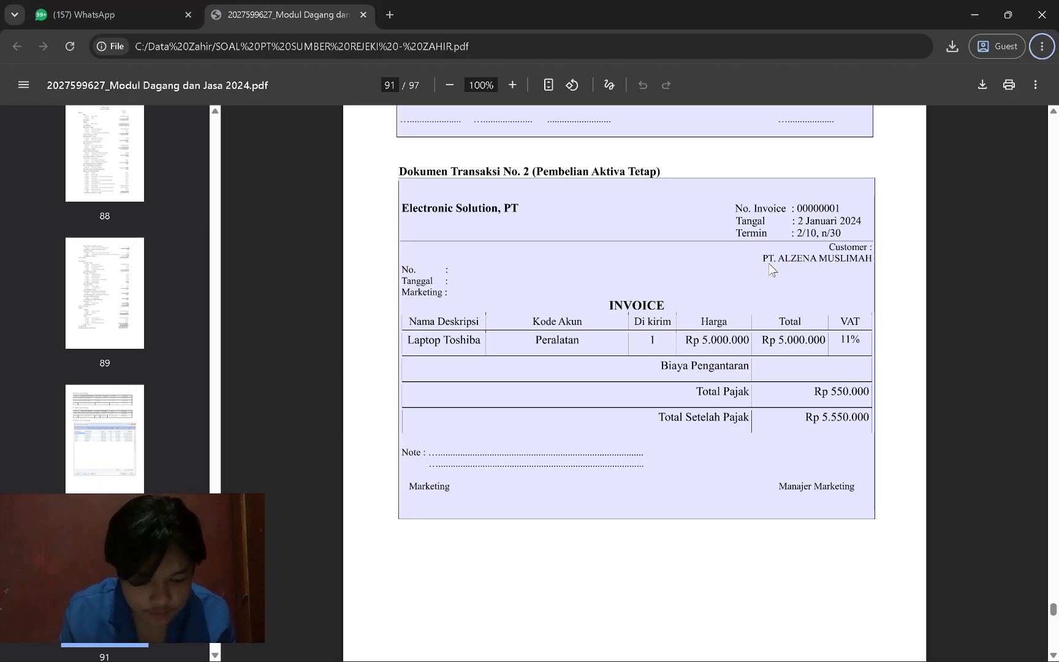
pyautogui.hotkey('alt', 'Tab')
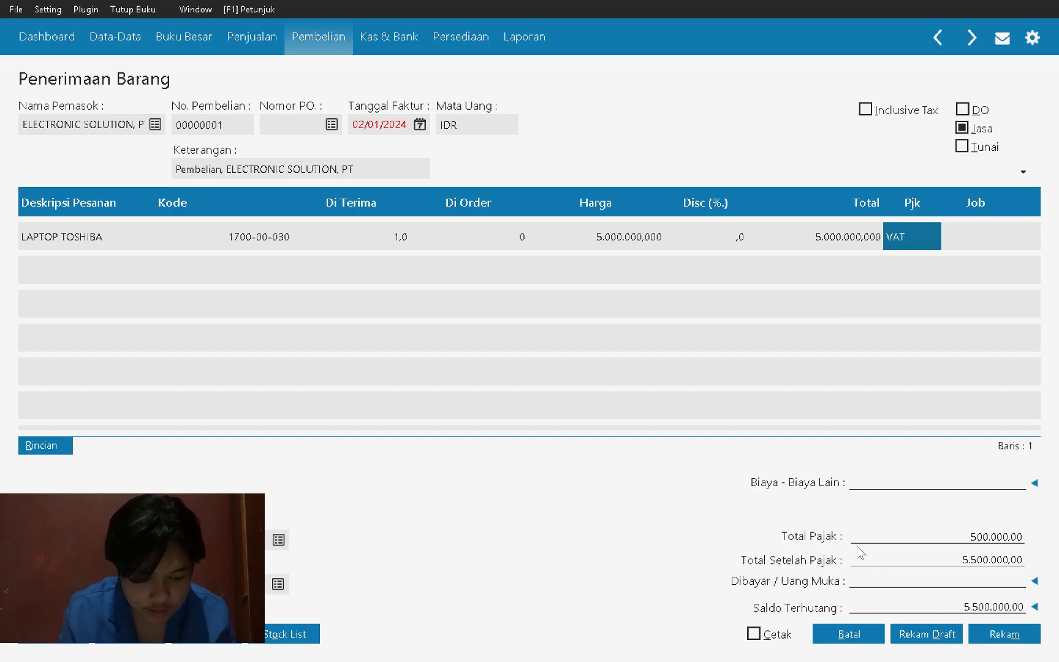
pyautogui.click(1031, 635)
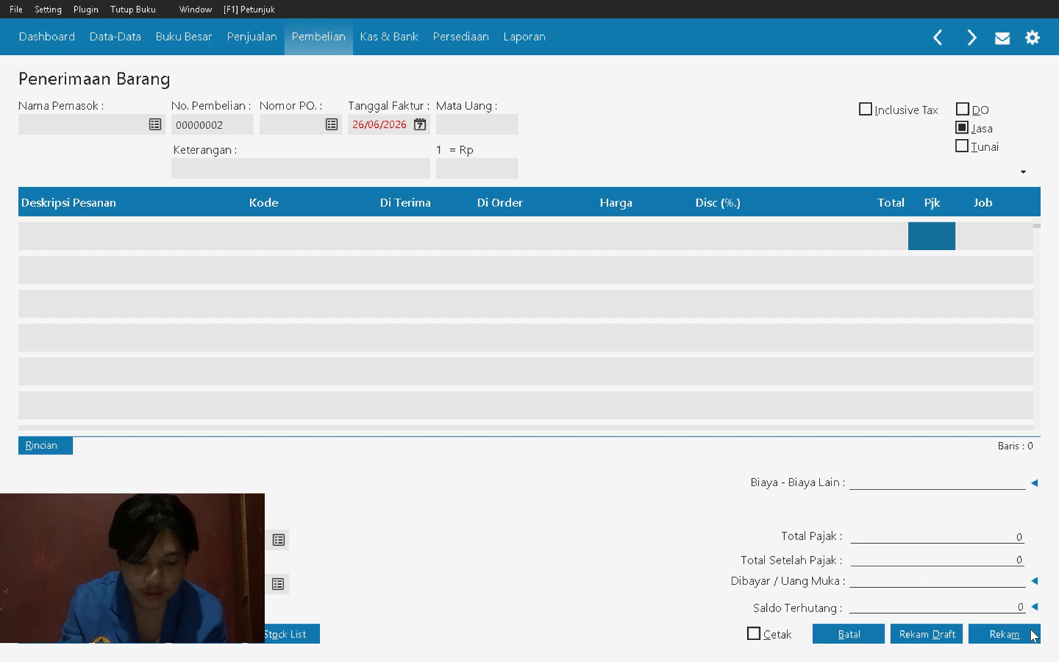
pyautogui.click(854, 626)
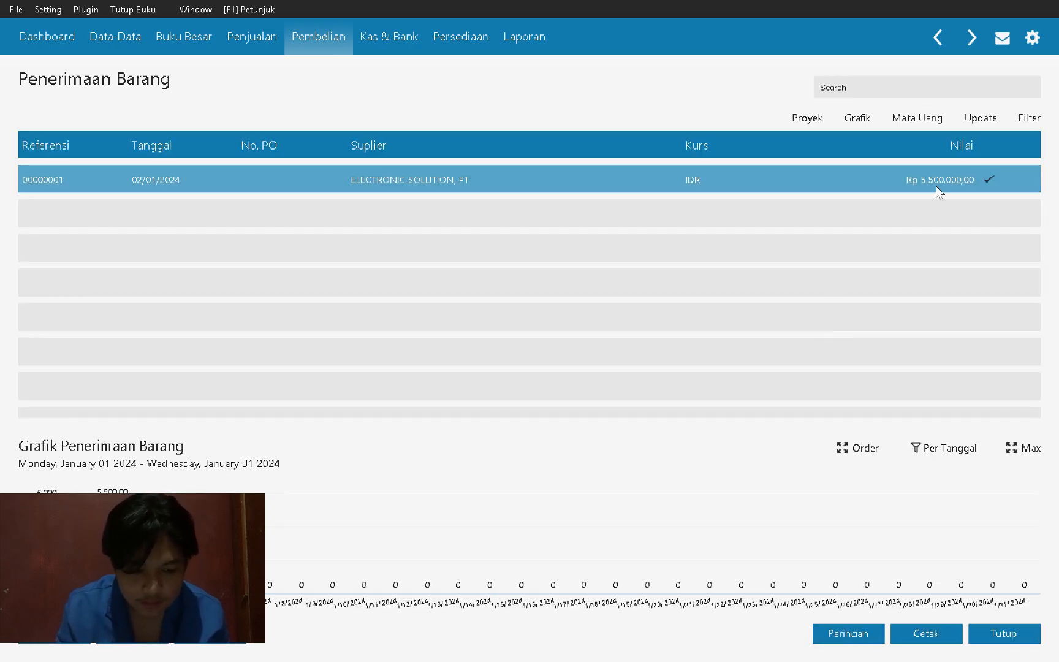
# Step: Compare the recorded receipt's value with the PDF invoice and read Dokumen Transaksi No. 3 (Pembayaran Piutang) in the PDF
pyautogui.hotkey('alt', 'Tab')
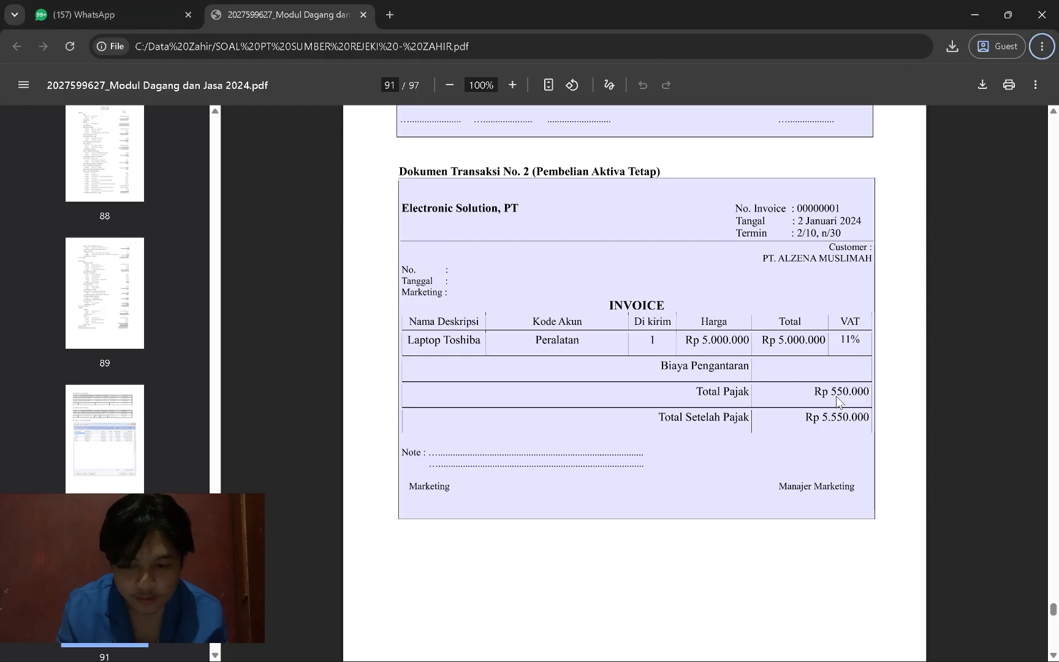
pyautogui.hotkey('alt', 'Tab')
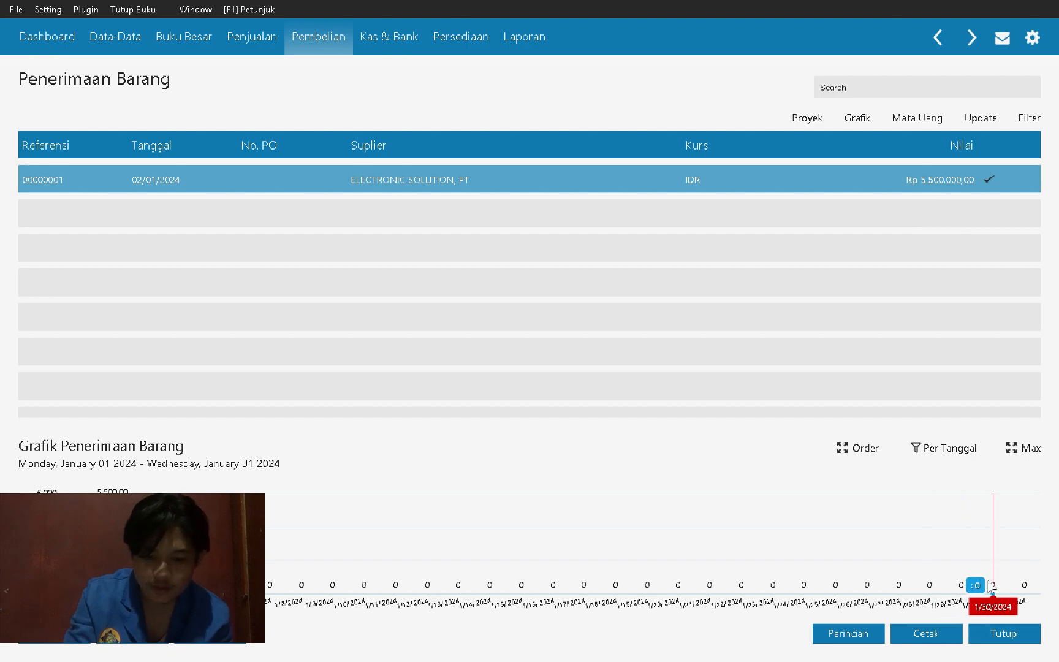
pyautogui.hotkey('alt', 'Tab')
pyautogui.scroll(-5, 709, 391)
pyautogui.scroll(-4, 708, 390)
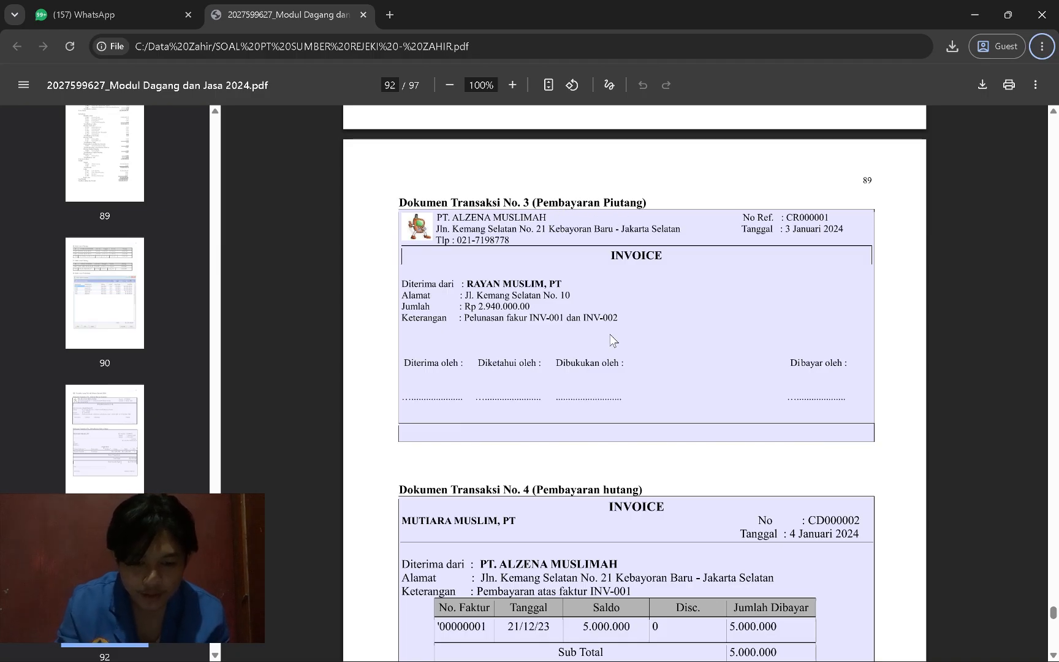
pyautogui.scroll(-2, 615, 341)
pyautogui.scroll(2, 692, 427)
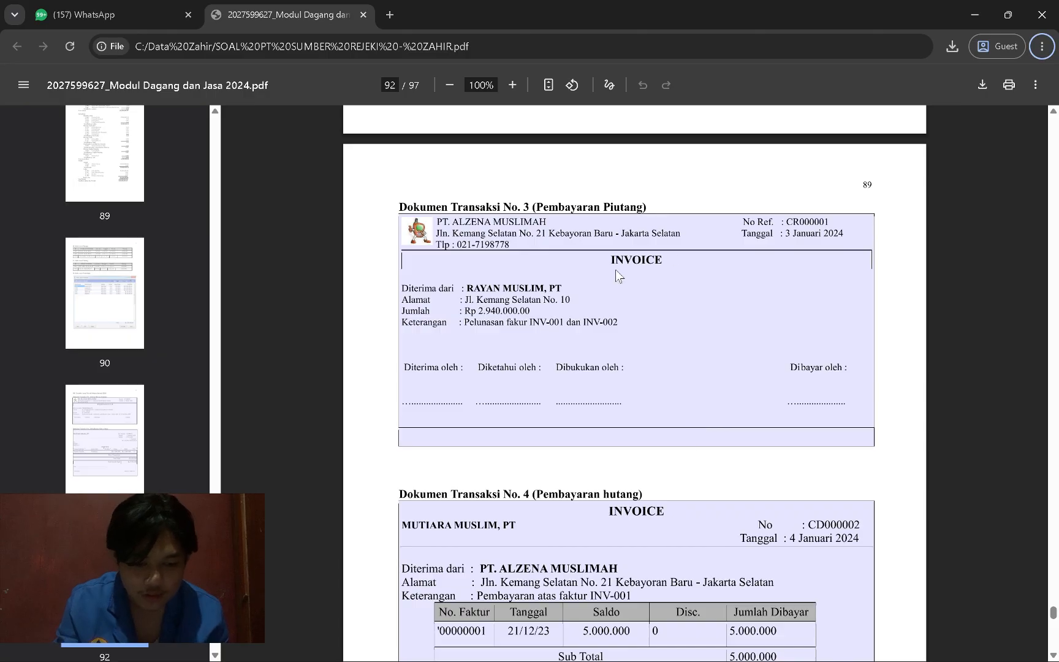
pyautogui.hotkey('alt', 'Tab')
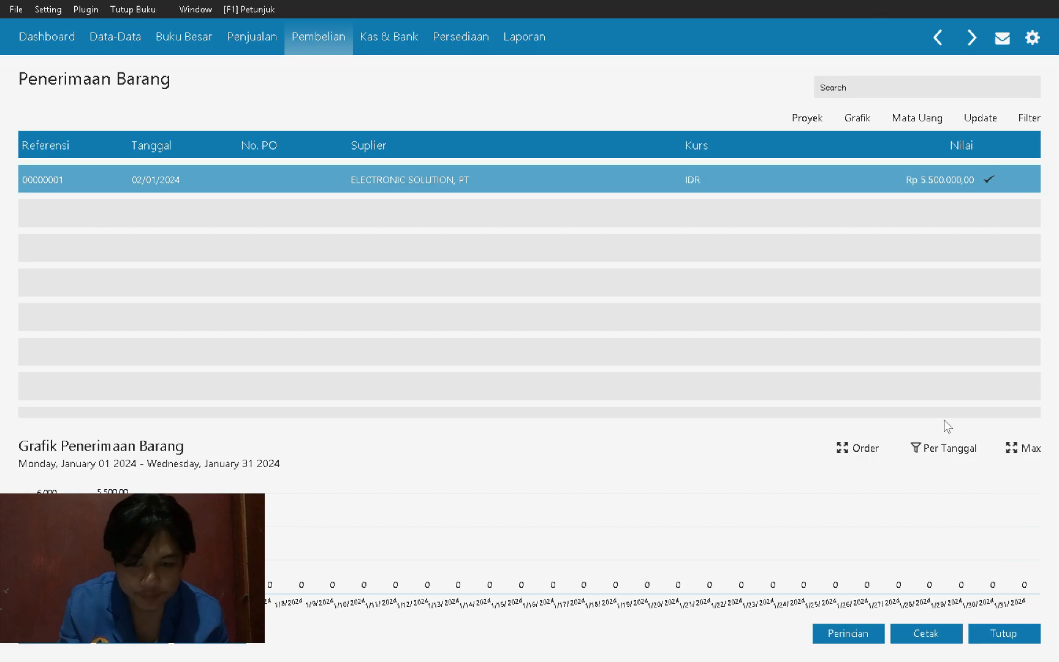
# Step: Close the Penerimaan Barang list and start a new receivable payment in the sales module's Pembayaran Piutang Usaha
pyautogui.click(1006, 620)
pyautogui.moveTo(452, 142)
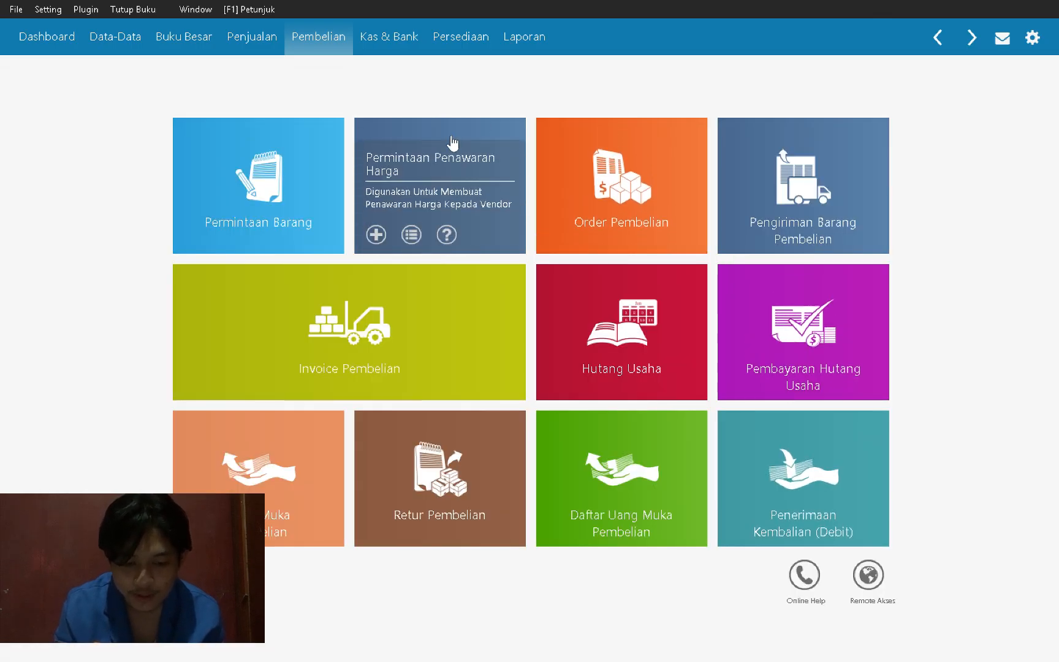
pyautogui.click(248, 32)
pyautogui.moveTo(434, 352)
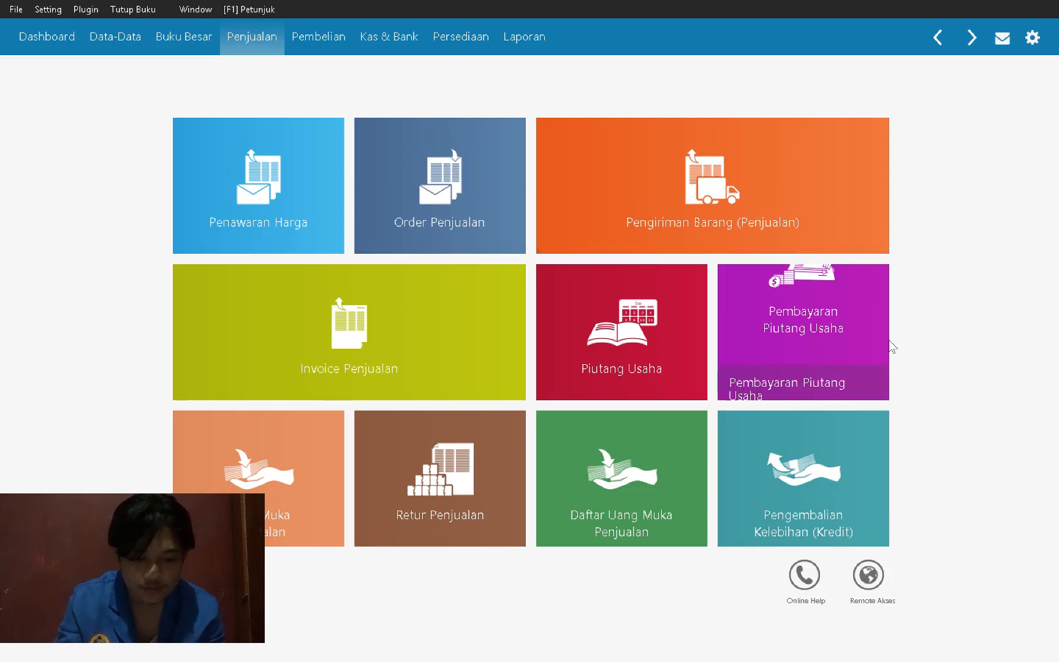
pyautogui.click(813, 287)
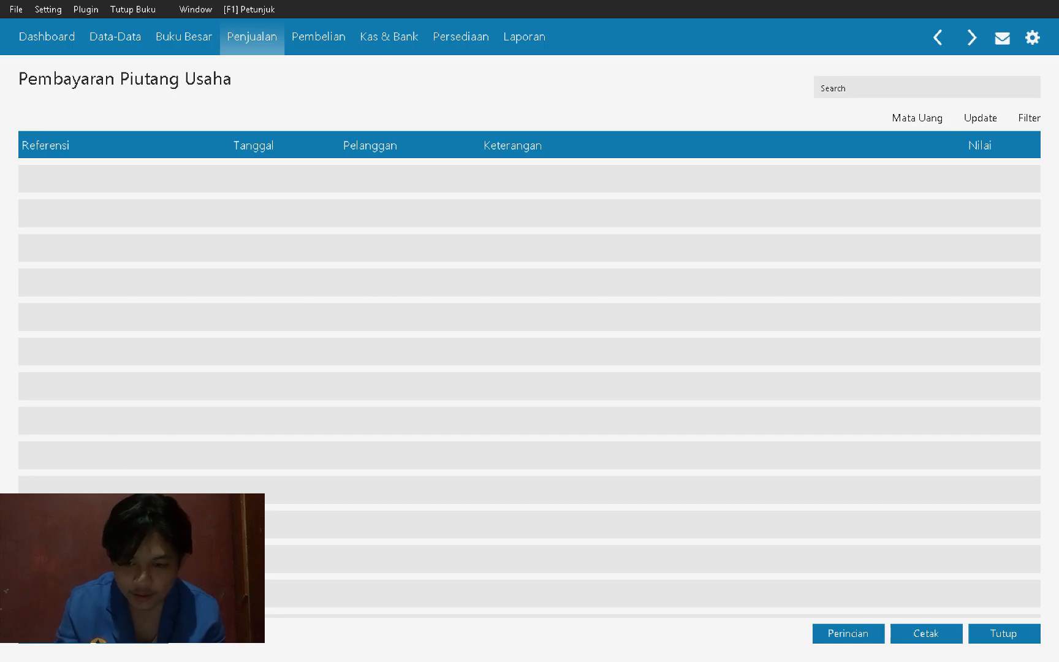
pyautogui.click(54, 633)
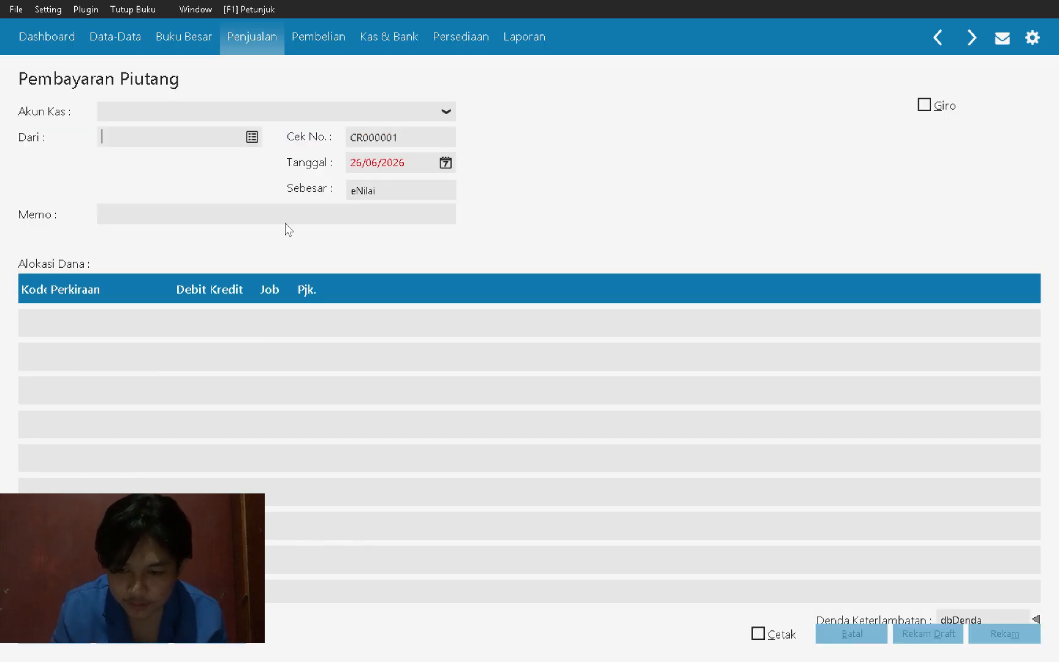
# Step: Check the payer in the PDF and choose RAYAN MUSLIM, PT as the customer for the receivable payment
pyautogui.click(251, 137)
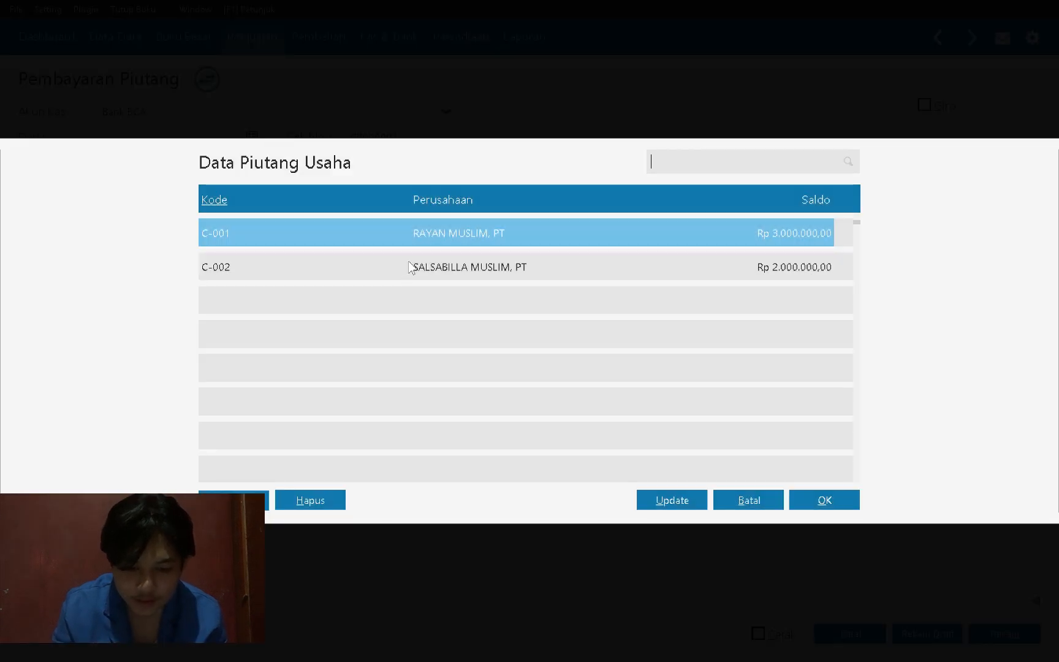
pyautogui.hotkey('alt', 'Tab')
pyautogui.hotkey('alt', 'Tab')
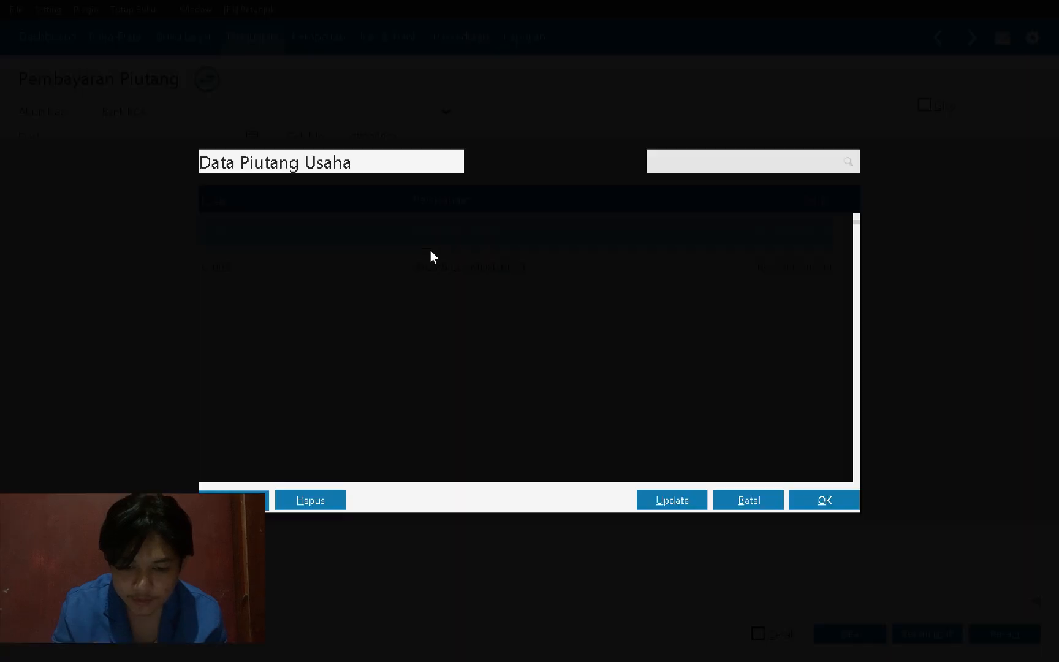
pyautogui.doubleClick(430, 239)
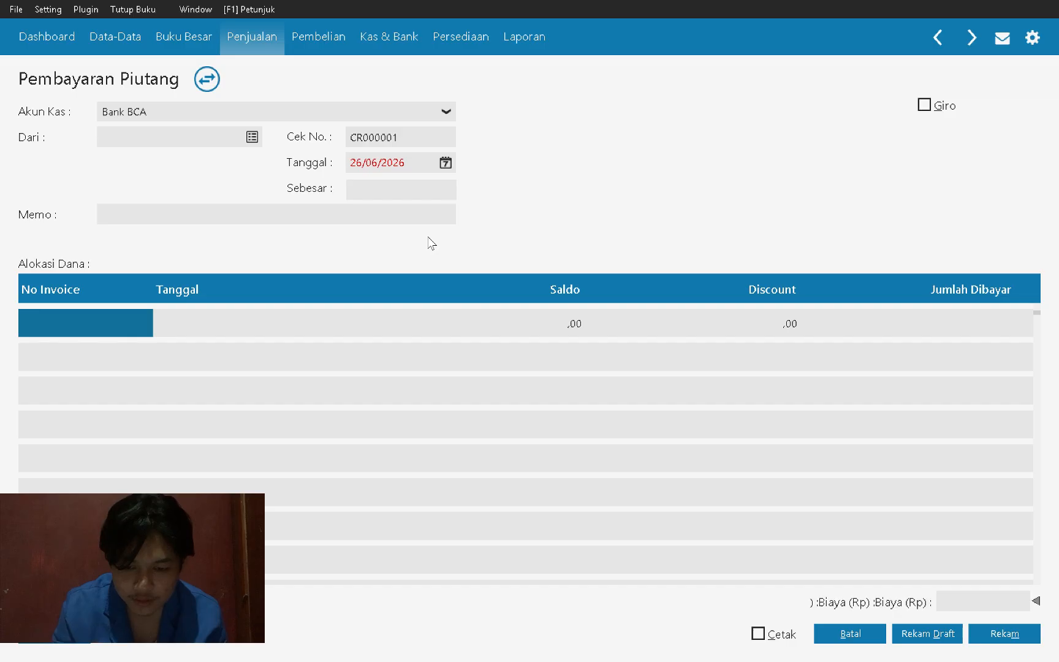
# Step: Check the transaction date in the PDF and set the receivable payment's Tanggal to 03/01/2024
pyautogui.click(389, 162)
pyautogui.hotkey('alt', 'Tab')
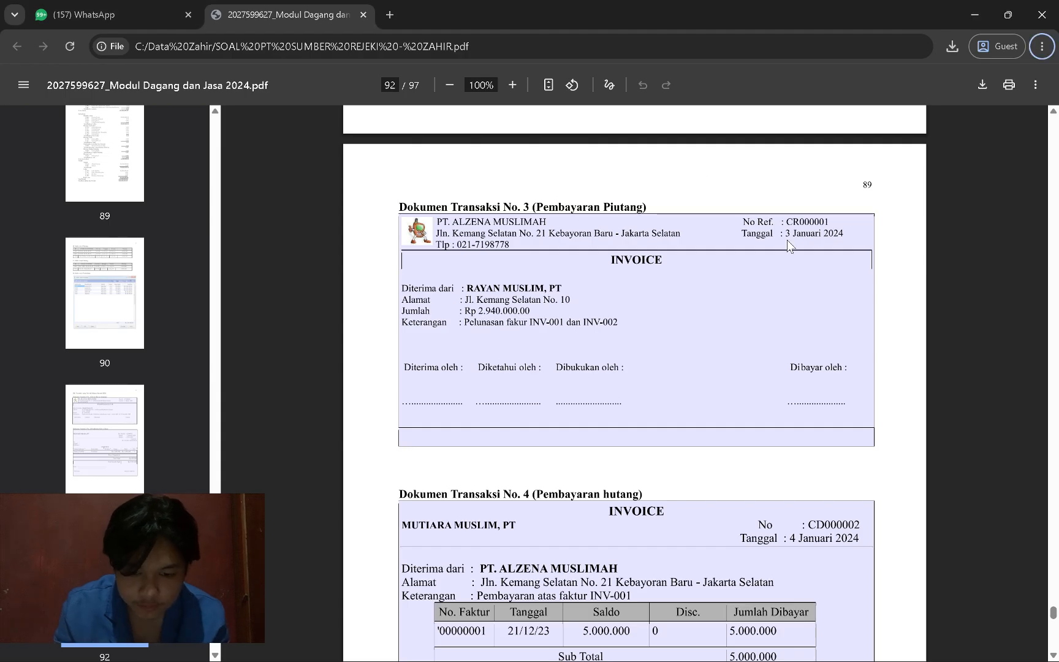
pyautogui.hotkey('alt', 'Tab')
pyautogui.write('03/01/')
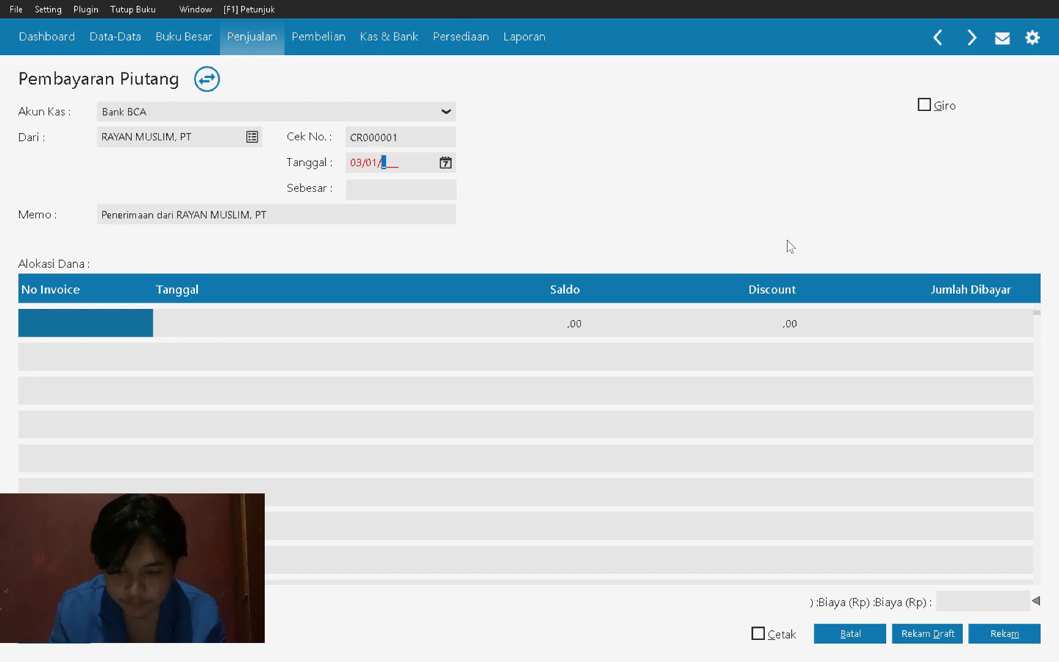
pyautogui.write('2024')
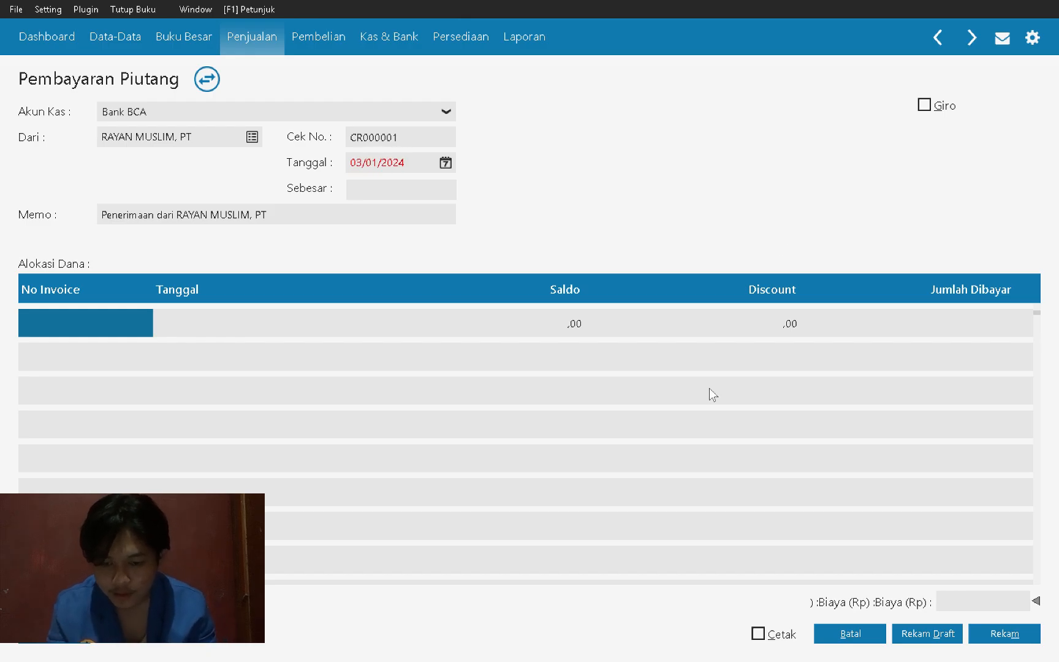
# Step: Check which invoices are being settled in the PDF and allocate the receivable payment to INV-01 dated 30/12/2023
pyautogui.doubleClick(71, 330)
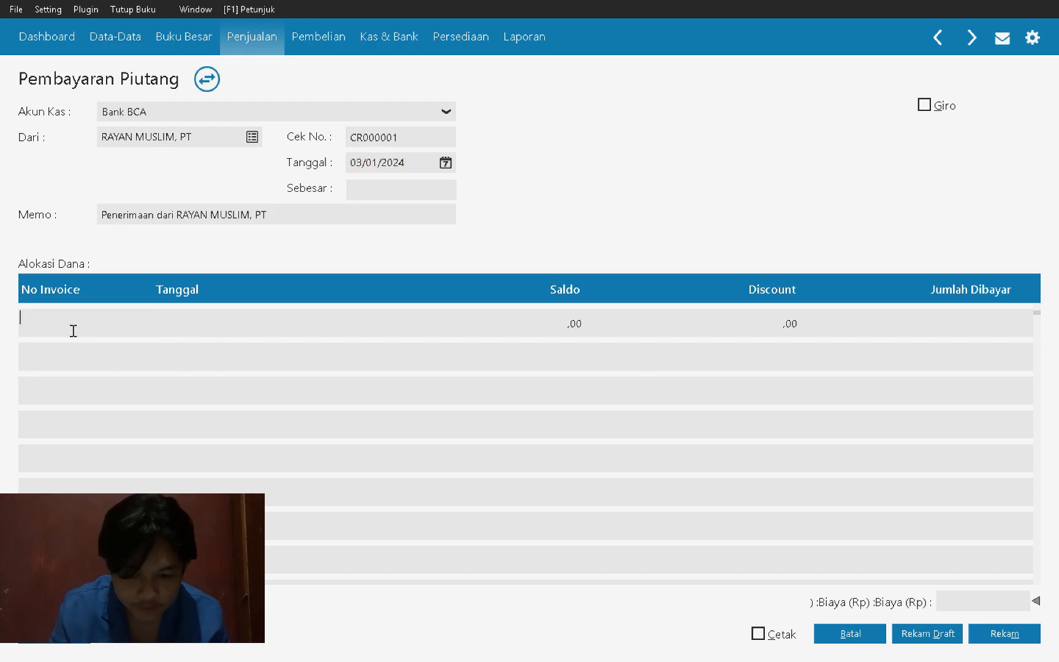
pyautogui.hotkey('alt', 'Tab')
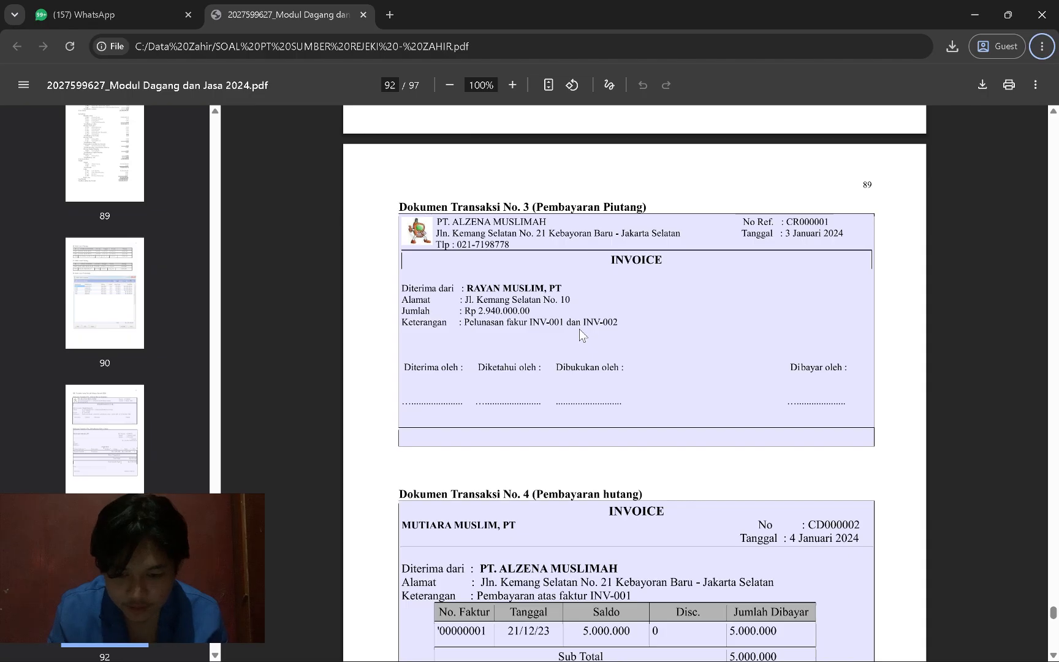
pyautogui.hotkey('alt', 'Tab')
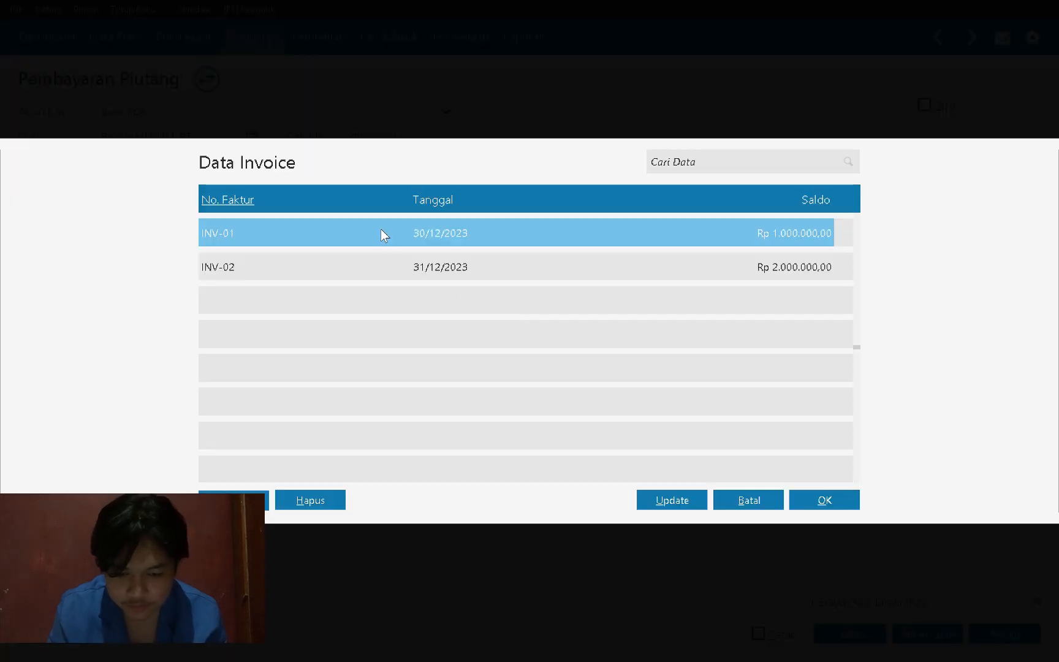
pyautogui.doubleClick(380, 230)
pyautogui.press('Tab')
pyautogui.press('Tab')
pyautogui.press('Tab')
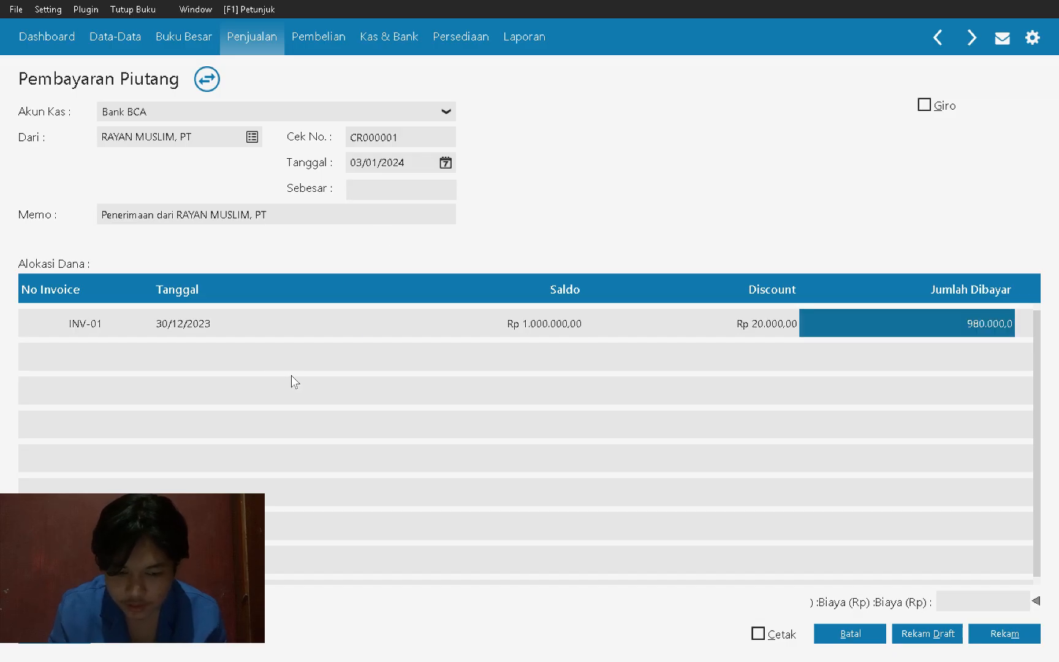
# Step: Add INV-02 dated 31/12/2023 as the second invoice in the payment's Alokasi Dana
pyautogui.doubleClick(29, 355)
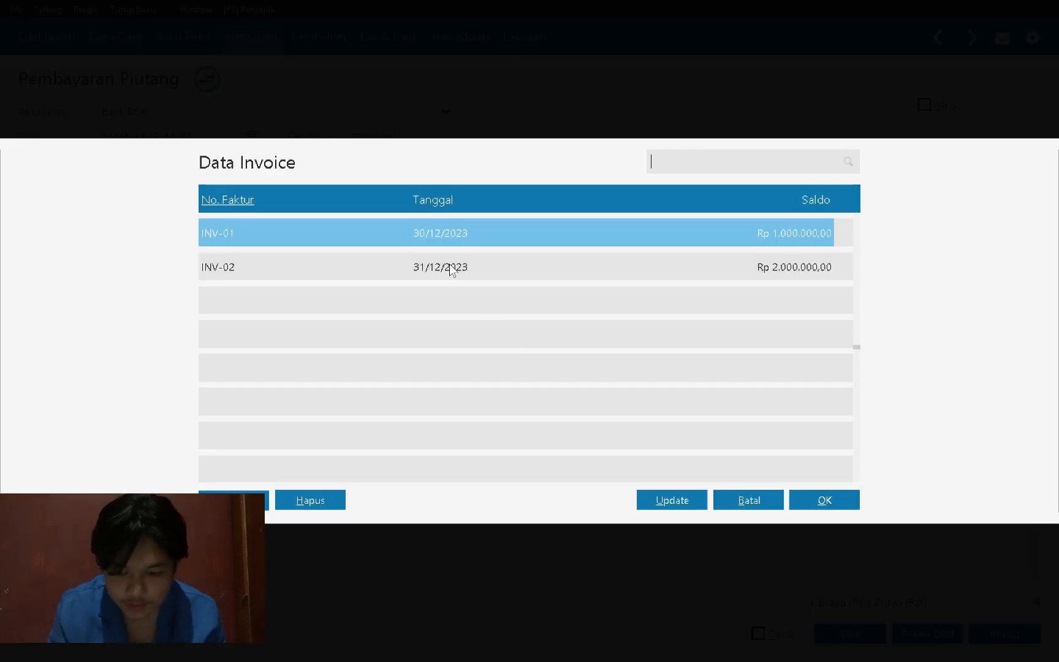
pyautogui.doubleClick(449, 264)
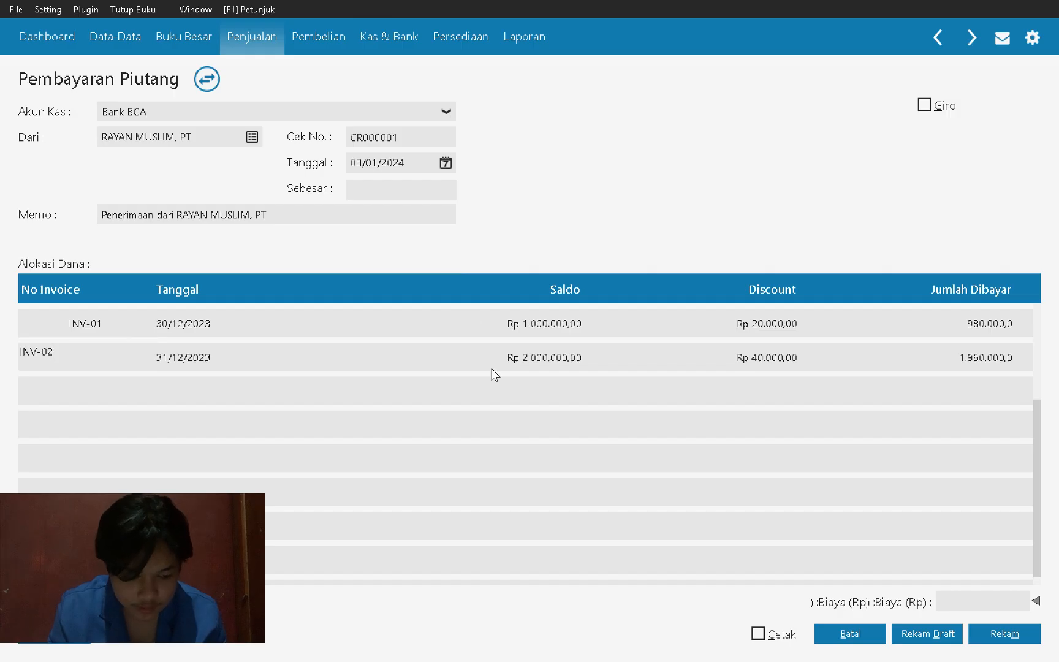
pyautogui.press('Tab')
pyautogui.press('Tab')
pyautogui.press('Tab')
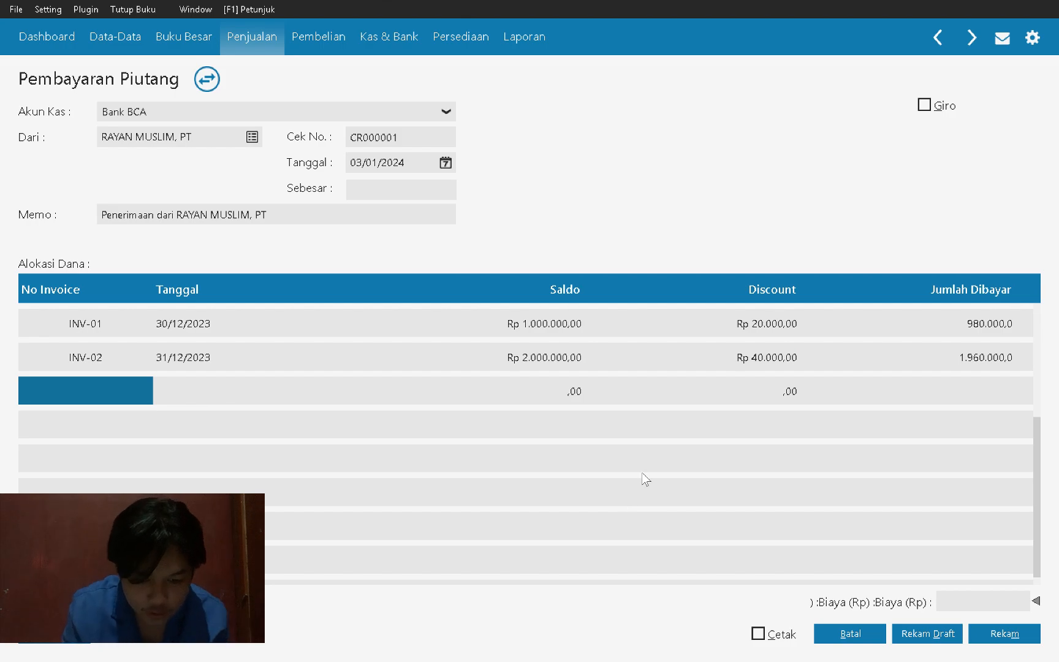
# Step: Fill the receivable payment's Sebesar with Rp 2.940.000,00 from the allocations and compare it with the PDF's Jumlah
pyautogui.hotkey('alt', 'Tab')
pyautogui.hotkey('alt', 'Tab')
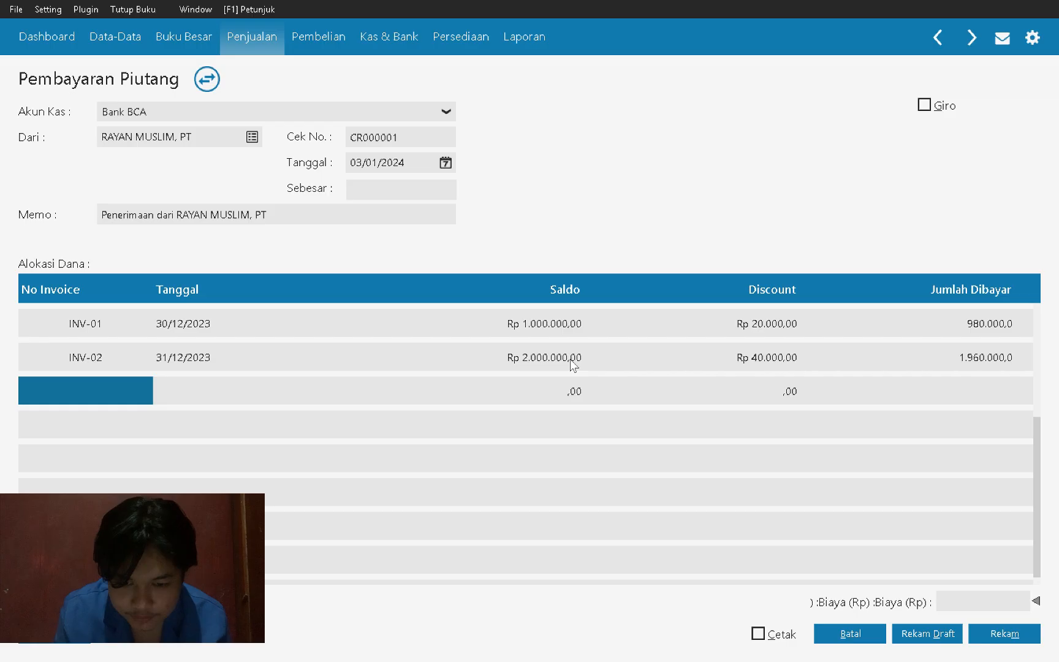
pyautogui.press('Up')
pyautogui.click(398, 193)
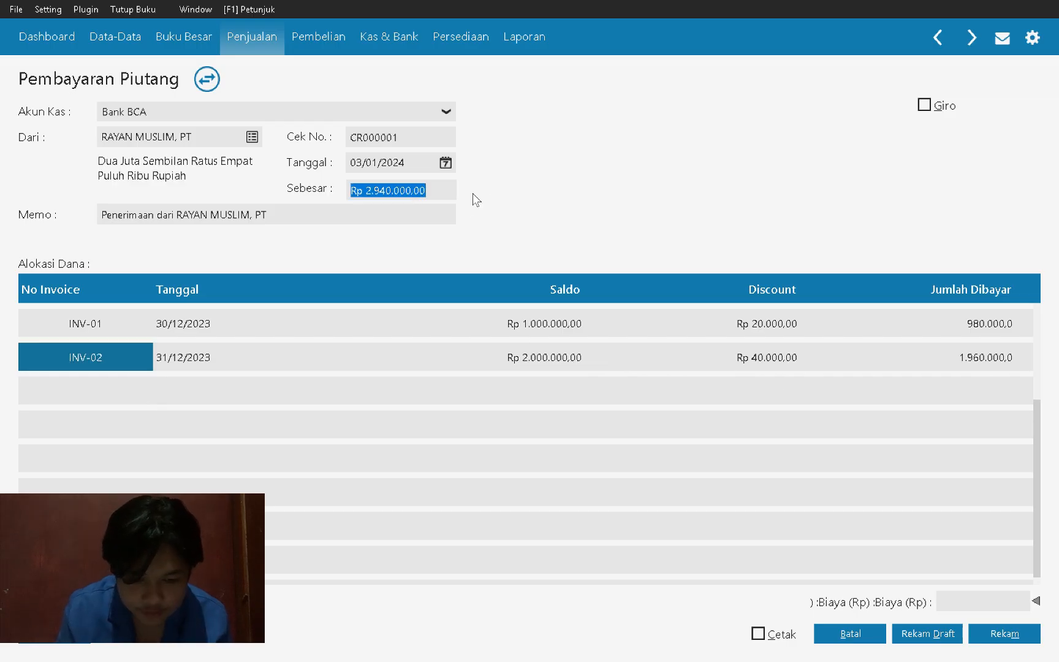
pyautogui.hotkey('alt', 'Tab')
pyautogui.hotkey('alt', 'Tab')
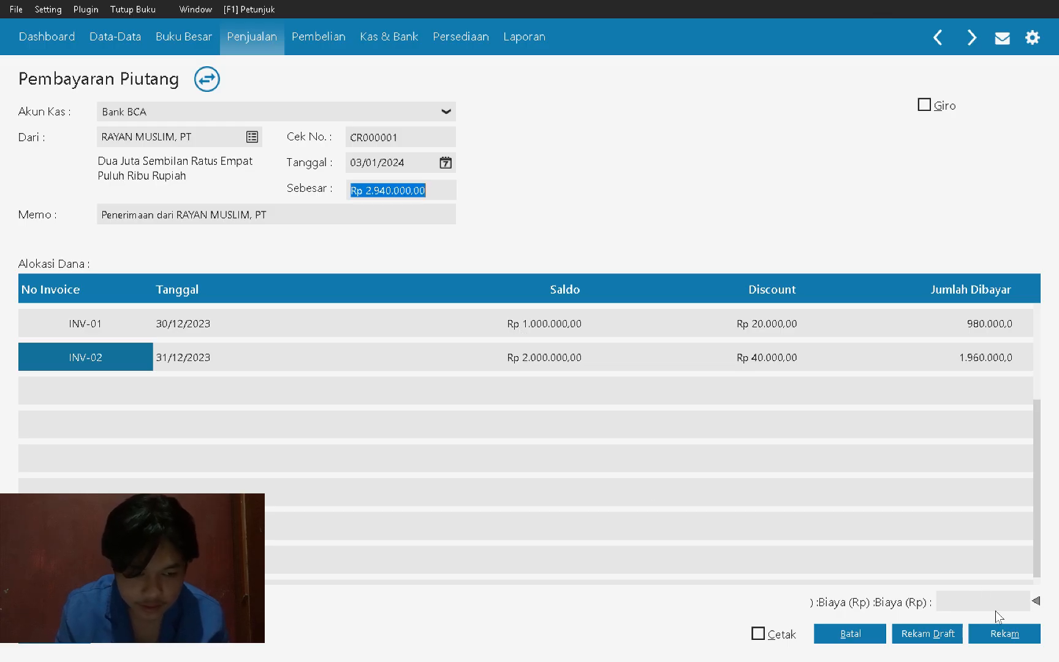
# Step: Record the receivable payment, then close the new blank form and the Pembayaran Piutang Usaha list after checking the entry
pyautogui.click(1010, 626)
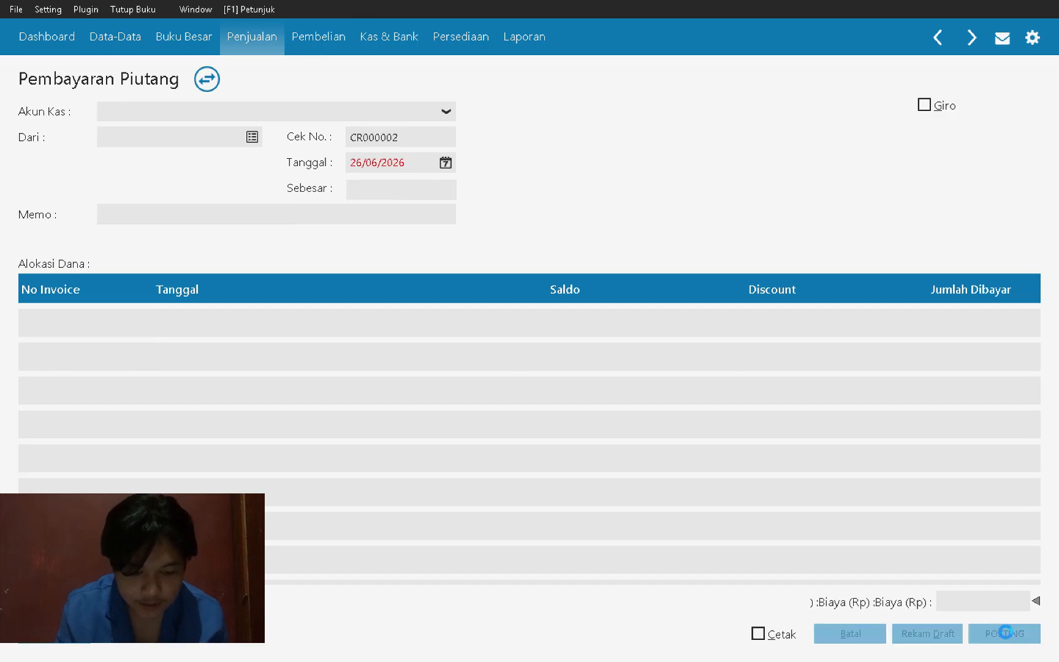
pyautogui.click(870, 639)
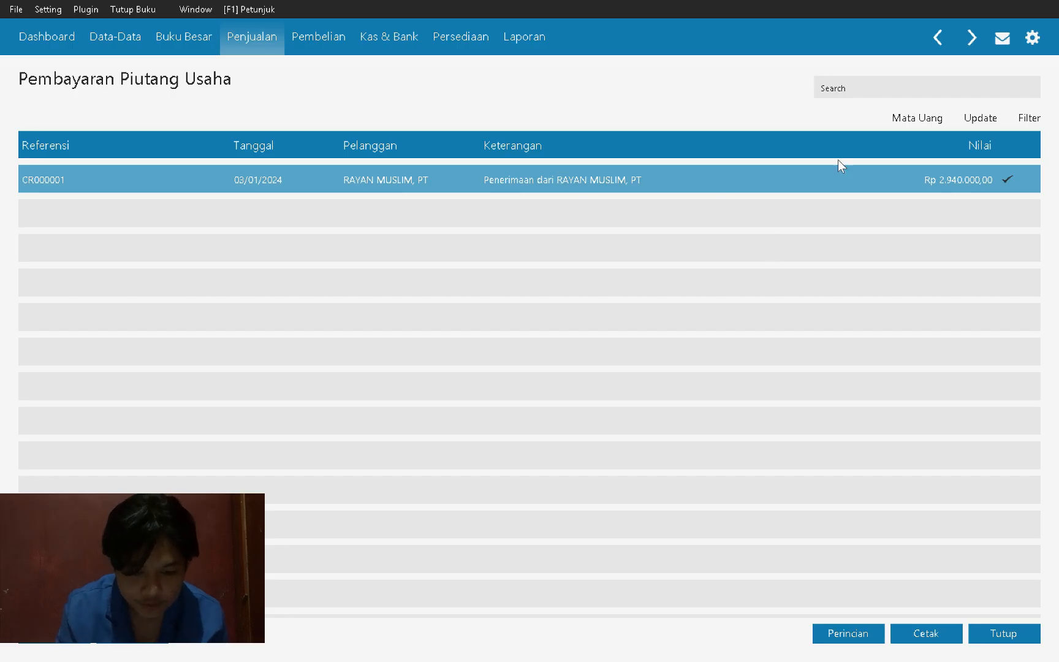
pyautogui.hotkey('alt', 'Tab')
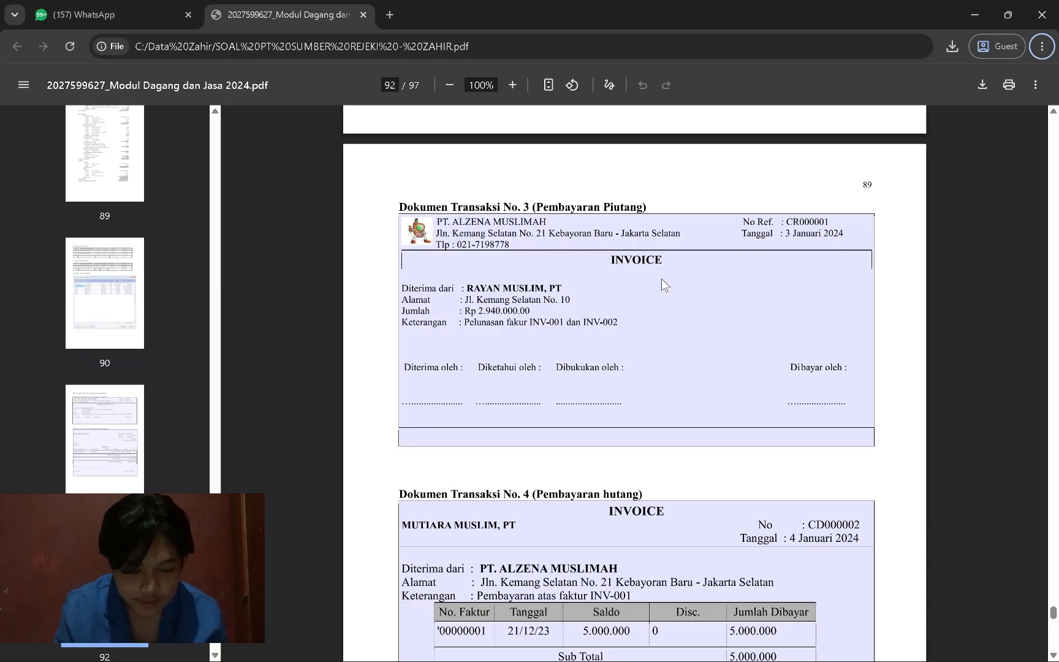
pyautogui.hotkey('alt', 'Tab')
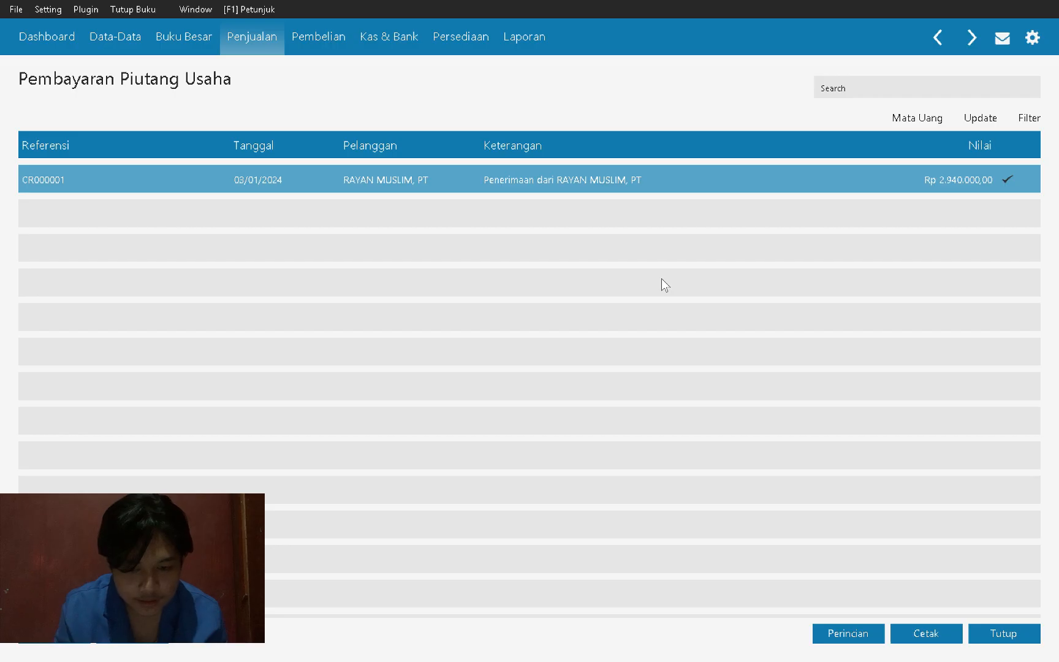
pyautogui.click(1006, 640)
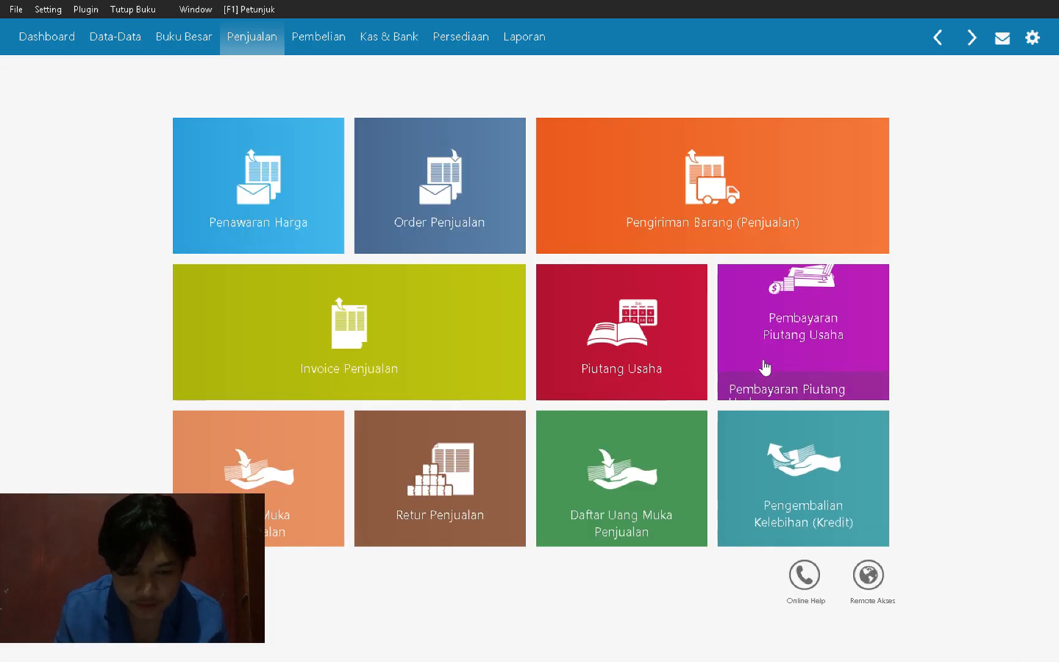
# Step: Read Dokumen Transaksi No. 4 (Pembayaran hutang) in the PDF and start a new debt payment in the purchasing module's Pembayaran Hutang Usaha
pyautogui.hotkey('alt', 'Tab')
pyautogui.scroll(-3, 451, 354)
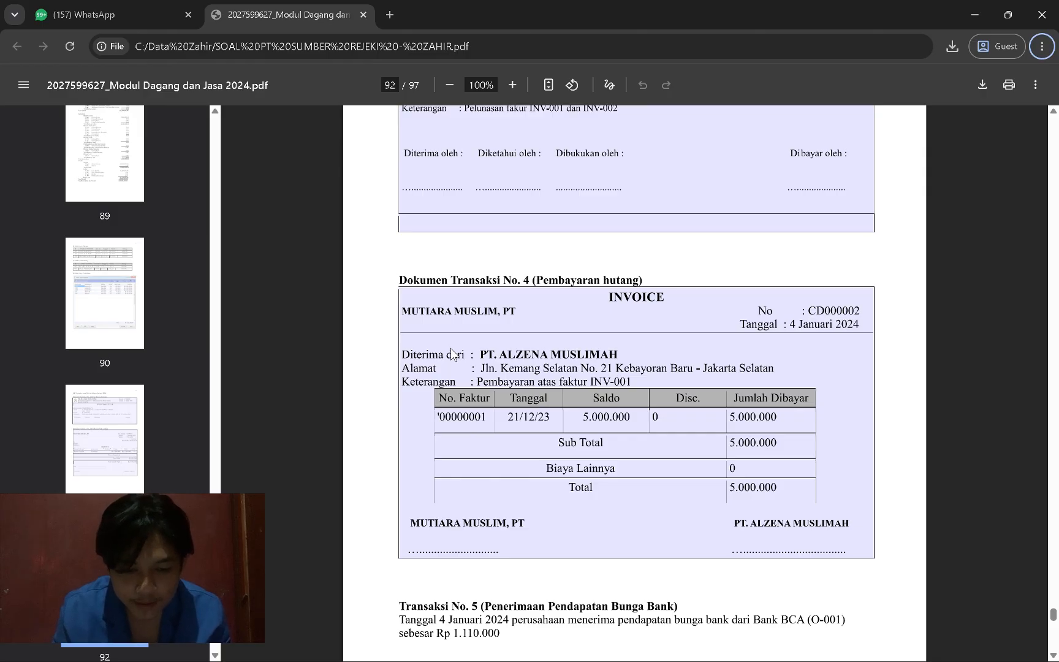
pyautogui.scroll(-2, 452, 354)
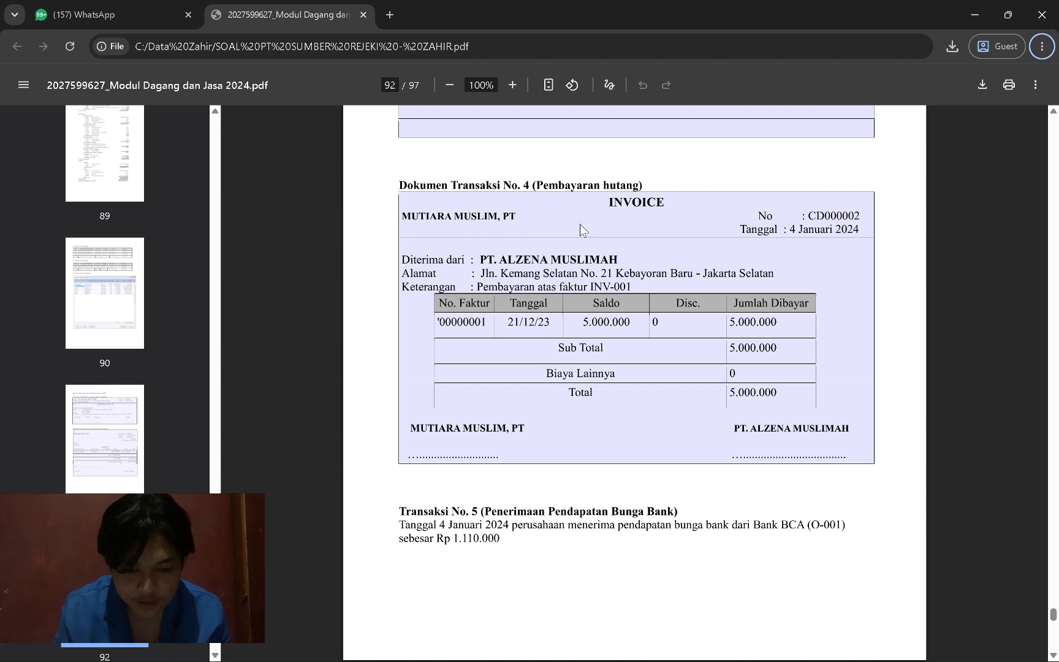
pyautogui.hotkey('alt', 'Tab')
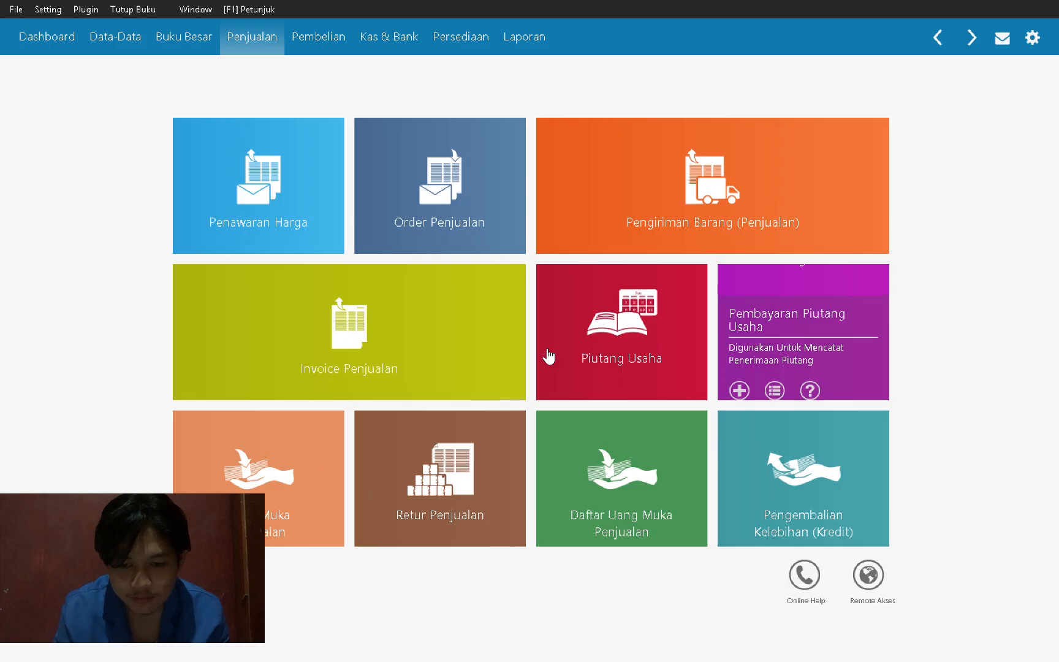
pyautogui.click(315, 42)
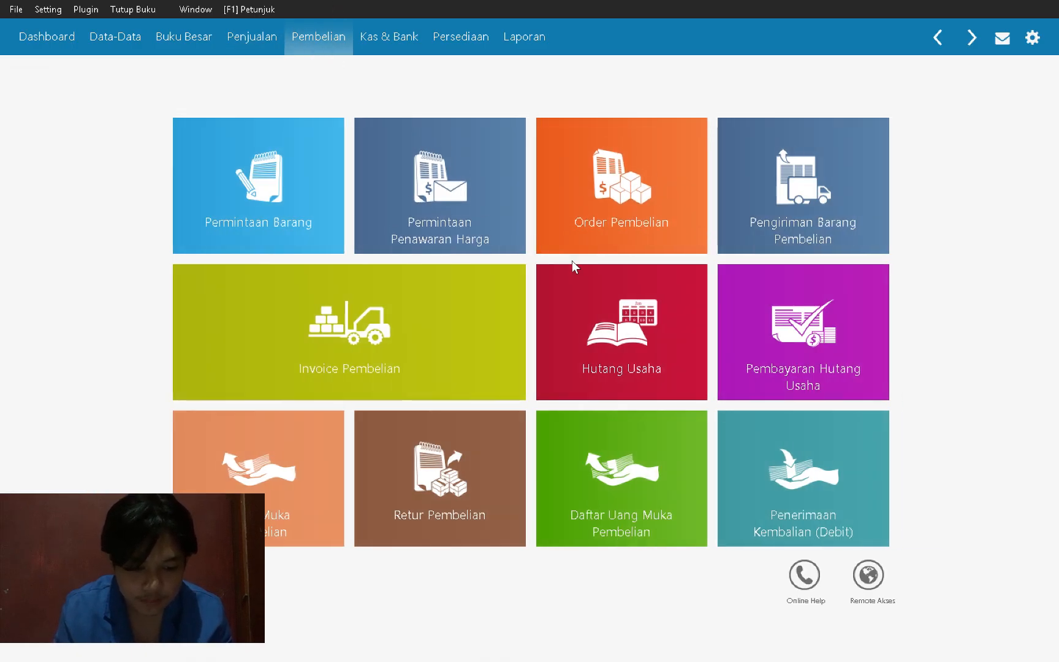
pyautogui.click(799, 339)
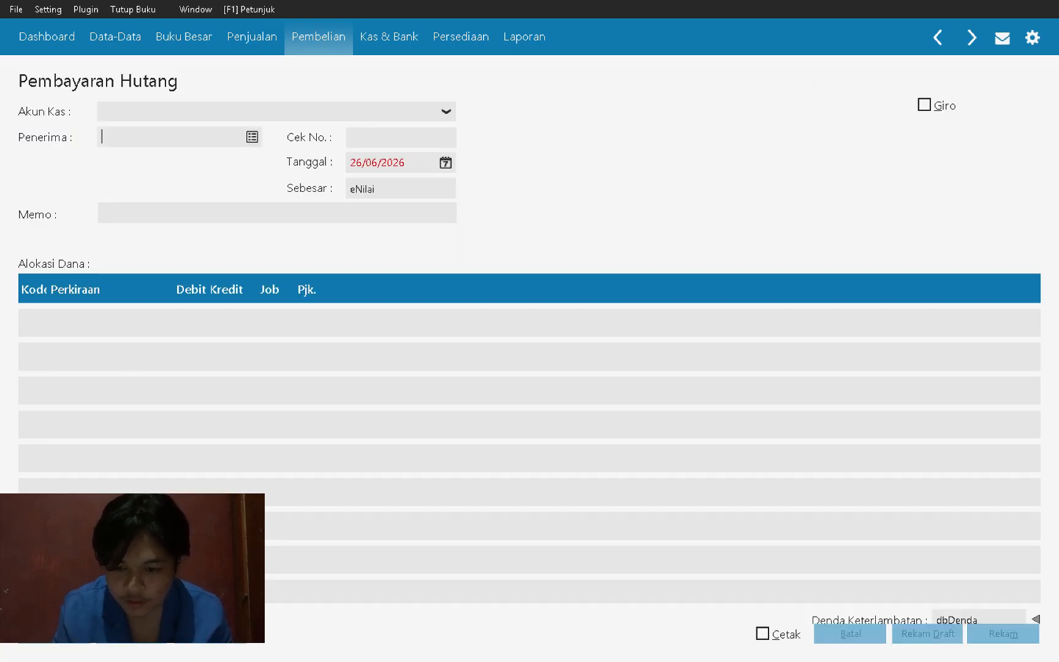
# Step: Check the vendor in the PDF and choose MUTIARA MUSLIM, PT as the debt payment's Penerima
pyautogui.hotkey('alt', 'Tab')
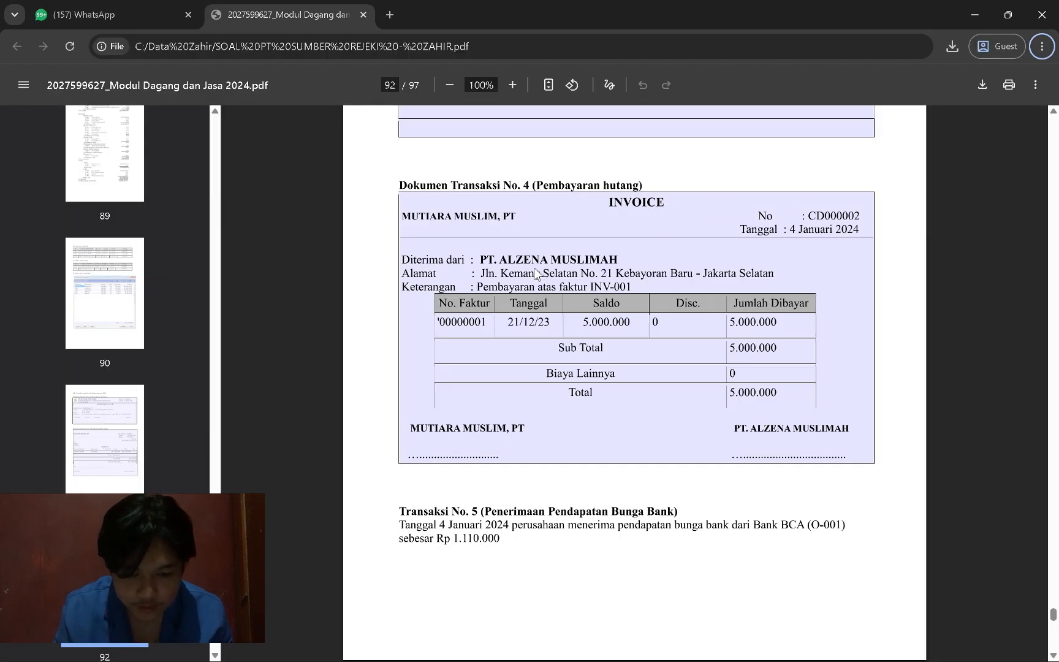
pyautogui.hotkey('alt', 'Tab')
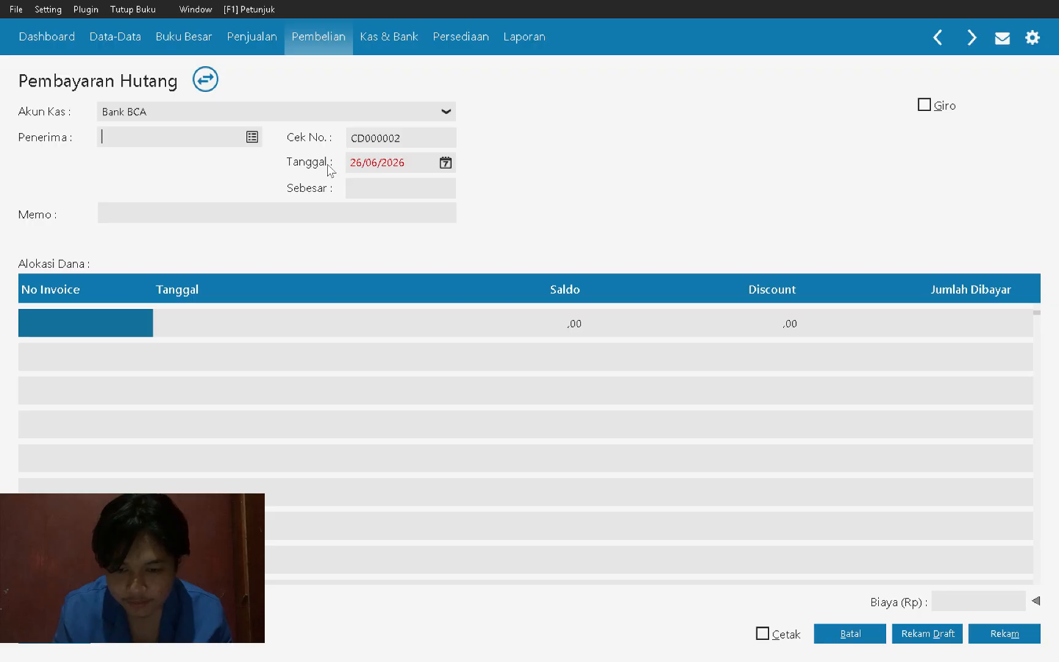
pyautogui.click(253, 137)
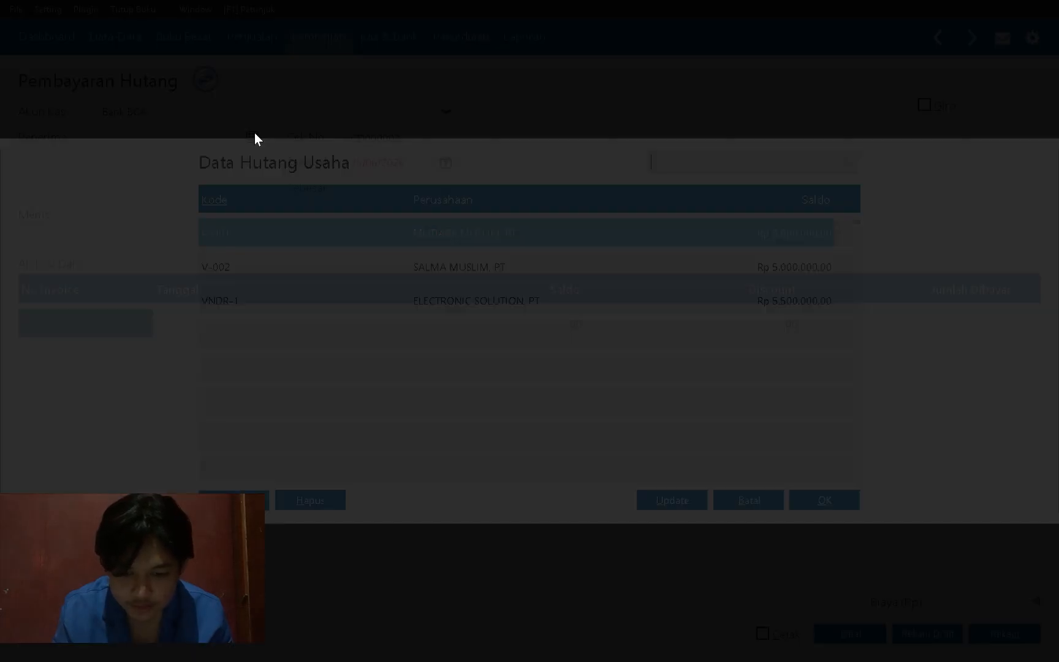
pyautogui.doubleClick(336, 228)
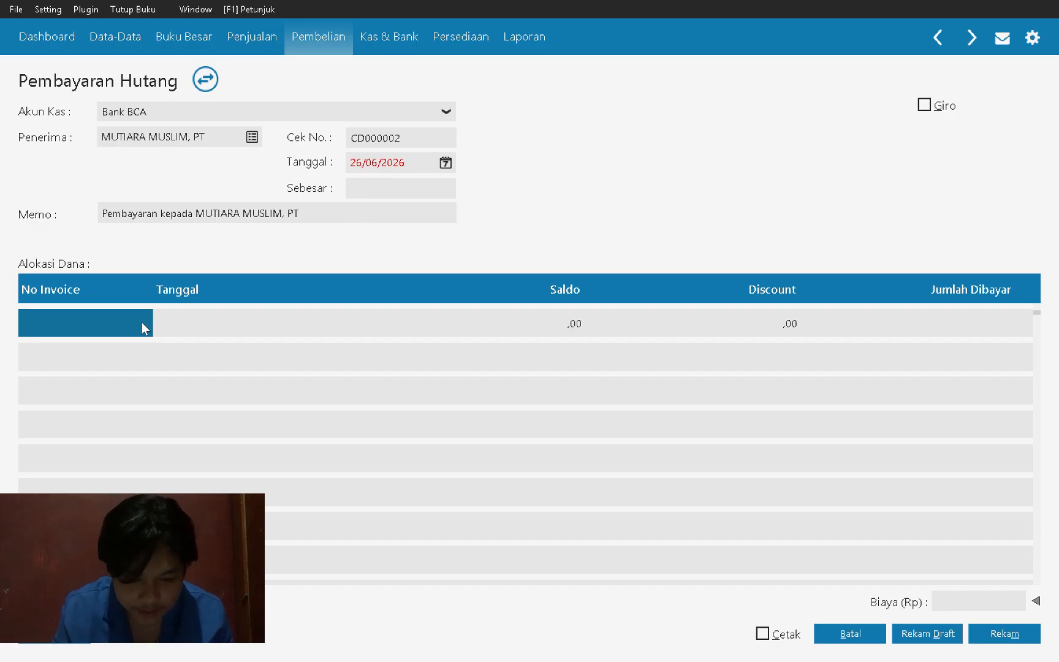
# Step: Allocate the debt payment to invoice INV-01 dated 21/12/2023, checking the invoice details and total in the PDF
pyautogui.hotkey('alt', 'Tab')
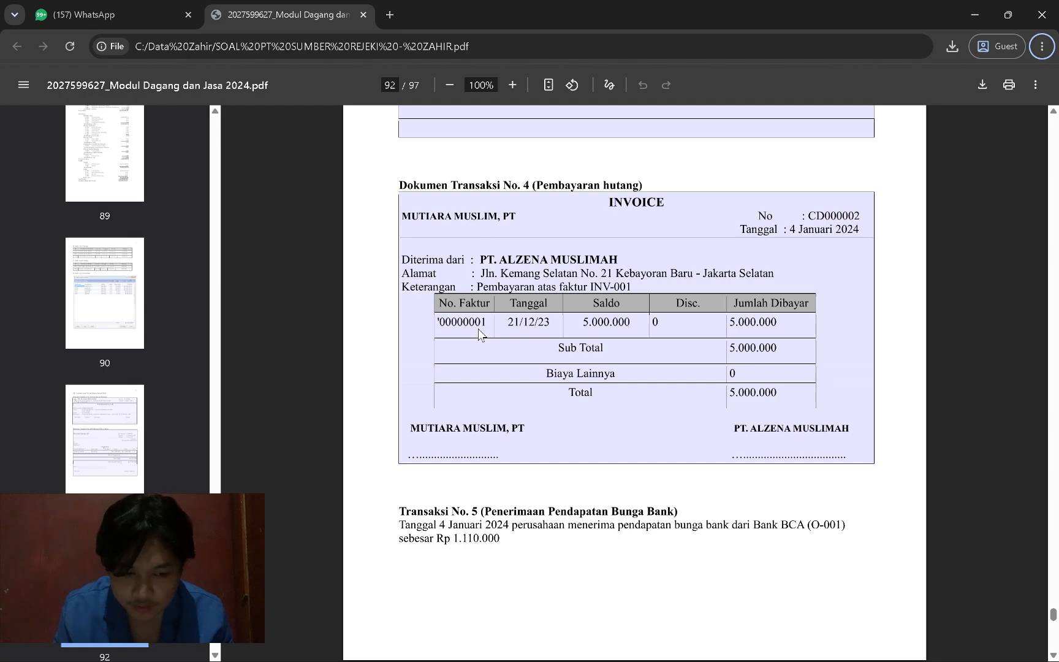
pyautogui.hotkey('alt', 'Tab')
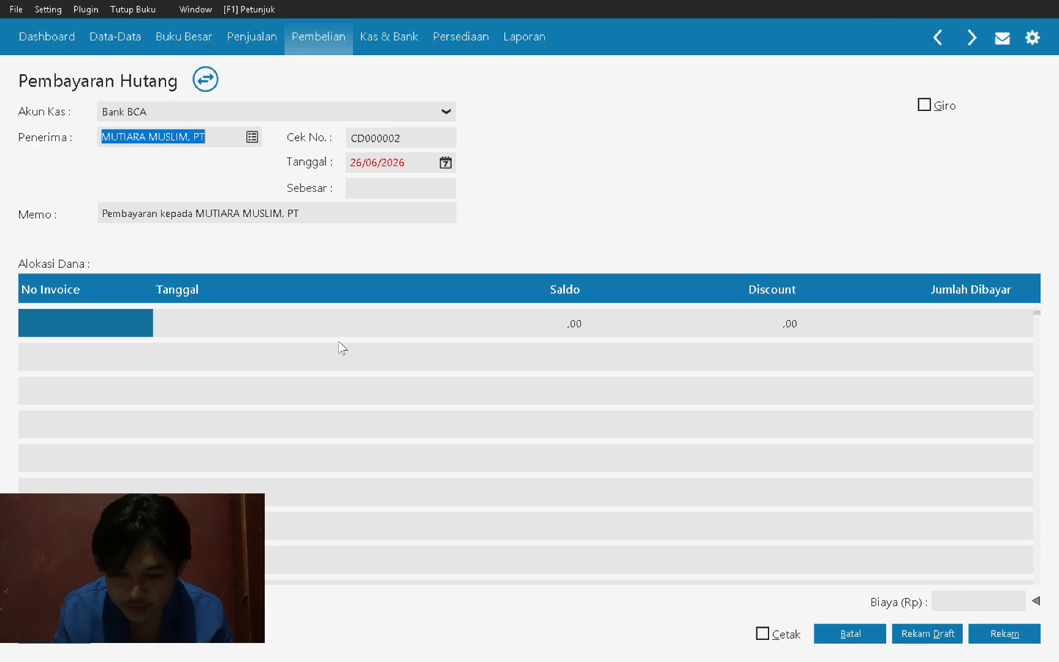
pyautogui.click(108, 327)
pyautogui.doubleClick(277, 244)
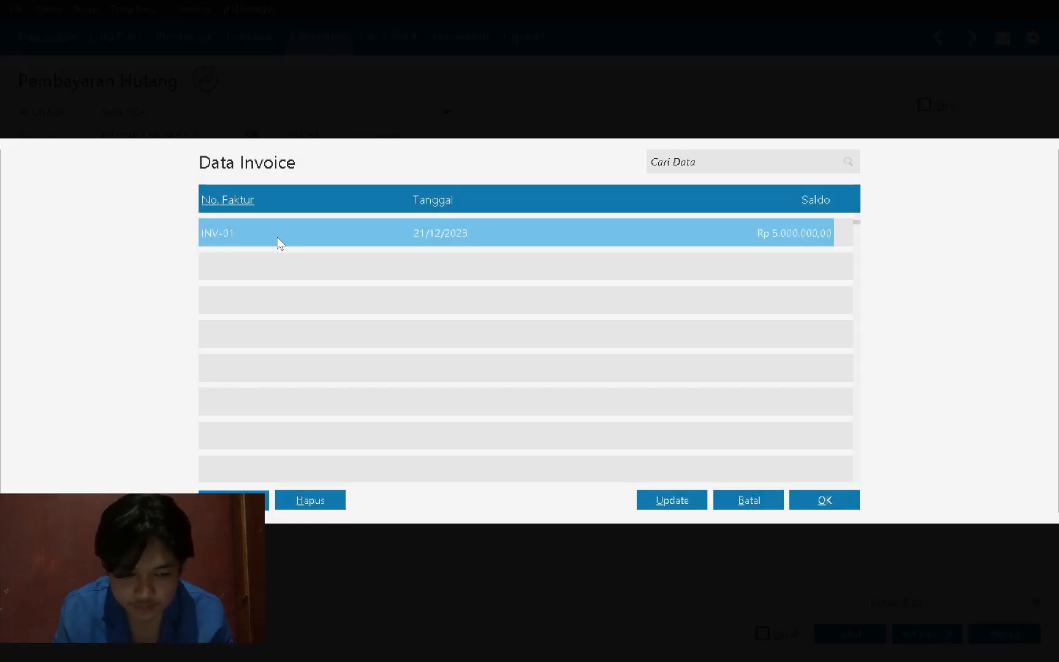
pyautogui.hotkey('alt', 'Tab')
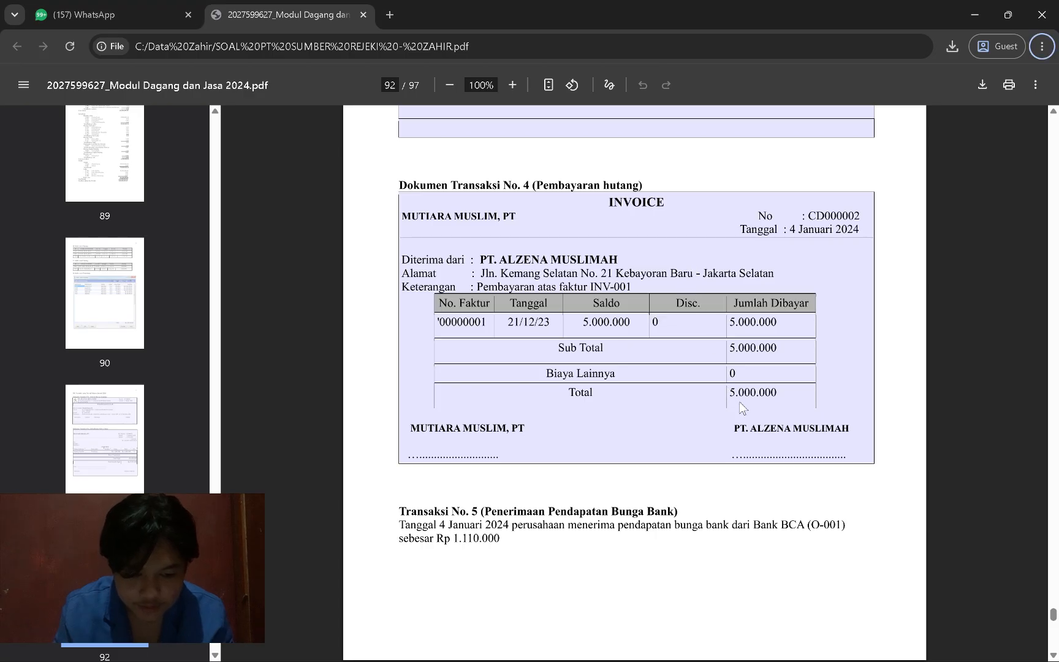
pyautogui.hotkey('alt', 'Tab')
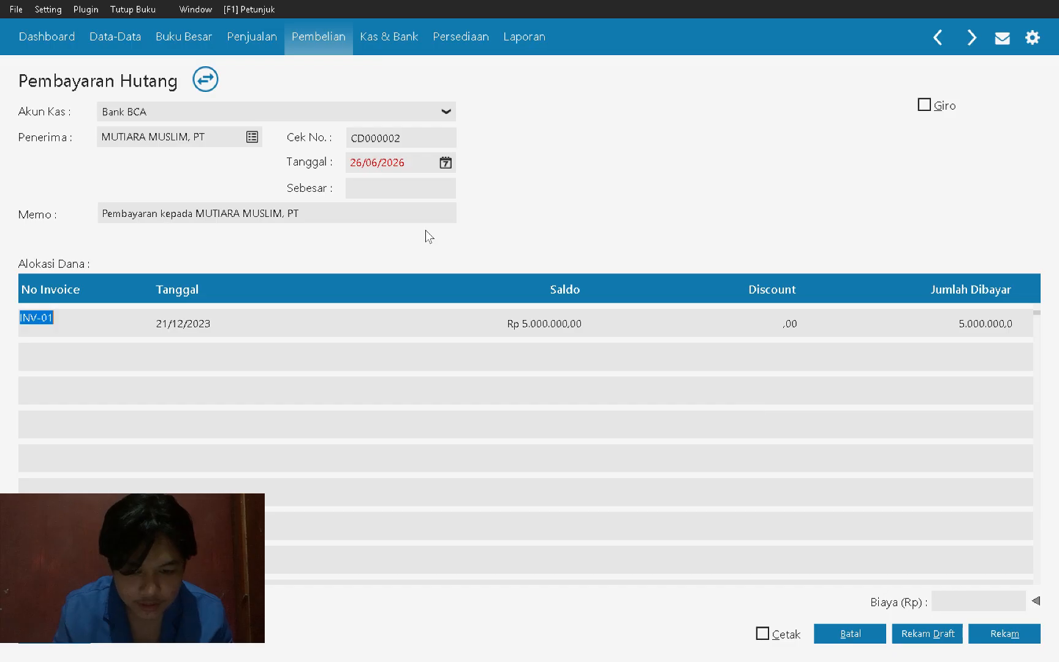
# Step: Confirm the INV-01 allocation, fill the debt payment's Sebesar with Rp 5.000.000,00, and compare it with the PDF document
pyautogui.press('Return')
pyautogui.press('Return')
pyautogui.press('Return')
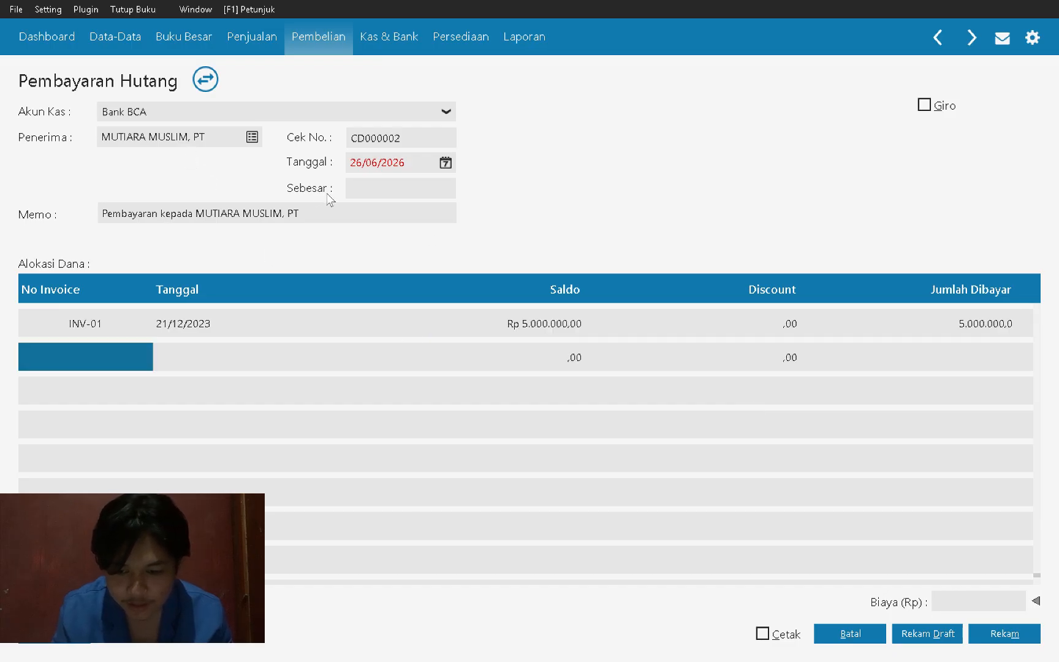
pyautogui.click(366, 189)
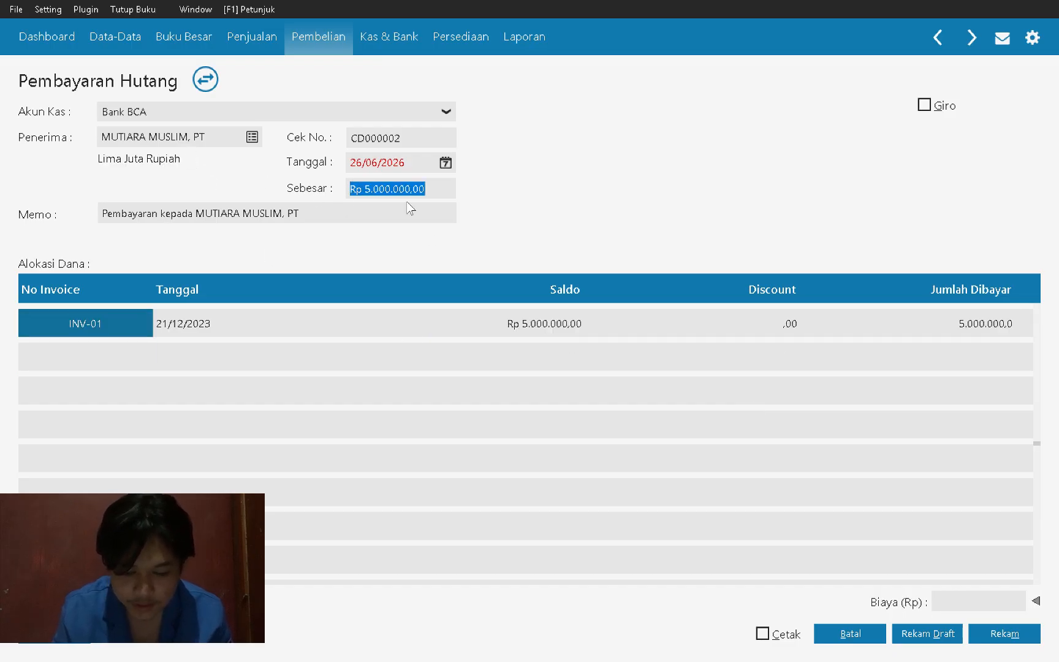
pyautogui.hotkey('alt', 'Tab')
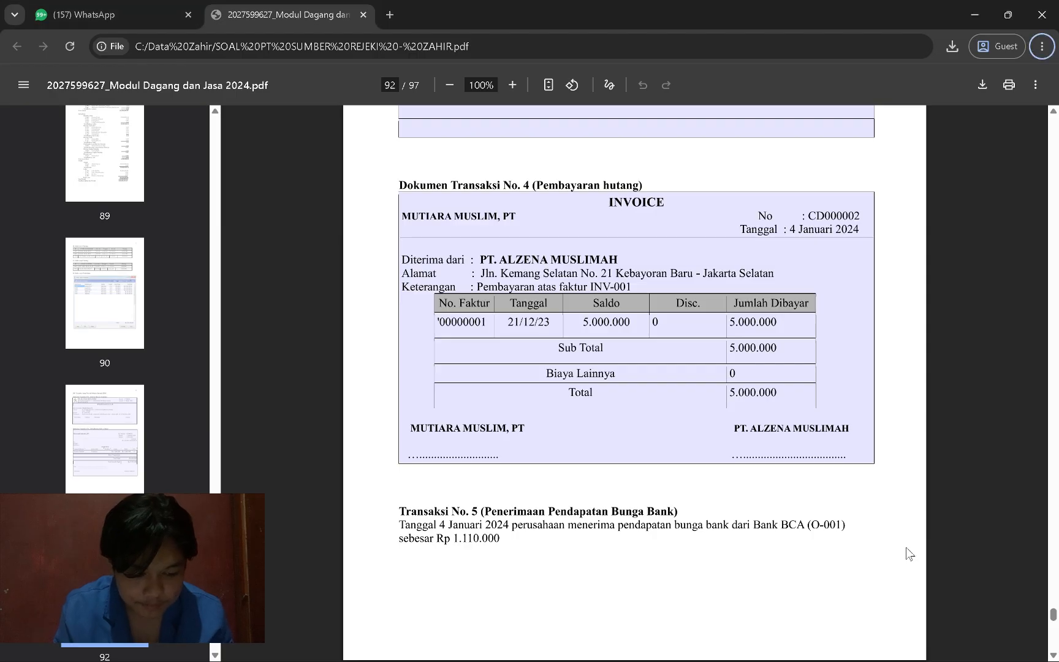
pyautogui.hotkey('alt', 'Tab')
# Step: Decline recording with the out-of-period date and set the debt payment's Tanggal to 04/01/2024, checking the date in the PDF
pyautogui.click(994, 631)
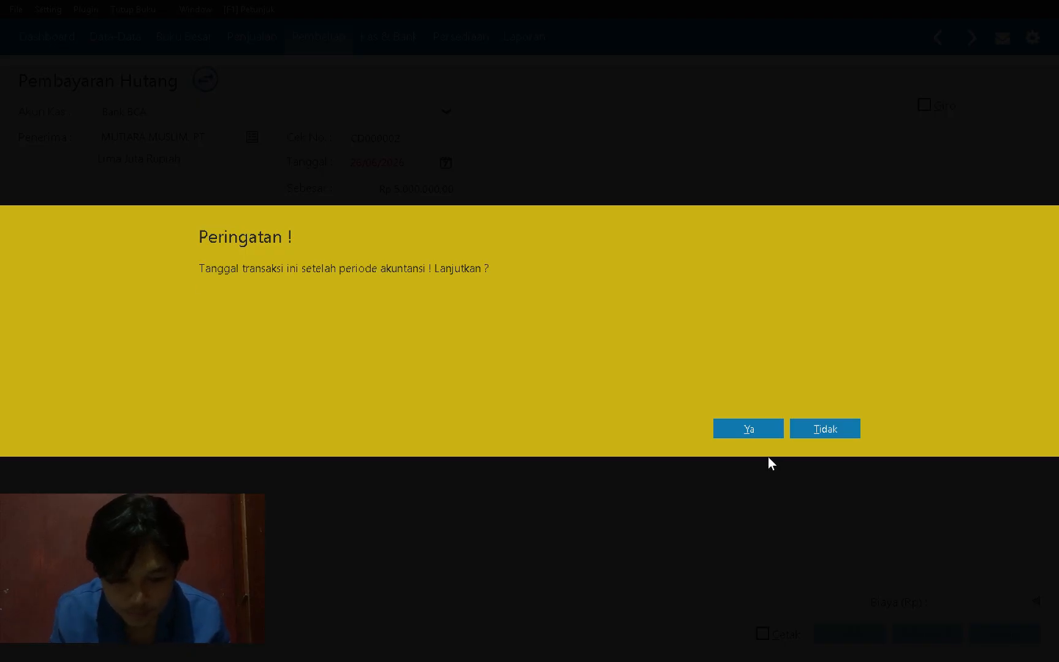
pyautogui.click(840, 431)
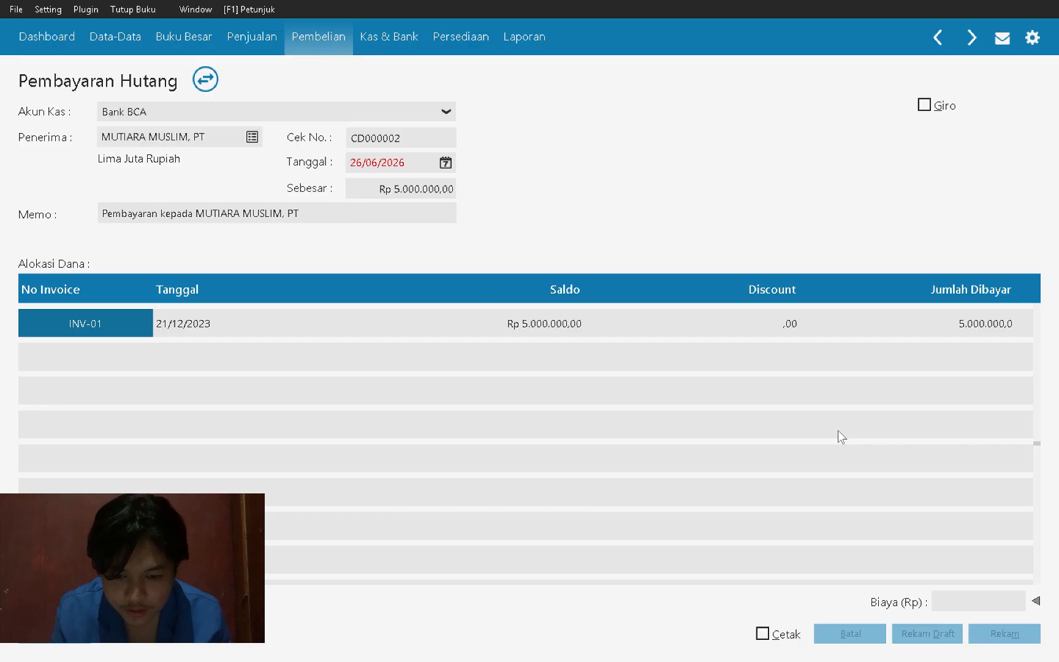
pyautogui.doubleClick(400, 164)
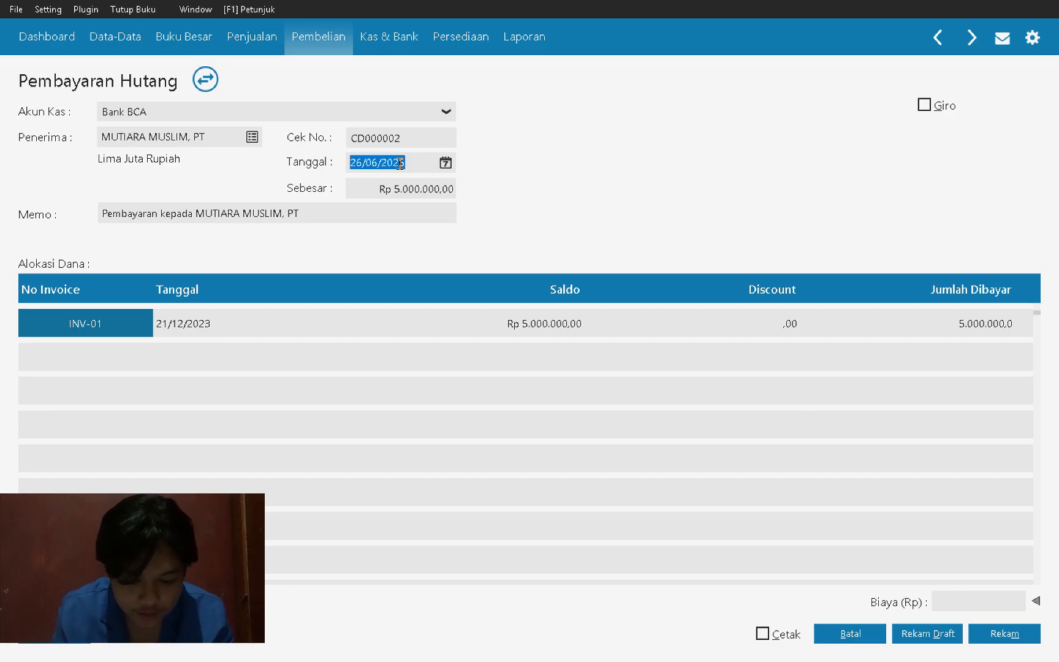
pyautogui.hotkey('alt', 'Tab')
pyautogui.hotkey('alt', 'Tab')
pyautogui.write('04/01/2024')
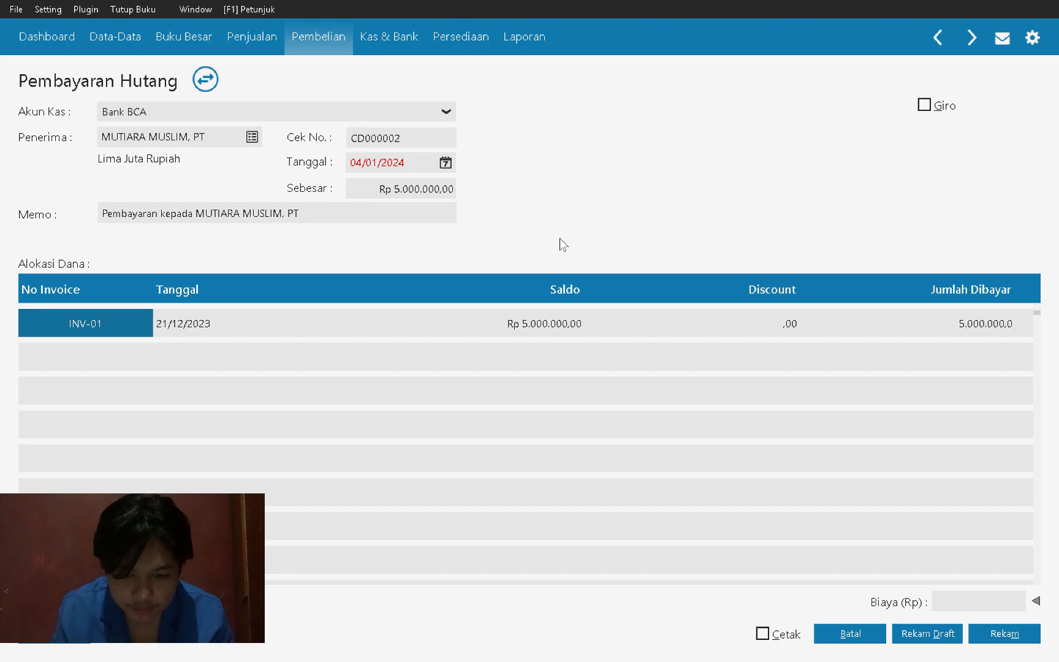
pyautogui.hotkey('alt', 'Tab')
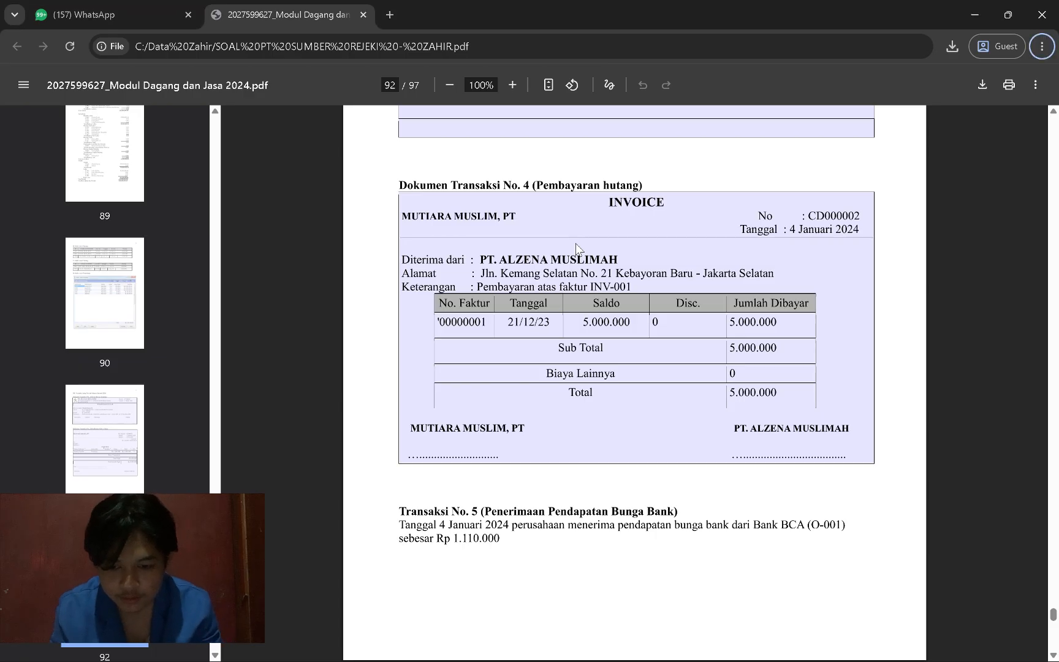
pyautogui.hotkey('alt', 'Tab')
pyautogui.press('Tab')
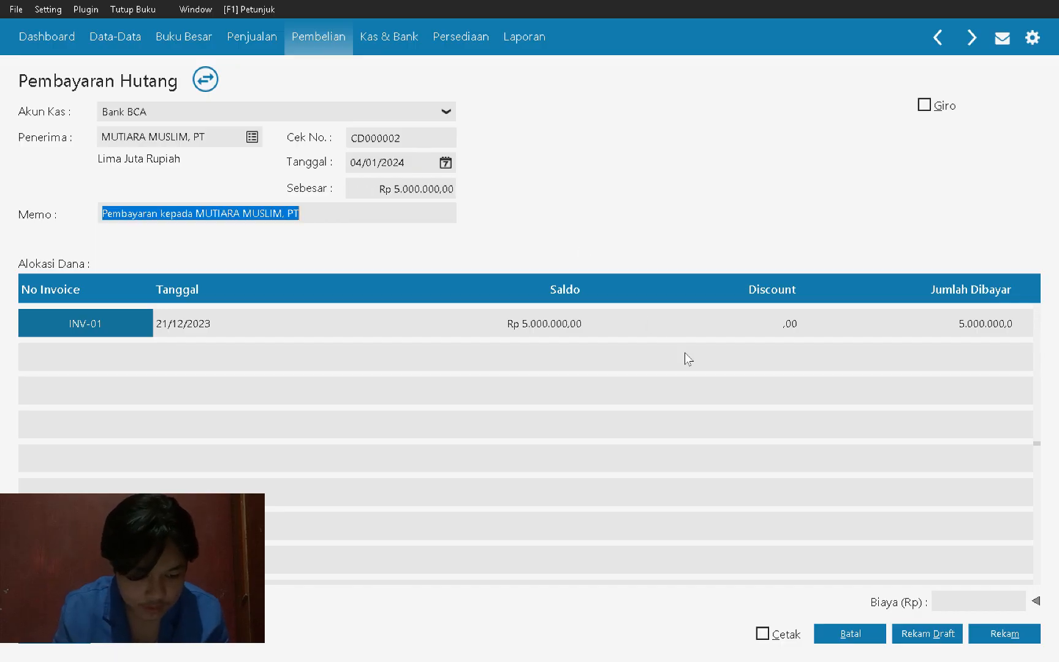
# Step: Record the debt payment, then close the new blank form and the Pembayaran Hutang Usaha list
pyautogui.click(992, 635)
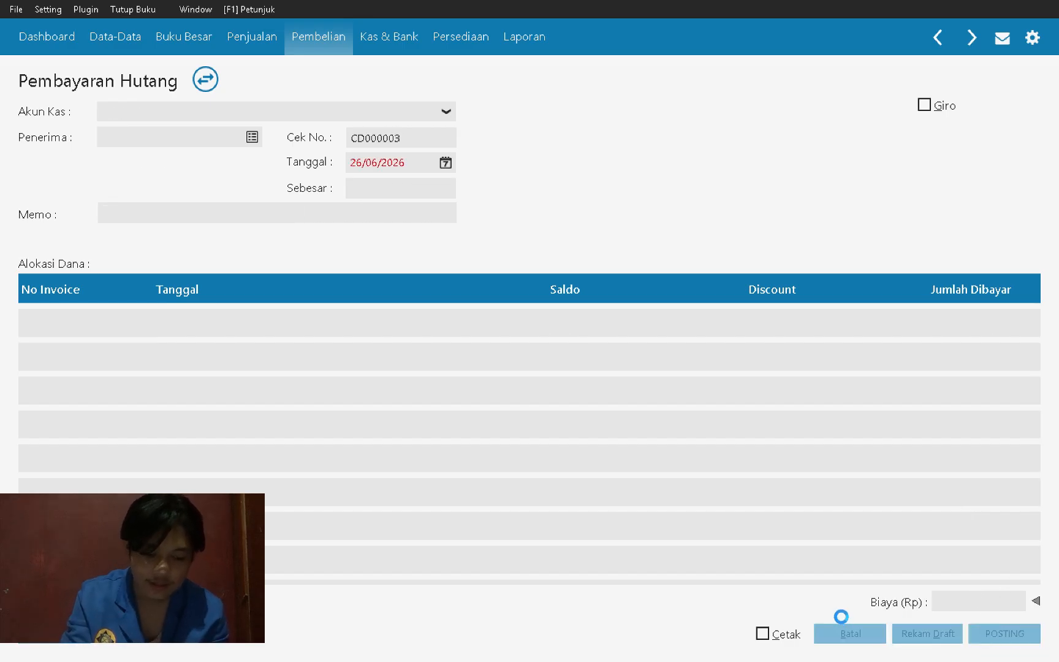
pyautogui.click(849, 634)
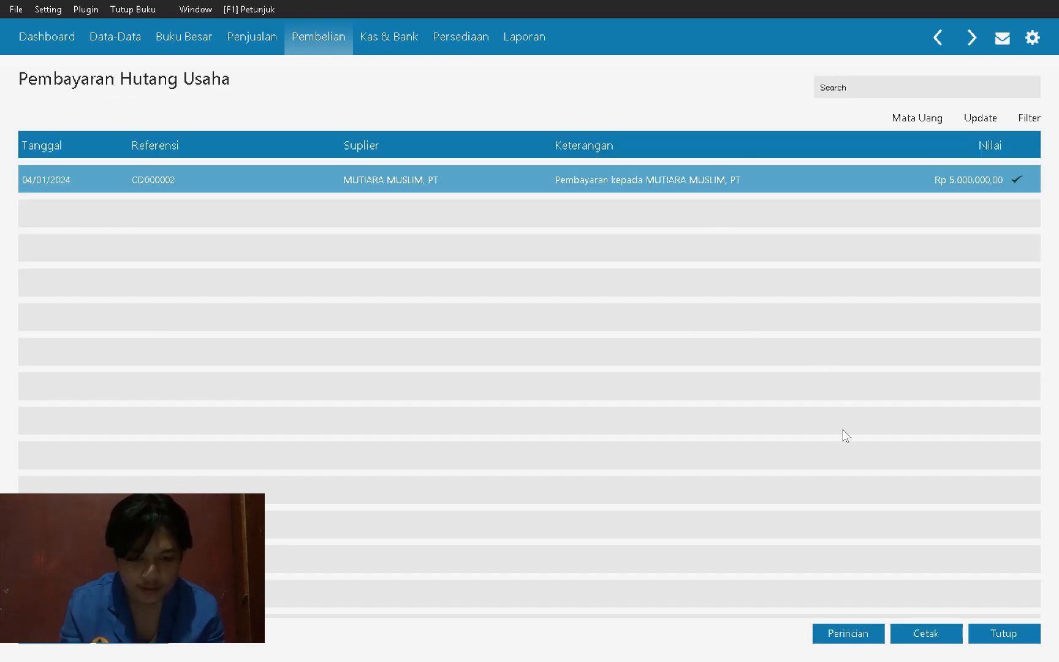
pyautogui.click(1000, 635)
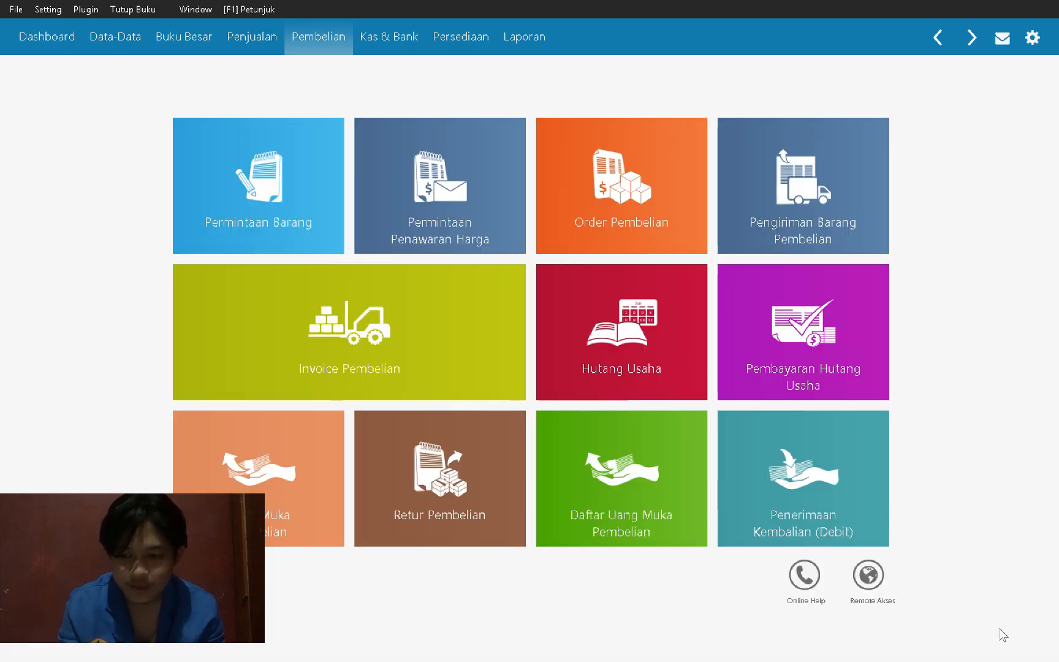
# Step: Switch from the purchasing module to the Data-Data module
pyautogui.click(66, 38)
pyautogui.click(114, 36)
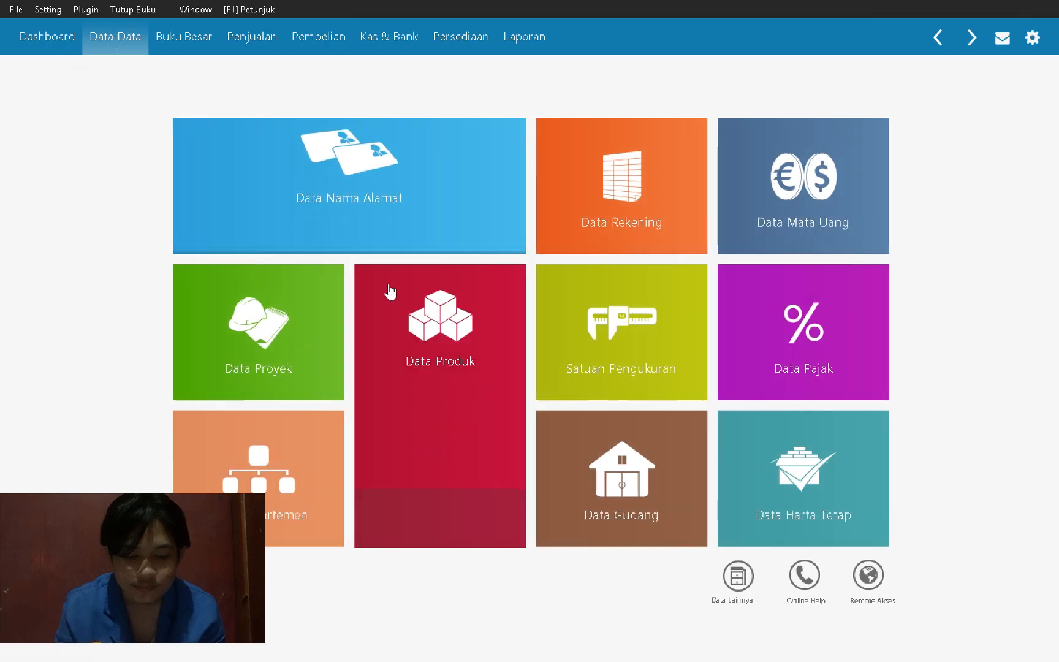